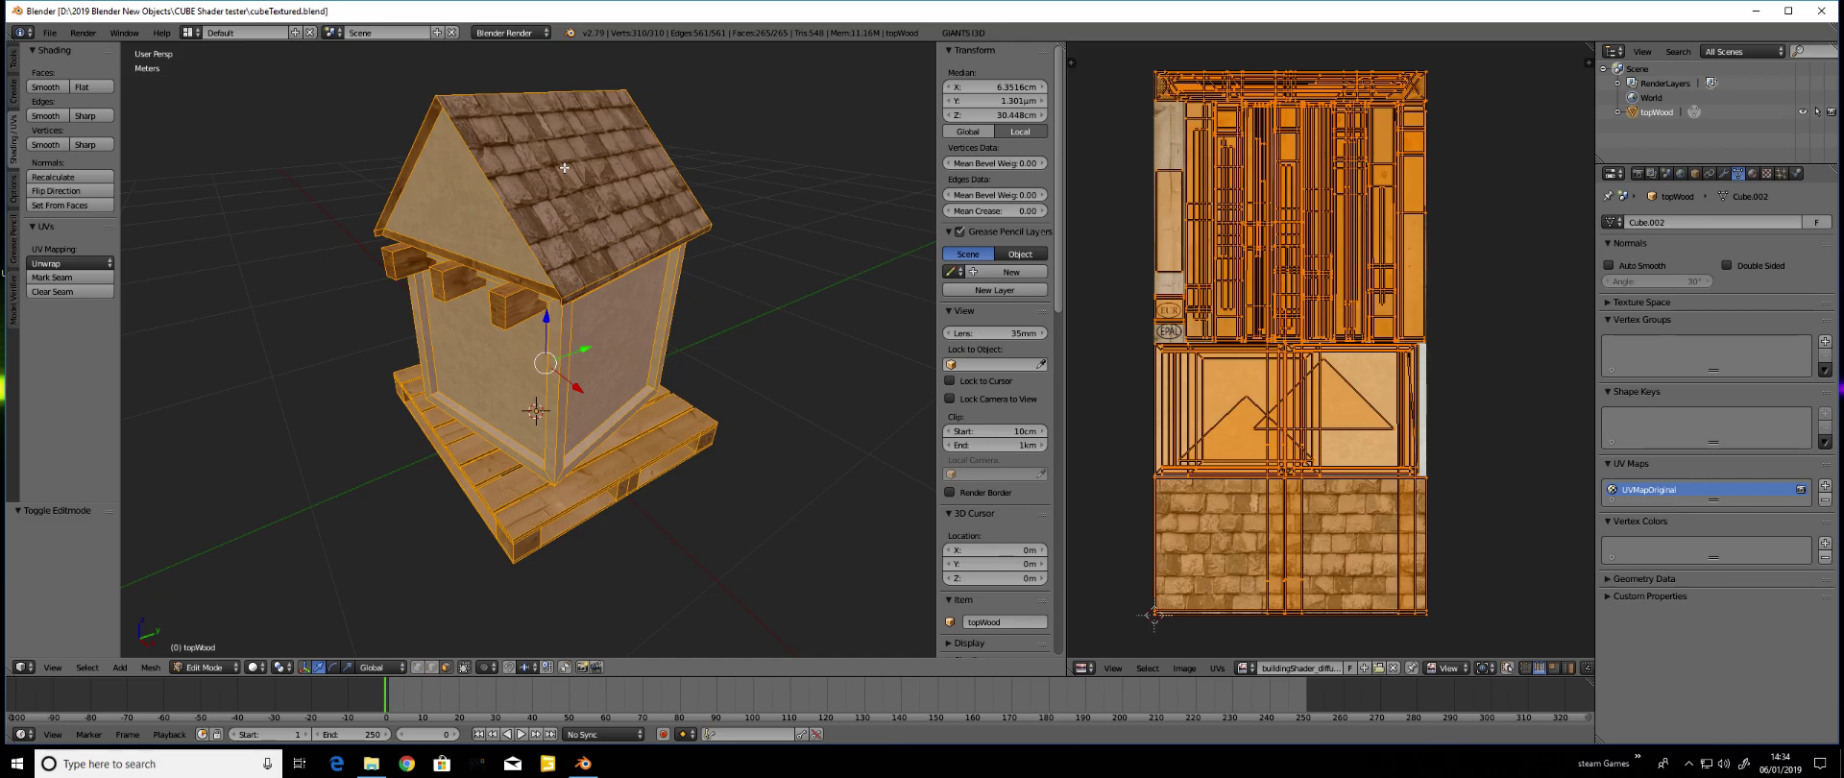
Add a second UV map to the topWood mesh and name it UVMapSecond
{"action": "mouse_move", "coordinate": [622, 212]}
{"action": "middle_mouse_down"}
{"action": "mouse_move", "coordinate": [576, 215]}
{"action": "mouse_move", "coordinate": [595, 220]}
{"action": "middle_mouse_up"}
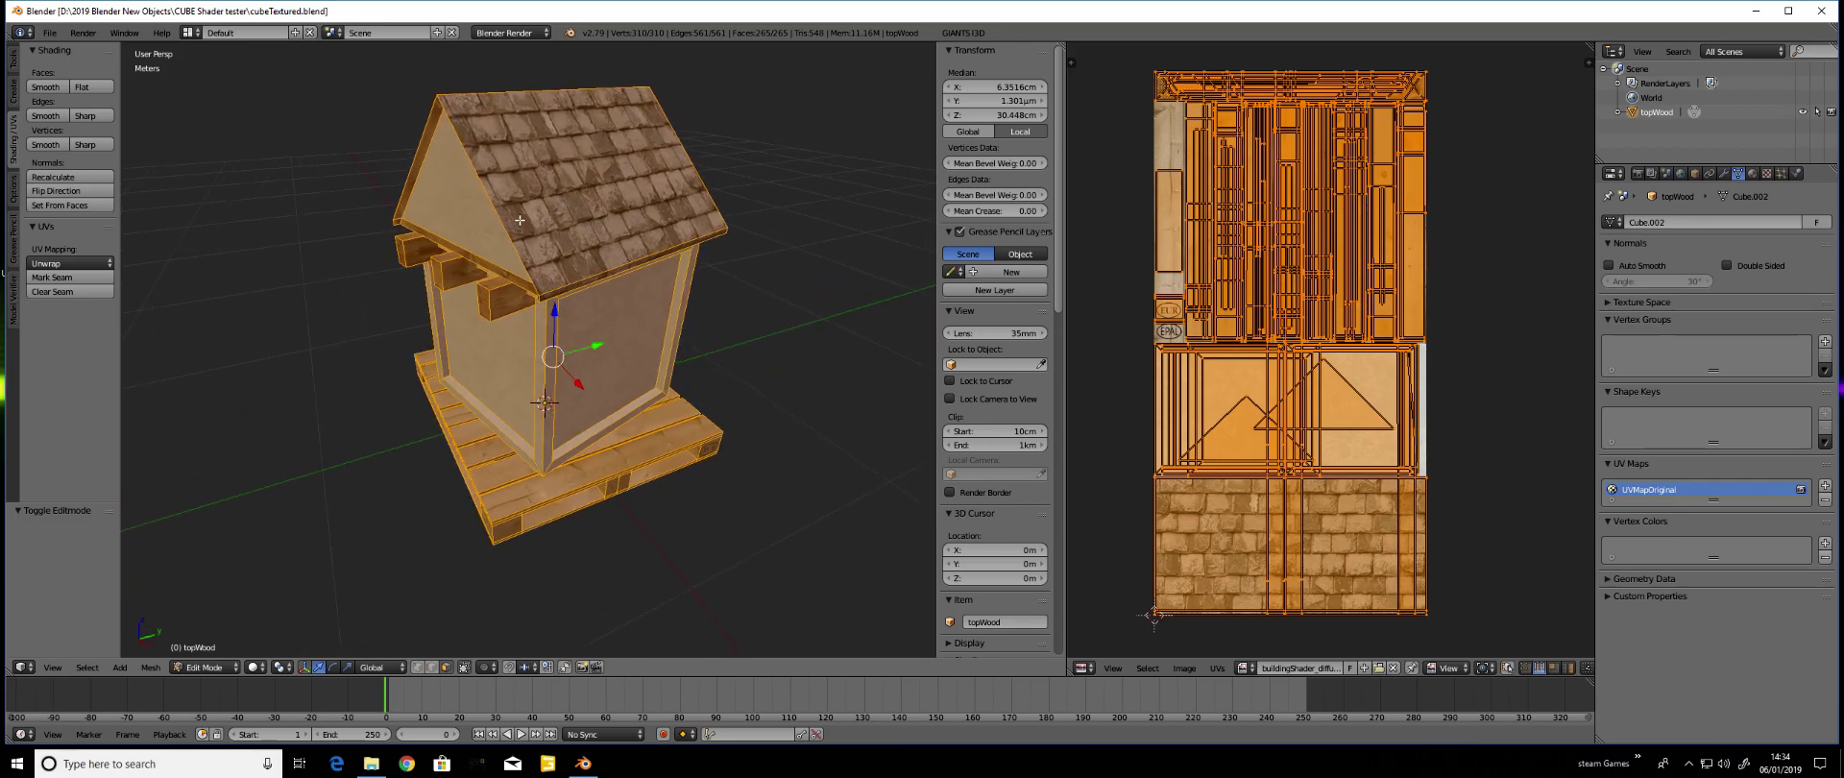
{"action": "middle_click_drag", "start_coordinate": [552, 213], "coordinate": [526, 219]}
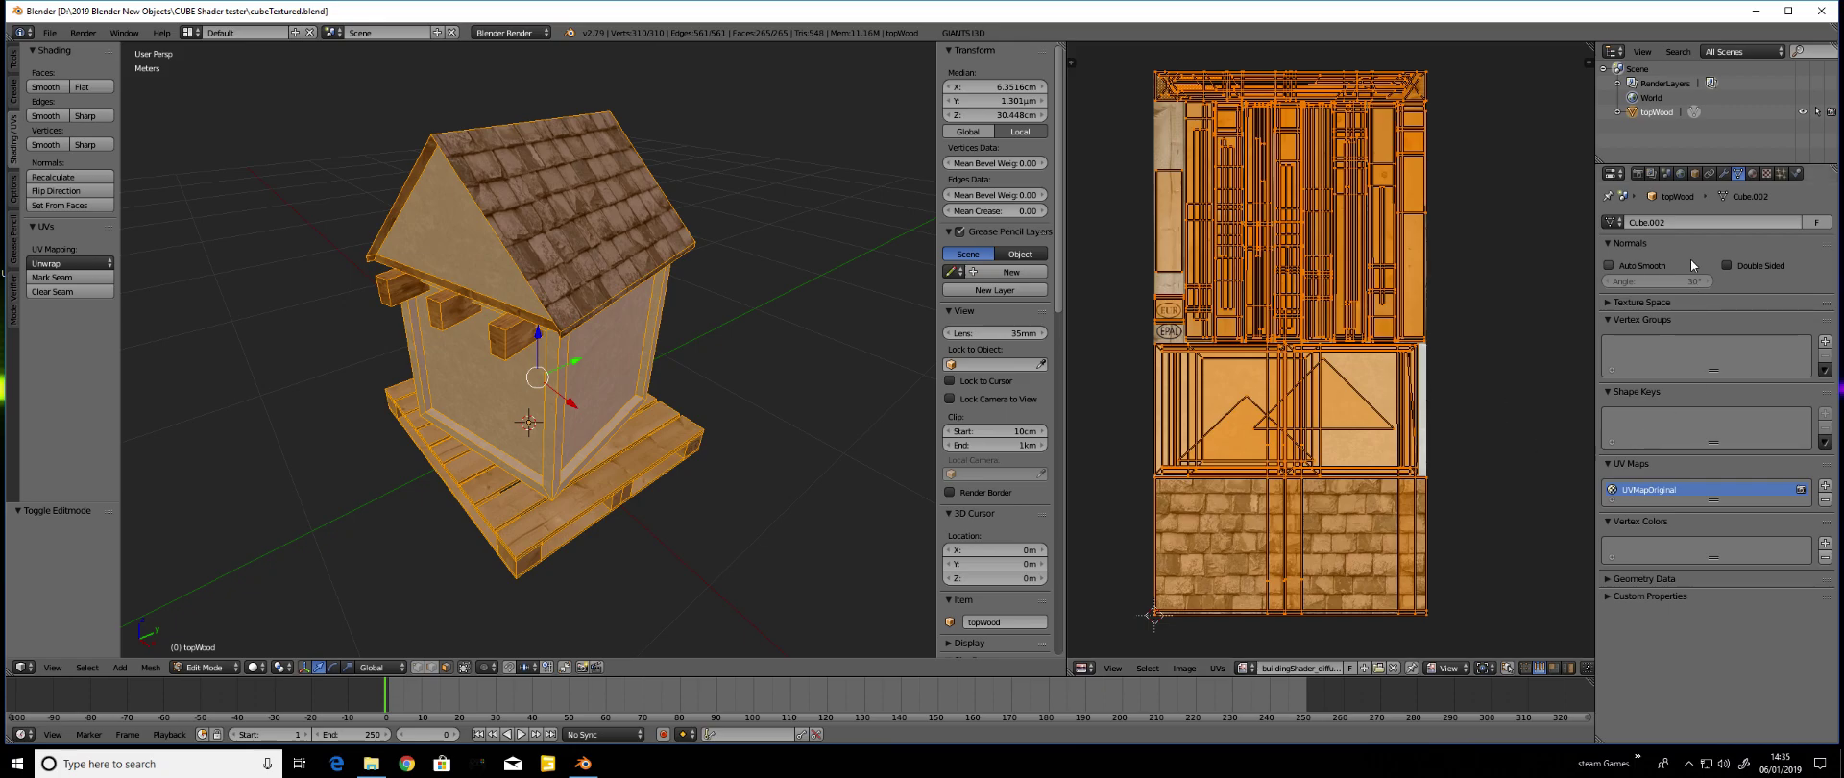
{"action": "left_click", "coordinate": [1767, 174]}
{"action": "left_click", "coordinate": [1738, 174]}
{"action": "left_click", "coordinate": [1825, 485]}
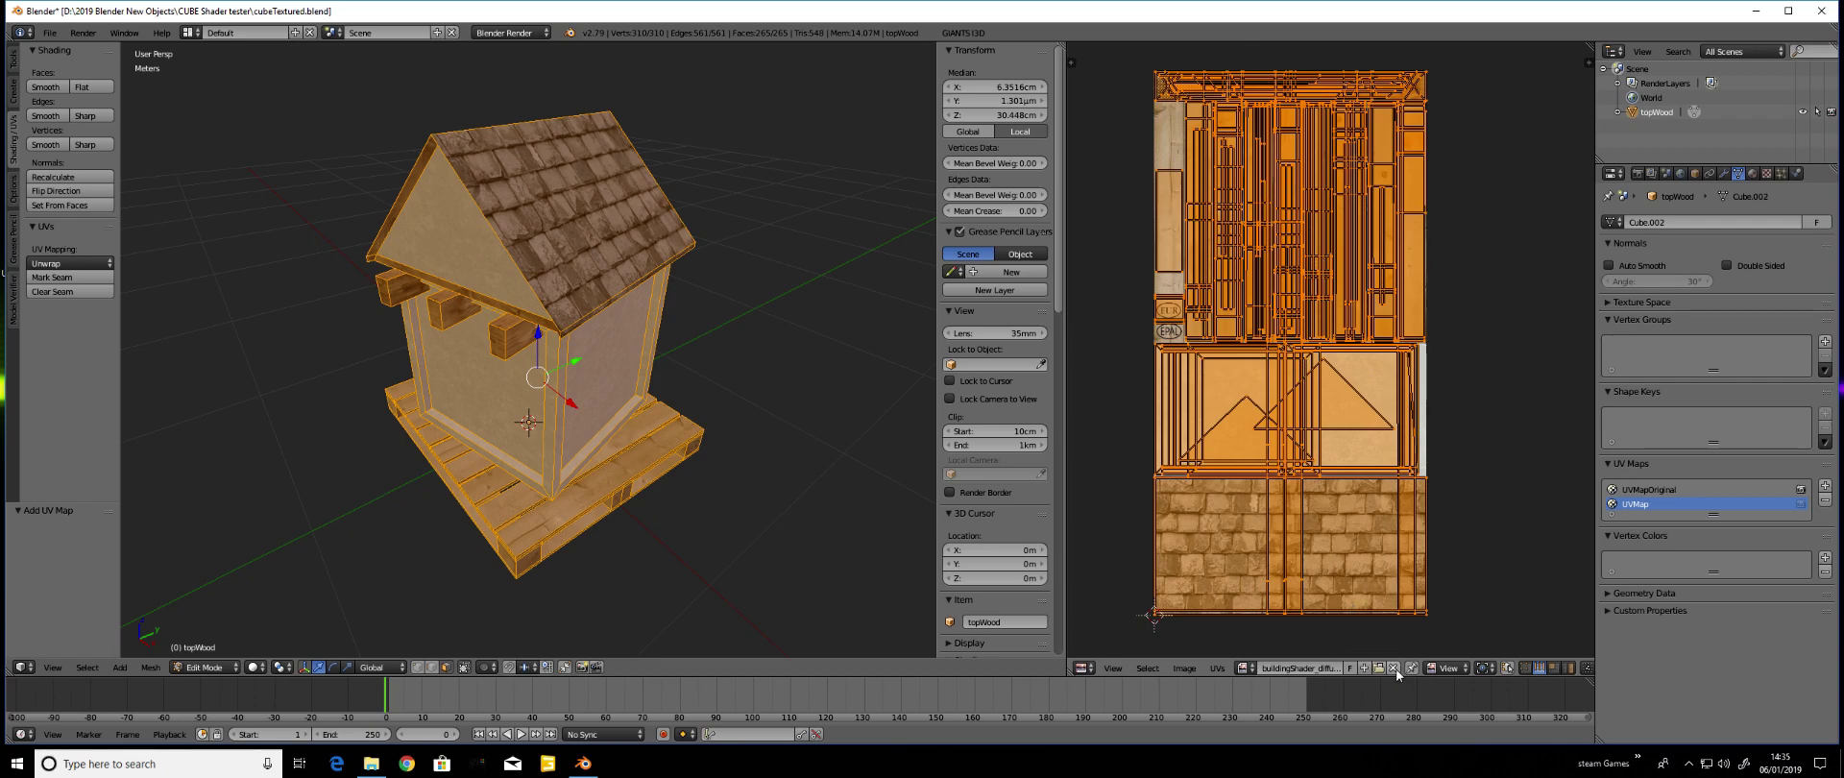
{"action": "double_click", "coordinate": [1665, 507]}
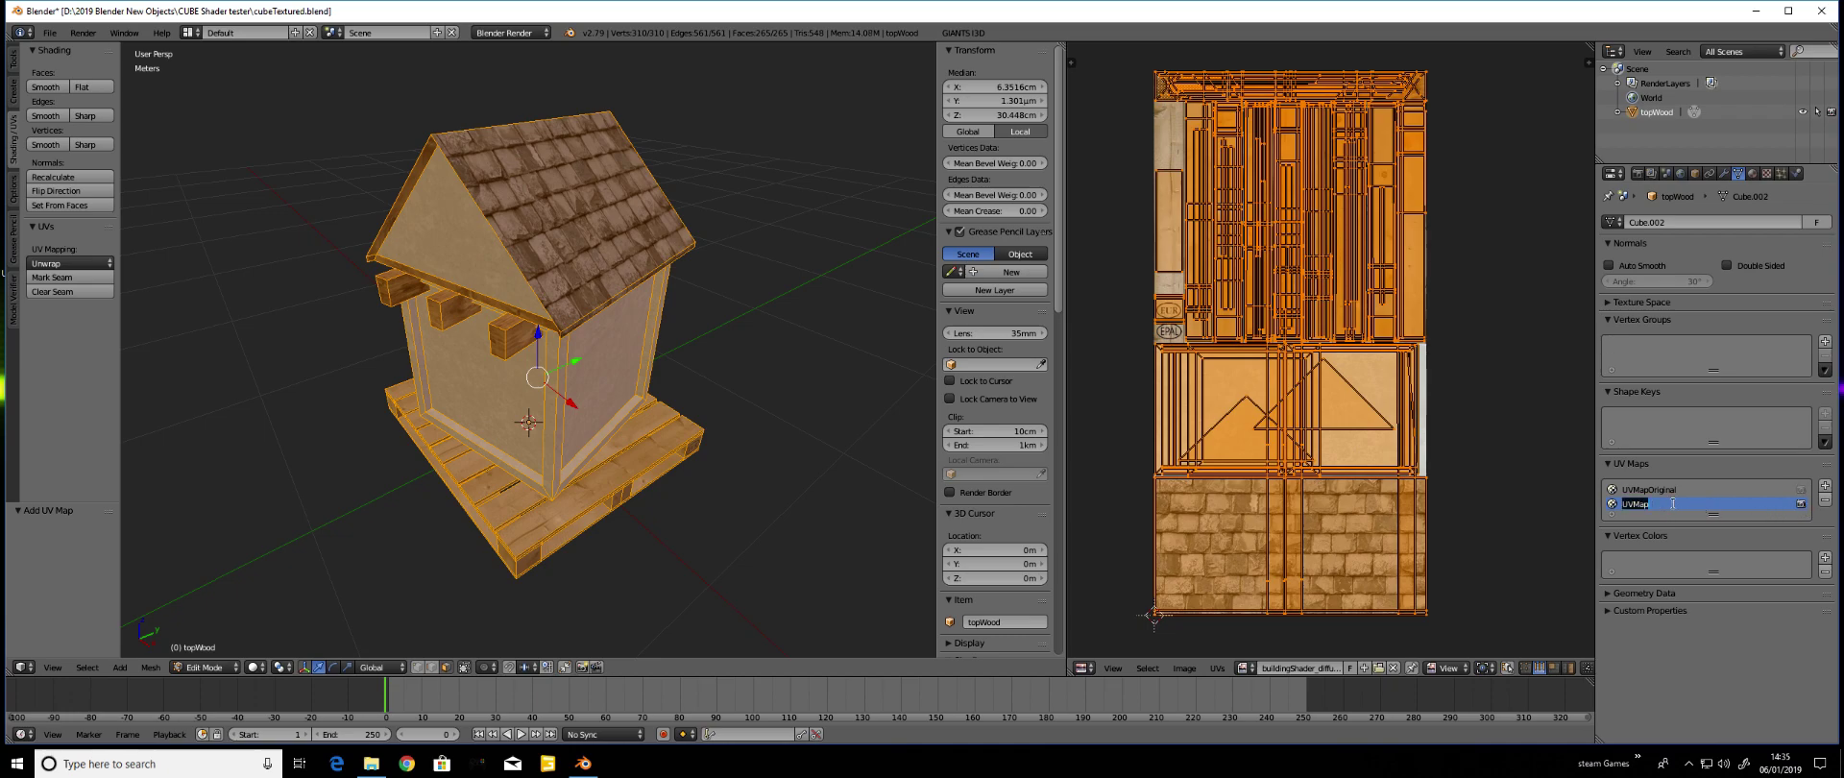
{"action": "key", "text": "Return"}
{"action": "key", "text": "Up"}
Unlink the building texture image from the UV editor so UVMapSecond has no image assigned
{"action": "left_click", "coordinate": [1393, 668]}
{"action": "scroll", "coordinate": [1295, 375], "scroll_direction": "up", "scroll_amount": 7}
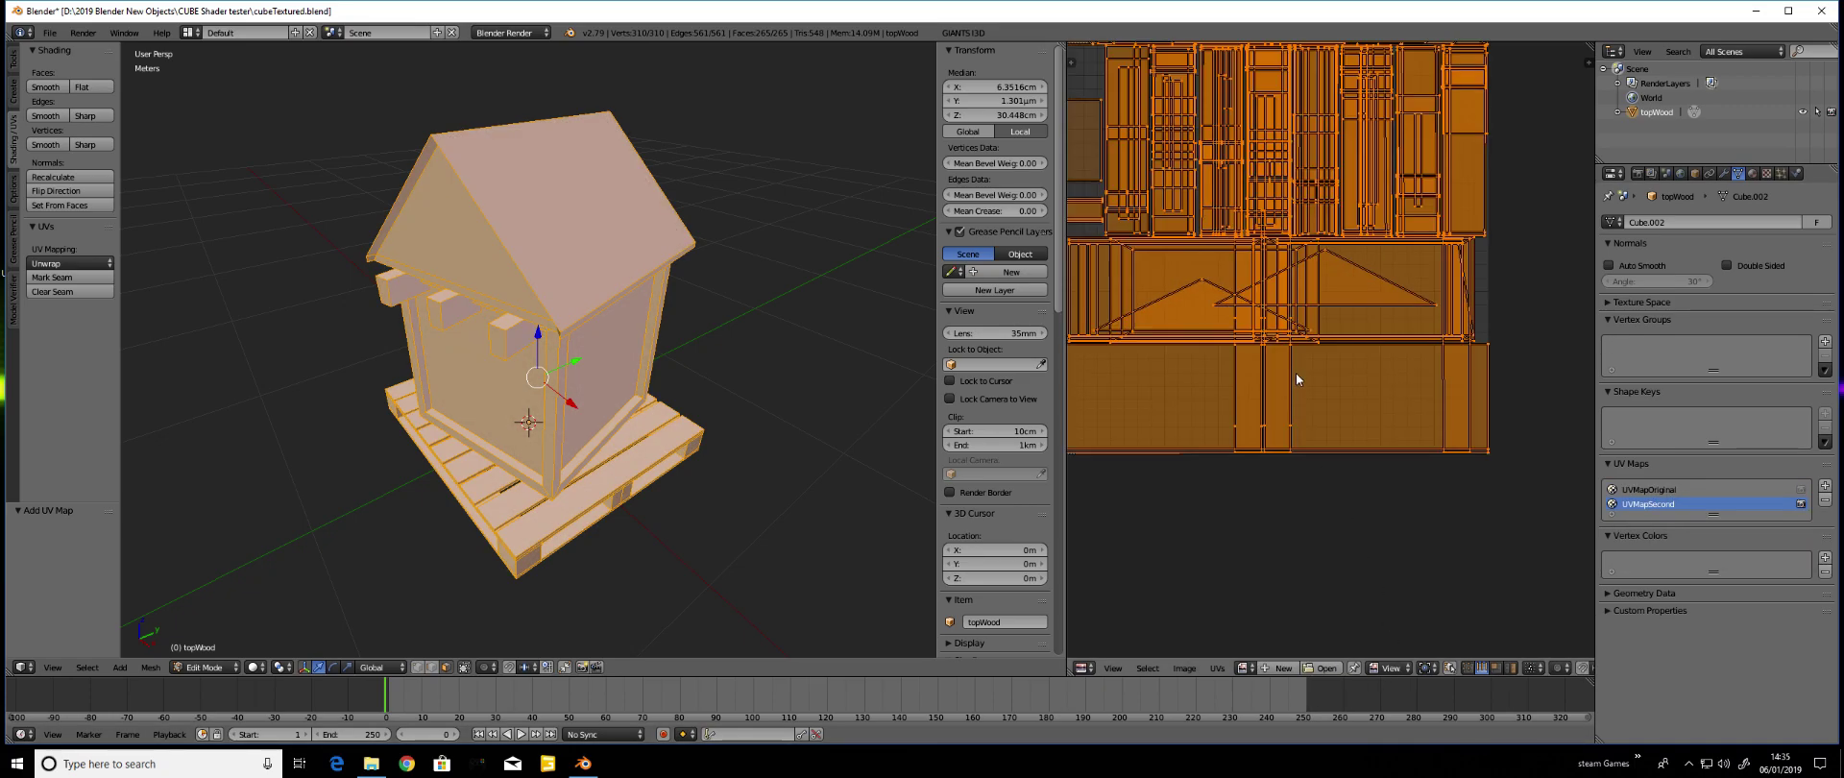
{"action": "scroll", "coordinate": [1343, 389], "scroll_direction": "down", "scroll_amount": 3}
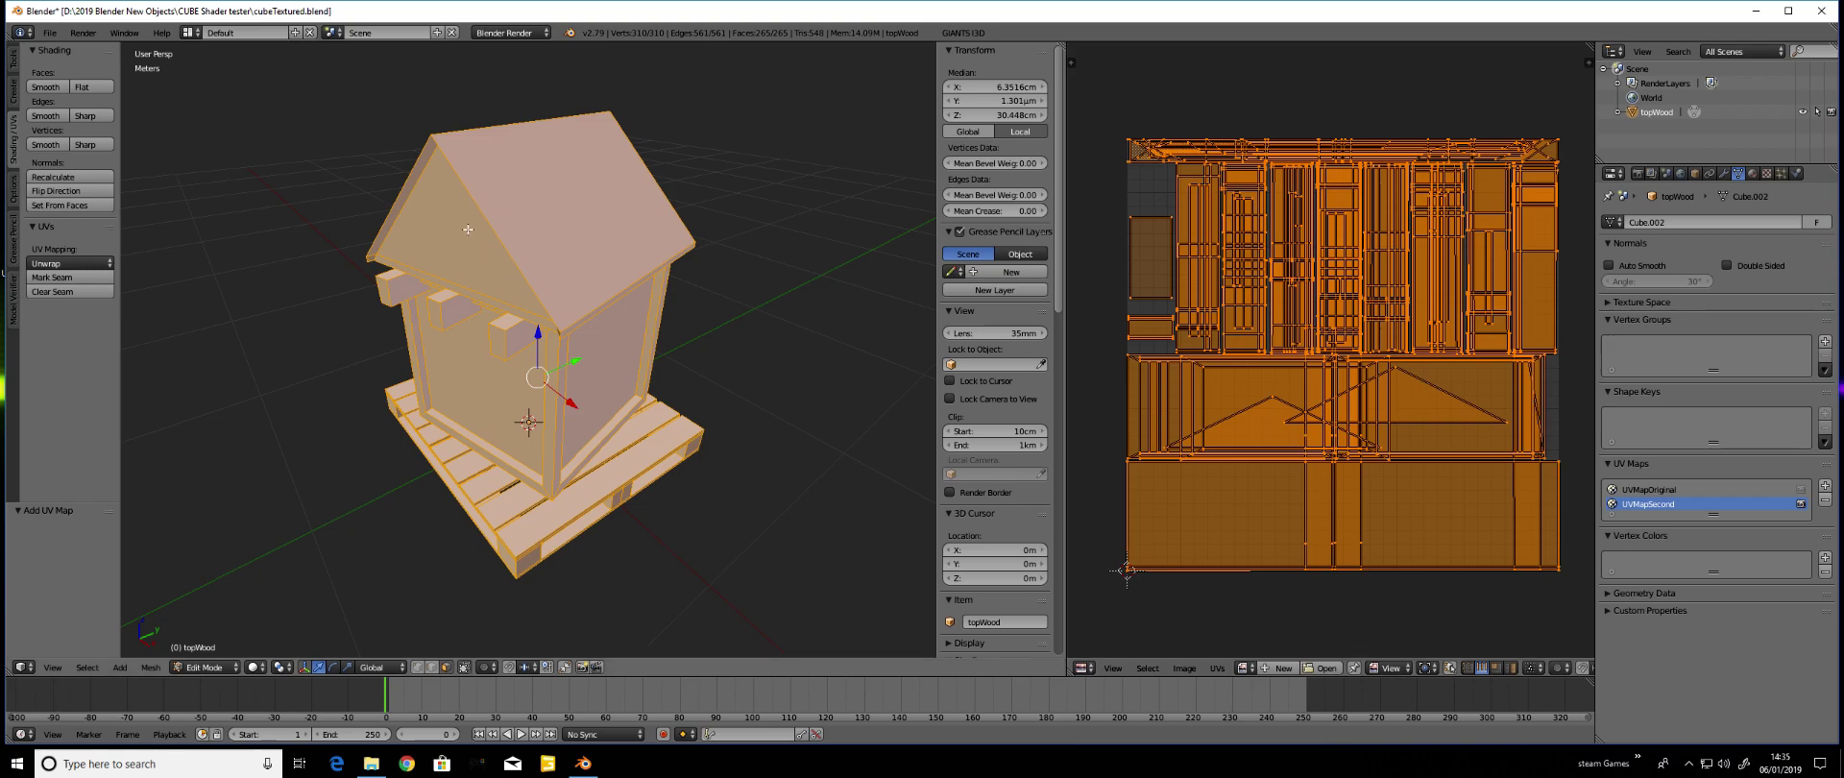
Unwrap the entire birdhouse mesh into UVMapSecond with the standard Unwrap operation
{"action": "mouse_move", "coordinate": [462, 229]}
{"action": "middle_mouse_down"}
{"action": "mouse_move", "coordinate": [427, 231]}
{"action": "mouse_move", "coordinate": [477, 234]}
{"action": "middle_mouse_up"}
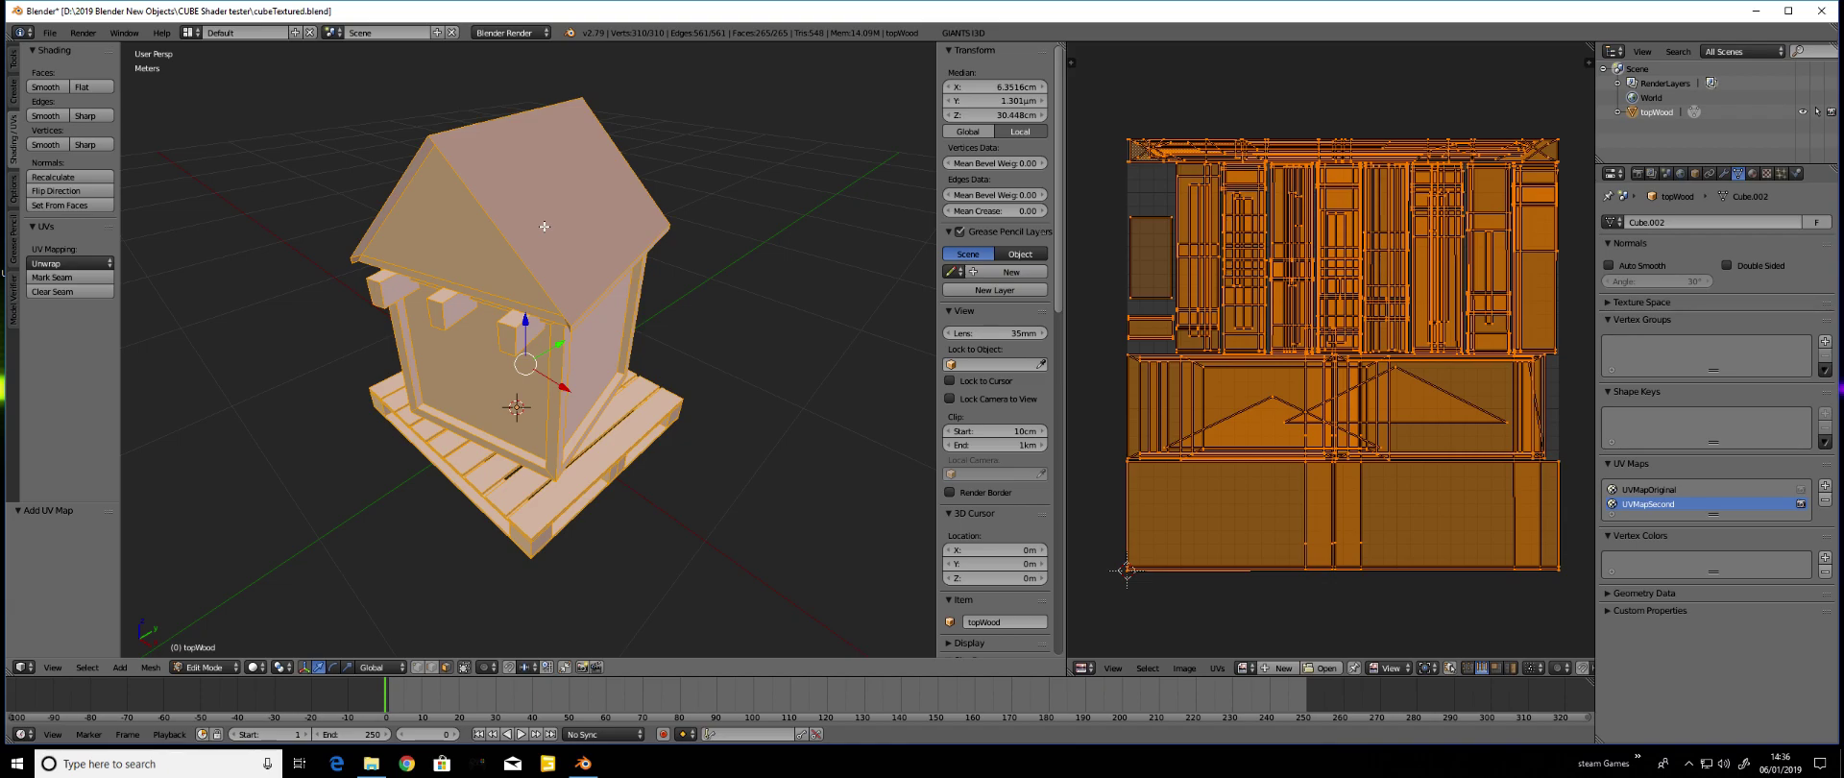
{"action": "key", "text": "u"}
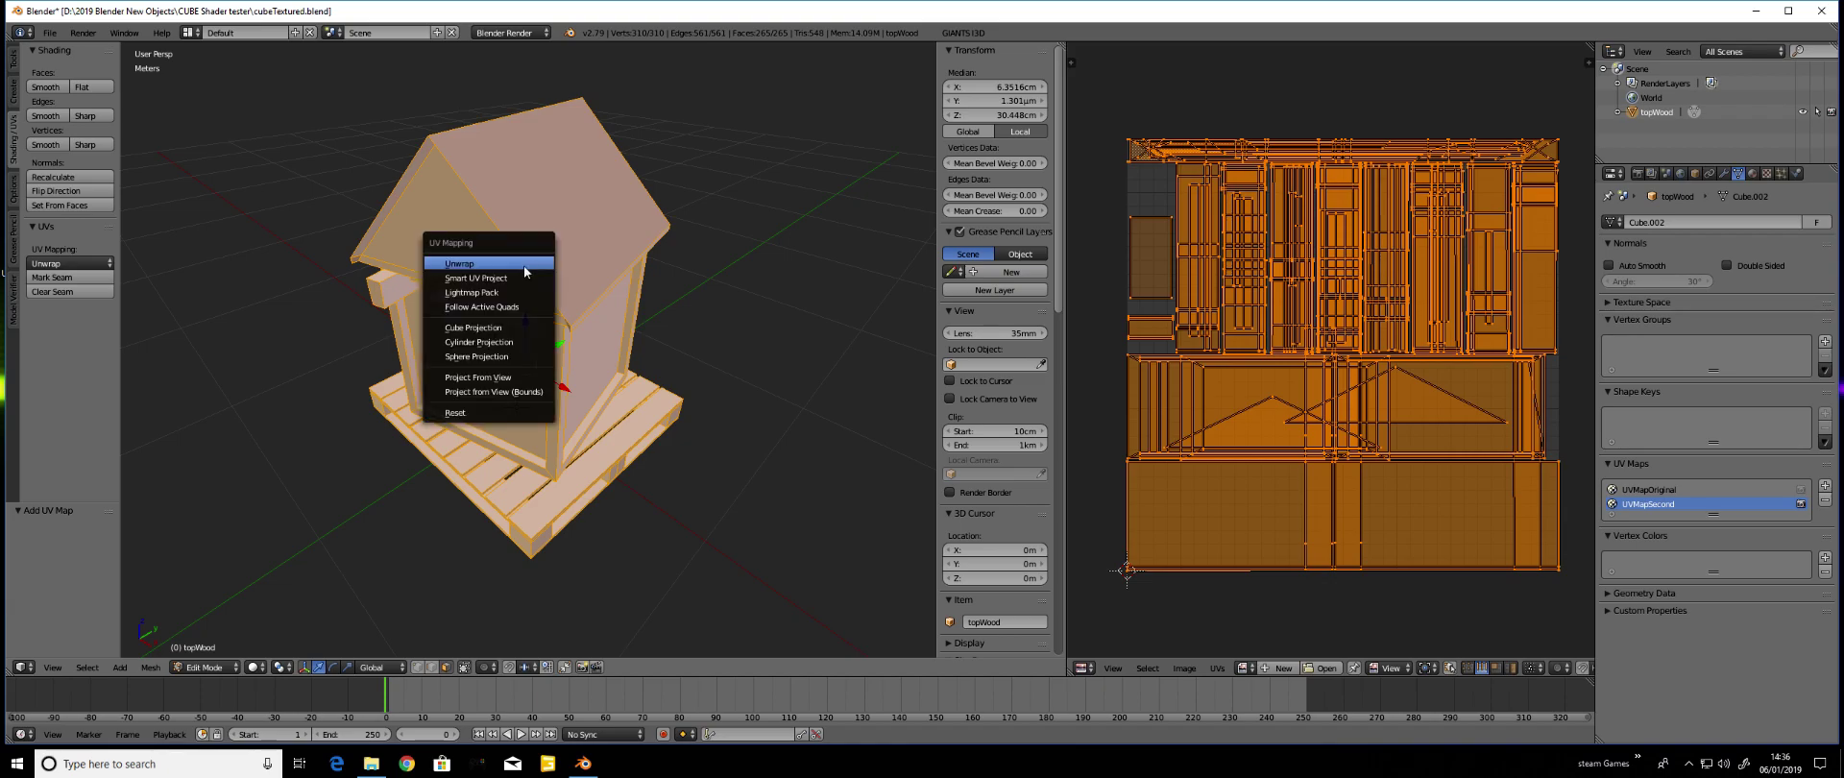
{"action": "left_click", "coordinate": [495, 270]}
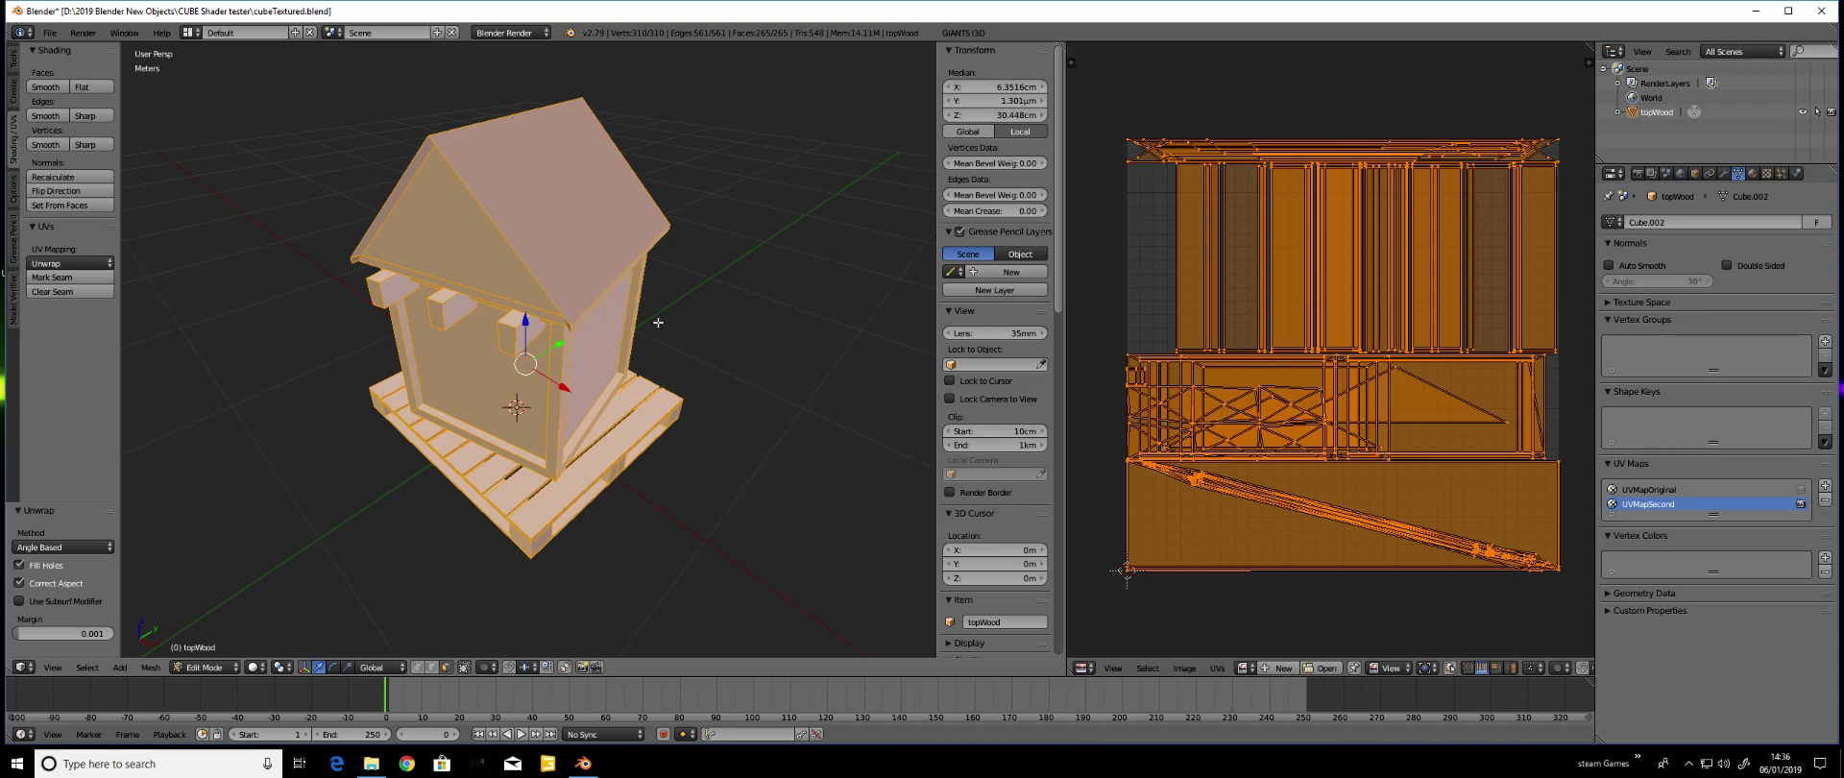
Unwrap the whole mesh with Smart UV Project, using an island margin of 6mm
{"action": "key", "text": "u"}
{"action": "left_click", "coordinate": [582, 319]}
{"action": "left_click", "coordinate": [647, 352]}
{"action": "type", "text": "6mm"}
{"action": "key", "text": "Return"}
{"action": "left_click", "coordinate": [577, 421]}
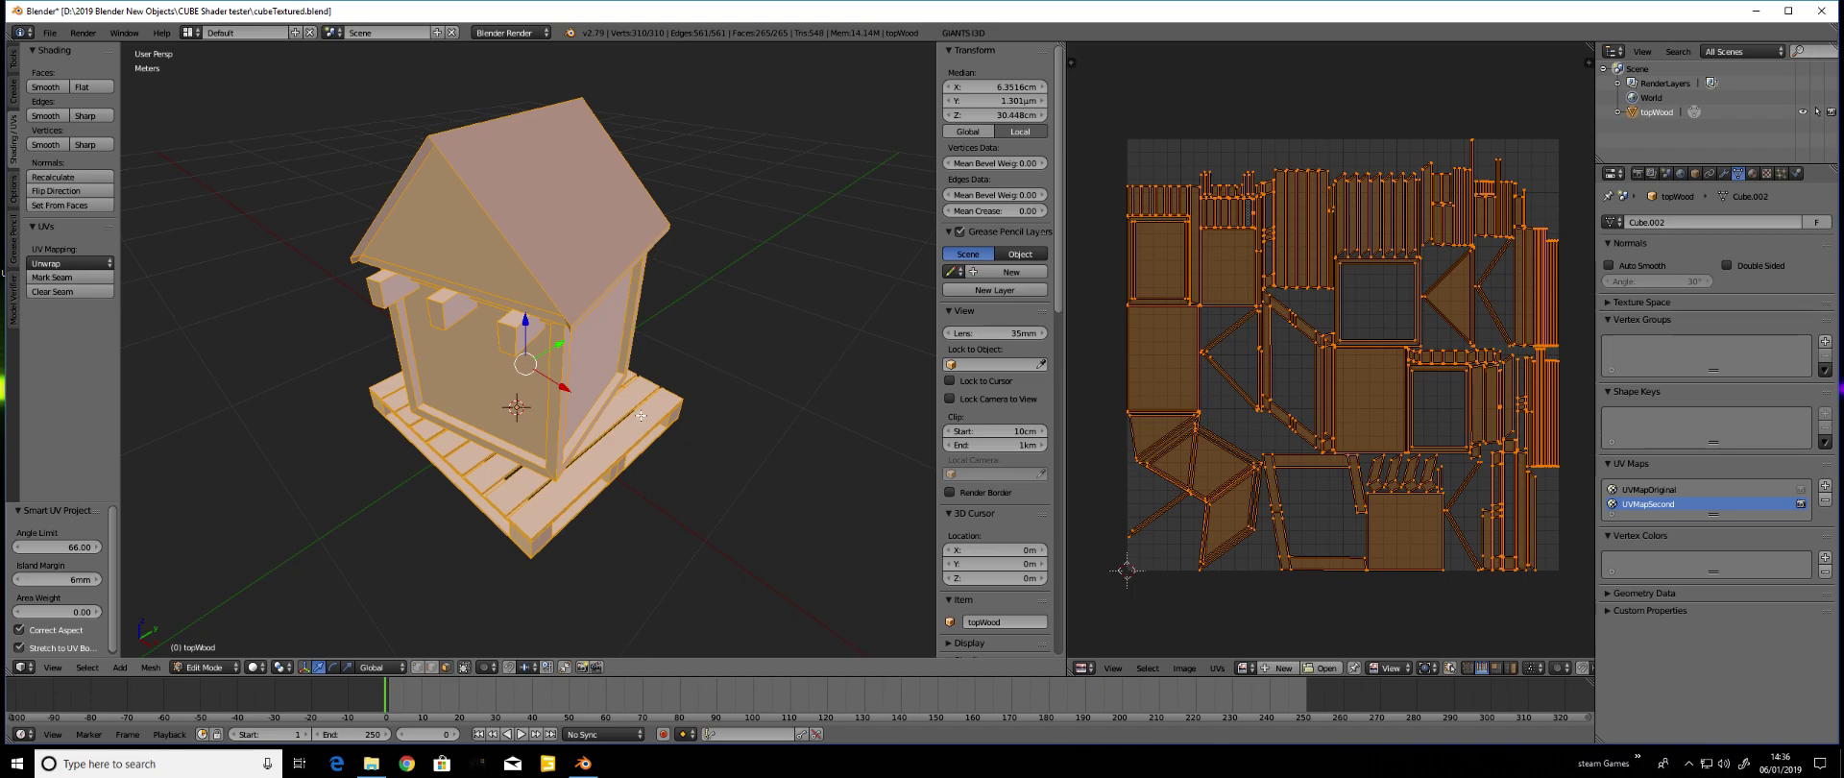
Unwrap the selected faces with Lightmap Pack at image size 512, pack quality 12 and margin 0.10, and inspect the packed islands
{"action": "key", "text": "u"}
{"action": "left_click", "coordinate": [641, 461]}
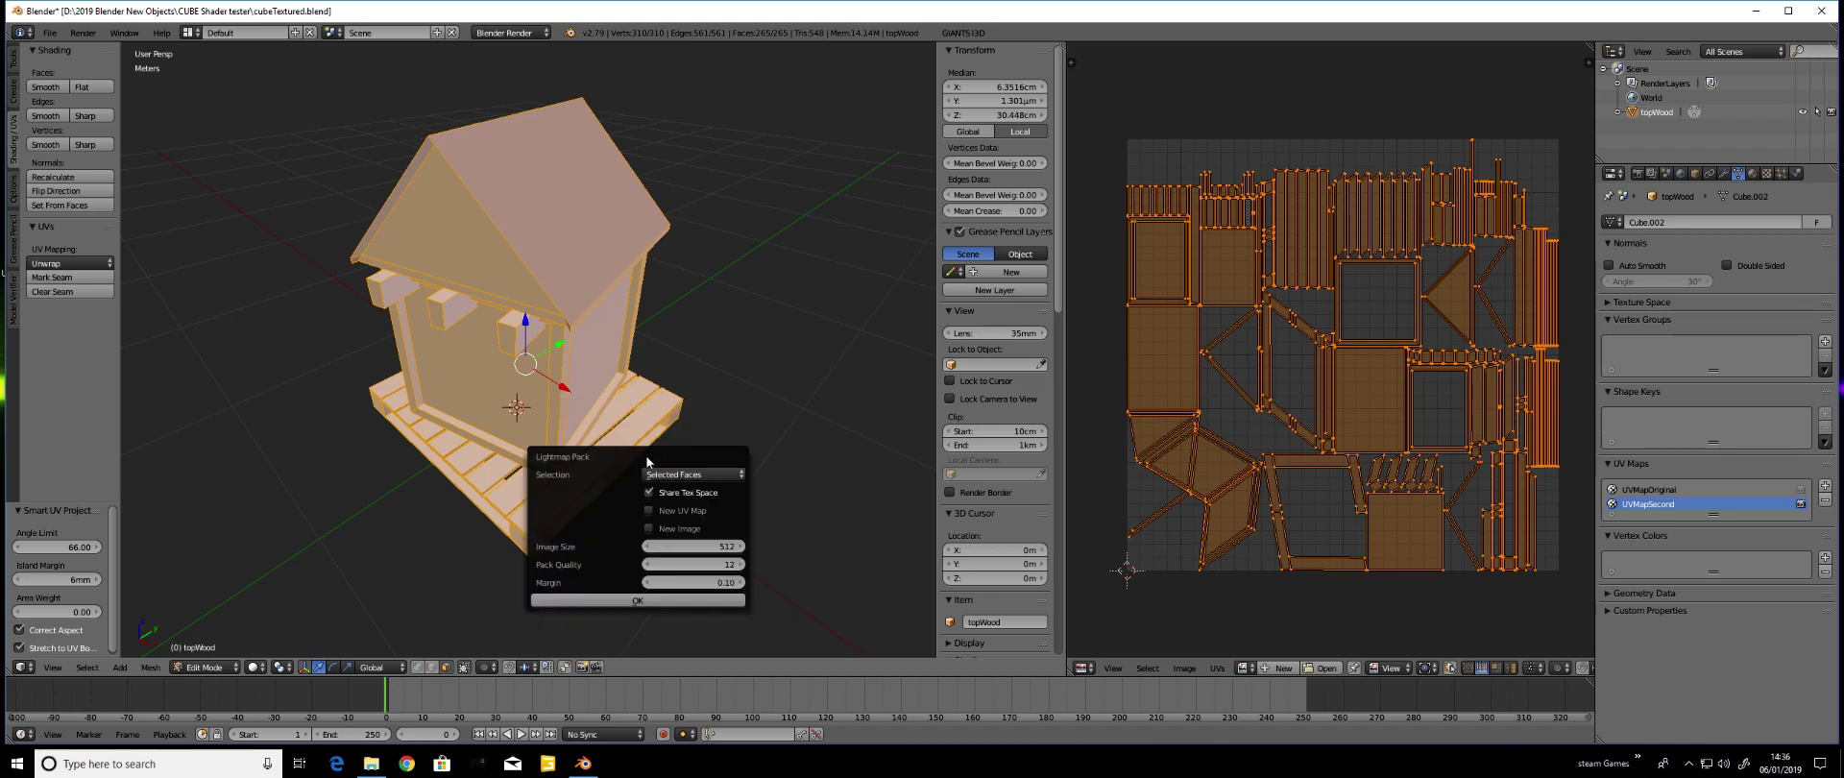
{"action": "left_click", "coordinate": [717, 601]}
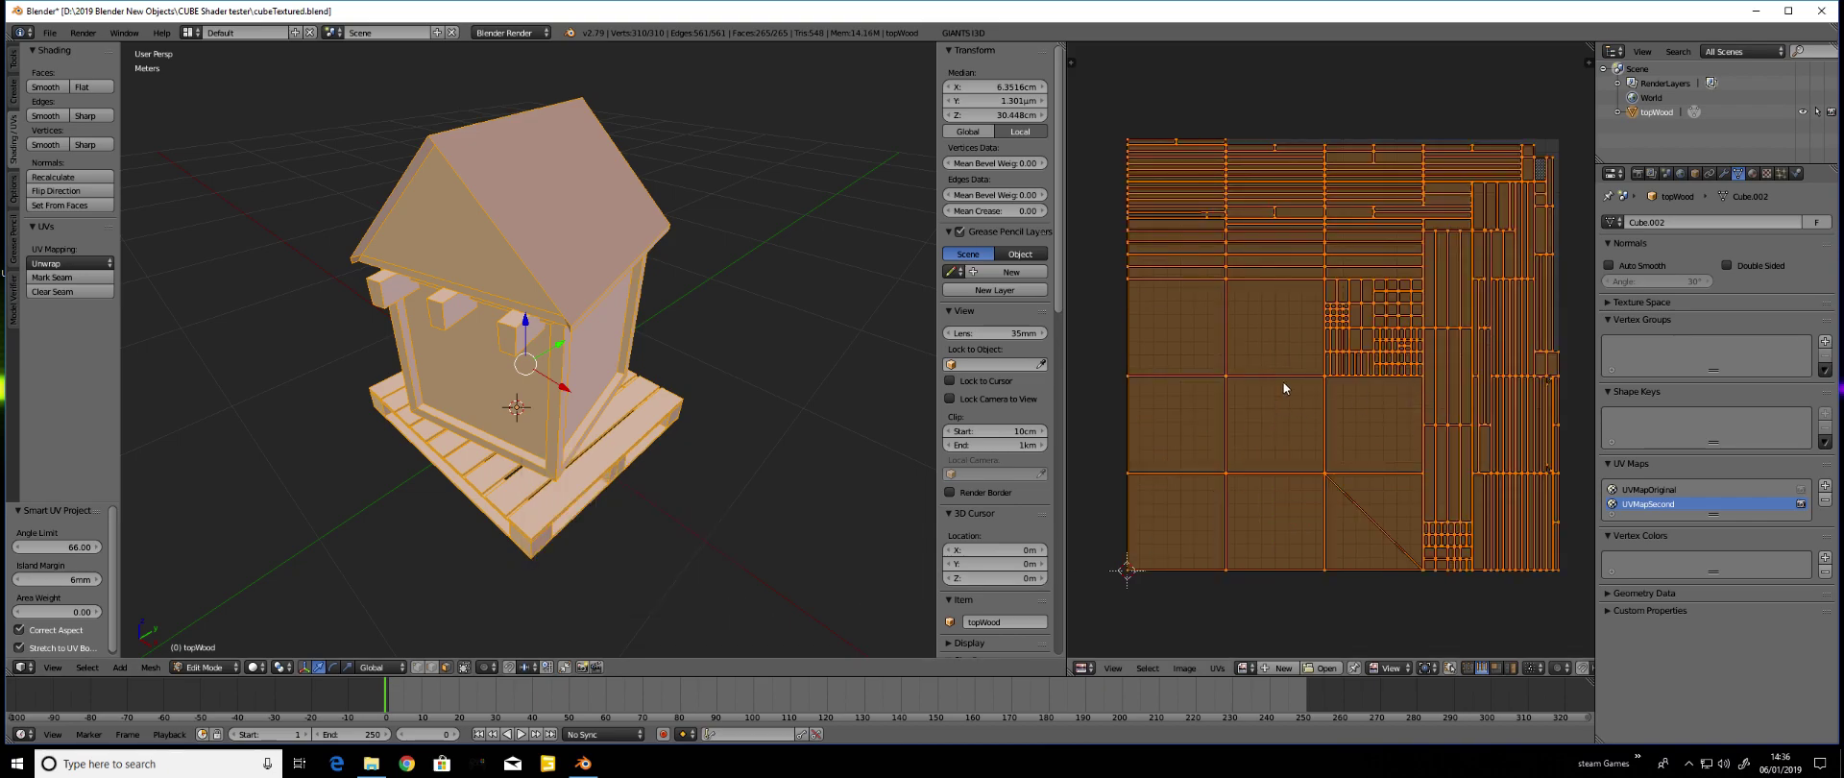
{"action": "scroll", "coordinate": [1400, 347], "scroll_direction": "up", "scroll_amount": 5}
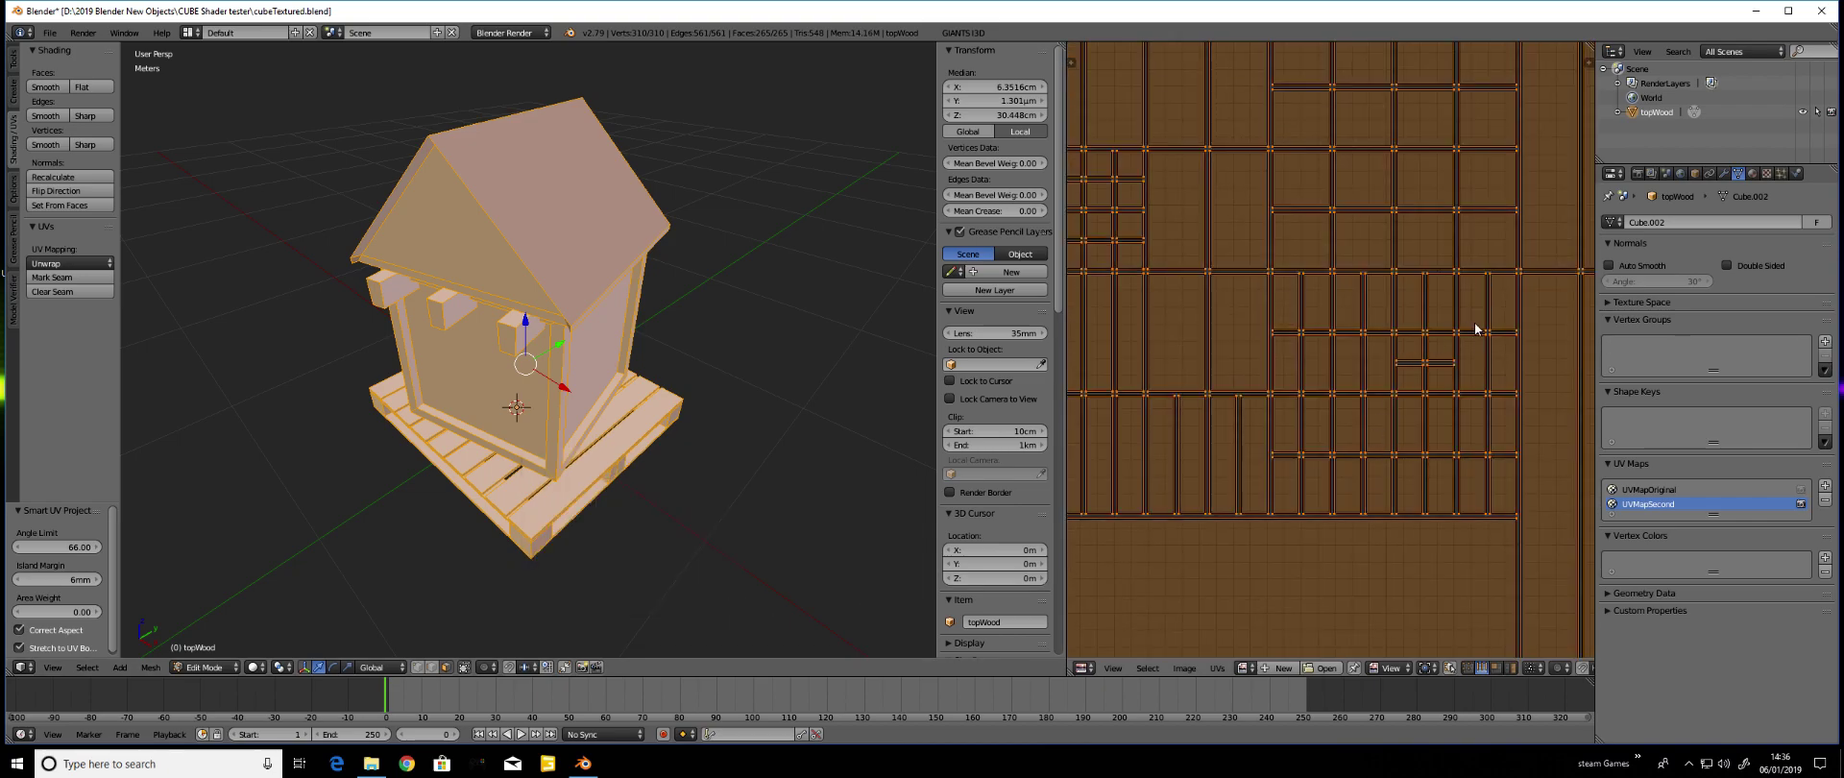
{"action": "scroll", "coordinate": [1407, 354], "scroll_direction": "down", "scroll_amount": 4}
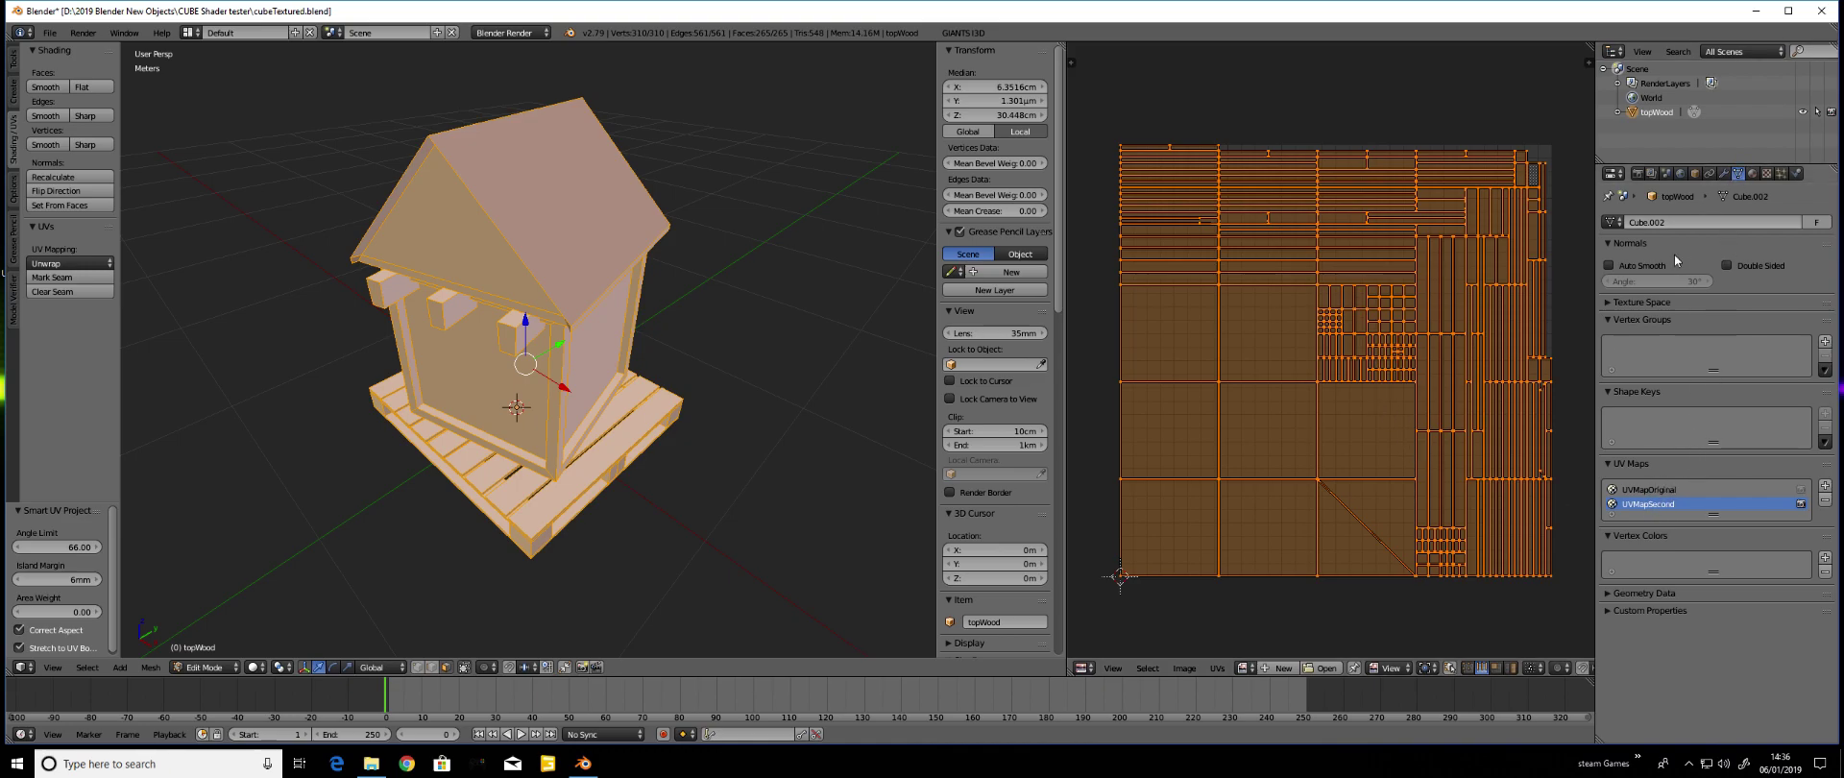
{"action": "middle_click_drag", "start_coordinate": [348, 253], "coordinate": [412, 216]}
{"action": "mouse_move", "coordinate": [540, 283]}
{"action": "middle_mouse_down"}
{"action": "mouse_move", "coordinate": [608, 286]}
{"action": "mouse_move", "coordinate": [524, 297]}
{"action": "mouse_move", "coordinate": [562, 292]}
{"action": "middle_mouse_up"}
{"action": "scroll", "coordinate": [568, 291], "scroll_direction": "up", "scroll_amount": 2}
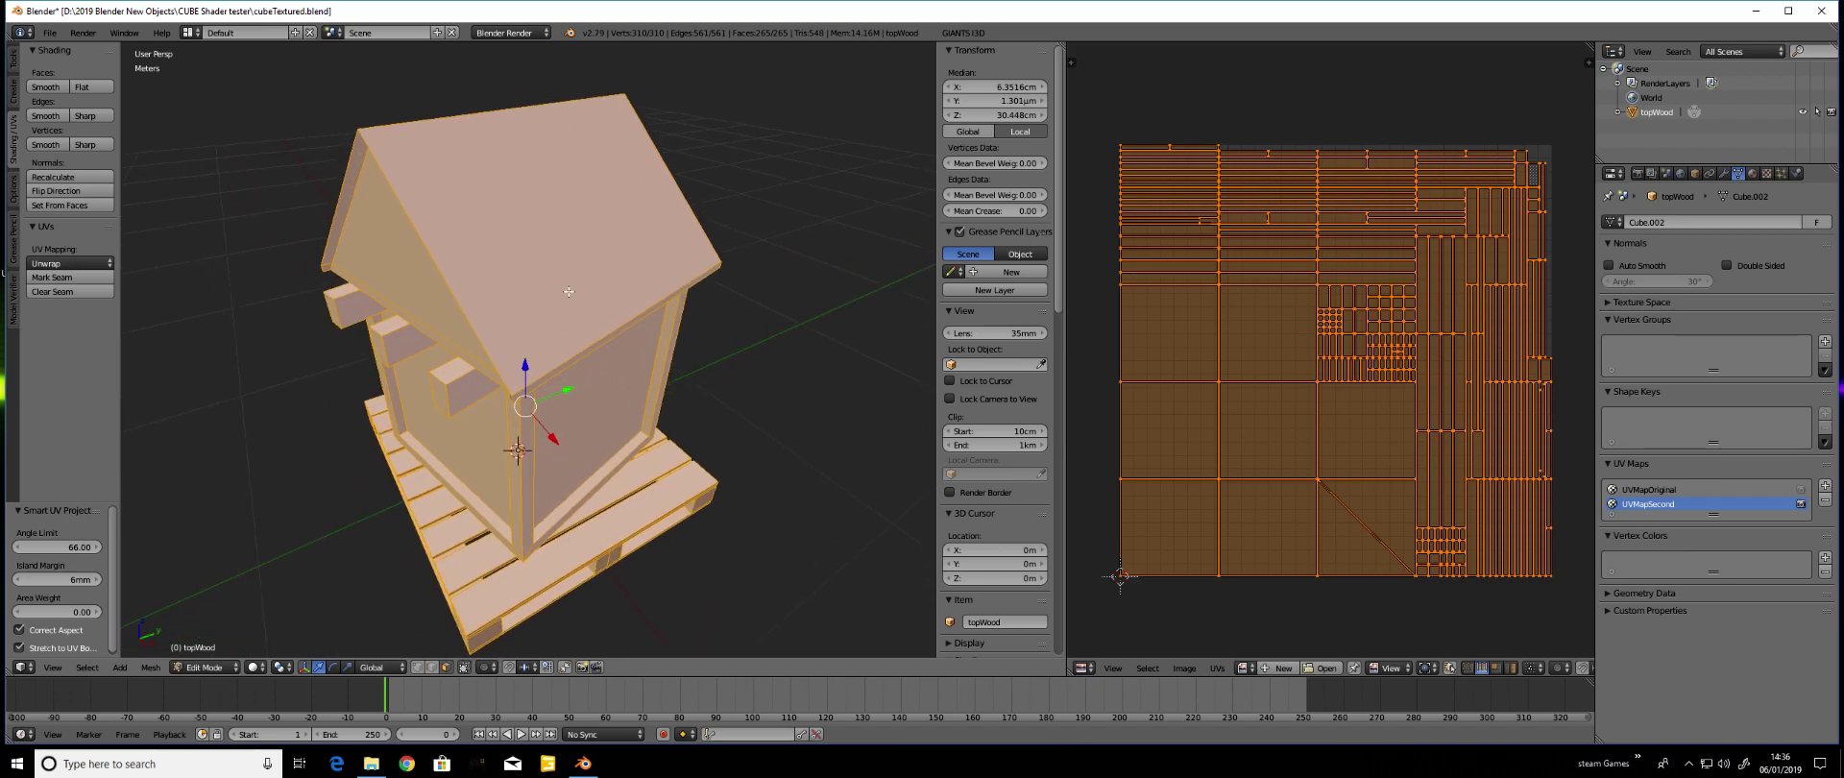
Quit Blender without saving the changes, restart it and open the recent file cubeSecondUV.blend
{"action": "left_click", "coordinate": [1822, 9]}
{"action": "left_click", "coordinate": [924, 431]}
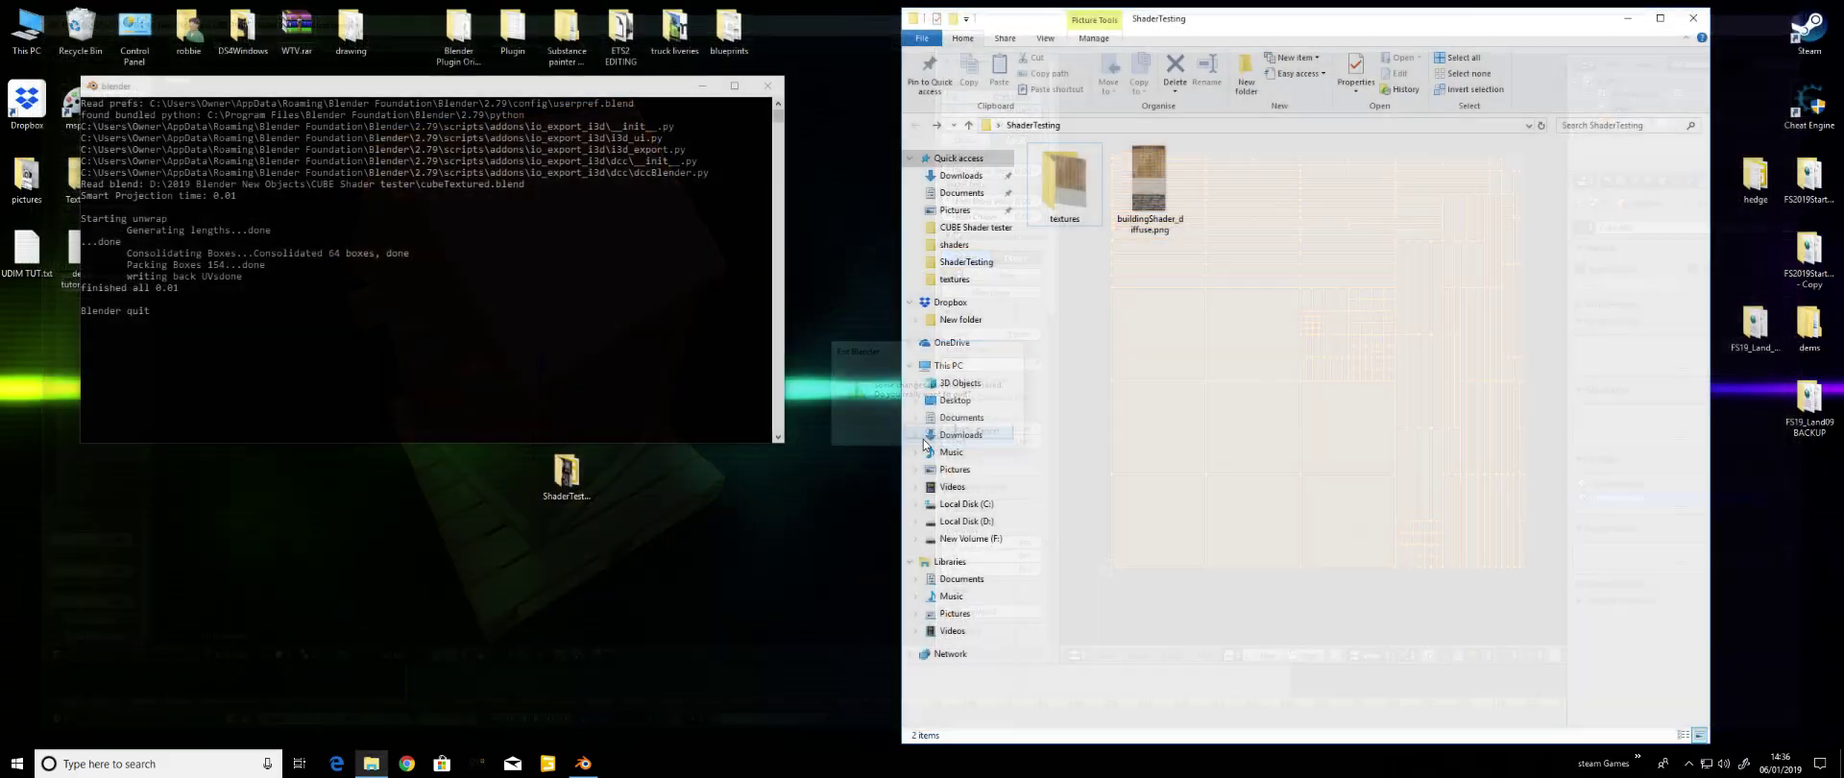
{"action": "left_click", "coordinate": [583, 763]}
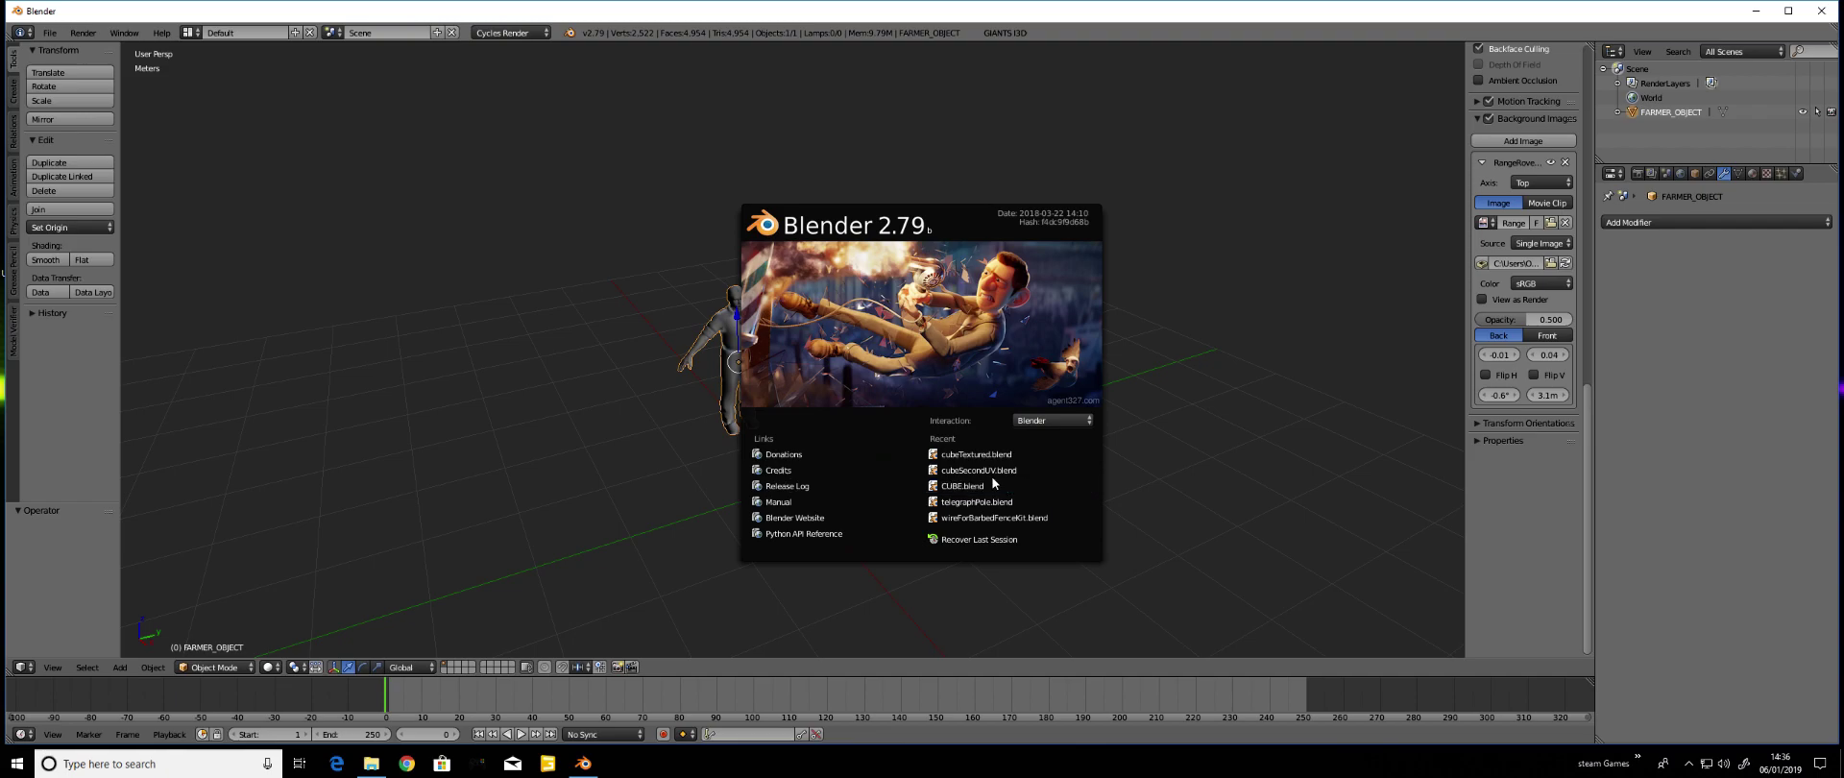
{"action": "left_click", "coordinate": [993, 474]}
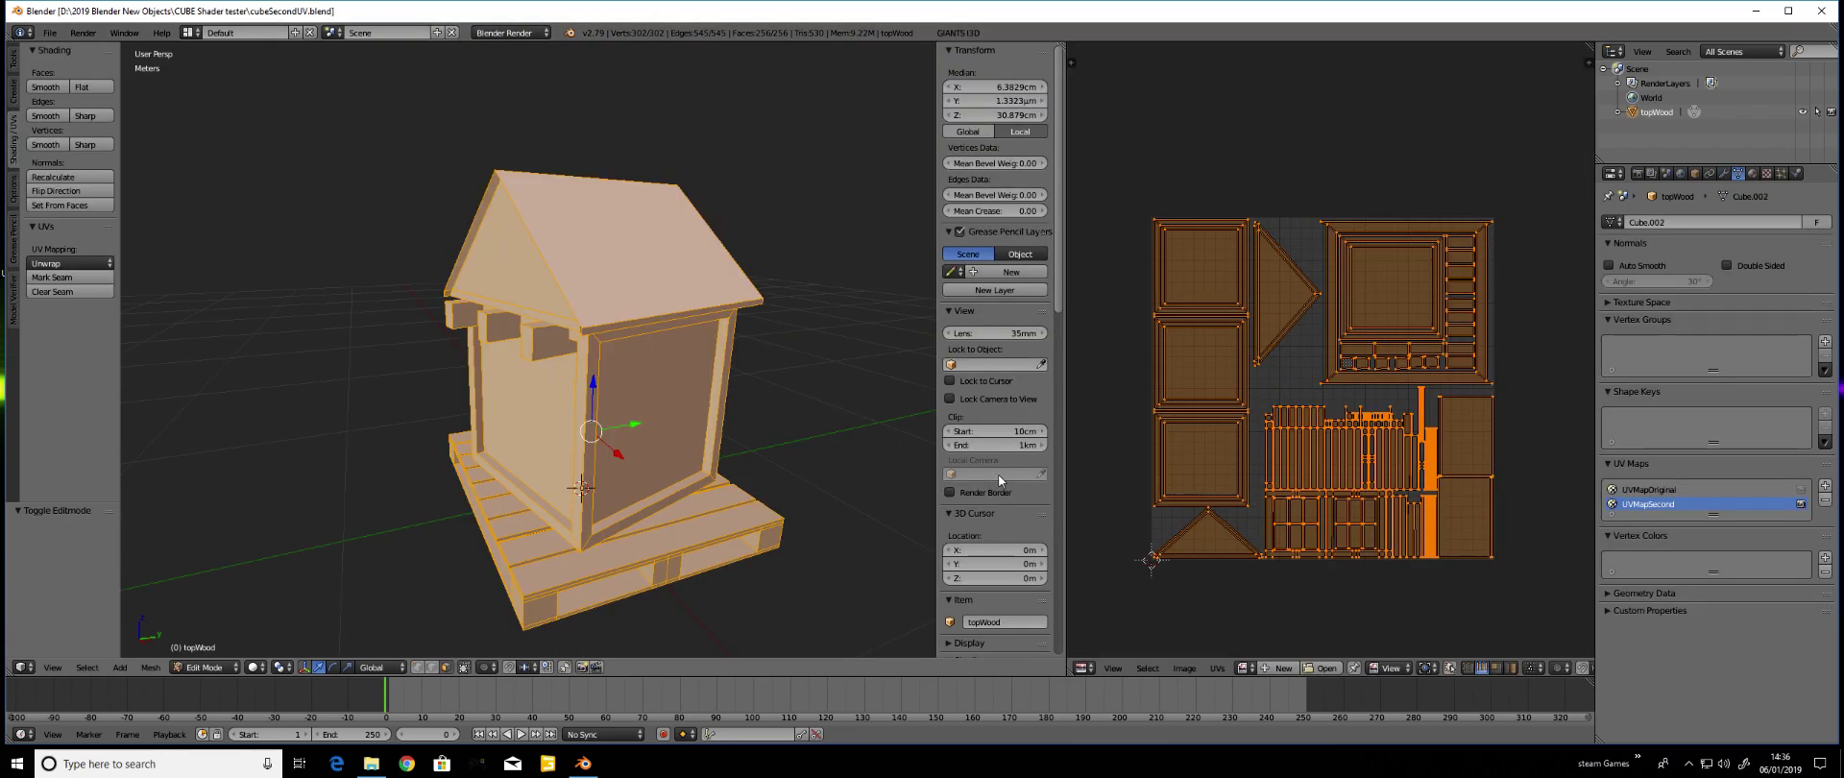
Start a new image in the UV editor for UVMapSecond and name it buildingShader_mask
{"action": "scroll", "coordinate": [1289, 459], "scroll_direction": "up", "scroll_amount": 1}
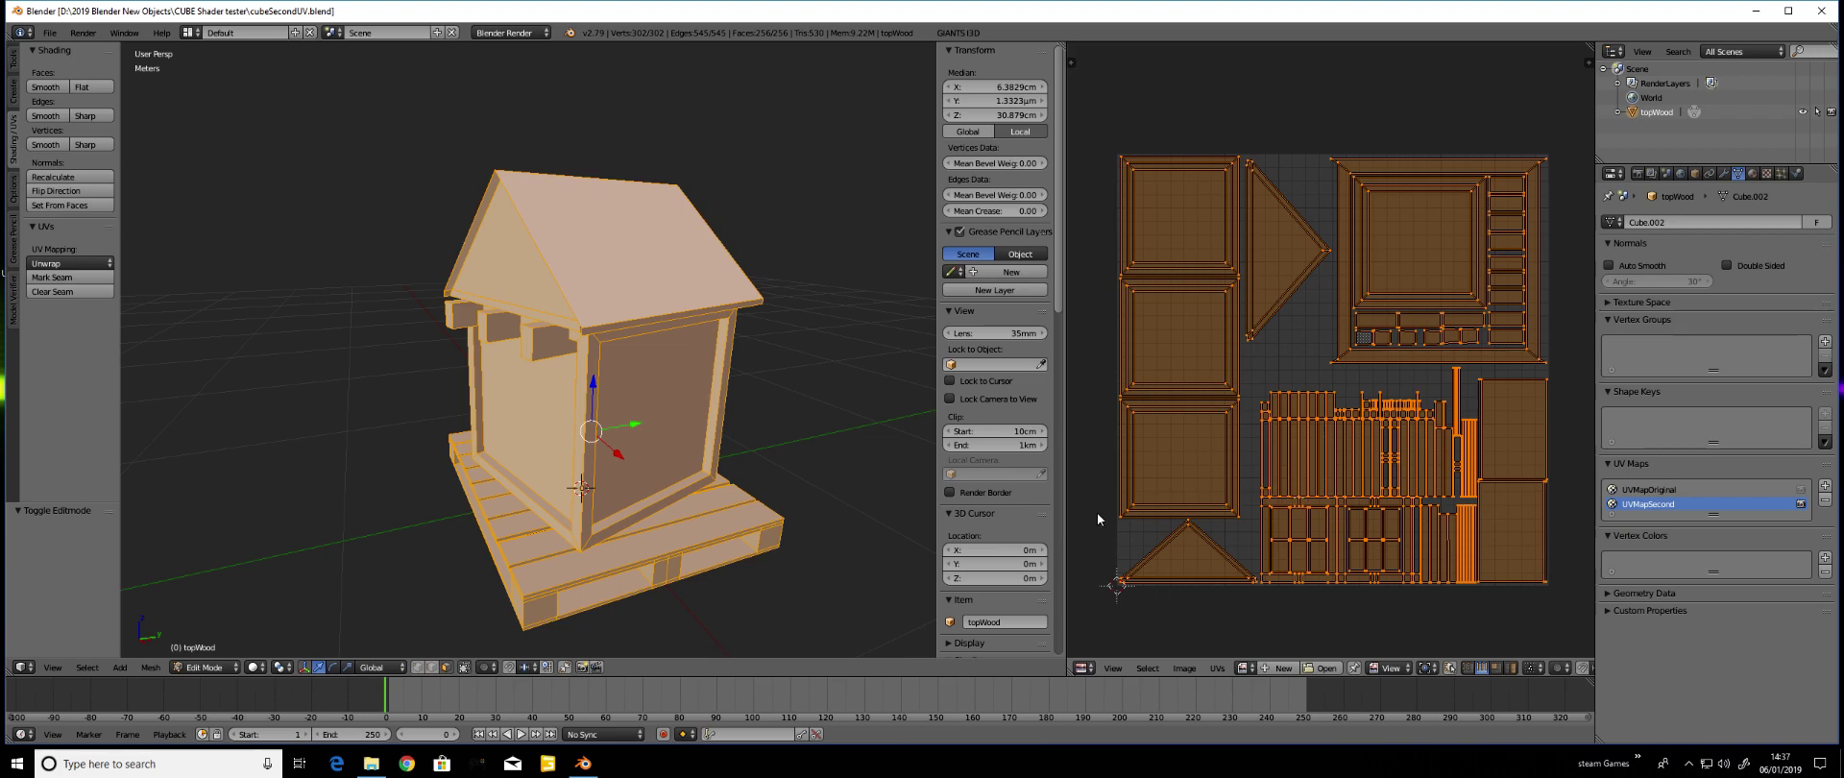
{"action": "middle_click_drag", "start_coordinate": [576, 393], "coordinate": [524, 396]}
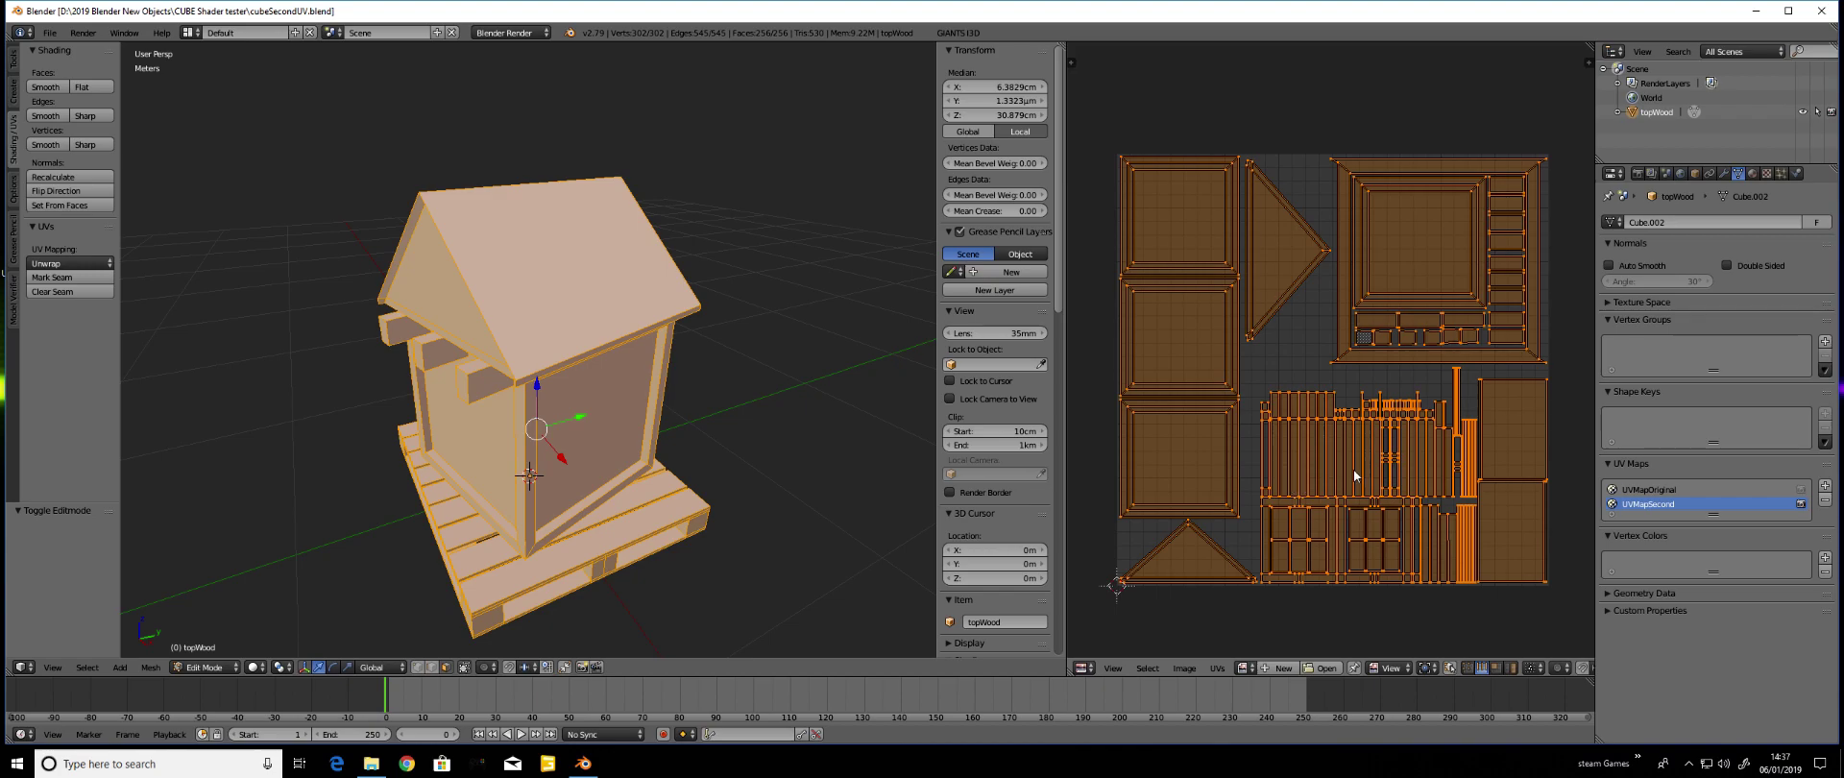
{"action": "left_click", "coordinate": [1184, 667]}
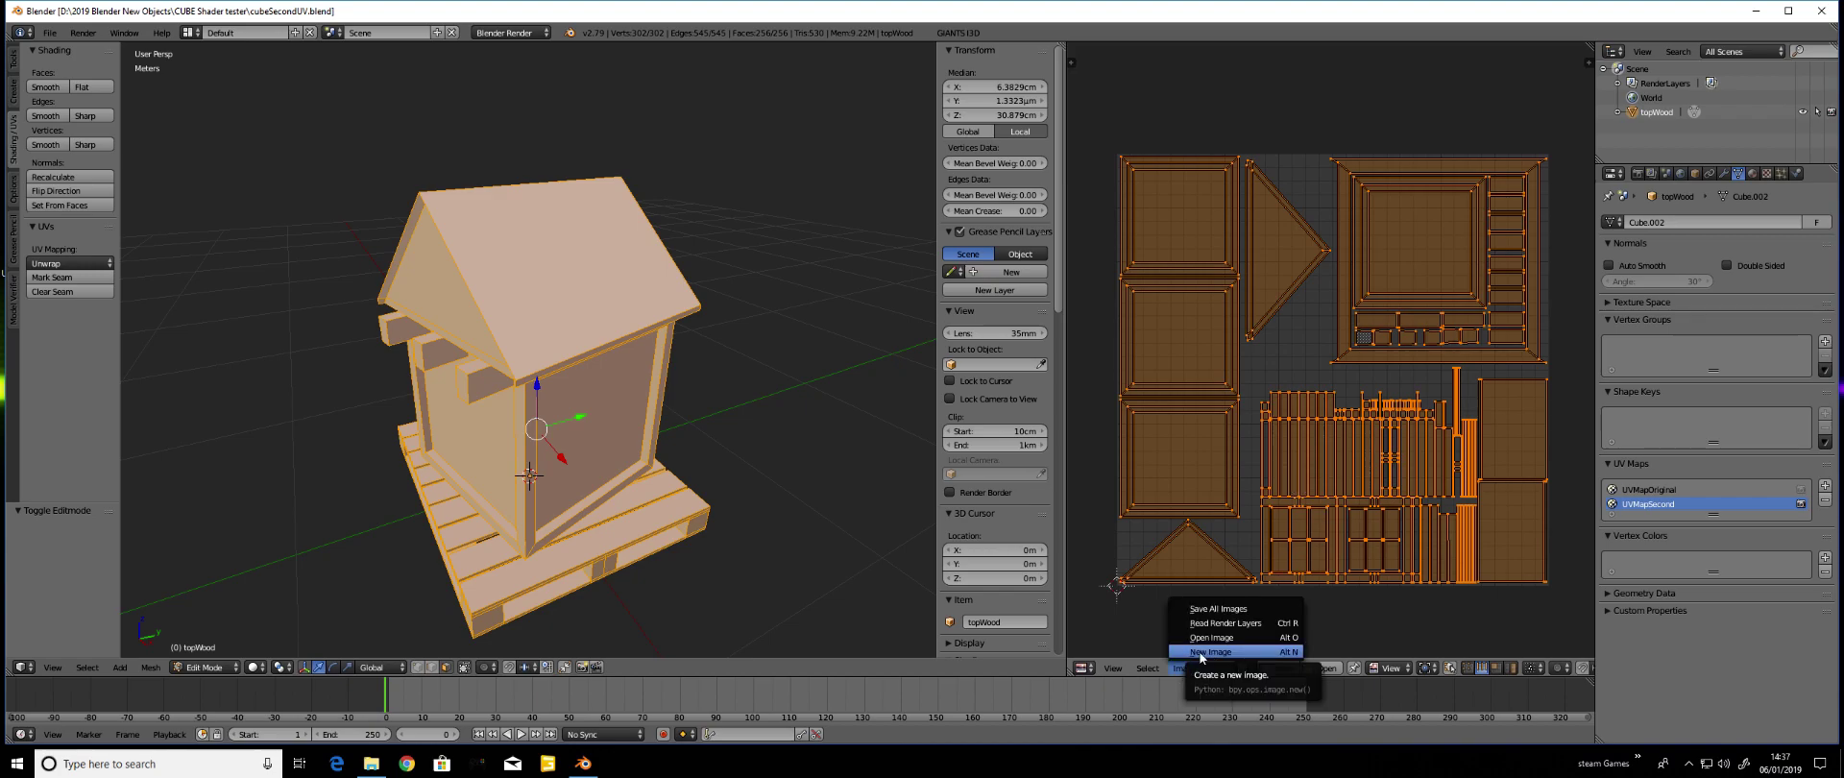
{"action": "left_click", "coordinate": [1217, 652]}
{"action": "left_click", "coordinate": [1311, 617]}
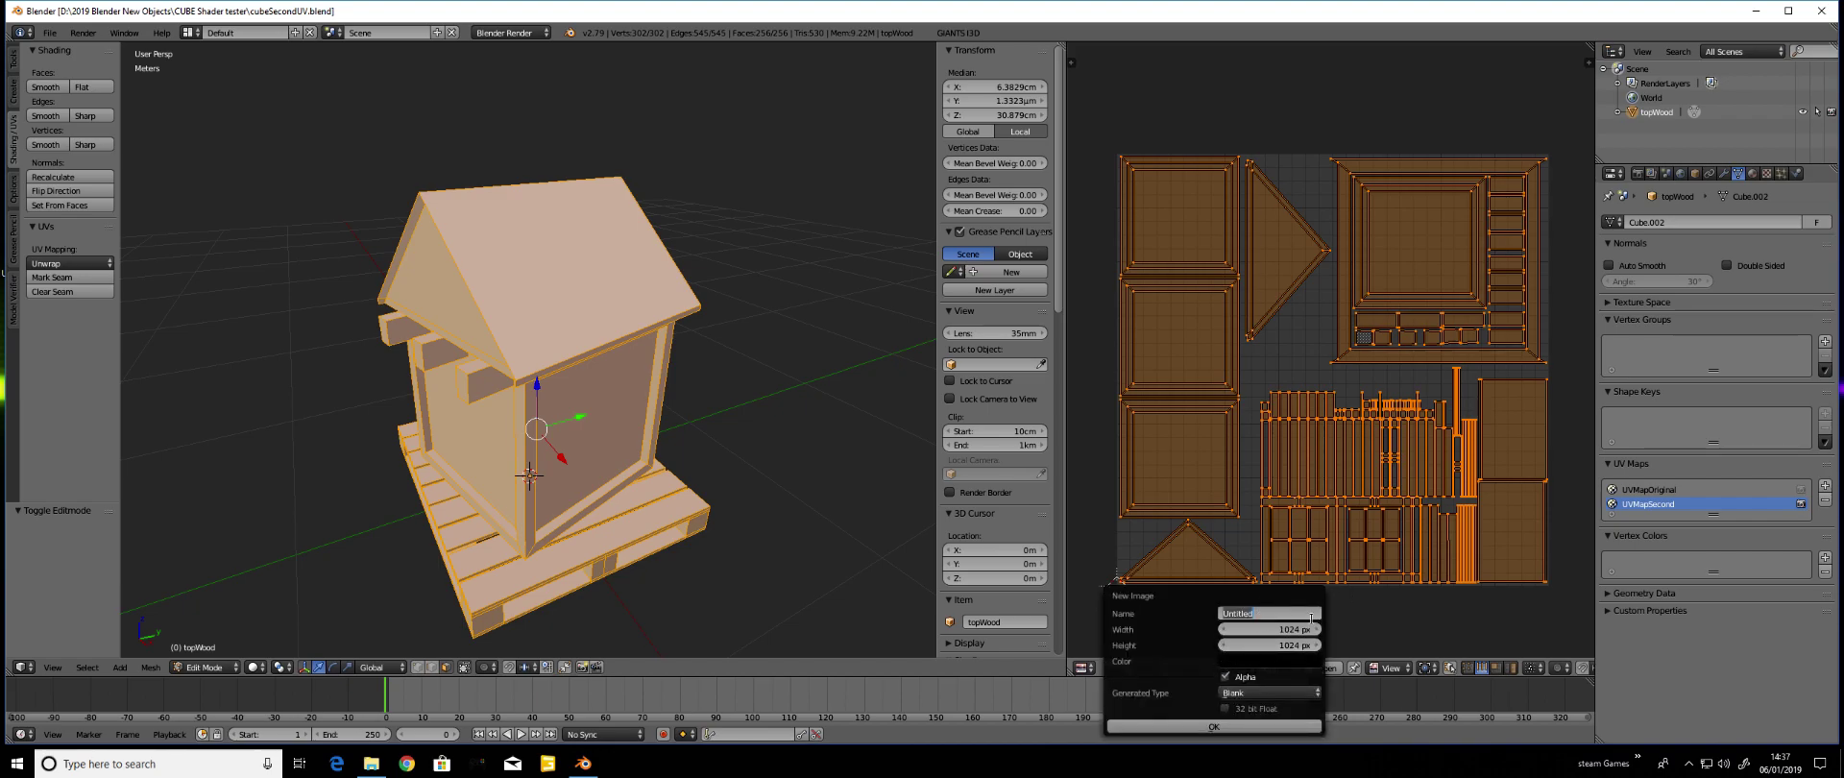
{"action": "type", "text": "buildingShader_mask"}
{"action": "key", "text": "Return"}
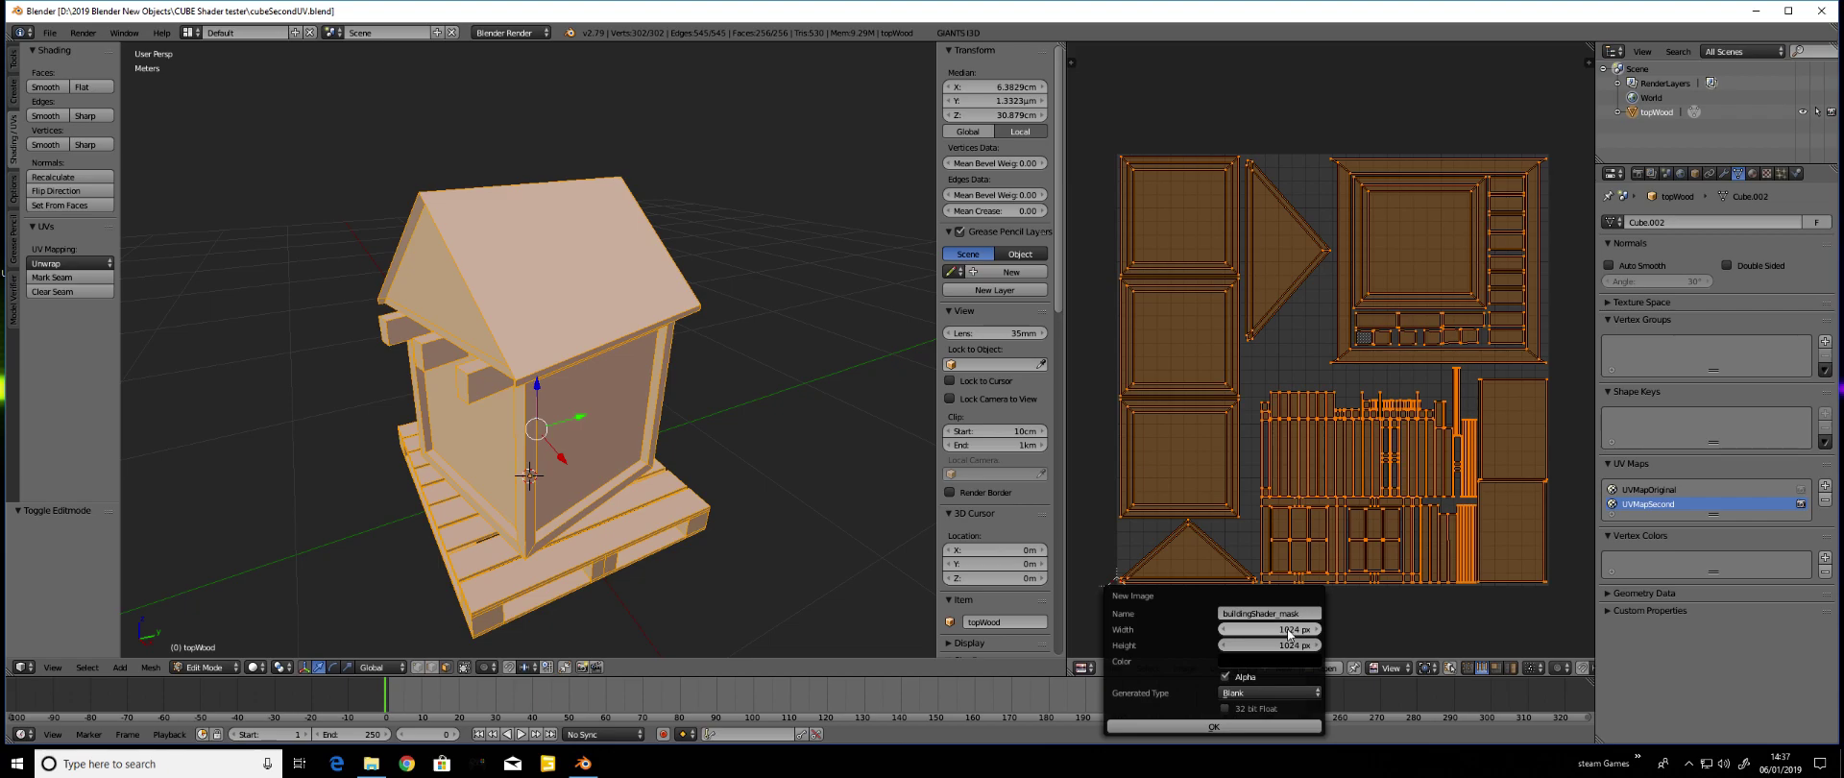
Set the new mask image's width and height to 2048 px each and create it
{"action": "left_click", "coordinate": [1271, 628]}
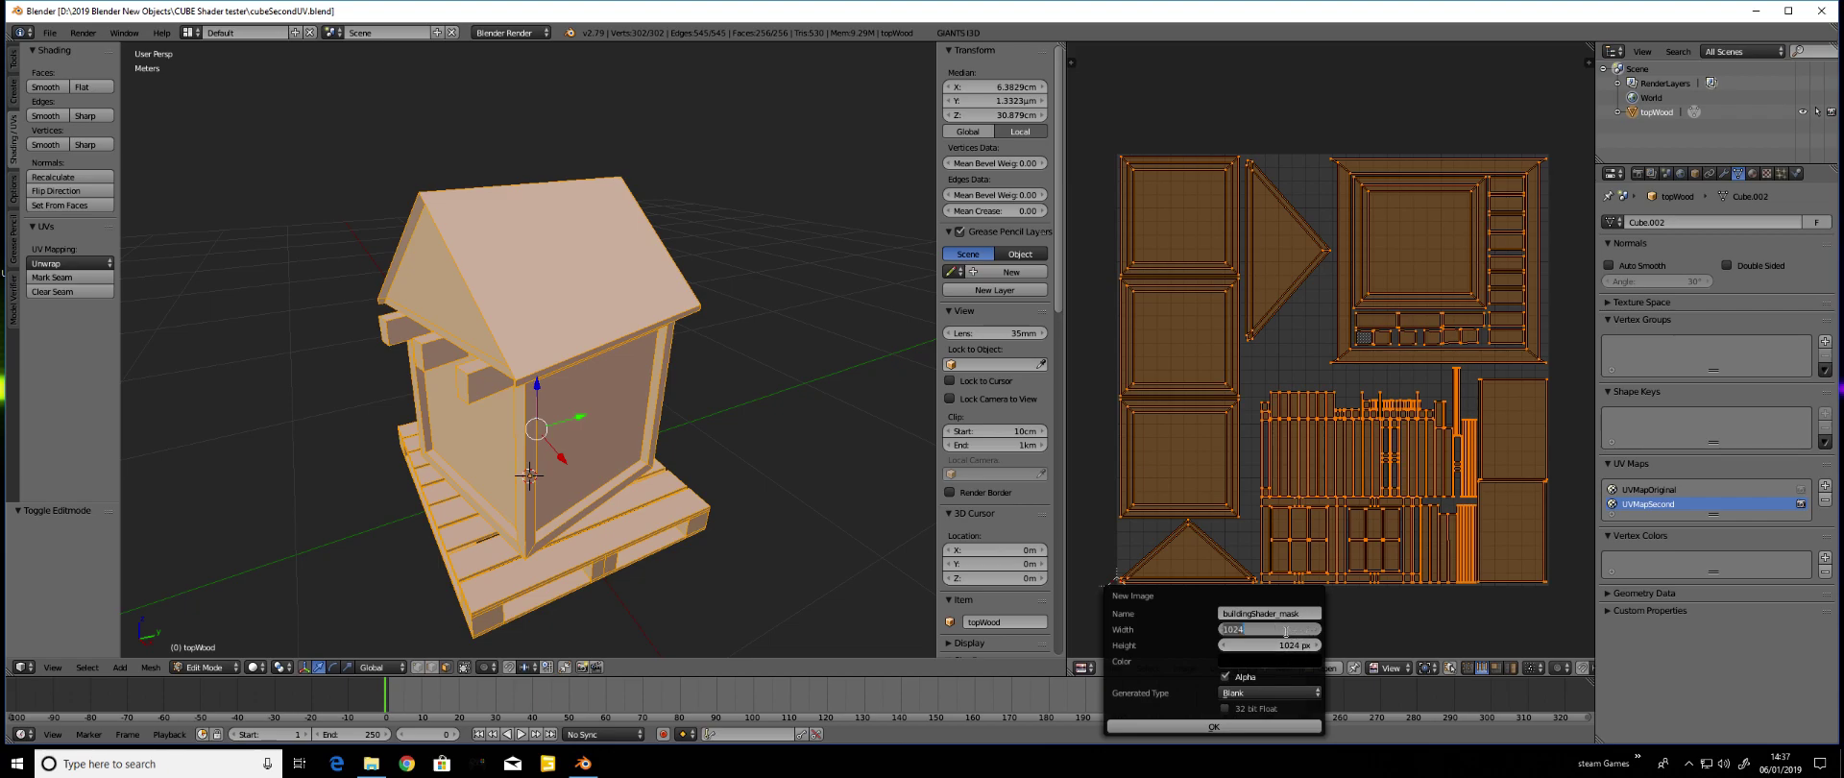
{"action": "type", "text": "2048"}
{"action": "key", "text": "Tab"}
{"action": "type", "text": "20"}
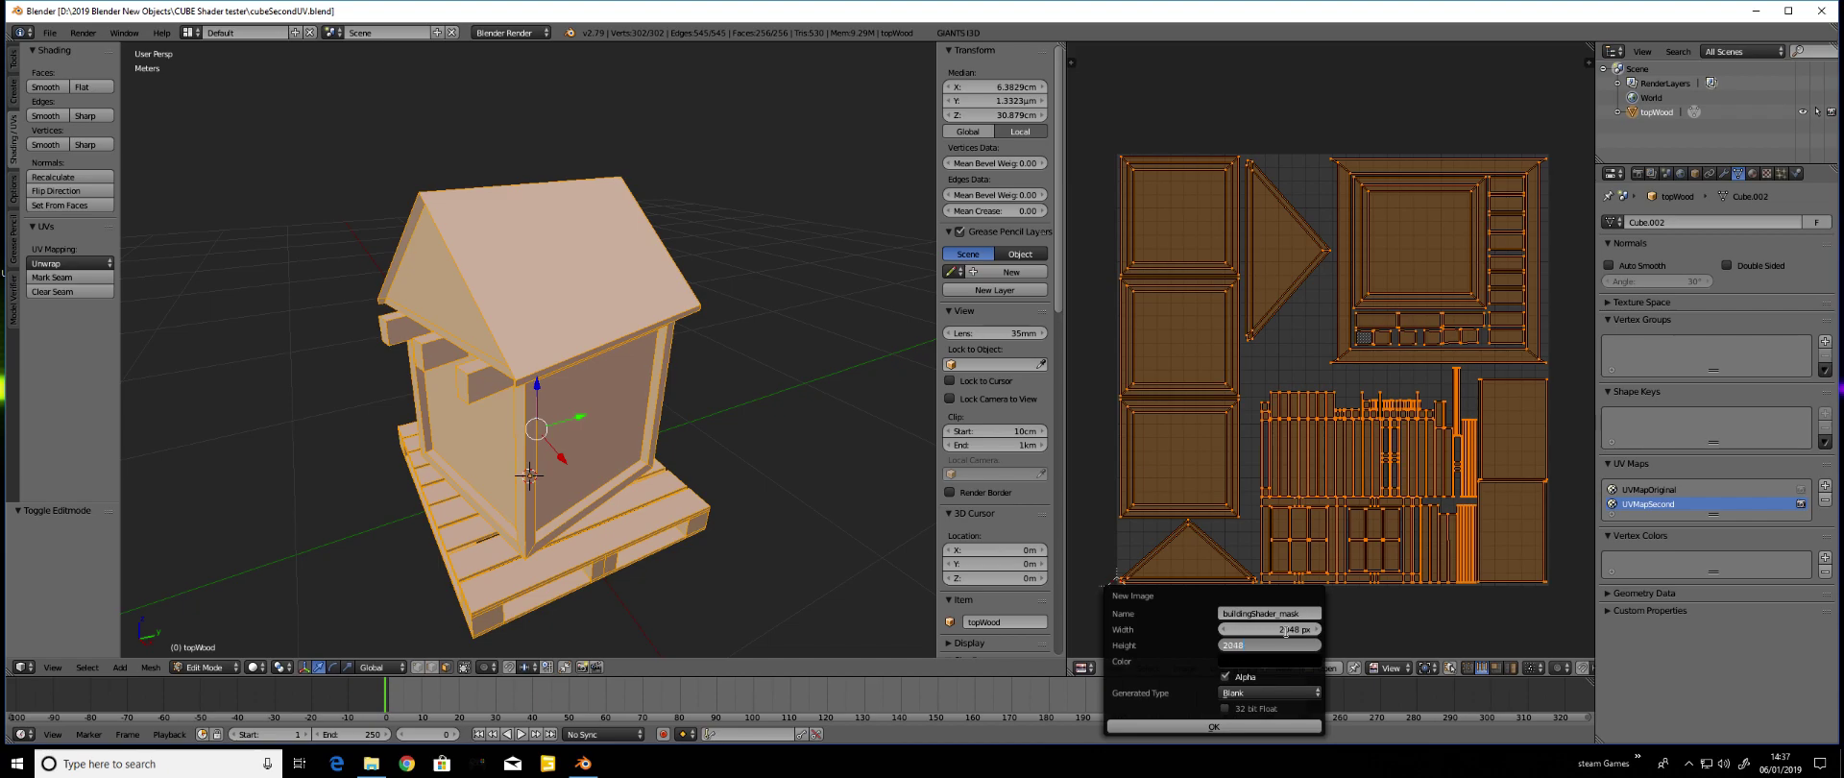
{"action": "key", "text": "Return"}
{"action": "left_click", "coordinate": [1216, 727]}
Check the mask image under the UV layout, view UVMapOriginal for comparison, and return to UVMapSecond
{"action": "scroll", "coordinate": [1345, 430], "scroll_direction": "down", "scroll_amount": 9}
{"action": "scroll", "coordinate": [1343, 409], "scroll_direction": "up", "scroll_amount": 2}
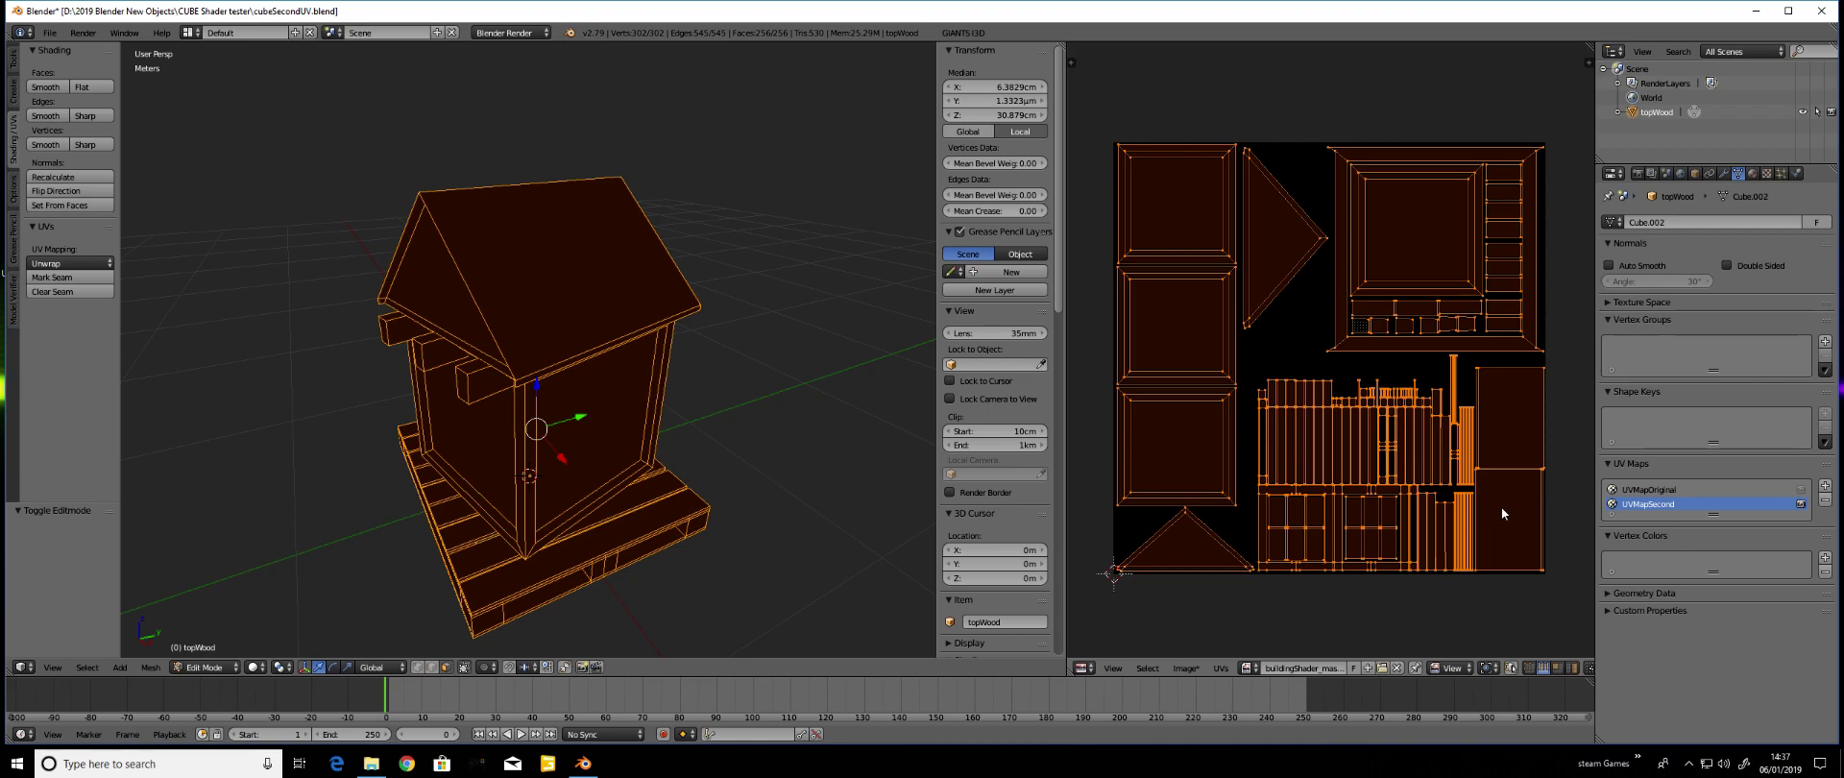
{"action": "left_click", "coordinate": [1676, 489]}
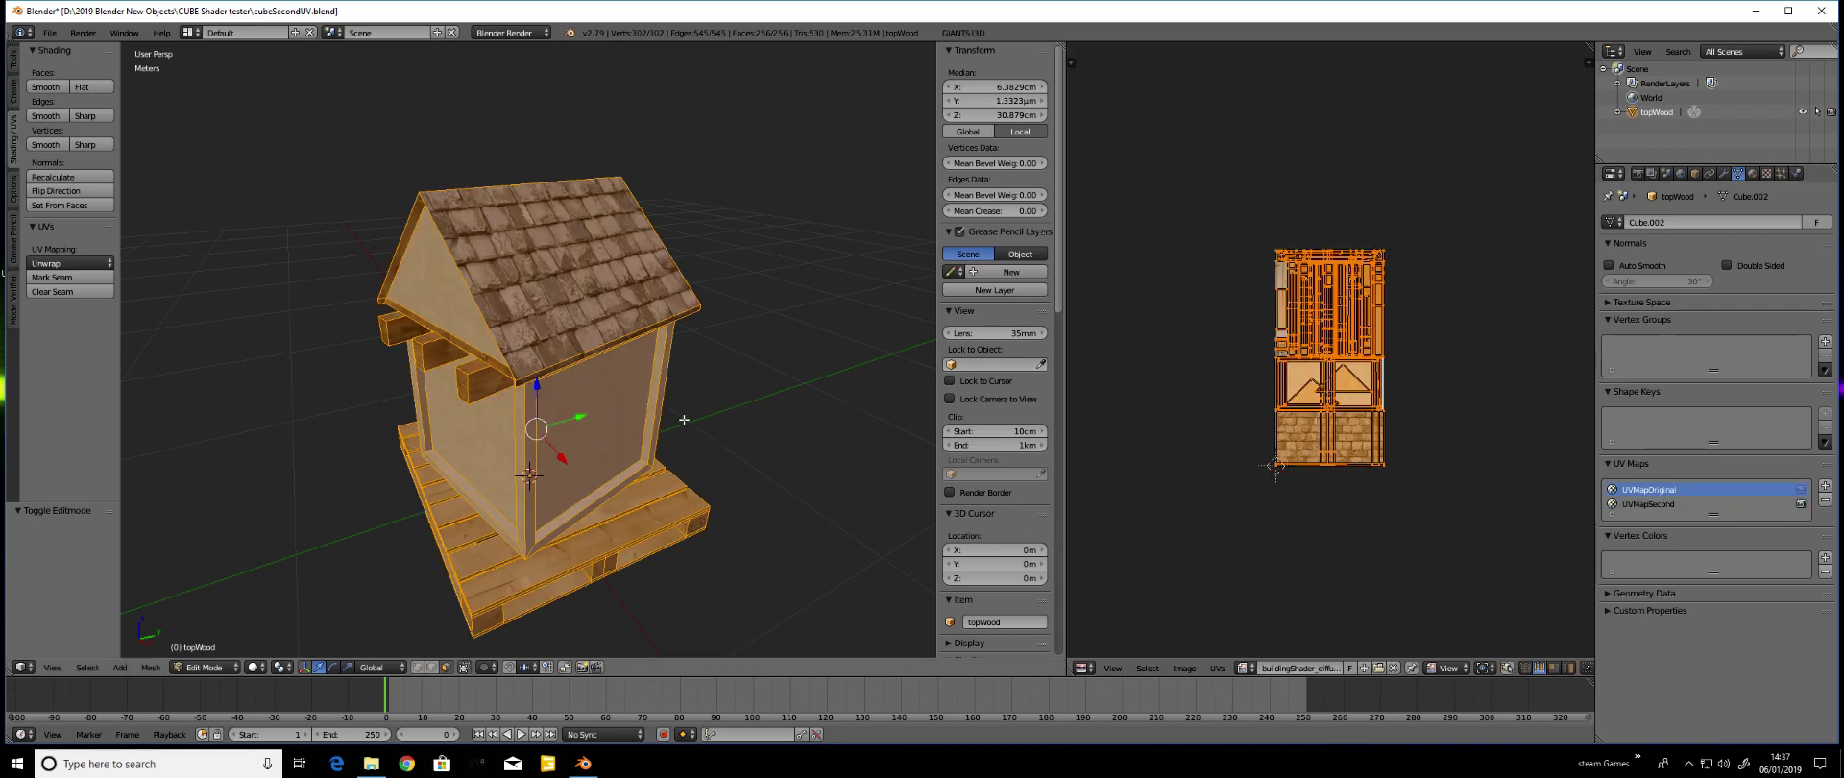
{"action": "left_click", "coordinate": [1660, 505]}
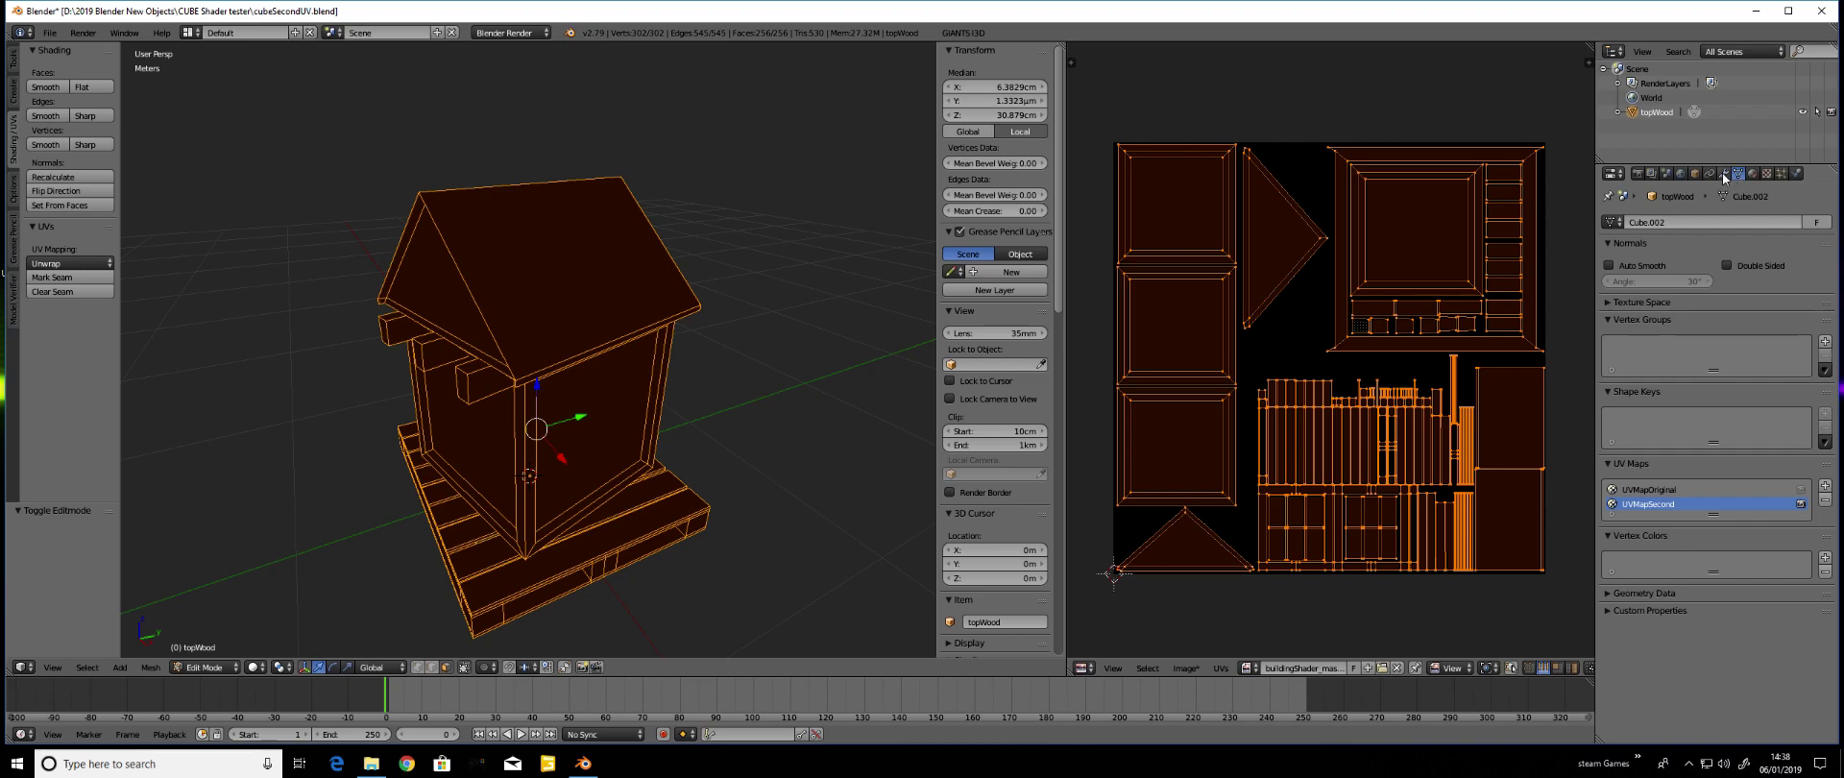
Keep Ambient Occlusion enabled in the world settings and set the gather sampling to 11 samples
{"action": "left_click", "coordinate": [1681, 175]}
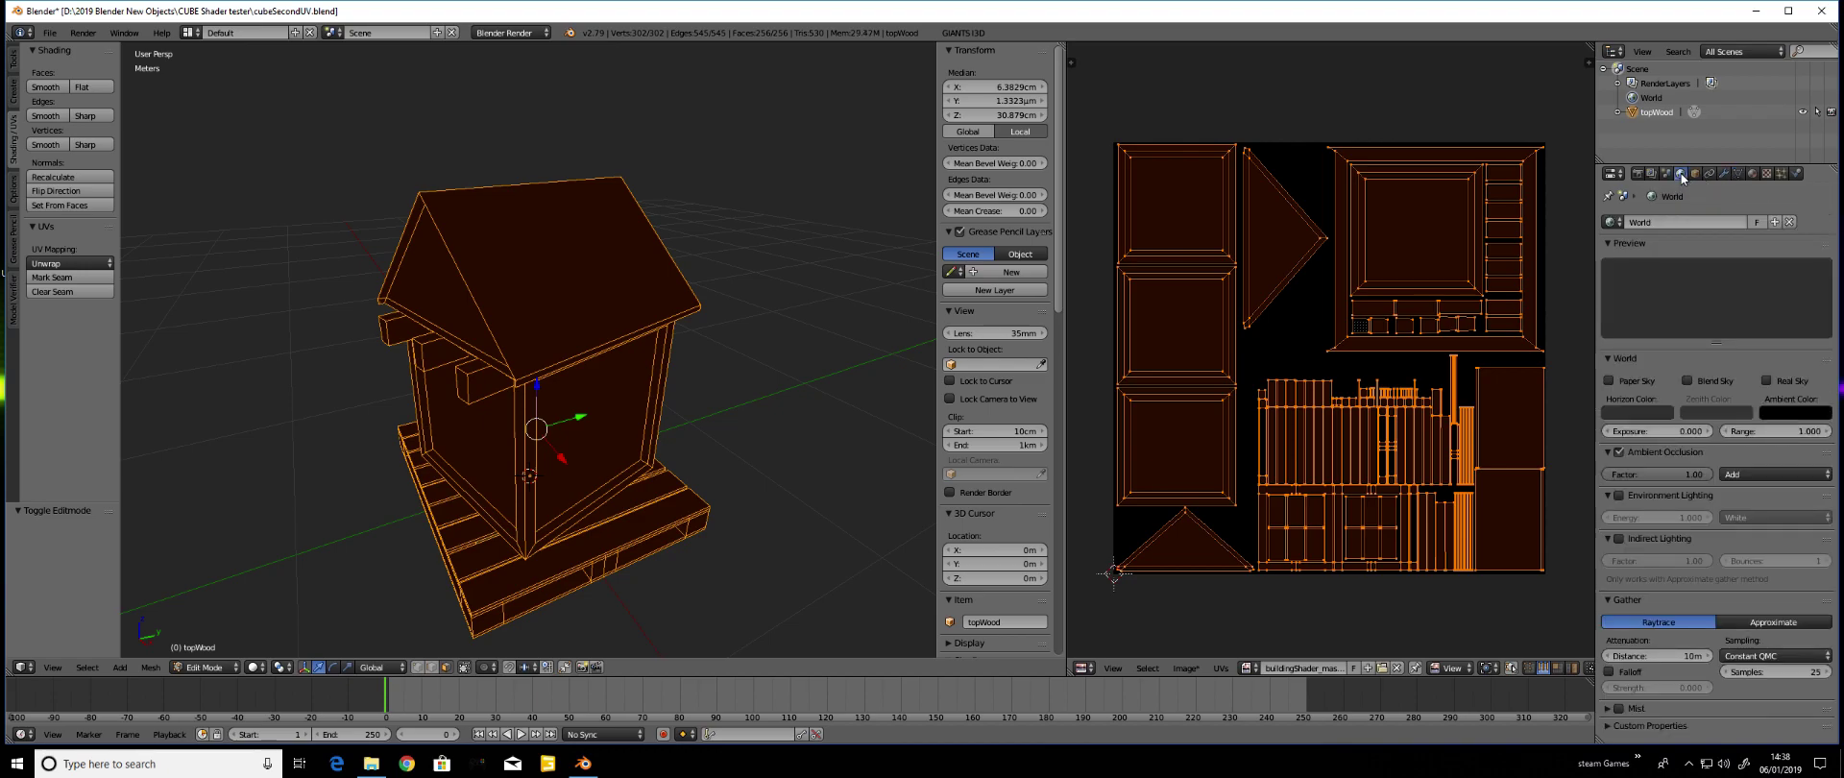
{"action": "left_click", "coordinate": [1618, 451]}
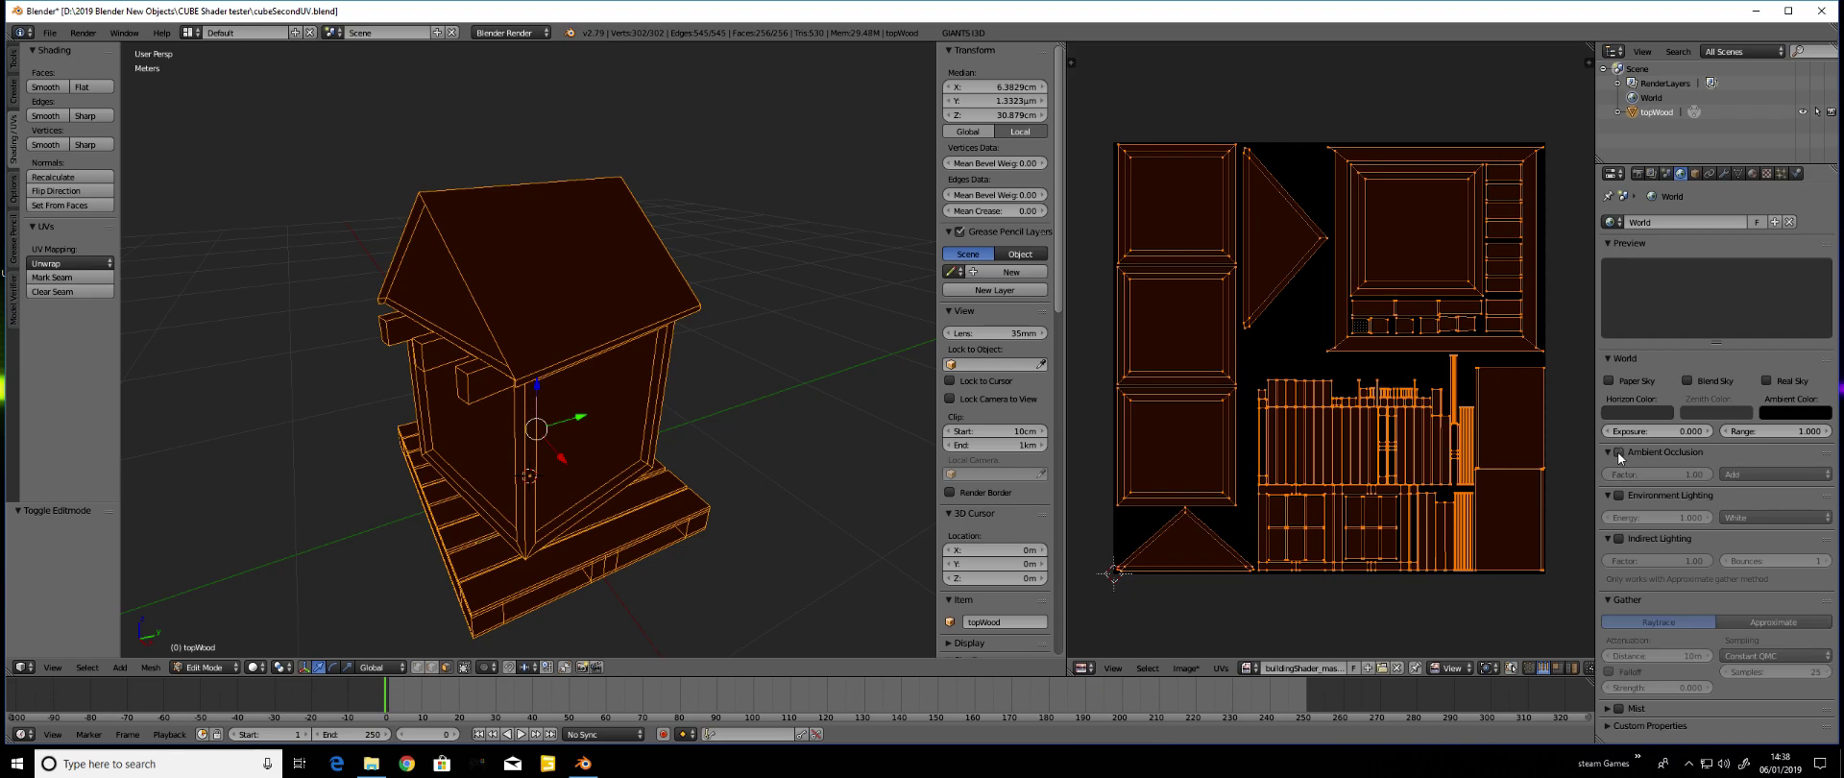
{"action": "left_click", "coordinate": [1619, 451]}
{"action": "left_click", "coordinate": [1743, 673]}
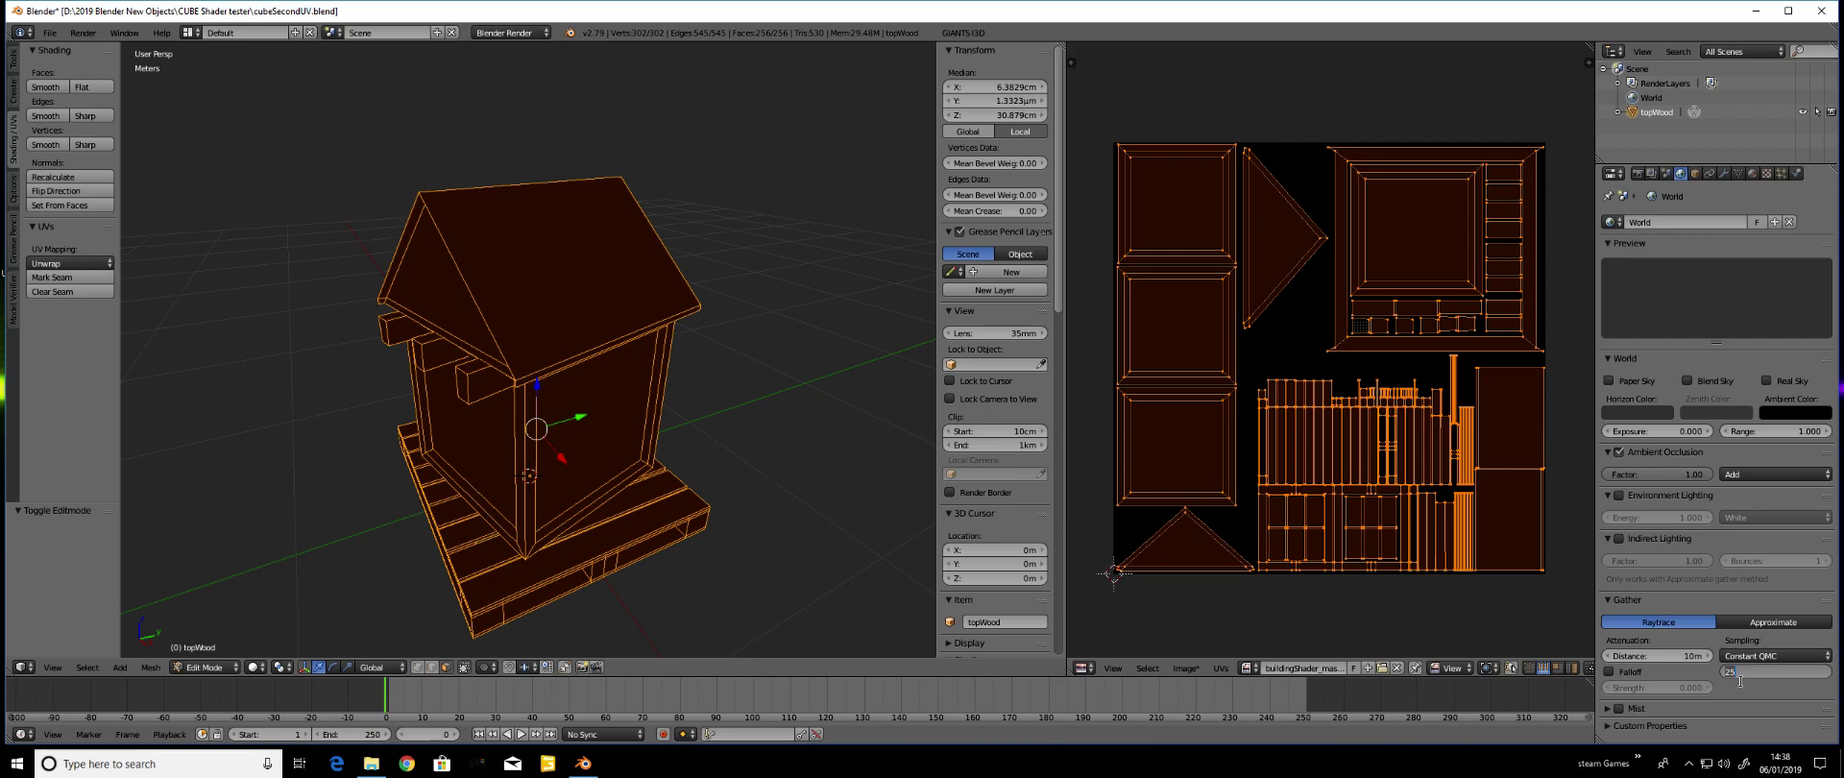
{"action": "type", "text": "11"}
{"action": "key", "text": "Return"}
Disable clearing before baking, choose Ambient Occlusion as the bake mode, and bake it to the mask image
{"action": "left_click", "coordinate": [1637, 174]}
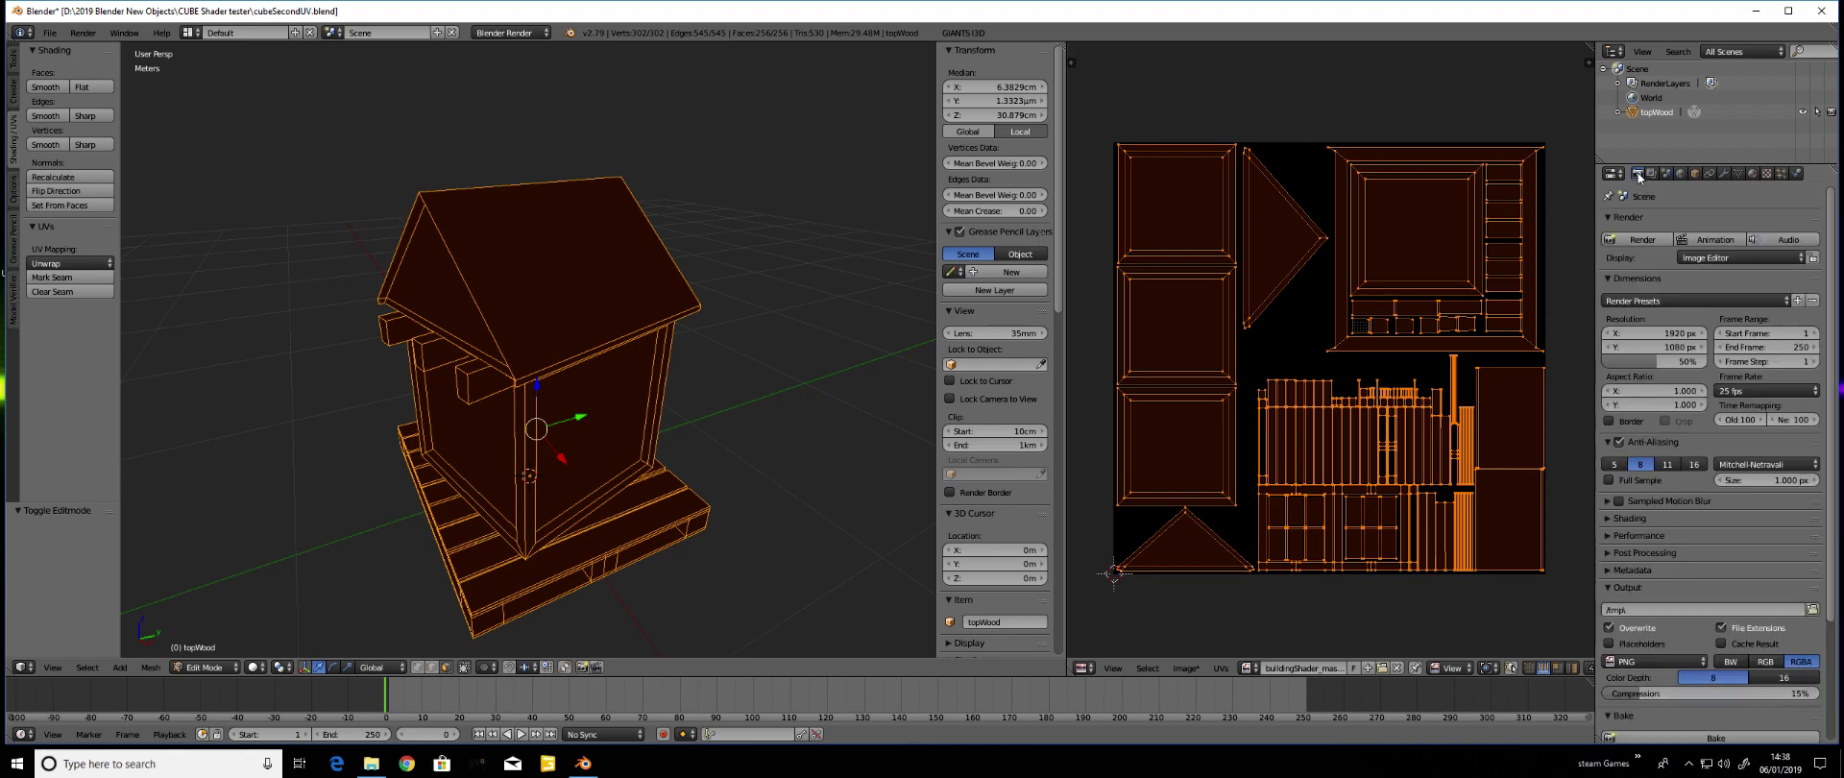
{"action": "scroll", "coordinate": [1652, 384], "scroll_direction": "down", "scroll_amount": 4}
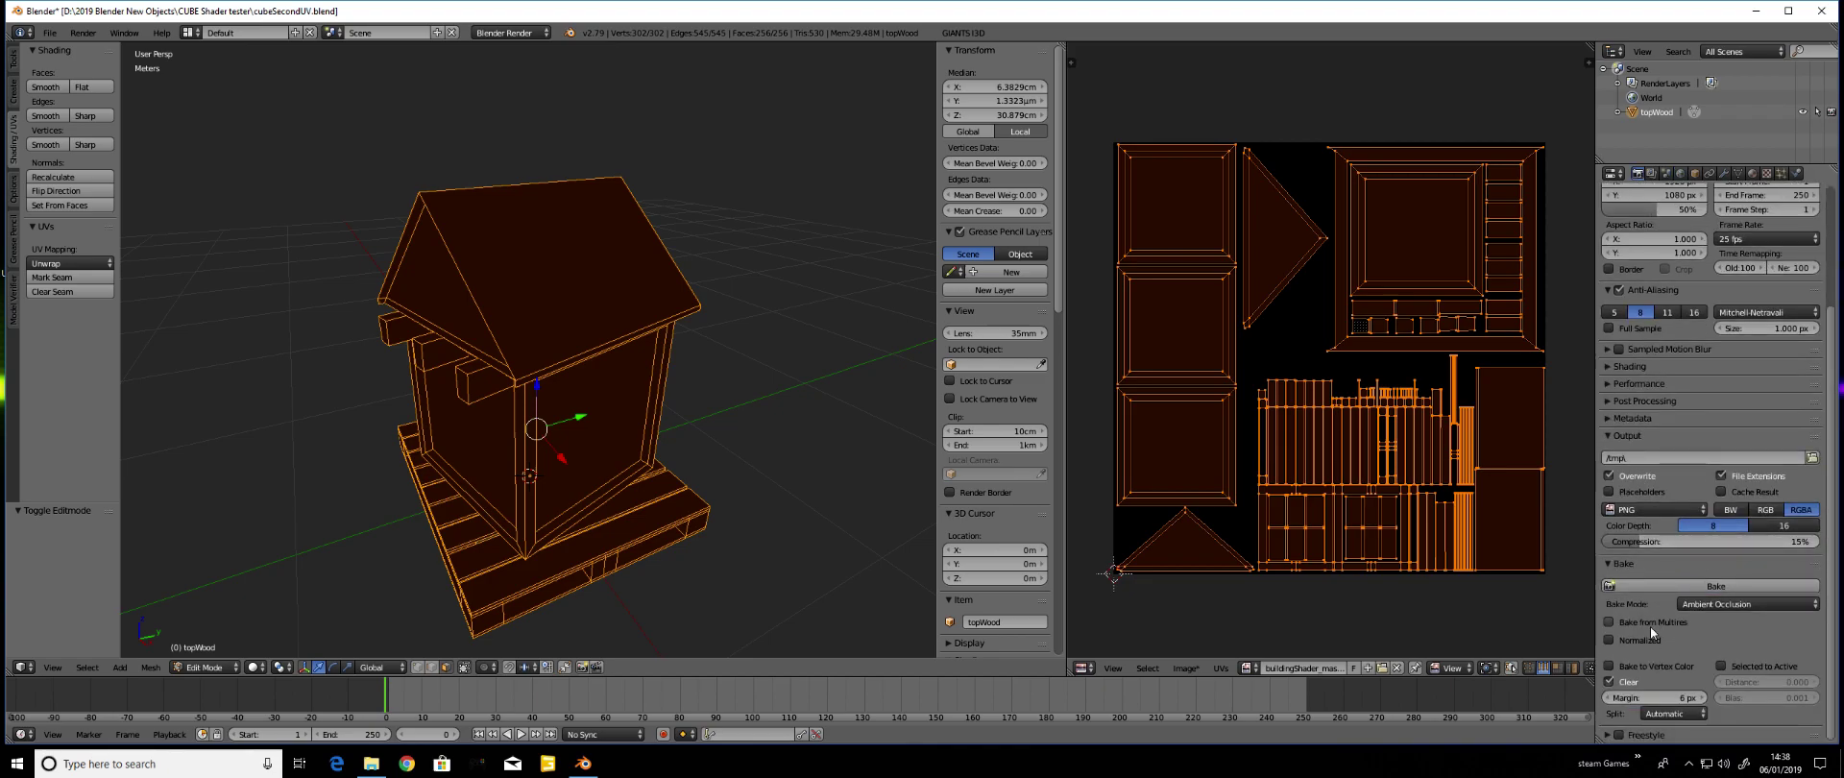
{"action": "left_click", "coordinate": [1608, 682]}
{"action": "left_click", "coordinate": [1760, 605]}
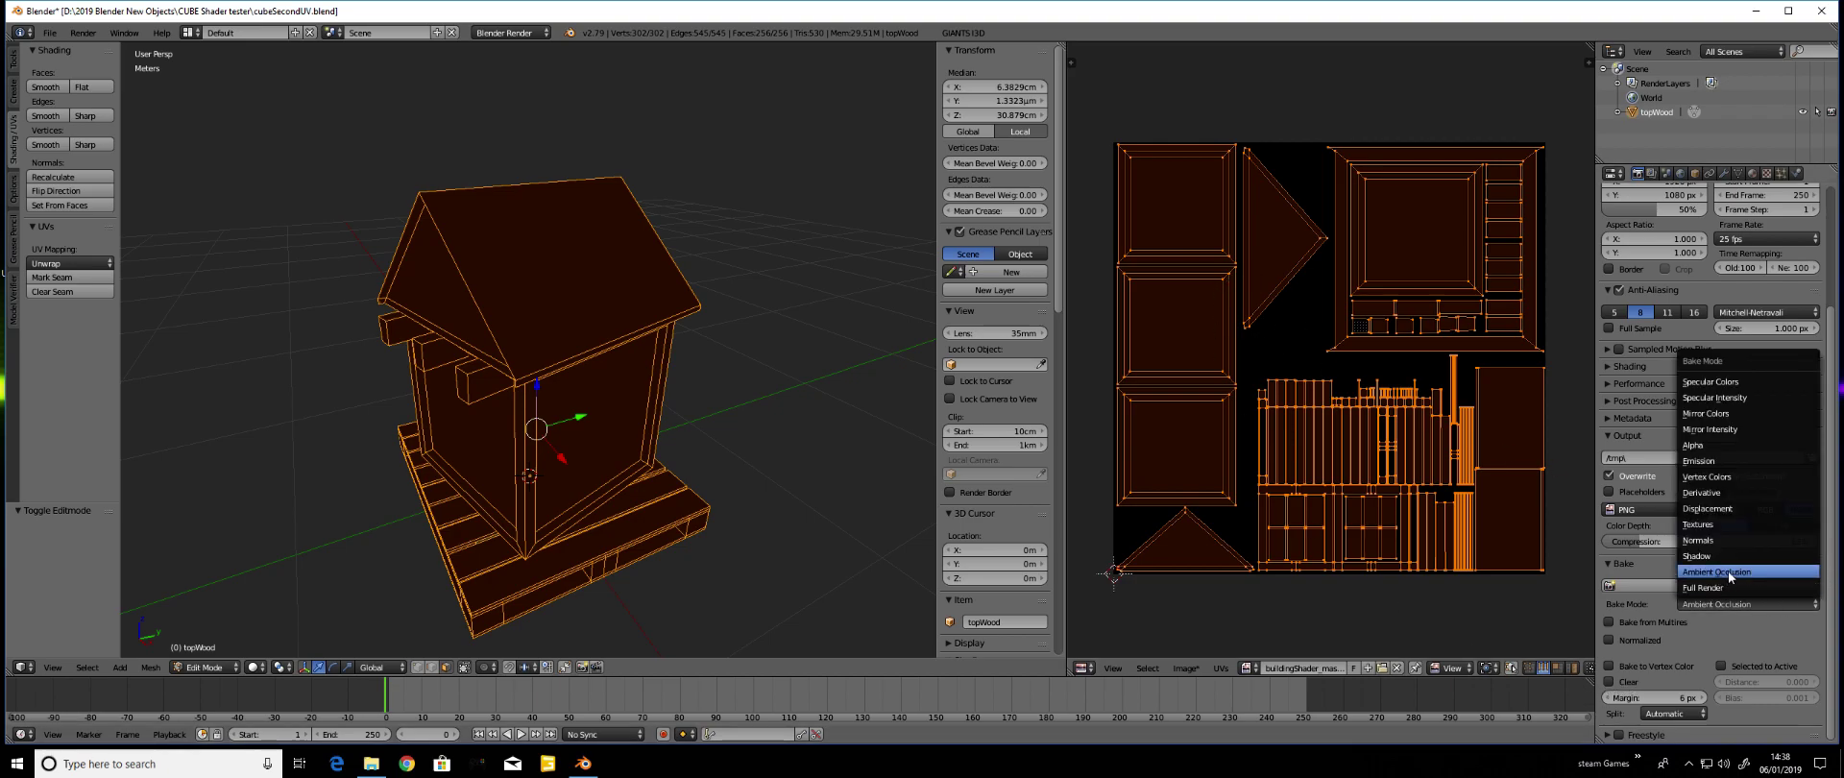
{"action": "left_click", "coordinate": [1727, 570]}
{"action": "left_click", "coordinate": [1734, 586]}
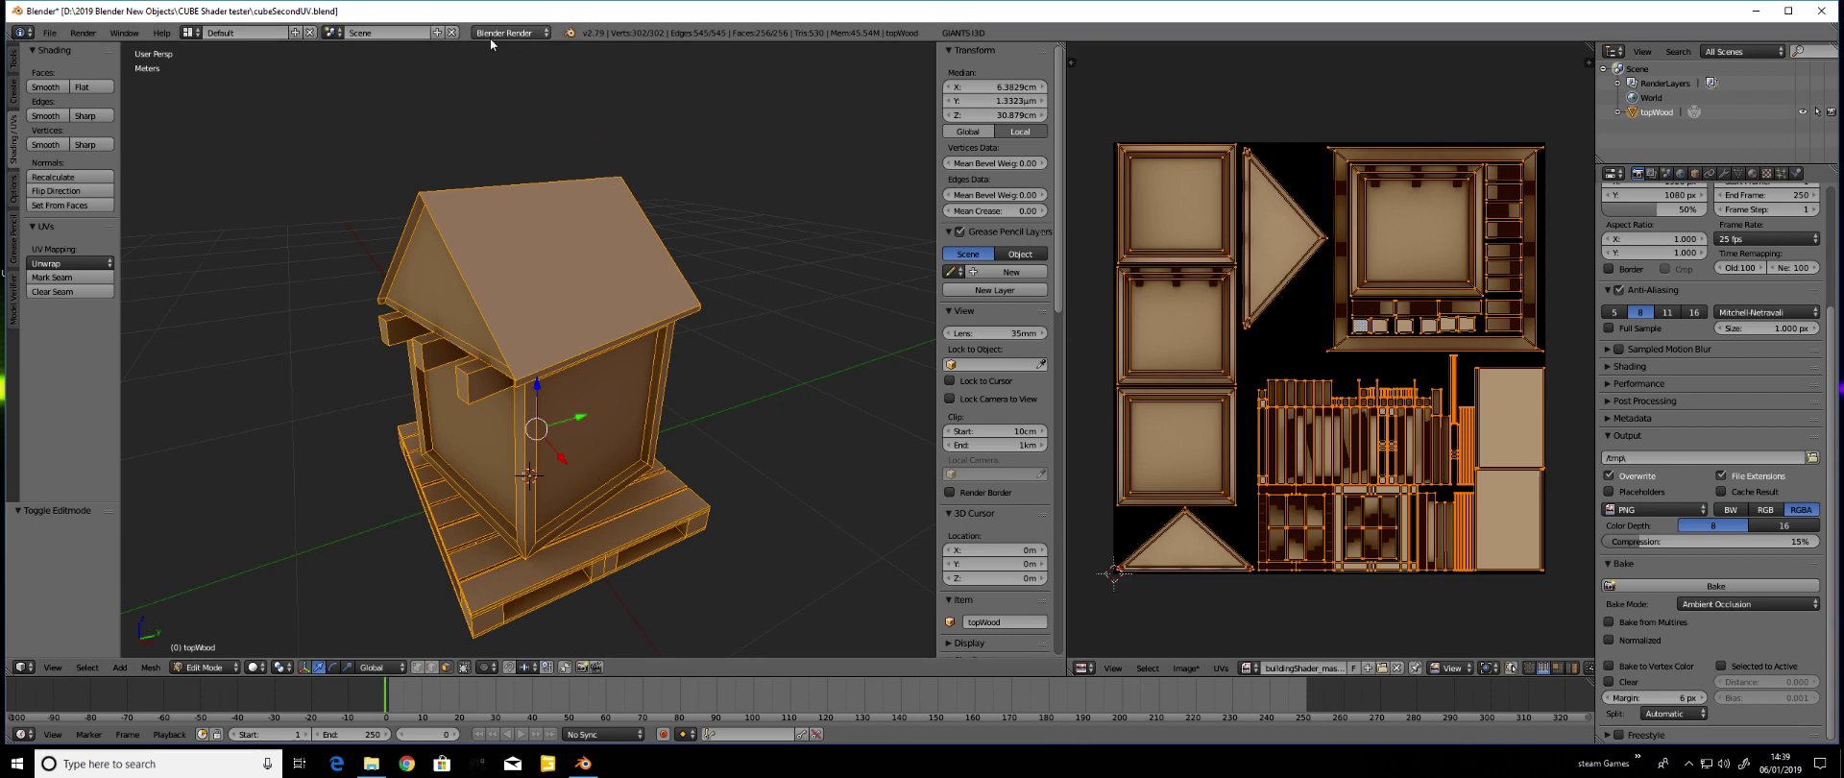
Leave edit mode and inspect the baked ambient occlusion shading around the beams, wall corners and roof overhang of the birdhouse
{"action": "middle_click_drag", "start_coordinate": [753, 344], "coordinate": [589, 256]}
{"action": "key", "text": "Tab"}
{"action": "scroll", "coordinate": [578, 250], "scroll_direction": "up", "scroll_amount": 10}
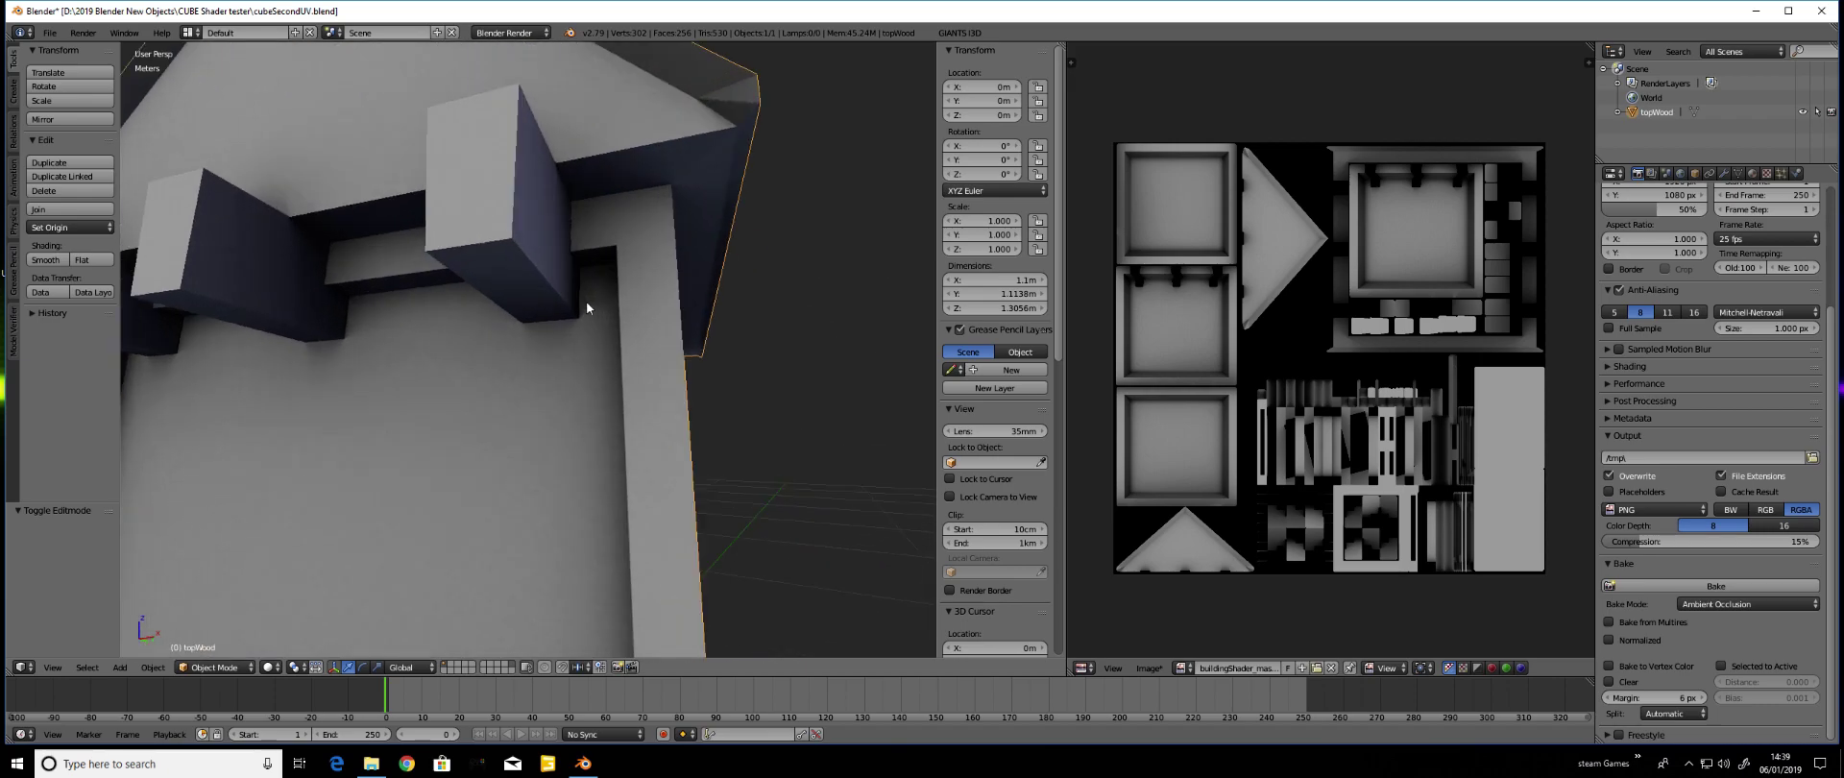
{"action": "middle_click_drag", "start_coordinate": [565, 274], "coordinate": [511, 305]}
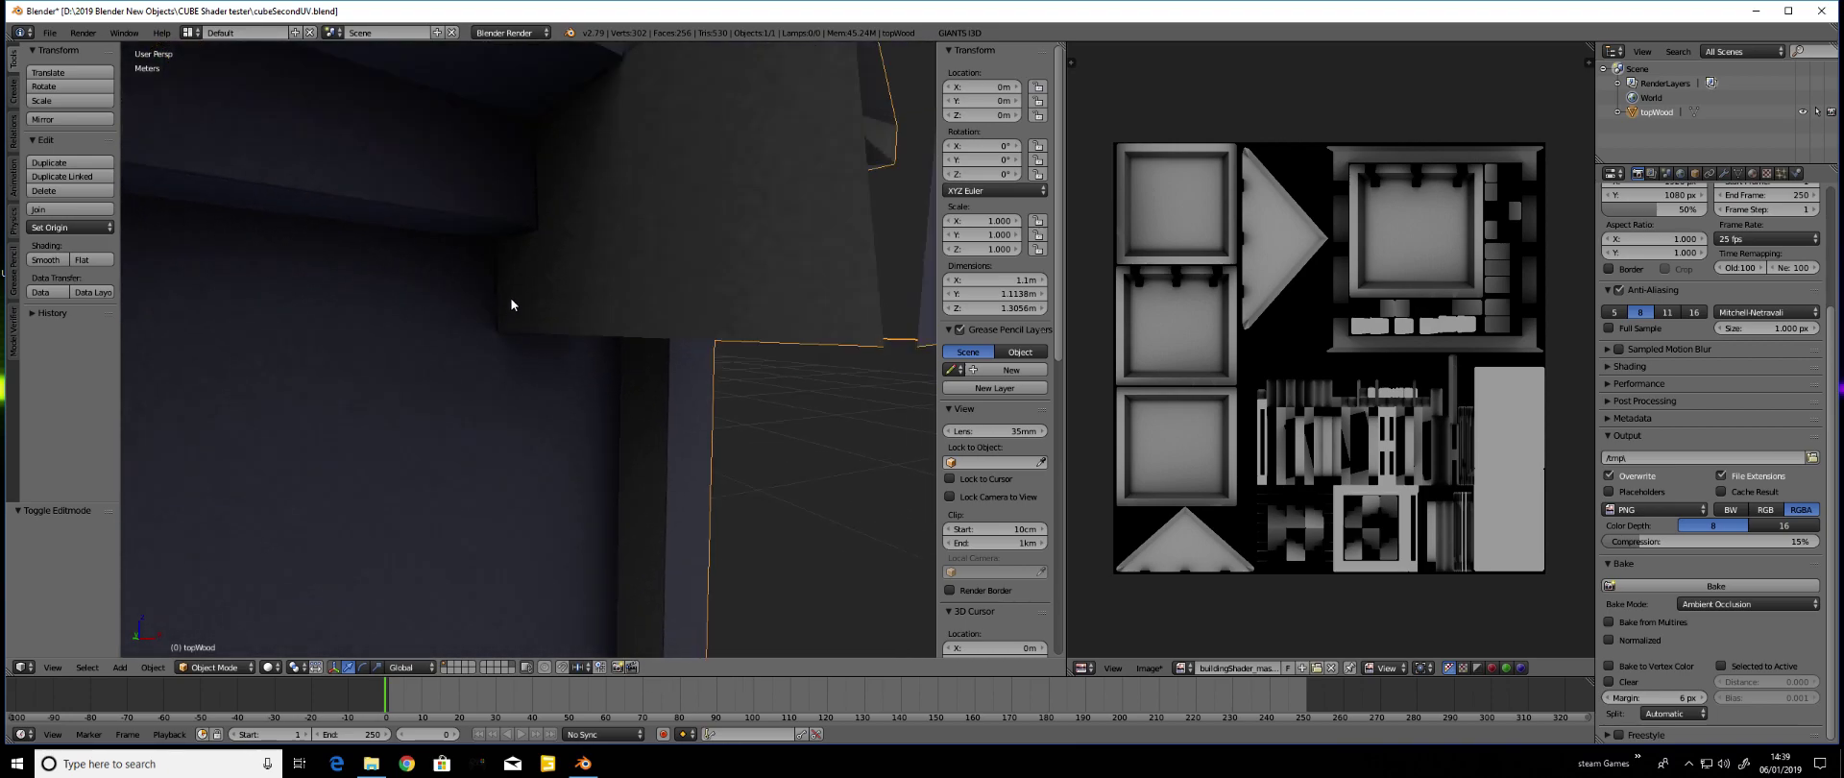
{"action": "middle_click_drag", "start_coordinate": [497, 145], "coordinate": [431, 222]}
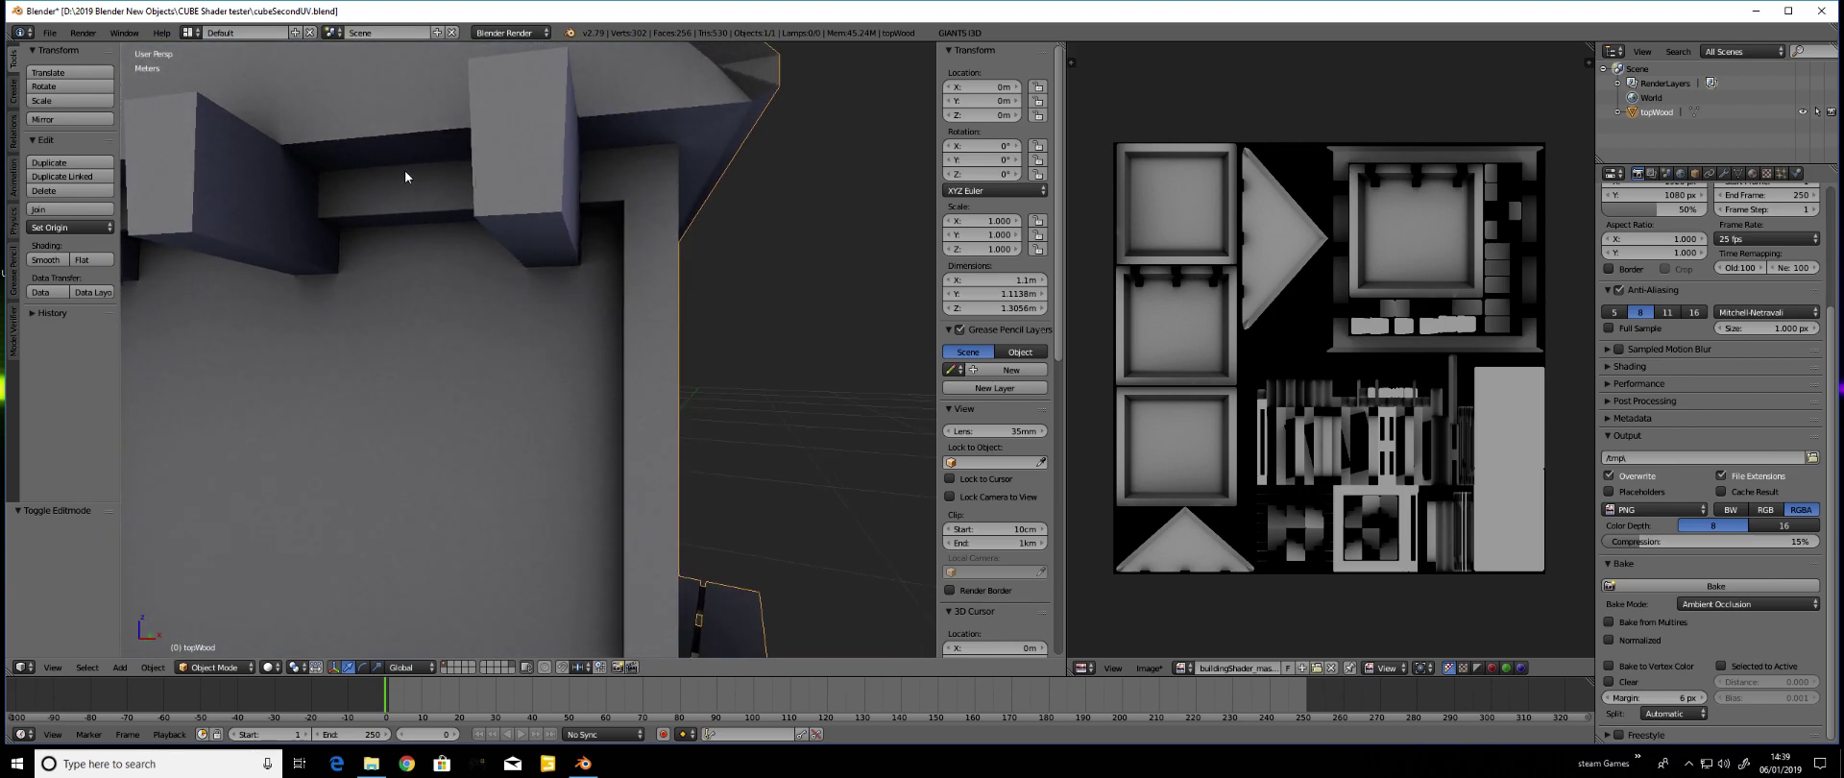
{"action": "scroll", "coordinate": [519, 292], "scroll_direction": "down", "scroll_amount": 5}
{"action": "middle_click_drag", "start_coordinate": [518, 292], "coordinate": [503, 325]}
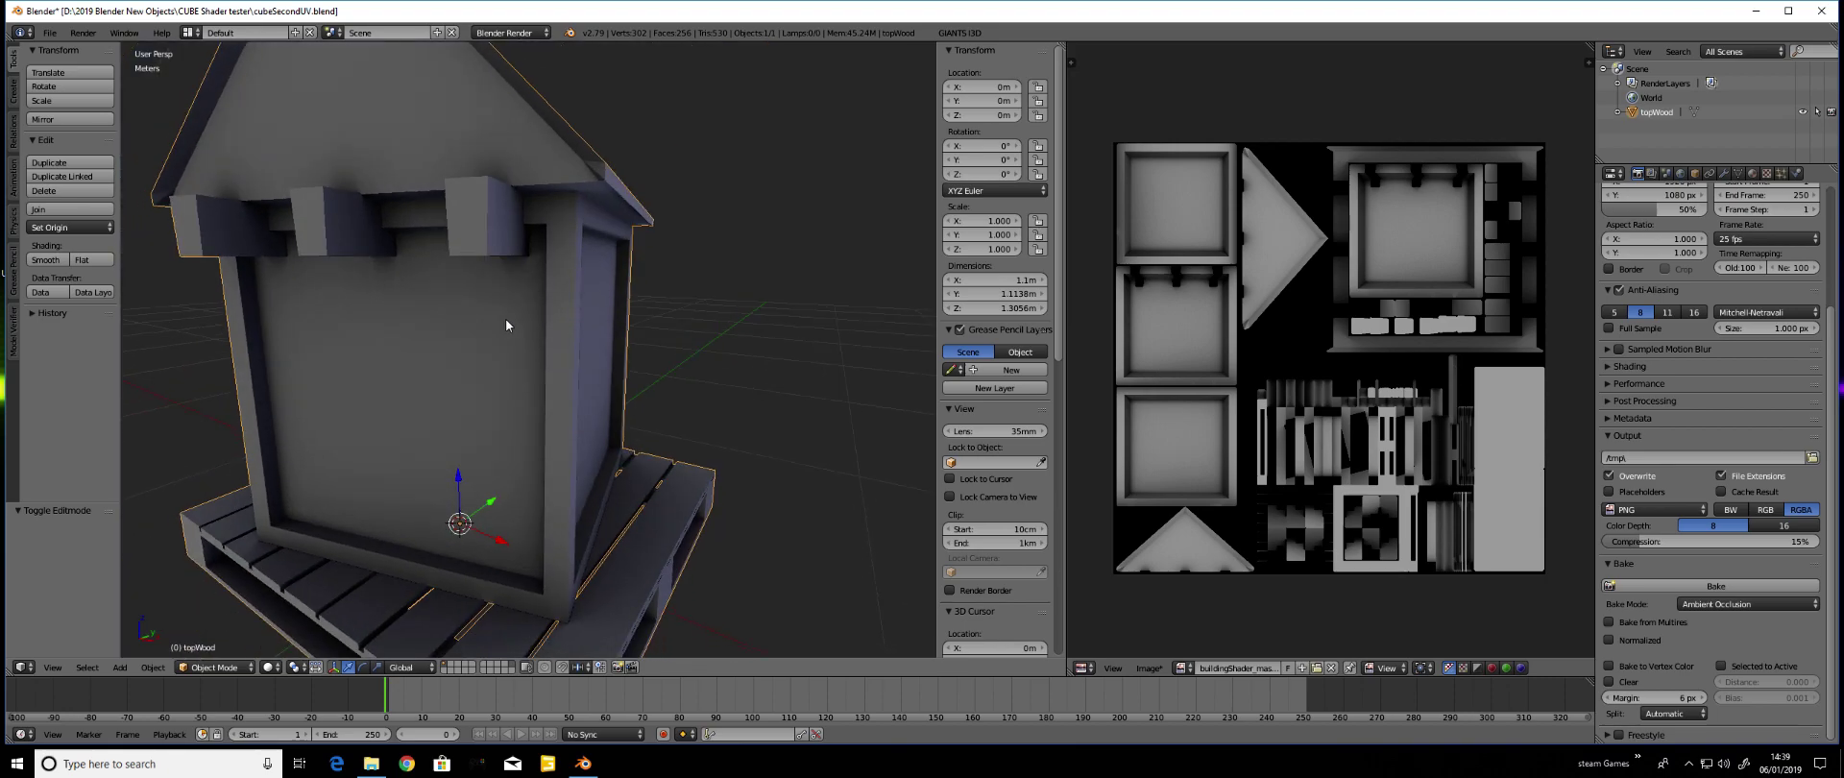
{"action": "middle_click_drag", "start_coordinate": [509, 319], "coordinate": [535, 322]}
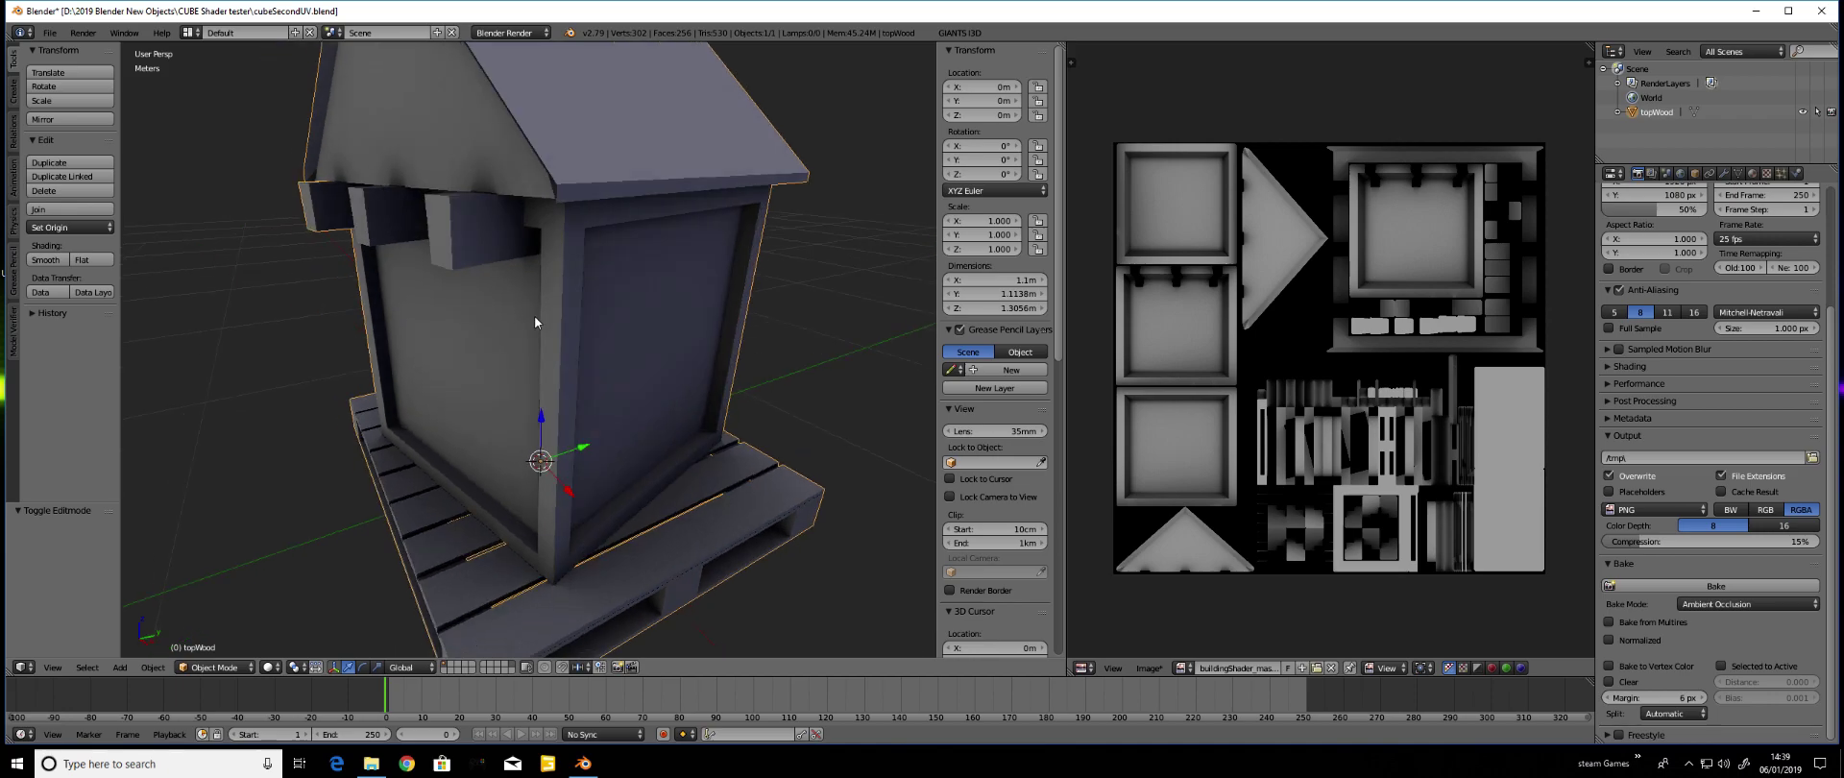
{"action": "scroll", "coordinate": [614, 342], "scroll_direction": "up", "scroll_amount": 2}
{"action": "scroll", "coordinate": [476, 205], "scroll_direction": "up", "scroll_amount": 5}
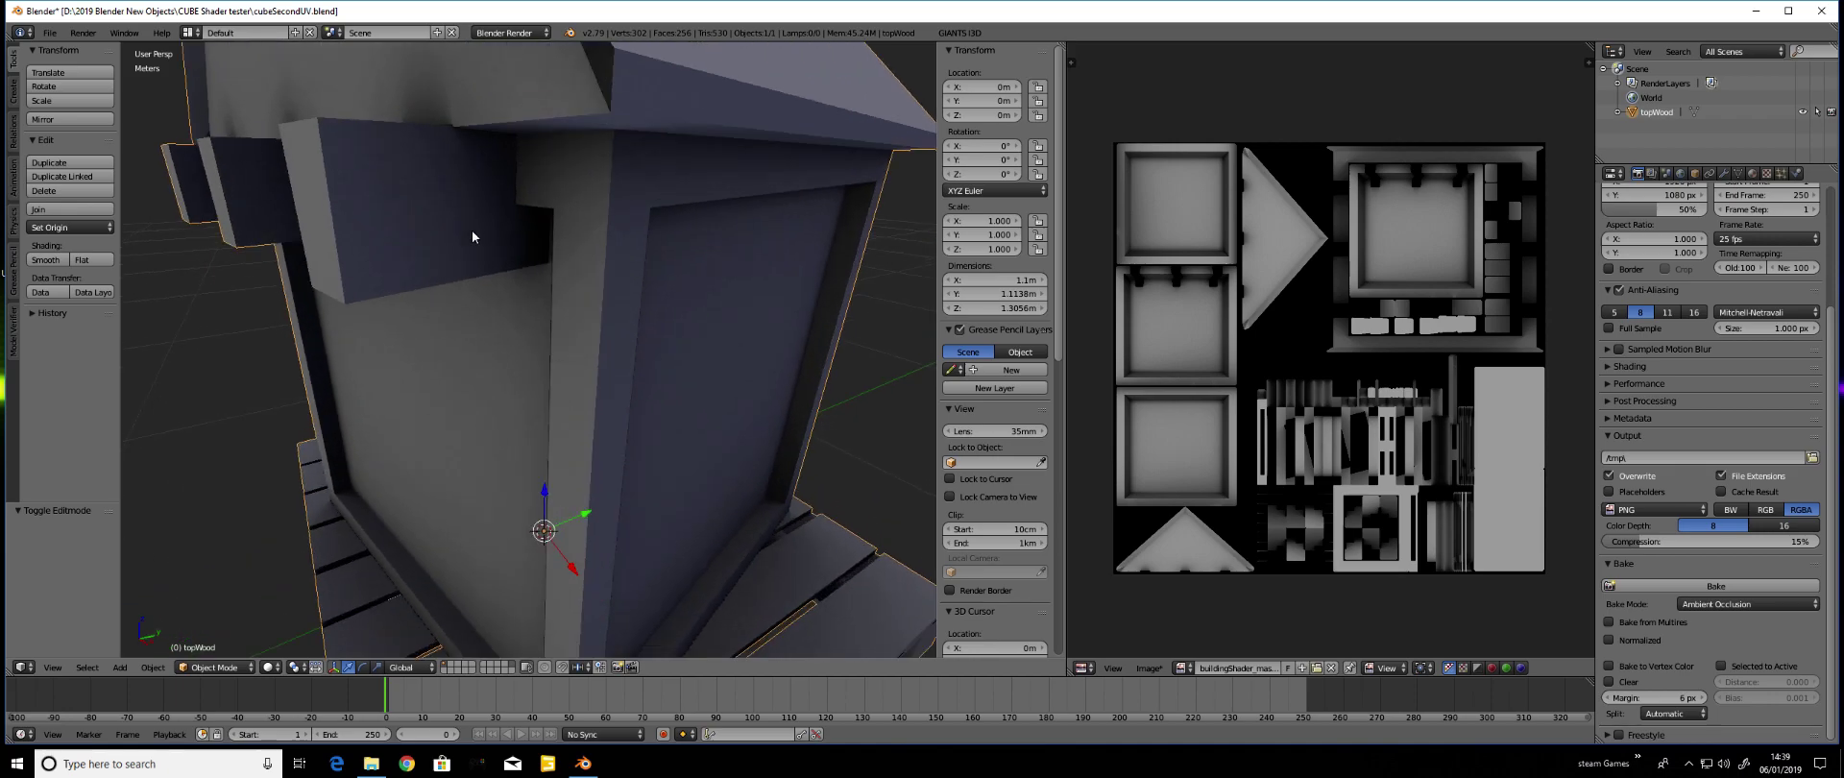
{"action": "middle_click_drag", "start_coordinate": [480, 199], "coordinate": [410, 139]}
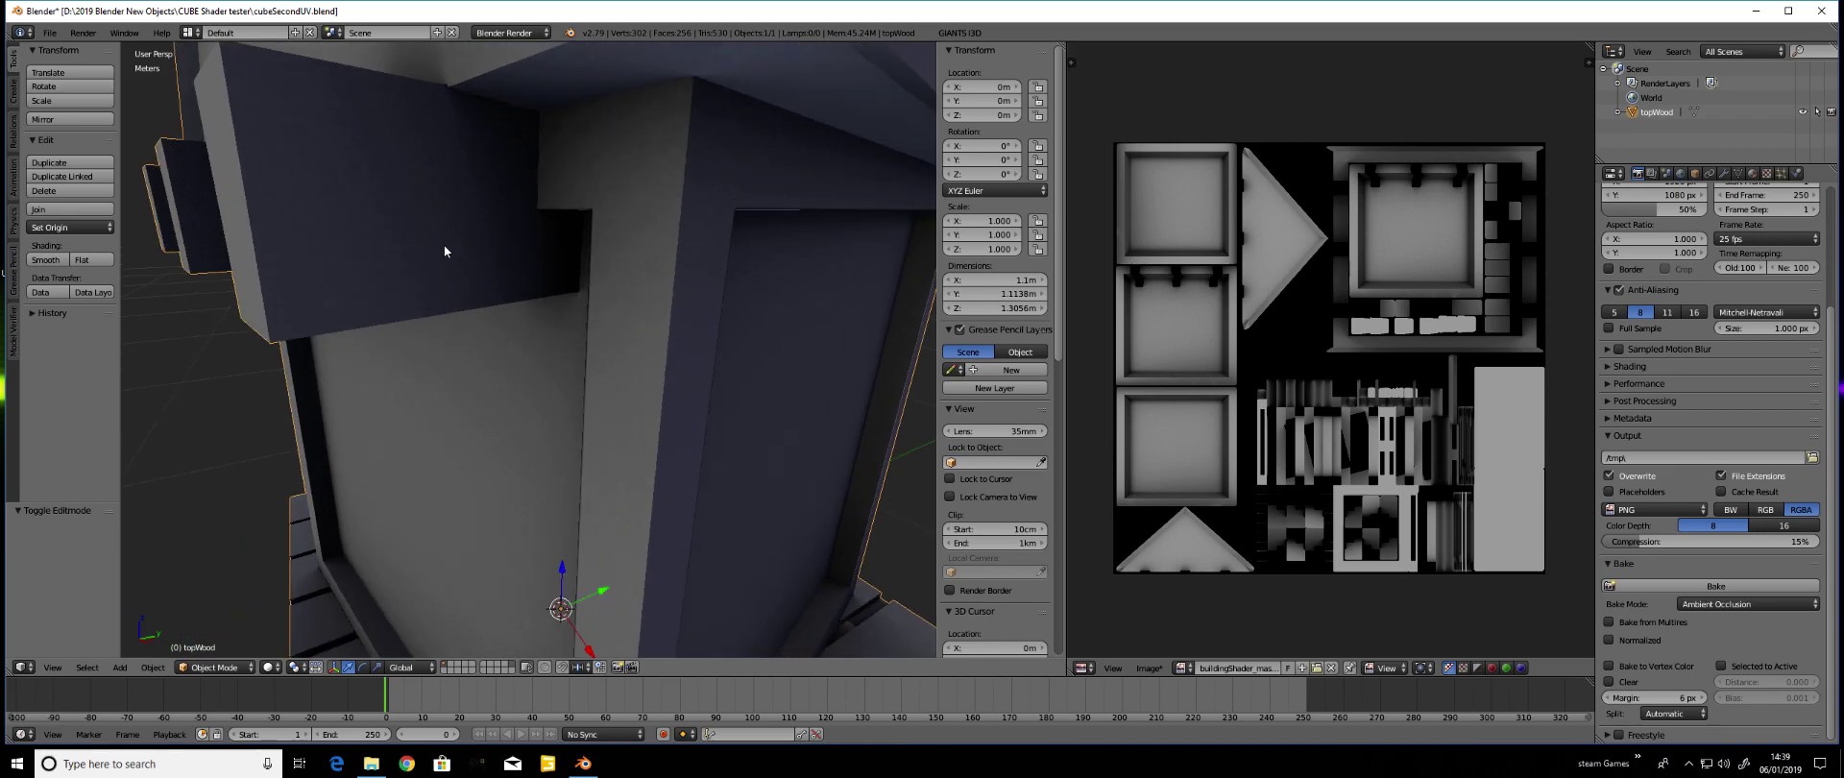
{"action": "middle_click_drag", "start_coordinate": [344, 216], "coordinate": [289, 165]}
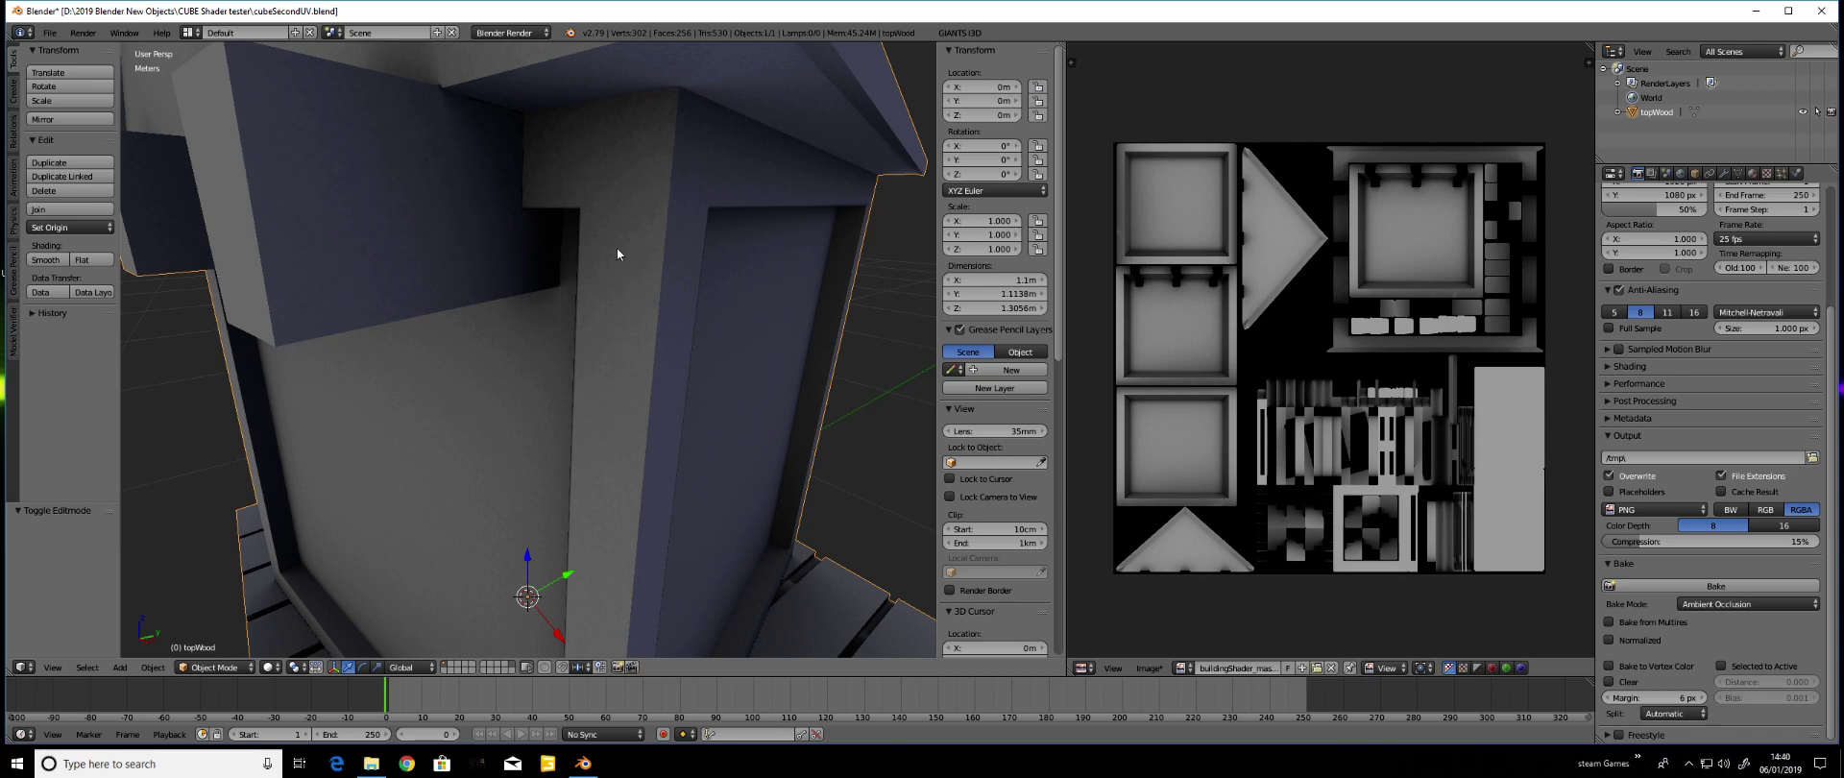
{"action": "middle_click_drag", "start_coordinate": [643, 166], "coordinate": [576, 109]}
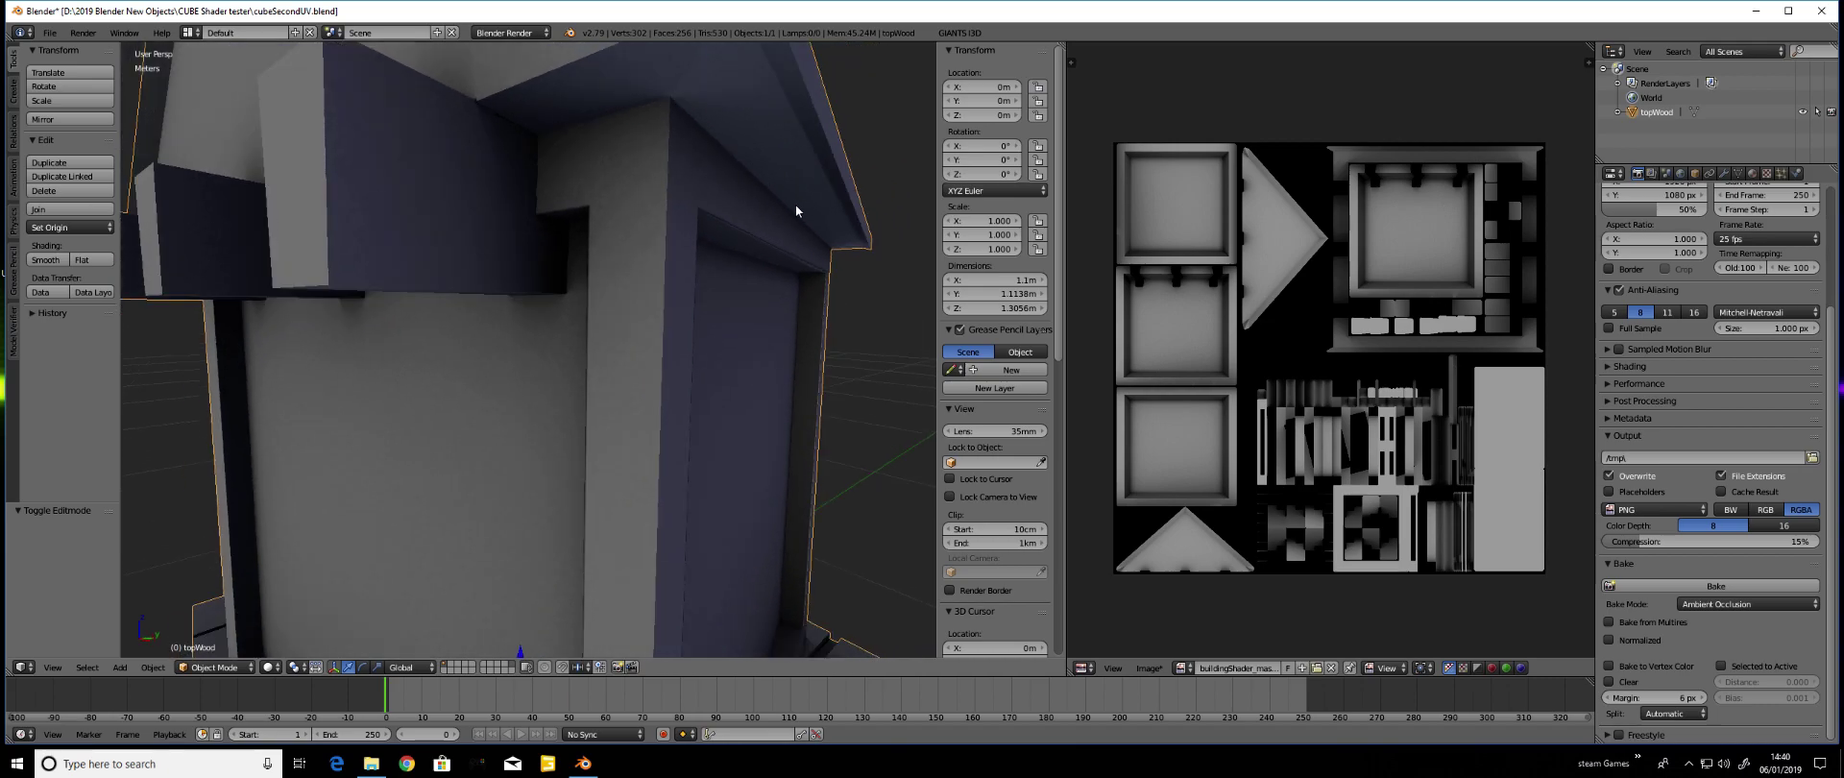
{"action": "middle_click_drag", "start_coordinate": [692, 115], "coordinate": [620, 228]}
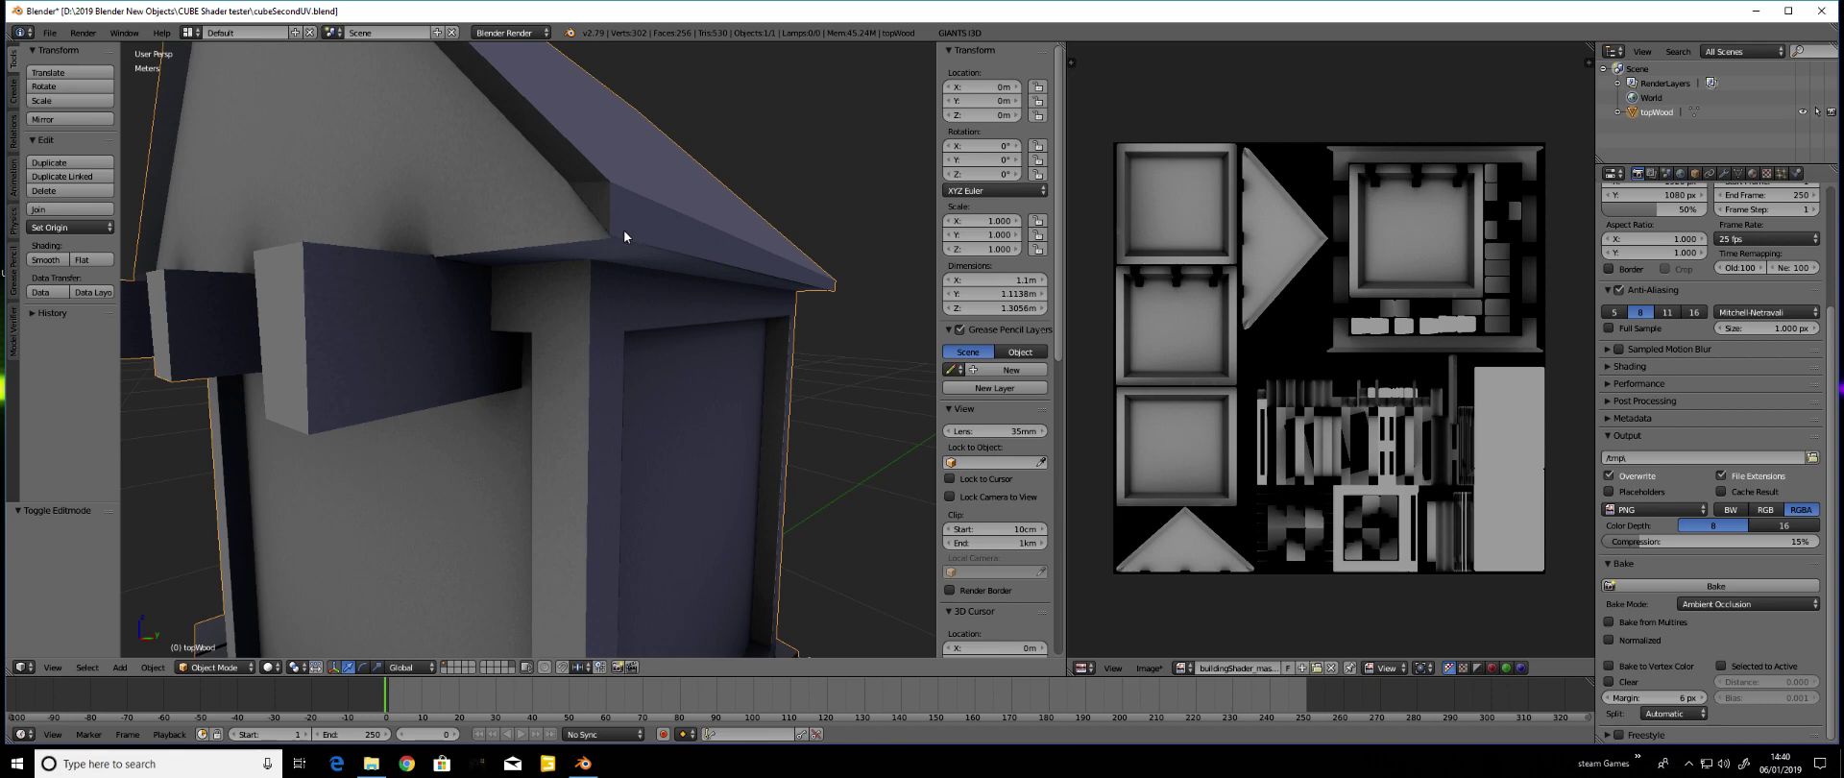
{"action": "middle_click_drag", "start_coordinate": [724, 259], "coordinate": [660, 239]}
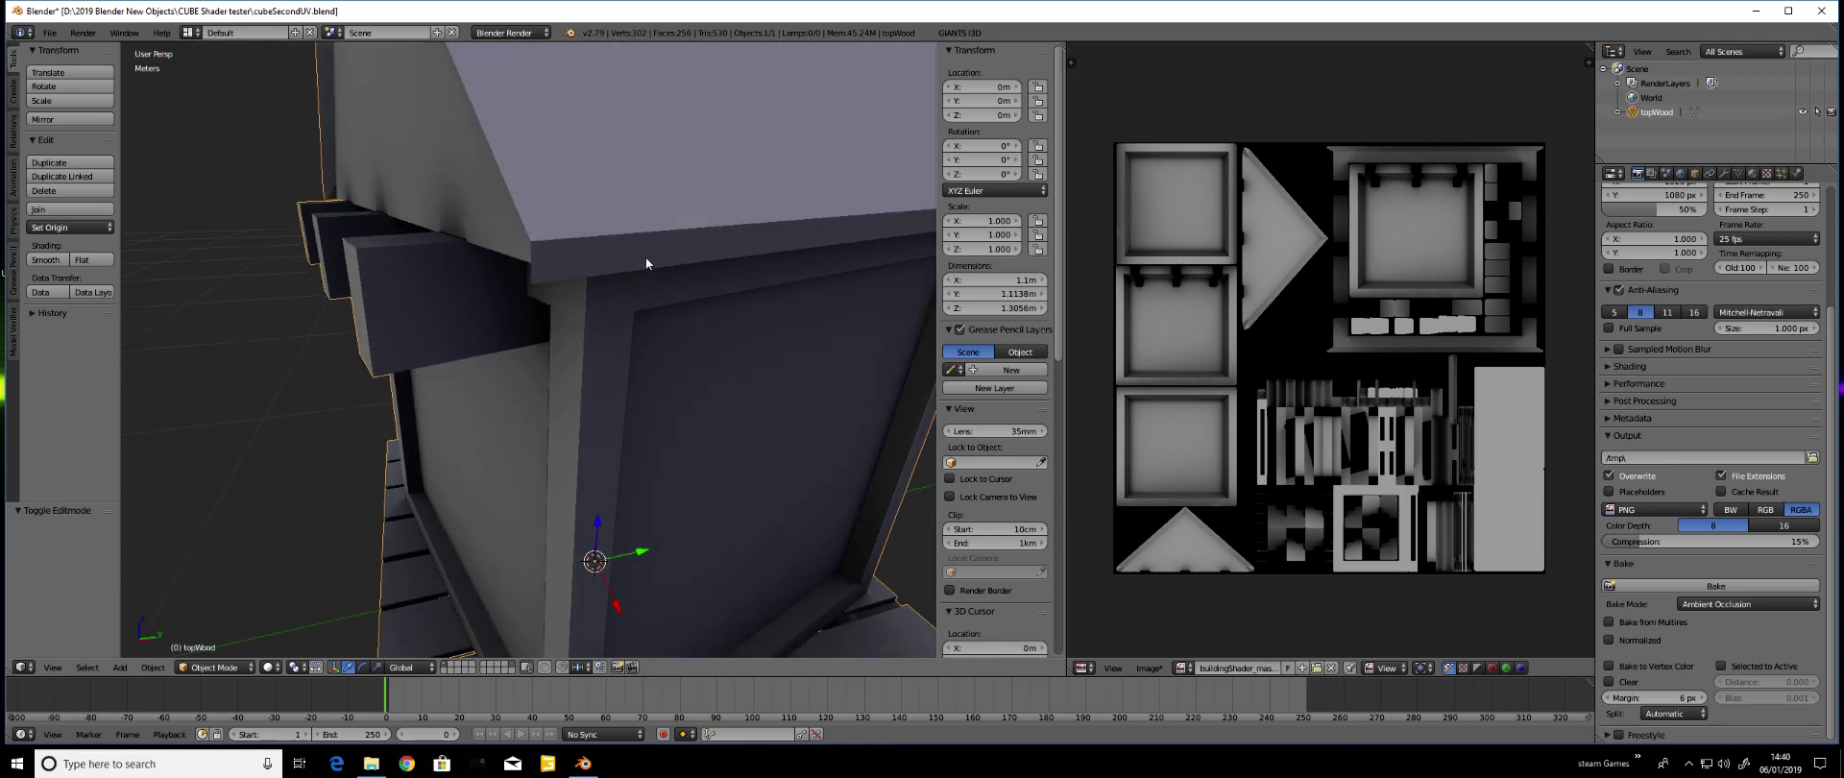
{"action": "scroll", "coordinate": [646, 257], "scroll_direction": "down", "scroll_amount": 3}
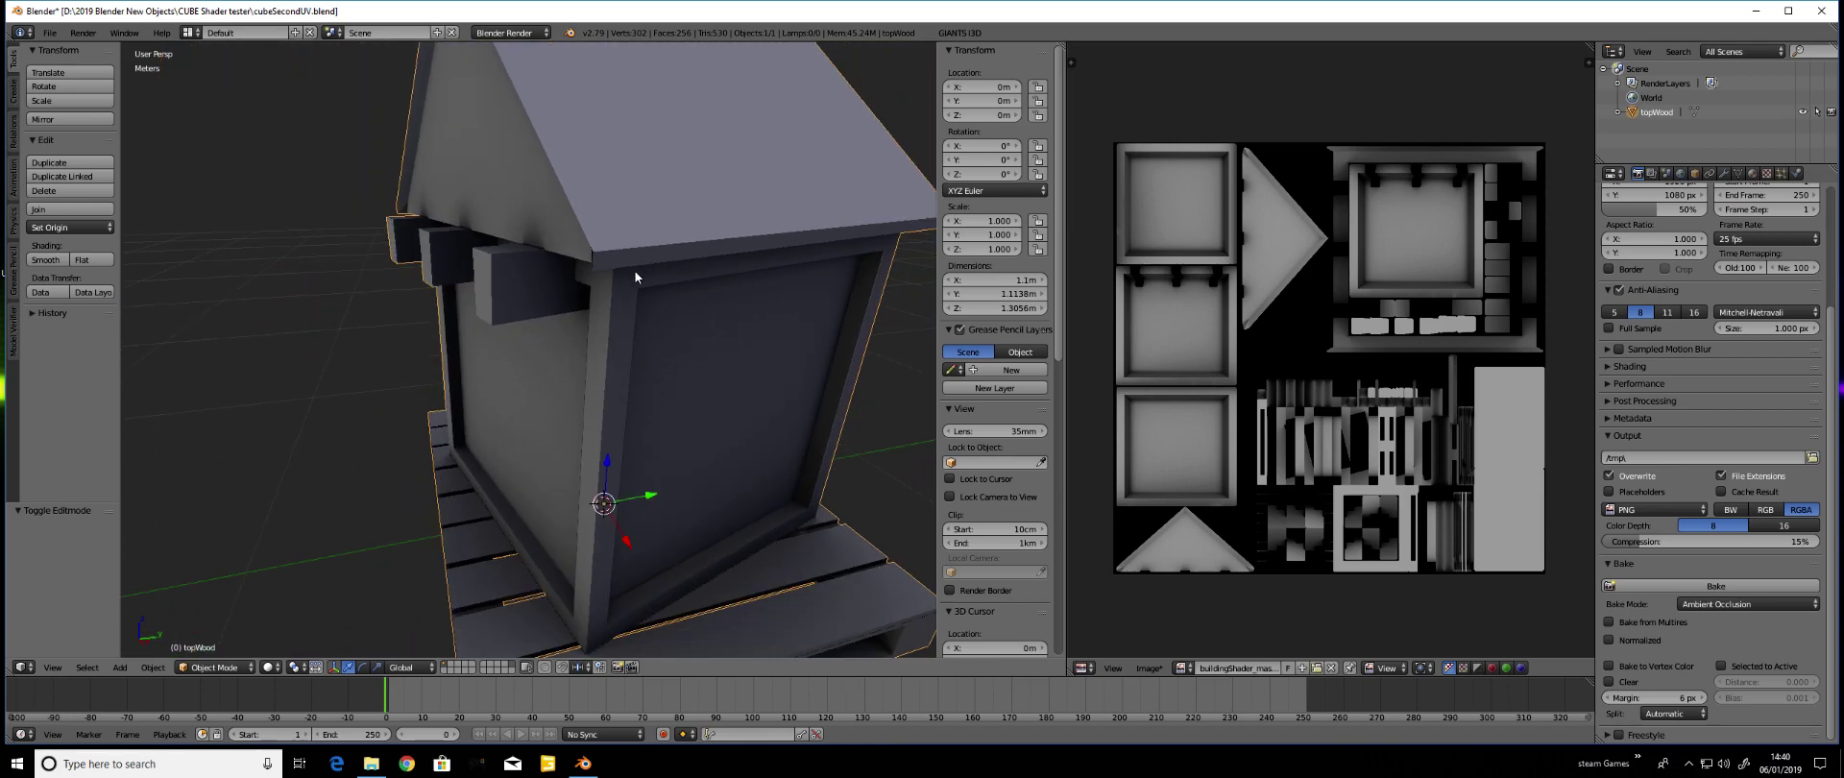
{"action": "middle_click_drag", "start_coordinate": [635, 276], "coordinate": [657, 271]}
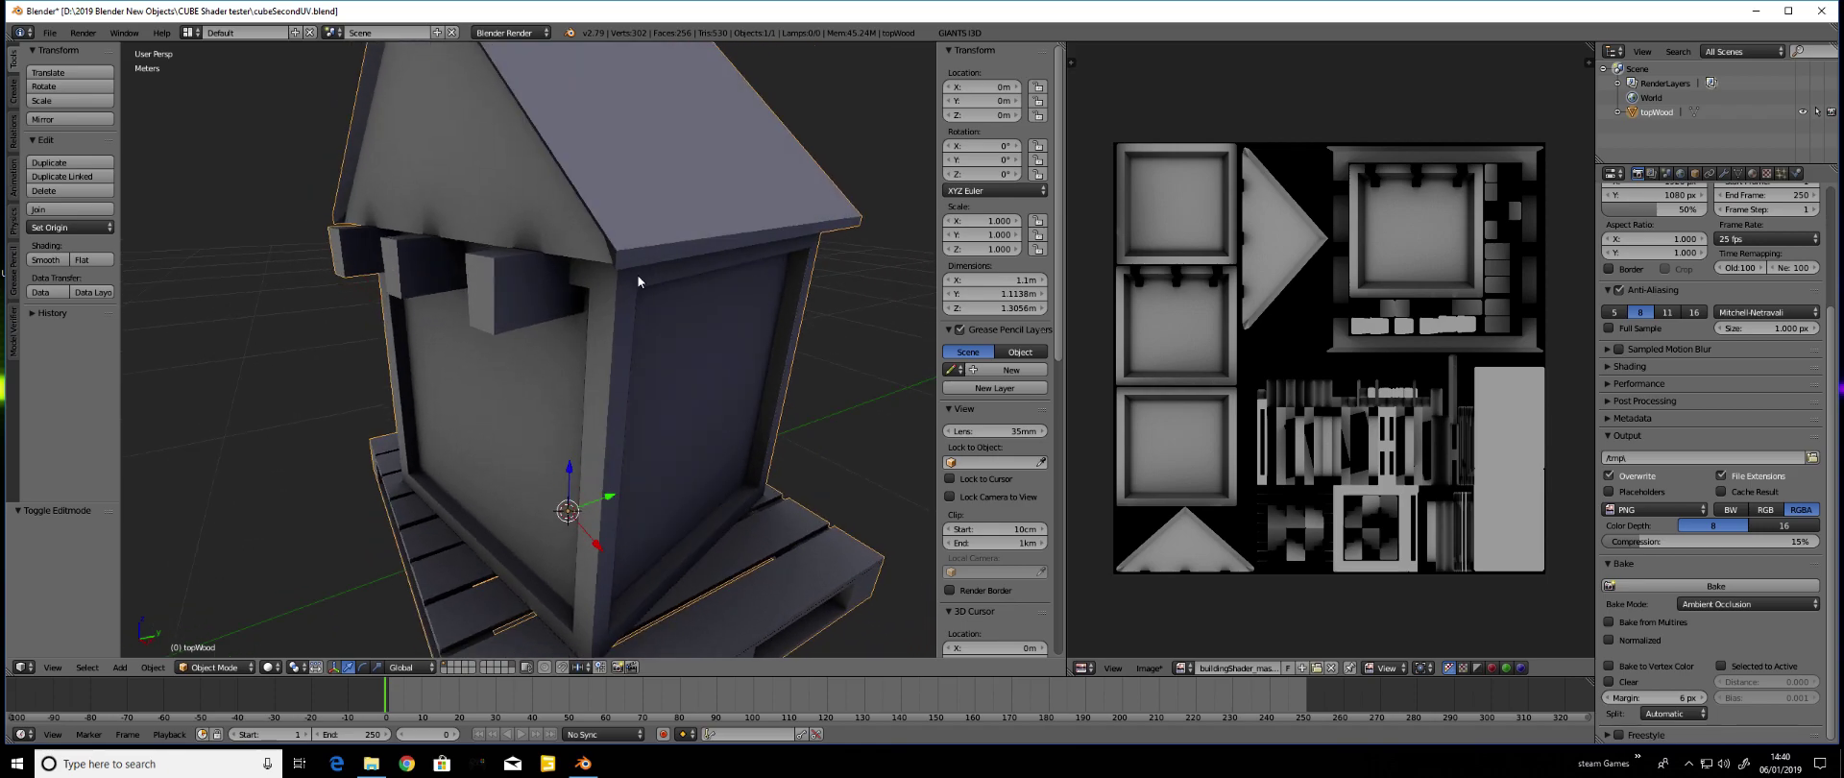
{"action": "middle_click_drag", "start_coordinate": [625, 416], "coordinate": [631, 322]}
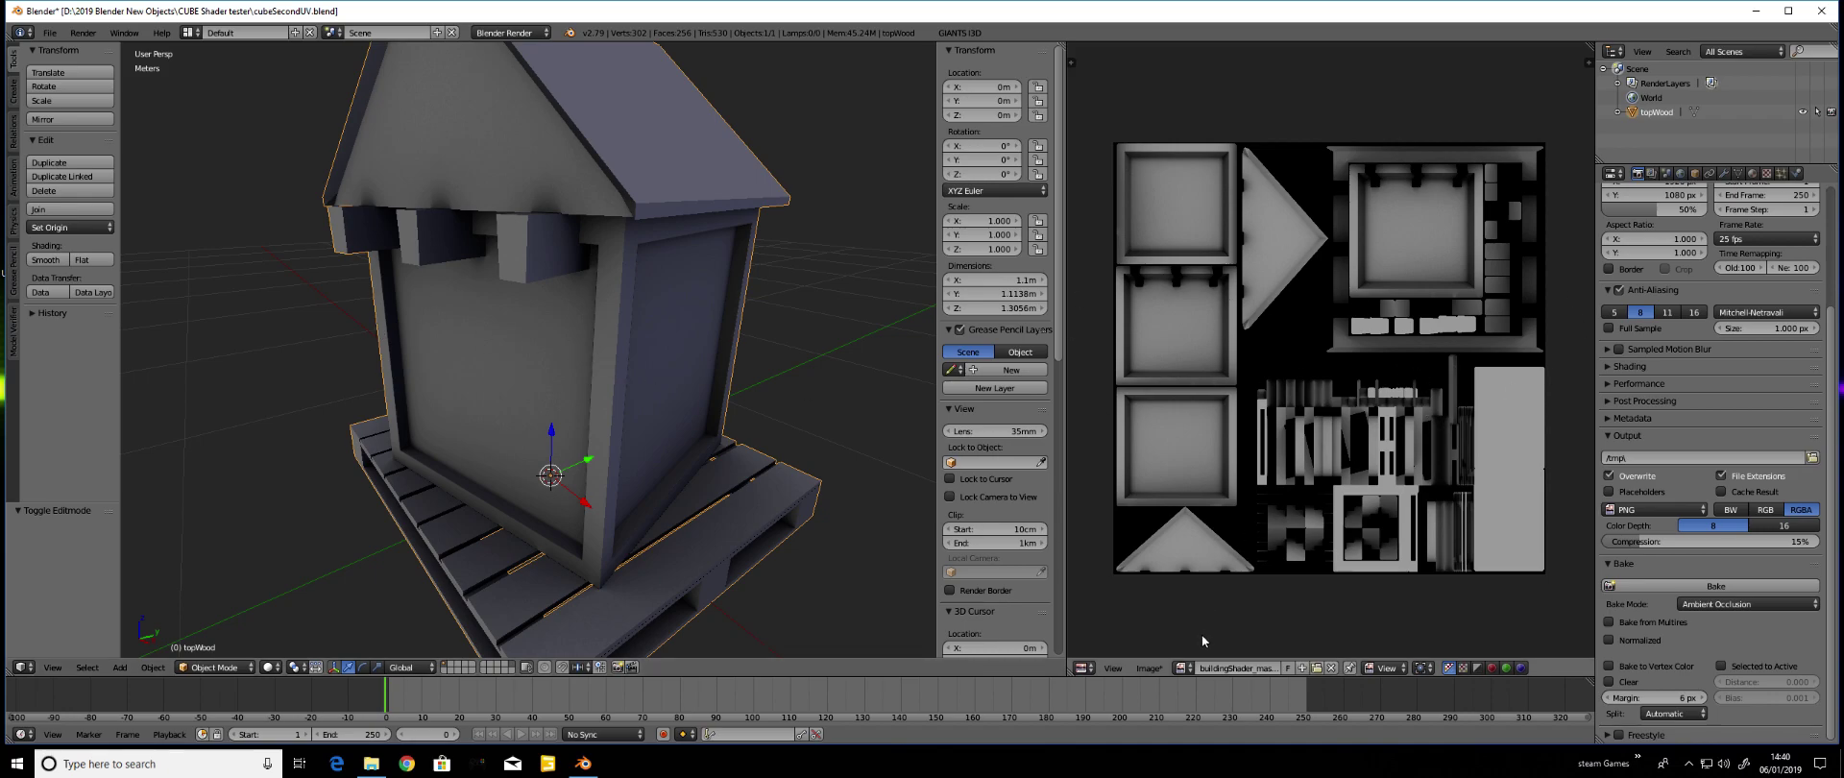
Save the baked mask image as buildingShader_mask.001.png in the ShaderTesting folder on the Desktop
{"action": "left_click", "coordinate": [1148, 667]}
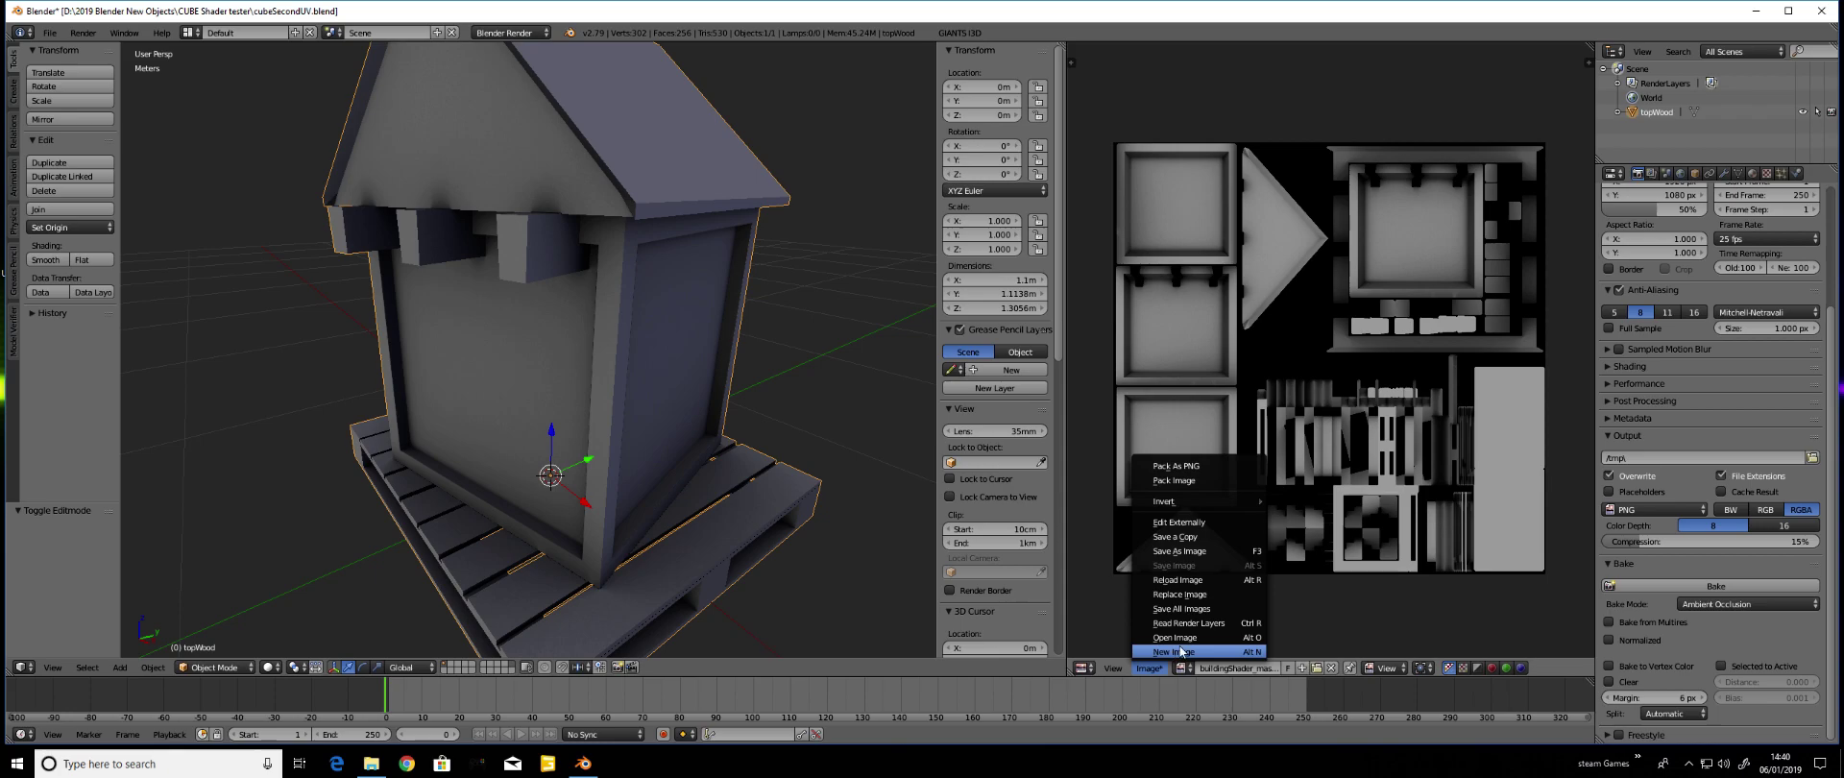
{"action": "left_click", "coordinate": [1180, 552]}
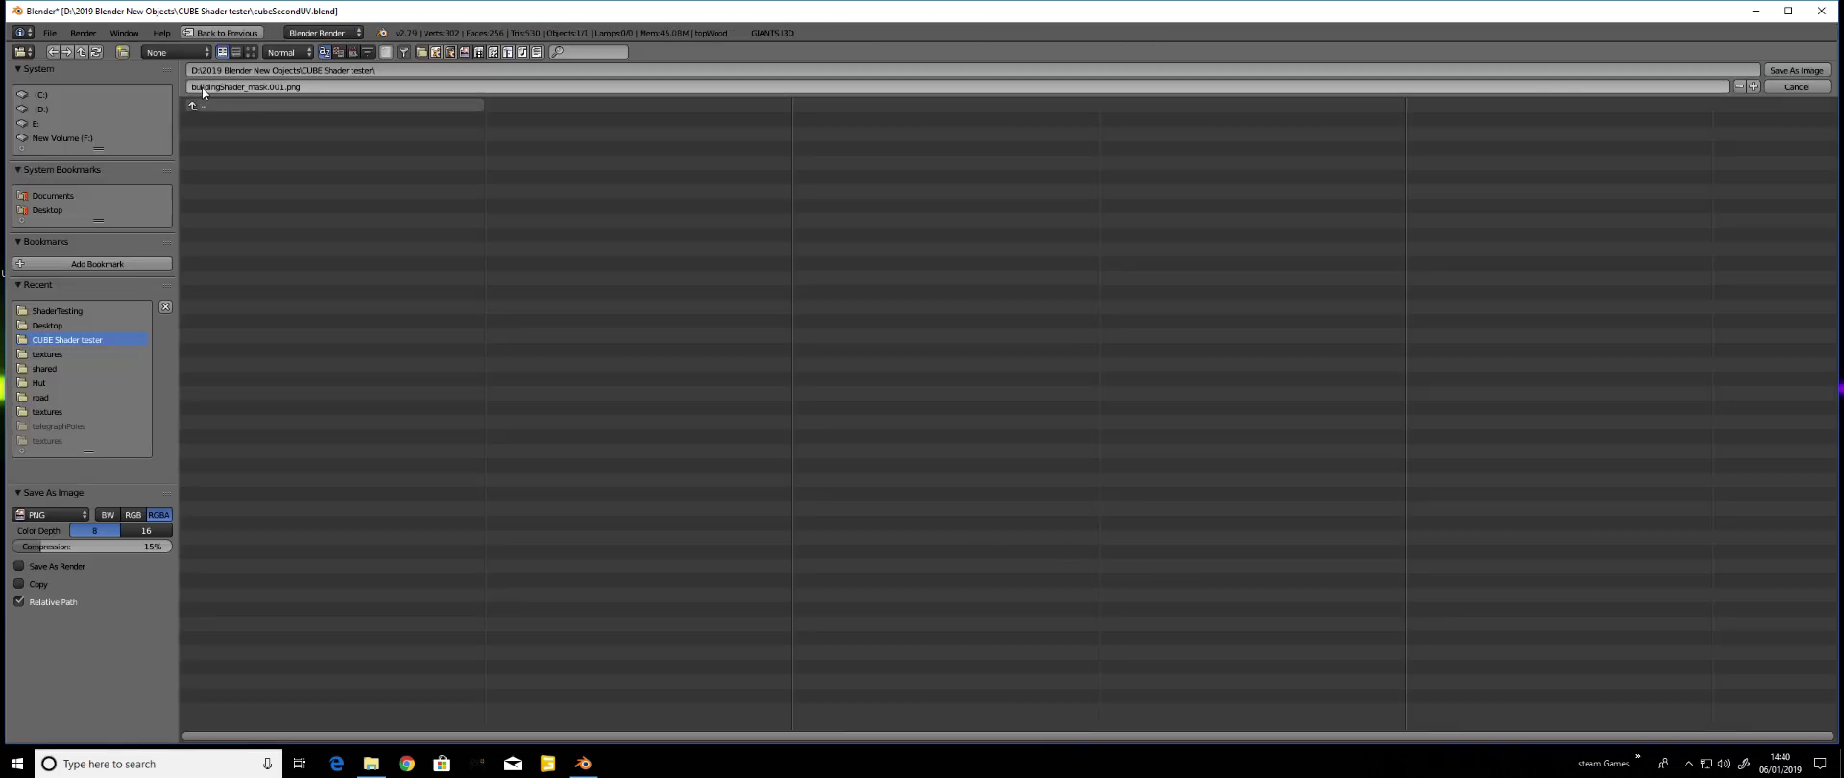
{"action": "left_click", "coordinate": [48, 209]}
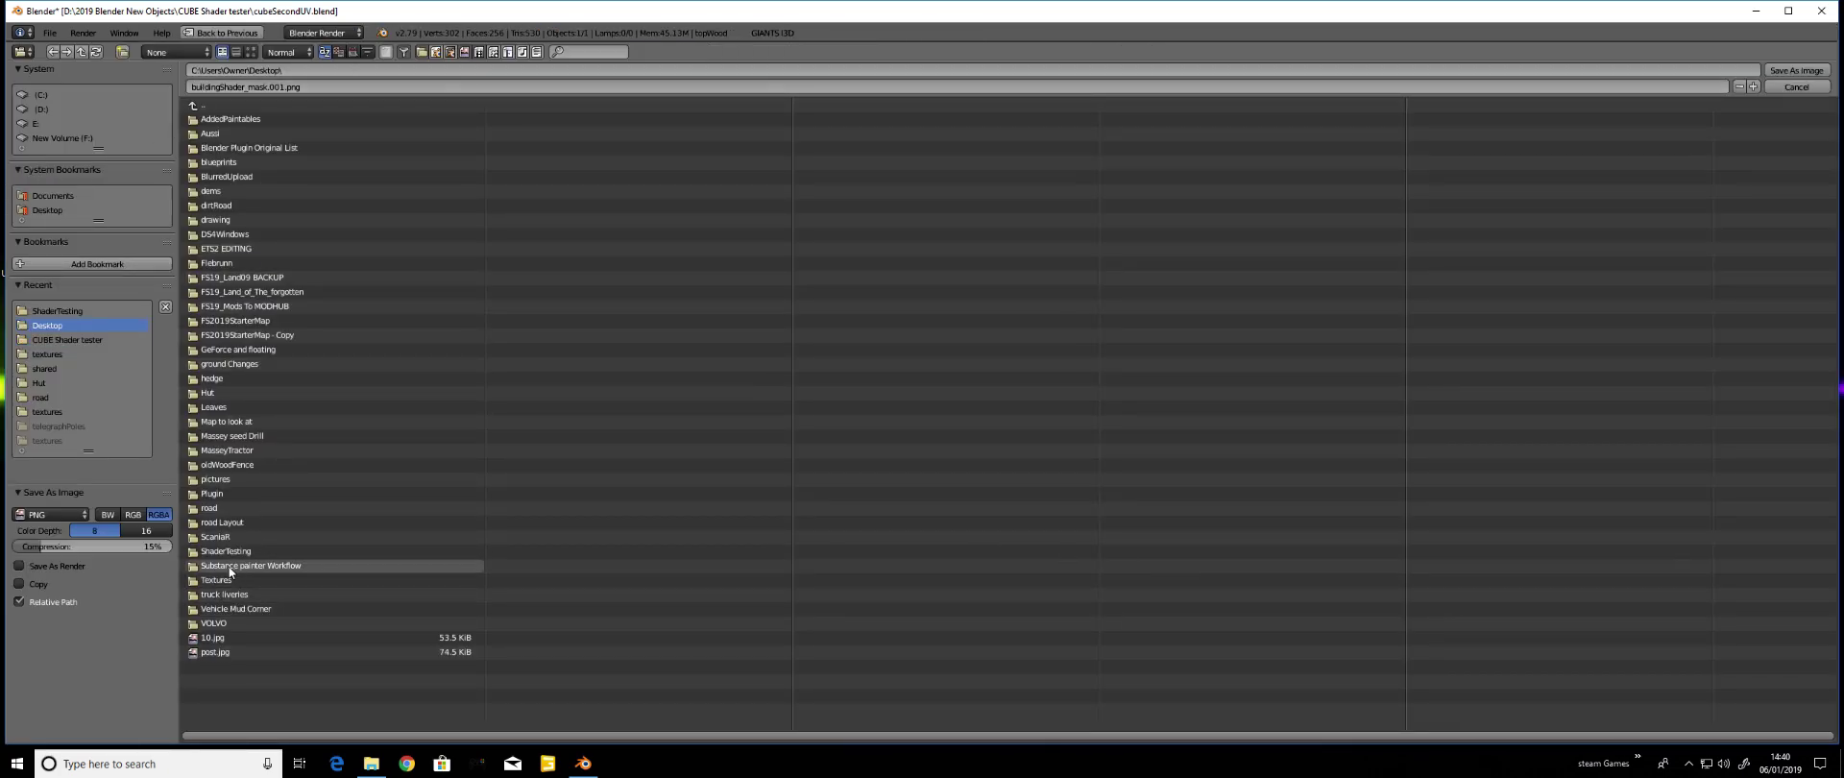
{"action": "left_click", "coordinate": [226, 552]}
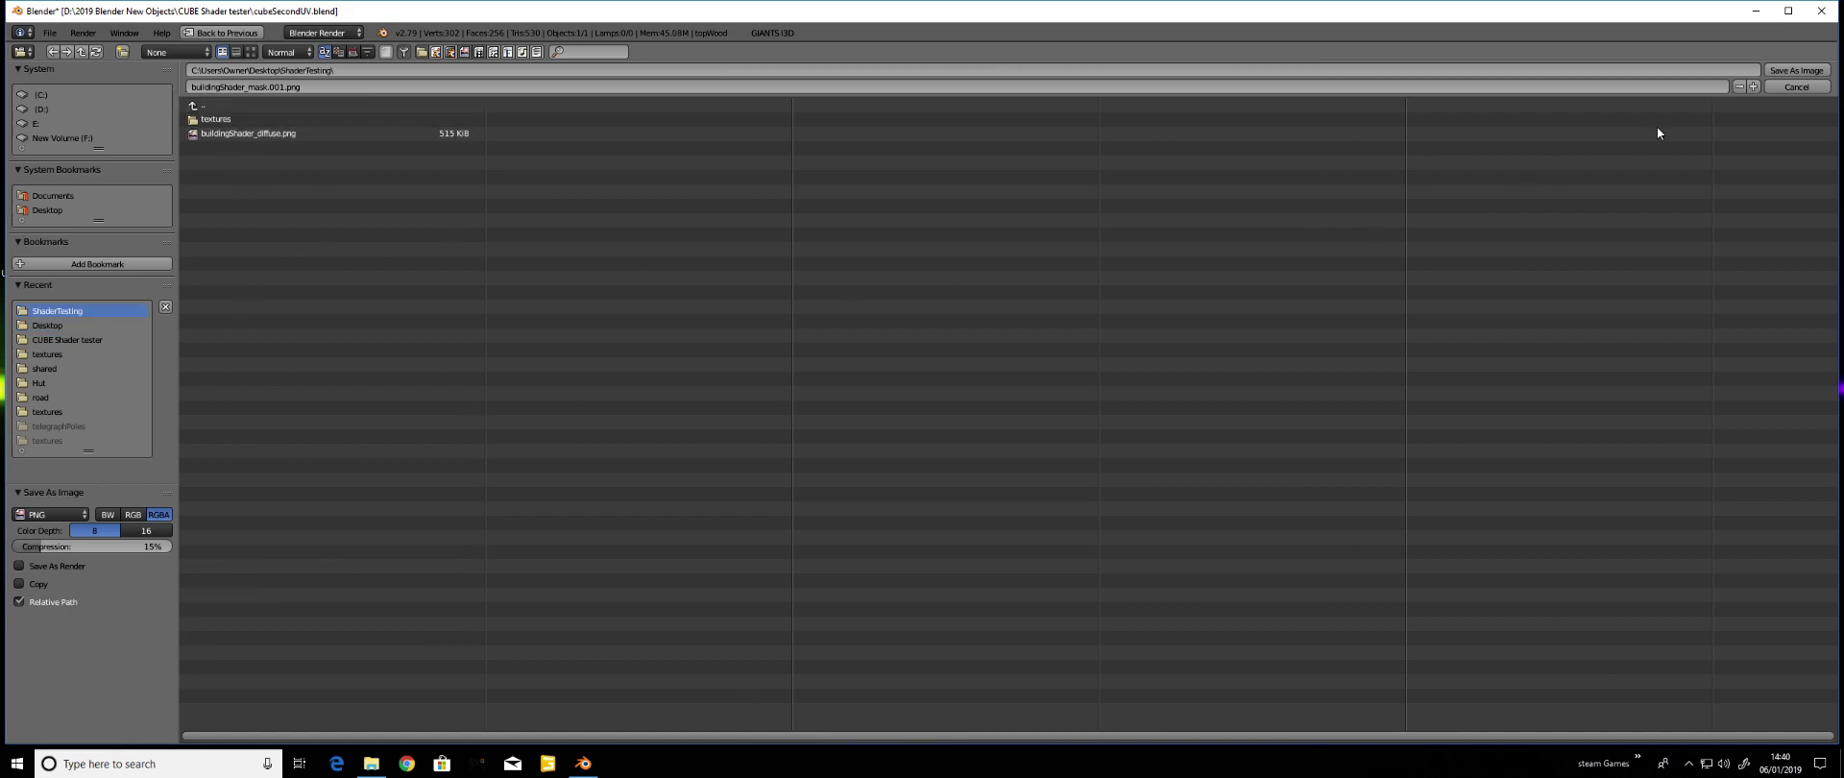
{"action": "left_click", "coordinate": [1796, 70]}
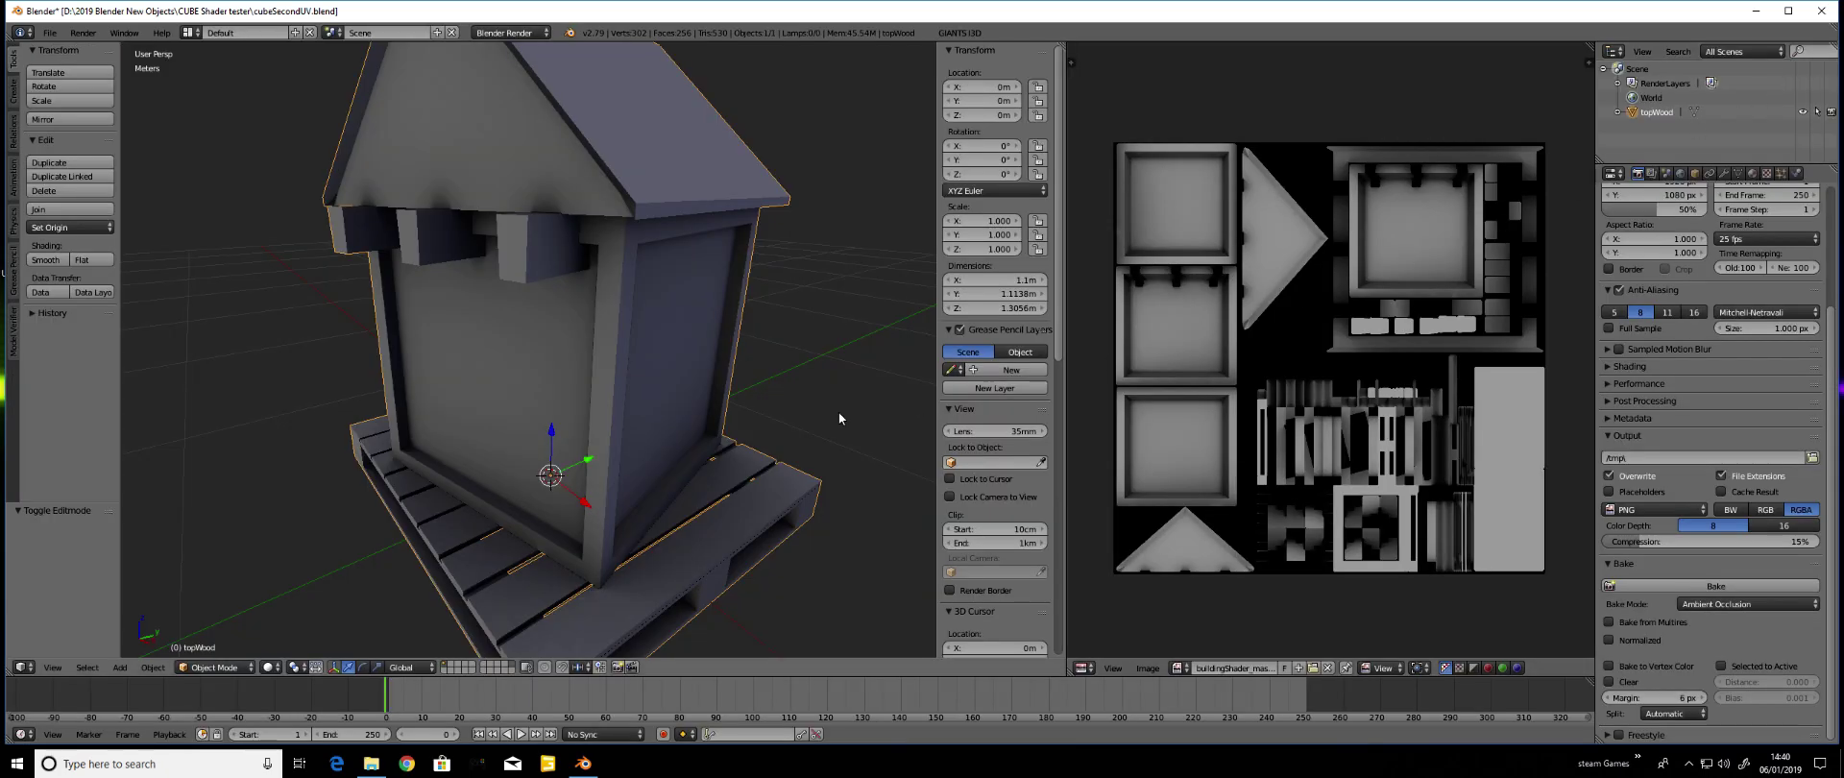
Make UVMapOriginal the active UV map in the birdhouse's mesh data
{"action": "scroll", "coordinate": [1249, 355], "scroll_direction": "down", "scroll_amount": 1}
{"action": "scroll", "coordinate": [1210, 356], "scroll_direction": "up", "scroll_amount": 2}
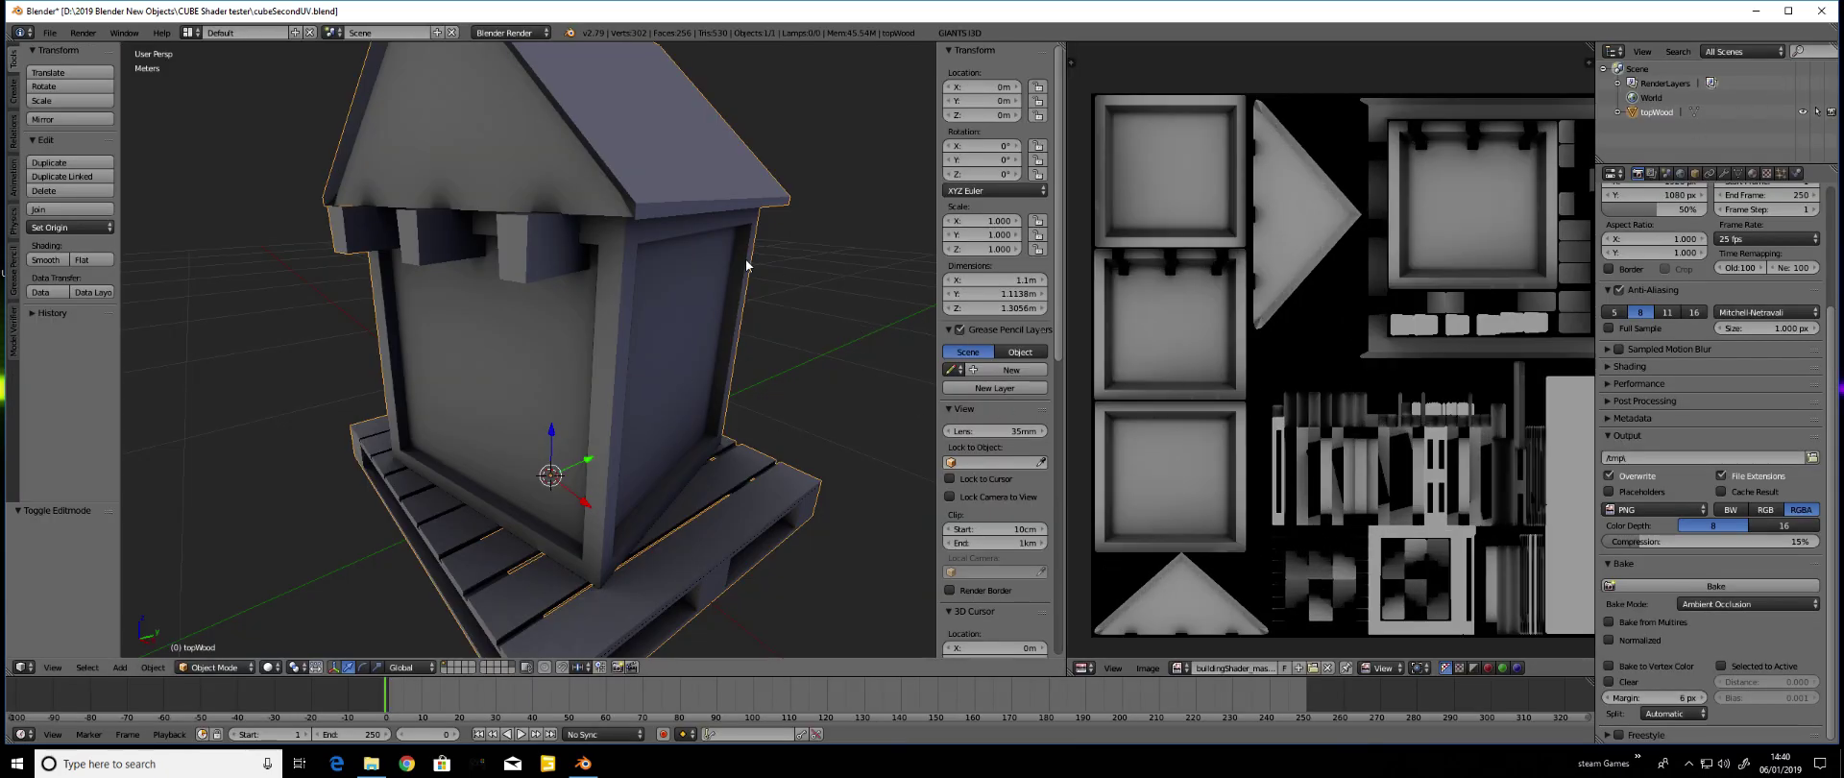
{"action": "scroll", "coordinate": [683, 313], "scroll_direction": "down", "scroll_amount": 3}
{"action": "middle_click_drag", "start_coordinate": [683, 313], "coordinate": [682, 348]}
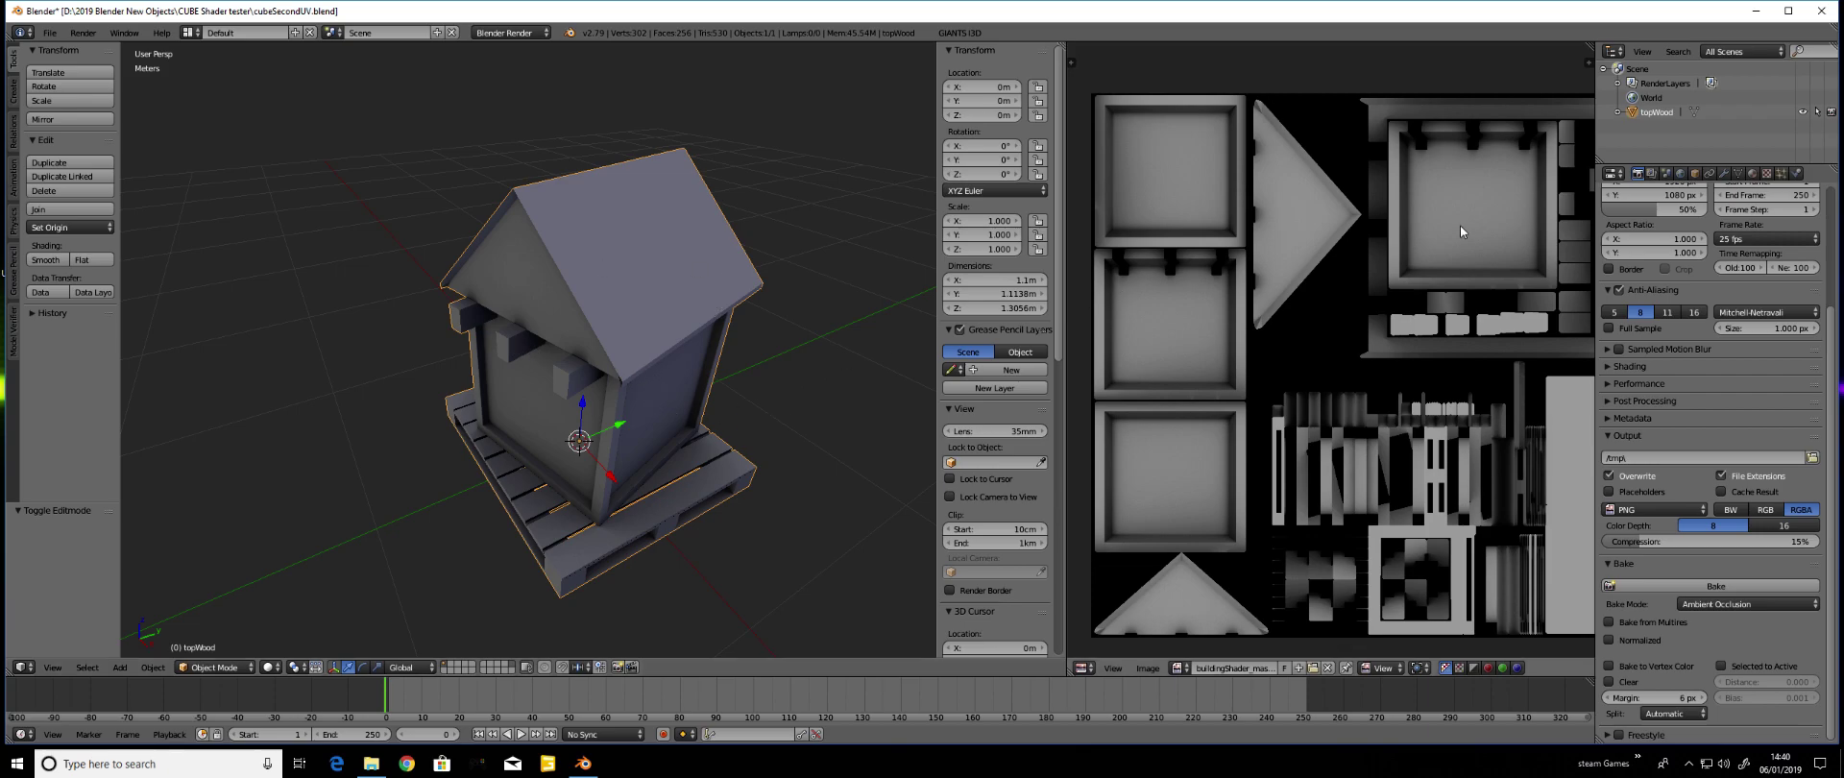
{"action": "left_click", "coordinate": [1768, 174]}
{"action": "middle_click_drag", "start_coordinate": [751, 315], "coordinate": [701, 321]}
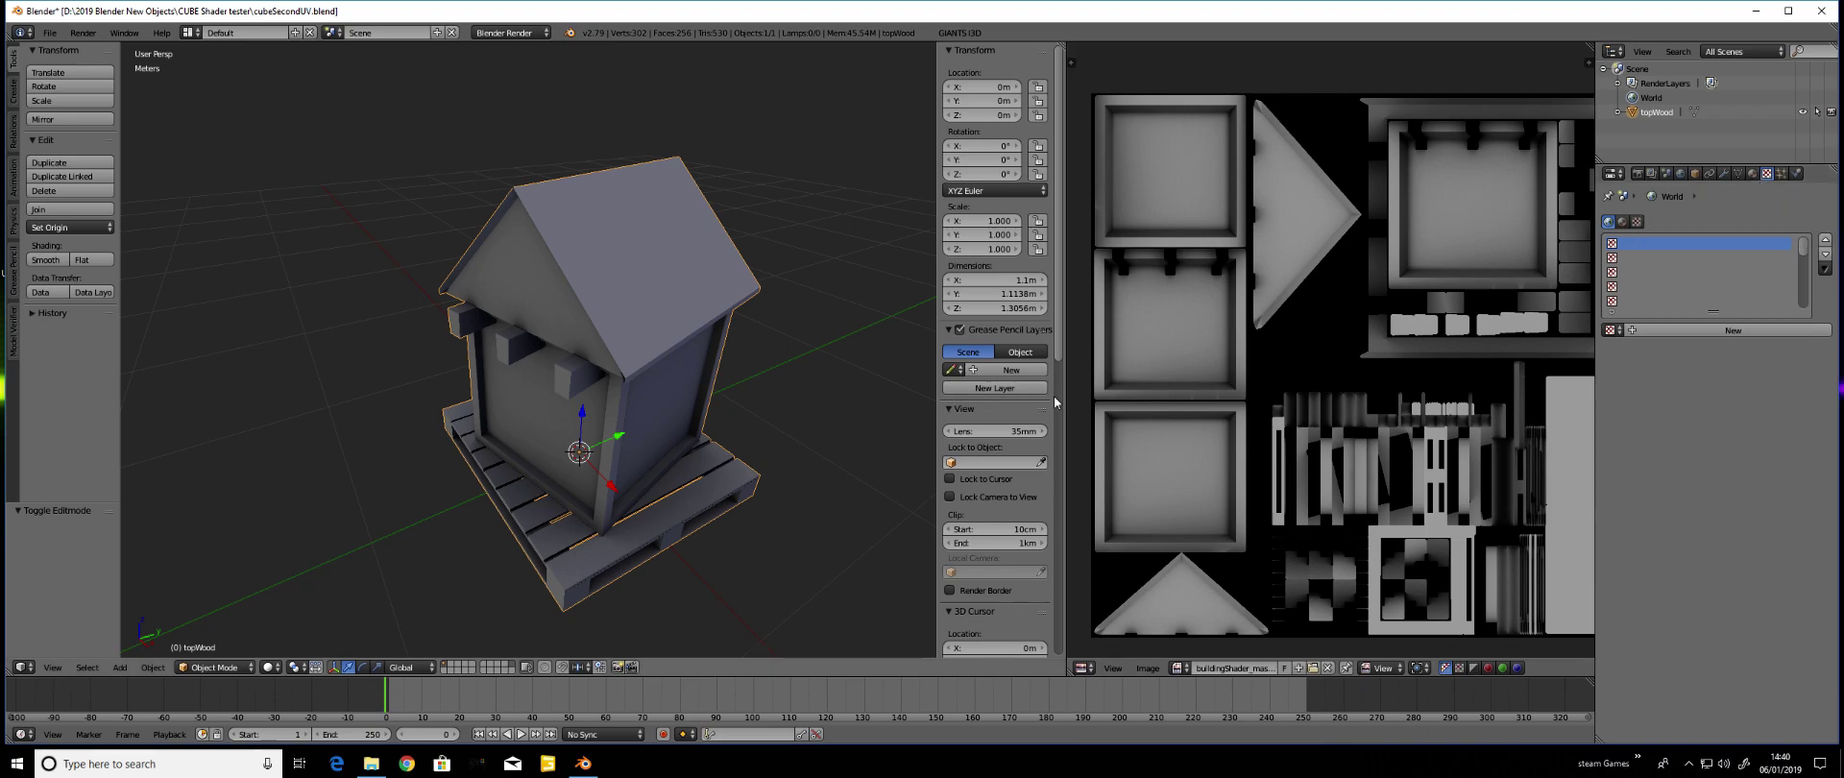
{"action": "left_click", "coordinate": [1738, 174]}
{"action": "left_click", "coordinate": [1666, 489]}
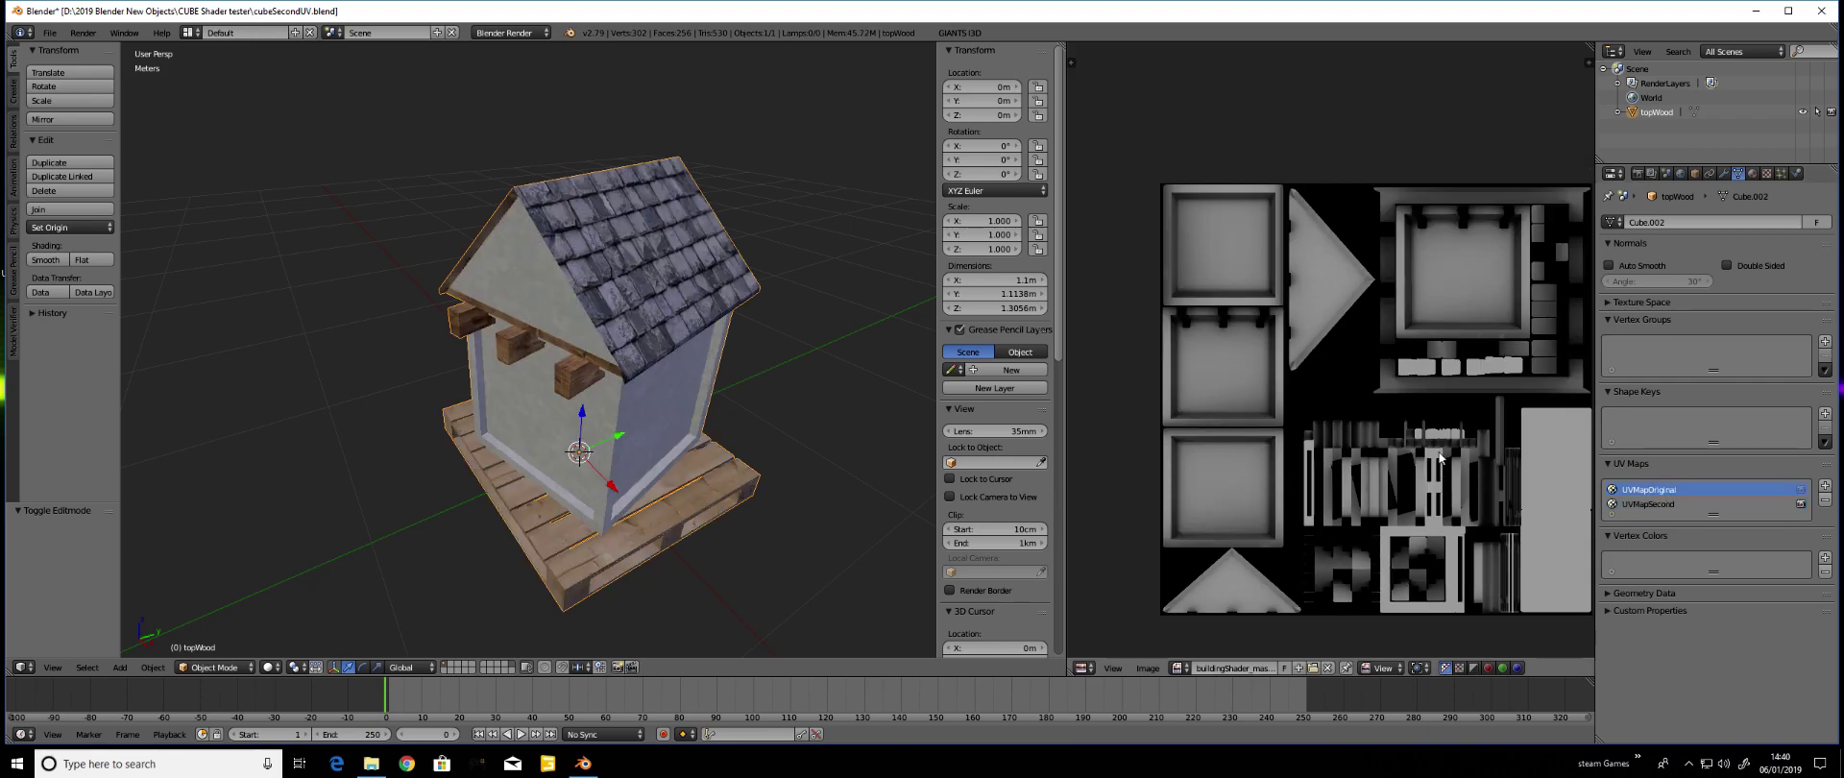
Check the UVMapOriginal layout over the diffuse texture in edit mode, and return to object mode
{"action": "scroll", "coordinate": [1443, 476], "scroll_direction": "down", "scroll_amount": 2}
{"action": "key", "text": "Tab"}
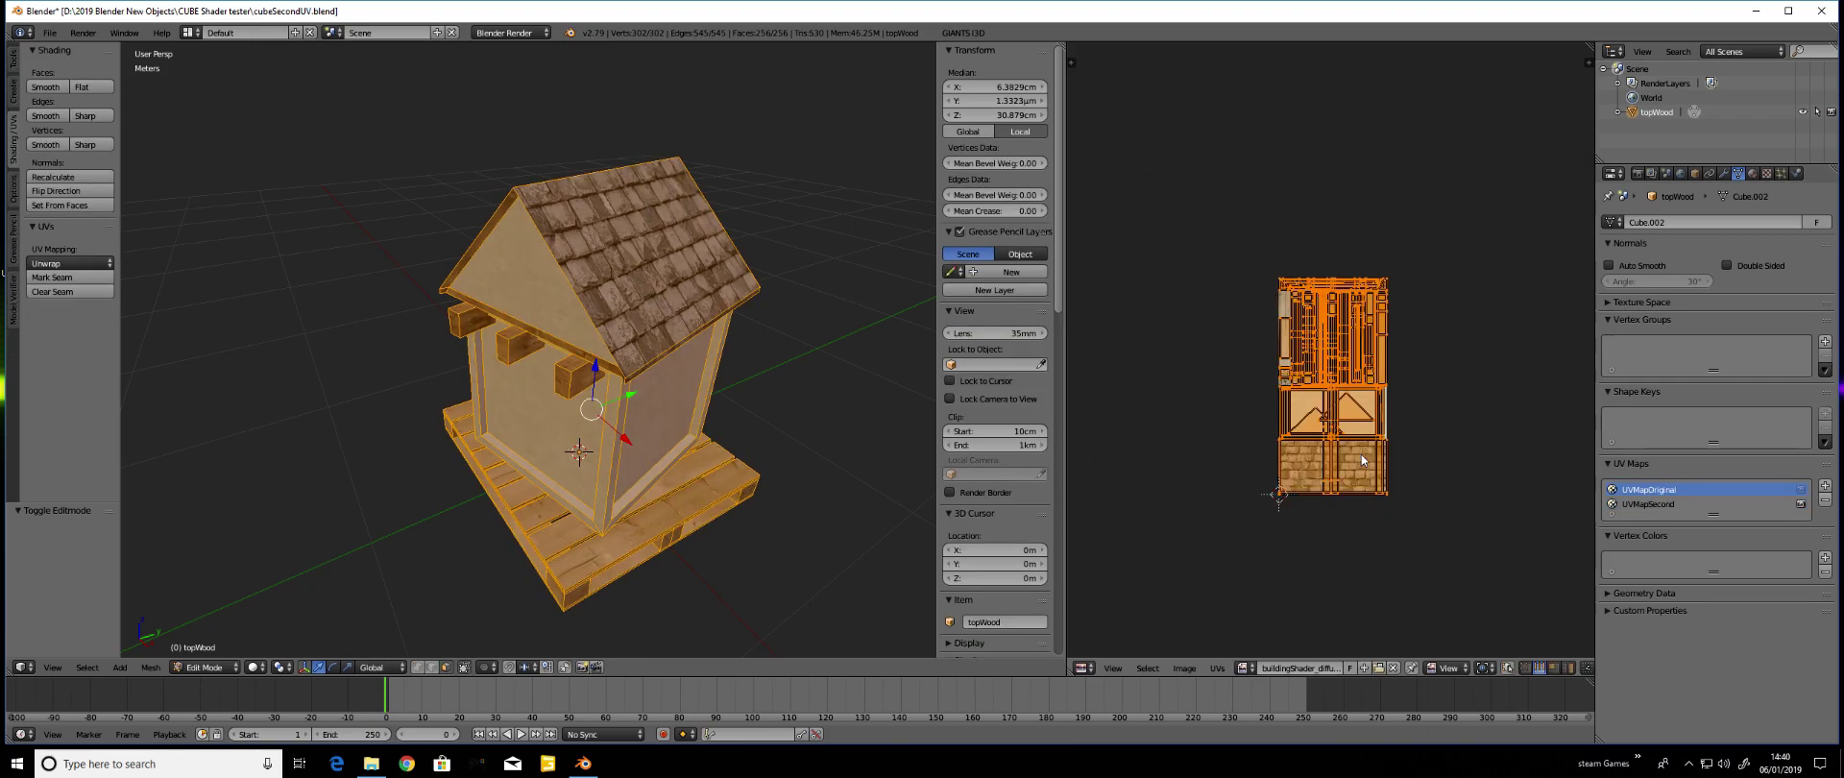
{"action": "scroll", "coordinate": [661, 407], "scroll_direction": "up", "scroll_amount": 2}
{"action": "scroll", "coordinate": [660, 407], "scroll_direction": "down", "scroll_amount": 1}
{"action": "middle_click_drag", "start_coordinate": [661, 407], "coordinate": [634, 406]}
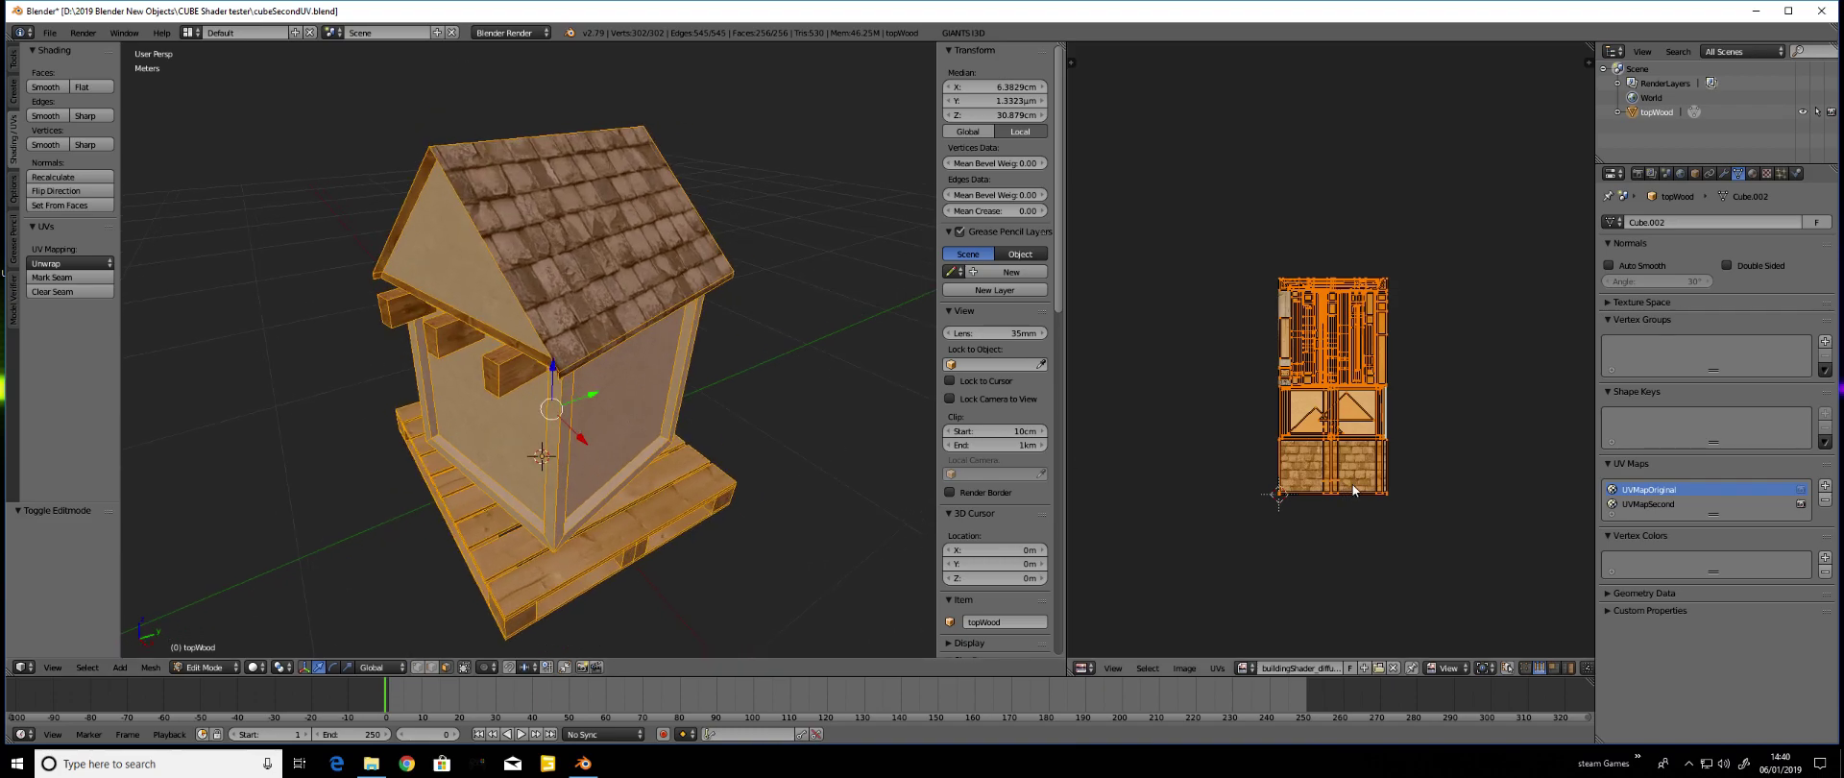
{"action": "scroll", "coordinate": [1352, 486], "scroll_direction": "up", "scroll_amount": 3}
{"action": "key", "text": "Tab"}
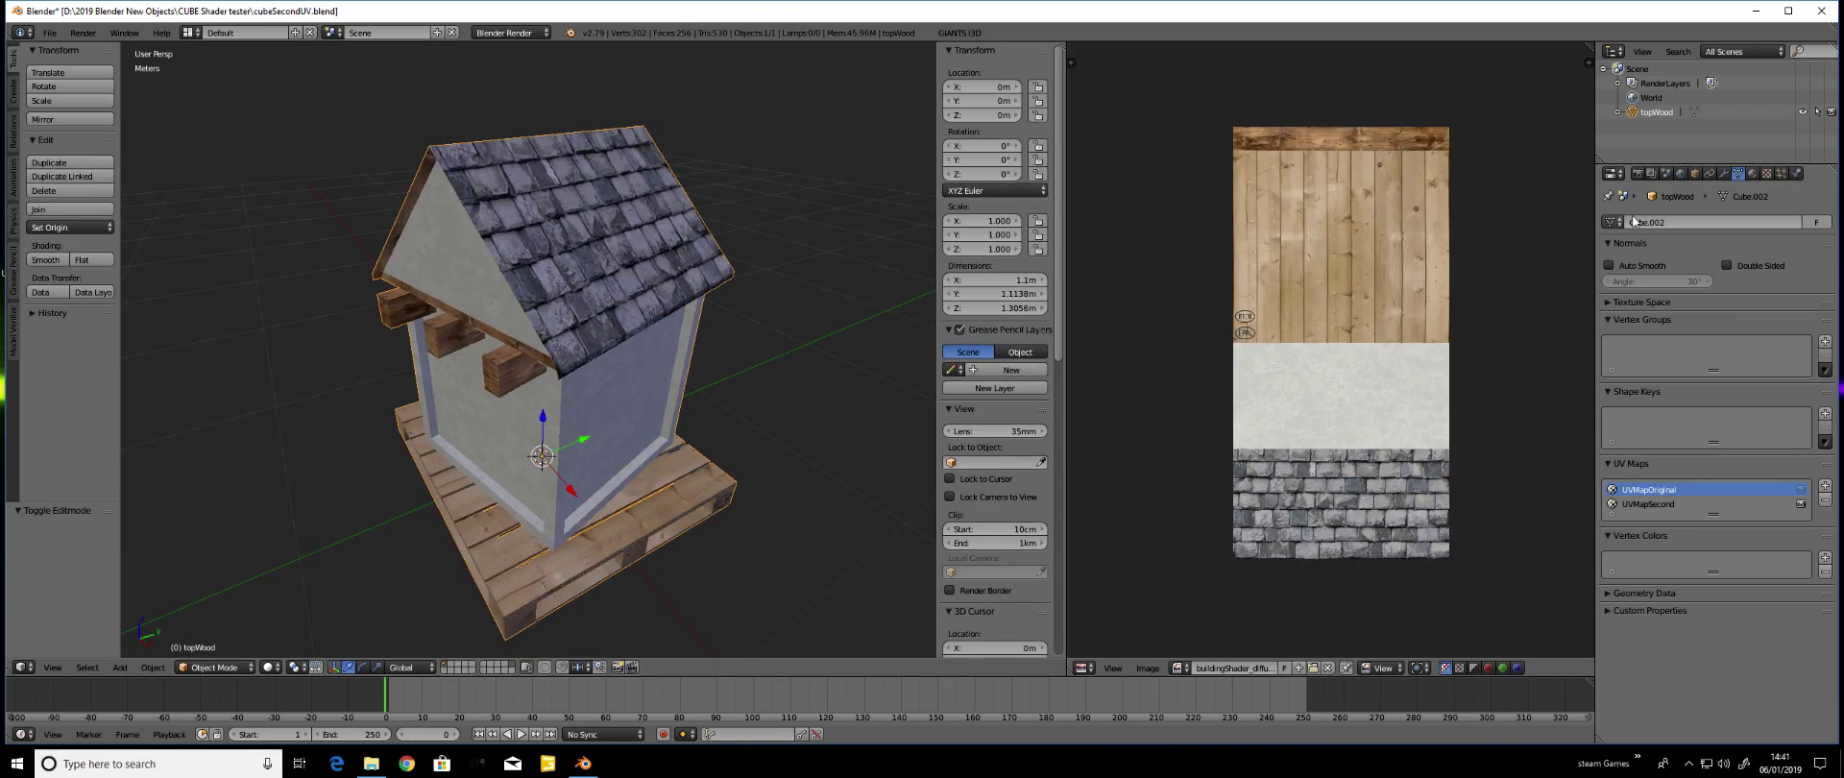
Unlink the existing material from the birdhouse and remove its empty material slot
{"action": "left_click", "coordinate": [1767, 175]}
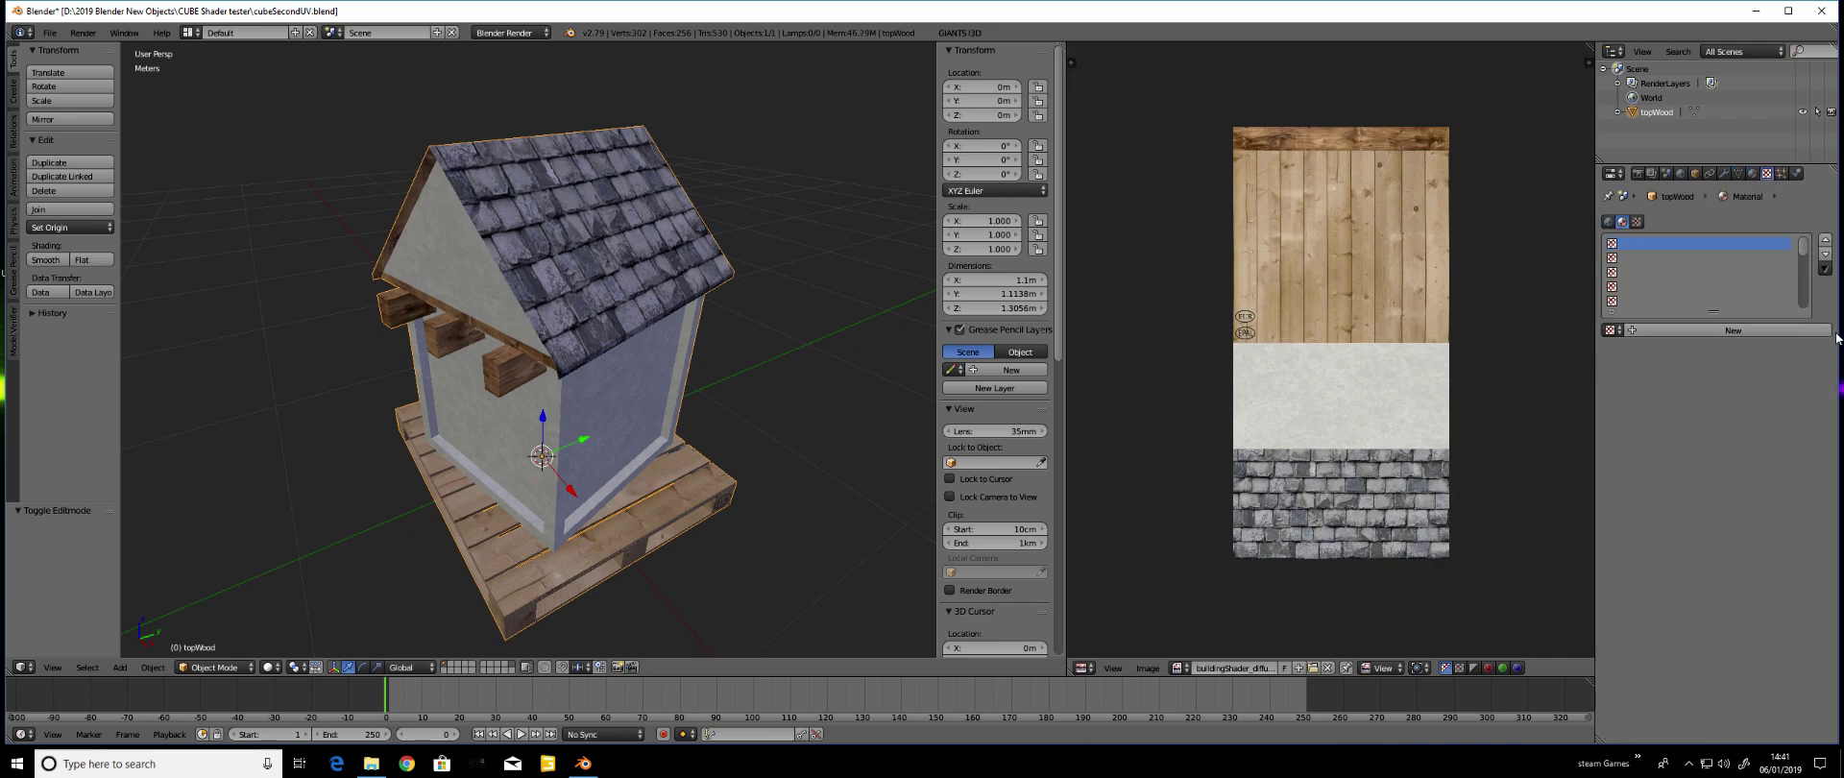
{"action": "left_click", "coordinate": [1753, 174]}
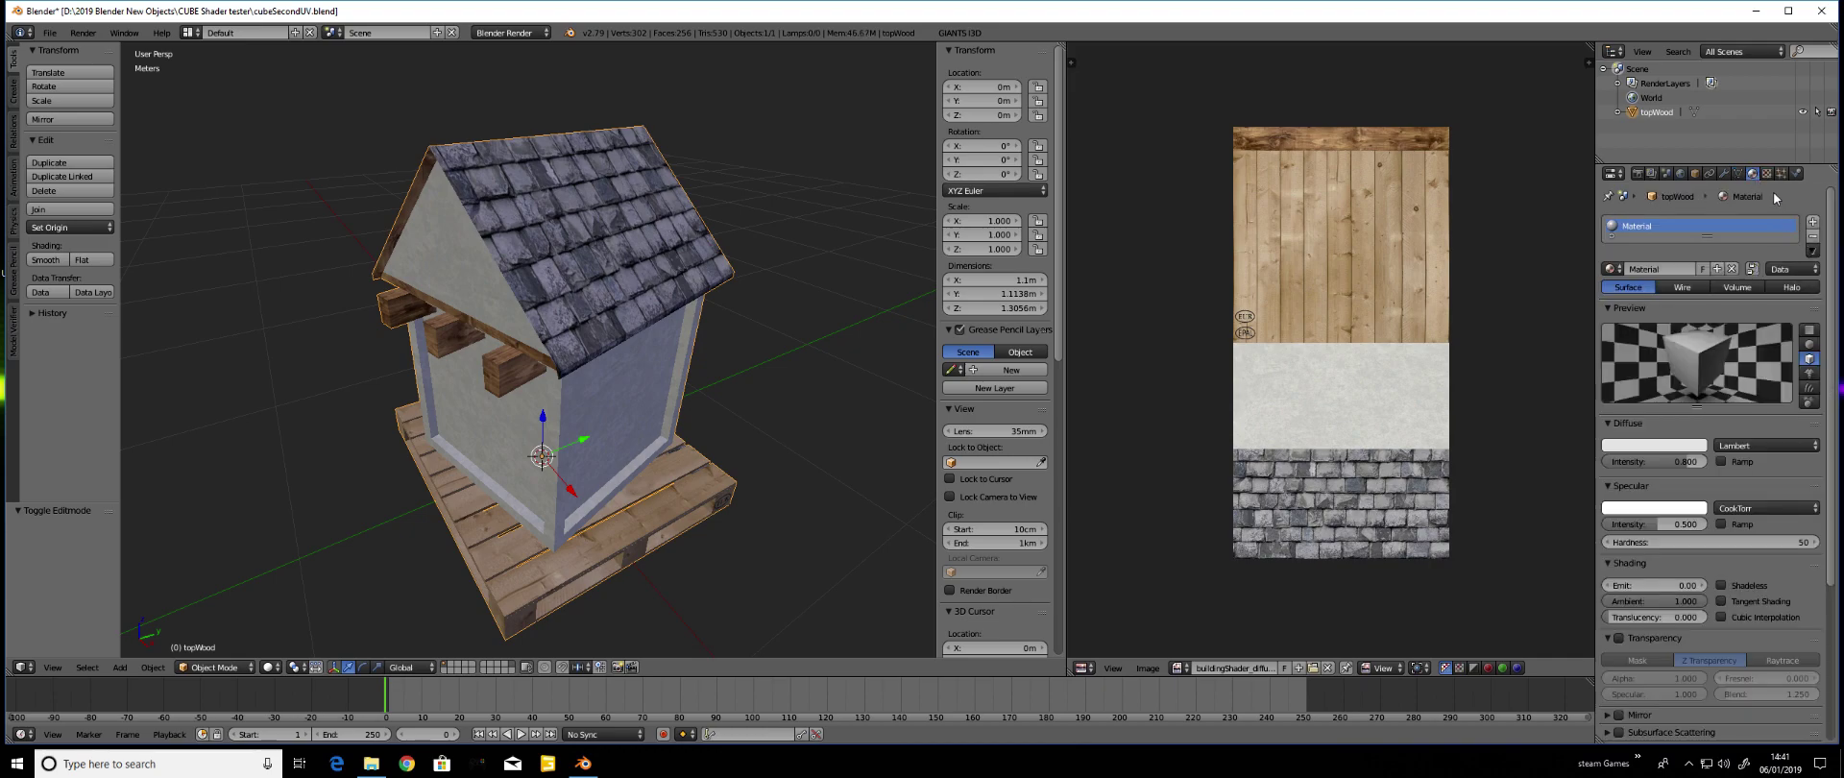
{"action": "left_click", "coordinate": [1733, 269]}
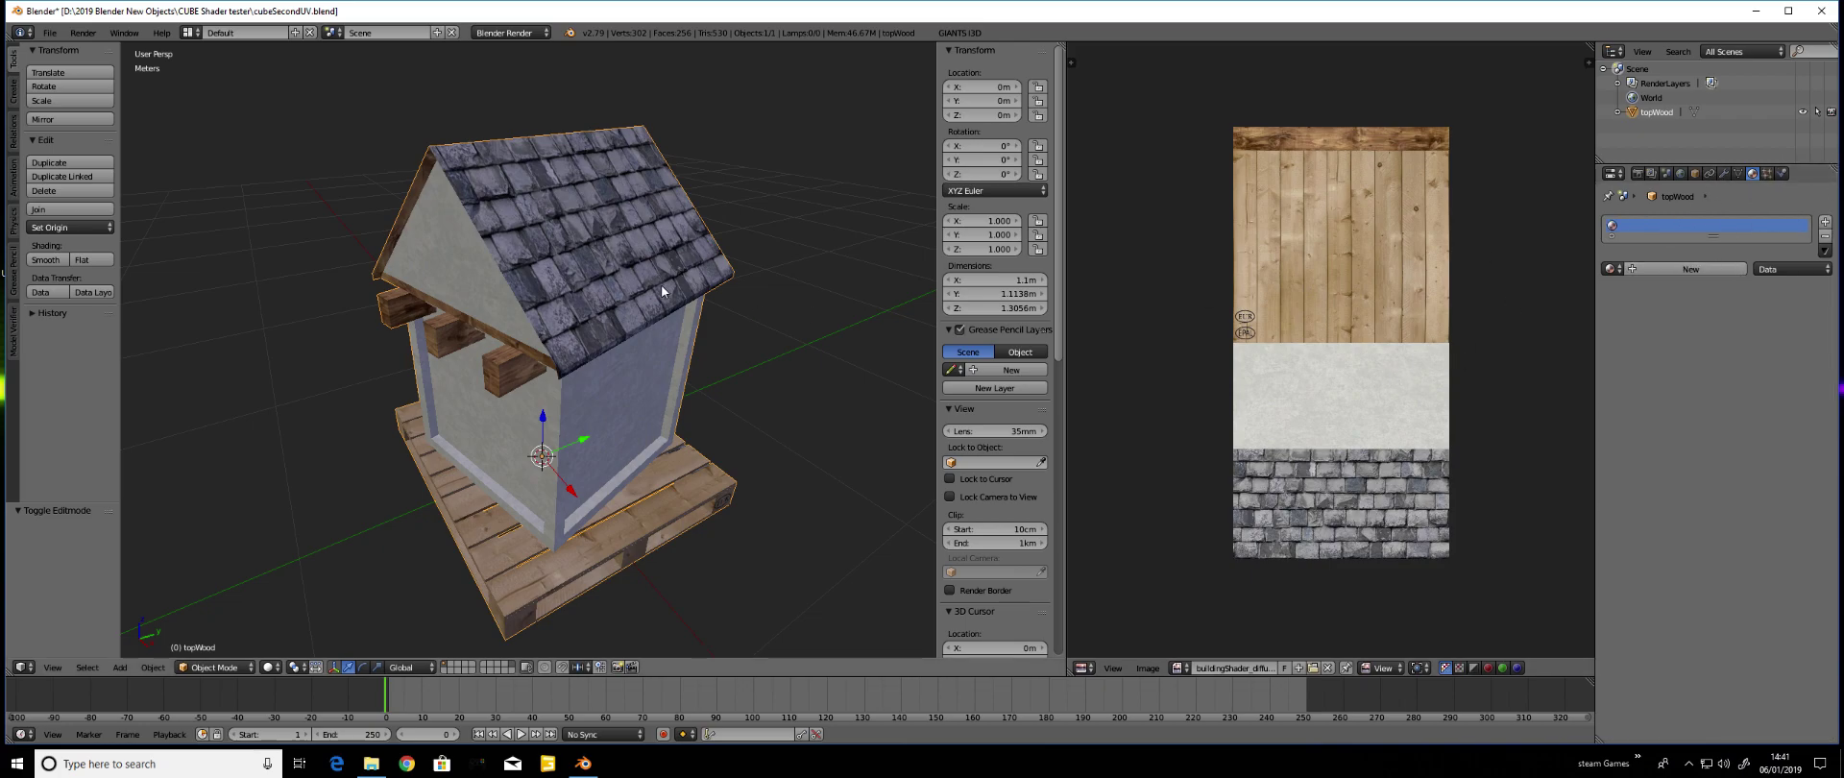
{"action": "middle_click_drag", "start_coordinate": [687, 221], "coordinate": [712, 193]}
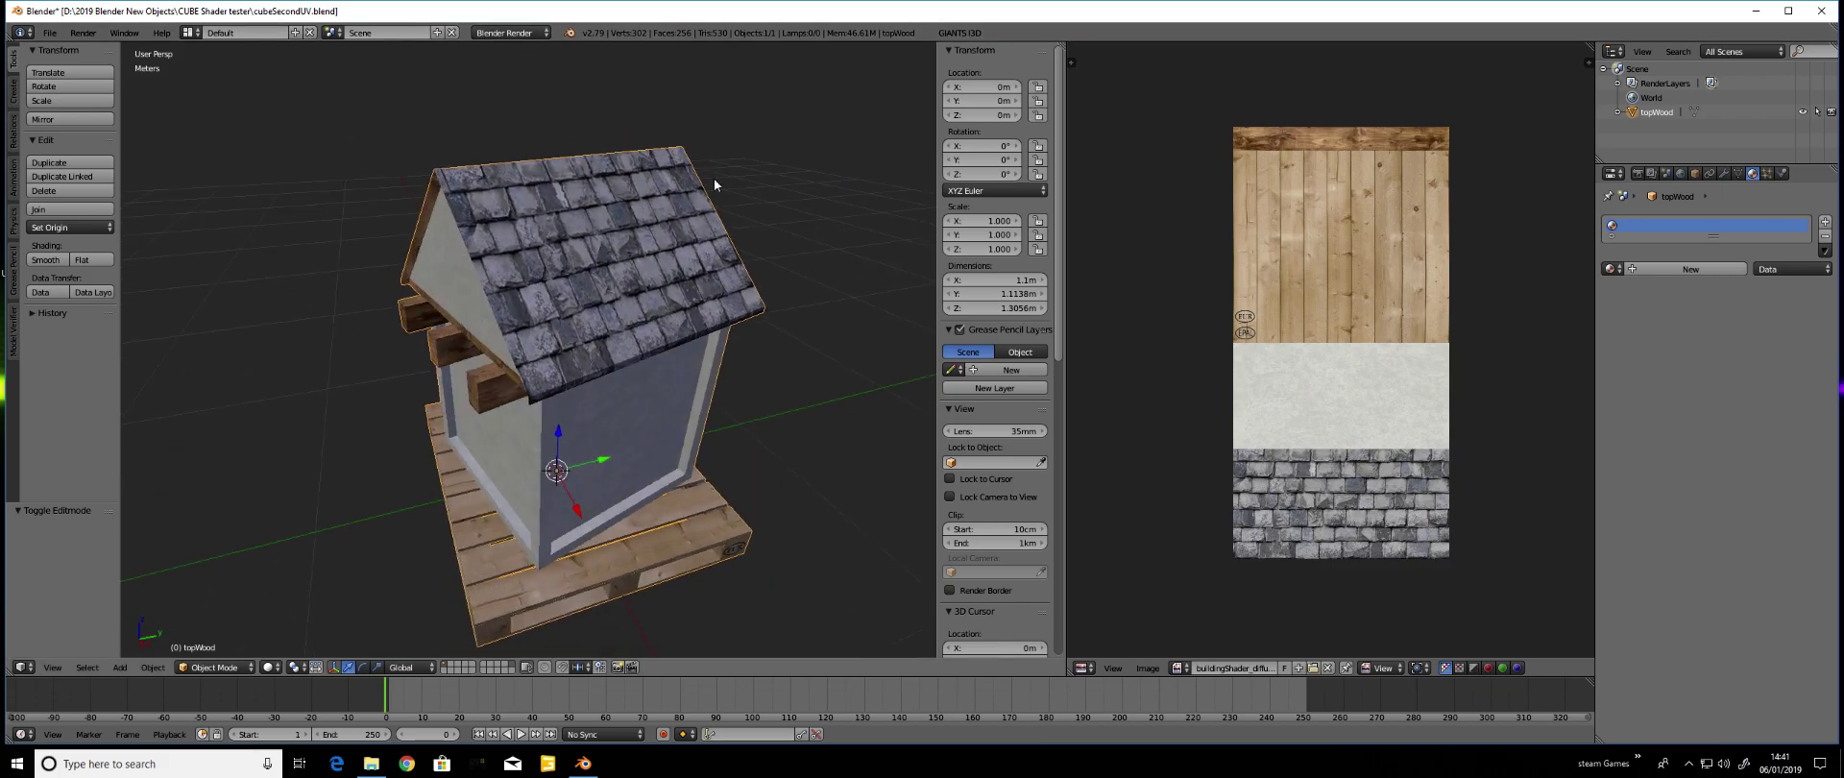
{"action": "middle_click_drag", "start_coordinate": [696, 303], "coordinate": [695, 302]}
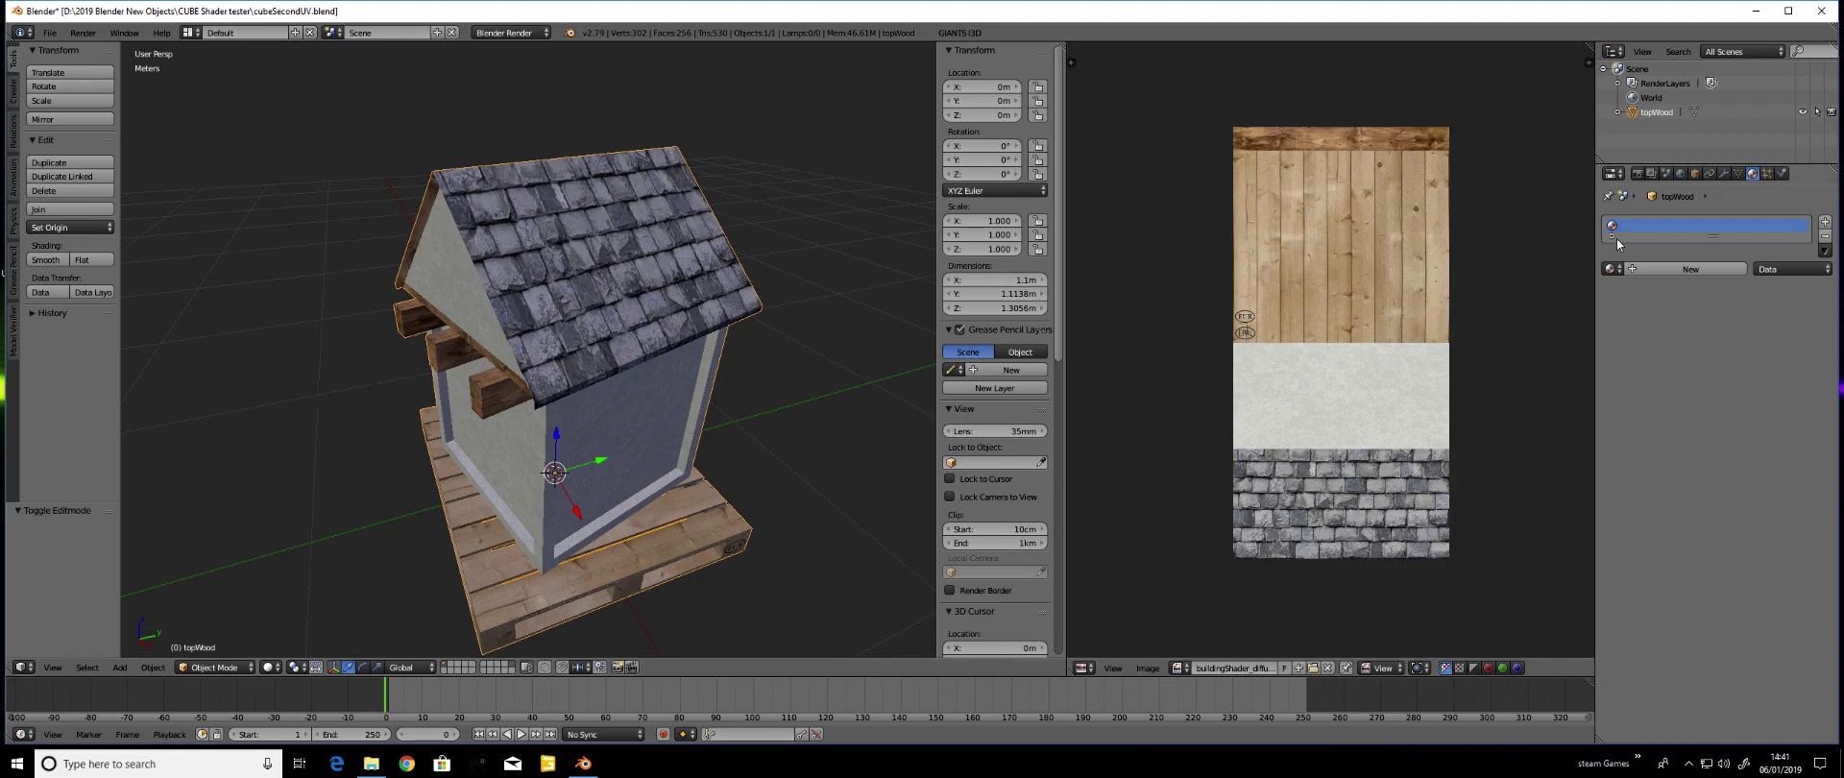
{"action": "left_click", "coordinate": [1823, 237]}
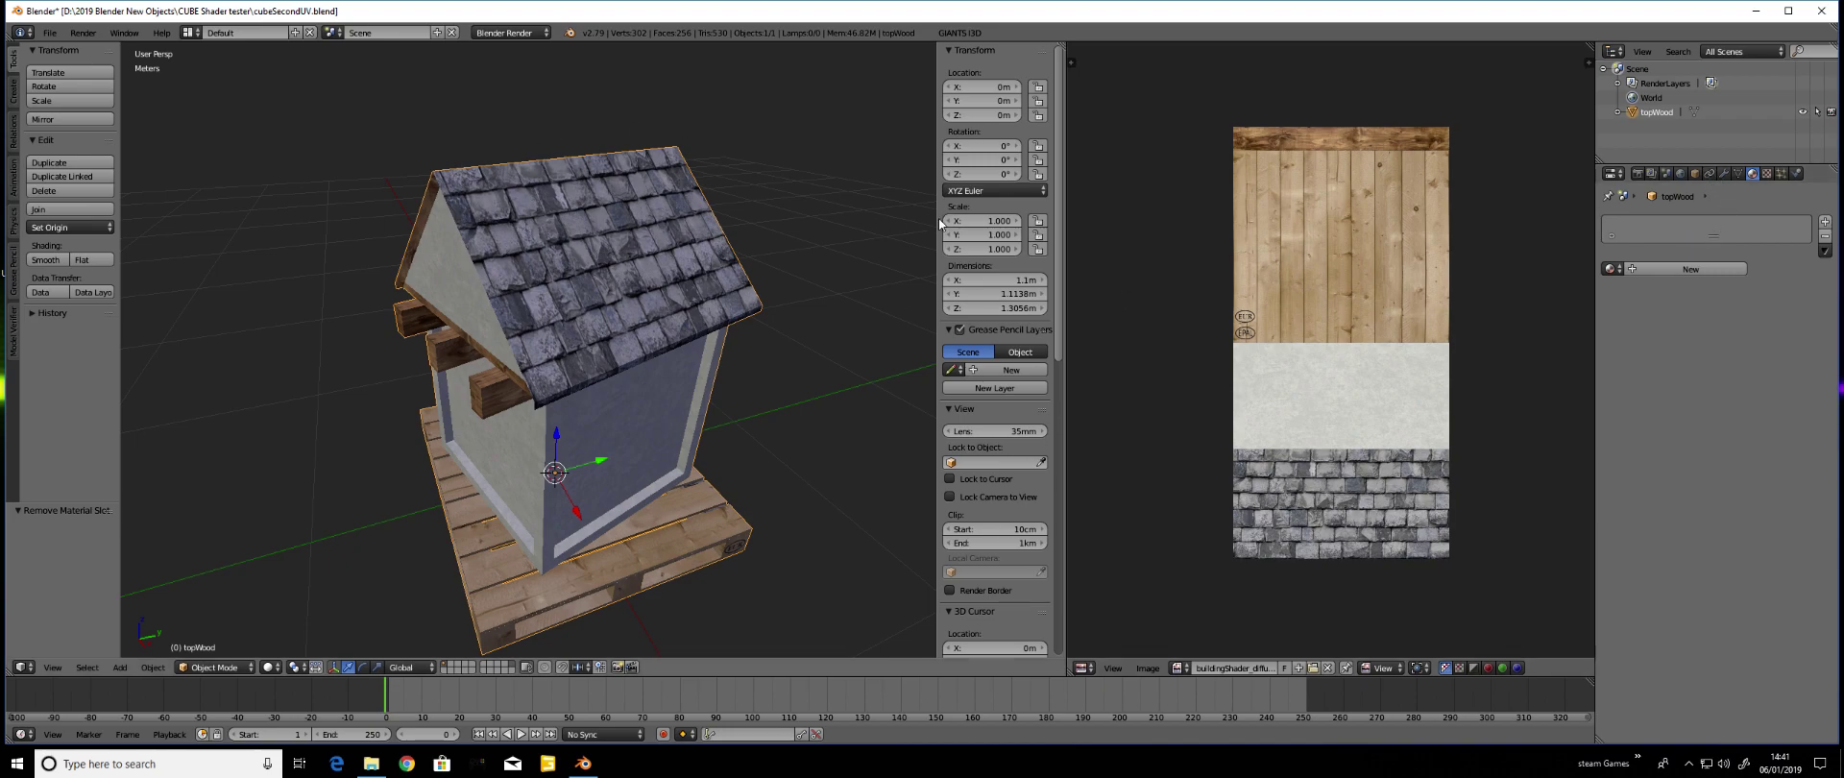
Open the GIANTS I3D Exporter, review the birdhouse's rigid body, joint and rendering attributes, and close the exporter
{"action": "left_click", "coordinate": [960, 33]}
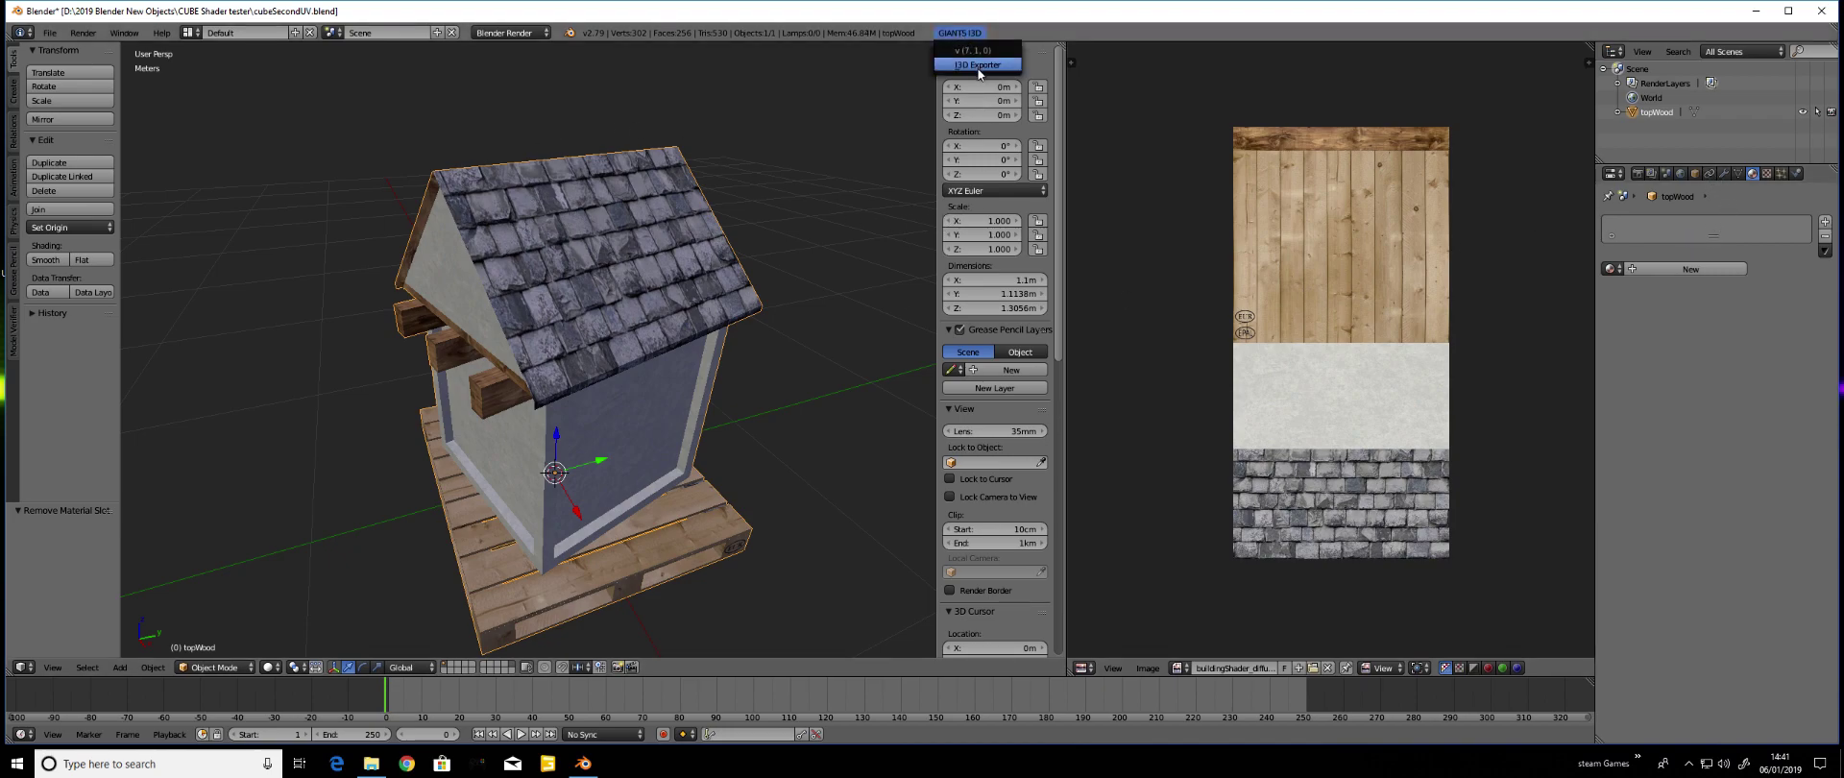
{"action": "scroll", "coordinate": [965, 372], "scroll_direction": "down", "scroll_amount": 10}
{"action": "scroll", "coordinate": [965, 372], "scroll_direction": "down", "scroll_amount": 1}
{"action": "scroll", "coordinate": [965, 372], "scroll_direction": "down", "scroll_amount": 20}
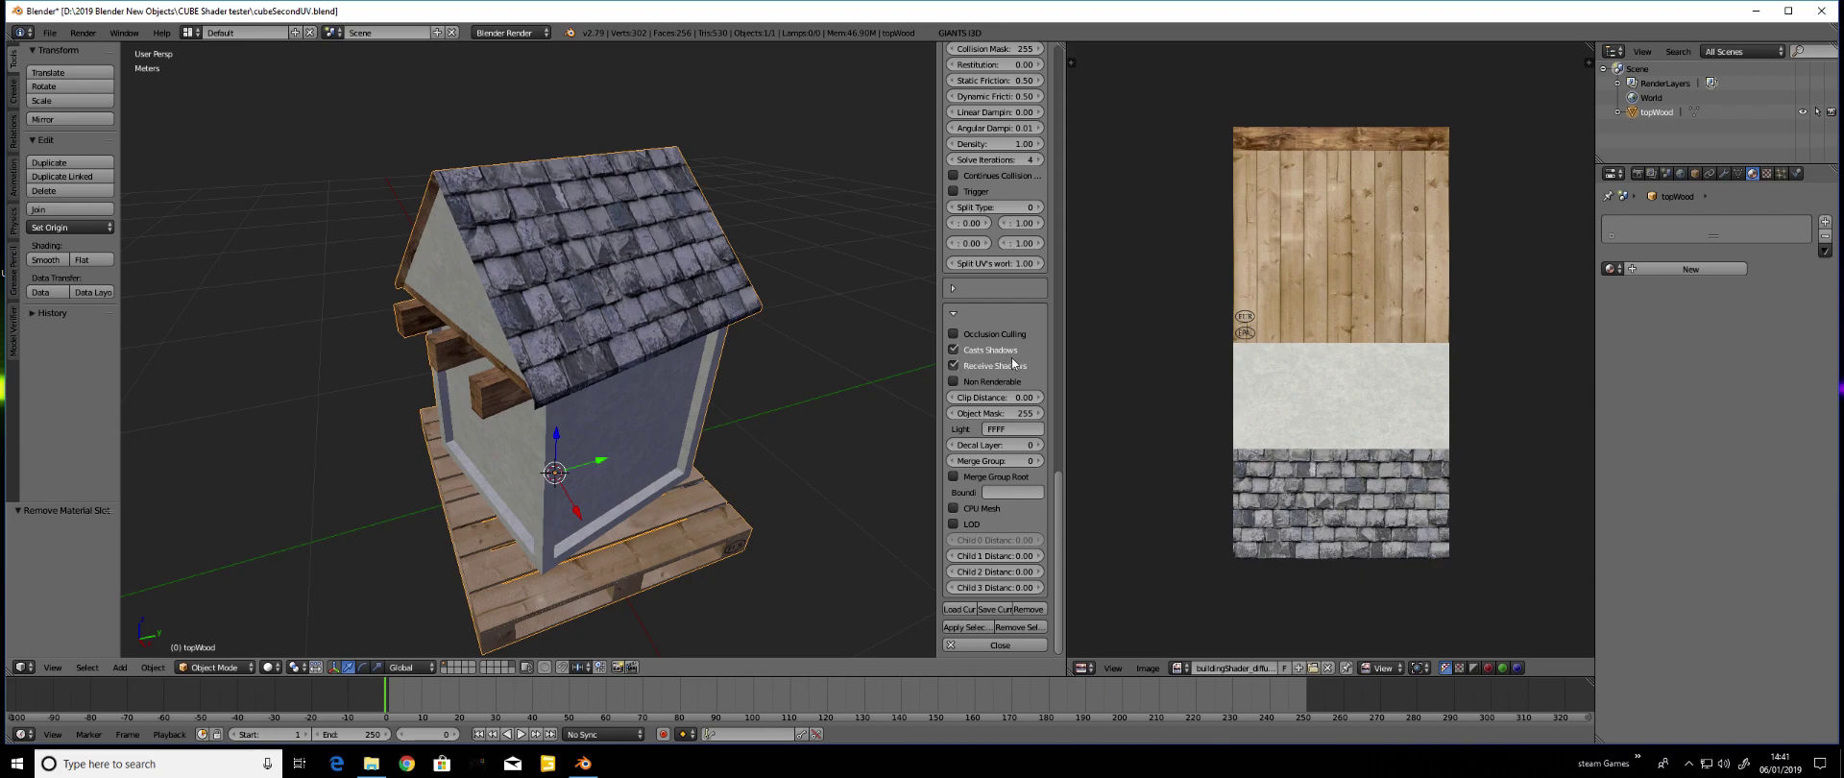
{"action": "left_click", "coordinate": [953, 286]}
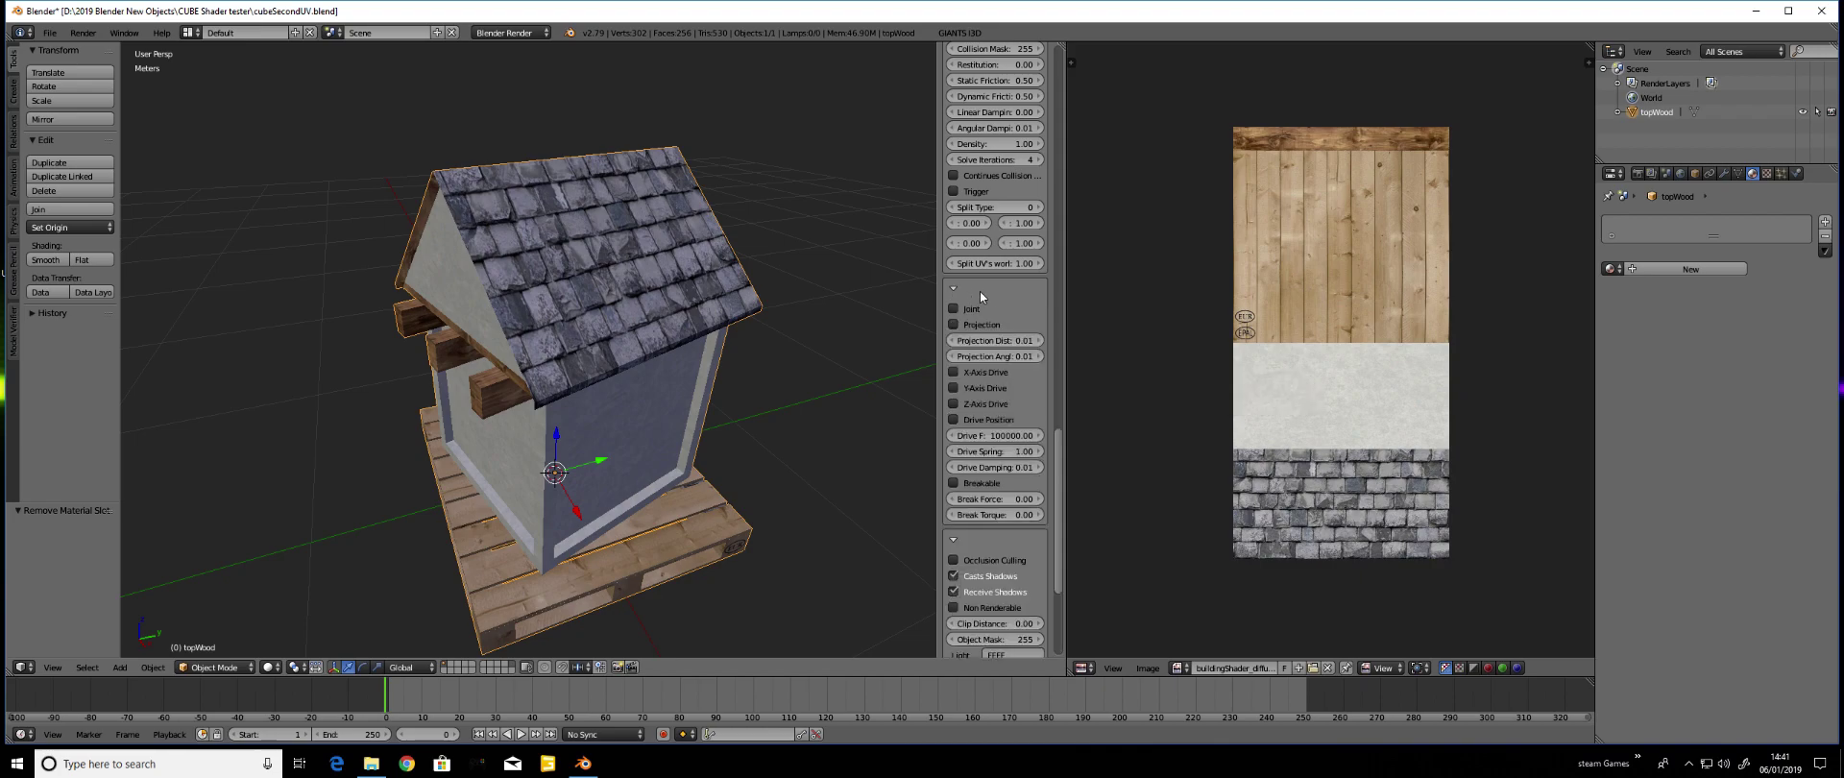
{"action": "left_click", "coordinate": [952, 288]}
{"action": "scroll", "coordinate": [1001, 343], "scroll_direction": "up", "scroll_amount": 12}
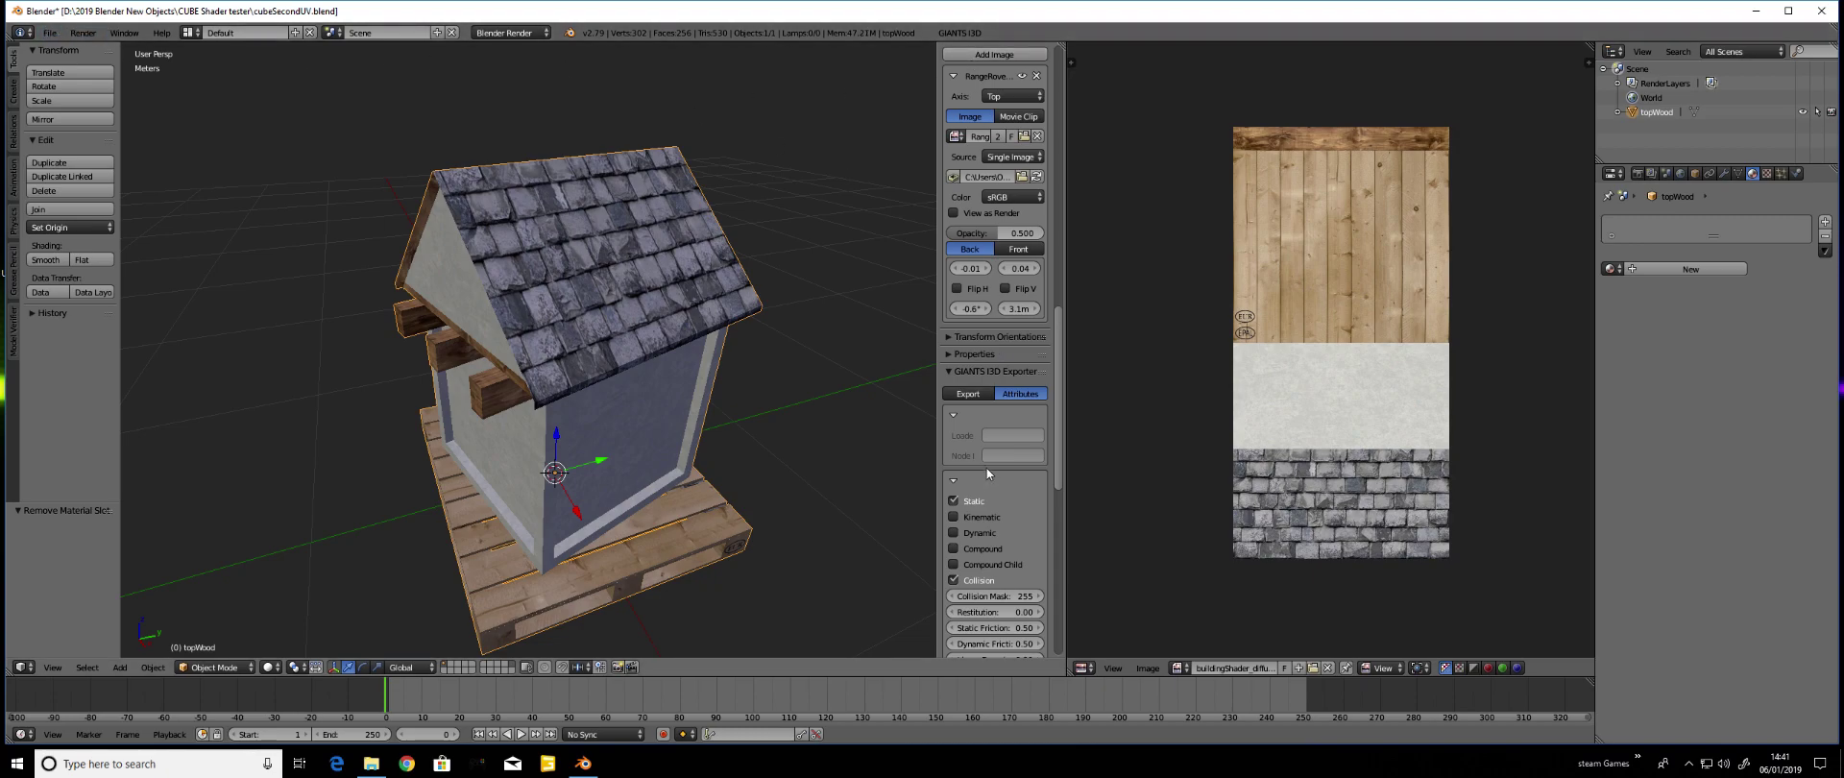
{"action": "scroll", "coordinate": [995, 337], "scroll_direction": "down", "scroll_amount": 13}
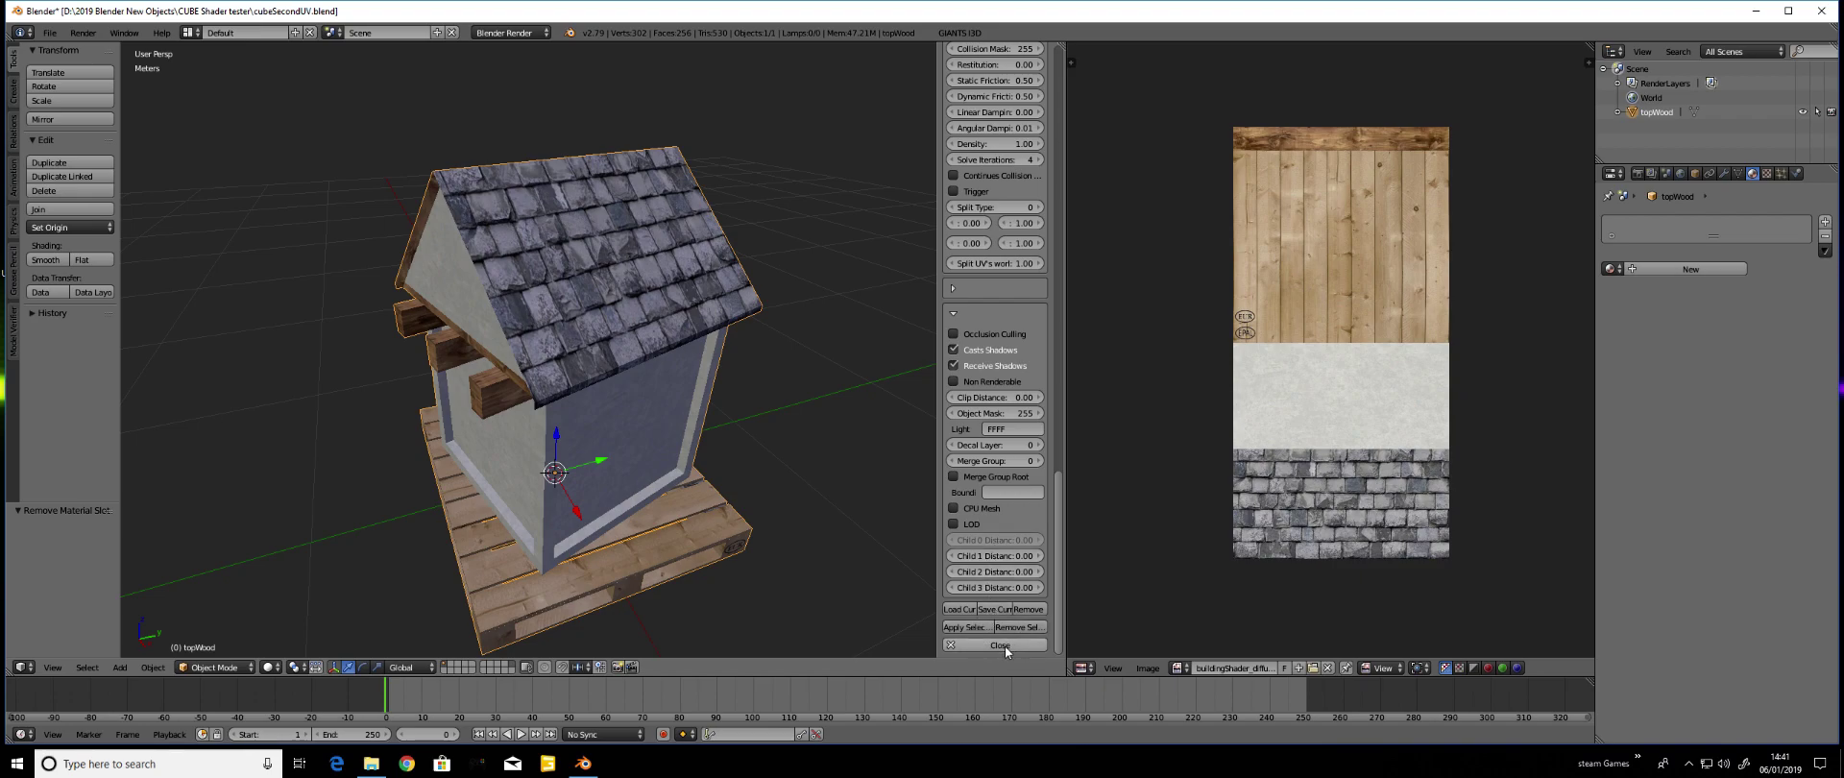
{"action": "left_click", "coordinate": [1010, 648]}
{"action": "left_click_drag", "start_coordinate": [1059, 505], "coordinate": [1063, 87]}
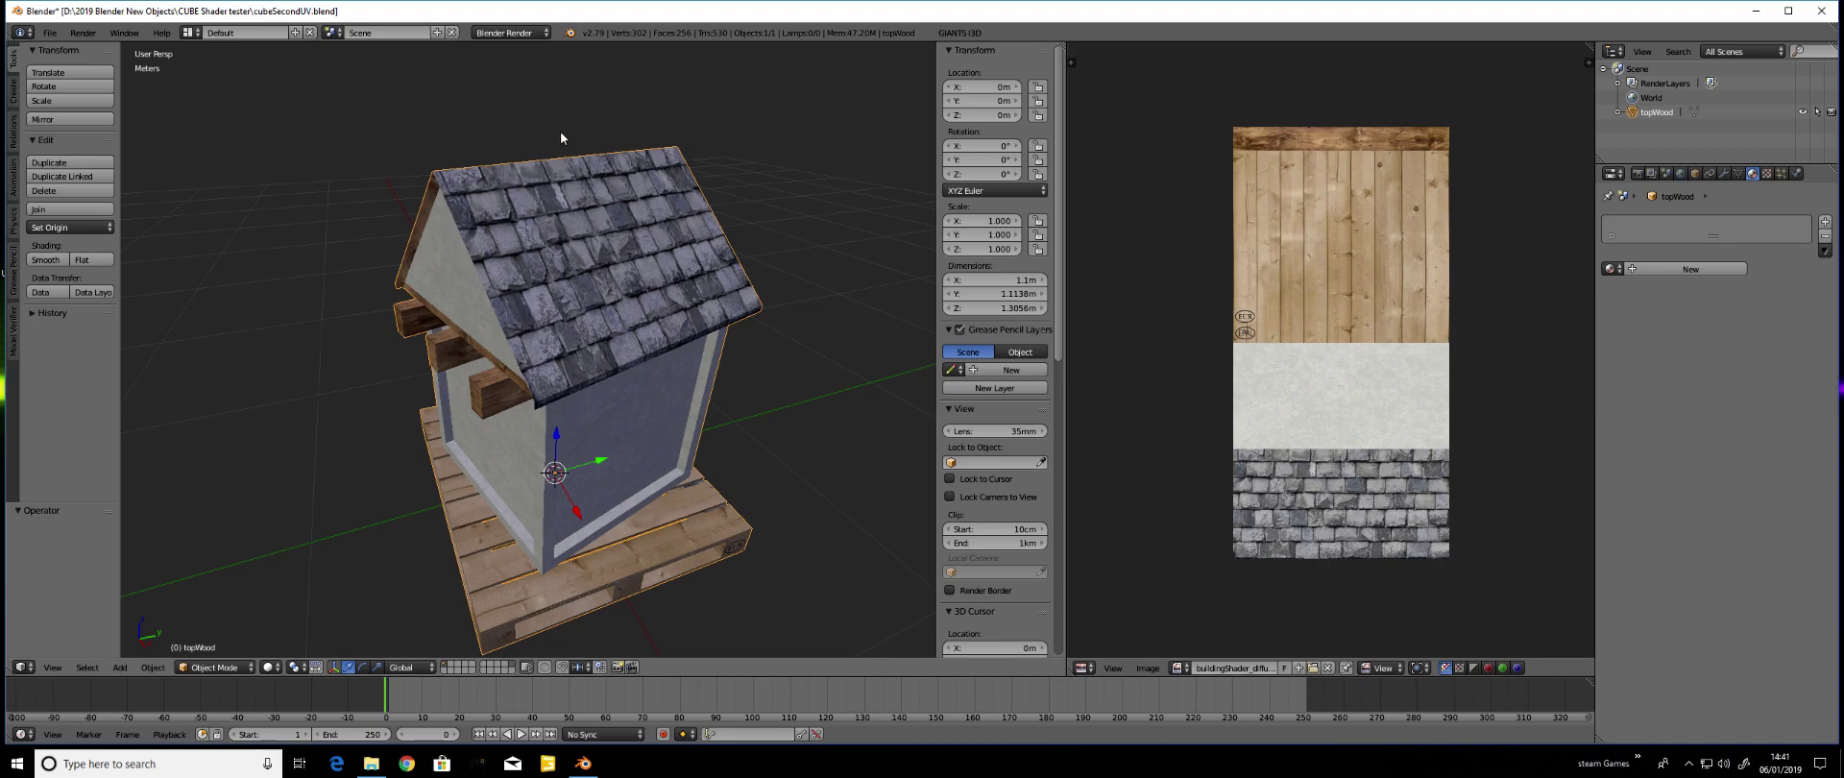
Switch the render engine to Cycles Render
{"action": "left_click", "coordinate": [485, 33]}
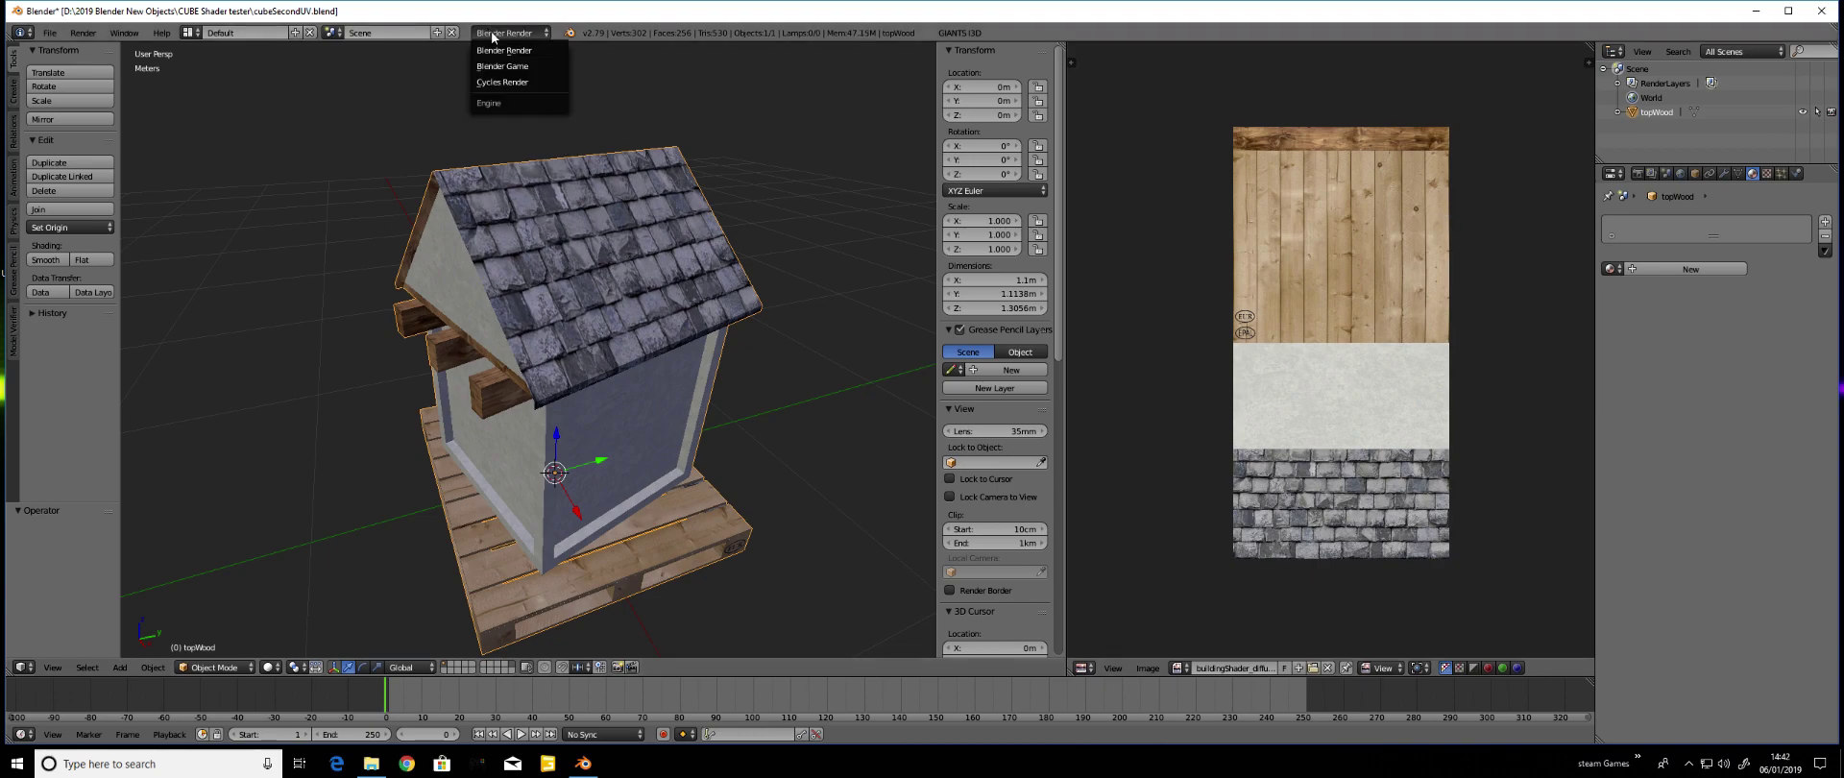
{"action": "left_click", "coordinate": [511, 83]}
{"action": "middle_click_drag", "start_coordinate": [673, 299], "coordinate": [651, 311]}
{"action": "scroll", "coordinate": [662, 319], "scroll_direction": "up", "scroll_amount": 1}
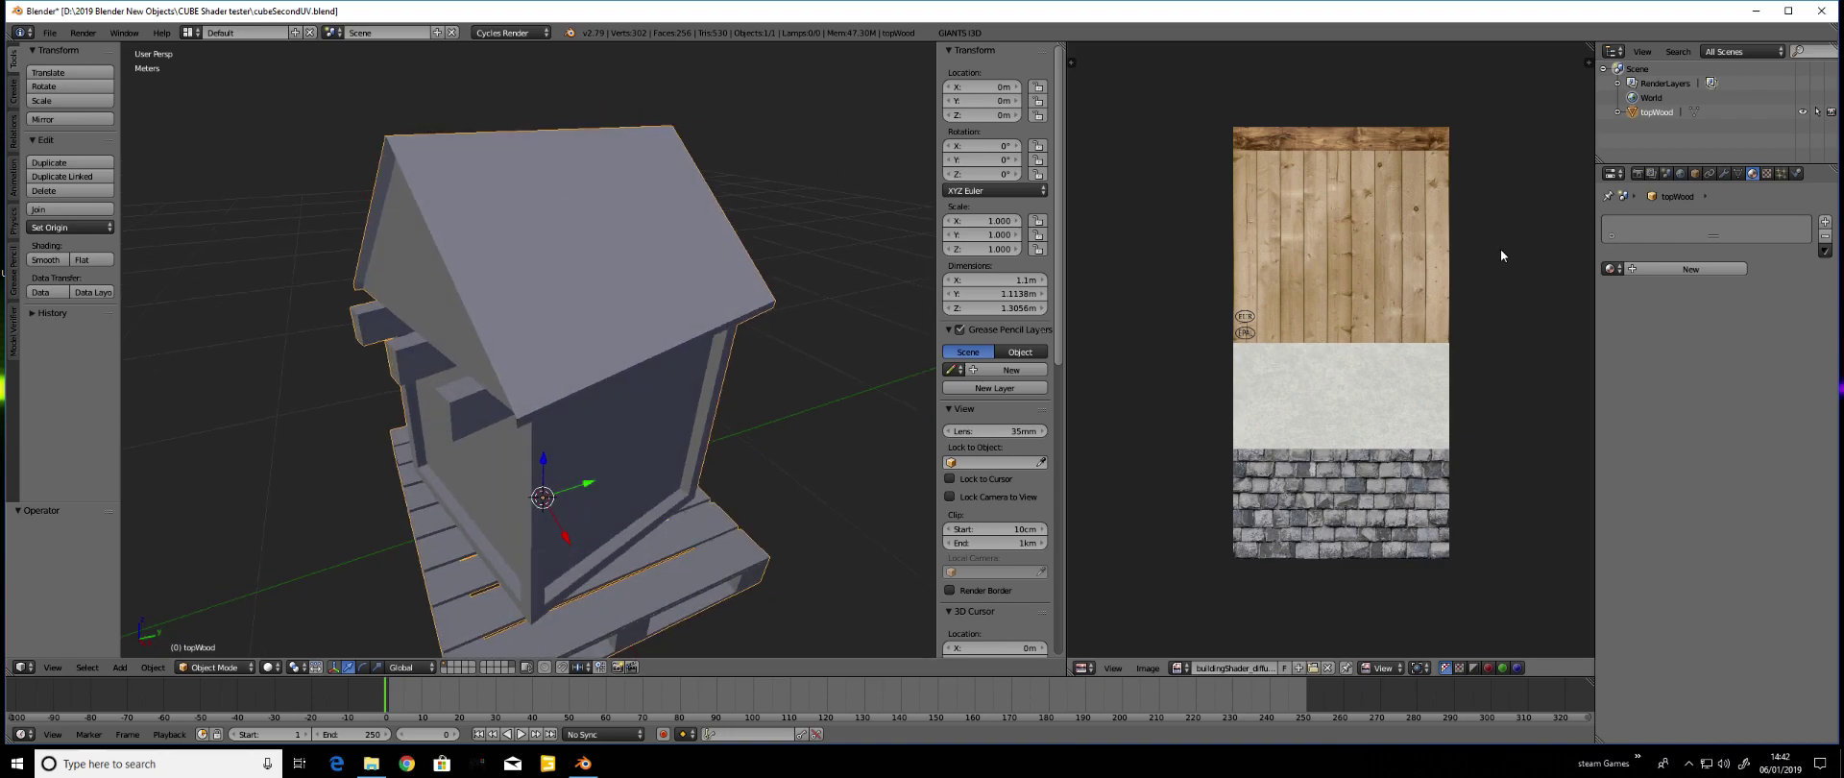
Compare the UVMapSecond and UVMapOriginal layouts in edit mode, leave UVMapOriginal active, and return to object mode
{"action": "key", "text": "Tab"}
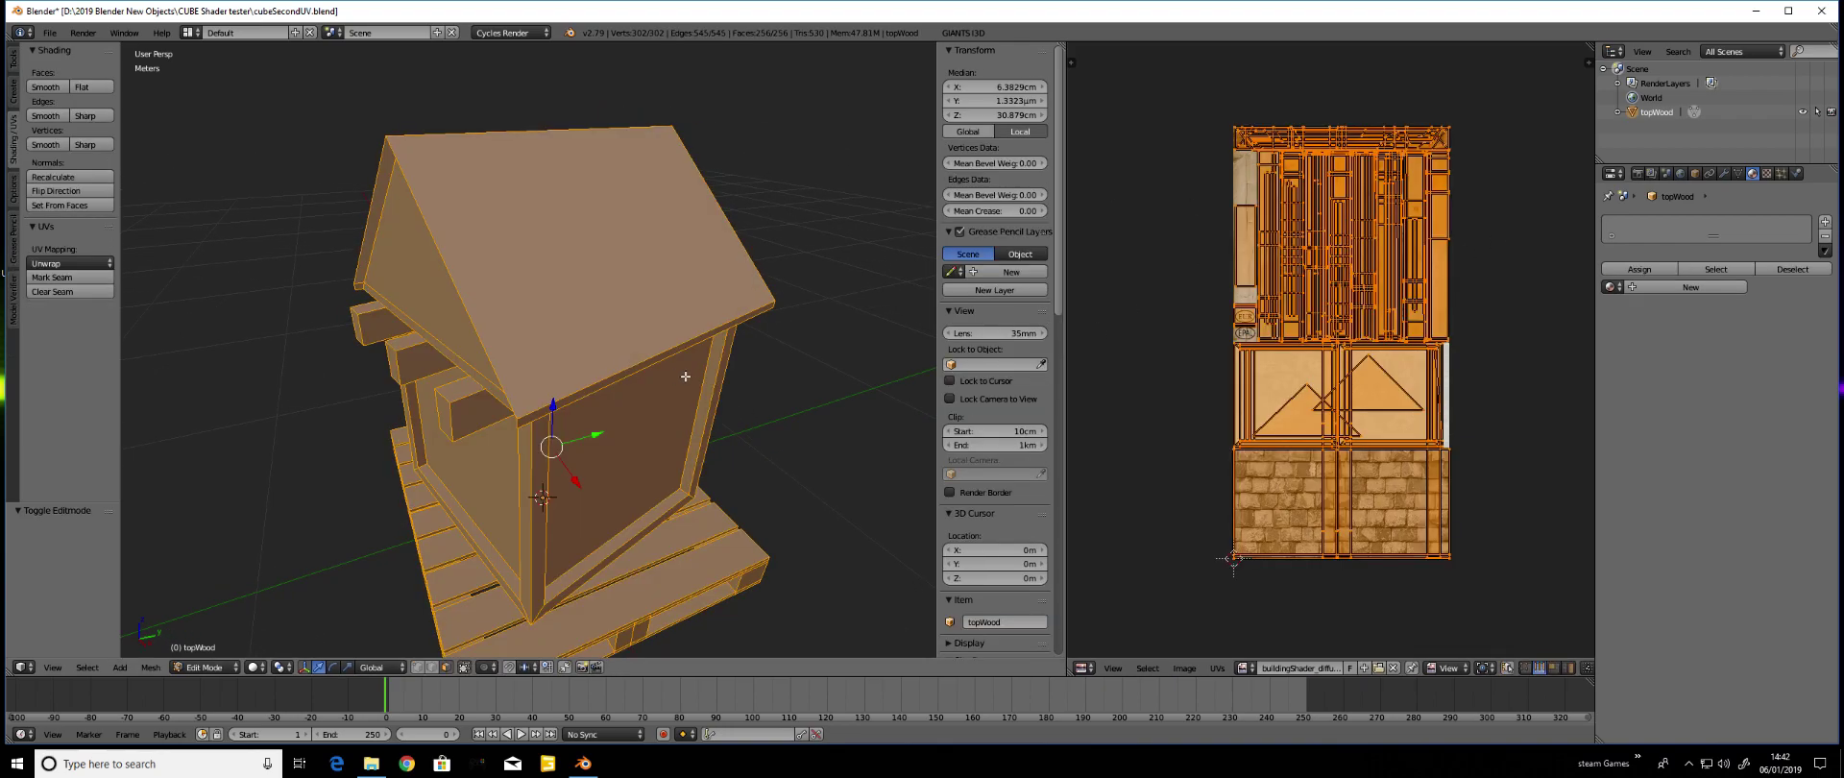
{"action": "key", "text": "a"}
{"action": "key", "text": "a"}
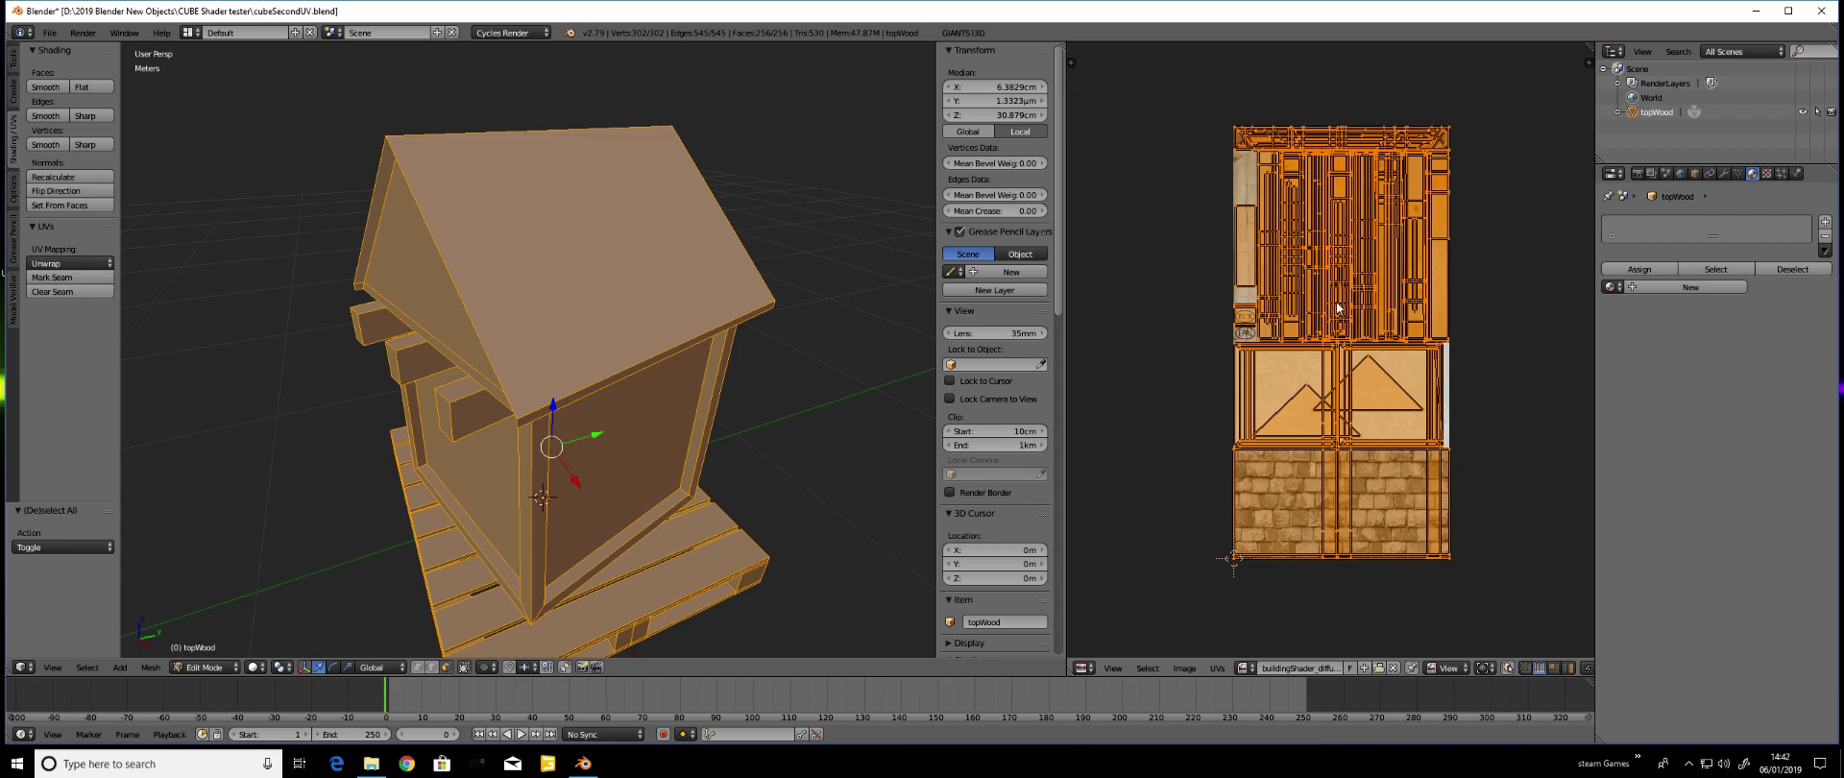
{"action": "left_click", "coordinate": [1738, 173]}
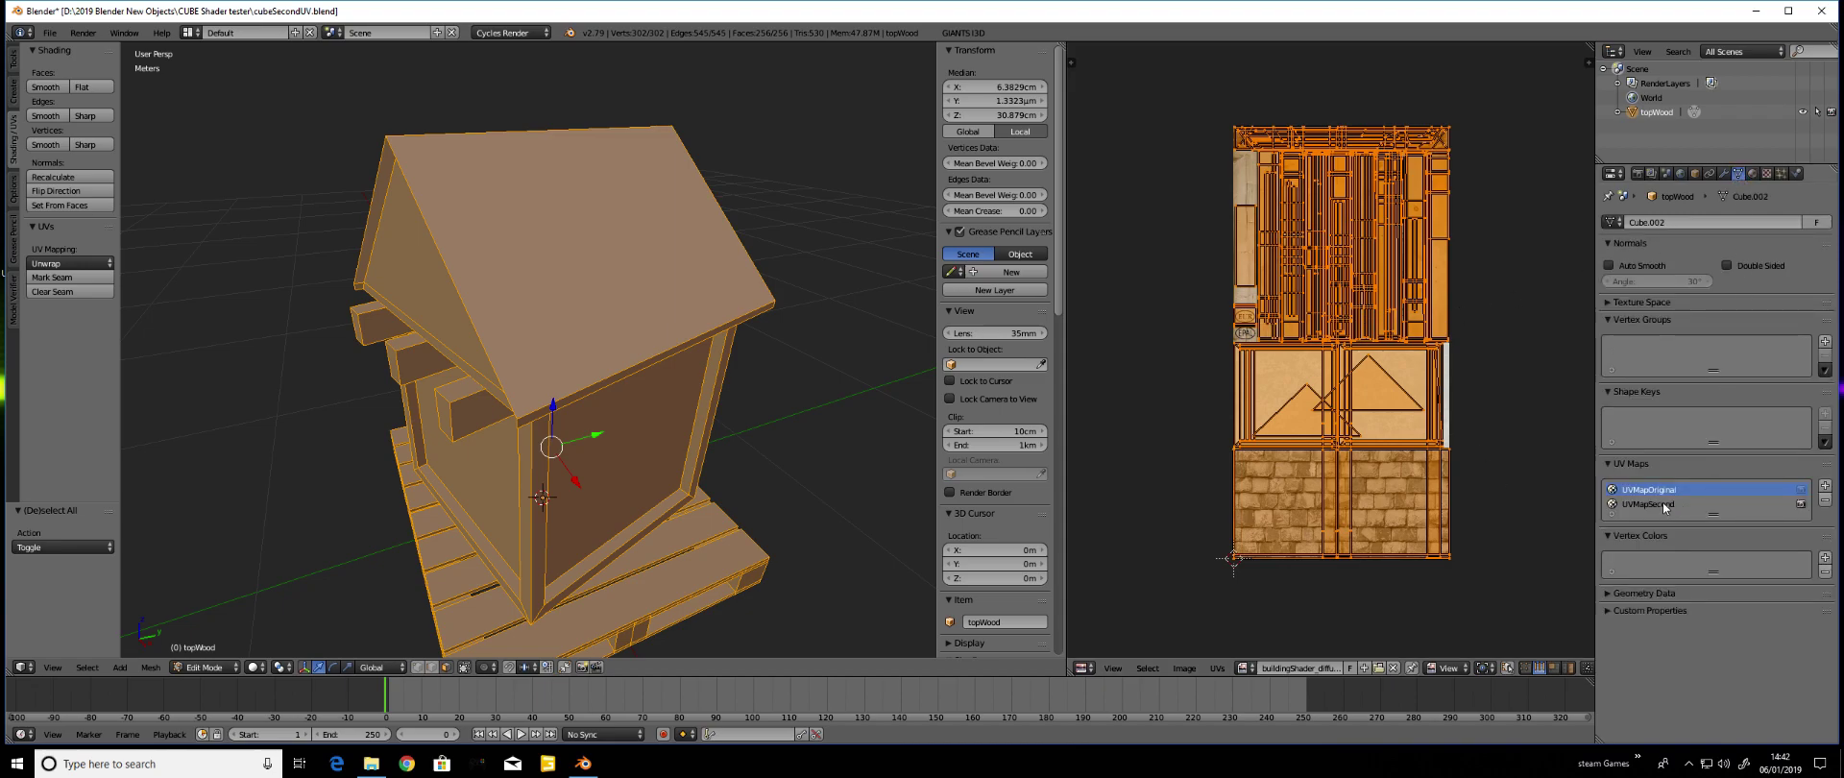
{"action": "left_click", "coordinate": [1662, 504]}
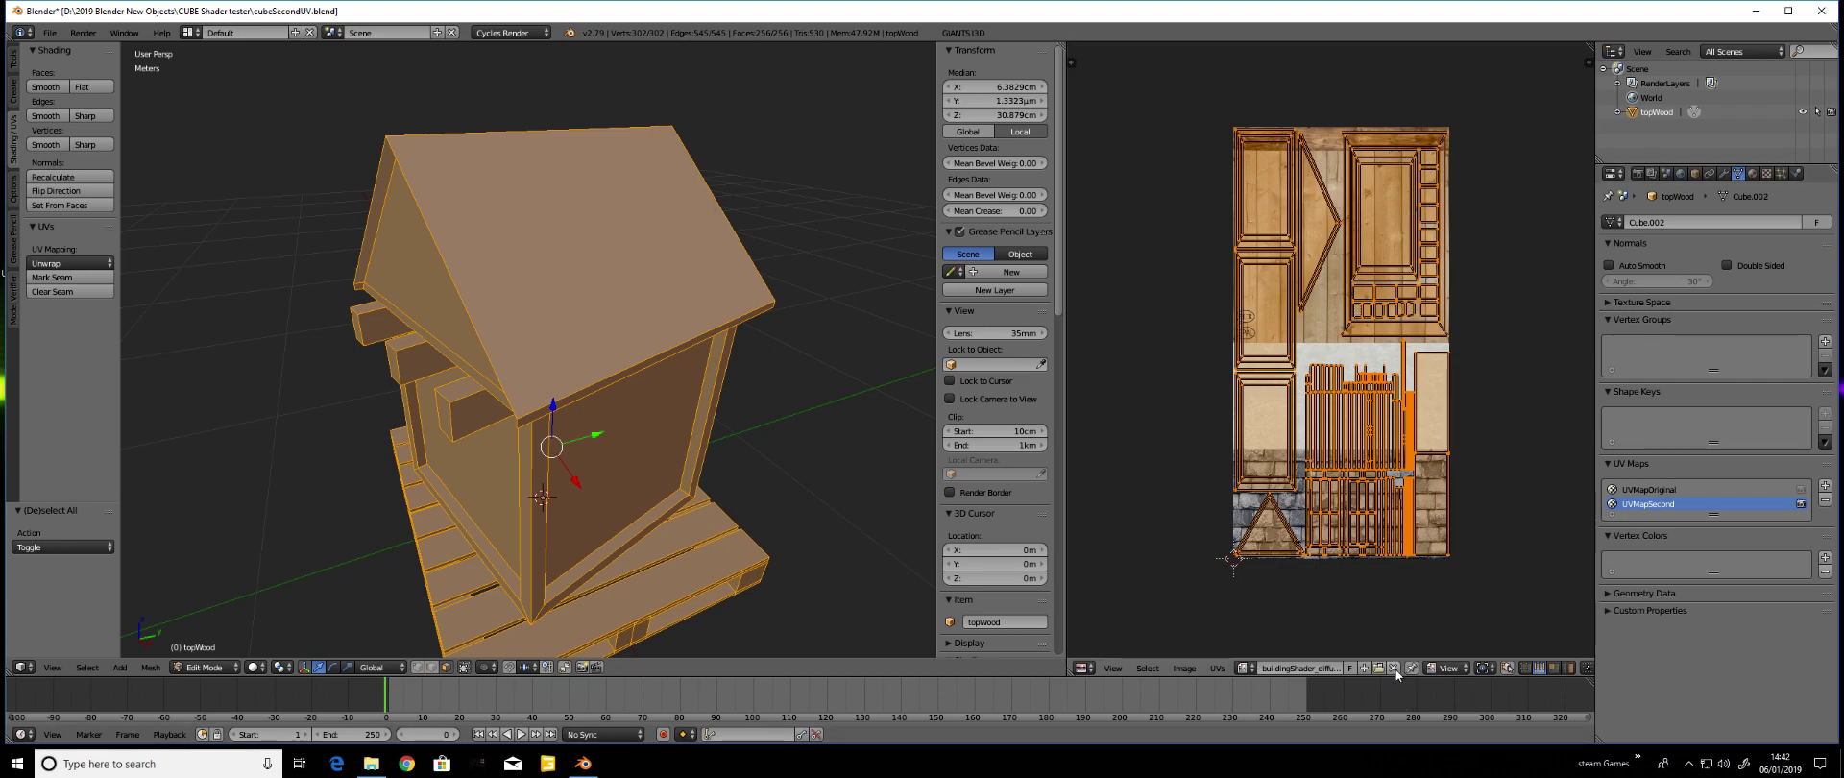
{"action": "left_click", "coordinate": [1654, 490]}
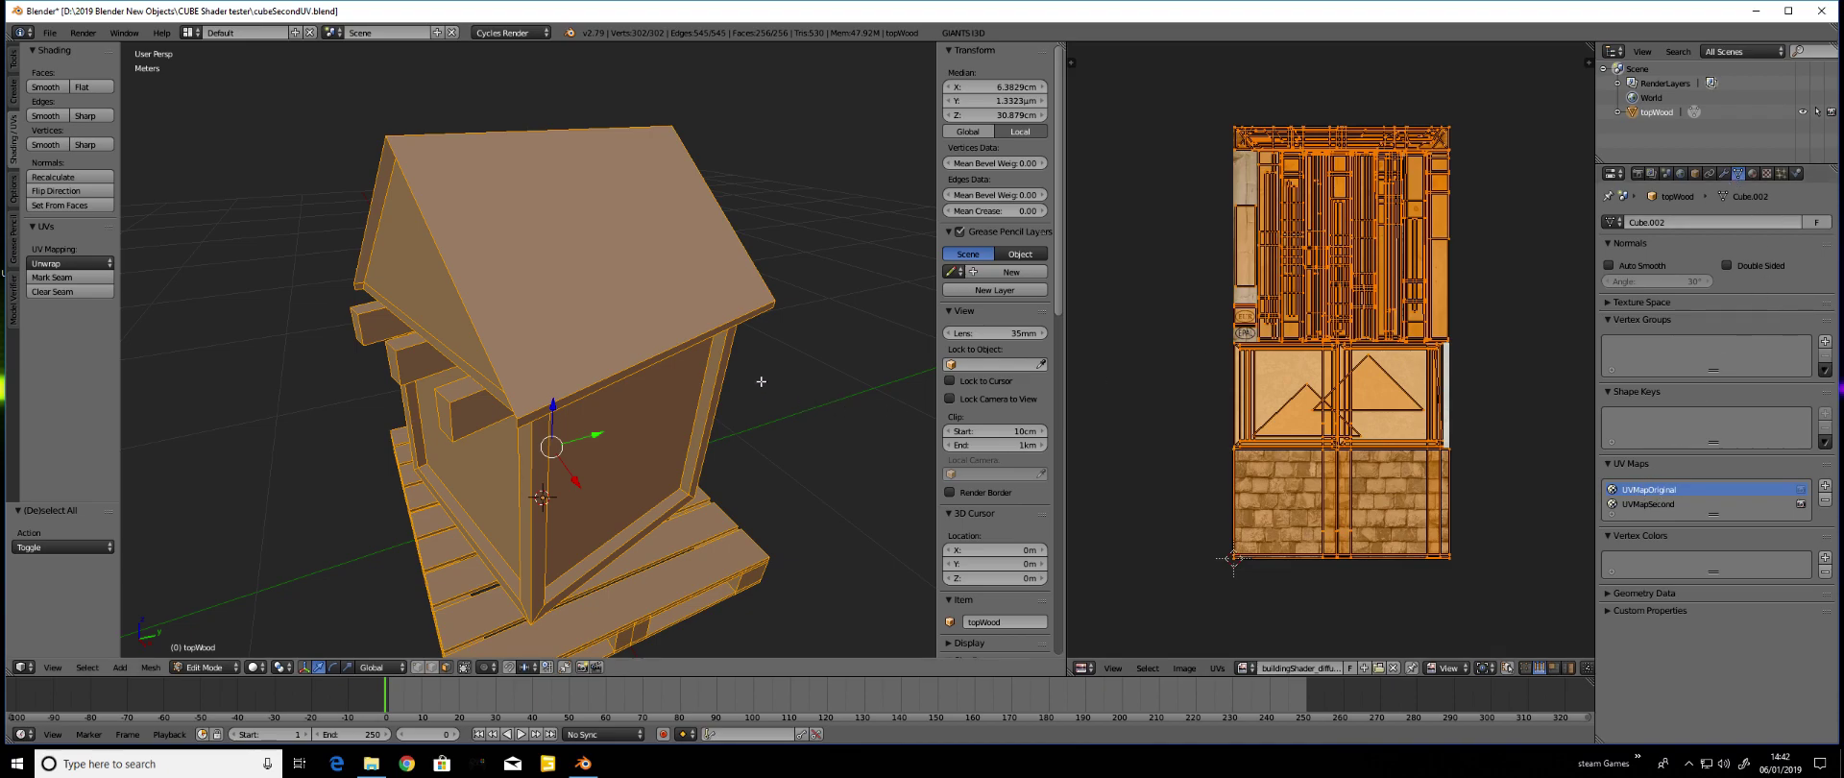
{"action": "key", "text": "Tab"}
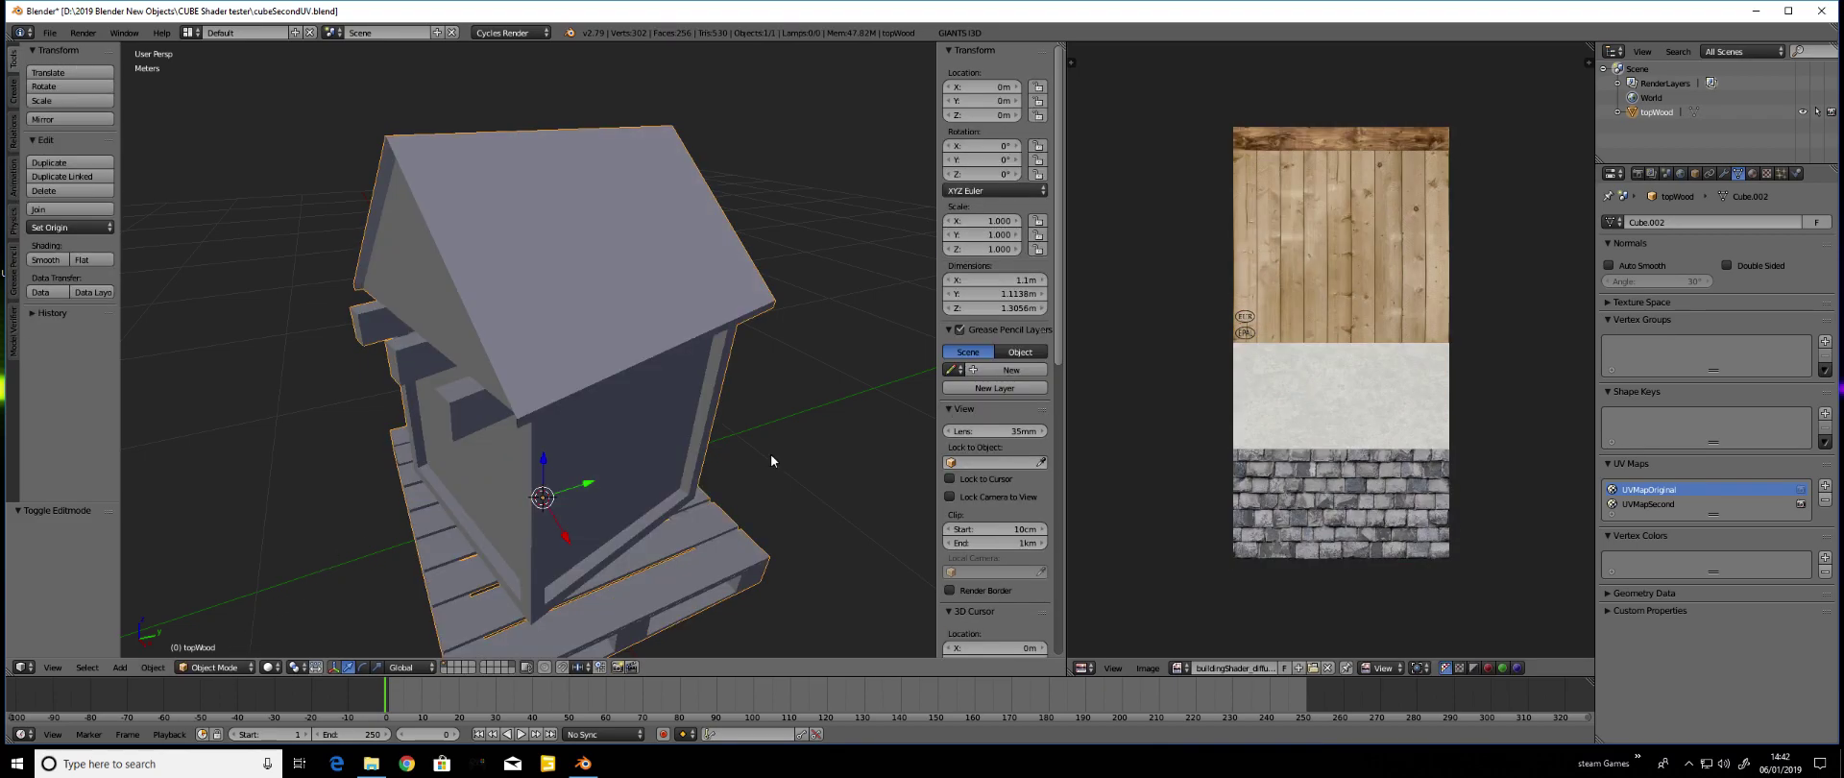
Create a new material on the birdhouse and name it buildingShader
{"action": "left_click", "coordinate": [1753, 174]}
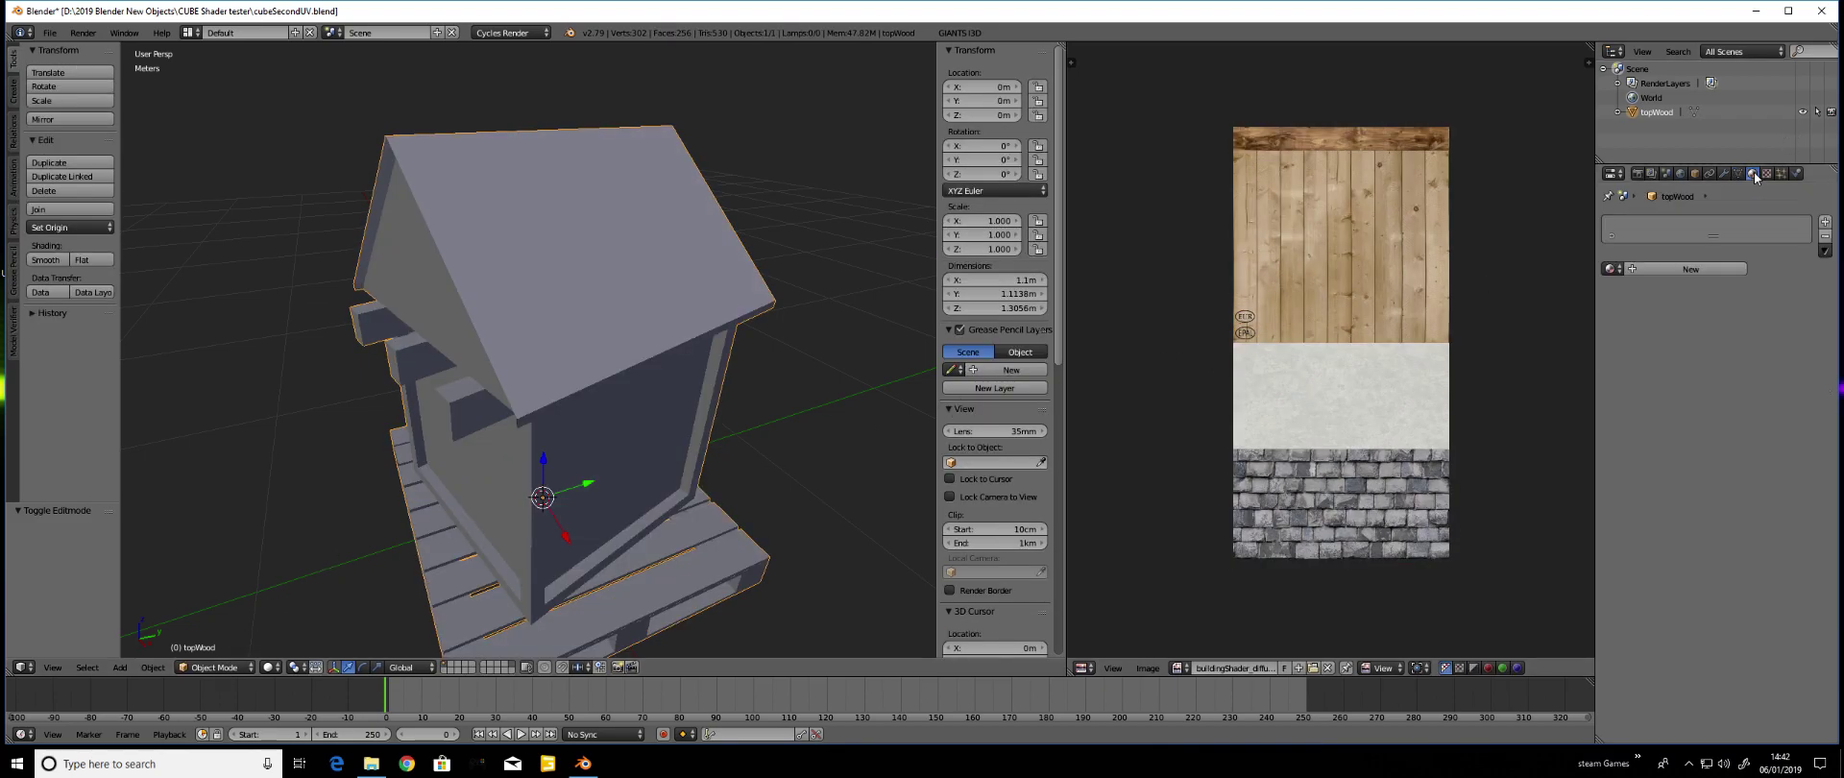
{"action": "left_click", "coordinate": [1679, 271]}
{"action": "left_click", "coordinate": [1681, 271]}
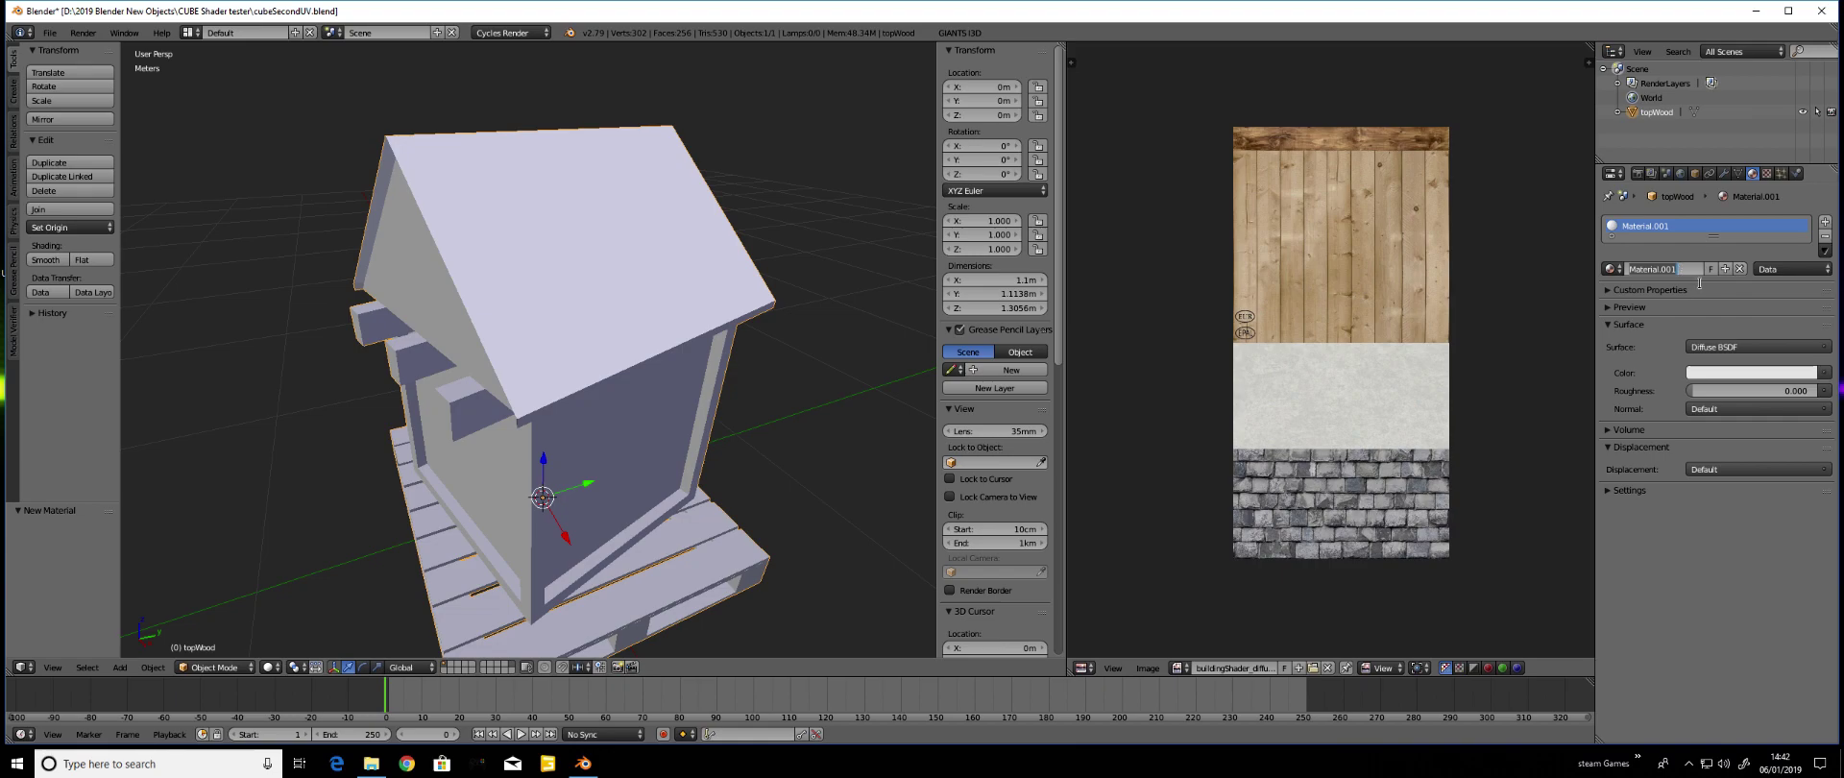
{"action": "type", "text": "buildingShader"}
{"action": "key", "text": "Return"}
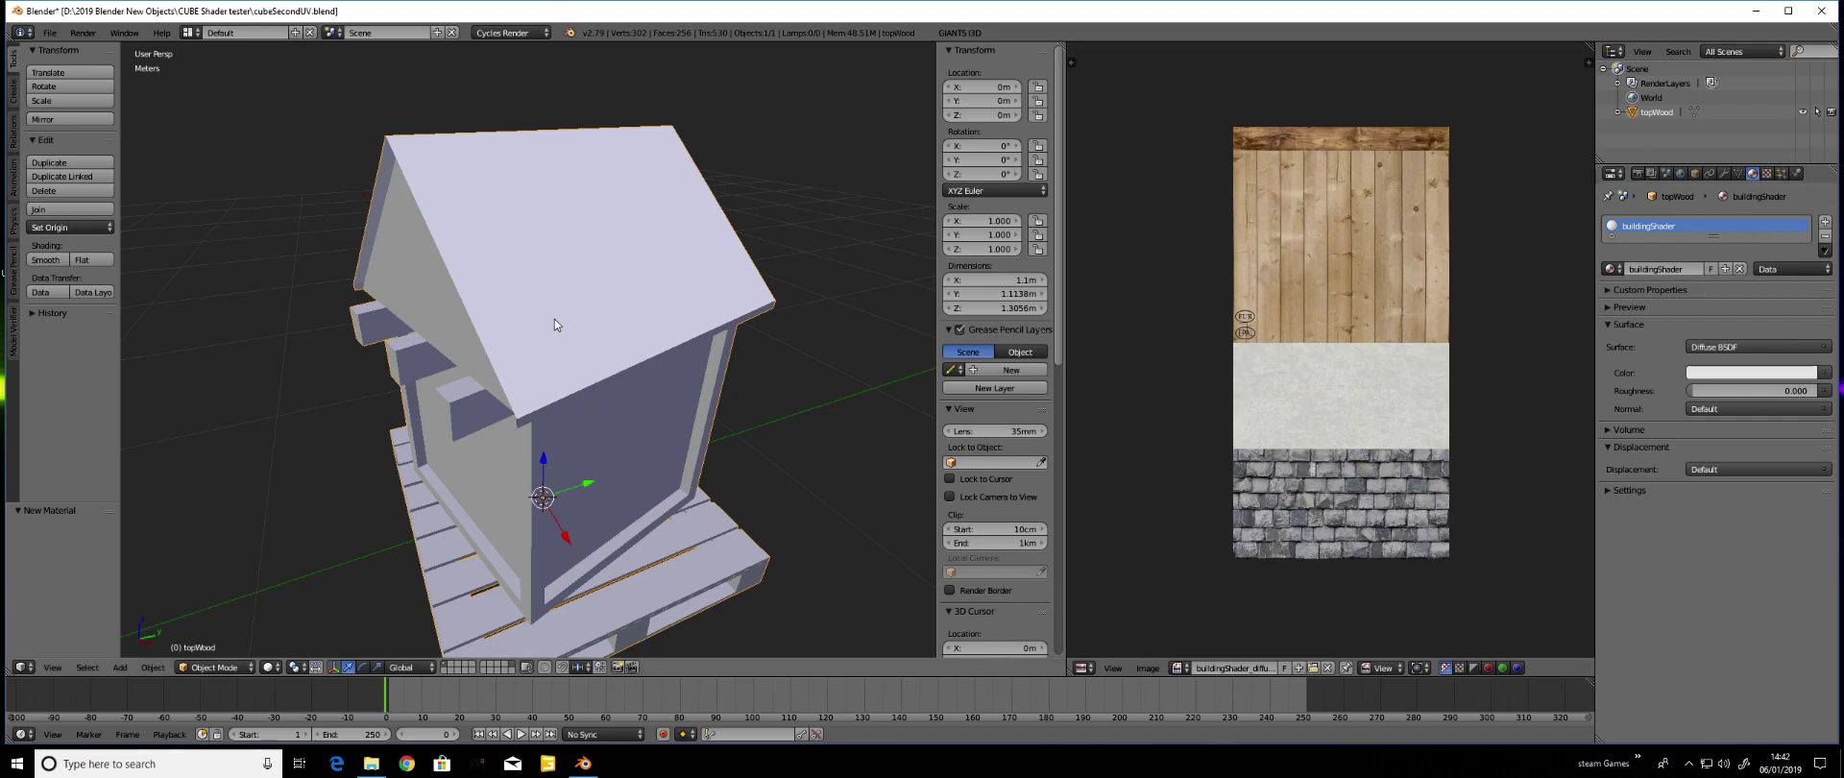
{"action": "middle_click_drag", "start_coordinate": [514, 314], "coordinate": [529, 338]}
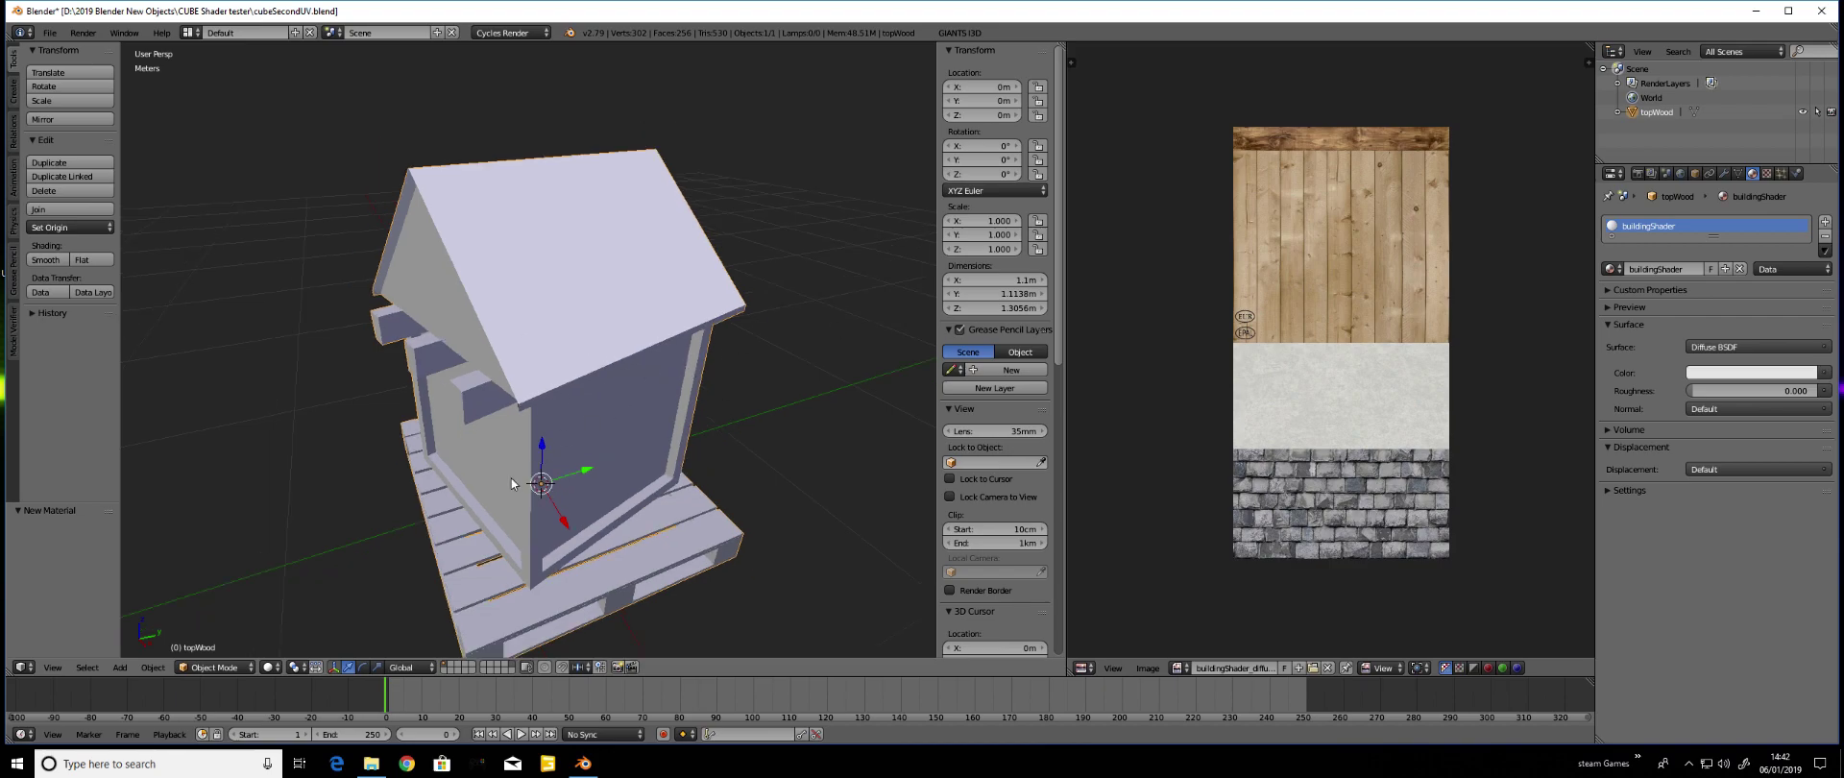
Add an Edge Split modifier to the birdhouse and apply it
{"action": "left_click", "coordinate": [1723, 175]}
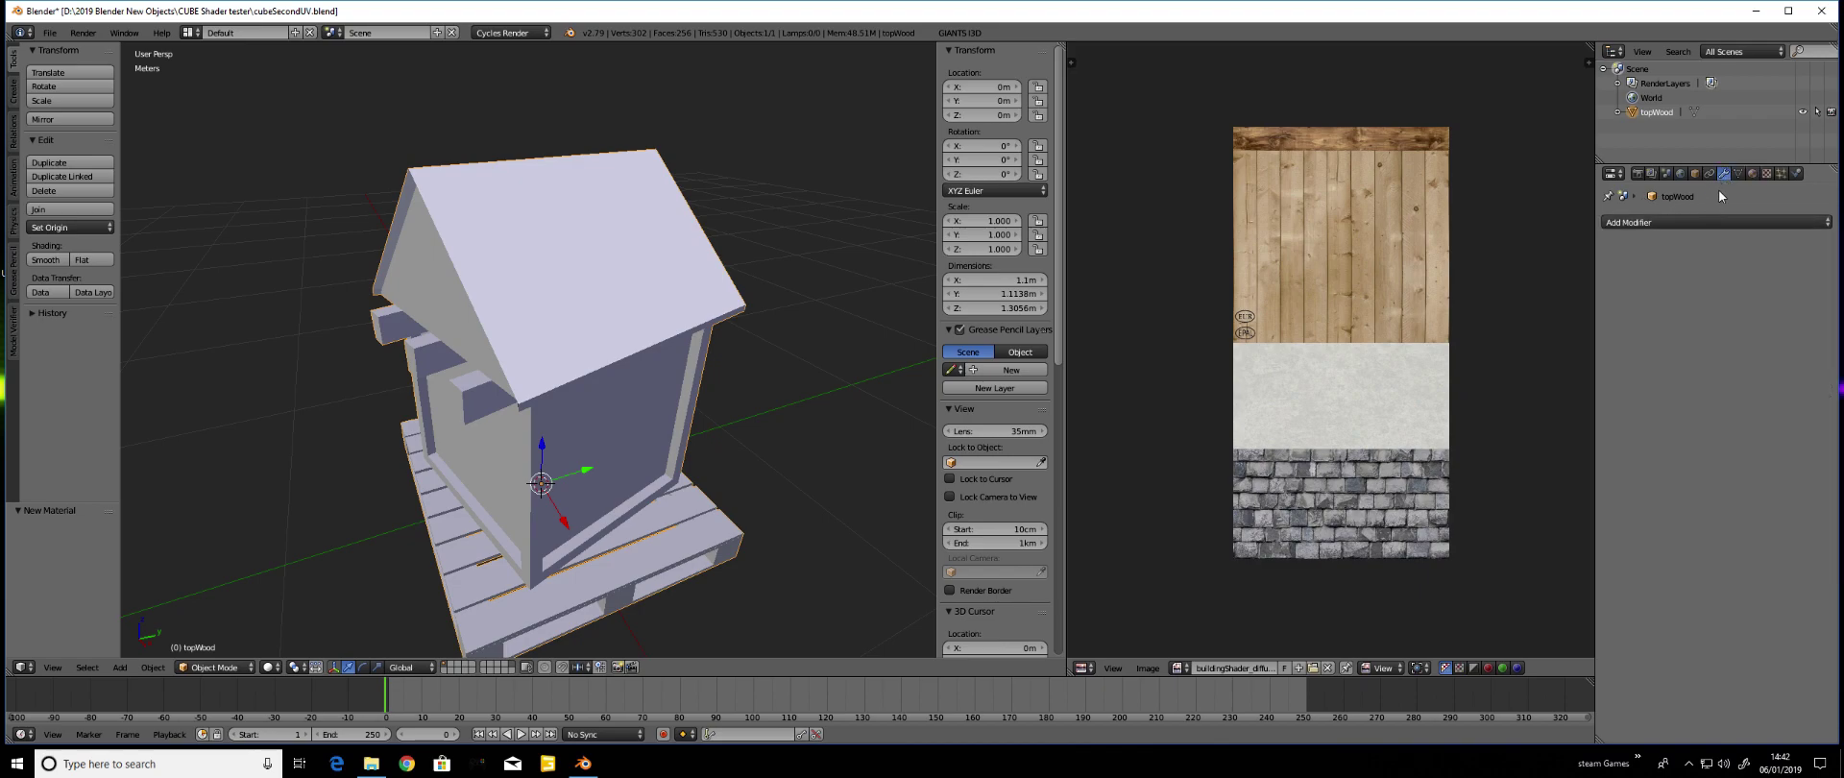
{"action": "left_click", "coordinate": [1674, 217]}
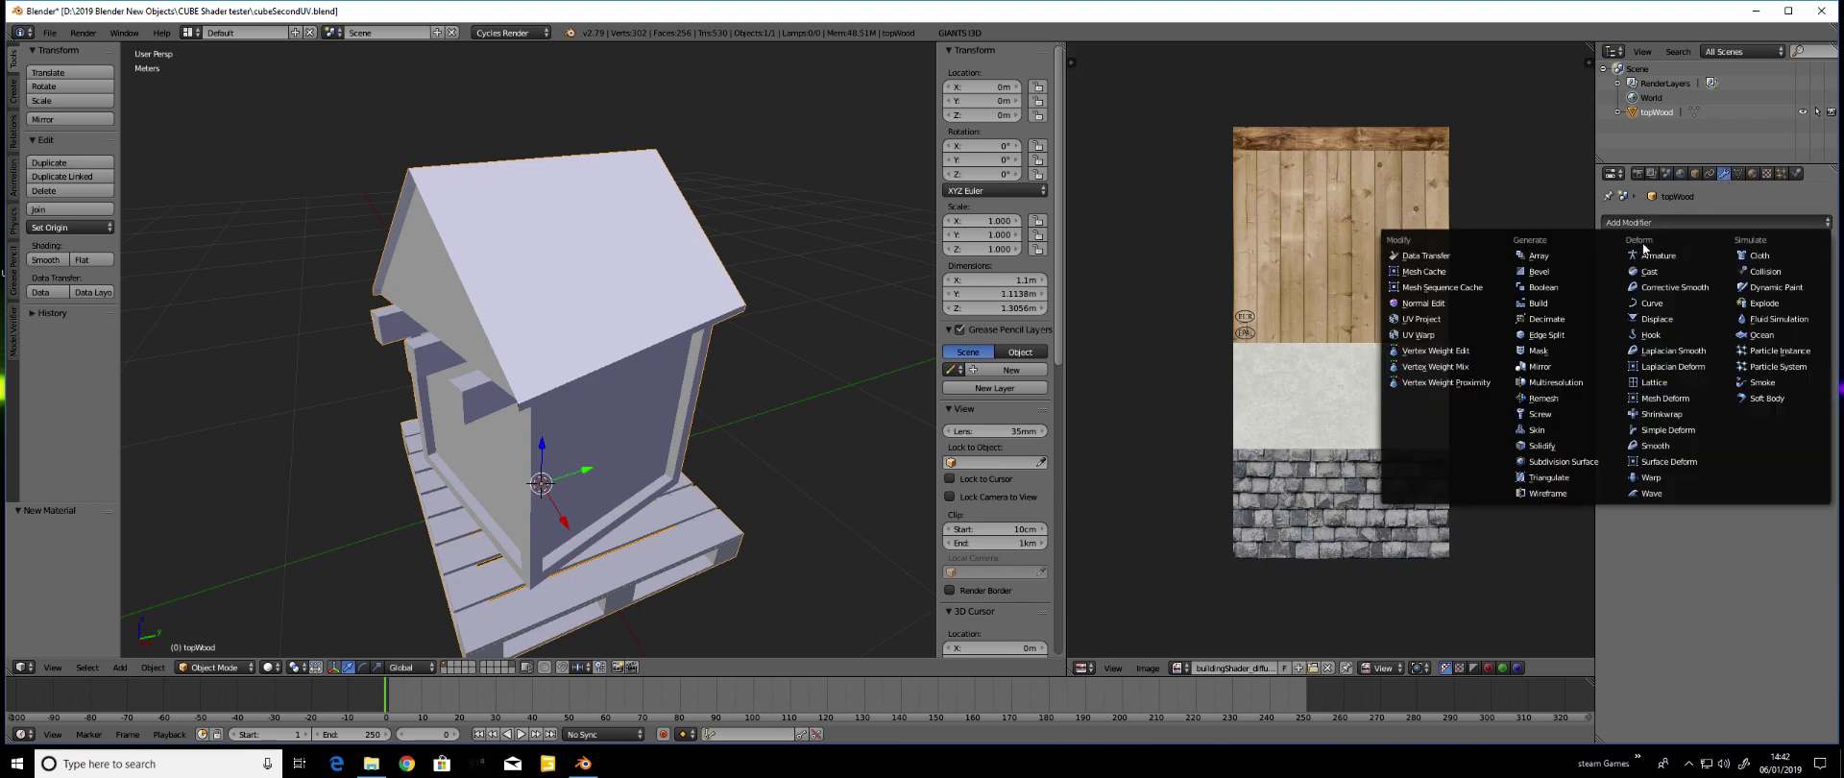
{"action": "left_click", "coordinate": [1554, 334]}
{"action": "left_click", "coordinate": [1671, 270]}
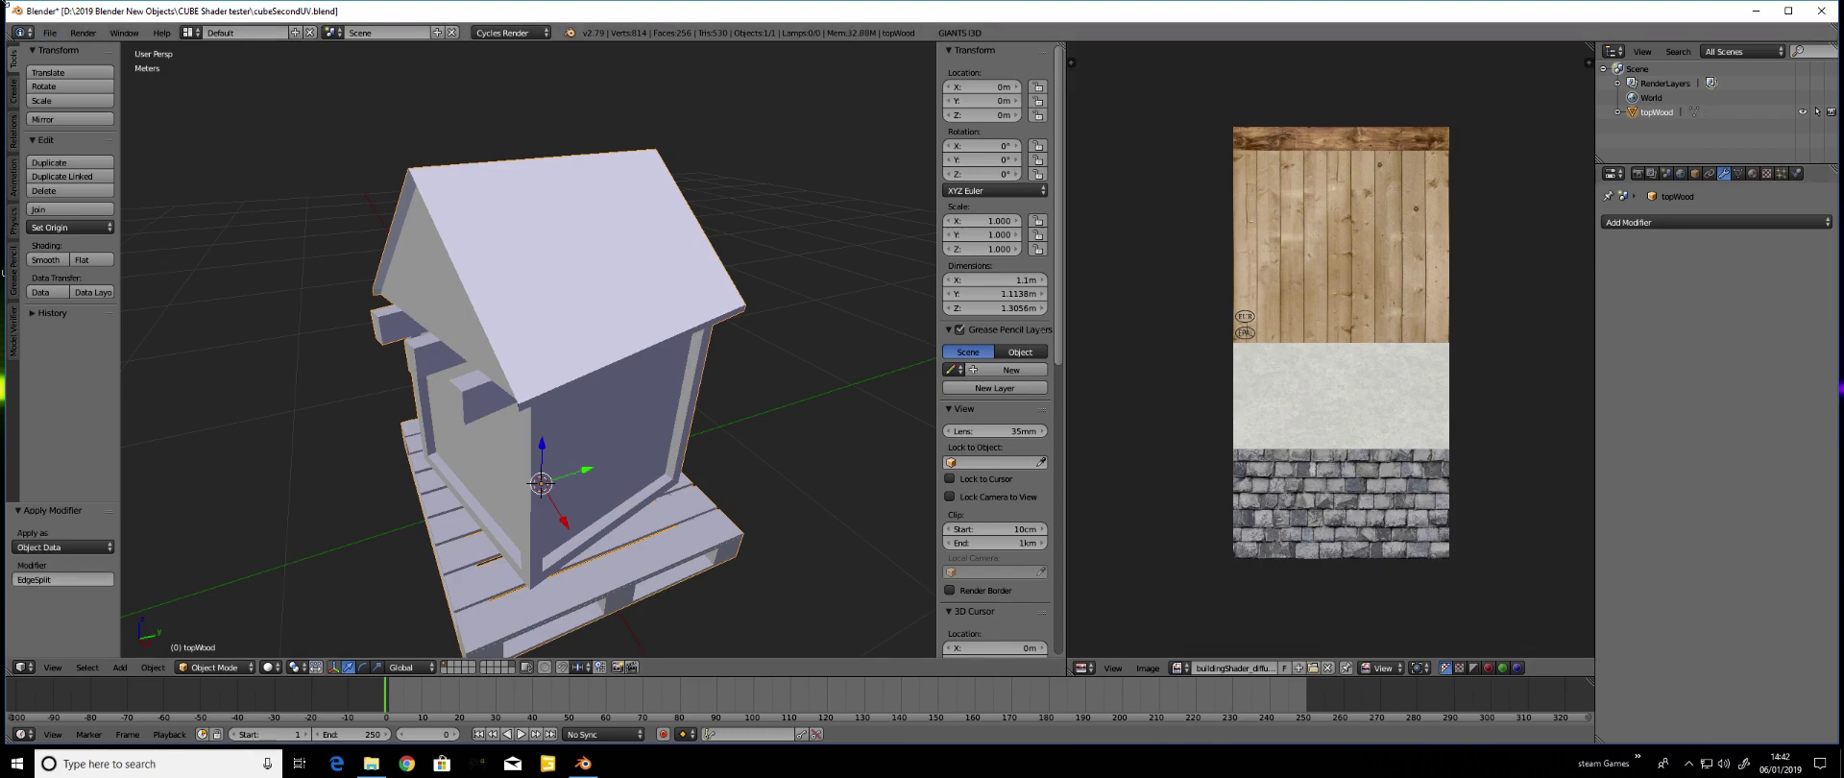
Export the birdhouse in GIANTS I3D format as cubeTest.i3d to the ShaderTesting folder on the Desktop
{"action": "left_click", "coordinate": [49, 33]}
{"action": "mouse_move", "coordinate": [87, 321]}
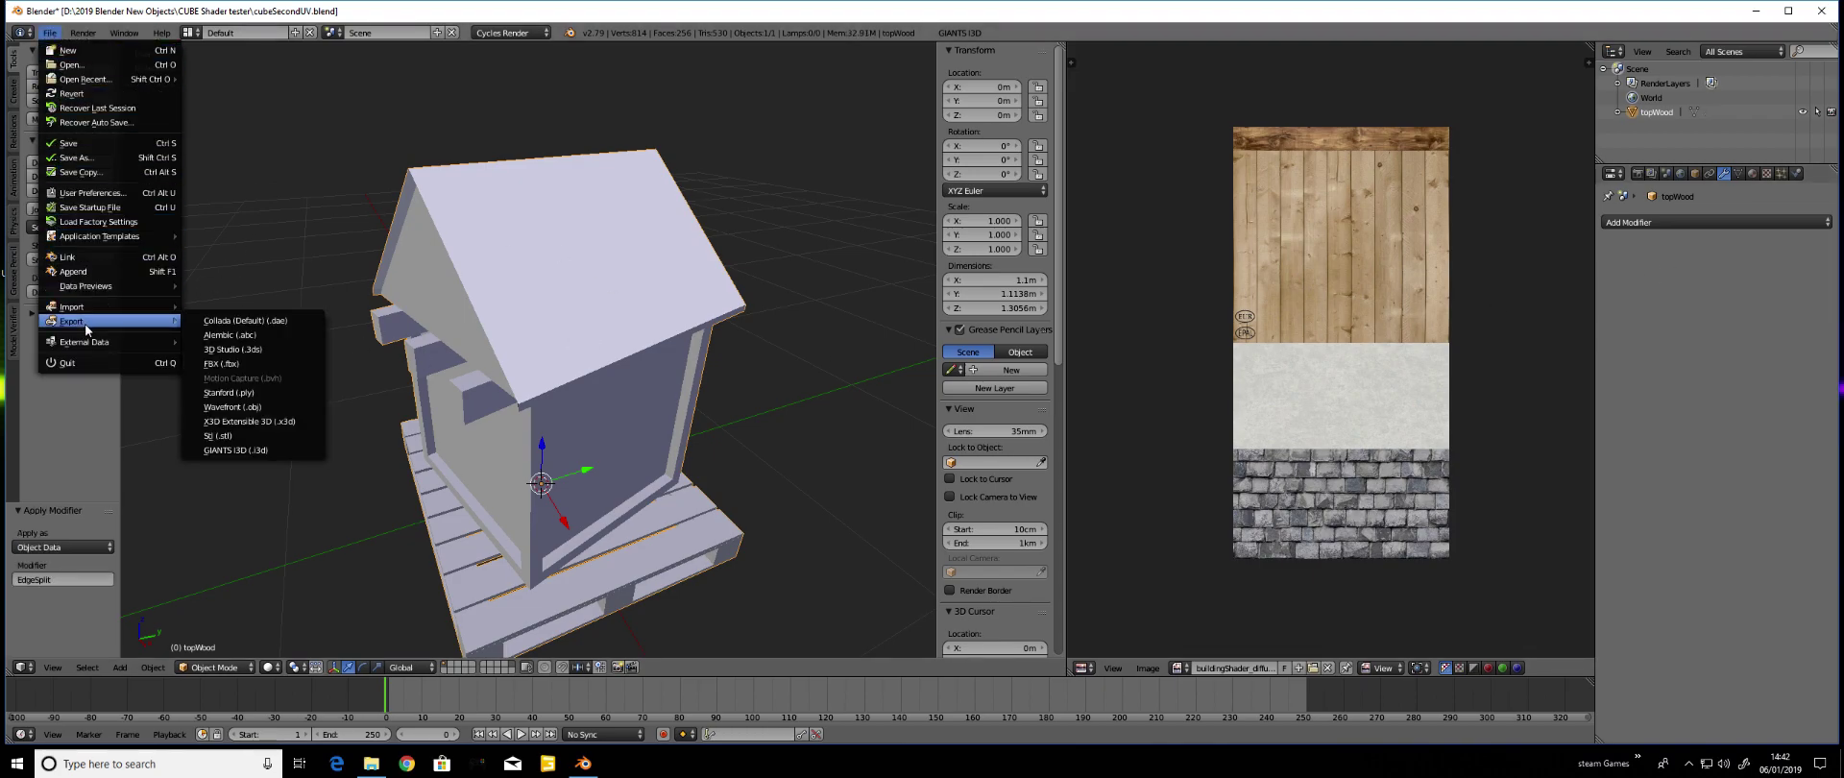
{"action": "left_click", "coordinate": [245, 447]}
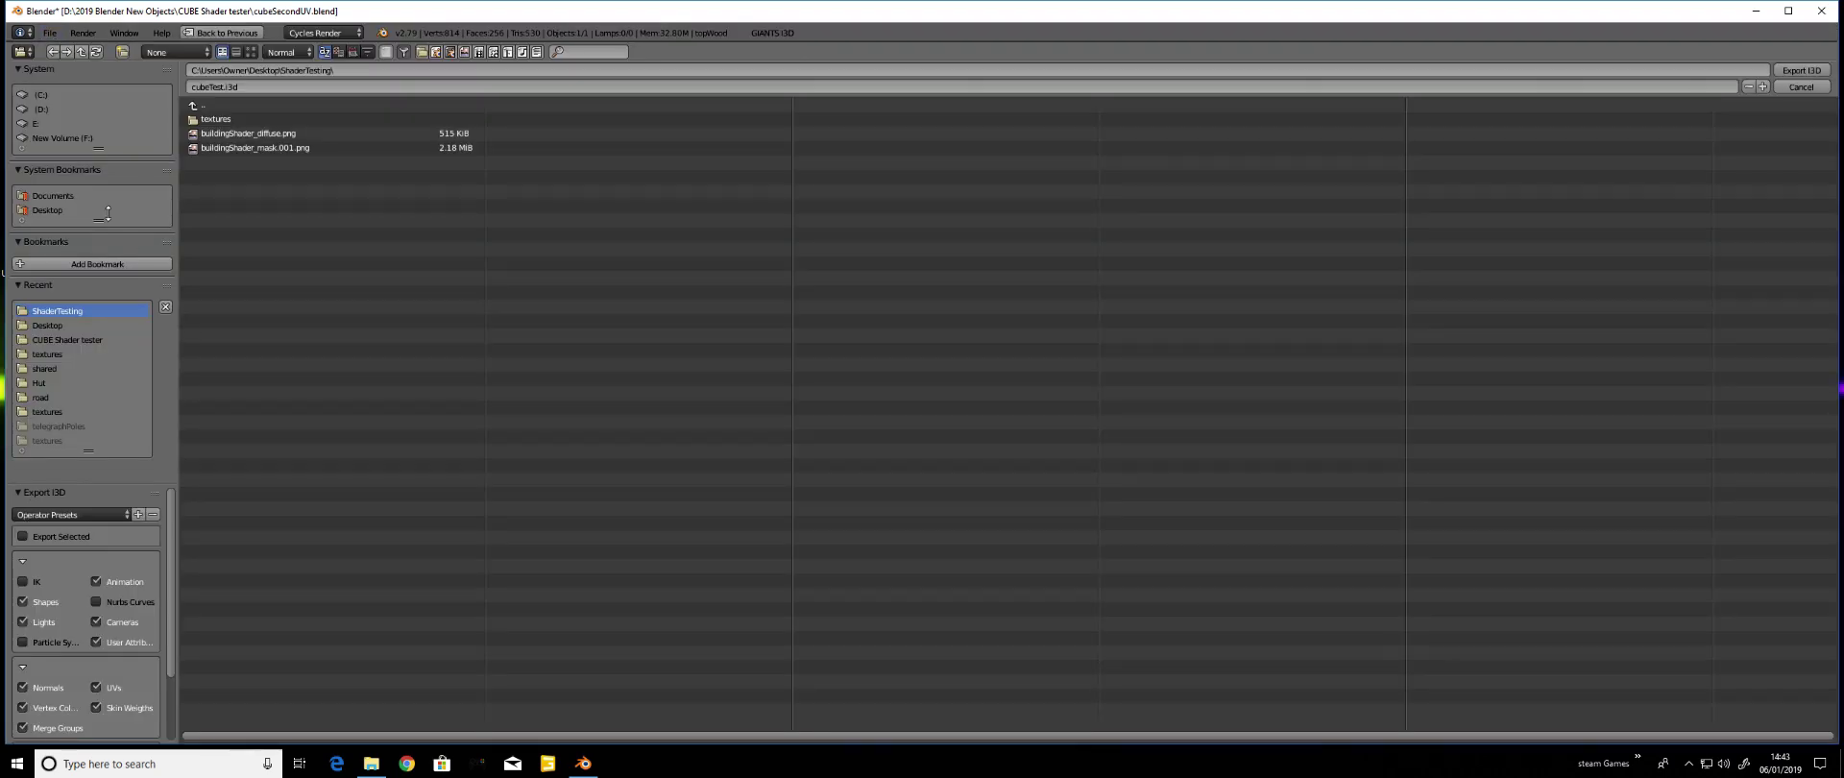
{"action": "left_click", "coordinate": [48, 210]}
{"action": "left_click", "coordinate": [236, 545]}
{"action": "left_click", "coordinate": [1798, 73]}
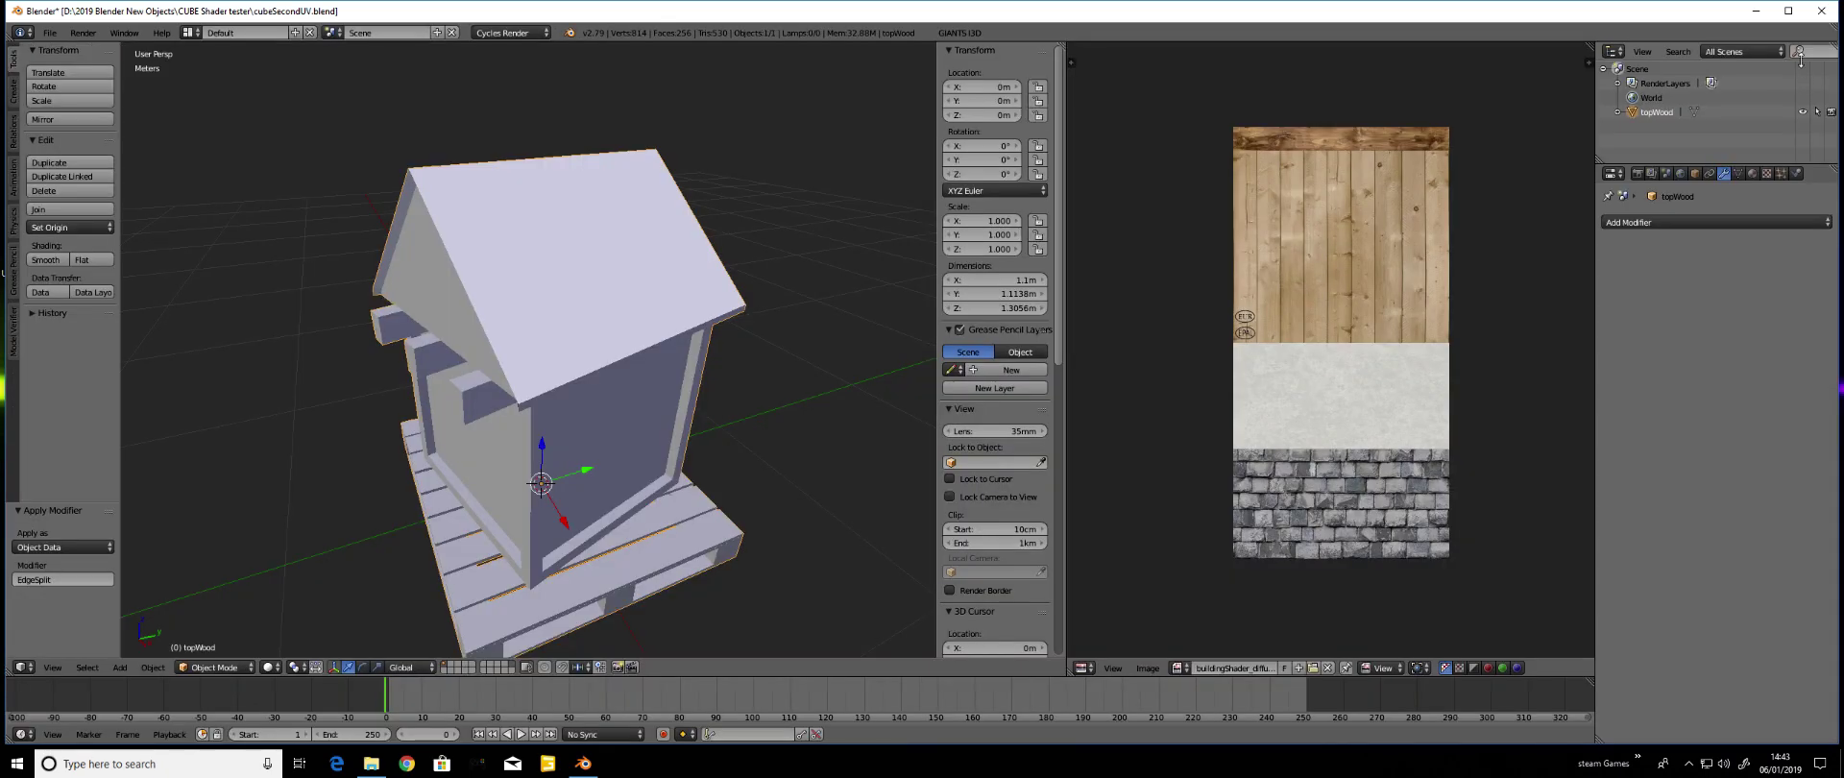
Minimise Blender and check the exported cubeTest.i3d and the contents of the textures folder in File Explorer
{"action": "left_click", "coordinate": [1756, 14]}
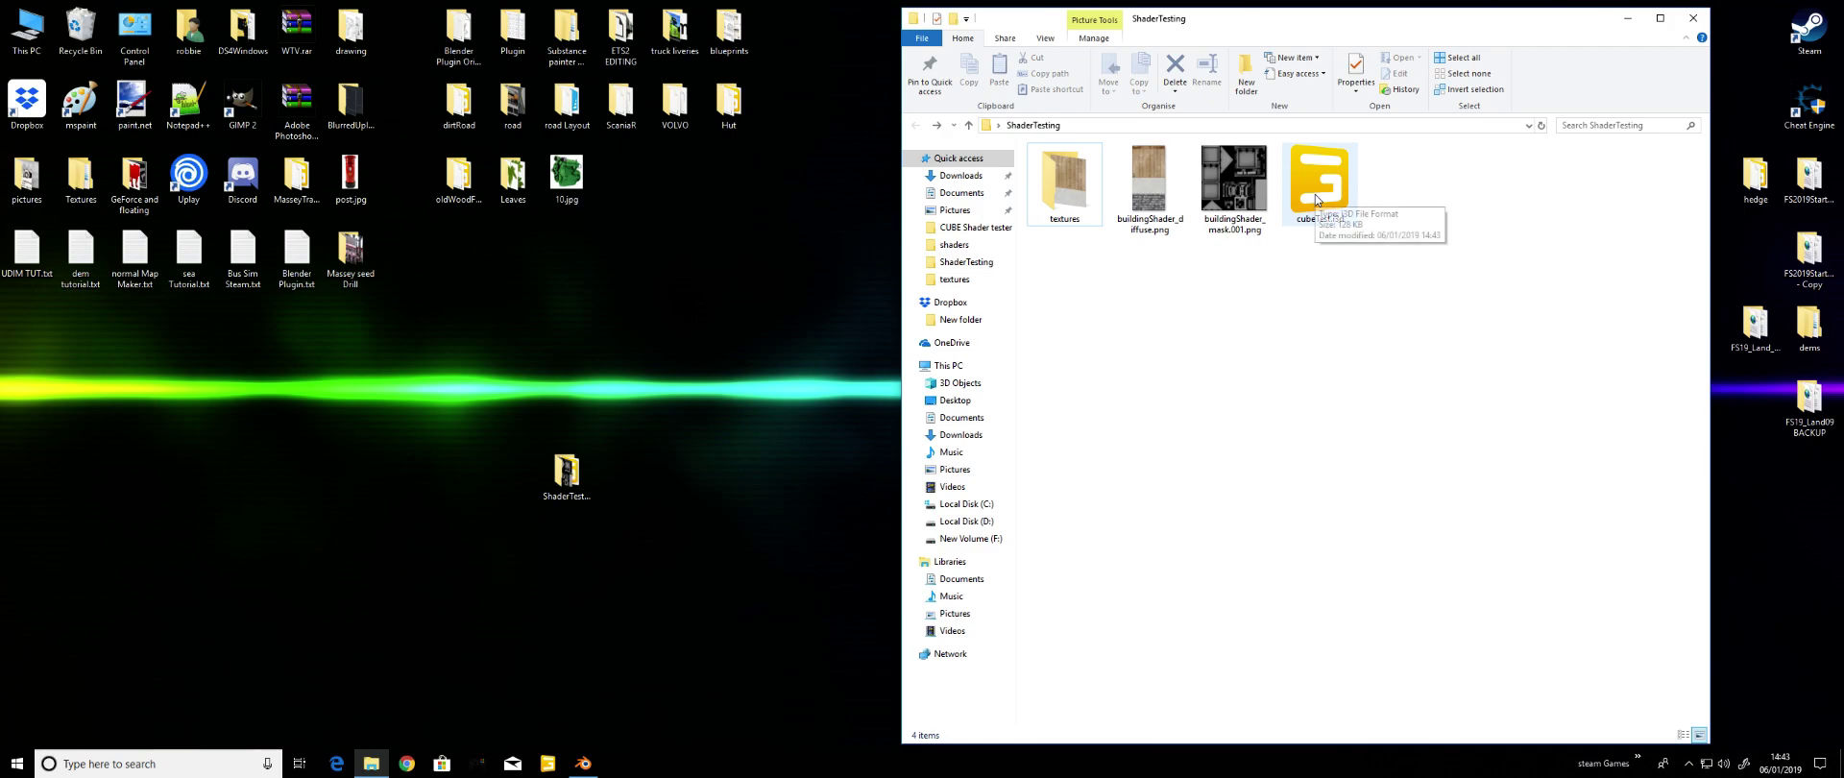
{"action": "double_click", "coordinate": [1082, 202]}
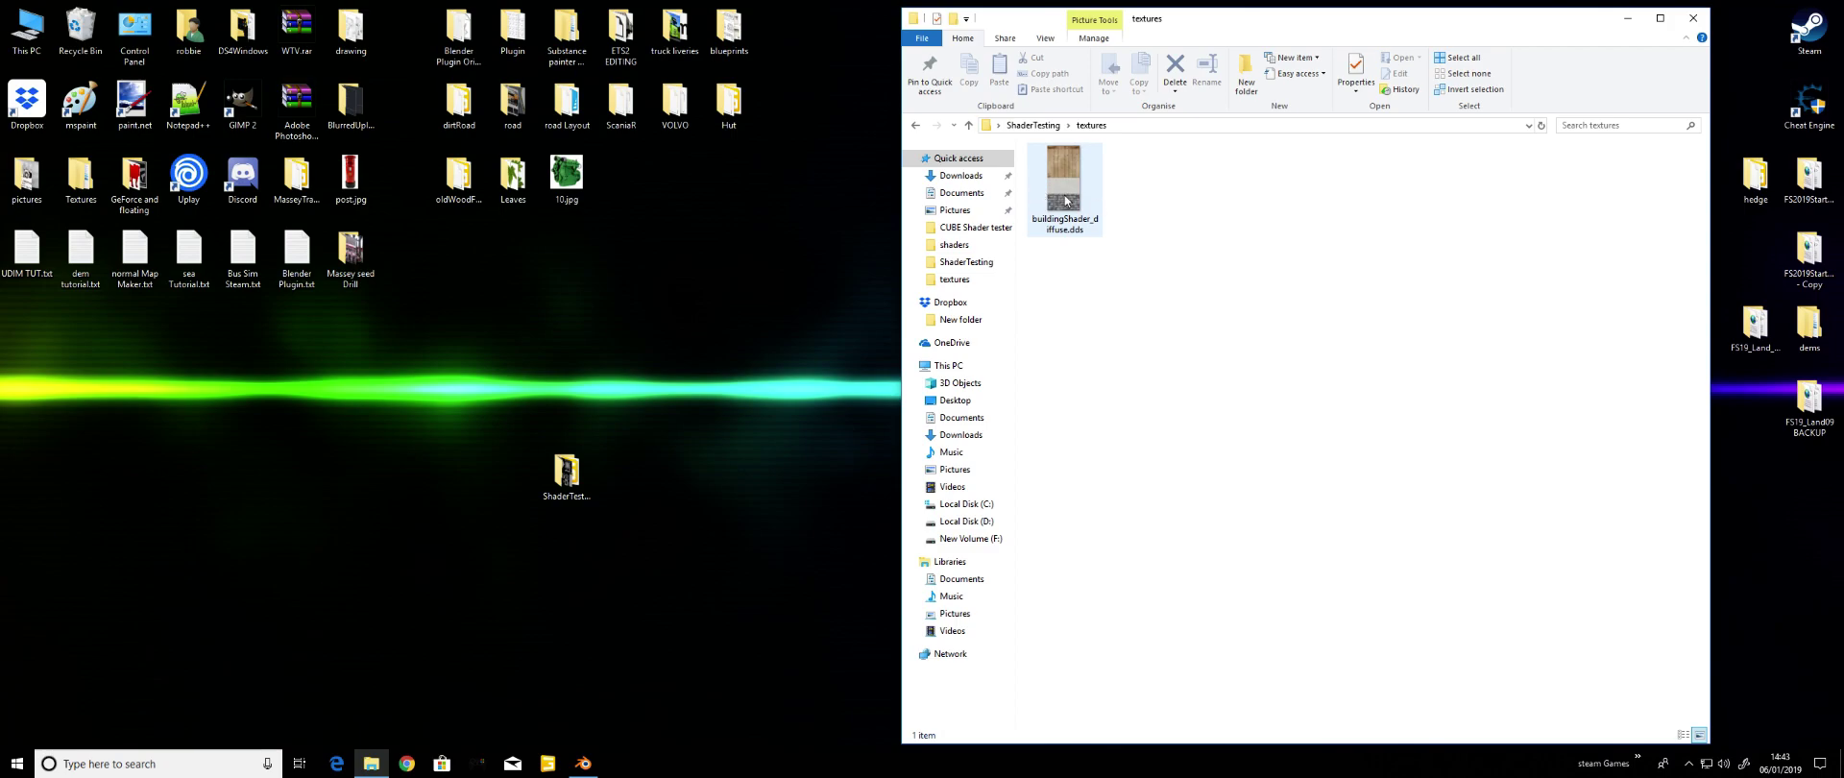
{"action": "left_click", "coordinate": [918, 128]}
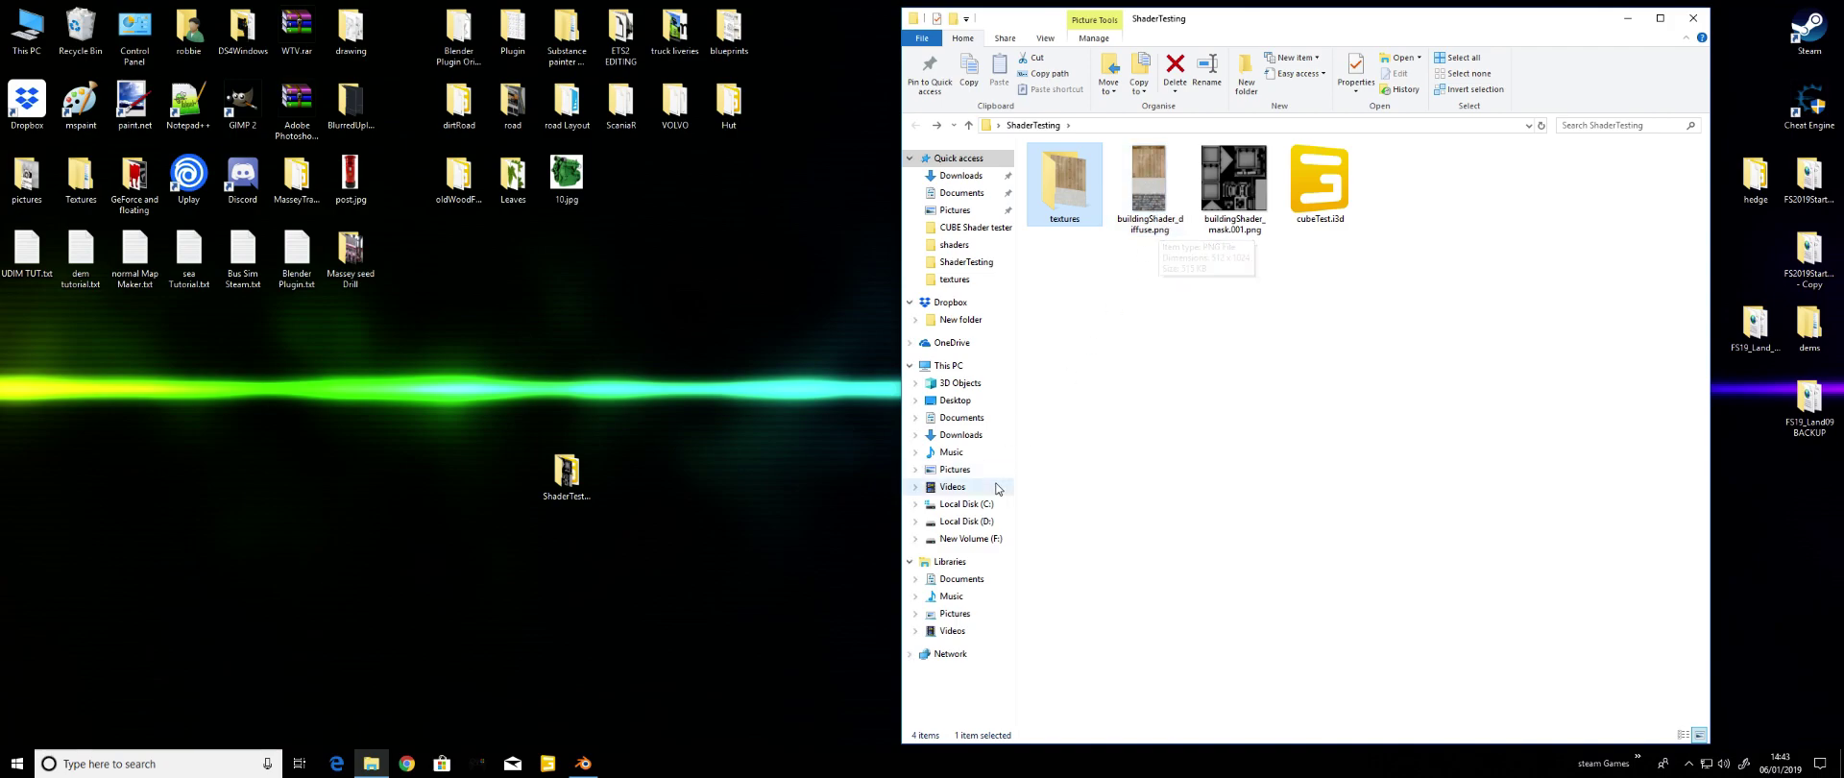
{"action": "left_click", "coordinate": [528, 722]}
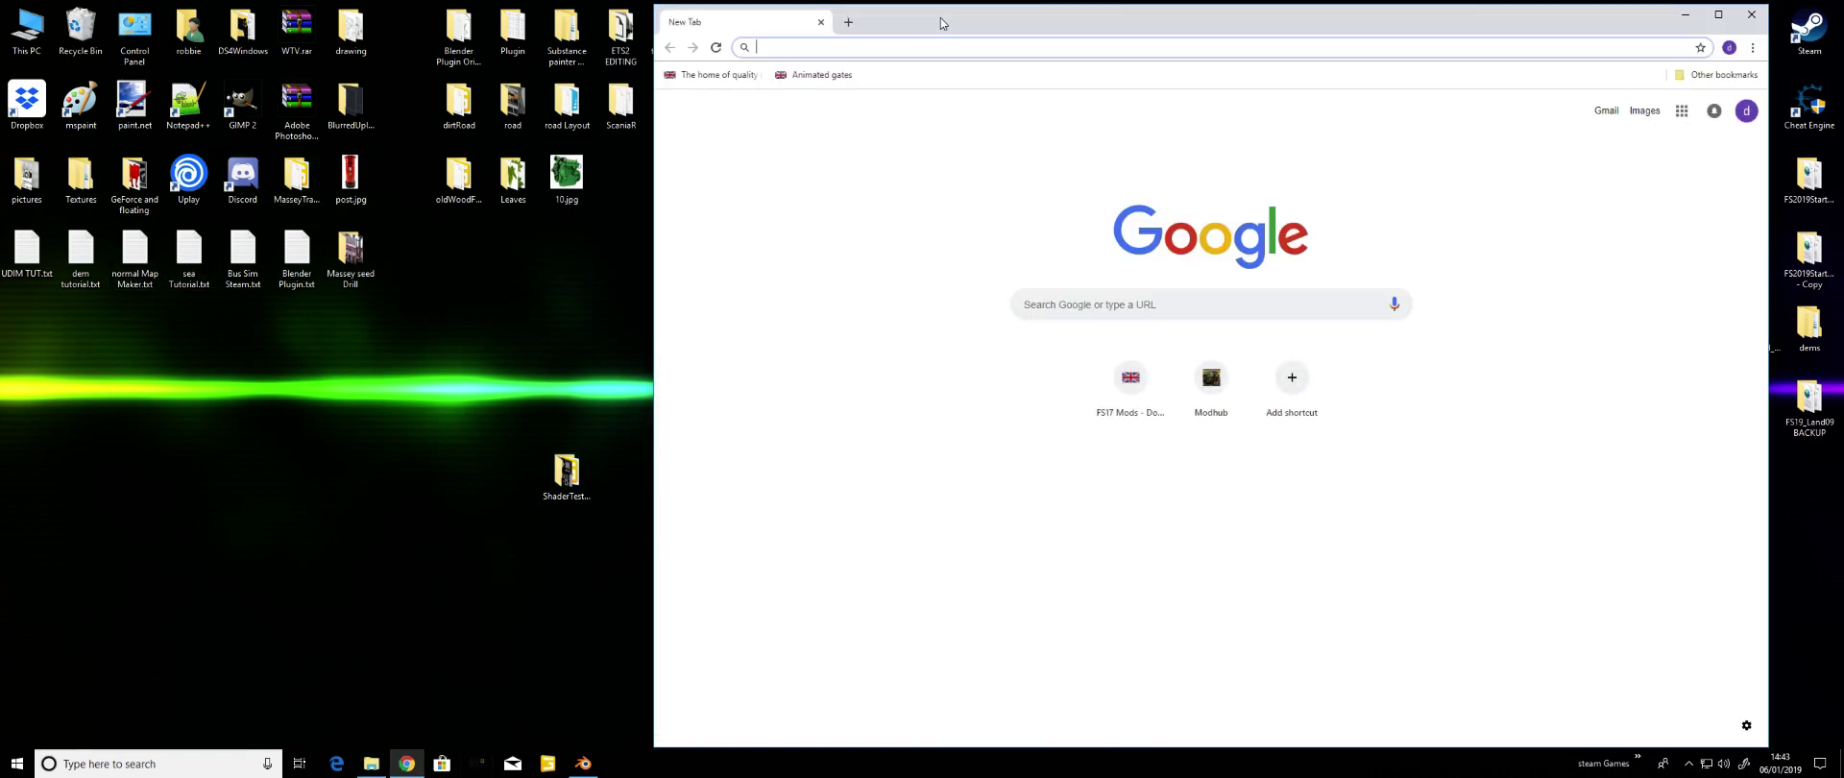
{"action": "type", "text": "http://www.smart-page.net/smartnormal/"}
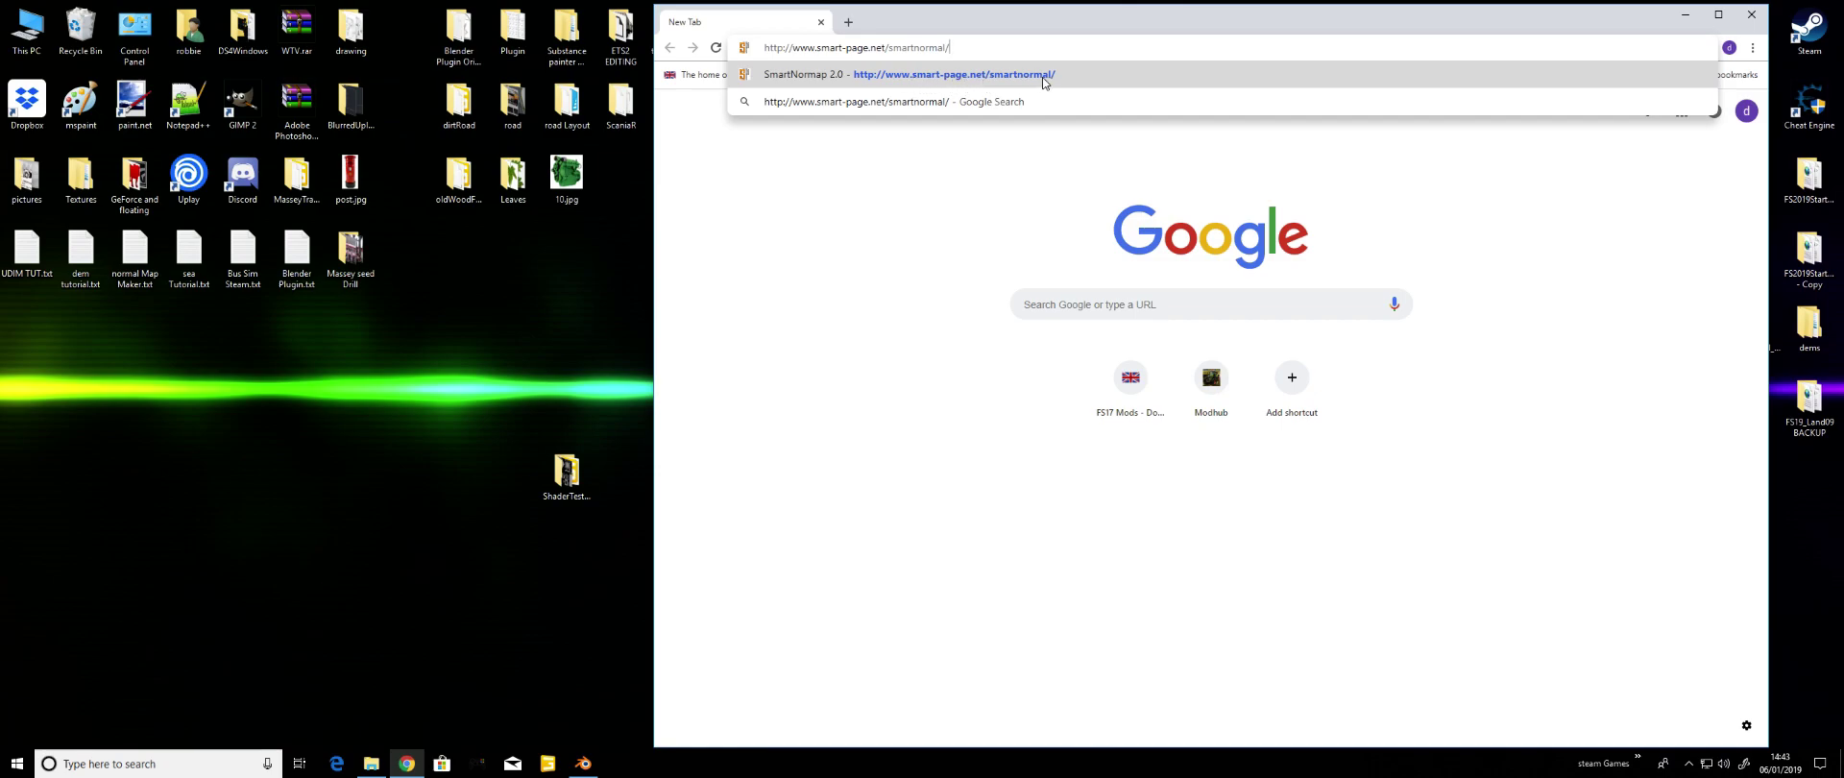
{"action": "left_click", "coordinate": [1161, 85]}
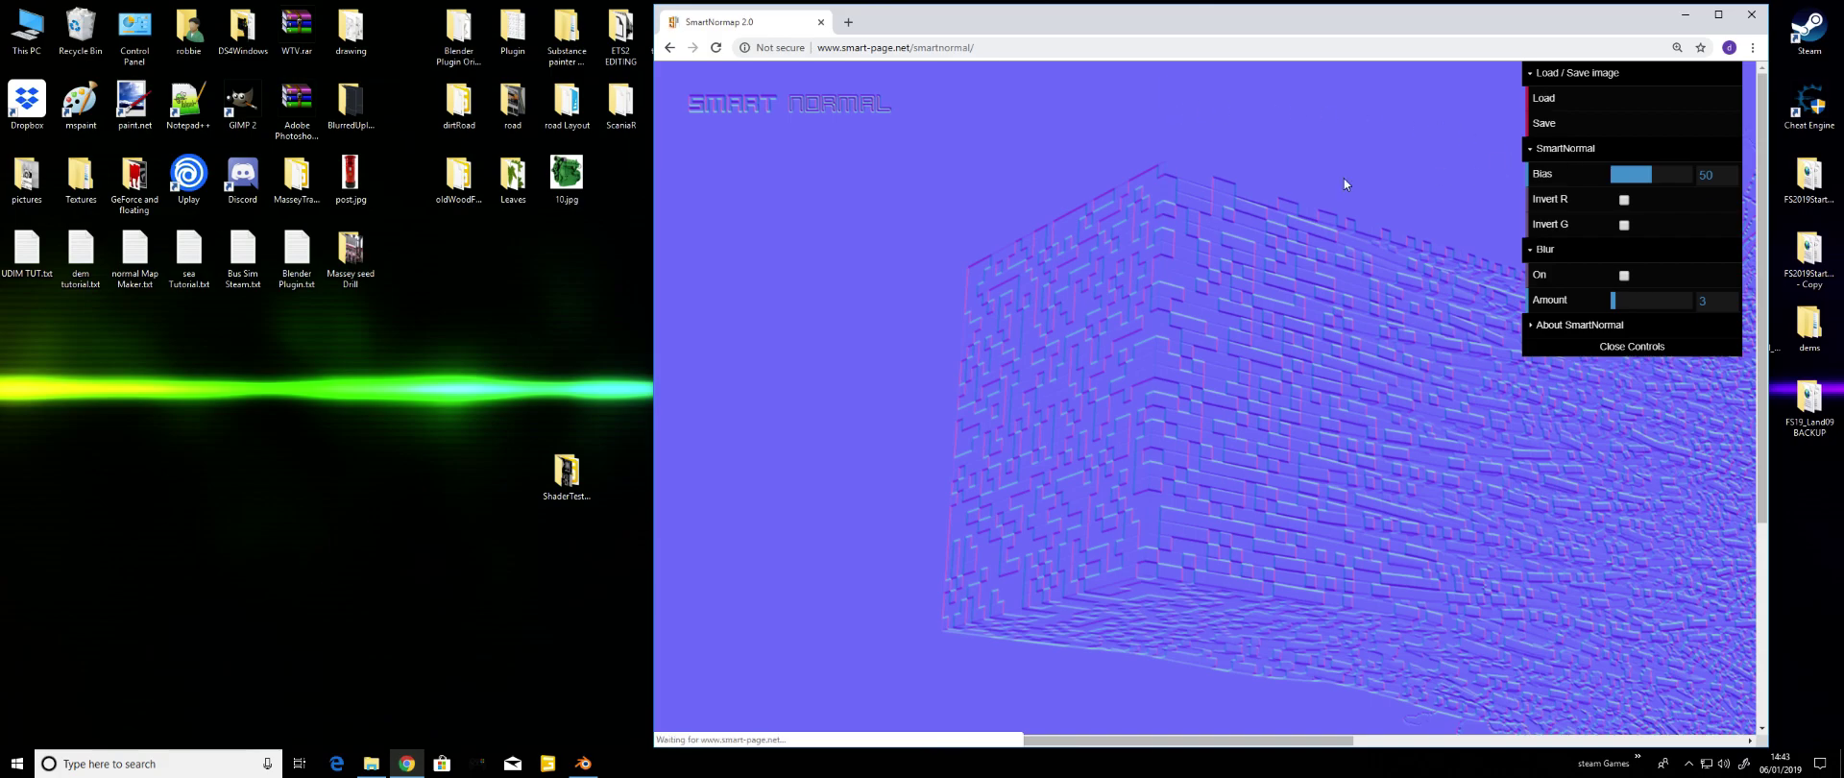
{"action": "left_click", "coordinate": [1558, 98]}
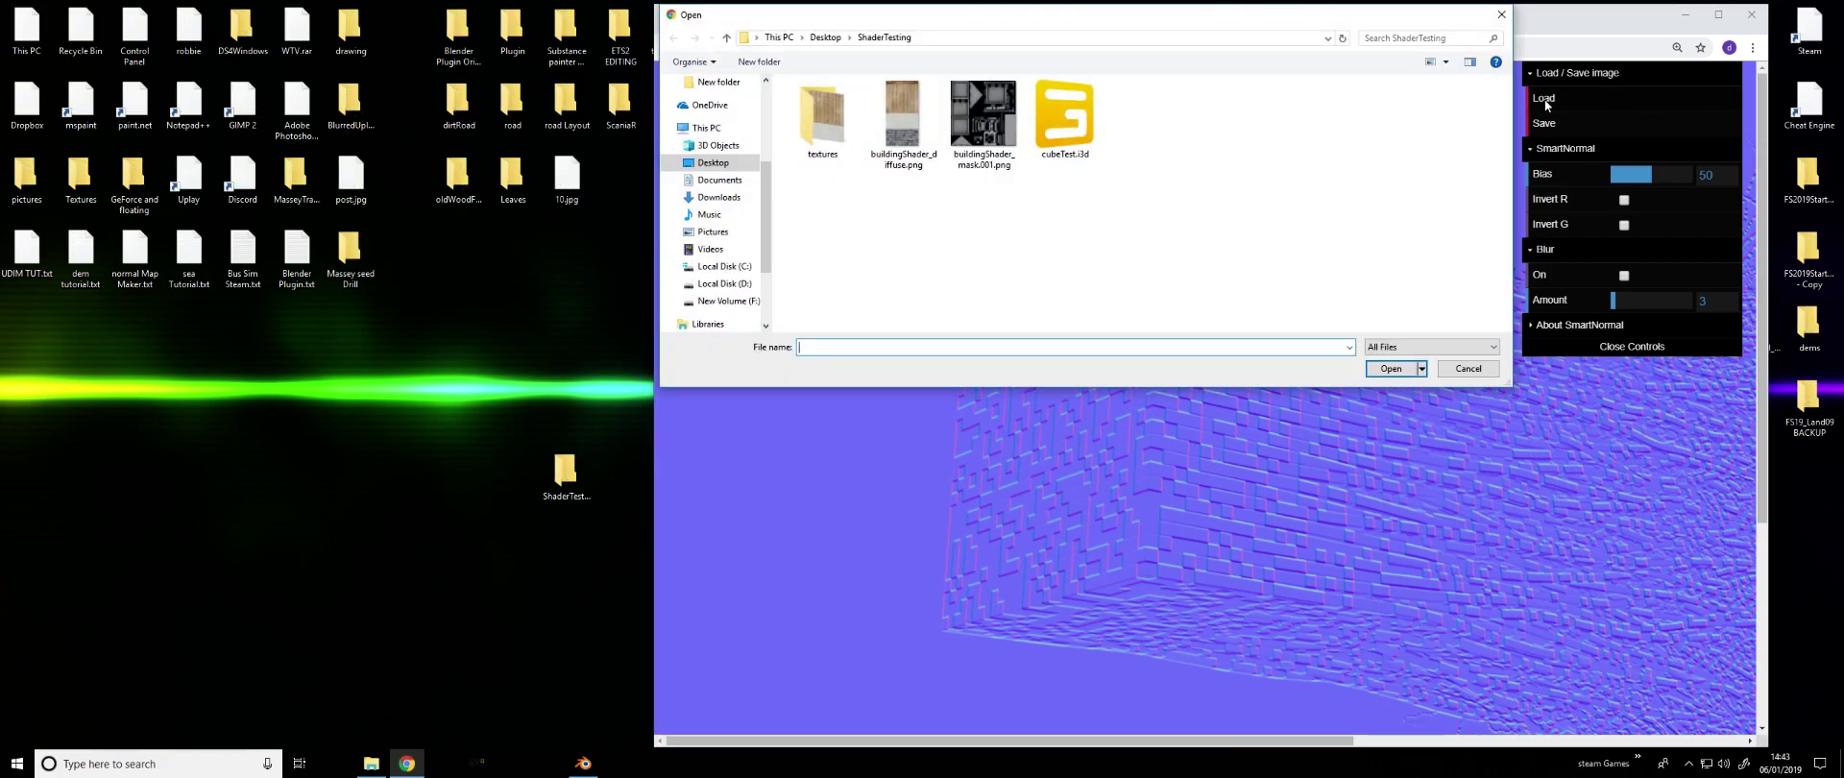
{"action": "double_click", "coordinate": [919, 160]}
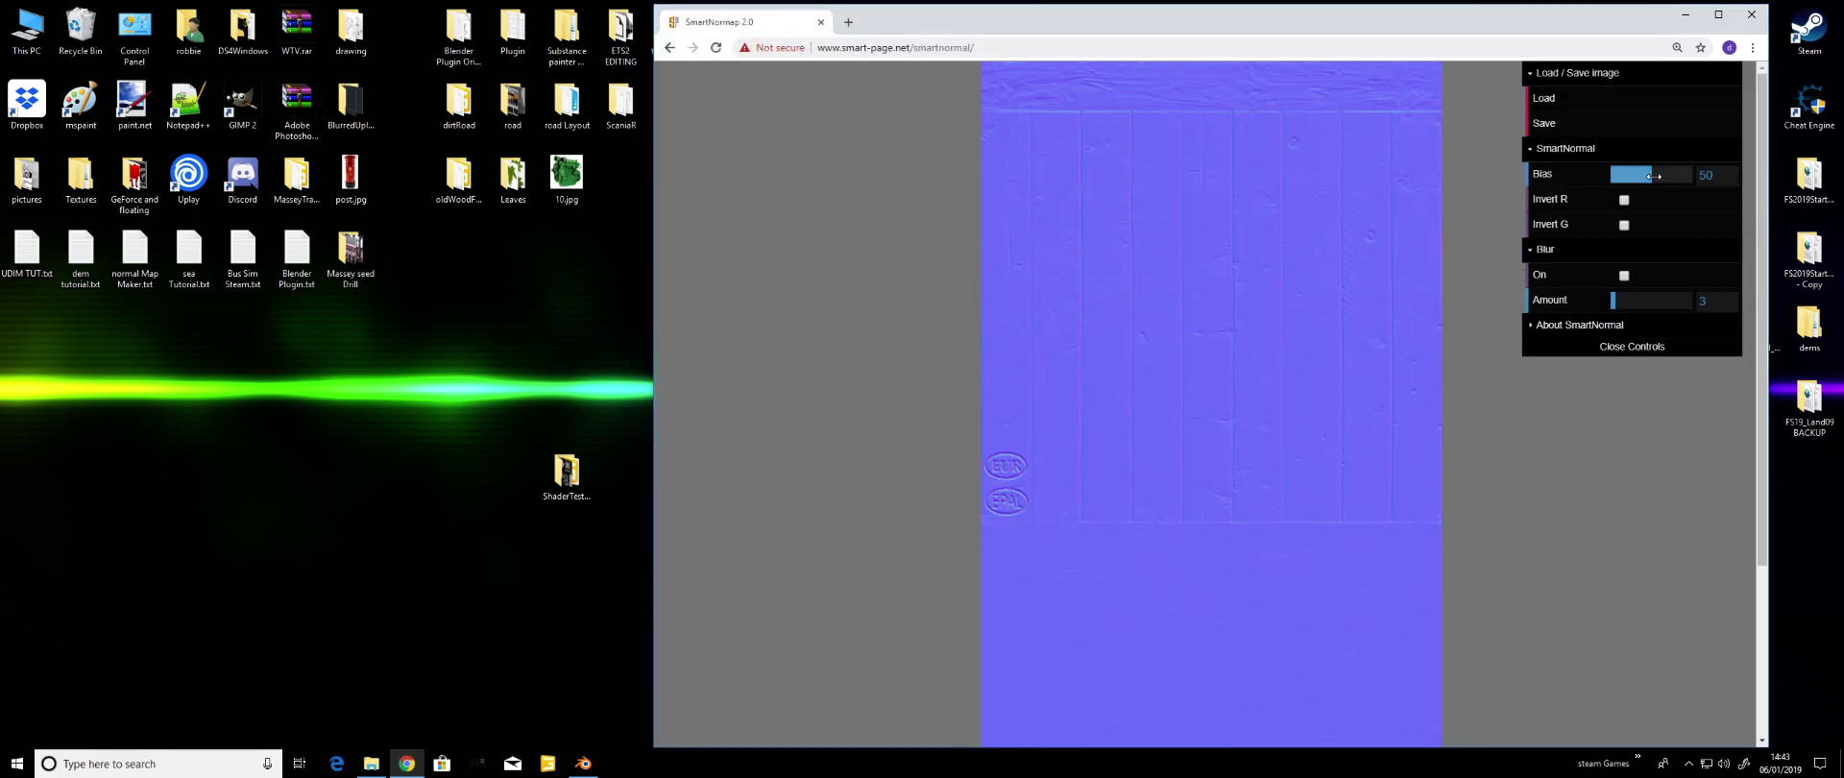
Adjust the normal map's Bias, generate the output image, save it to the desktop, and close the browser
{"action": "mouse_move", "coordinate": [1655, 172]}
{"action": "left_mouse_down"}
{"action": "mouse_move", "coordinate": [1686, 175]}
{"action": "mouse_move", "coordinate": [1613, 178]}
{"action": "mouse_move", "coordinate": [1641, 179]}
{"action": "left_mouse_up"}
{"action": "left_click_drag", "start_coordinate": [1650, 180], "coordinate": [1651, 179]}
{"action": "left_click", "coordinate": [1650, 128]}
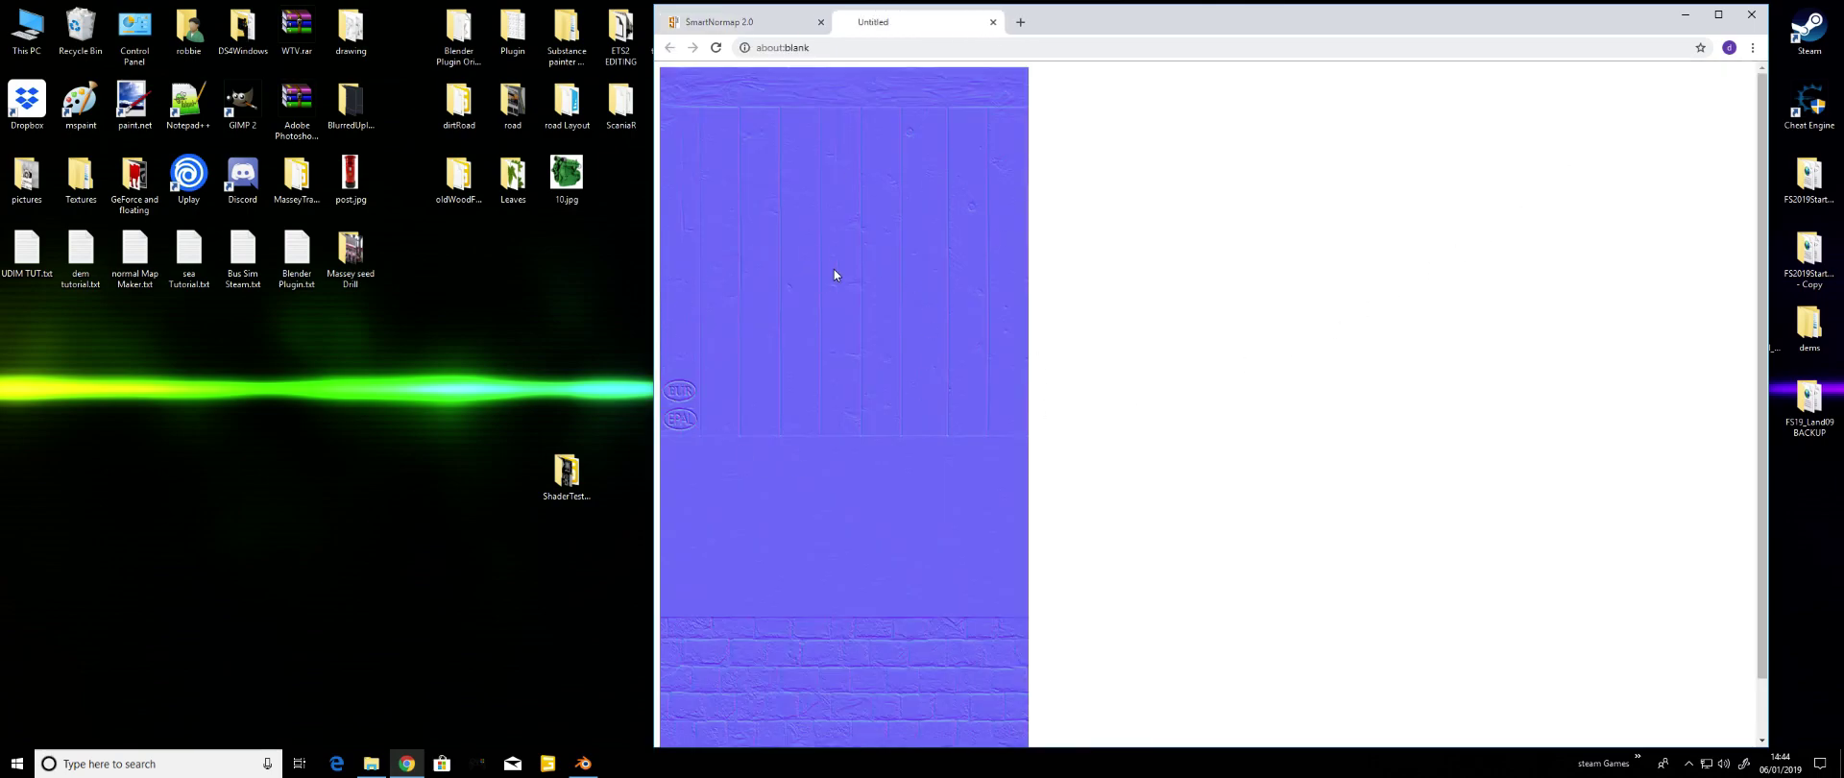
{"action": "left_click_drag", "start_coordinate": [526, 442], "coordinate": [348, 477]}
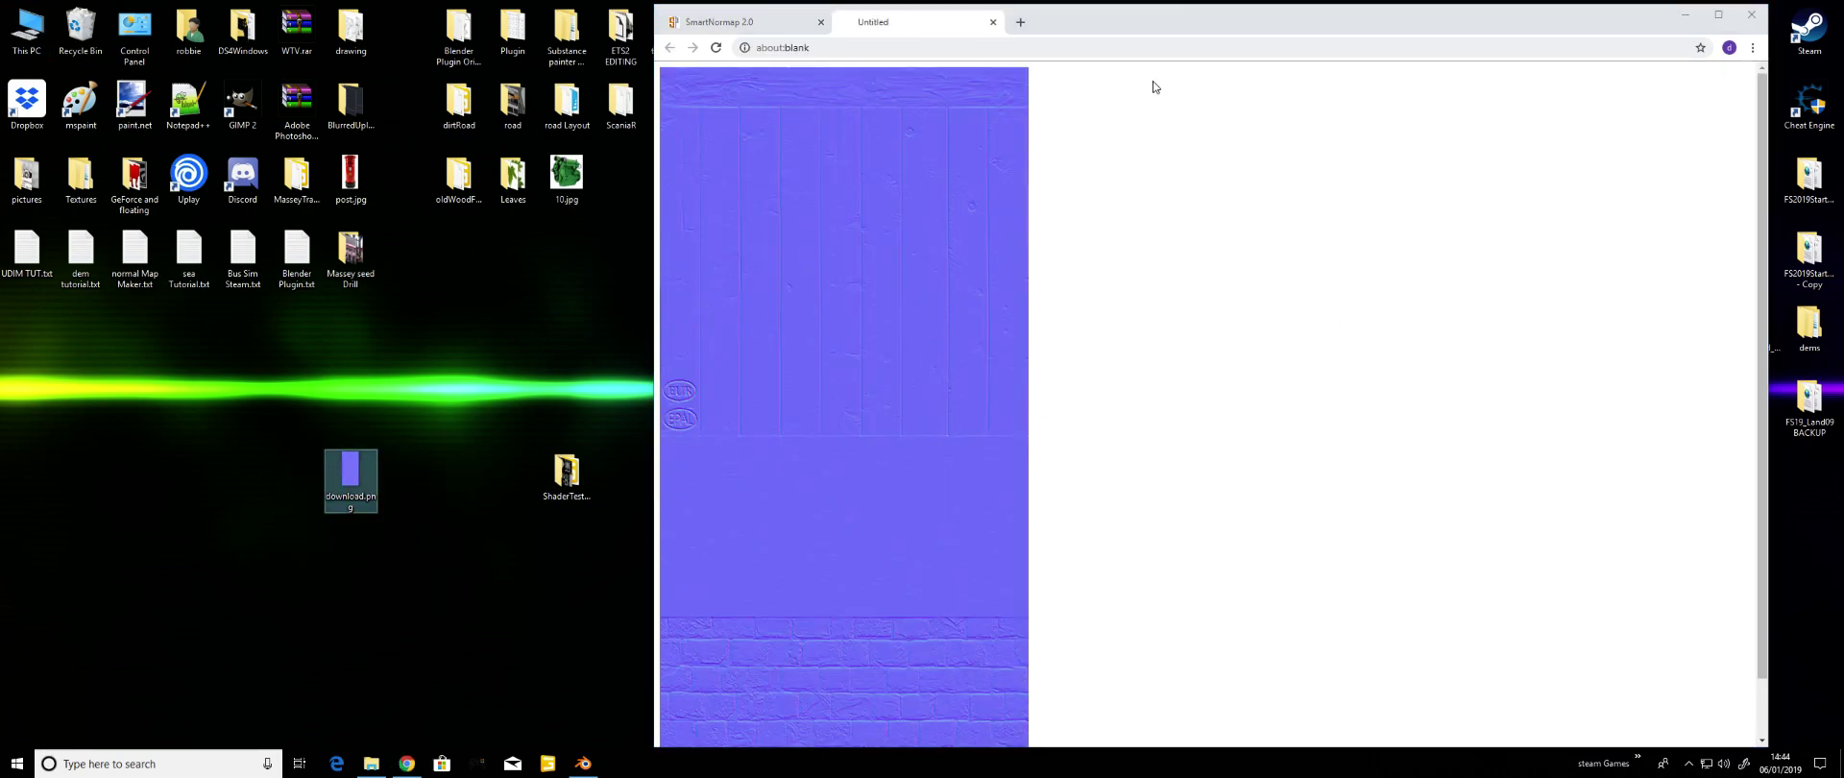
{"action": "left_click", "coordinate": [1752, 14]}
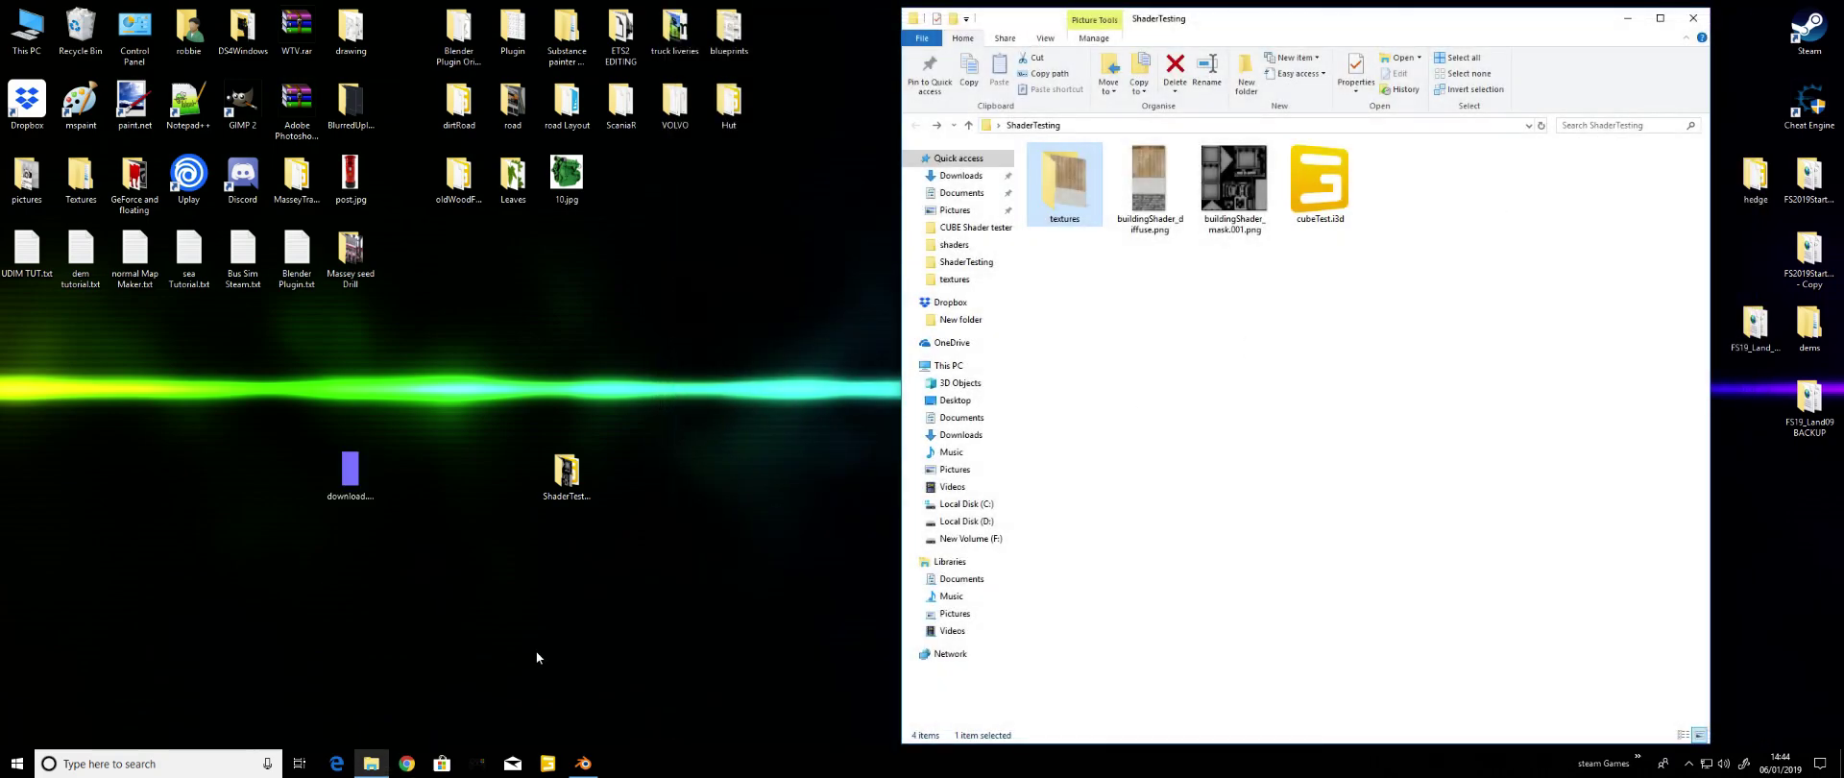
Move download.png from the desktop into the ShaderTesting textures folder and open it in paint.net
{"action": "left_click_drag", "start_coordinate": [350, 471], "coordinate": [1059, 184]}
{"action": "double_click", "coordinate": [1060, 187]}
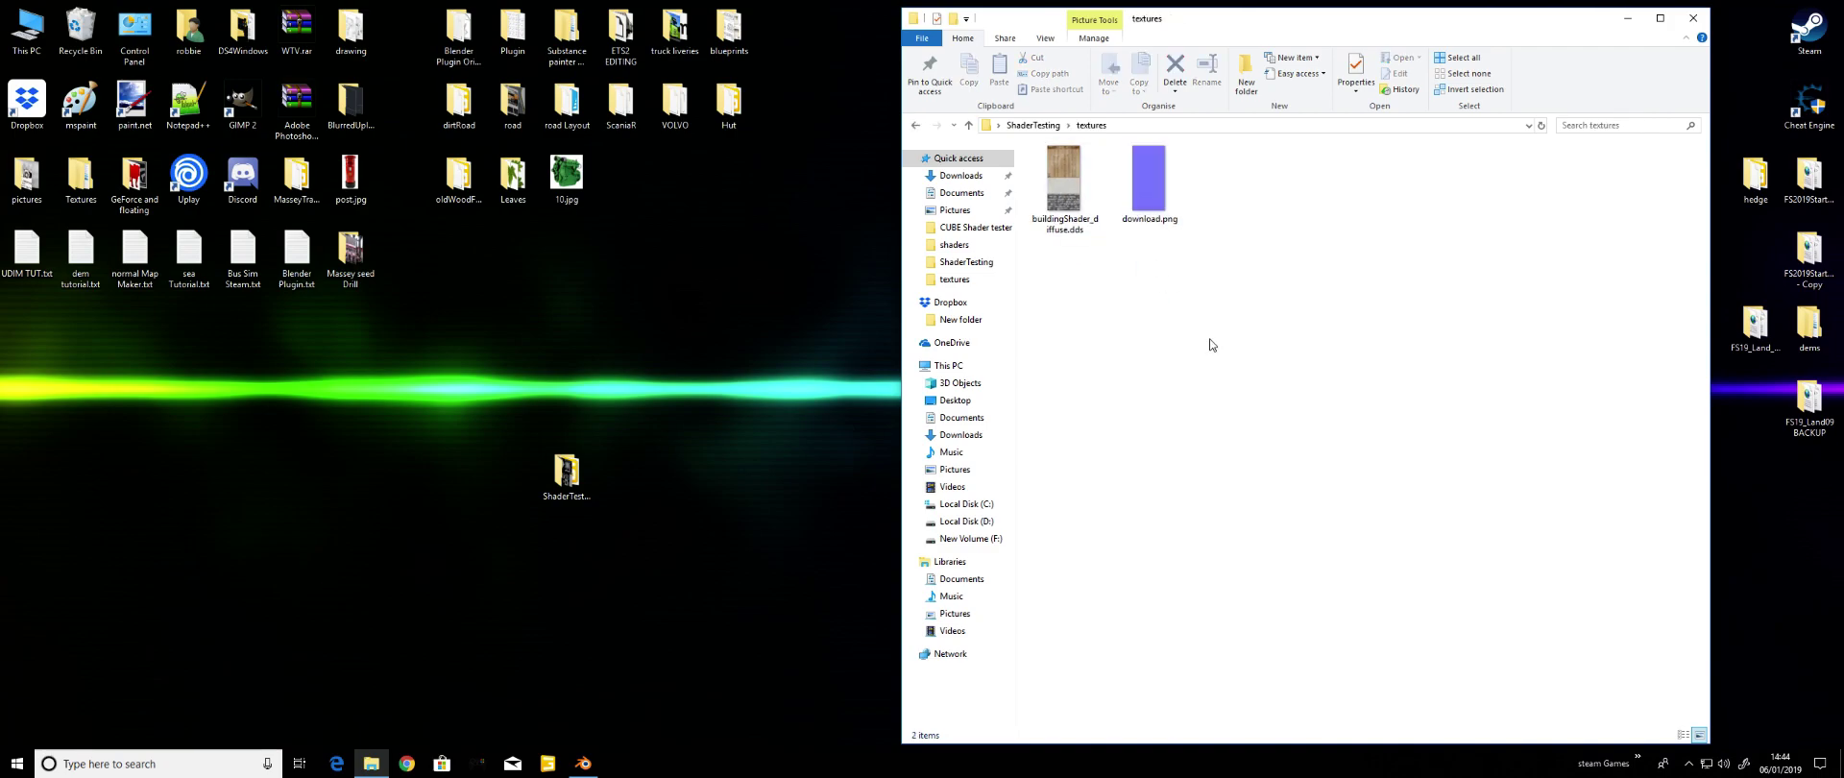
{"action": "left_click", "coordinate": [1152, 189]}
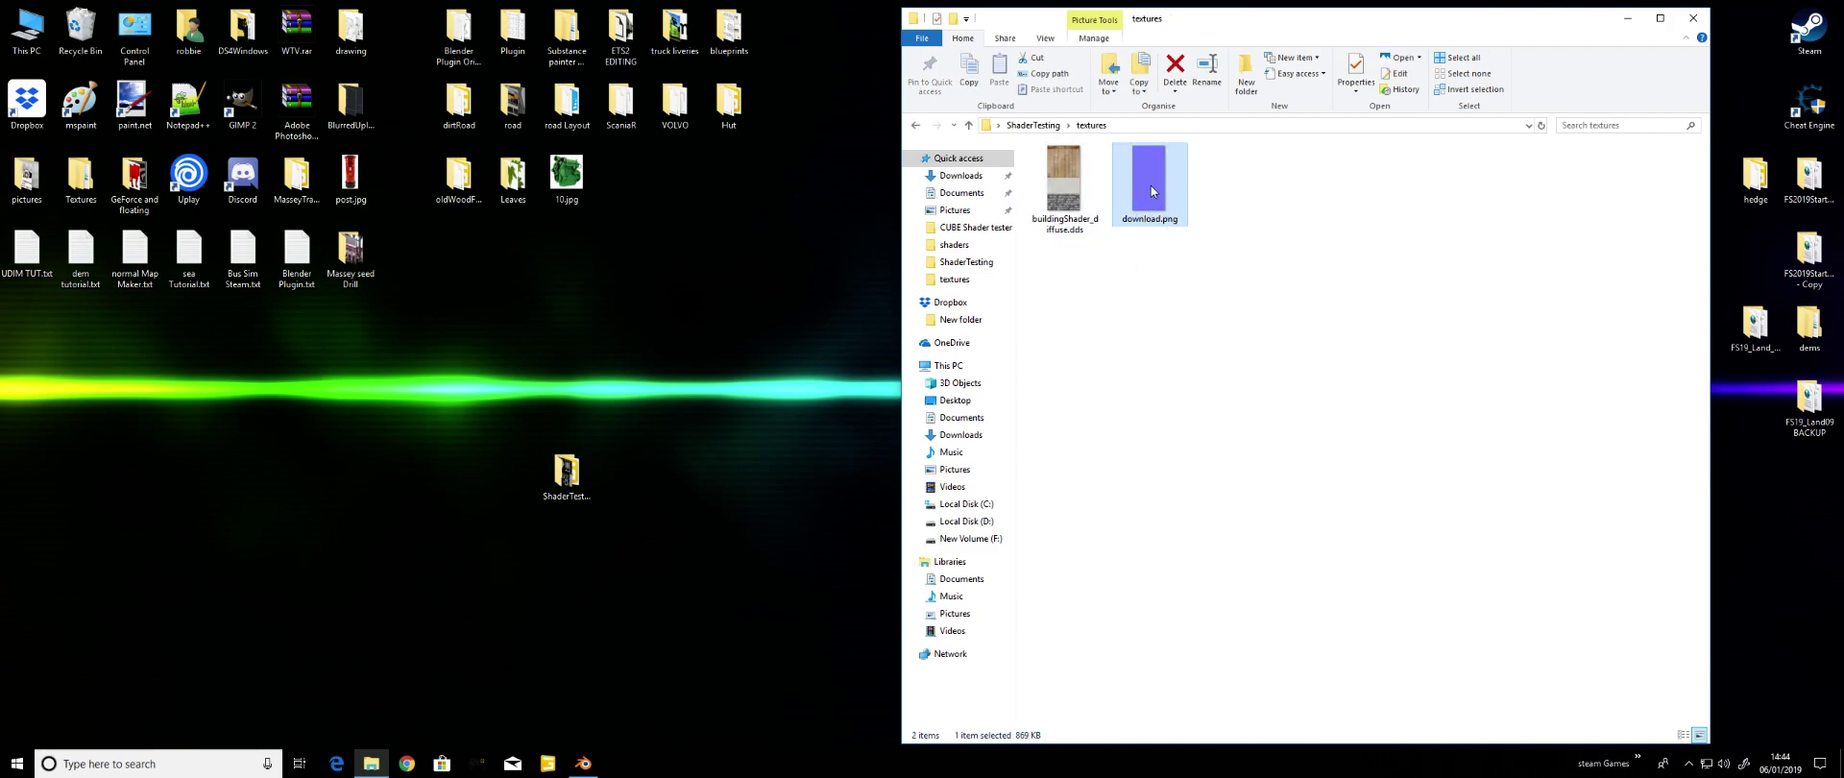
{"action": "right_click", "coordinate": [1152, 188]}
{"action": "mouse_move", "coordinate": [1202, 437]}
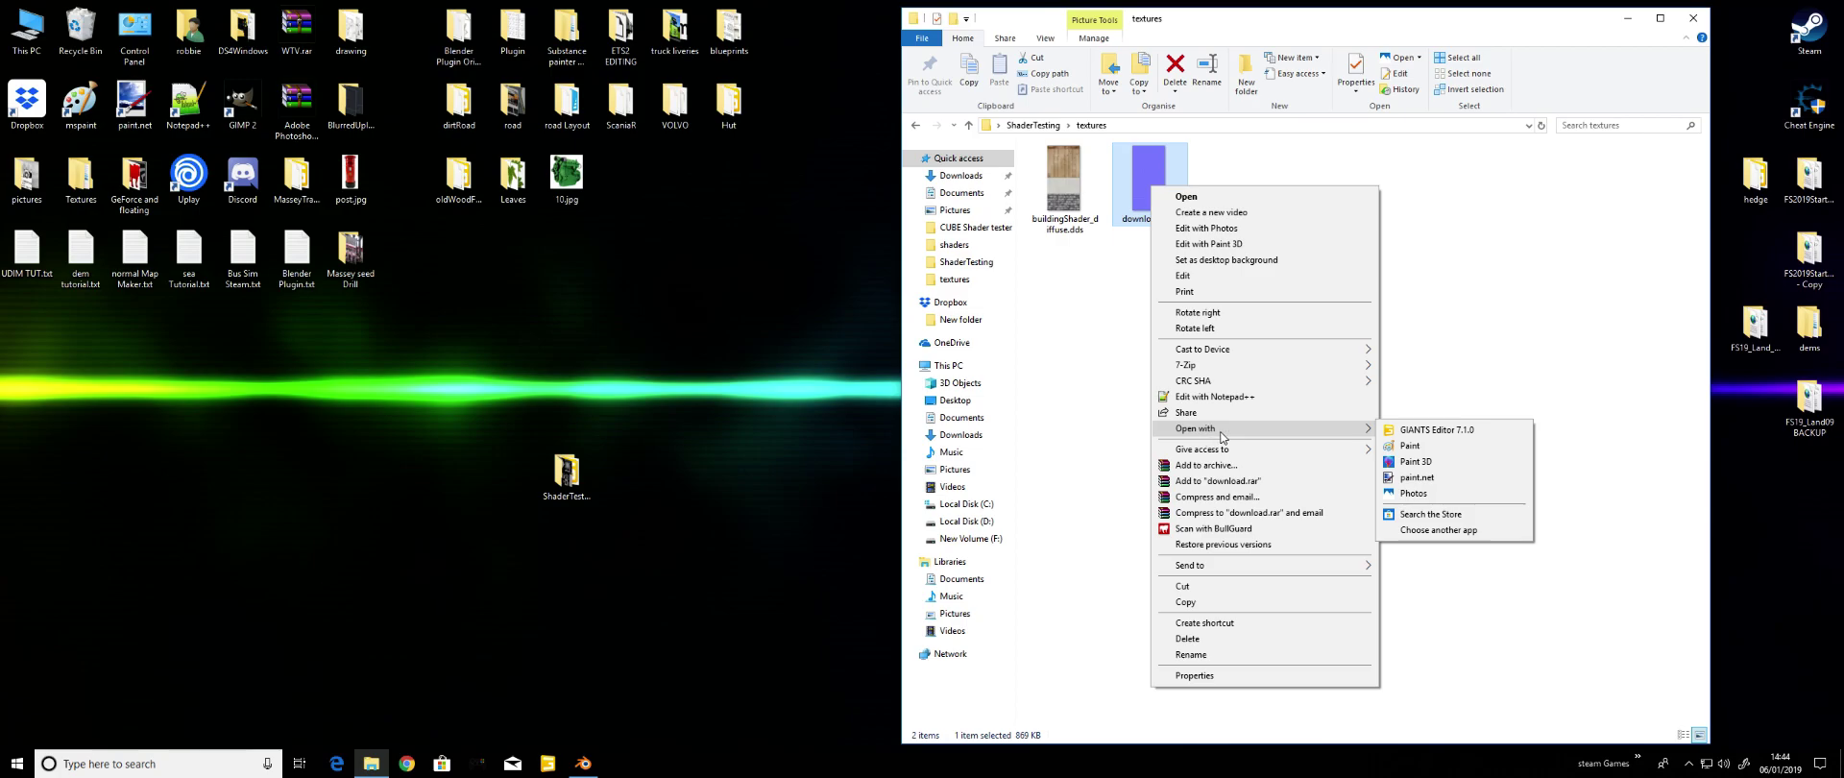
{"action": "left_click", "coordinate": [1418, 478]}
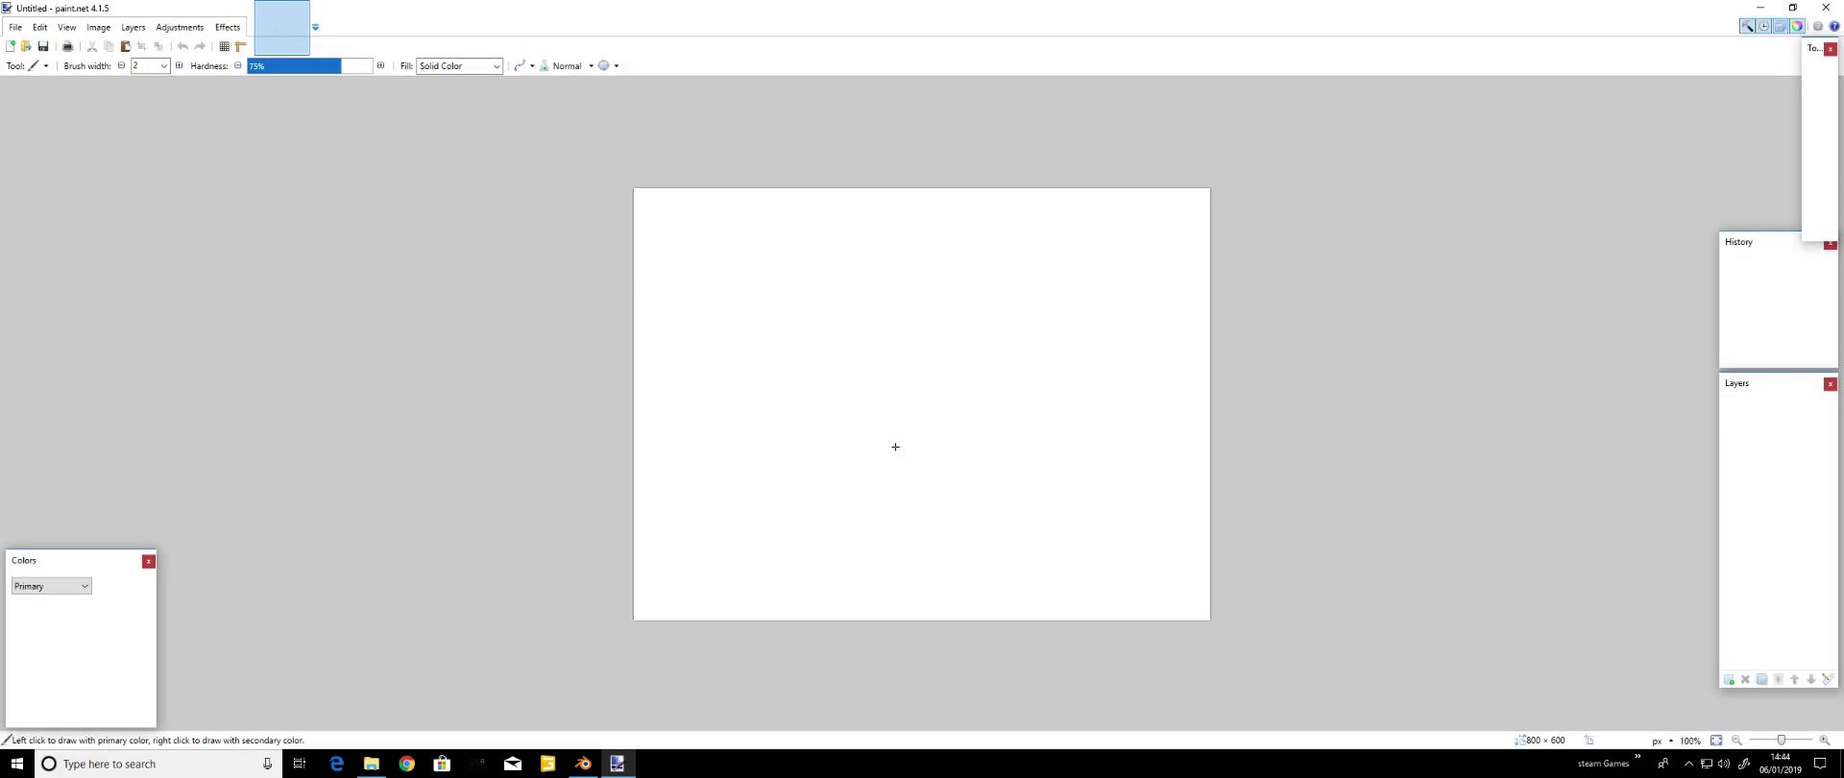
{"action": "left_click", "coordinate": [15, 27]}
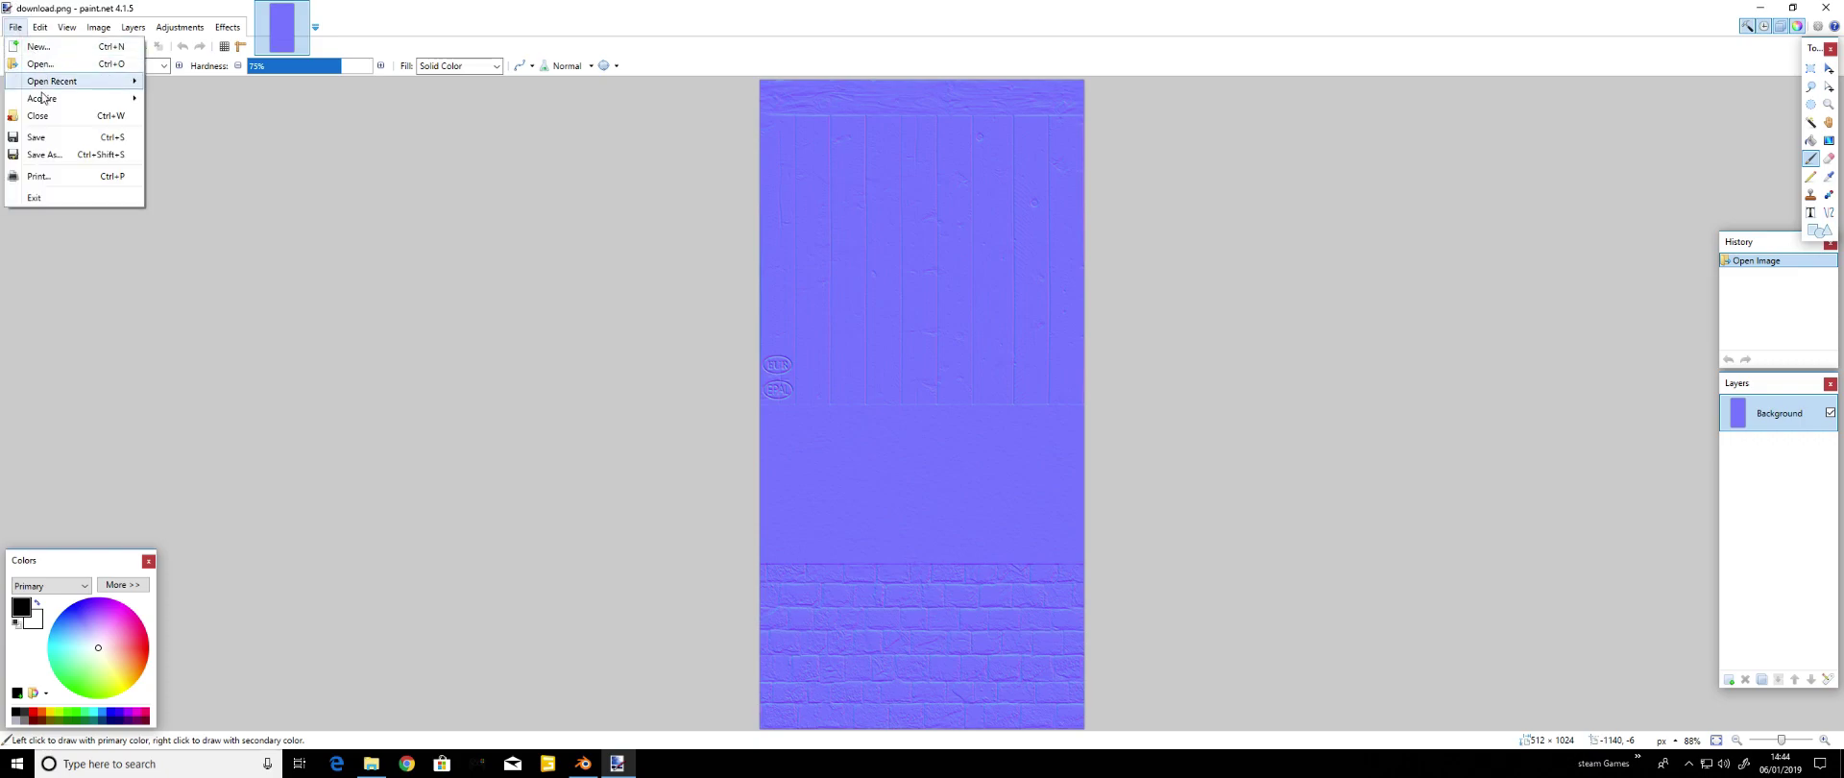
{"action": "left_click", "coordinate": [44, 156]}
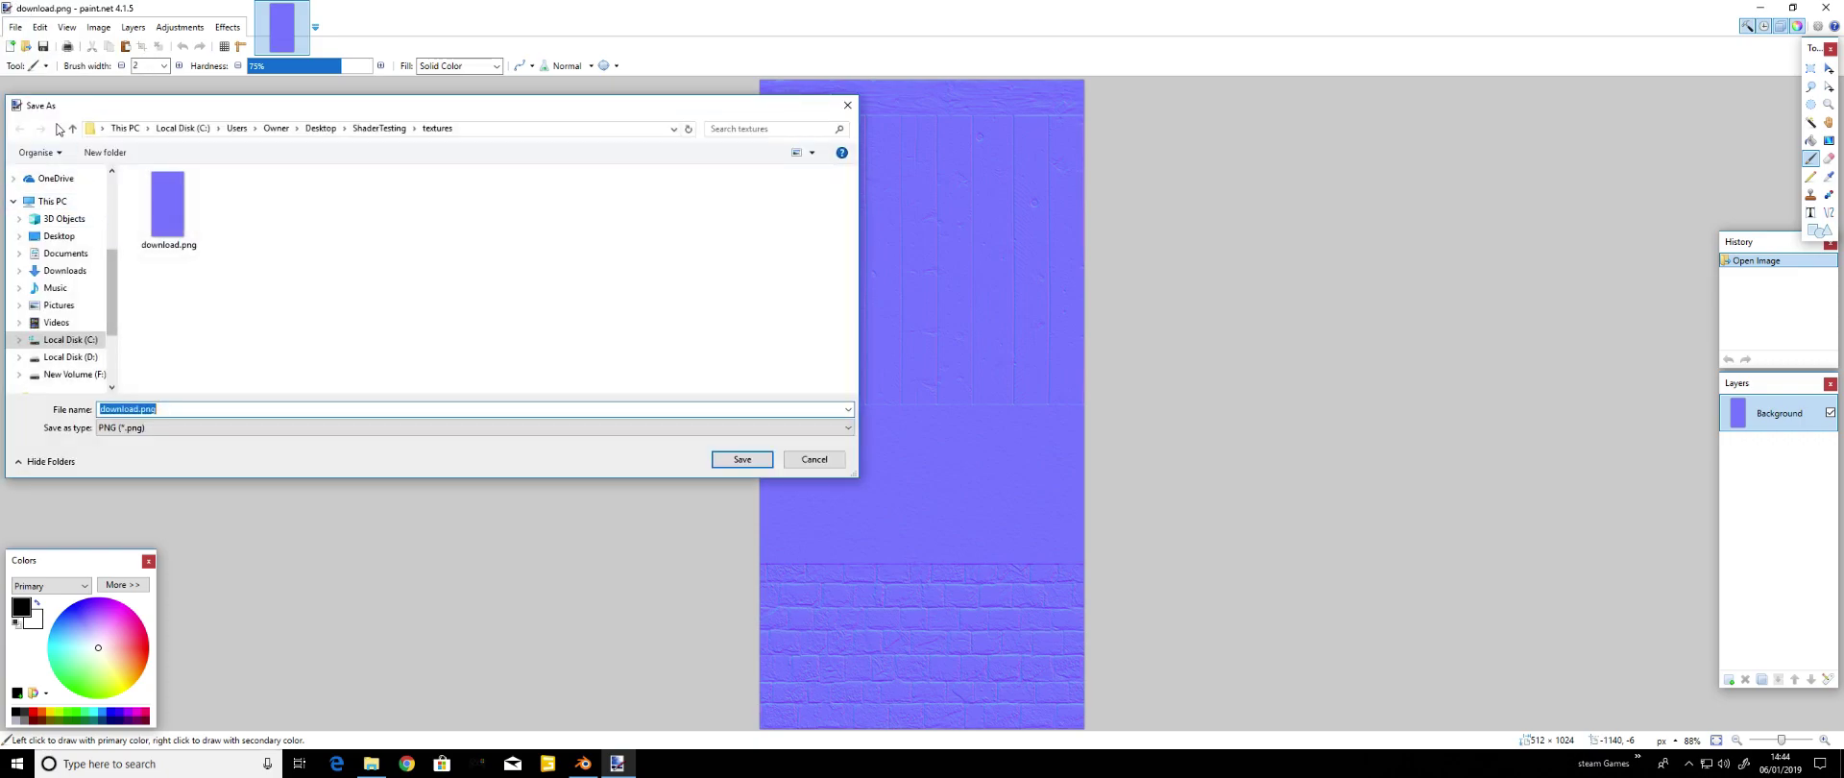
{"action": "key", "text": "Escape"}
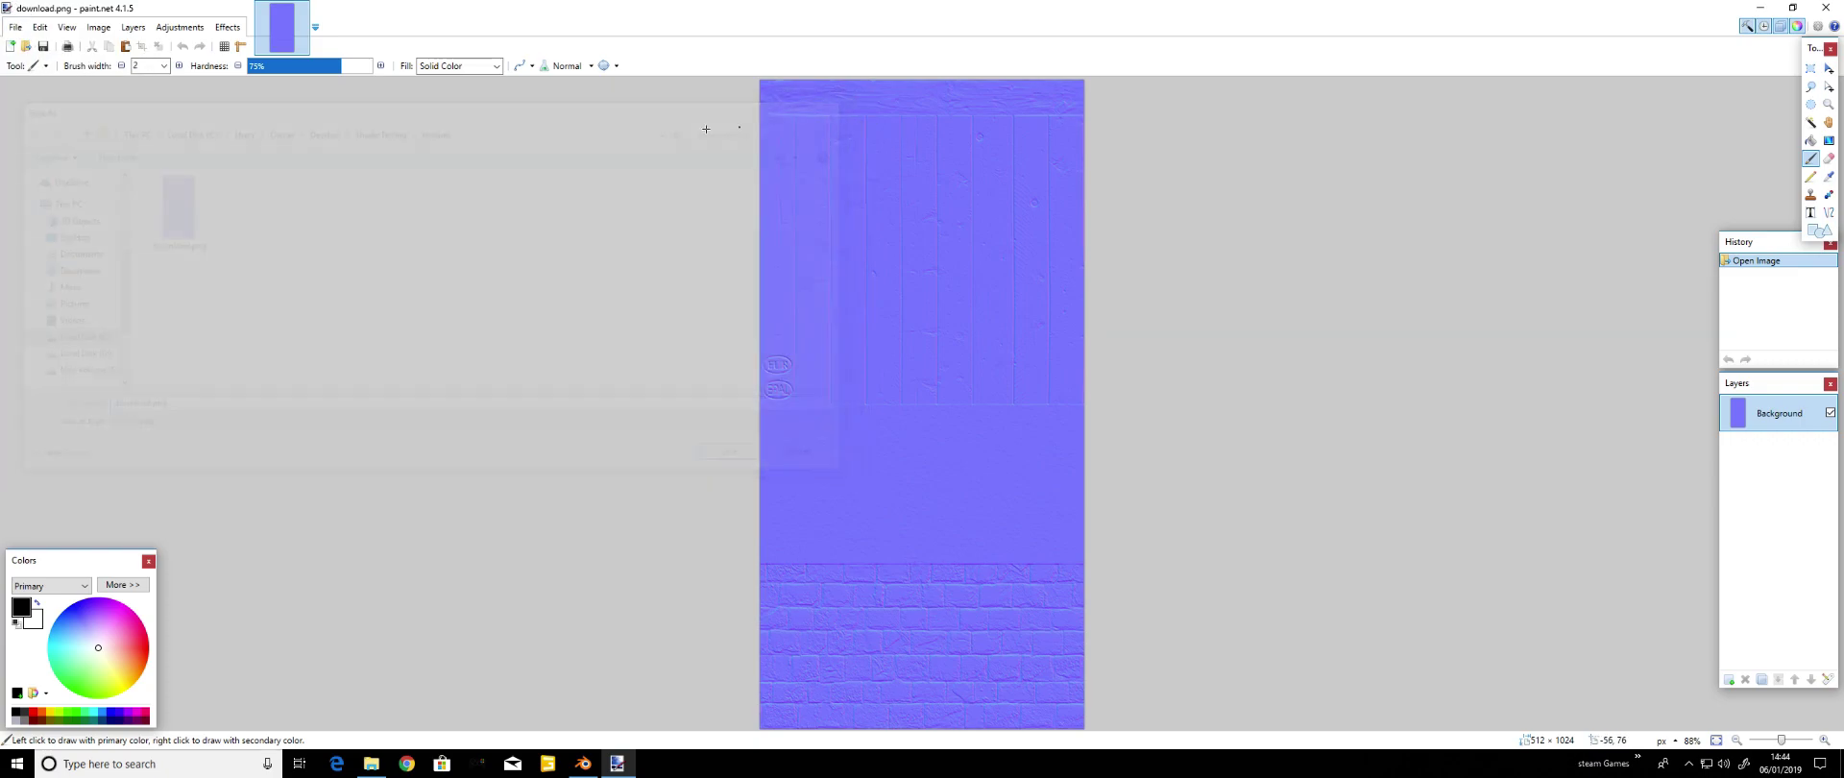
Save the normal map to the textures folder under the name buildingShader_normal in DirectDraw Surface (DDS) format
{"action": "left_click", "coordinate": [15, 27]}
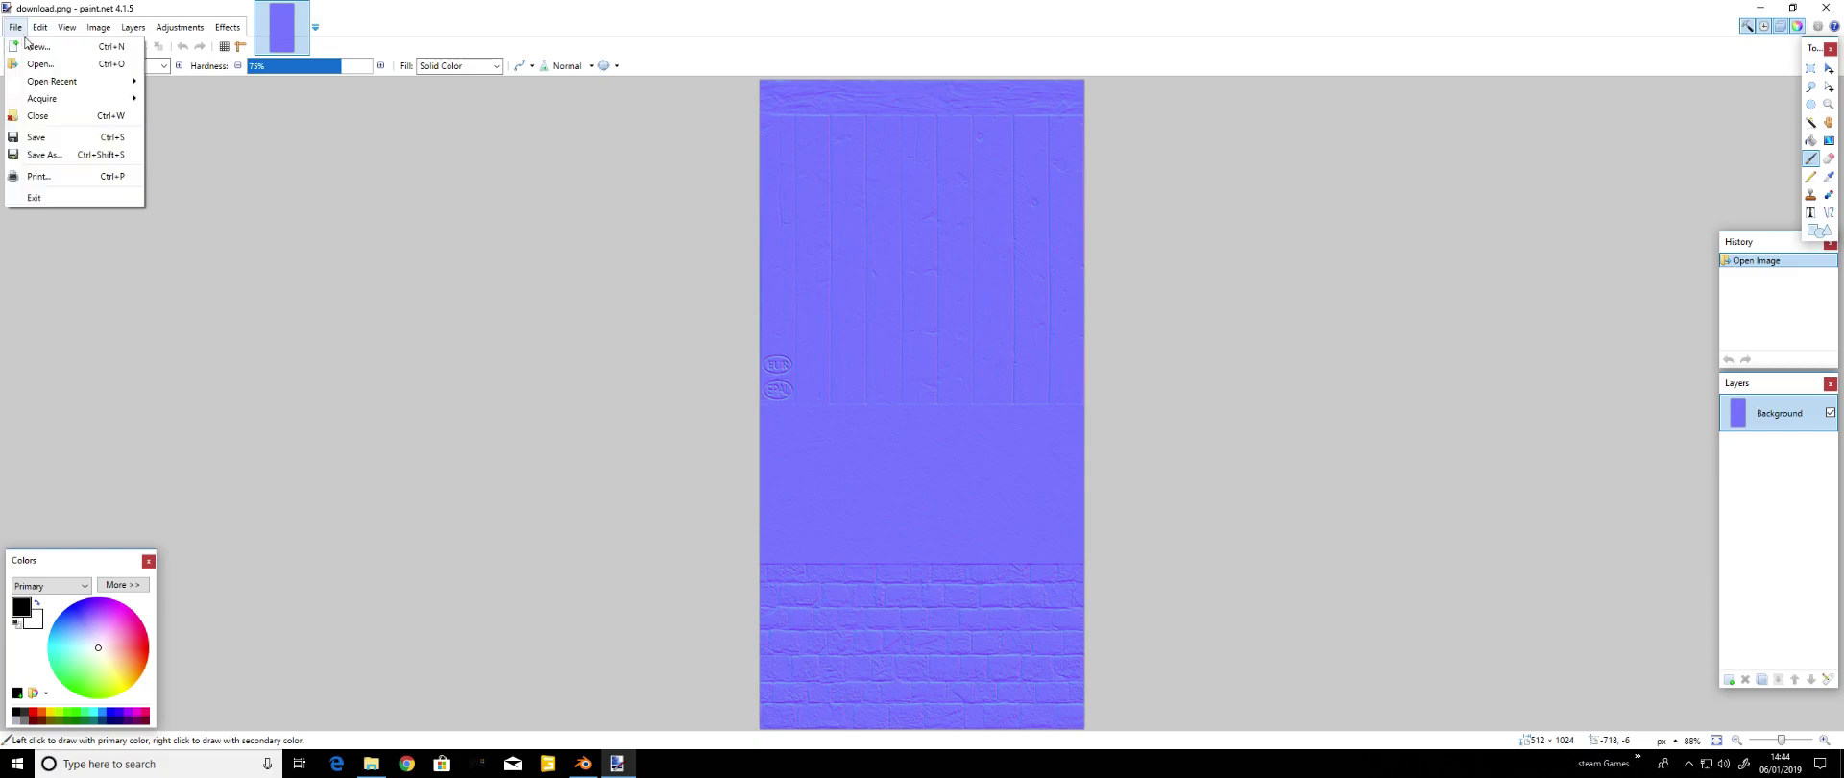
{"action": "left_click", "coordinate": [45, 156]}
{"action": "left_click", "coordinate": [159, 427]}
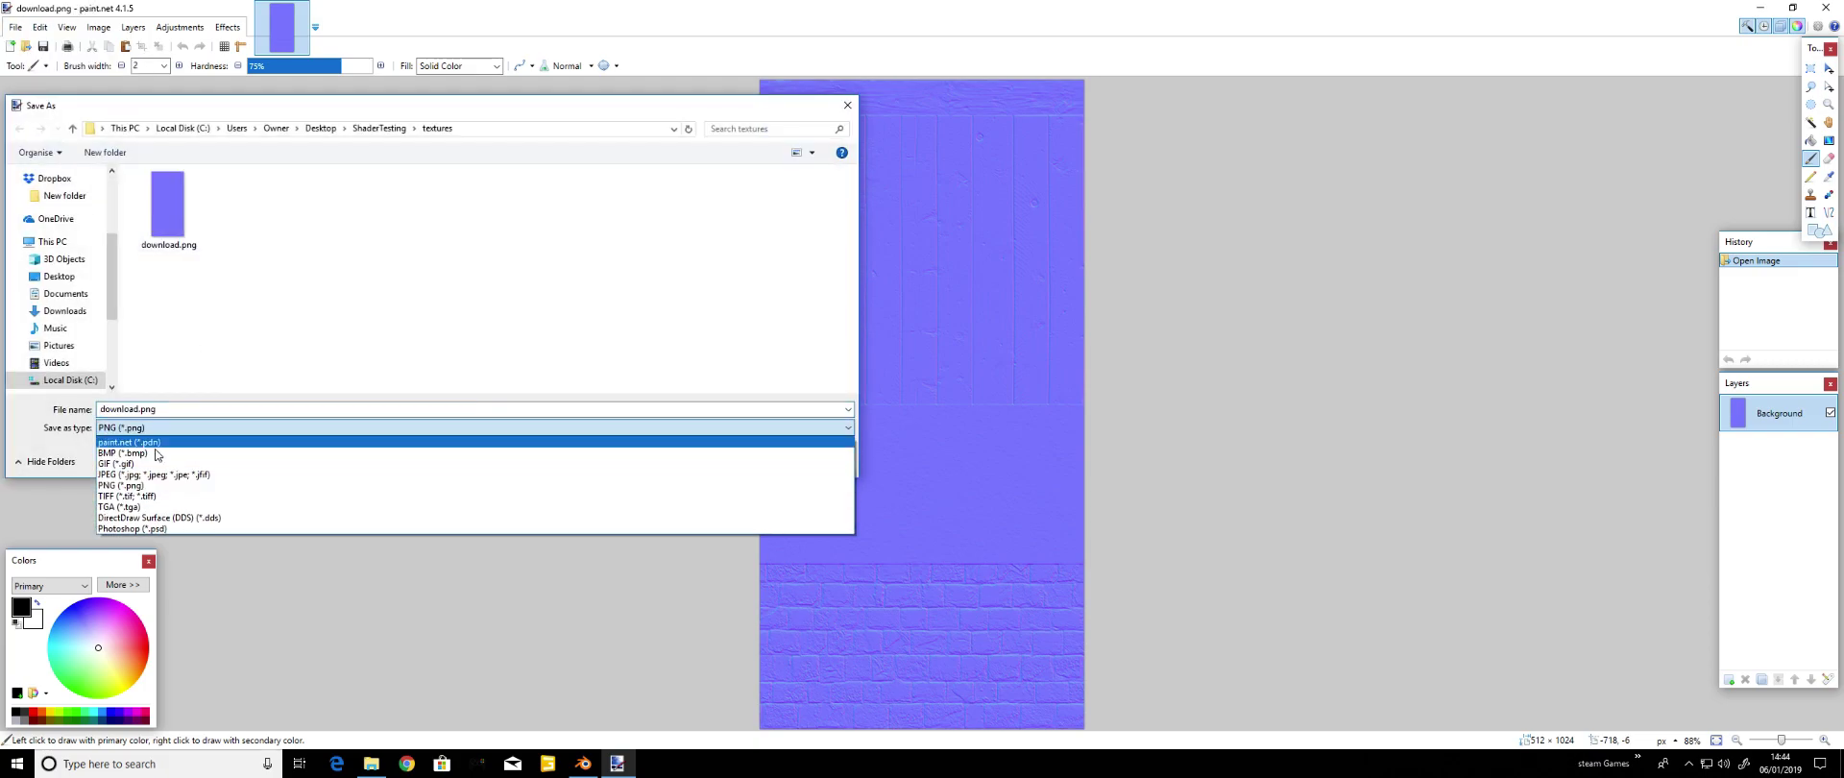
{"action": "left_click", "coordinate": [159, 518]}
{"action": "double_click", "coordinate": [182, 411]}
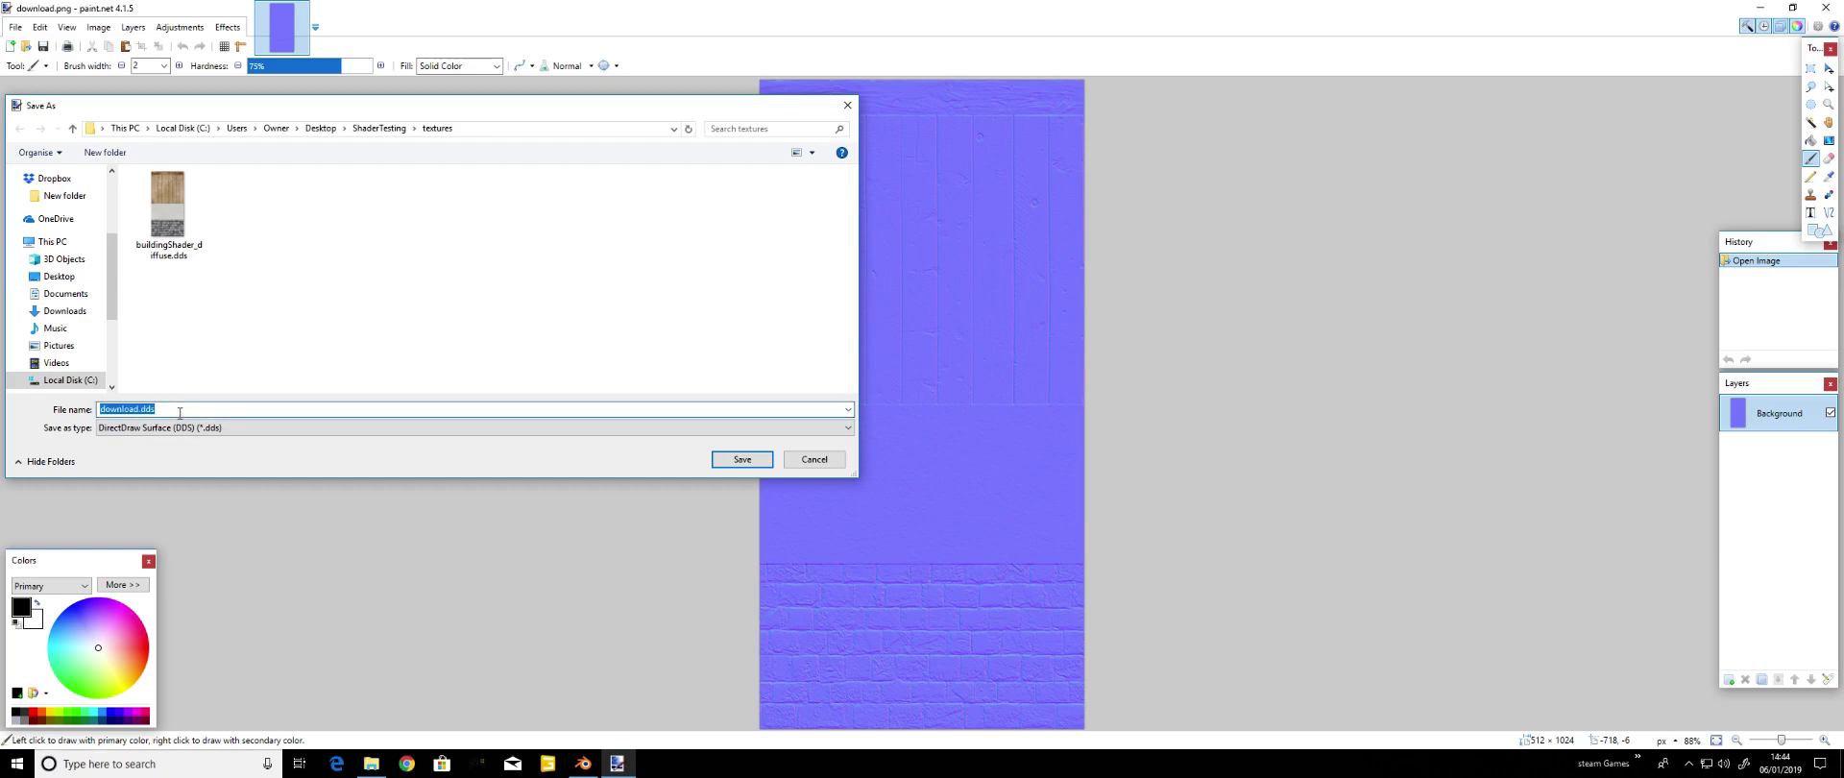
{"action": "type", "text": "buildingShader"}
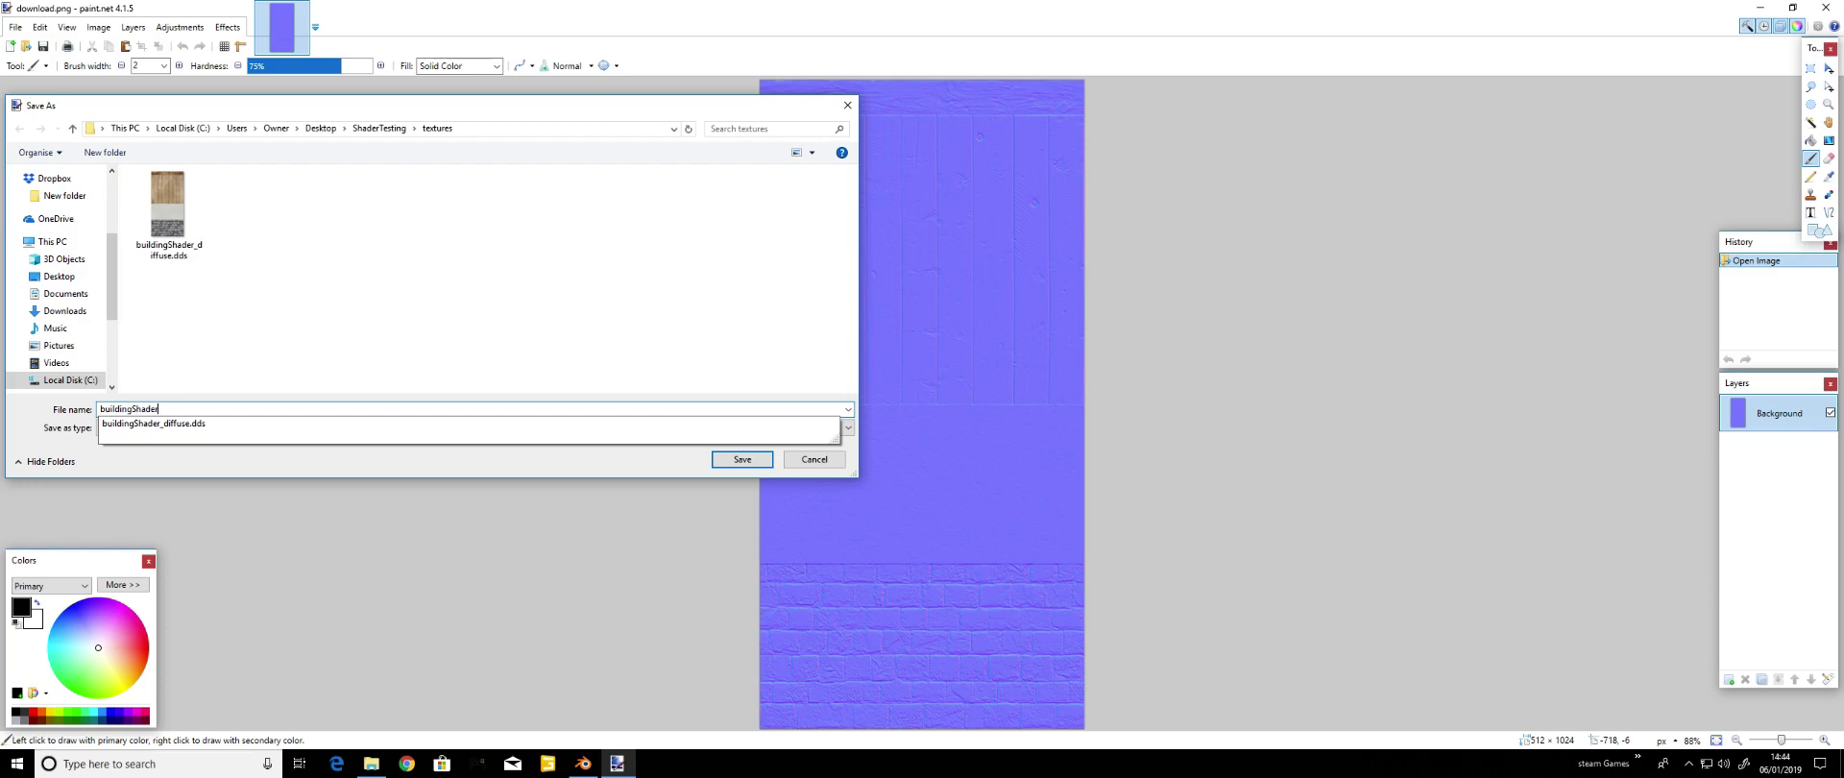
{"action": "type", "text": "mask"}
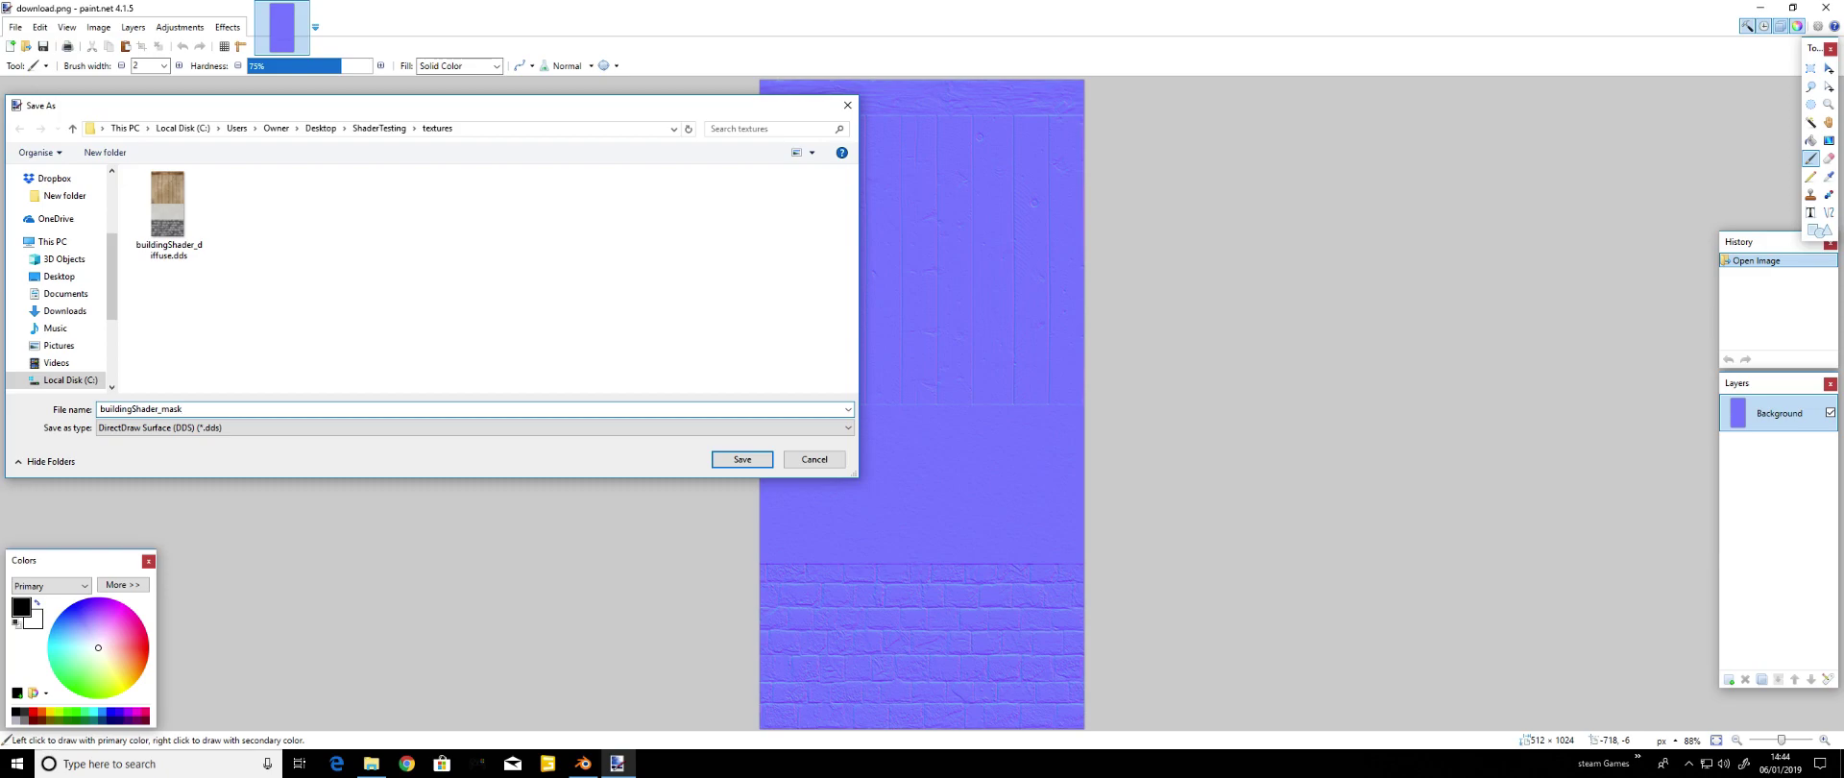
{"action": "key", "text": "BackSpace"}
{"action": "key", "text": "BackSpace"}
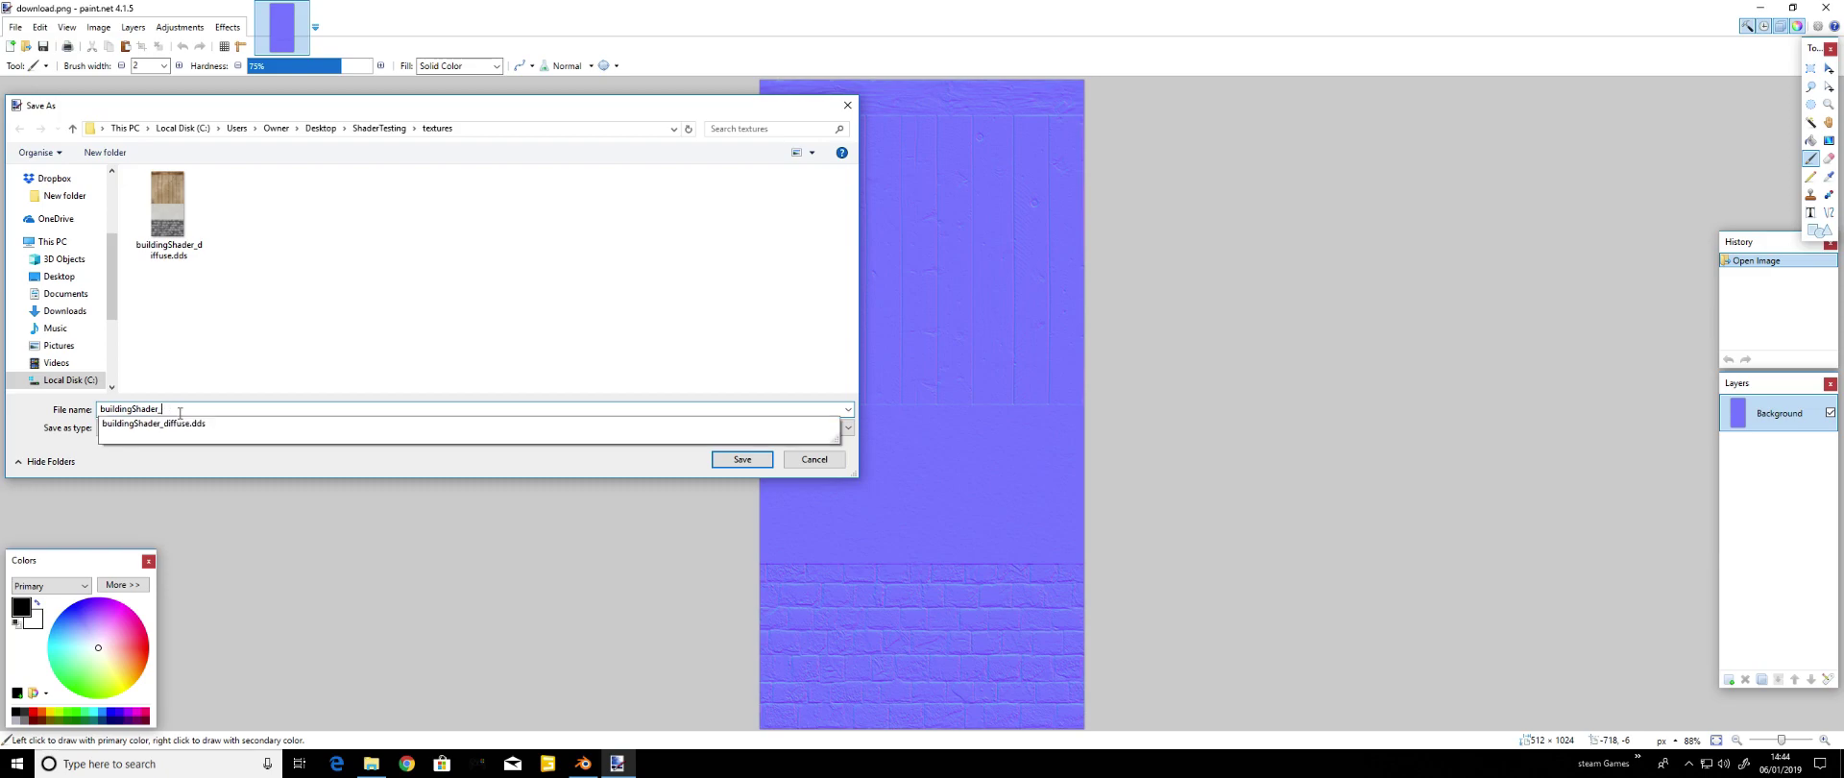
{"action": "type", "text": "normal"}
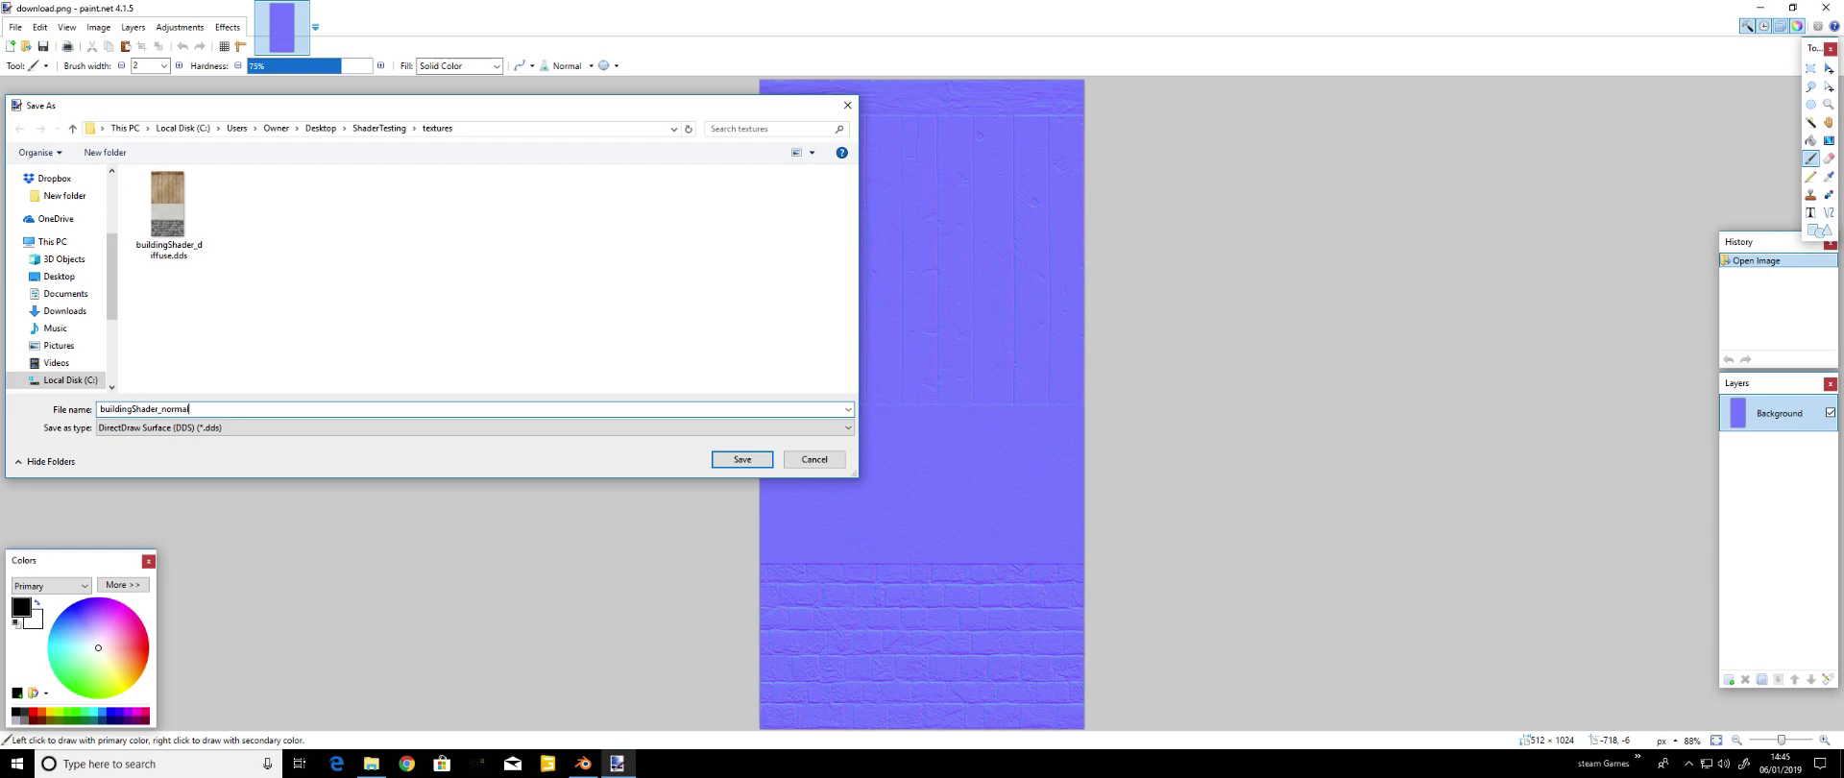
{"action": "key", "text": "Return"}
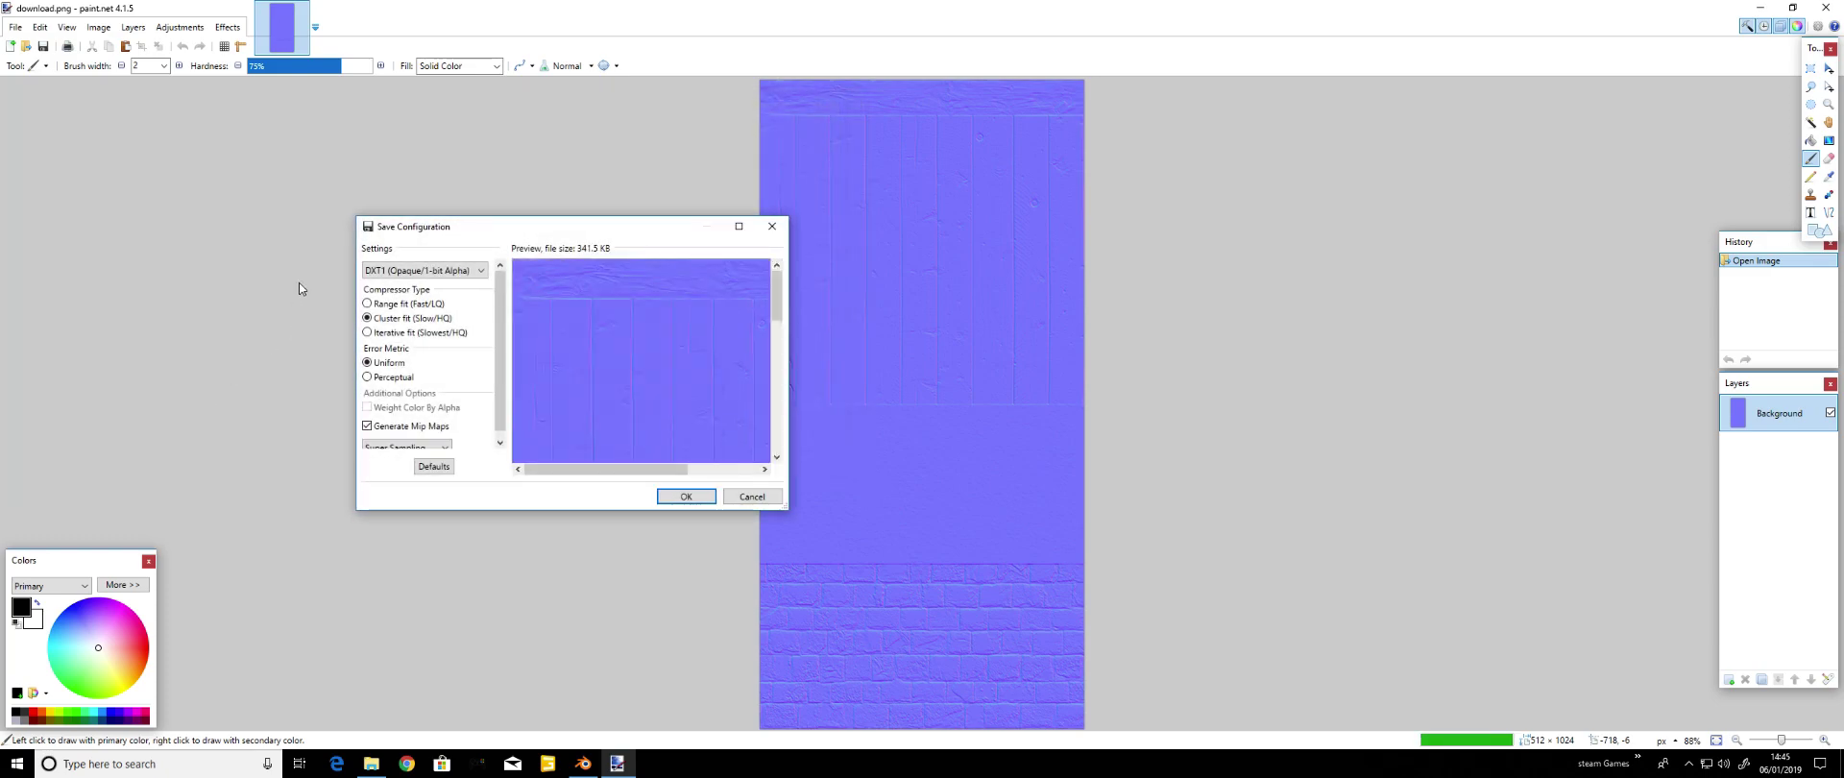
Configure the DDS save with DXT1 (Opaque/1-bit Alpha) compression and Super Sampling for the mip maps, and accept it
{"action": "left_click", "coordinate": [410, 273]}
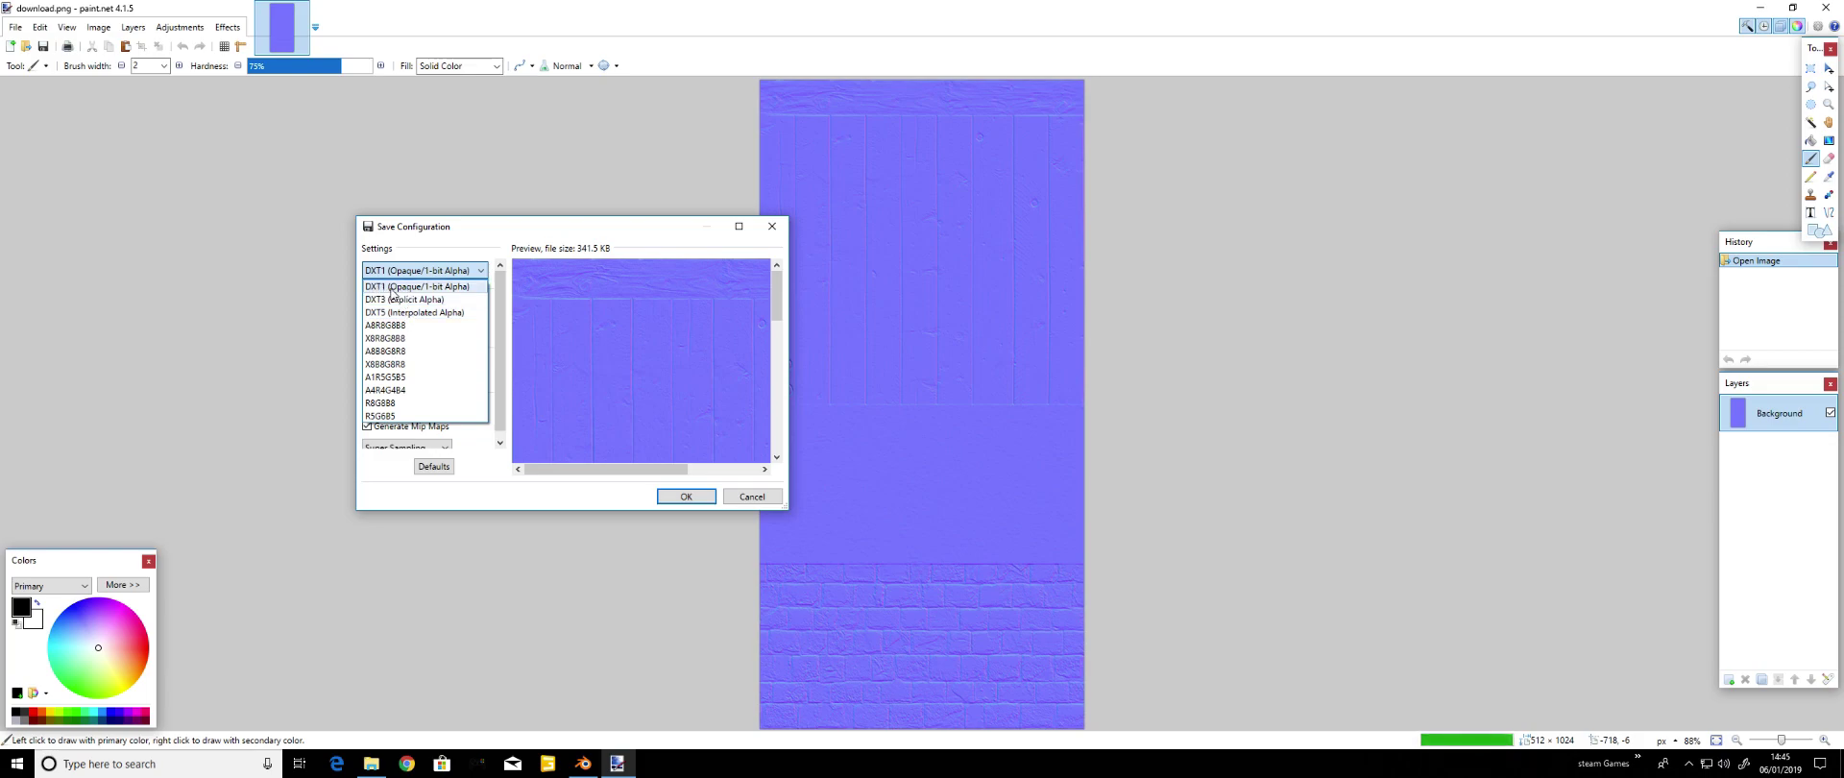
{"action": "left_click", "coordinate": [427, 290]}
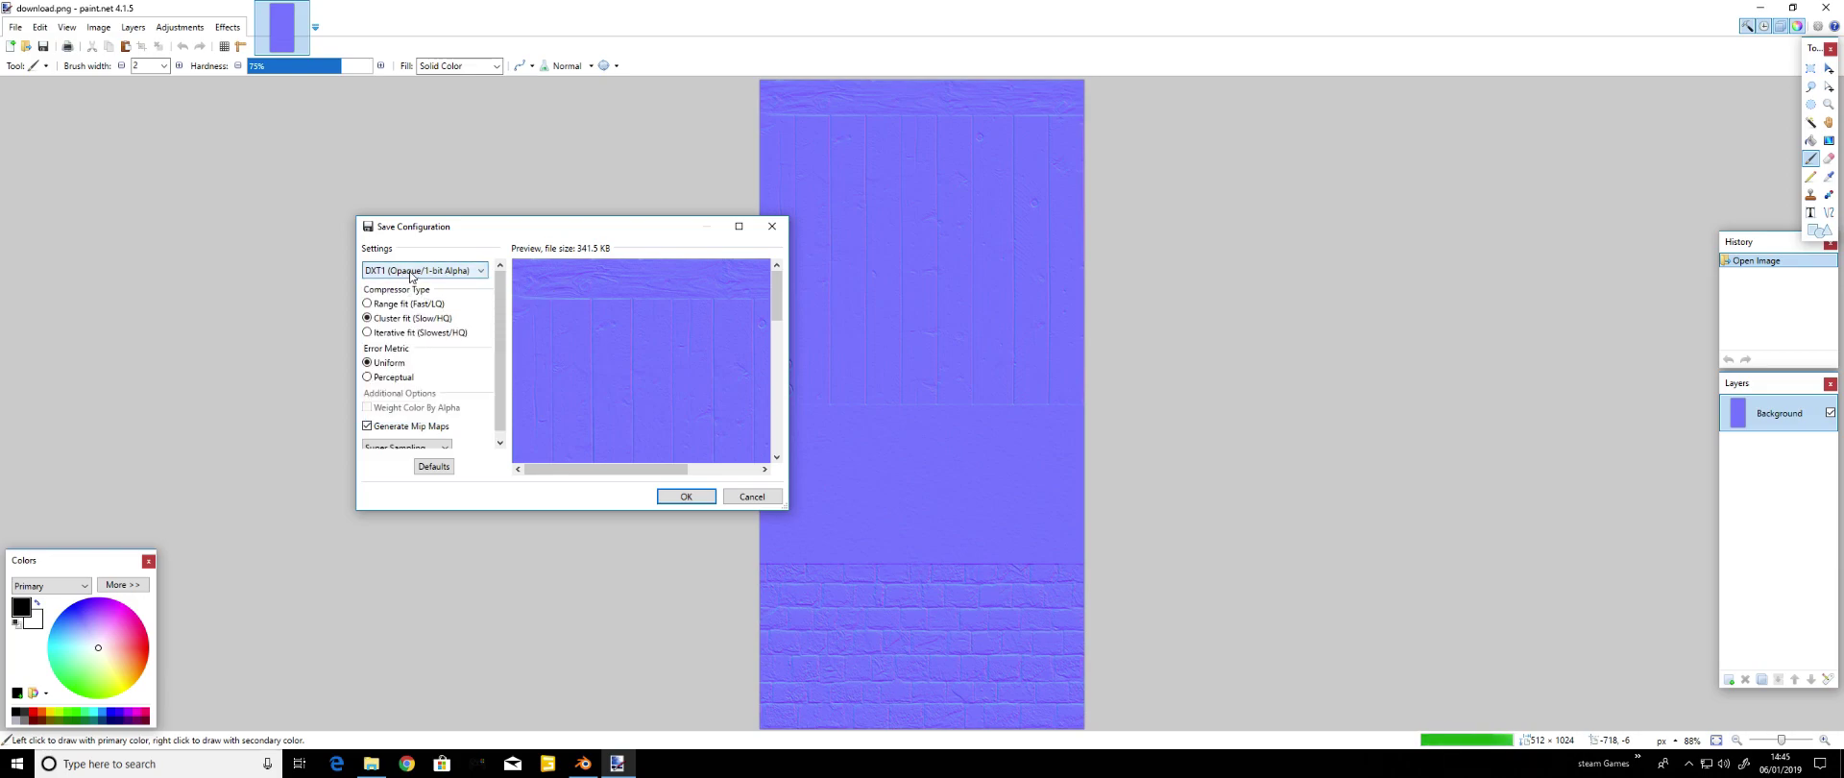
{"action": "left_click", "coordinate": [411, 448]}
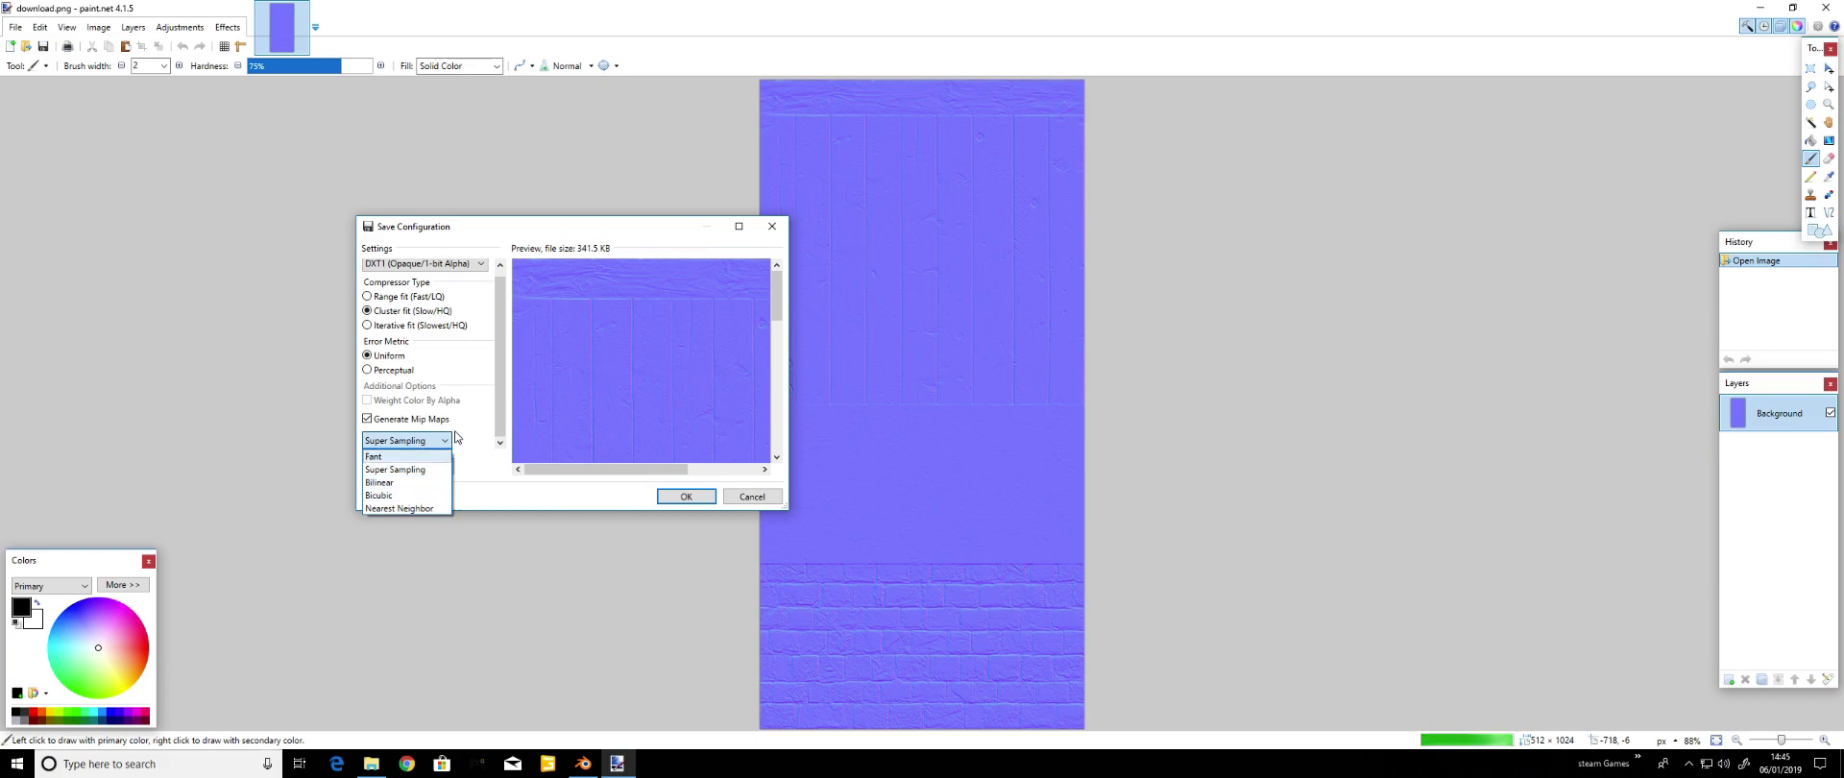
{"action": "left_click", "coordinate": [400, 469]}
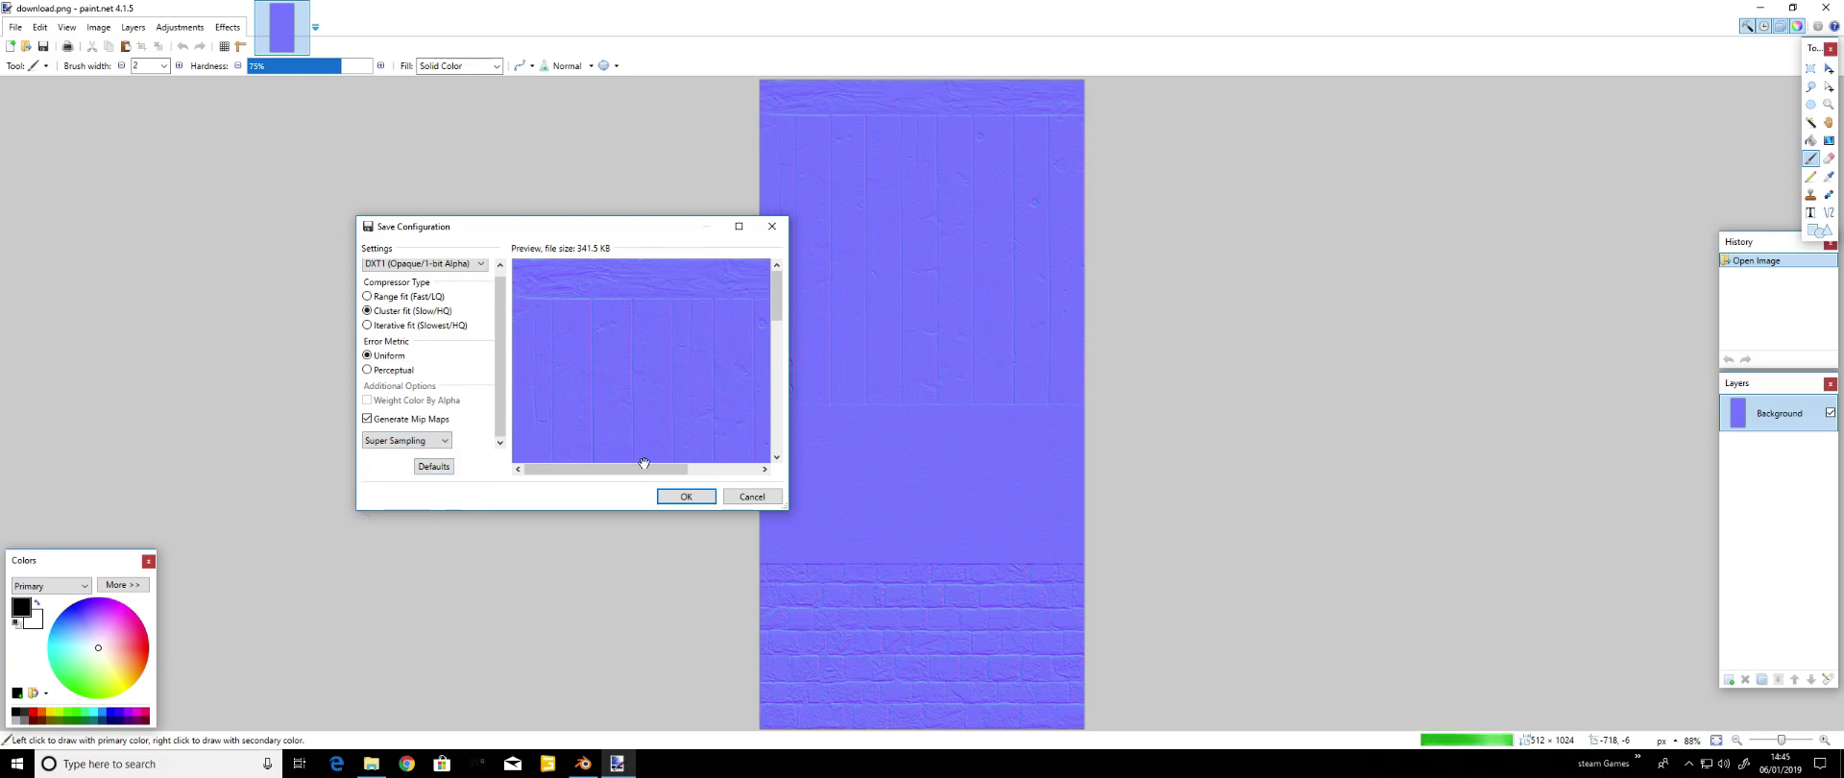
{"action": "left_click", "coordinate": [686, 496]}
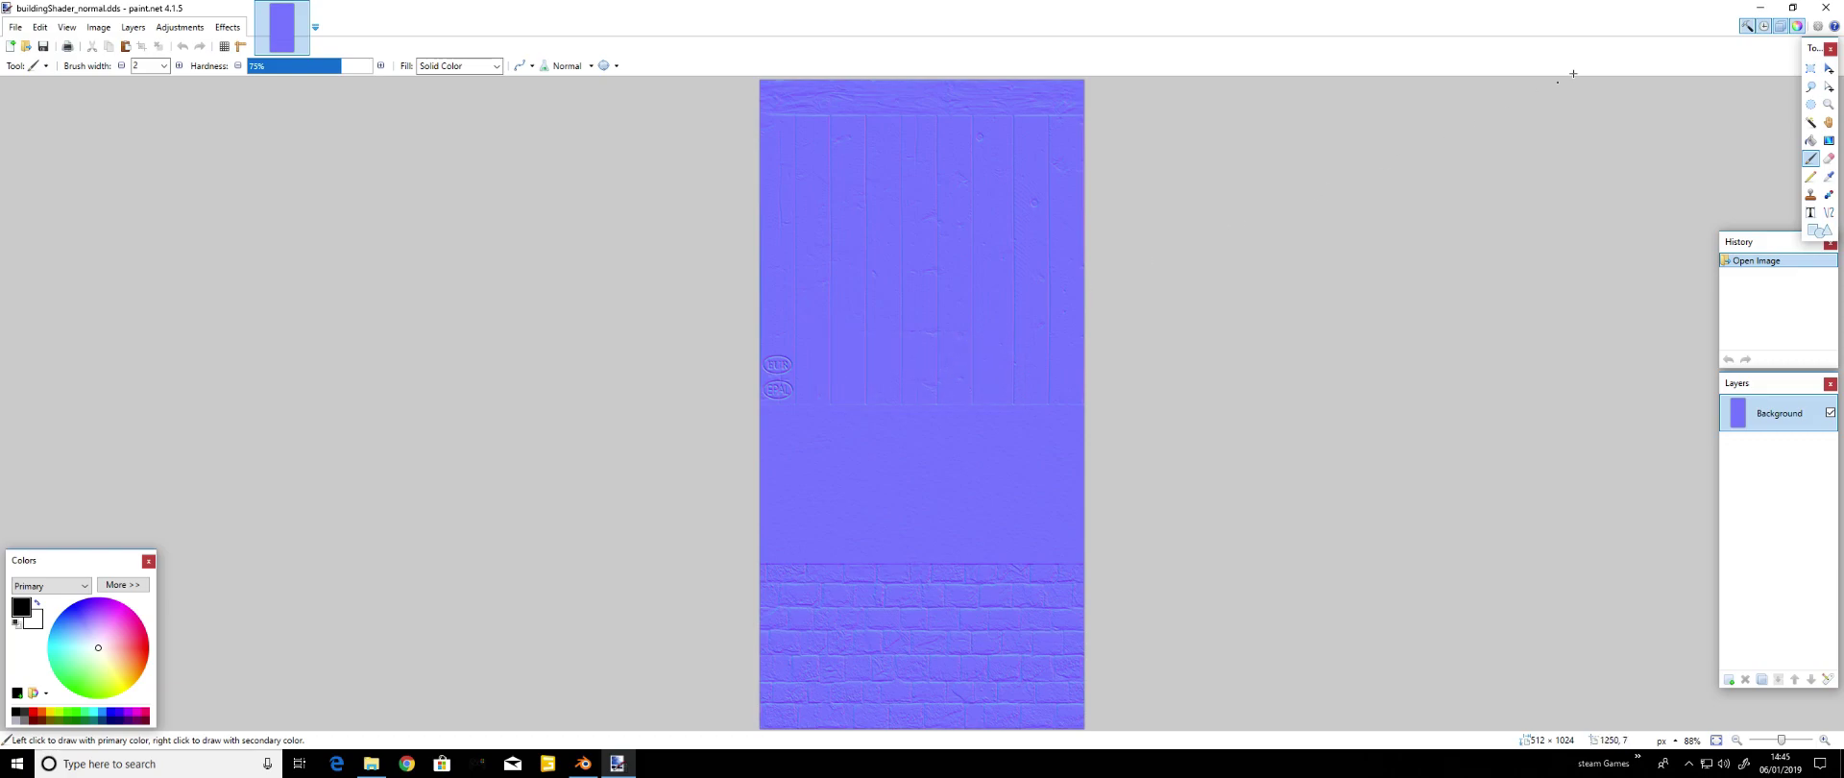
Close paint.net and delete download.png from the textures folder
{"action": "left_click", "coordinate": [1826, 8]}
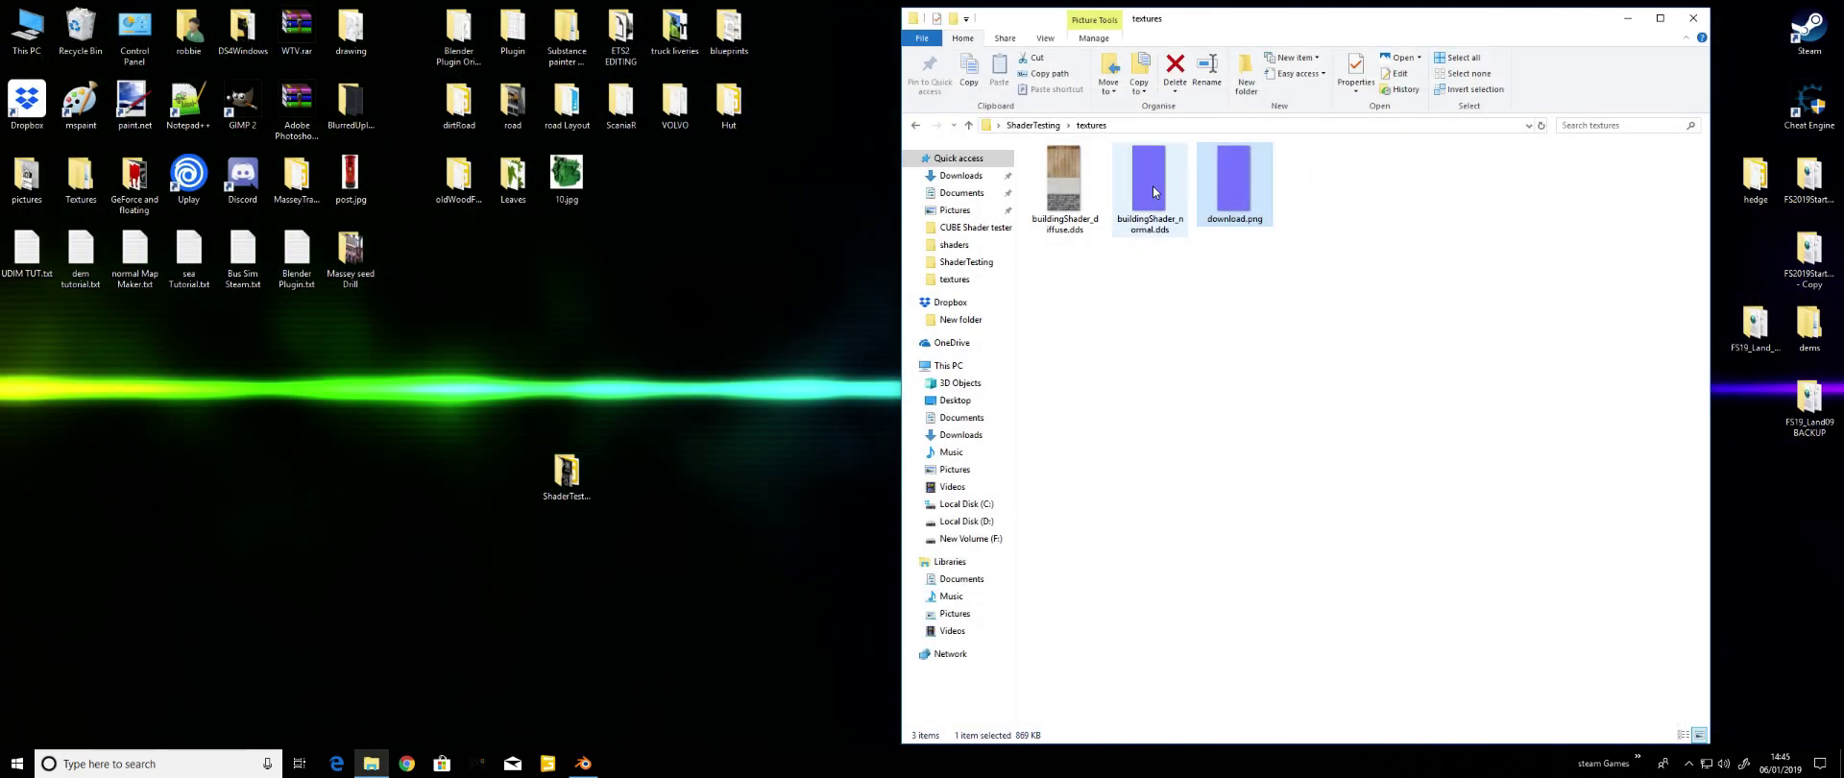
{"action": "left_click_drag", "start_coordinate": [1153, 208], "coordinate": [1143, 217]}
{"action": "left_click", "coordinate": [1256, 211]}
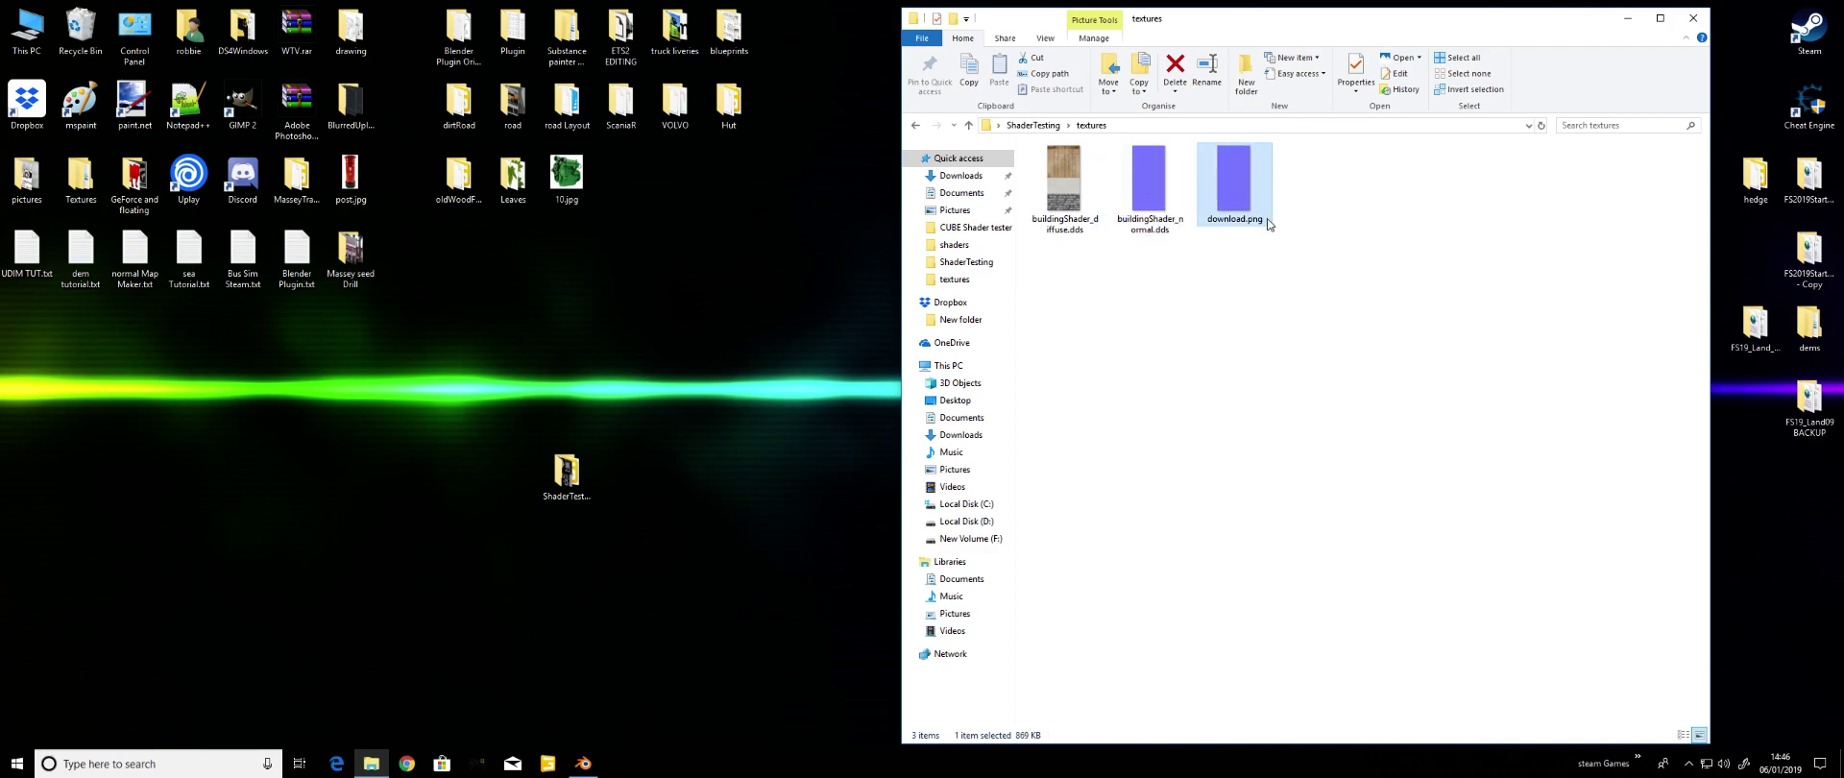
{"action": "key", "text": "Delete"}
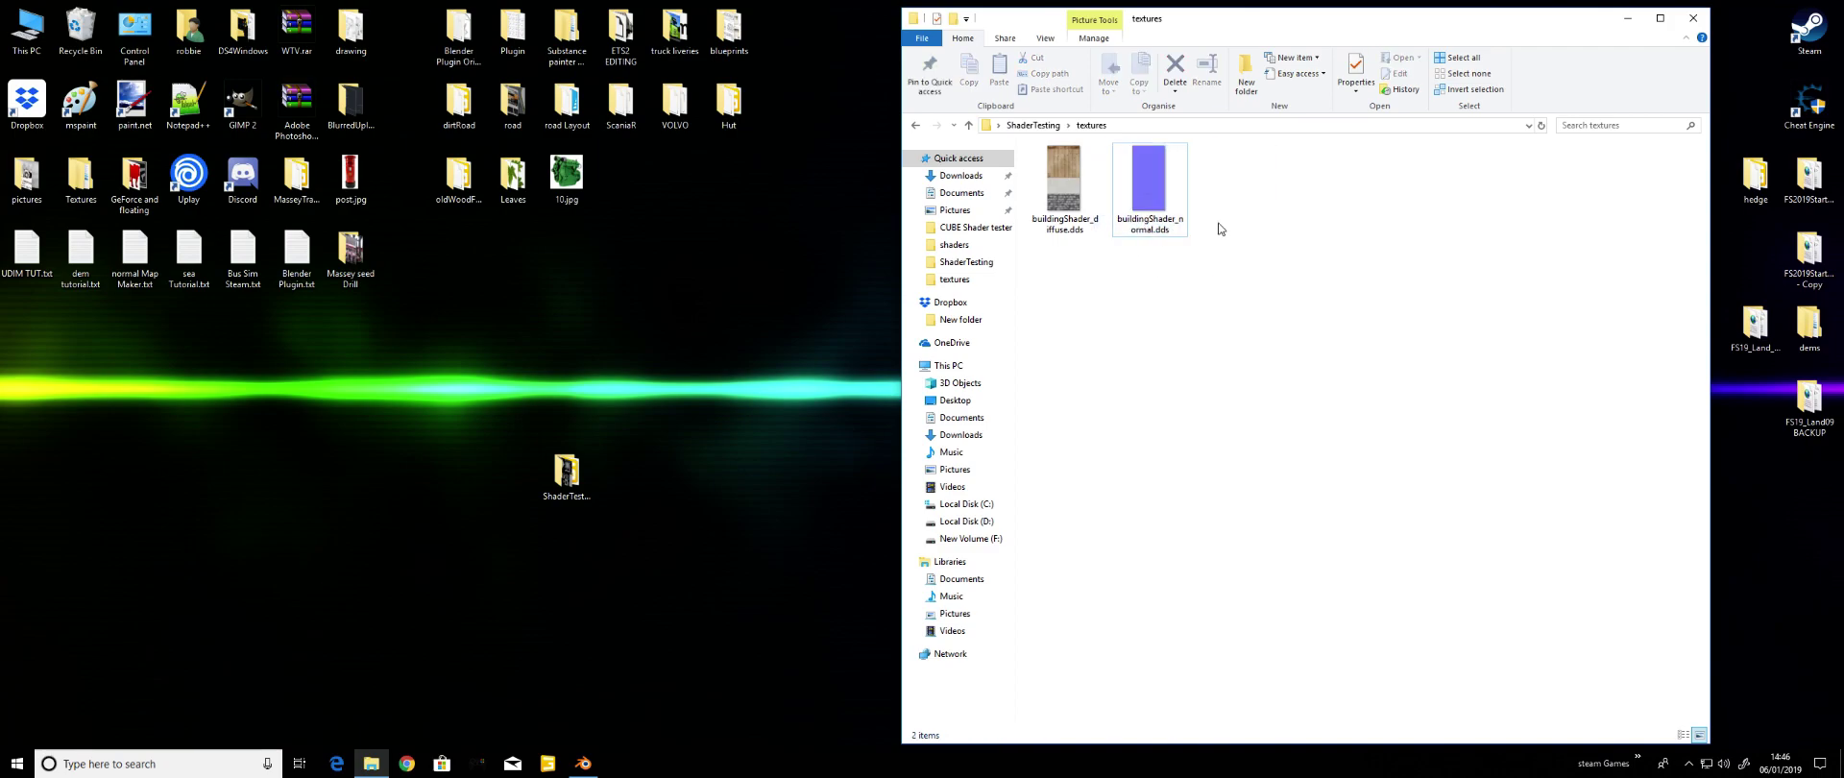
Open buildingShader_diffuse.dds in paint.net, duplicate its Background layer and add four new empty layers
{"action": "double_click", "coordinate": [1066, 197]}
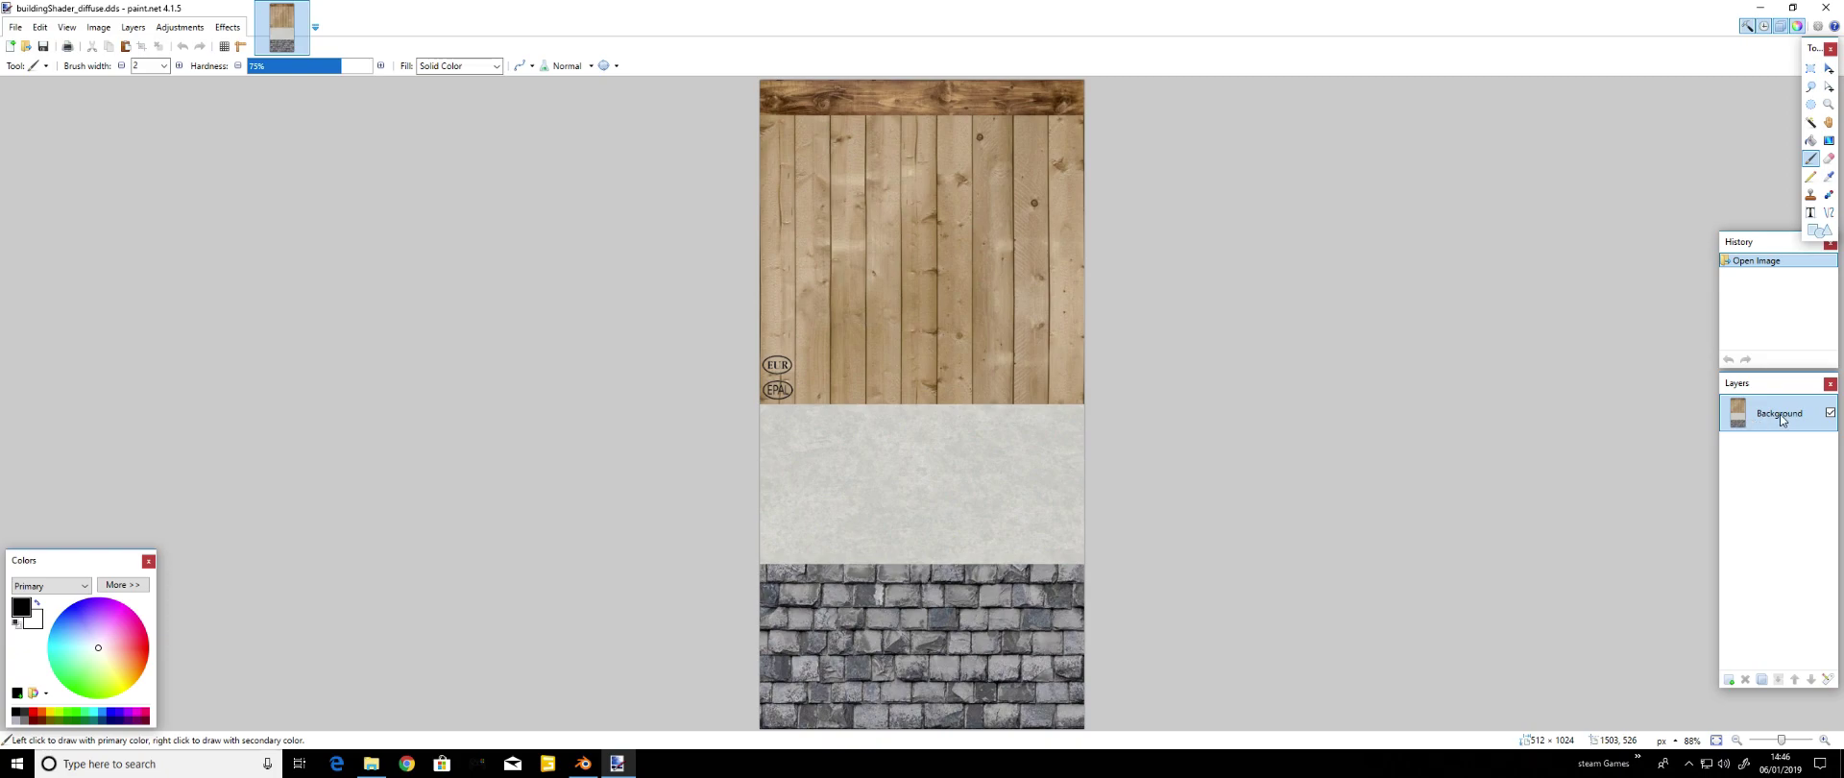
{"action": "left_click", "coordinate": [1762, 681]}
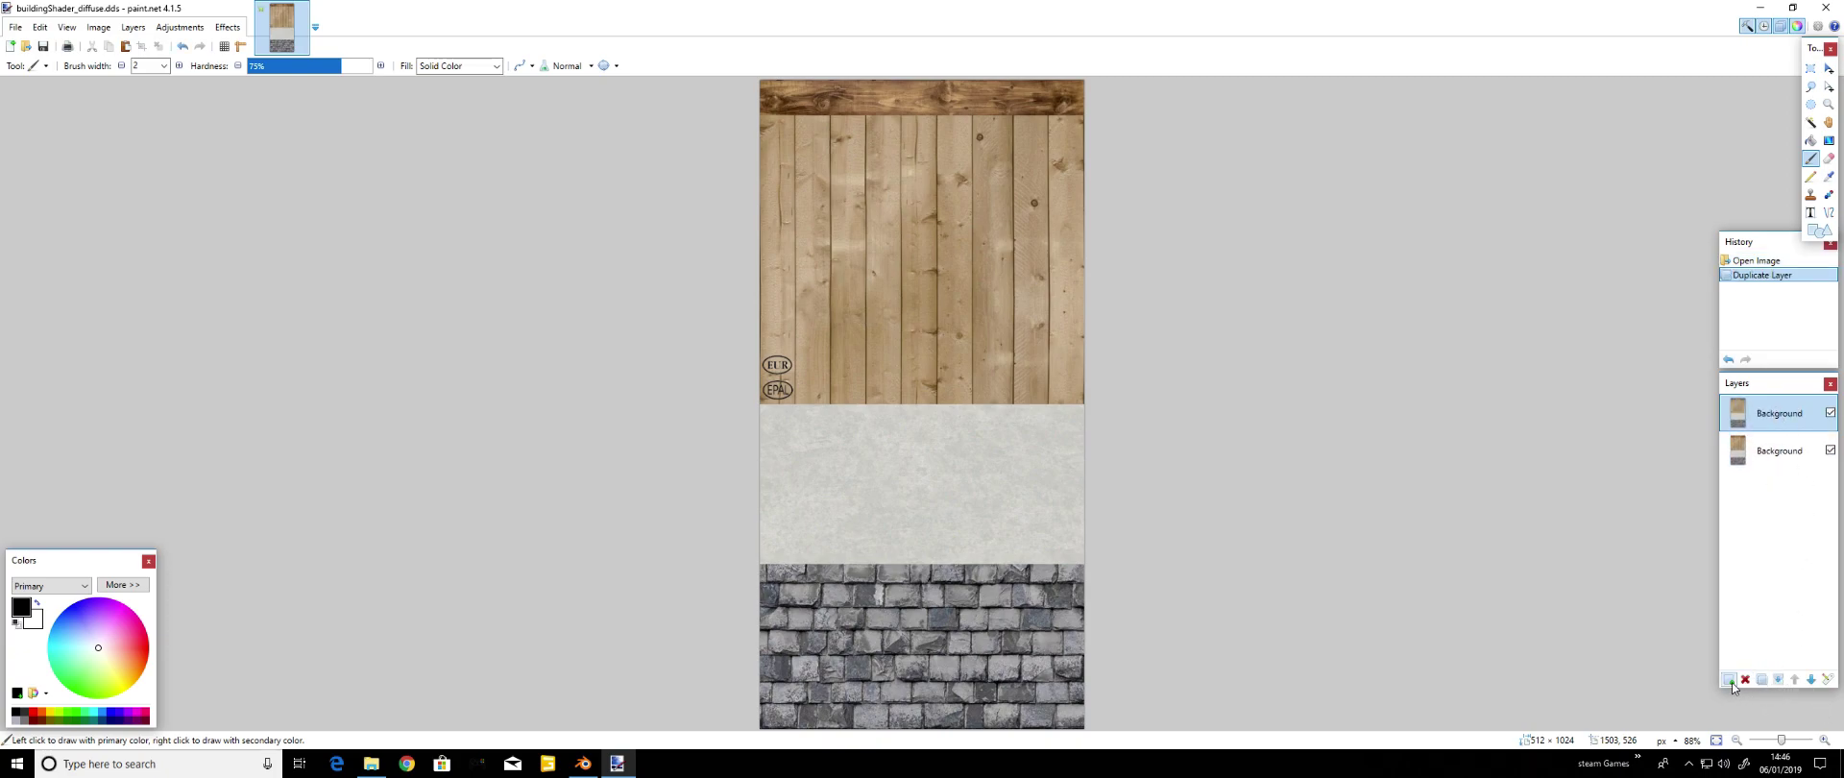
{"action": "left_click", "coordinate": [1729, 681]}
{"action": "left_click", "coordinate": [1729, 680]}
{"action": "left_click", "coordinate": [1729, 680]}
{"action": "left_click", "coordinate": [1729, 680]}
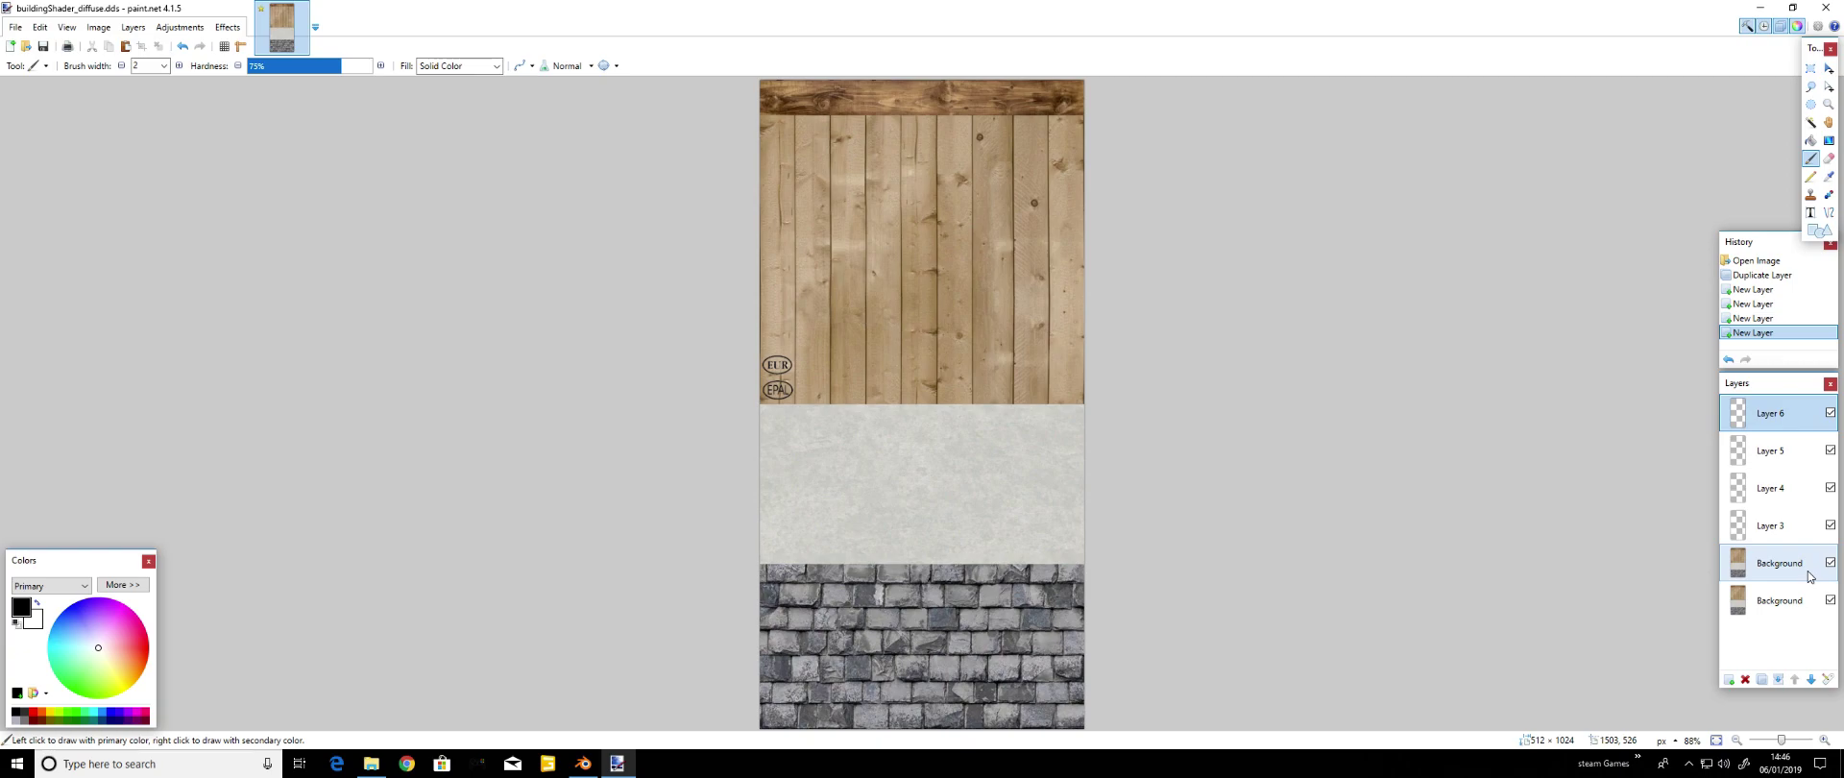
Move the upper Background layer directly below Layer 6 and the other Background layer between Layer 5 and Layer 4
{"action": "left_click", "coordinate": [1793, 570]}
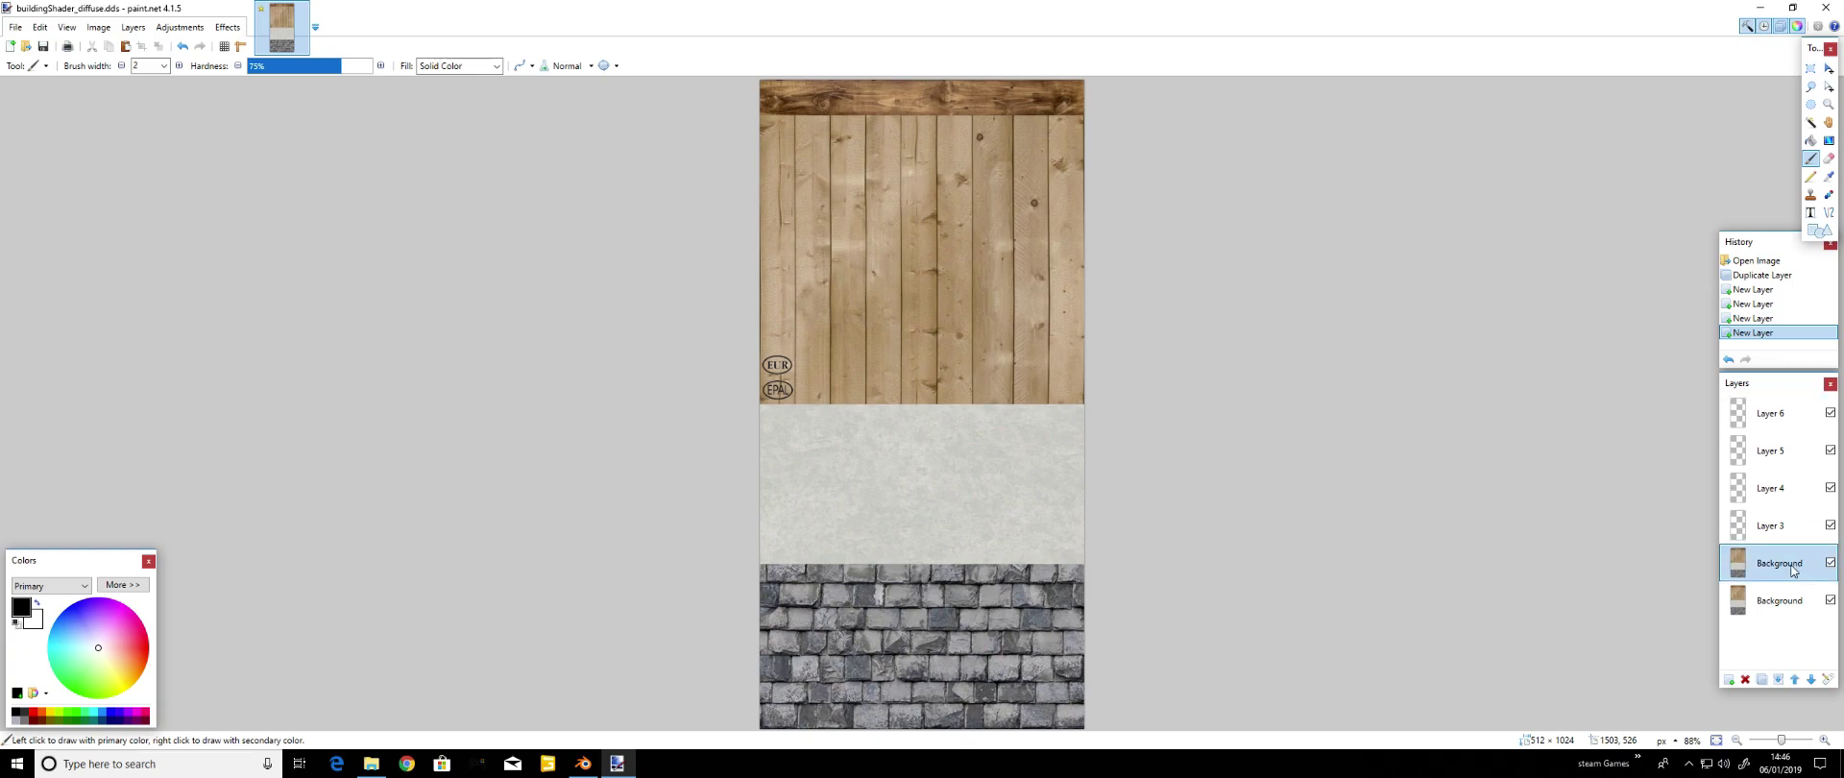
{"action": "left_click", "coordinate": [1794, 680]}
{"action": "left_click", "coordinate": [1794, 680]}
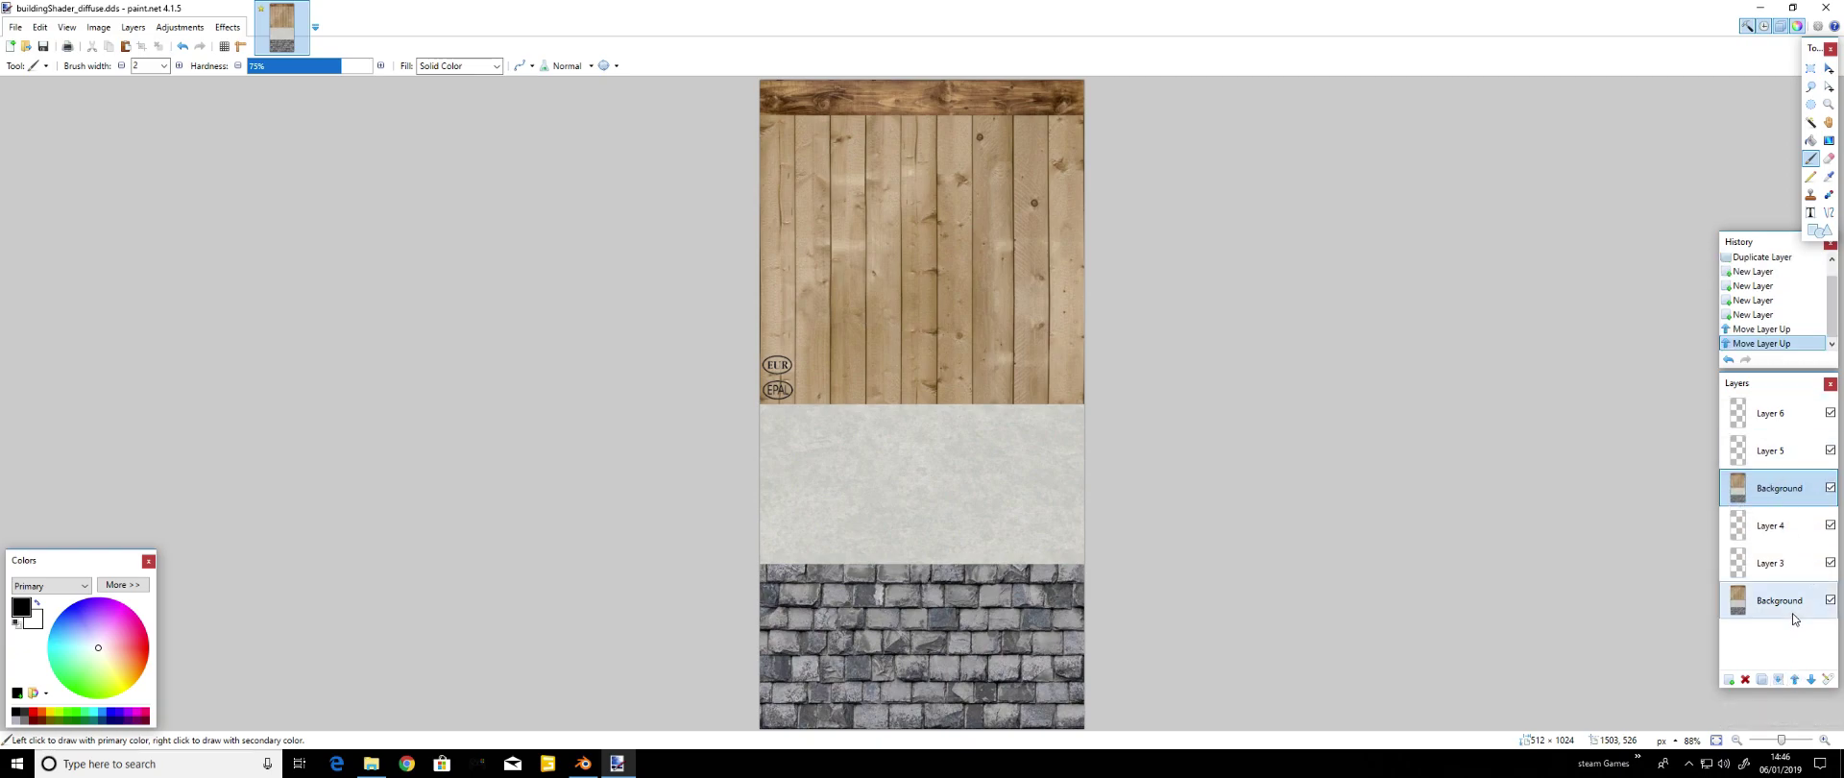
{"action": "left_click", "coordinate": [1794, 679]}
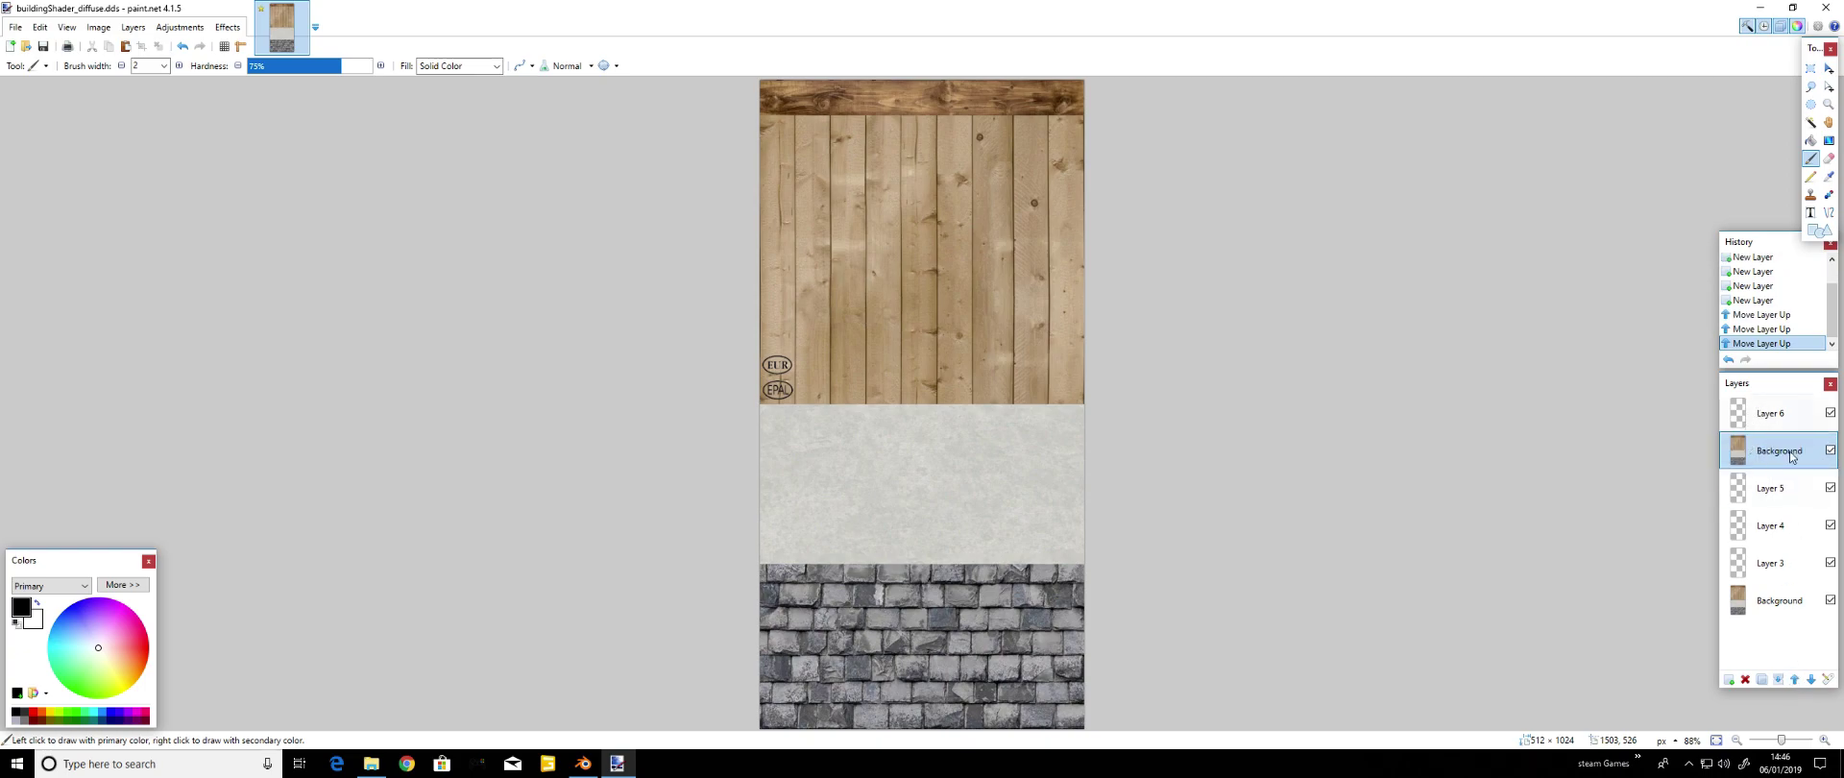
{"action": "left_click", "coordinate": [1779, 603]}
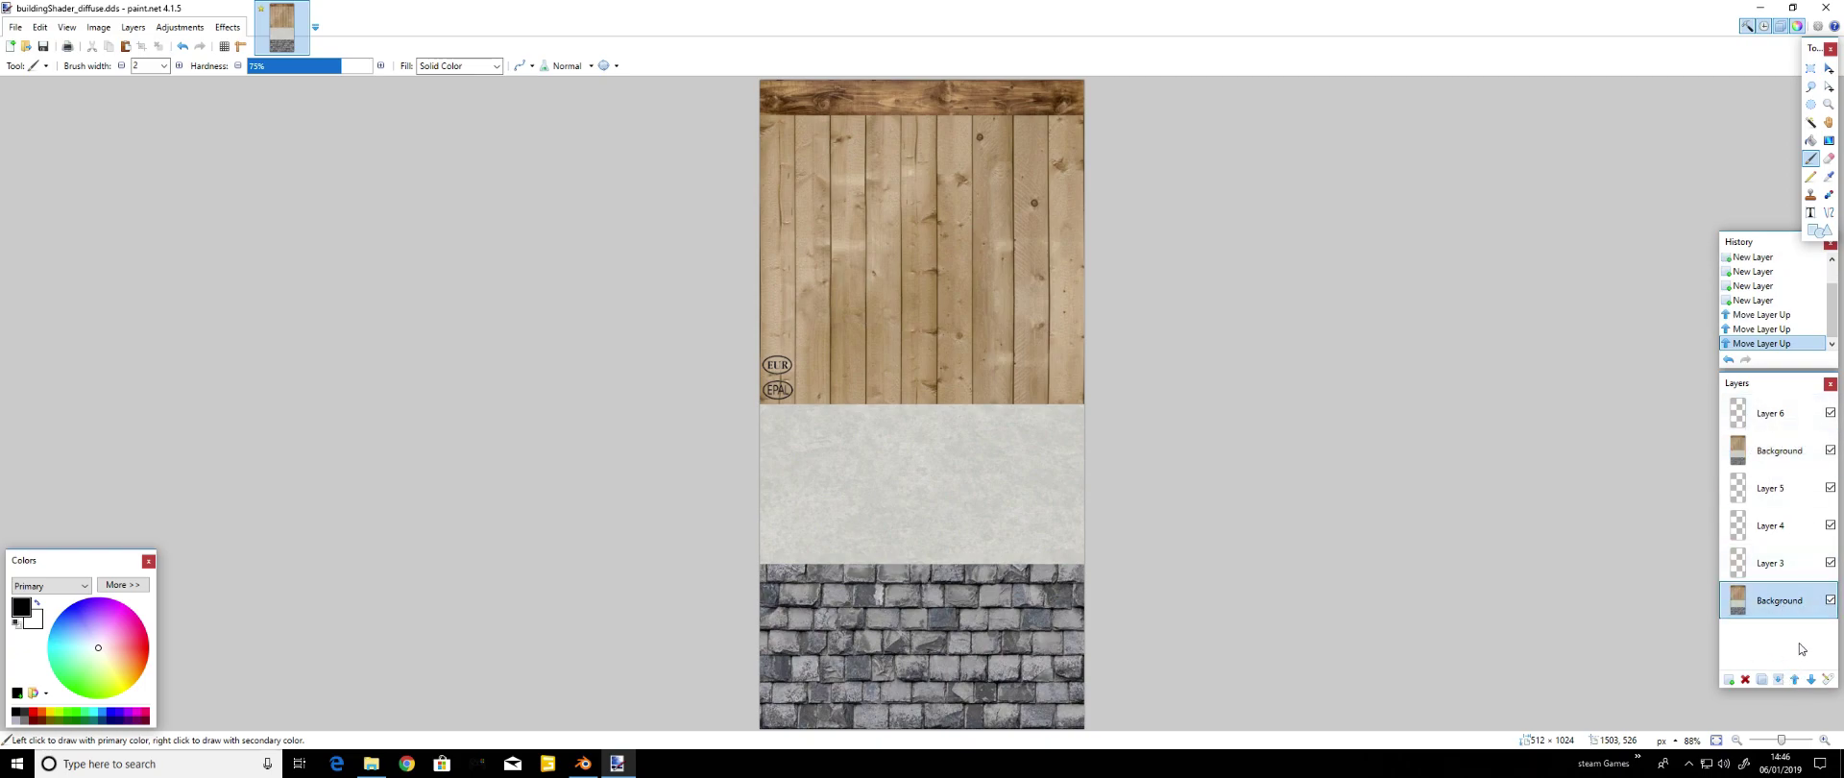
{"action": "left_click", "coordinate": [1794, 679]}
{"action": "left_click", "coordinate": [1794, 679]}
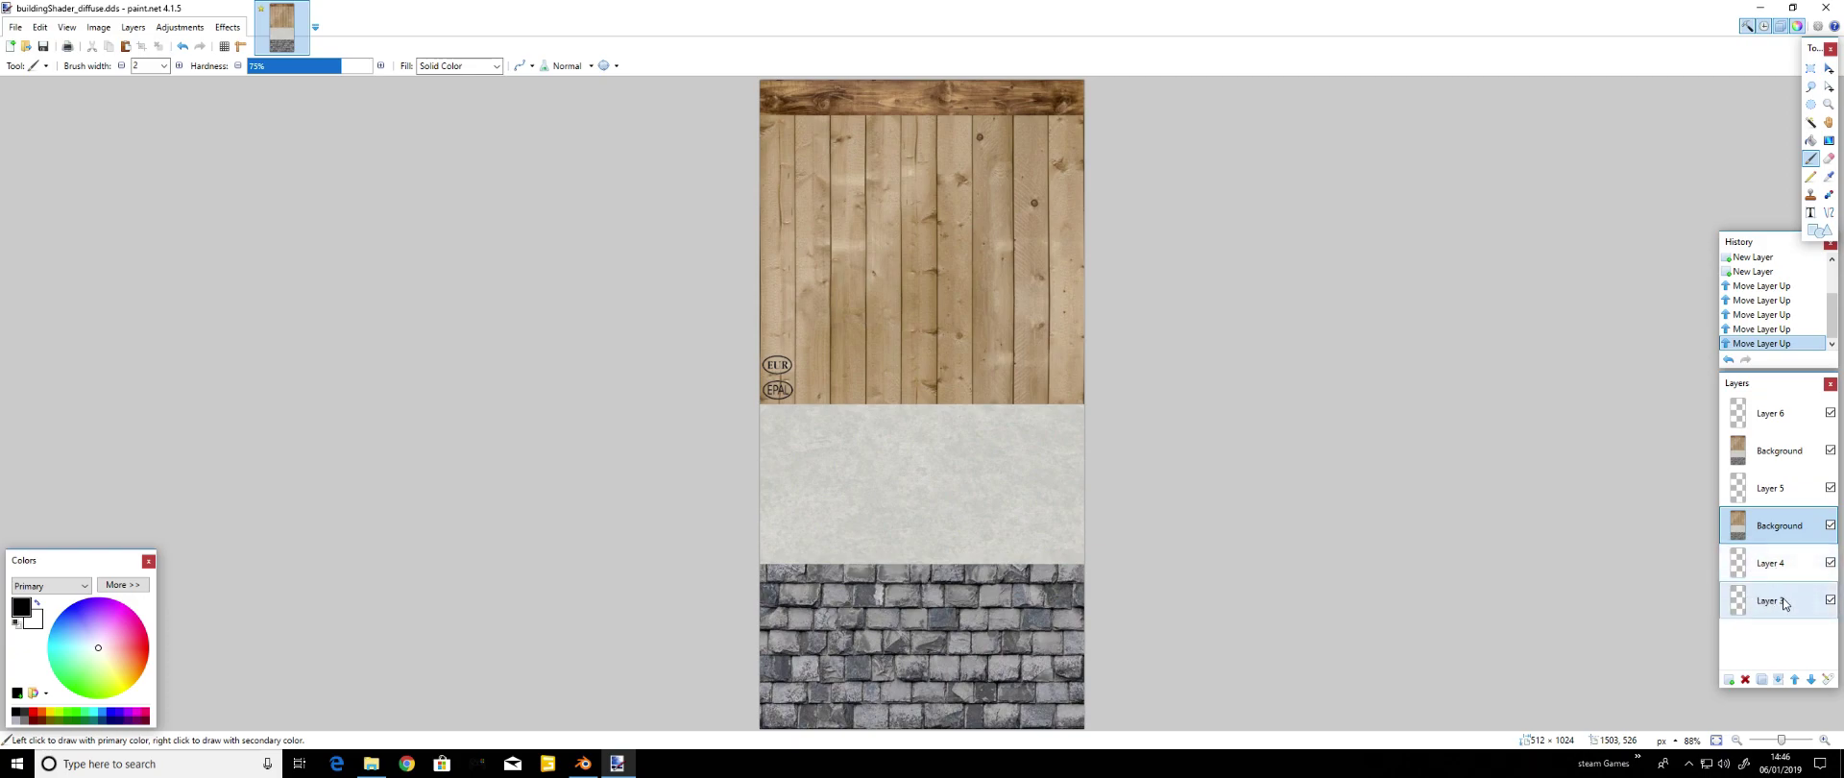
Hide every layer except Layer 3 and make Layer 3 the active layer
{"action": "left_click", "coordinate": [1830, 562]}
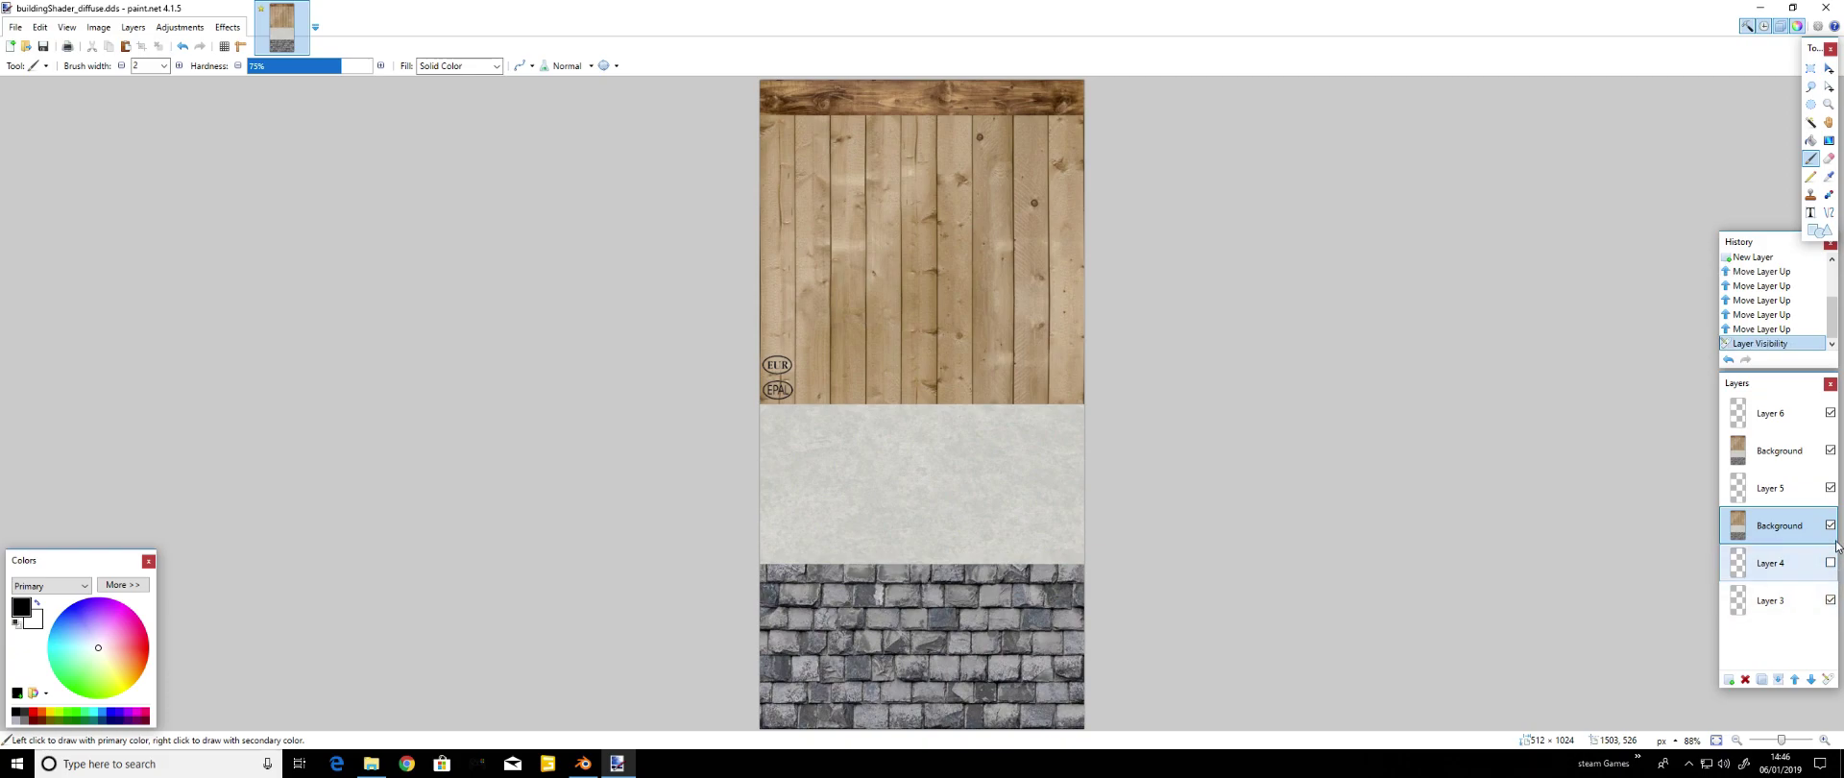
{"action": "left_click", "coordinate": [1830, 524]}
{"action": "left_click", "coordinate": [1830, 487]}
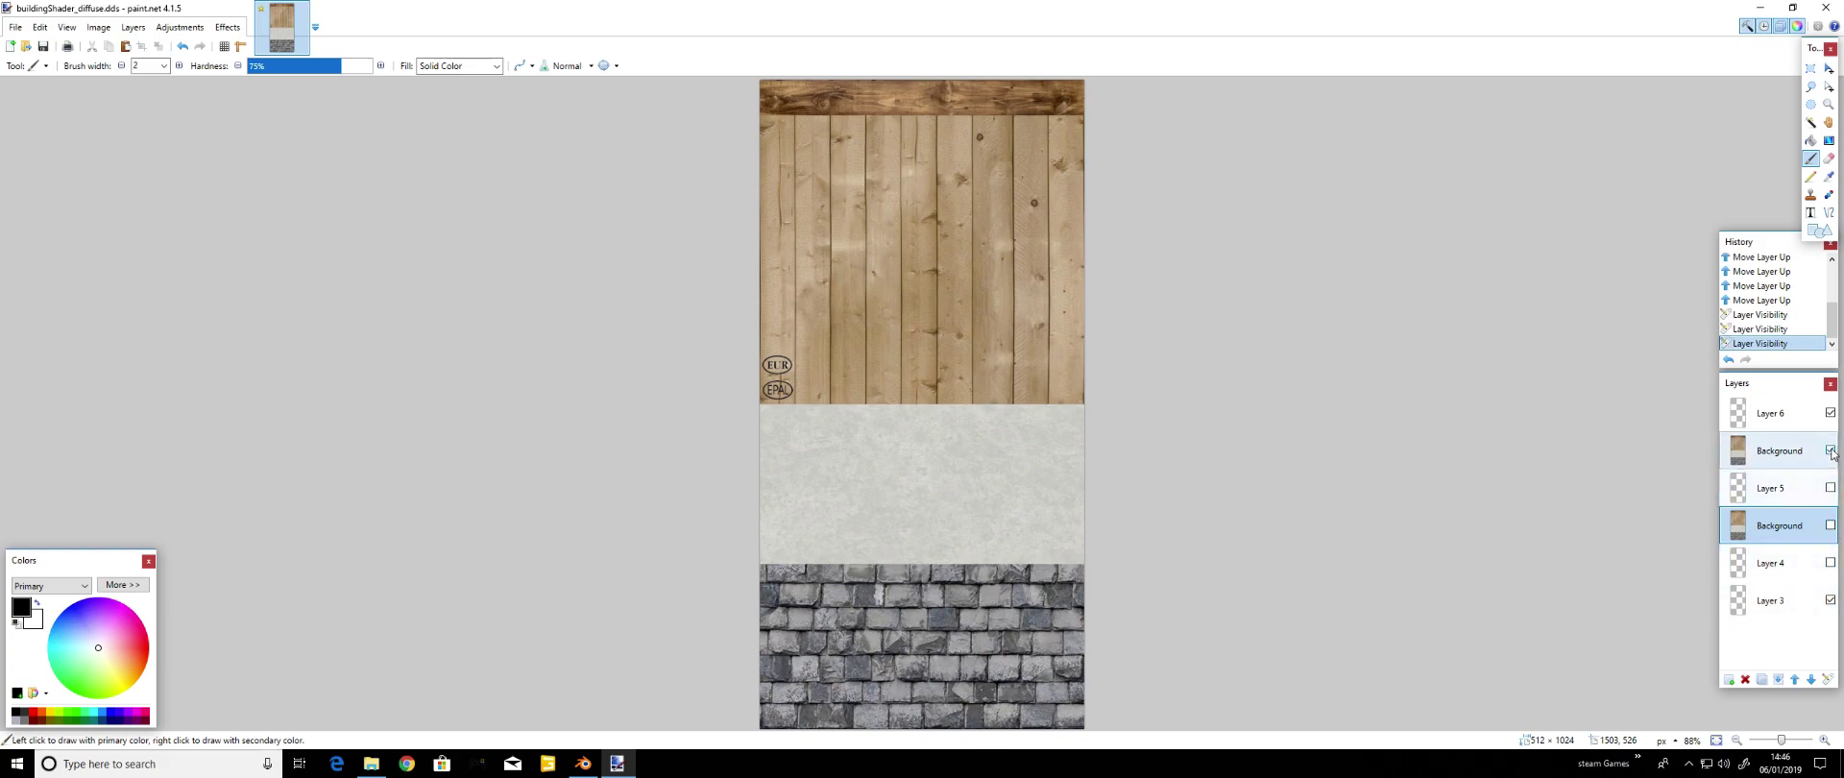
{"action": "left_click", "coordinate": [1831, 450]}
{"action": "left_click", "coordinate": [1830, 413]}
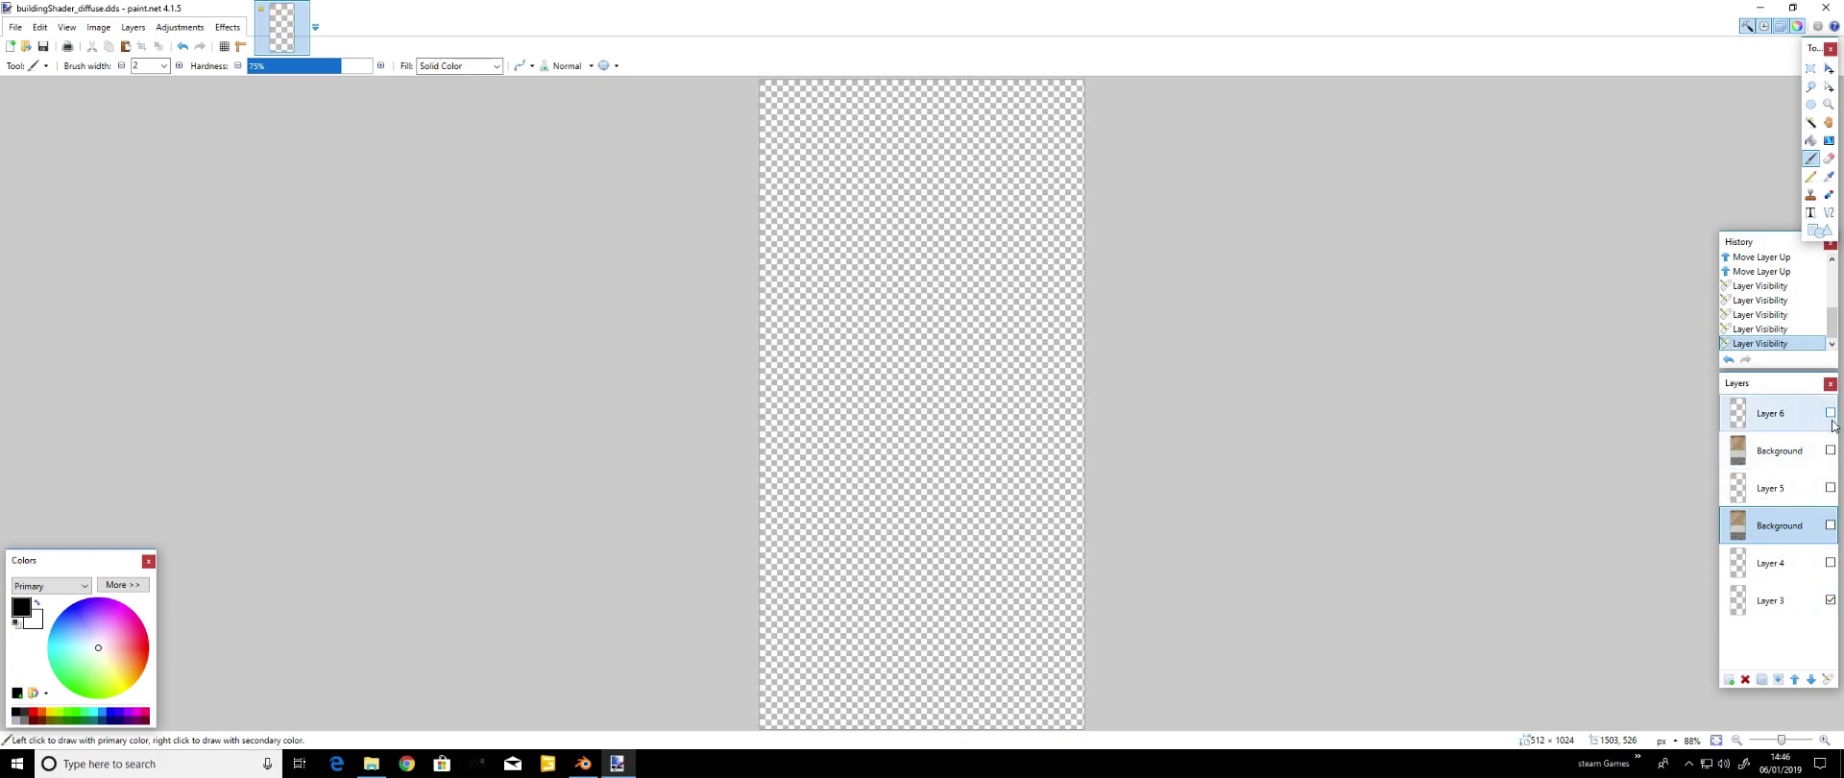
{"action": "left_click", "coordinate": [1805, 600]}
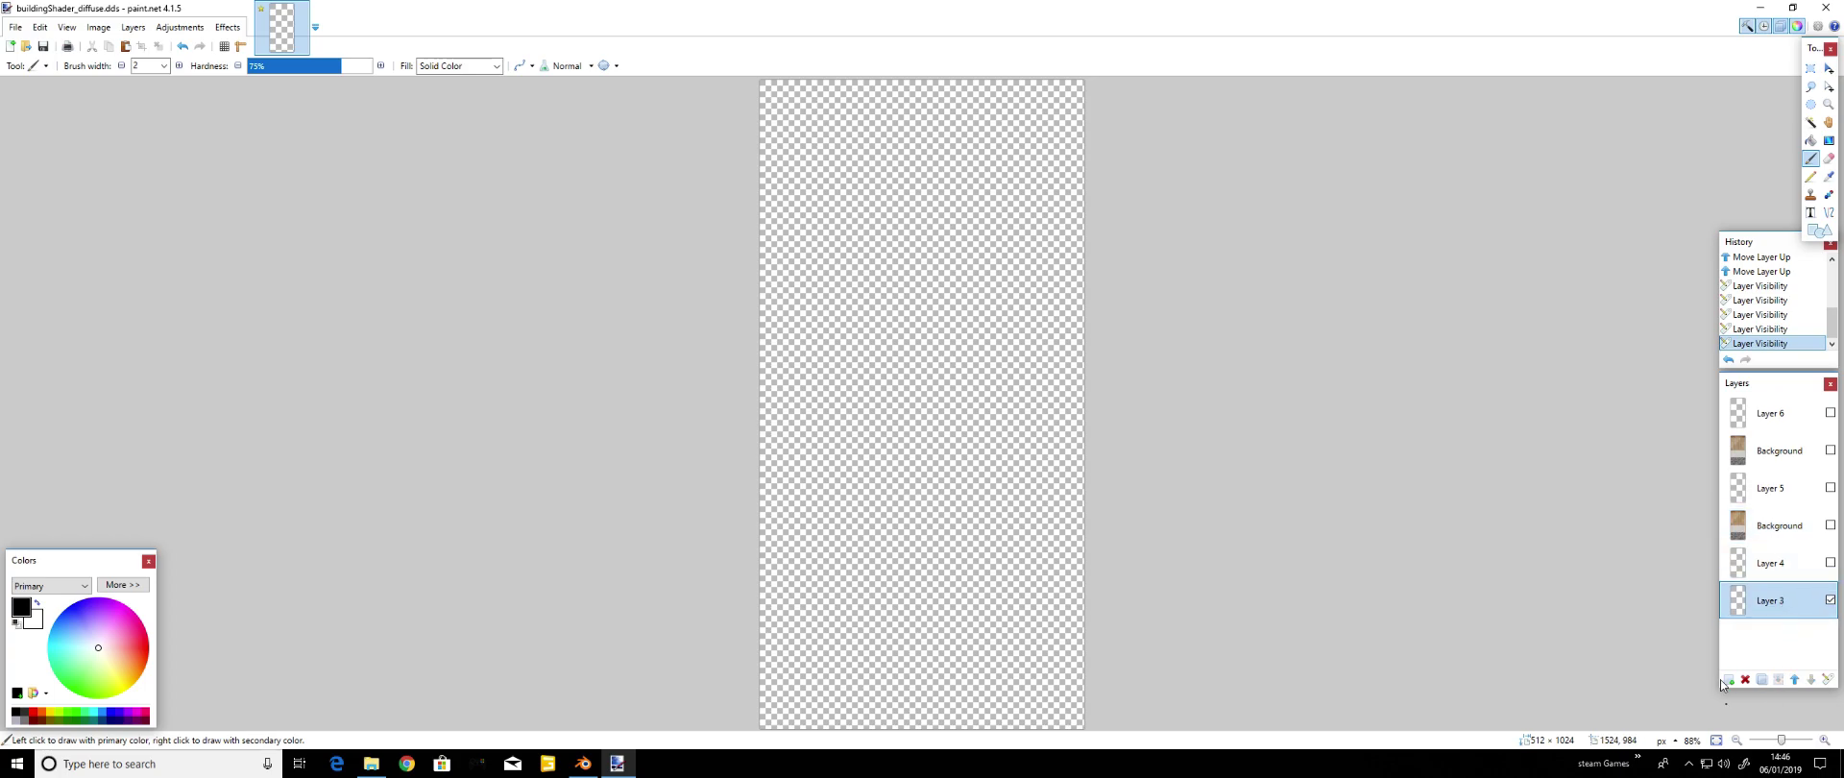
Fill Layer 3 with solid black using the Paint Bucket and hide the layer
{"action": "left_click", "coordinate": [1812, 141]}
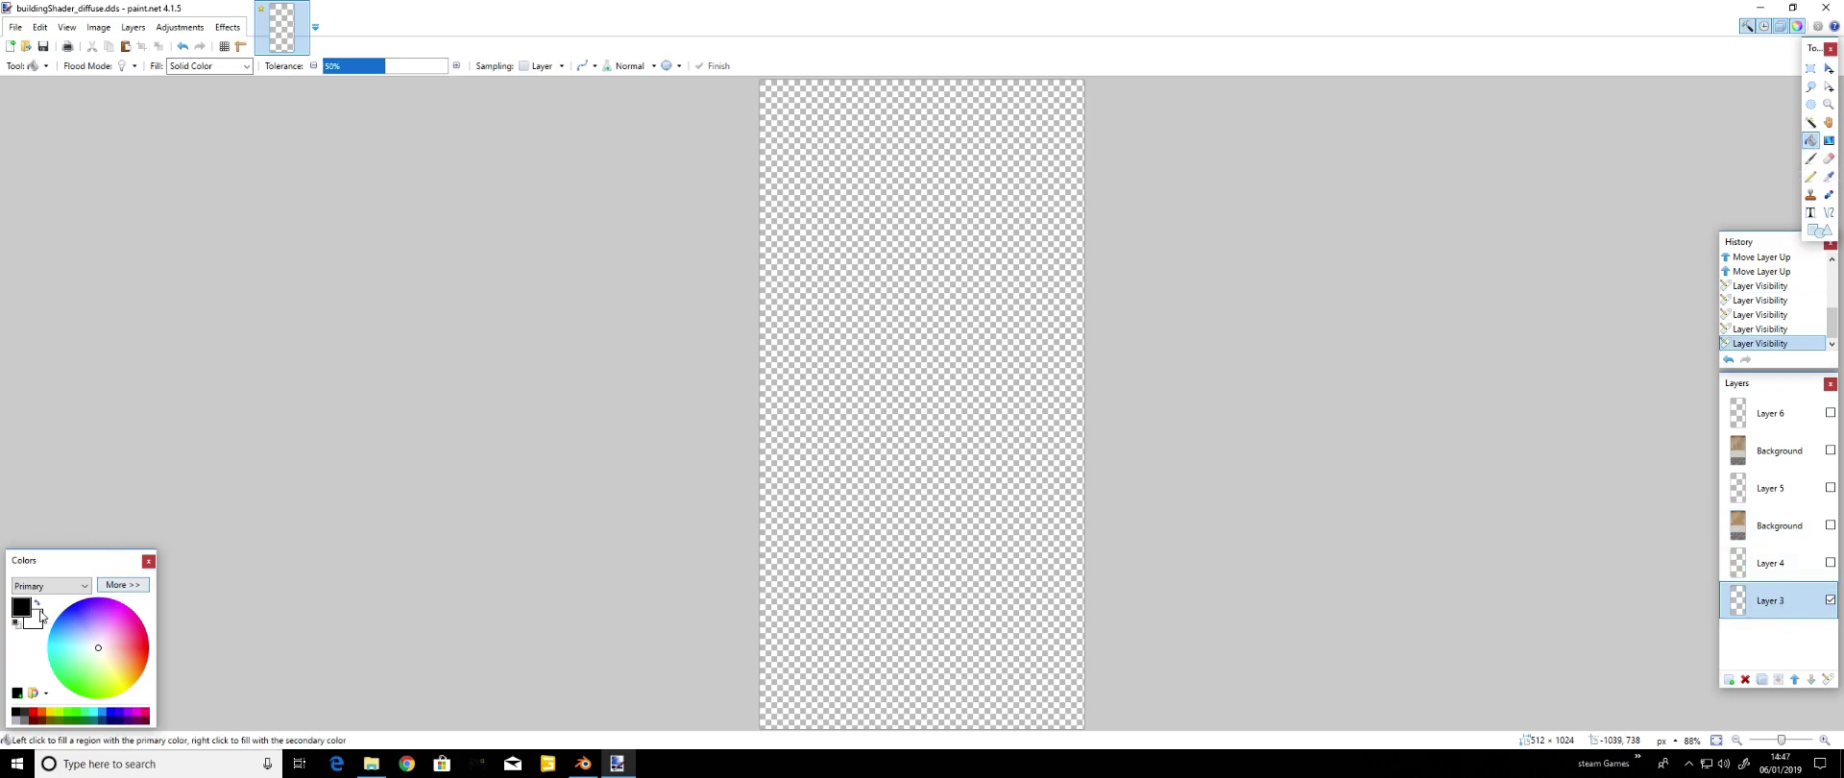
{"action": "left_click", "coordinate": [936, 481]}
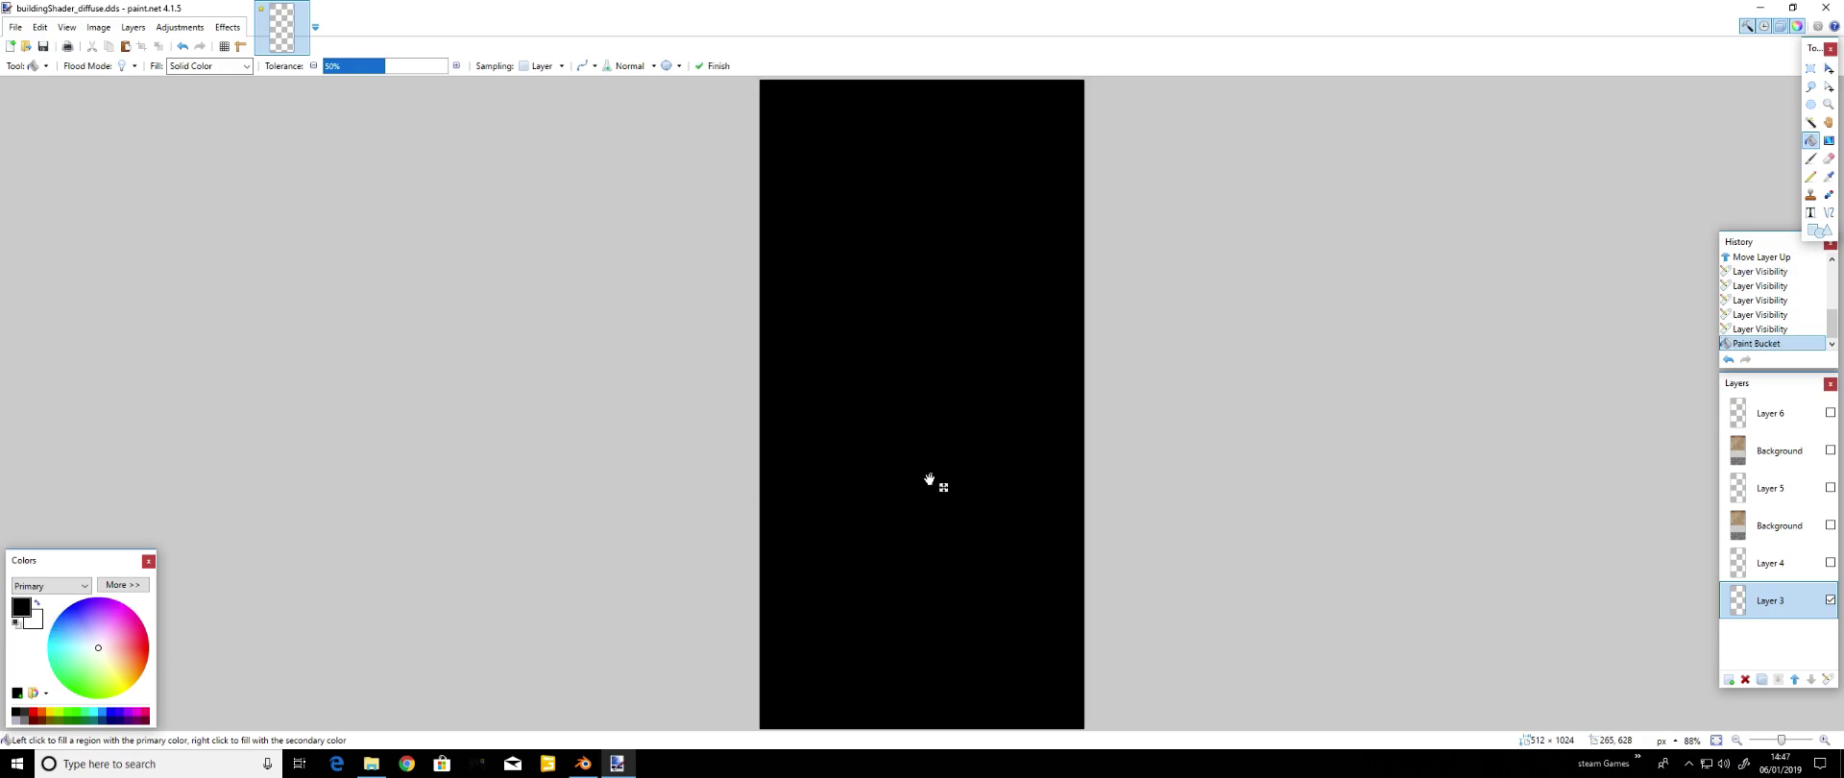
{"action": "left_click", "coordinate": [1829, 600]}
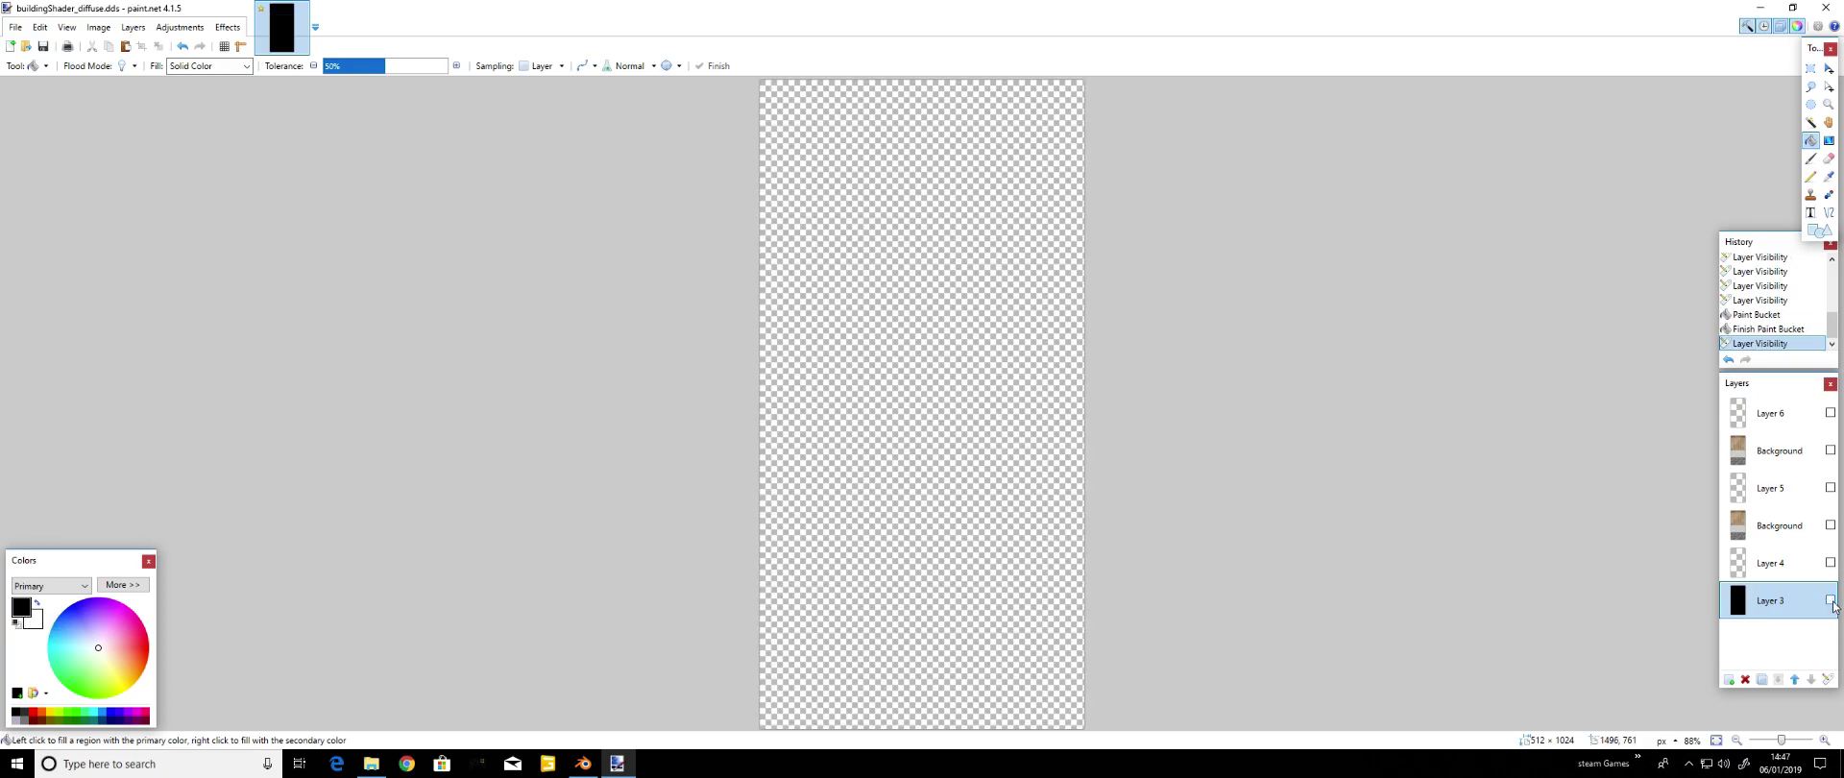
Make Layer 4 active and visible, and fill it with pure blue, hex 0000FF
{"action": "left_click", "coordinate": [1791, 564]}
{"action": "left_click", "coordinate": [1830, 563]}
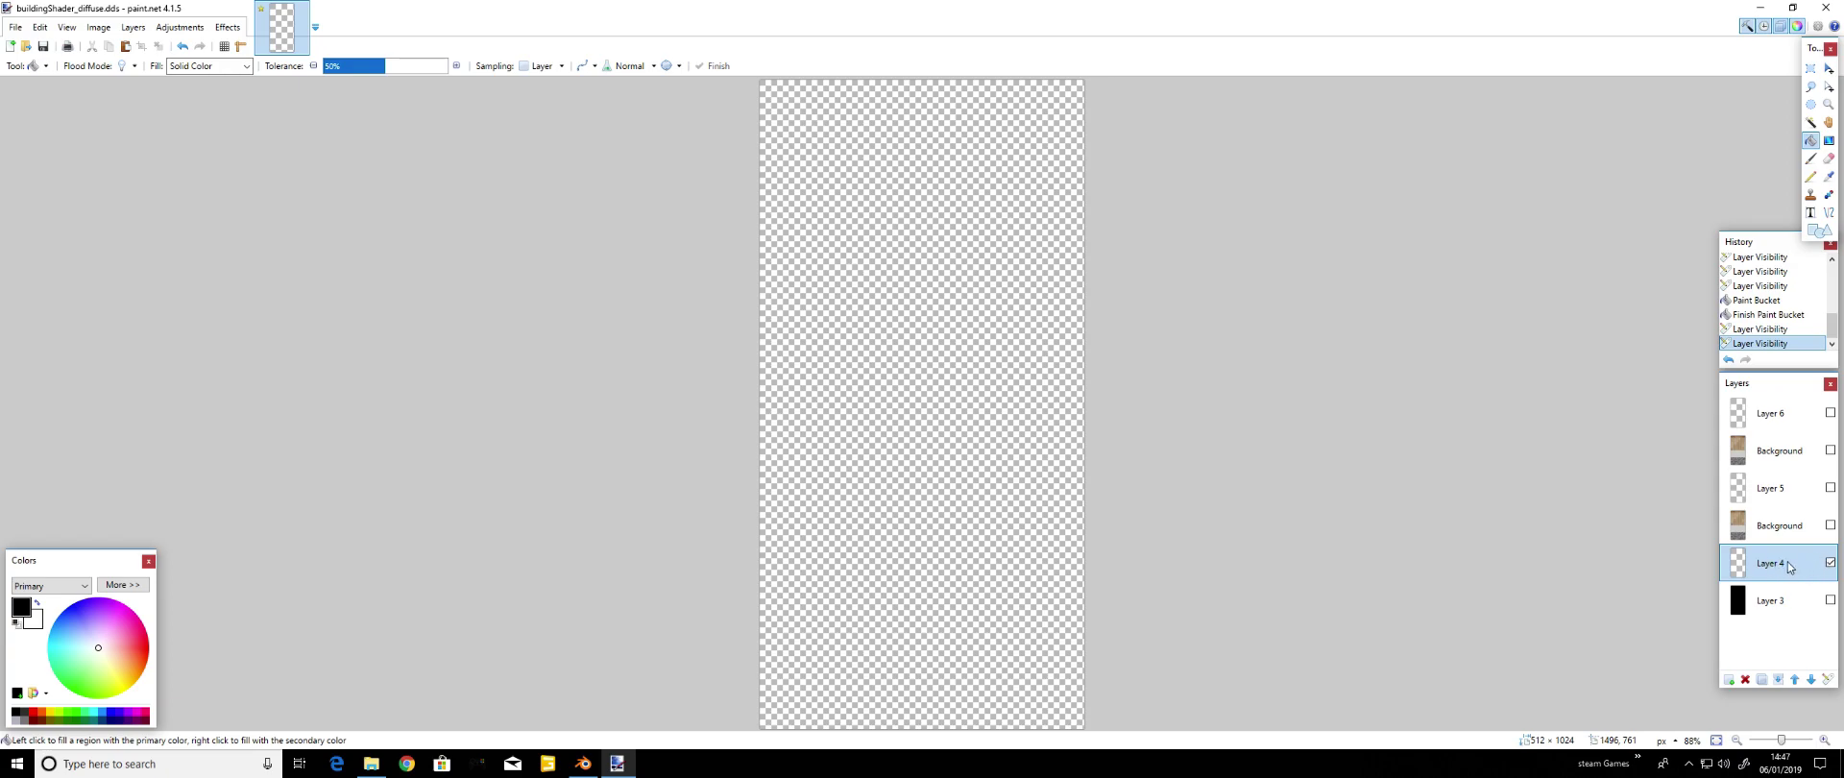
{"action": "left_click", "coordinate": [113, 713]}
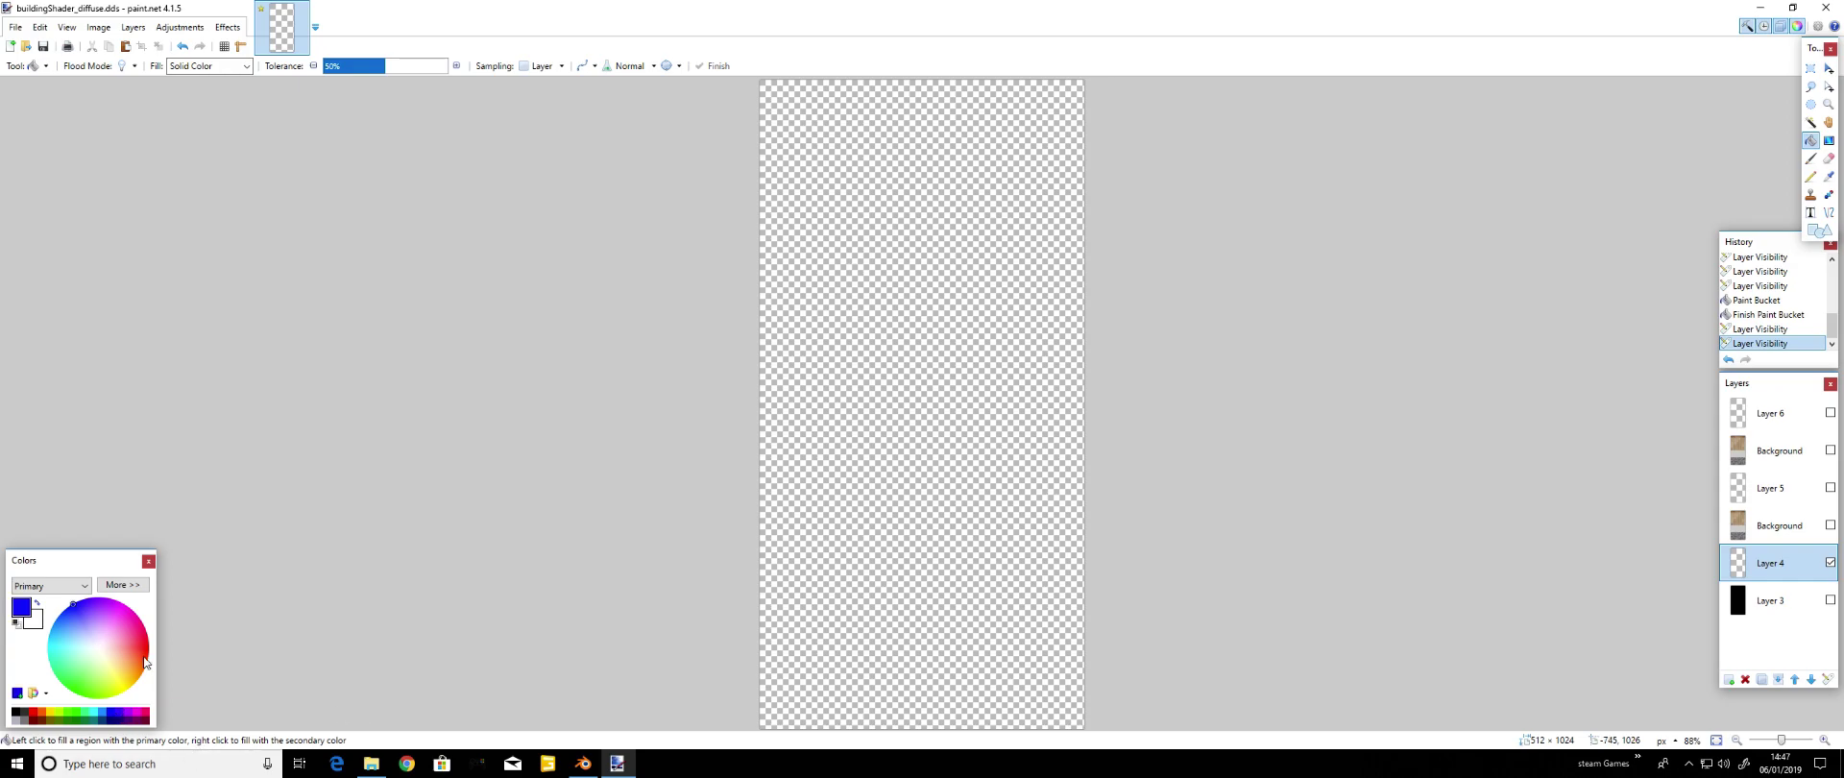
{"action": "left_click", "coordinate": [122, 584]}
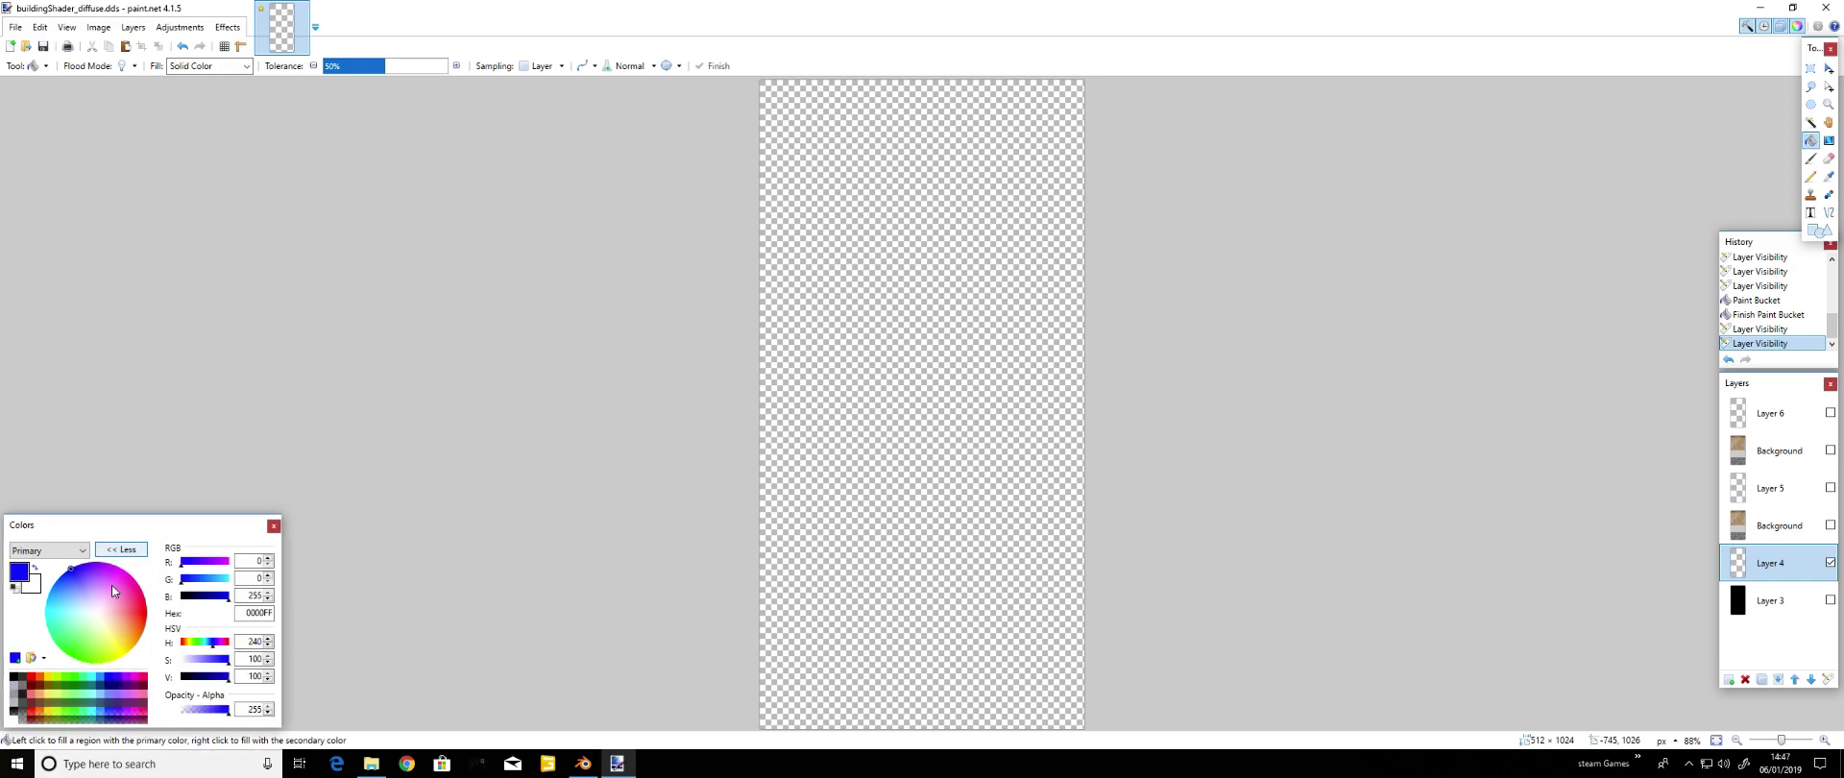
{"action": "left_click", "coordinate": [191, 580]}
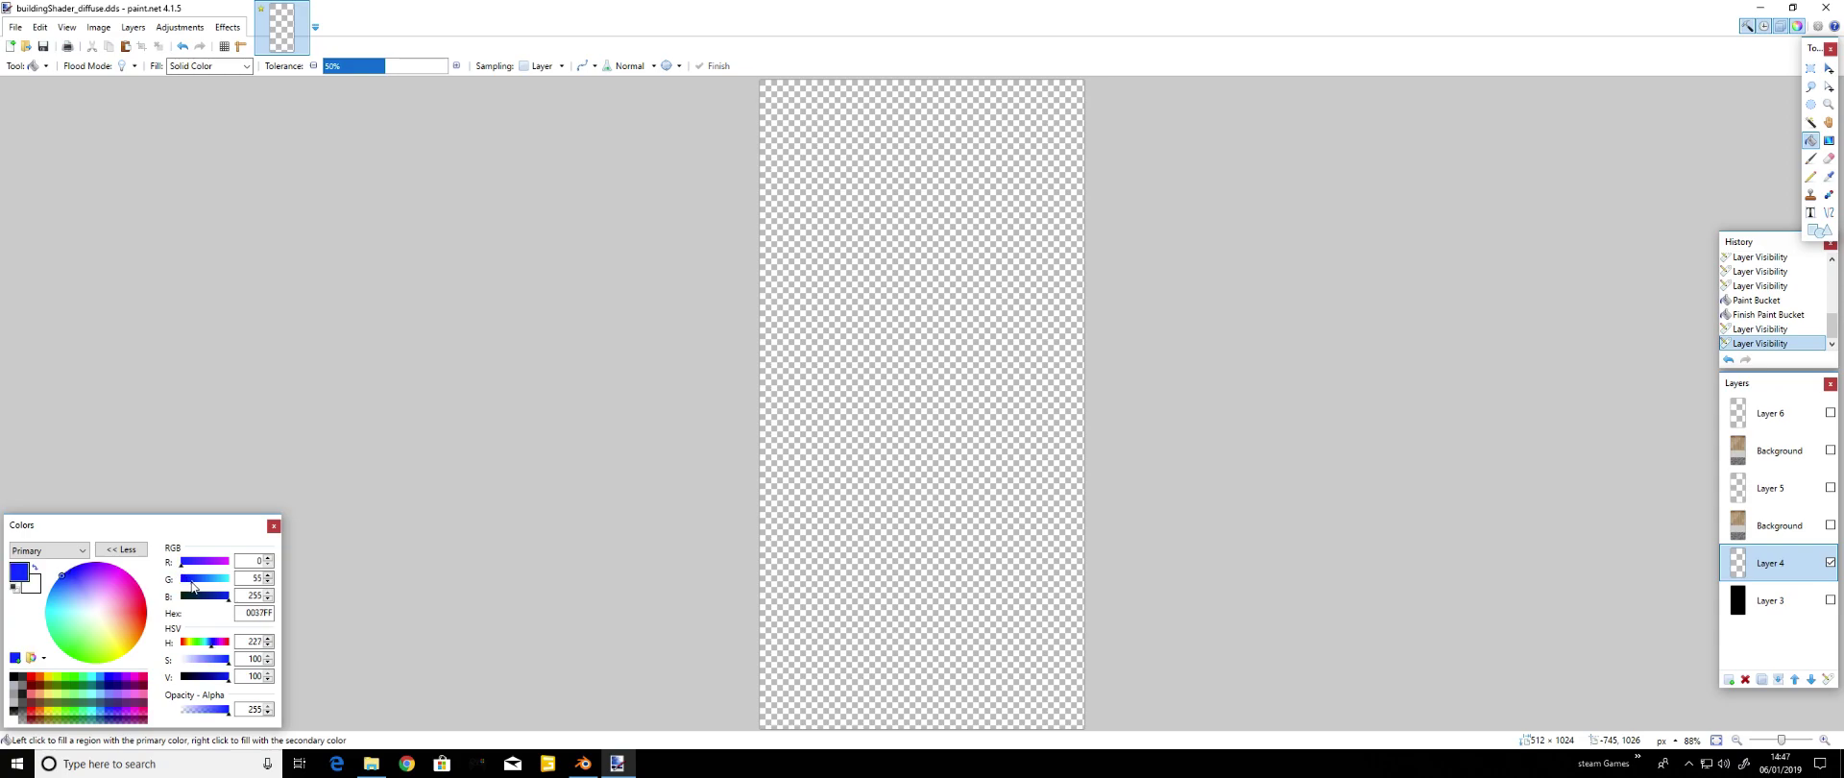
{"action": "left_click_drag", "start_coordinate": [191, 580], "coordinate": [169, 583]}
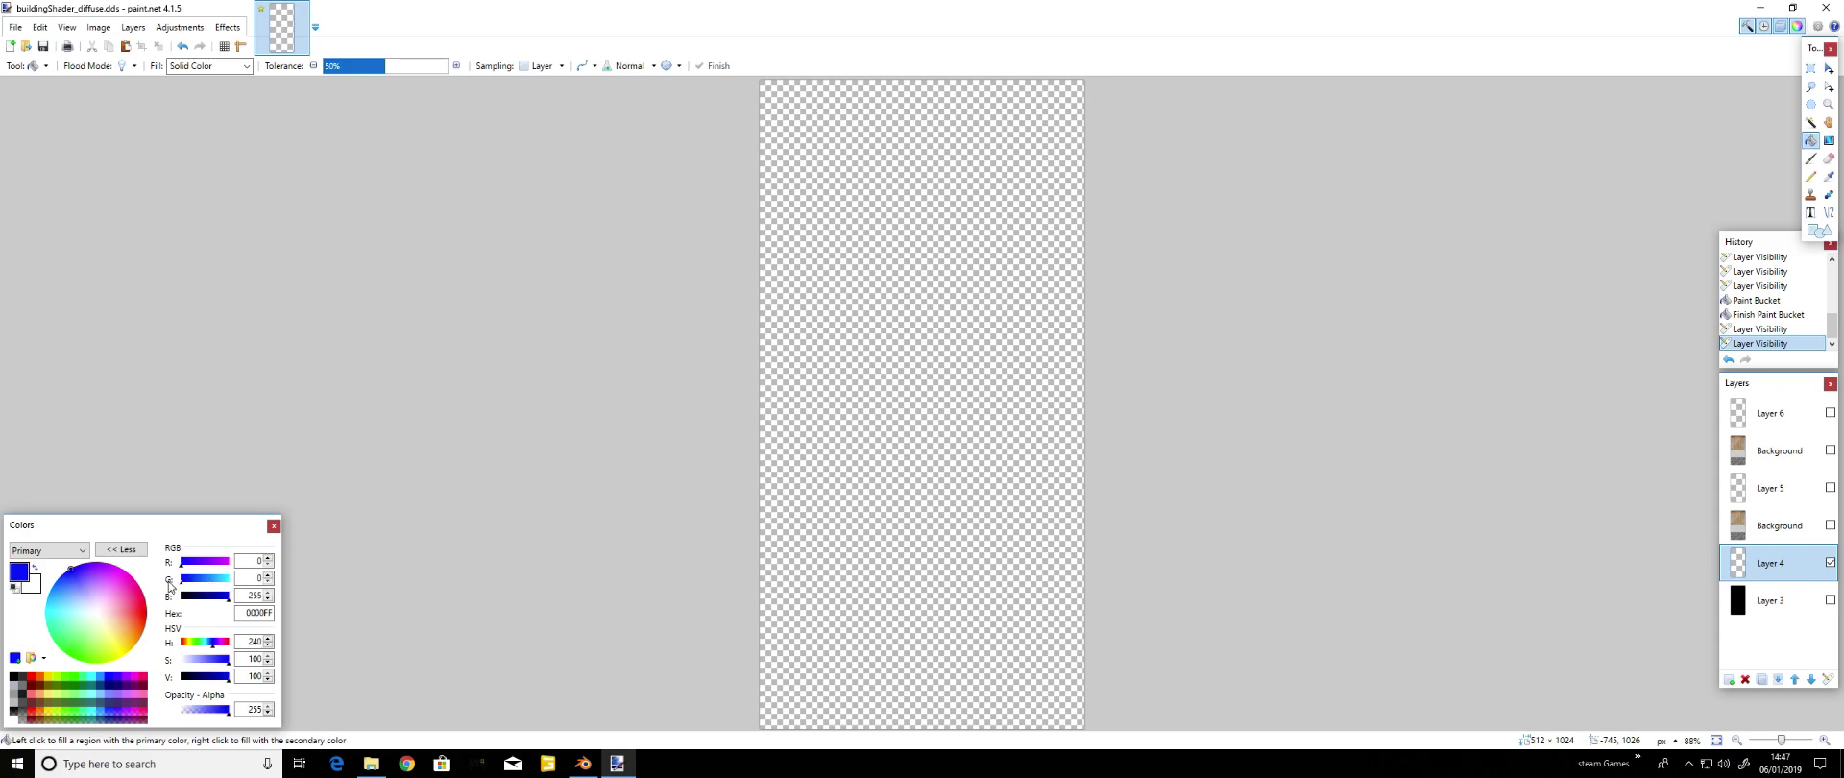
{"action": "left_click", "coordinate": [15, 659]}
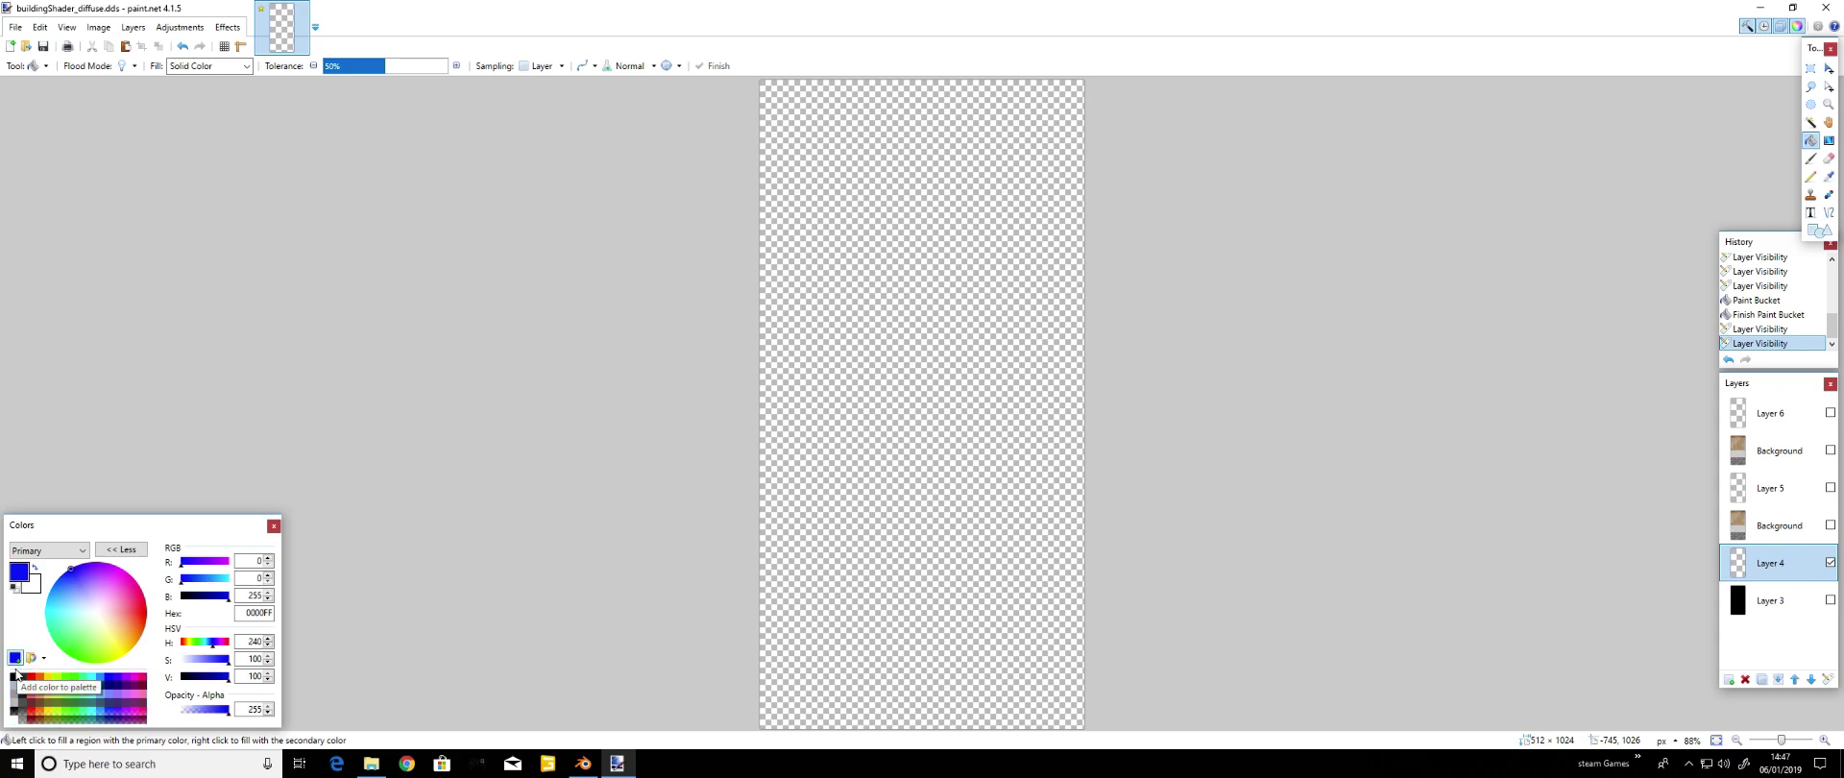
{"action": "left_click", "coordinate": [109, 678]}
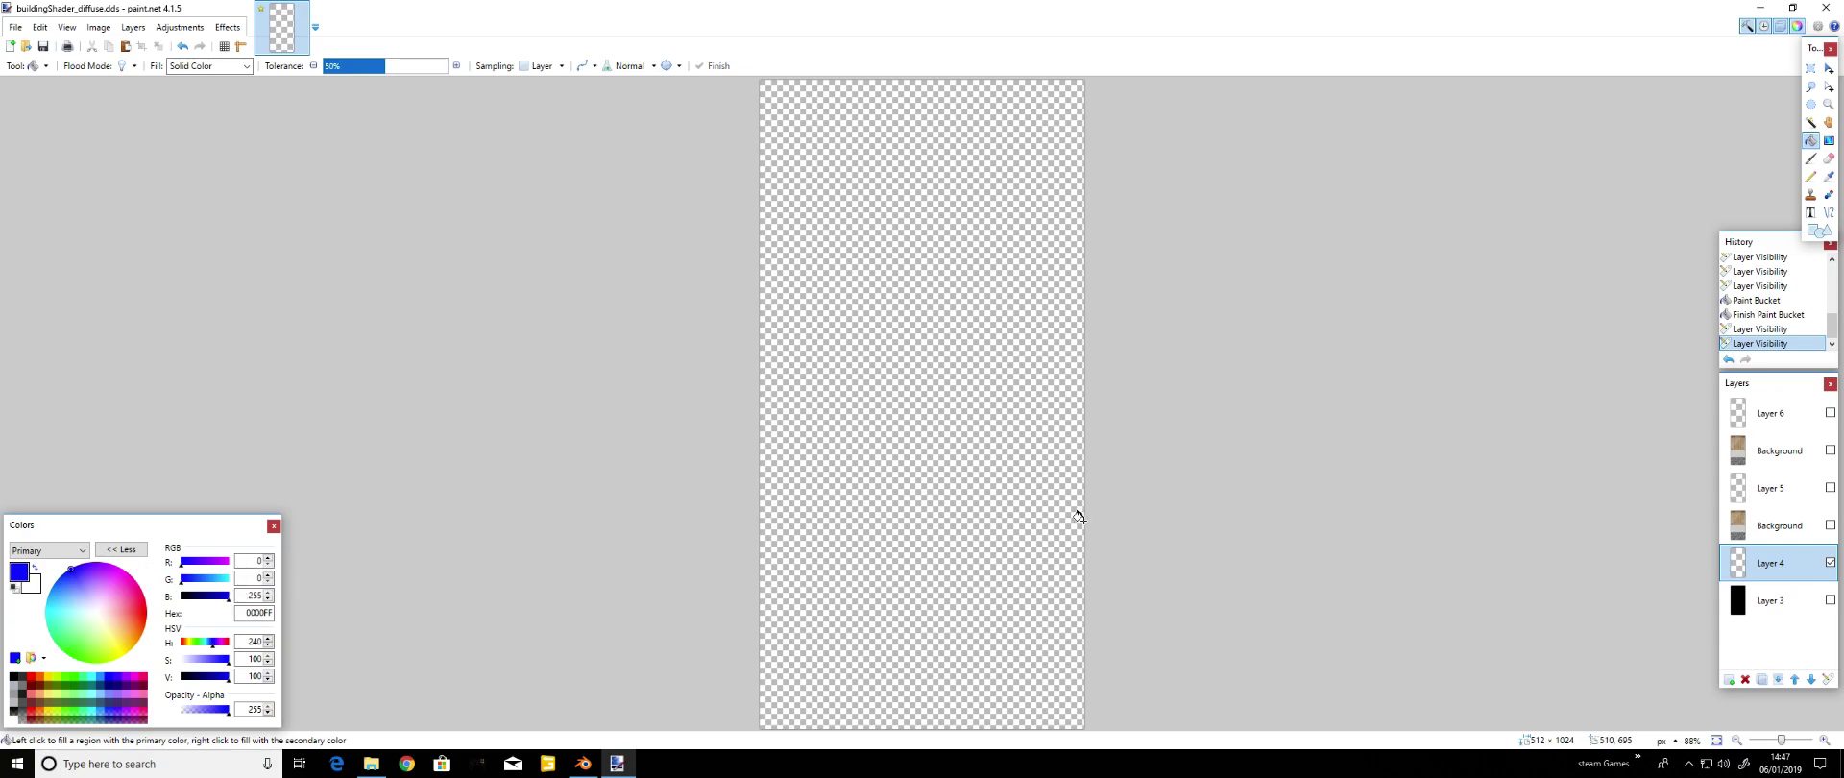
{"action": "left_click", "coordinate": [966, 528]}
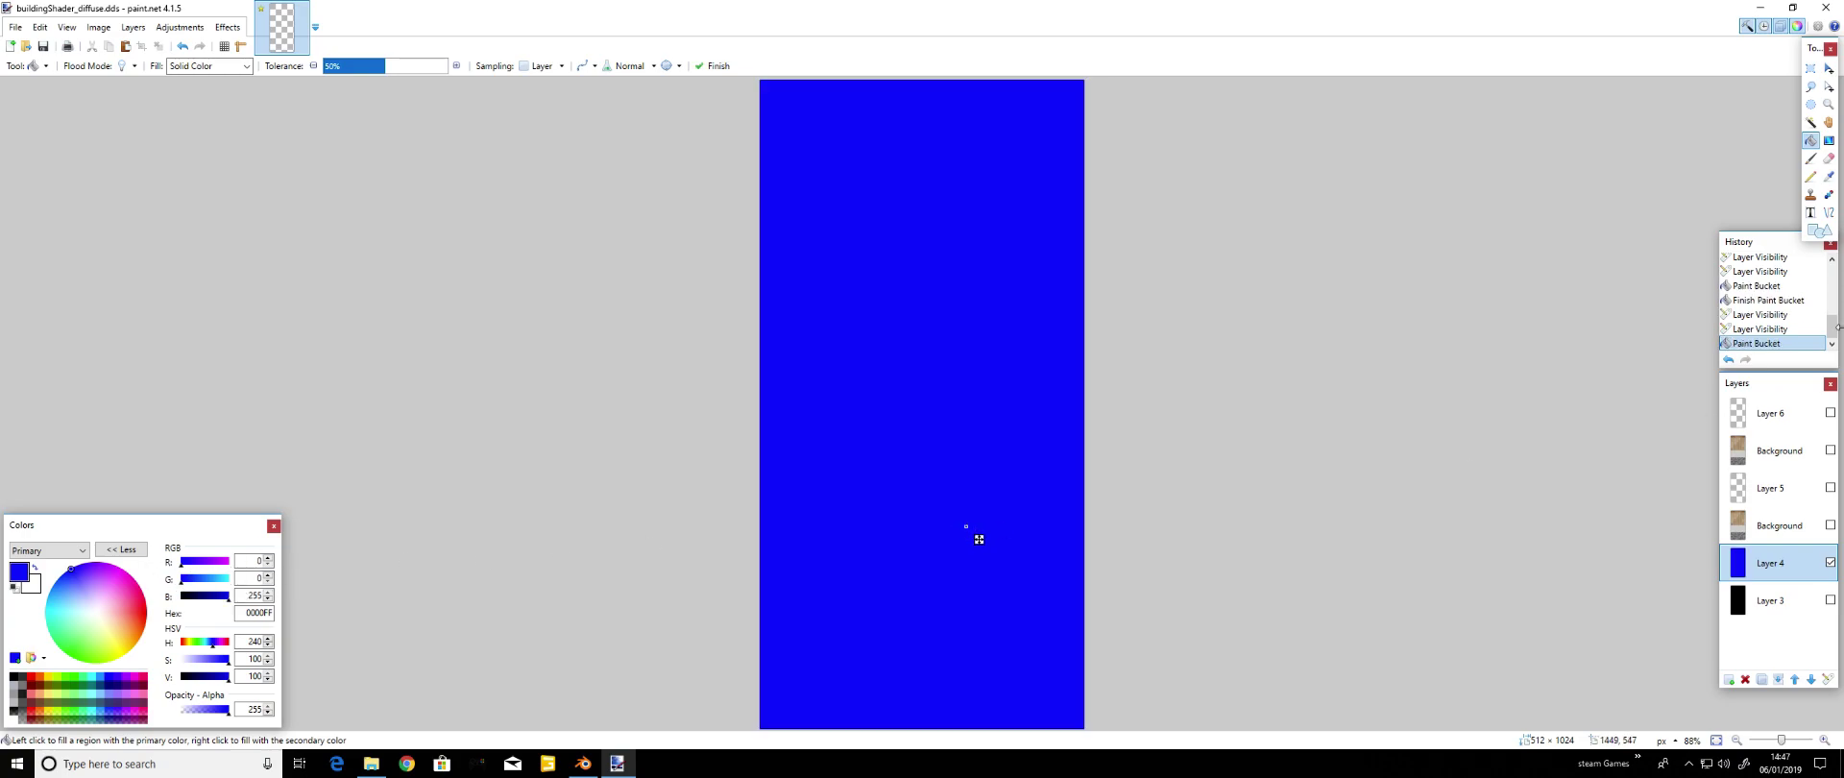
Hide Layer 4, make Layer 5 active and visible, and fill it with pure green, hex 00FF00
{"action": "left_click", "coordinate": [1794, 488]}
{"action": "left_click", "coordinate": [1830, 487]}
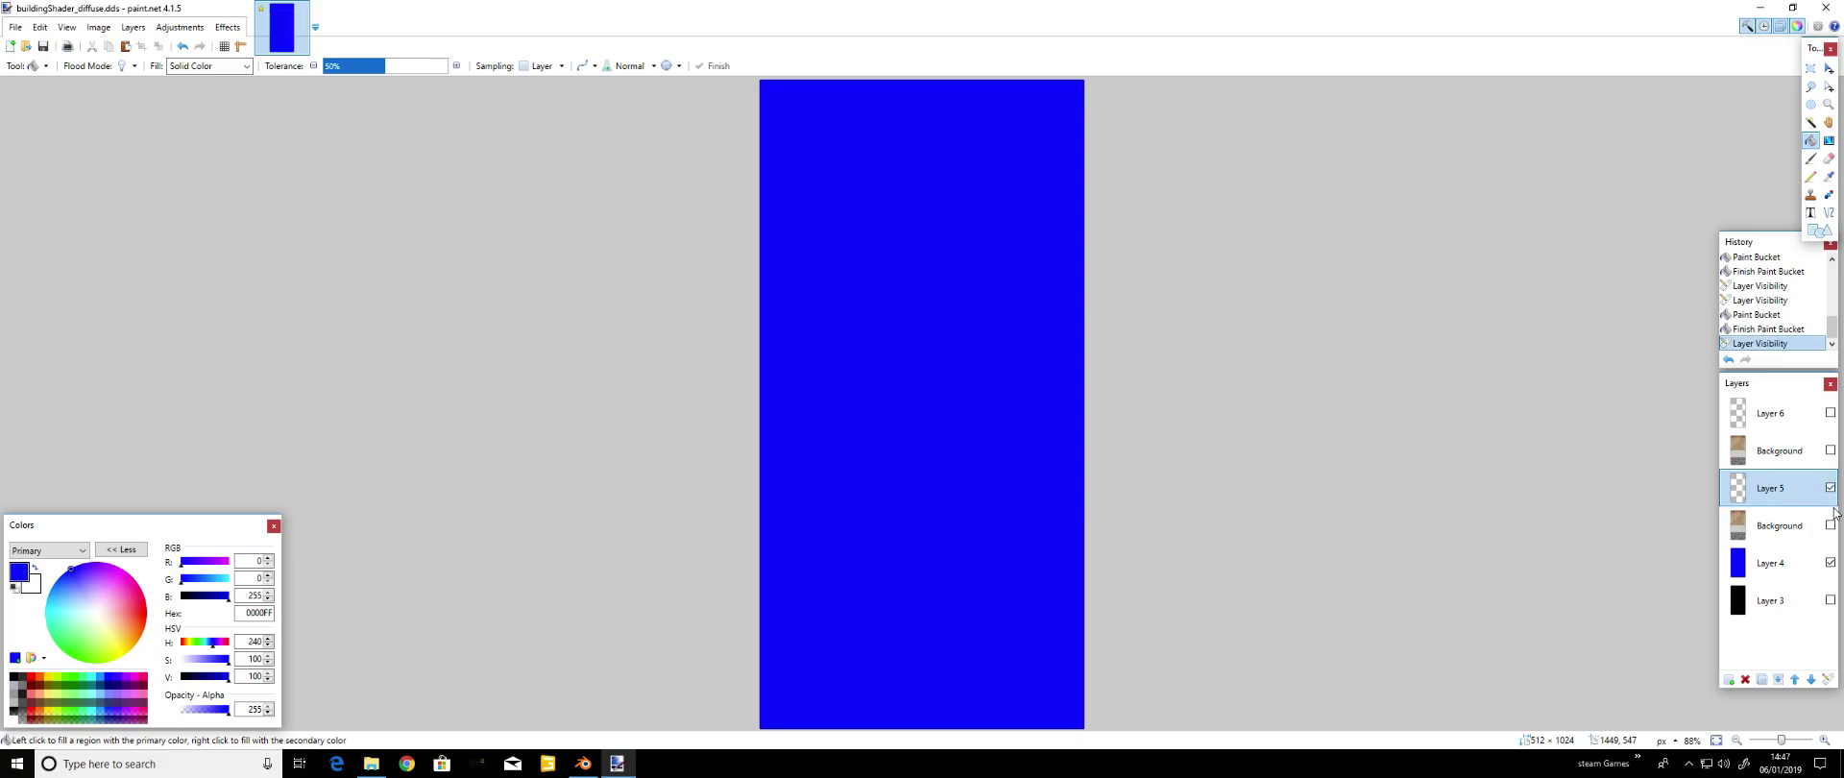
{"action": "left_click", "coordinate": [1830, 562]}
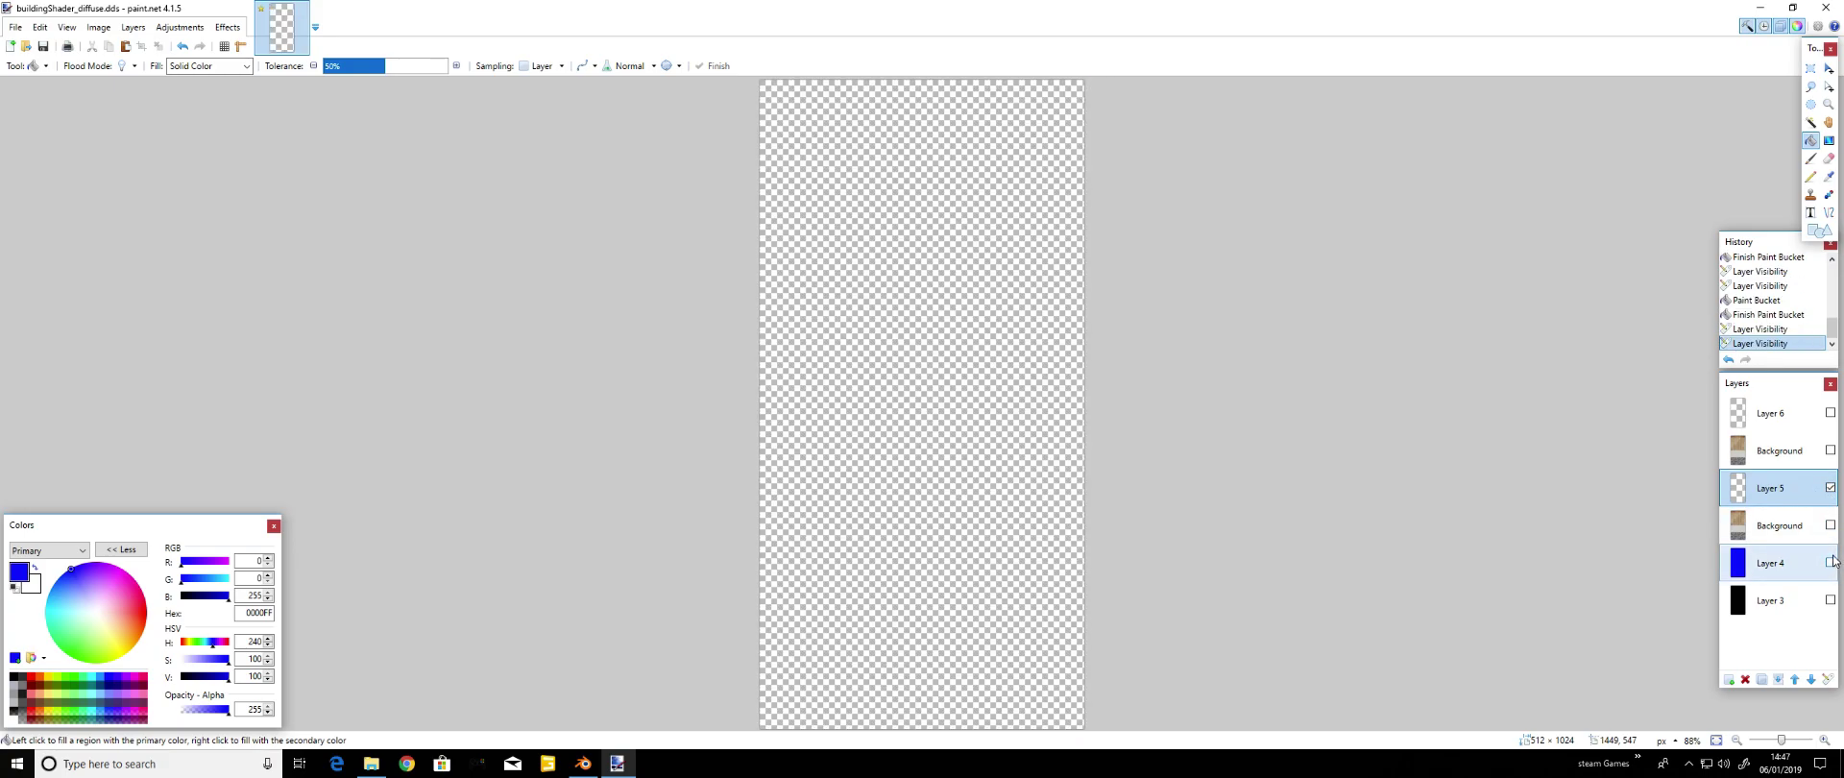
{"action": "left_click", "coordinate": [74, 680]}
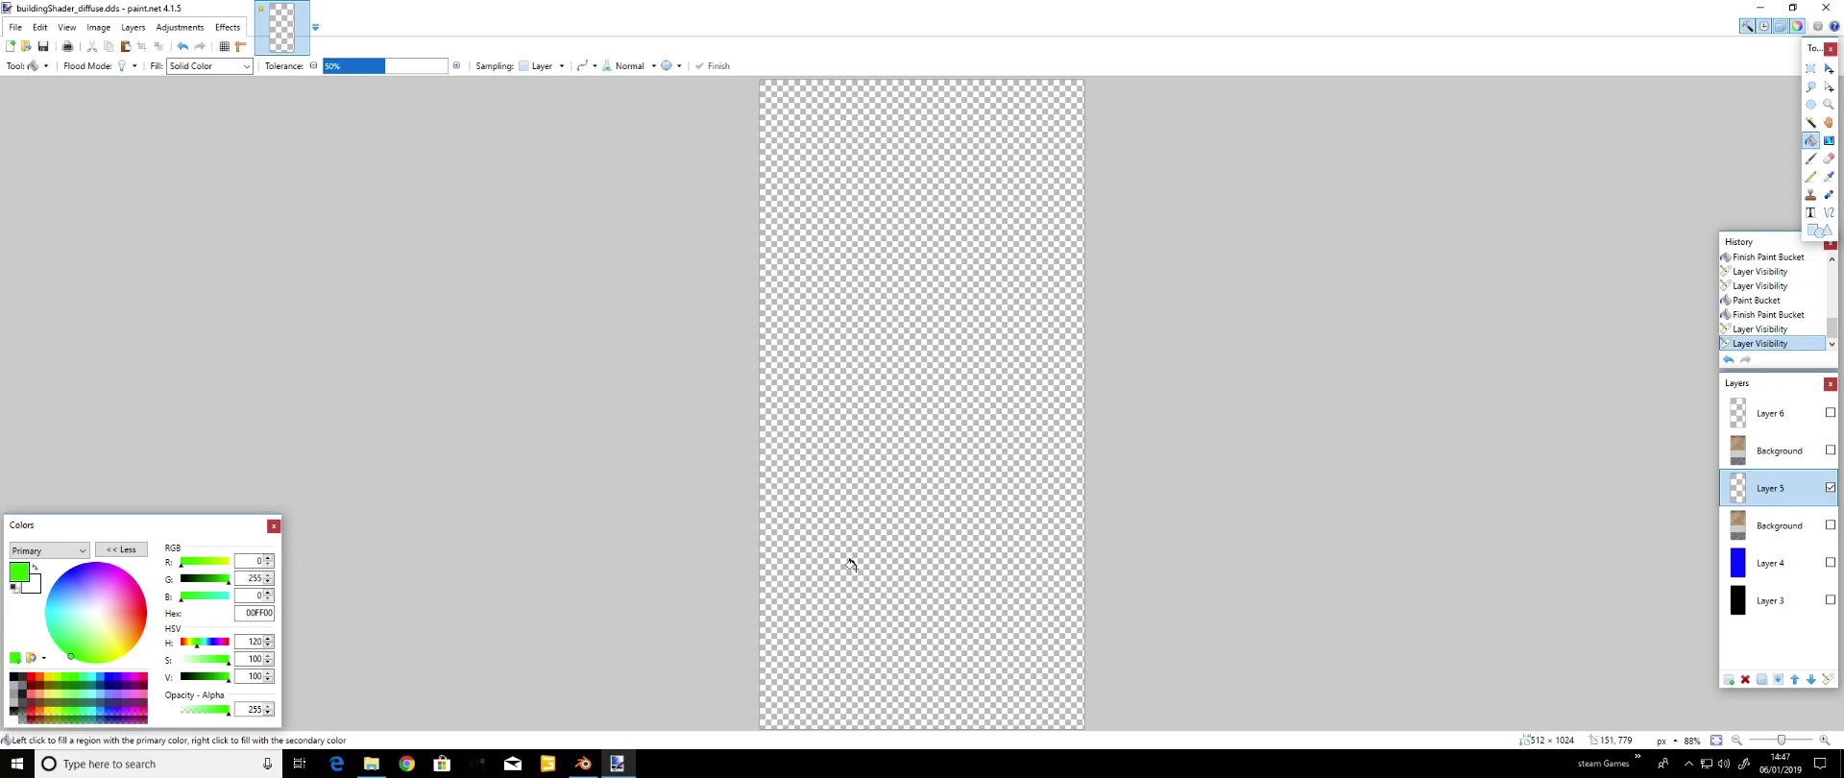
{"action": "left_click", "coordinate": [850, 527]}
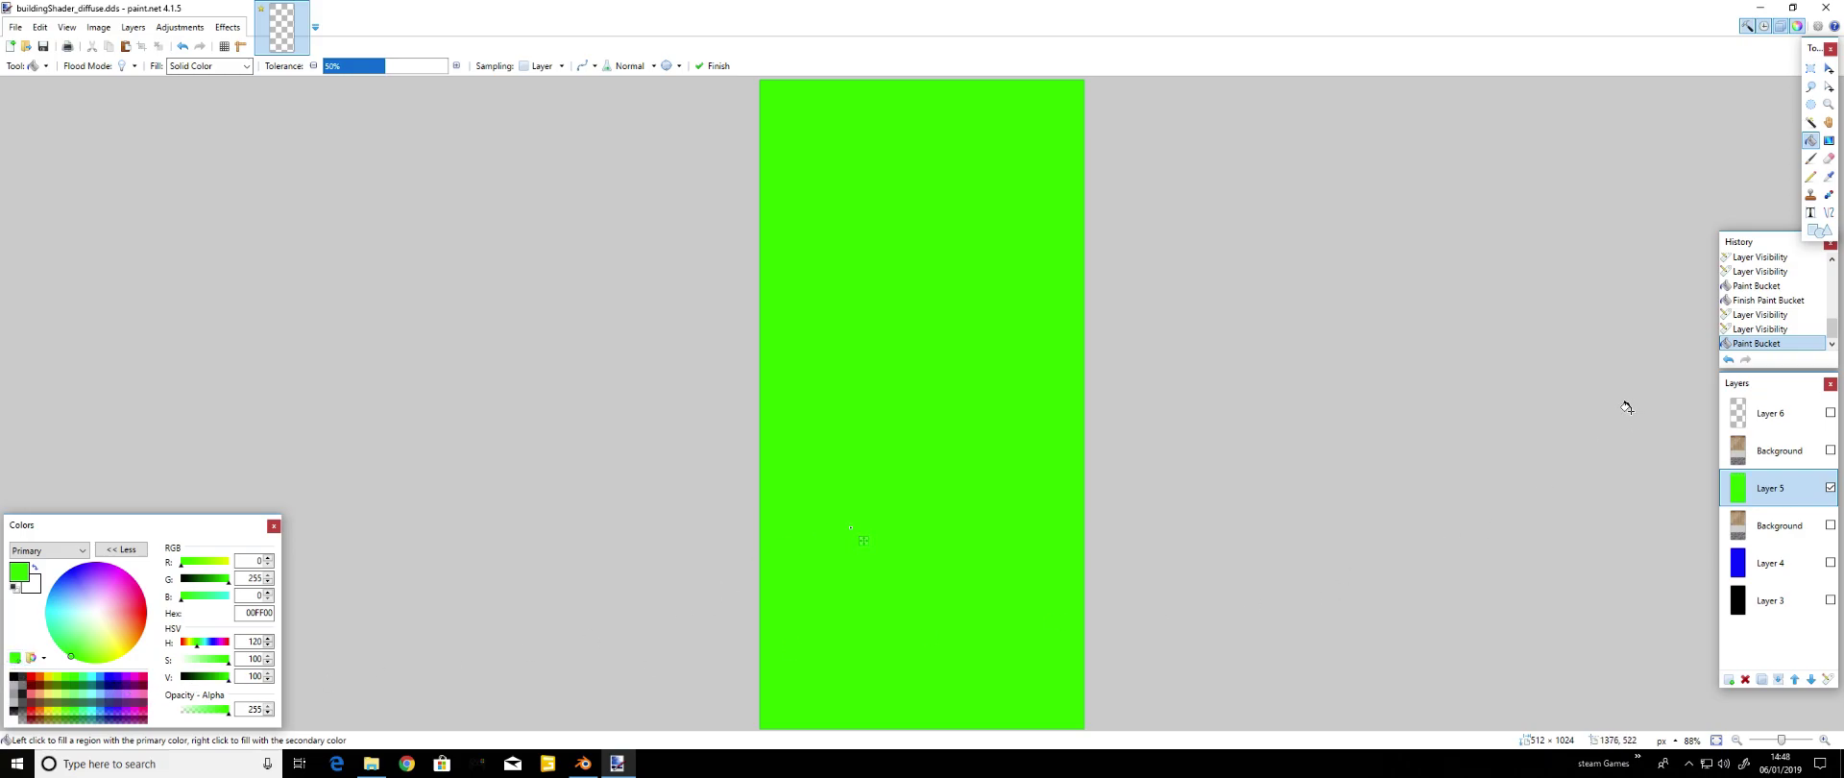
Hide Layer 5, make Layer 6 active and visible, and fill it with pure red, hex FF0000
{"action": "left_click", "coordinate": [1830, 487]}
{"action": "left_click", "coordinate": [1828, 416]}
{"action": "left_click", "coordinate": [1831, 414]}
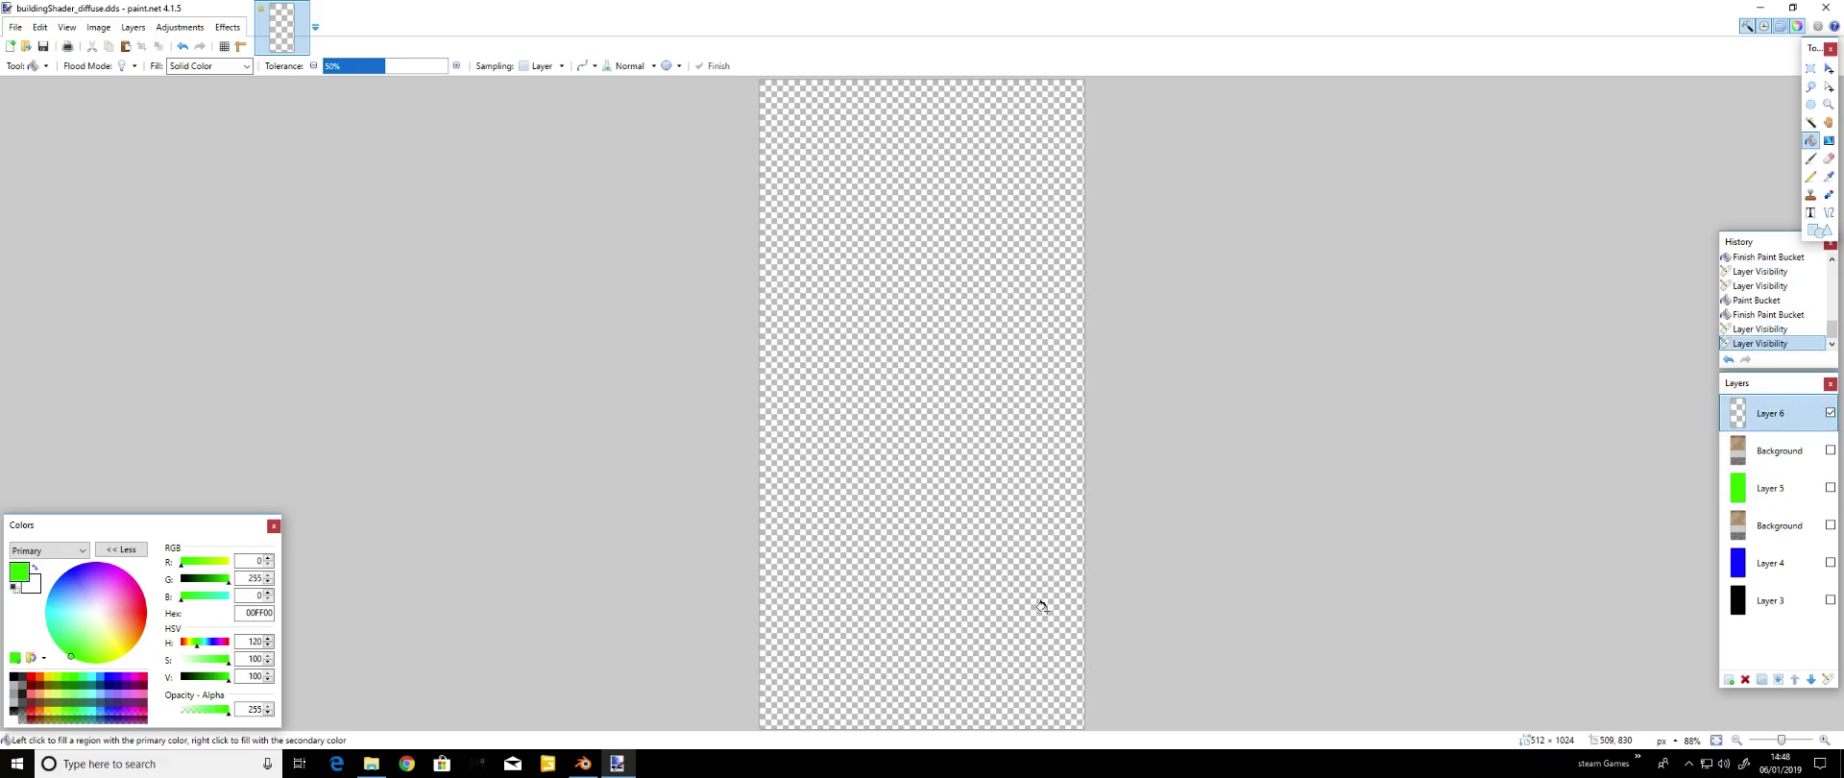
{"action": "left_click", "coordinate": [31, 677]}
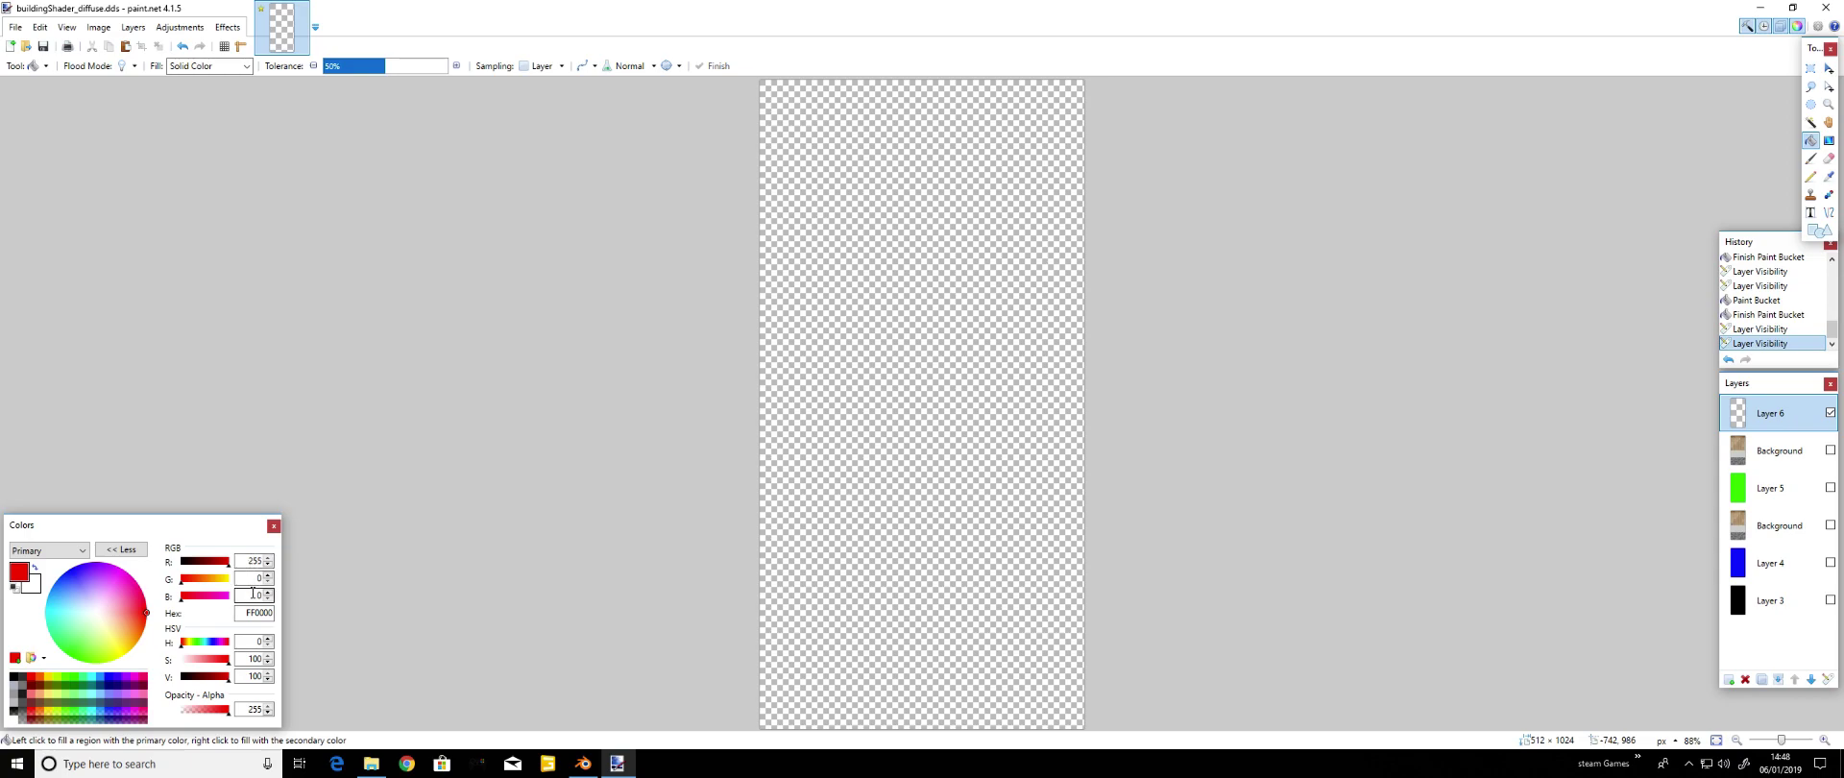
{"action": "left_click", "coordinate": [749, 556]}
{"action": "left_click", "coordinate": [881, 540]}
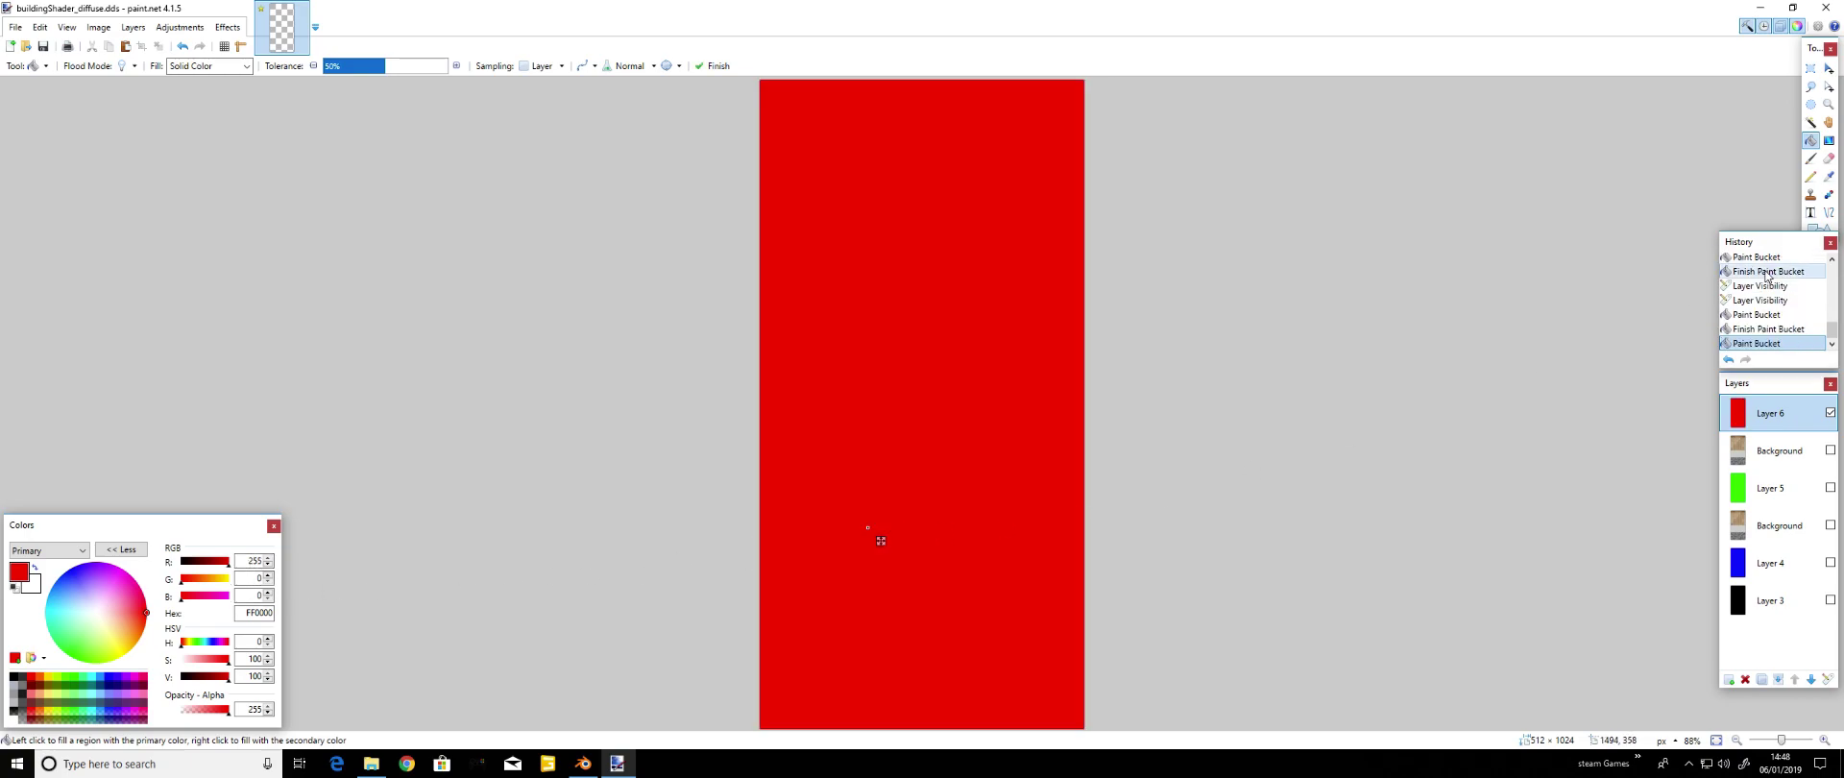
{"action": "left_click", "coordinate": [116, 549]}
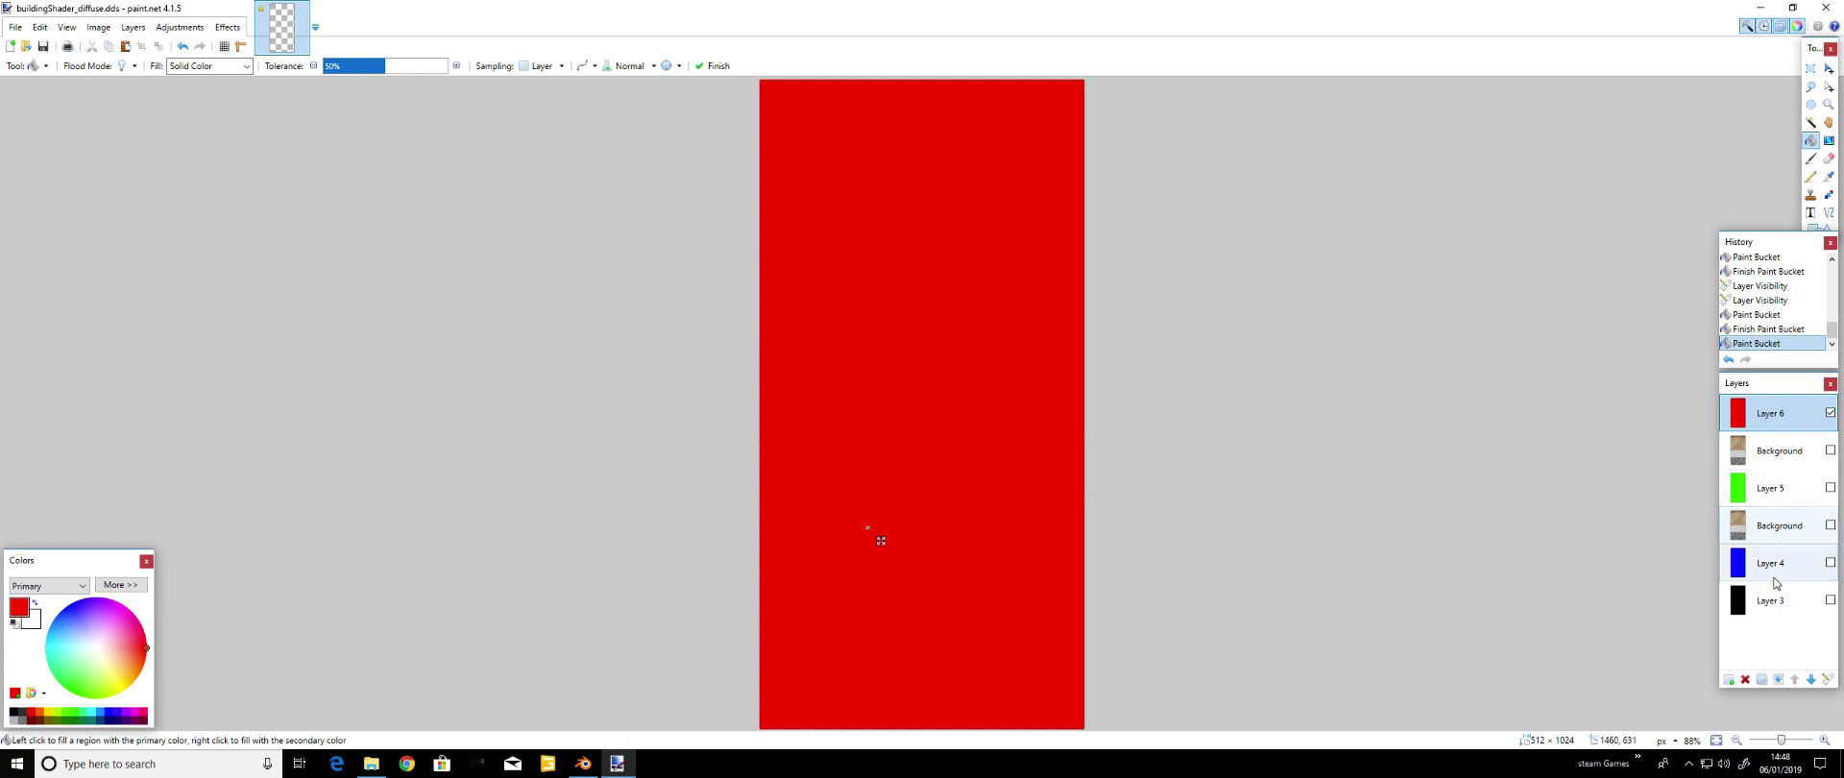
Hide Layer 6, show the Background layer directly below it, and reduce that layer's saturation to 0
{"action": "left_click", "coordinate": [1812, 457]}
{"action": "left_click", "coordinate": [1830, 413]}
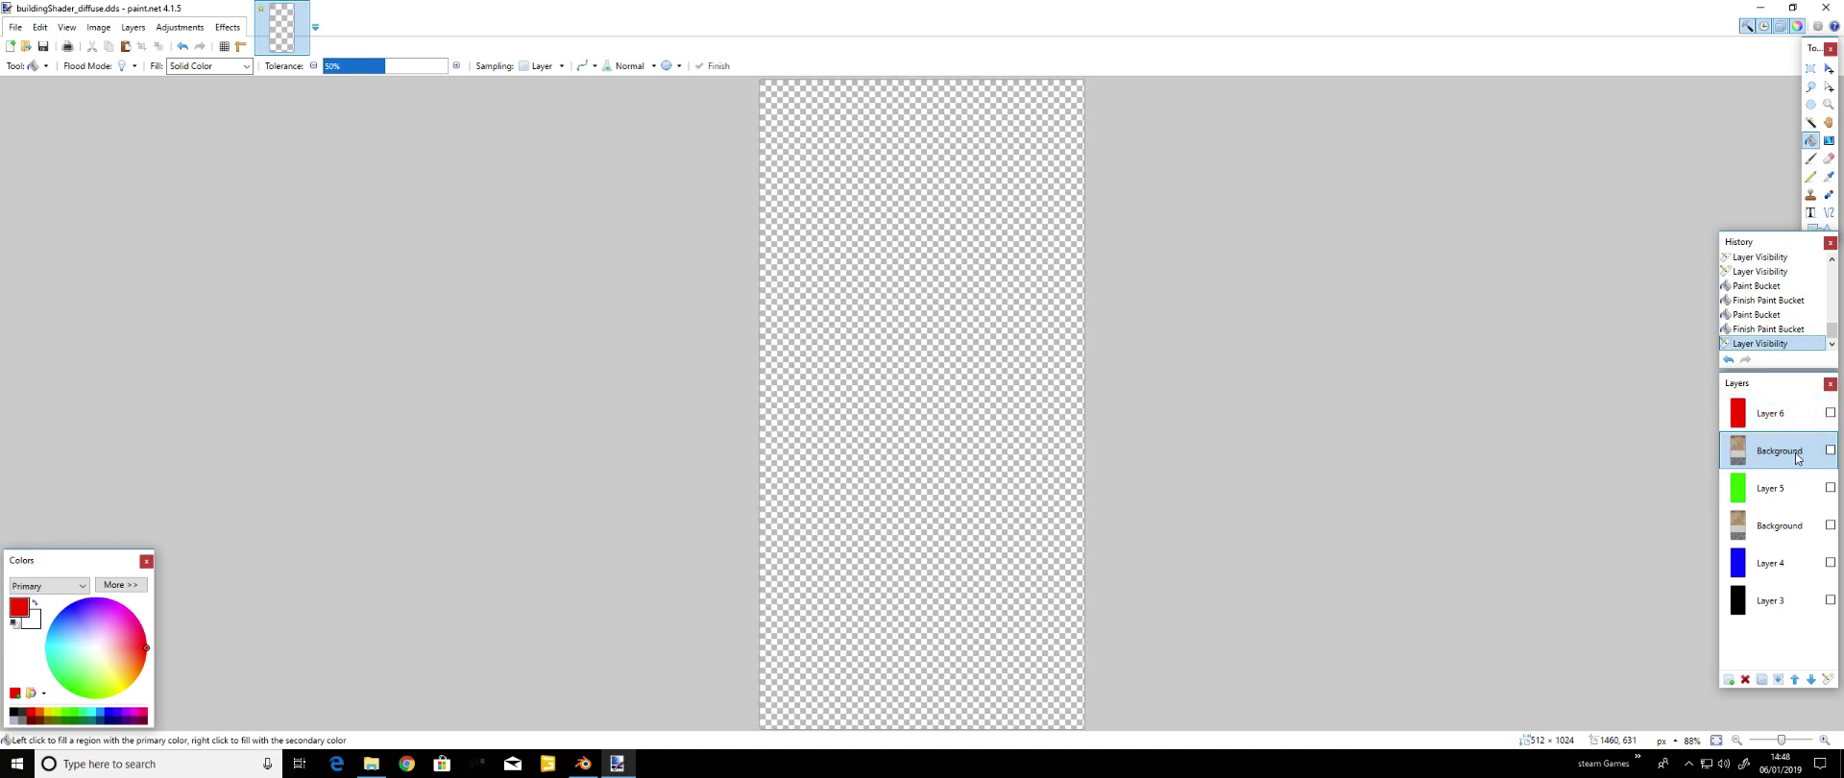
{"action": "left_click", "coordinate": [1830, 449]}
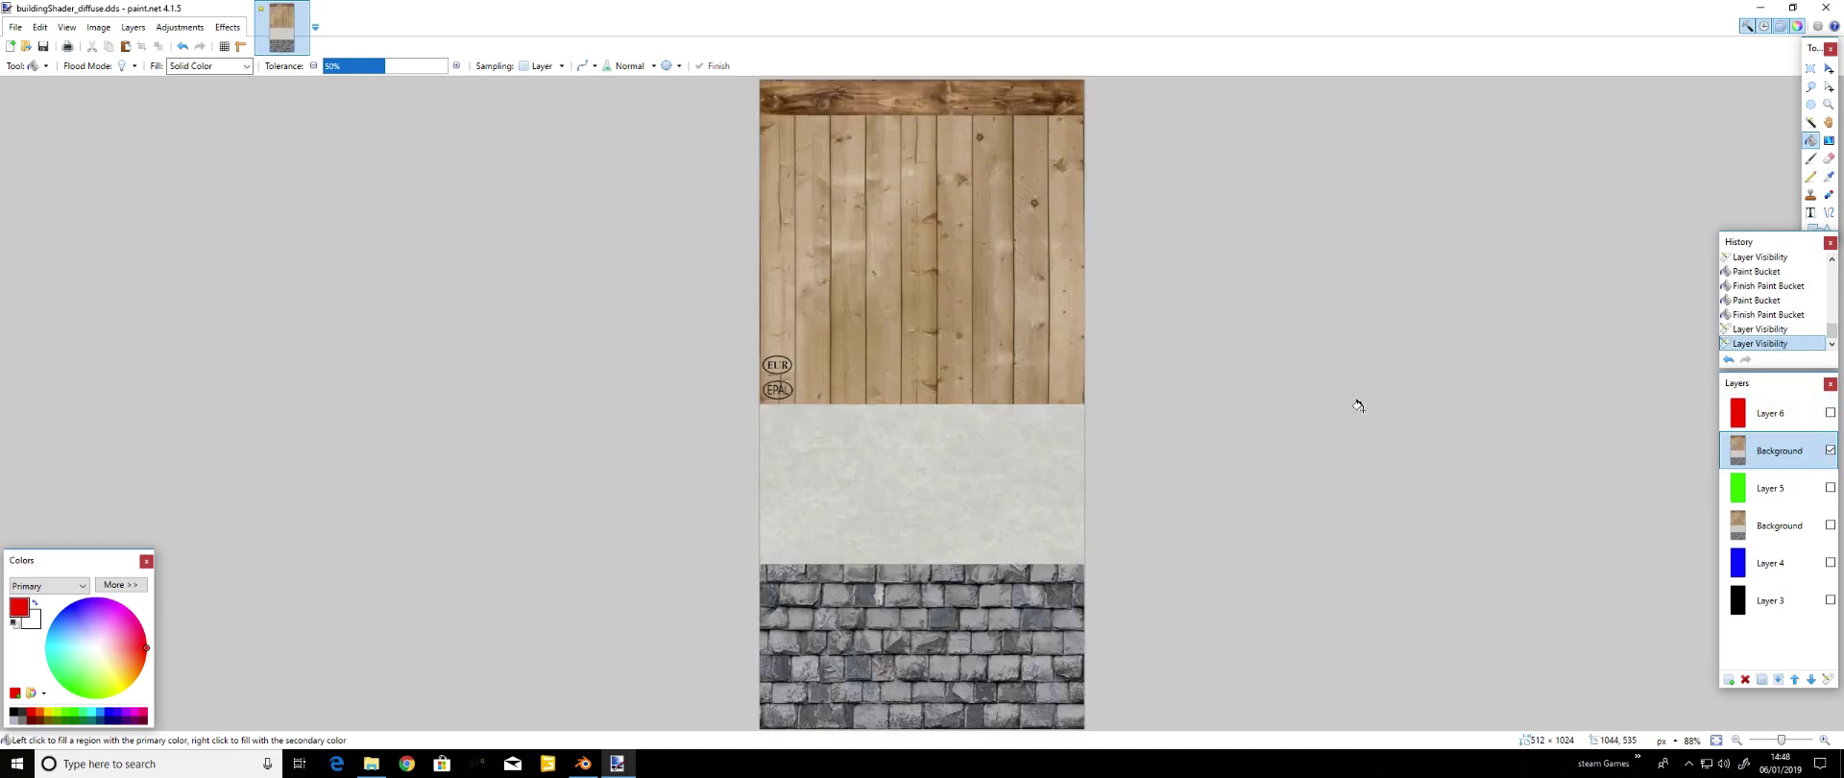
{"action": "left_click", "coordinate": [181, 26]}
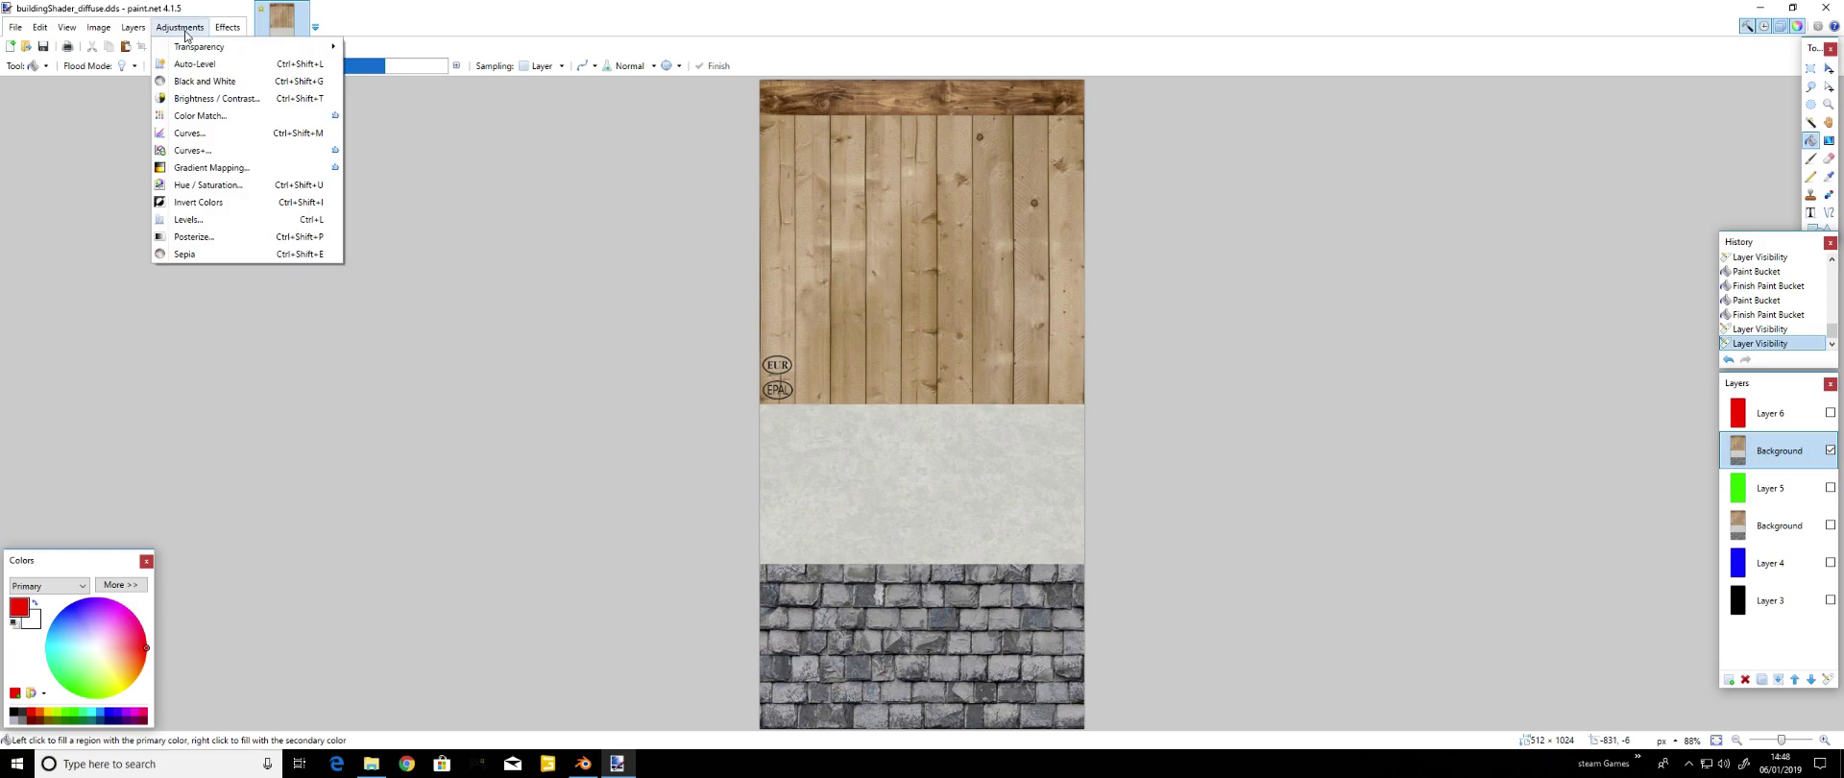
{"action": "left_click", "coordinate": [213, 186]}
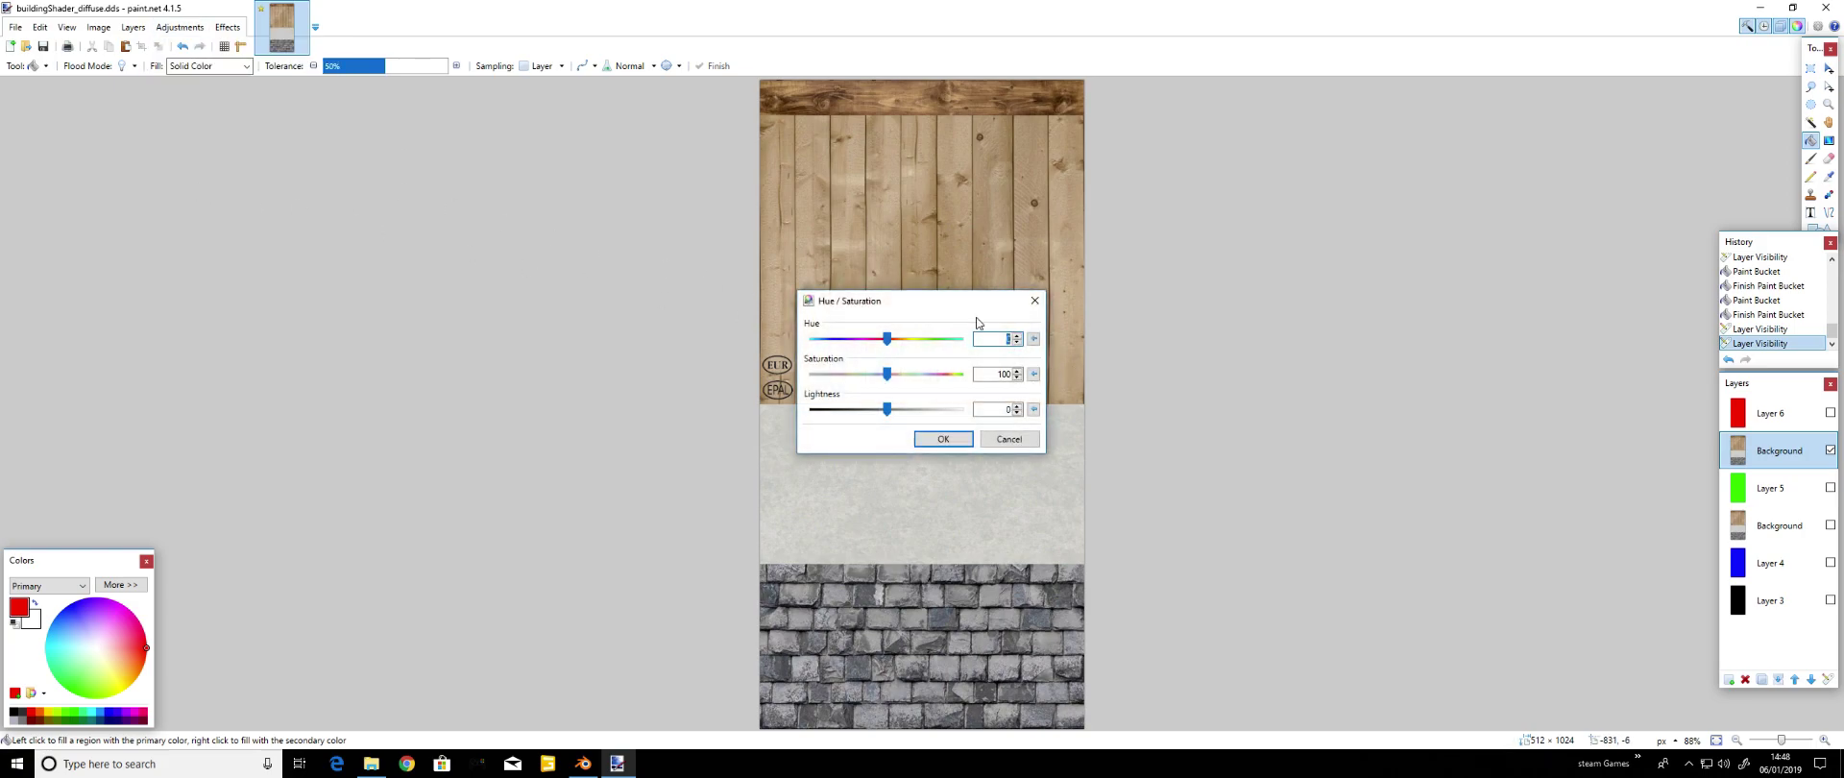
{"action": "left_click_drag", "start_coordinate": [915, 306], "coordinate": [618, 320]}
{"action": "left_click_drag", "start_coordinate": [566, 390], "coordinate": [455, 403]}
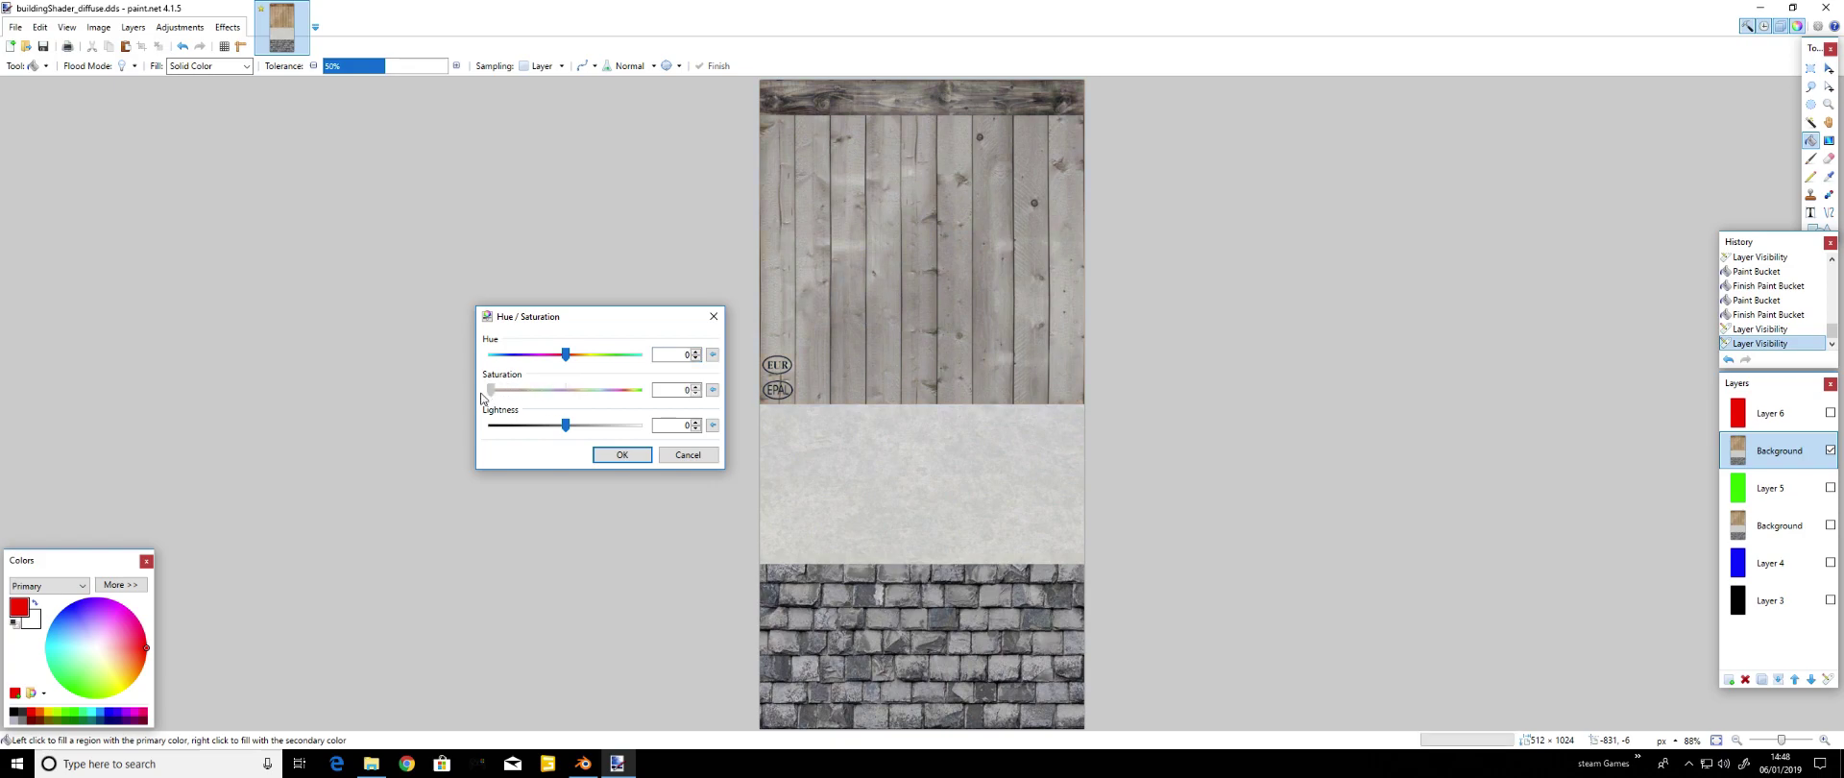
{"action": "left_click", "coordinate": [622, 455]}
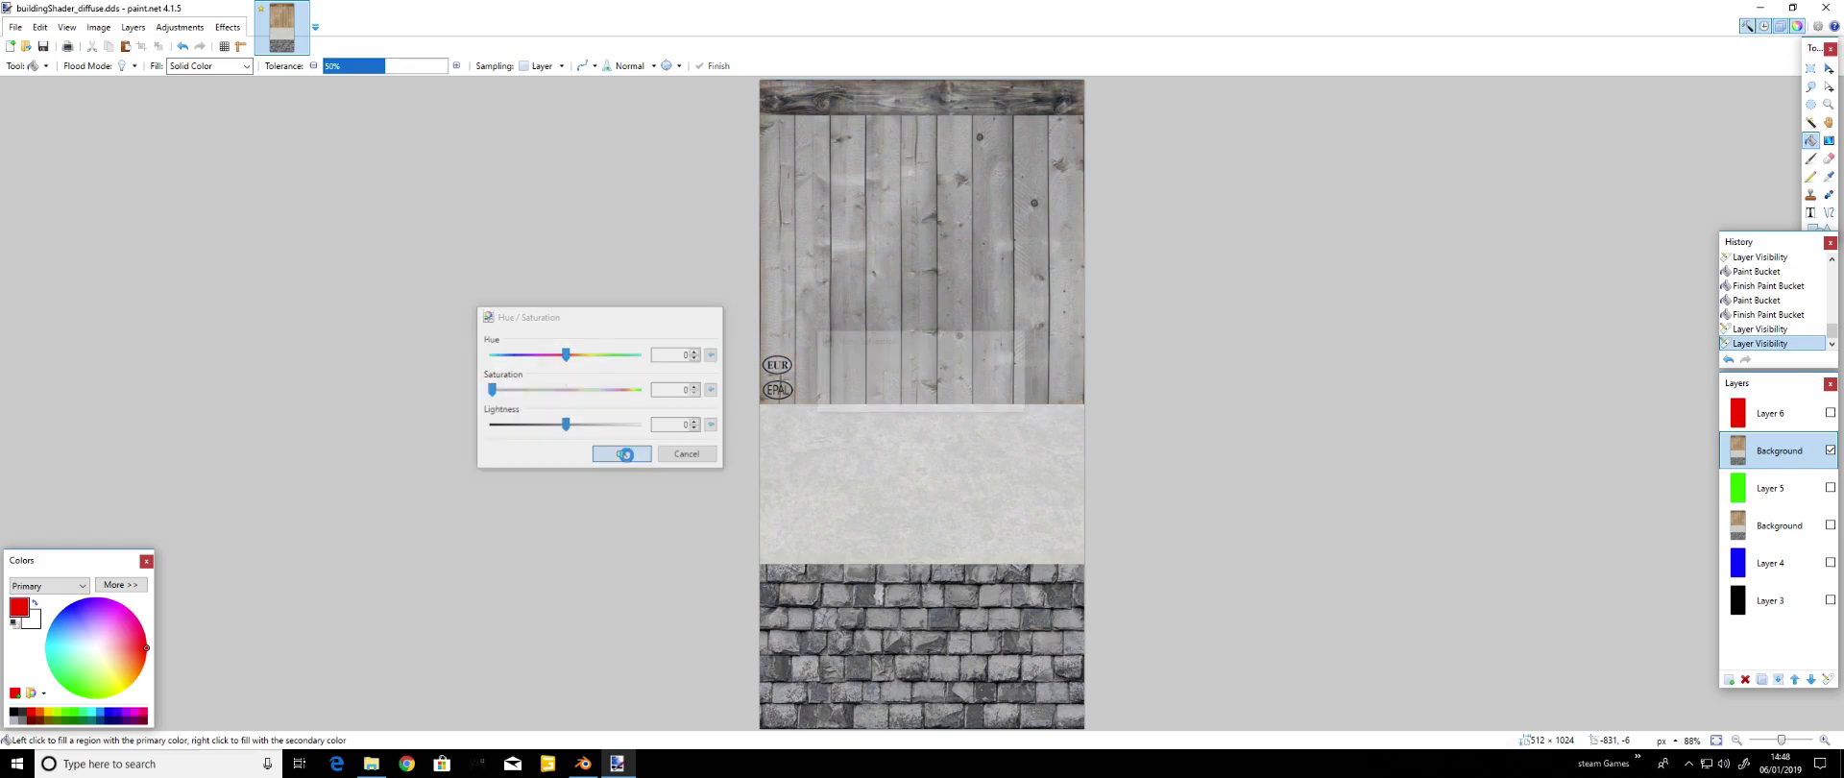
Show only the Background layer between Layer 5 and Layer 4 and reduce its saturation to 0
{"action": "left_click", "coordinate": [1785, 528]}
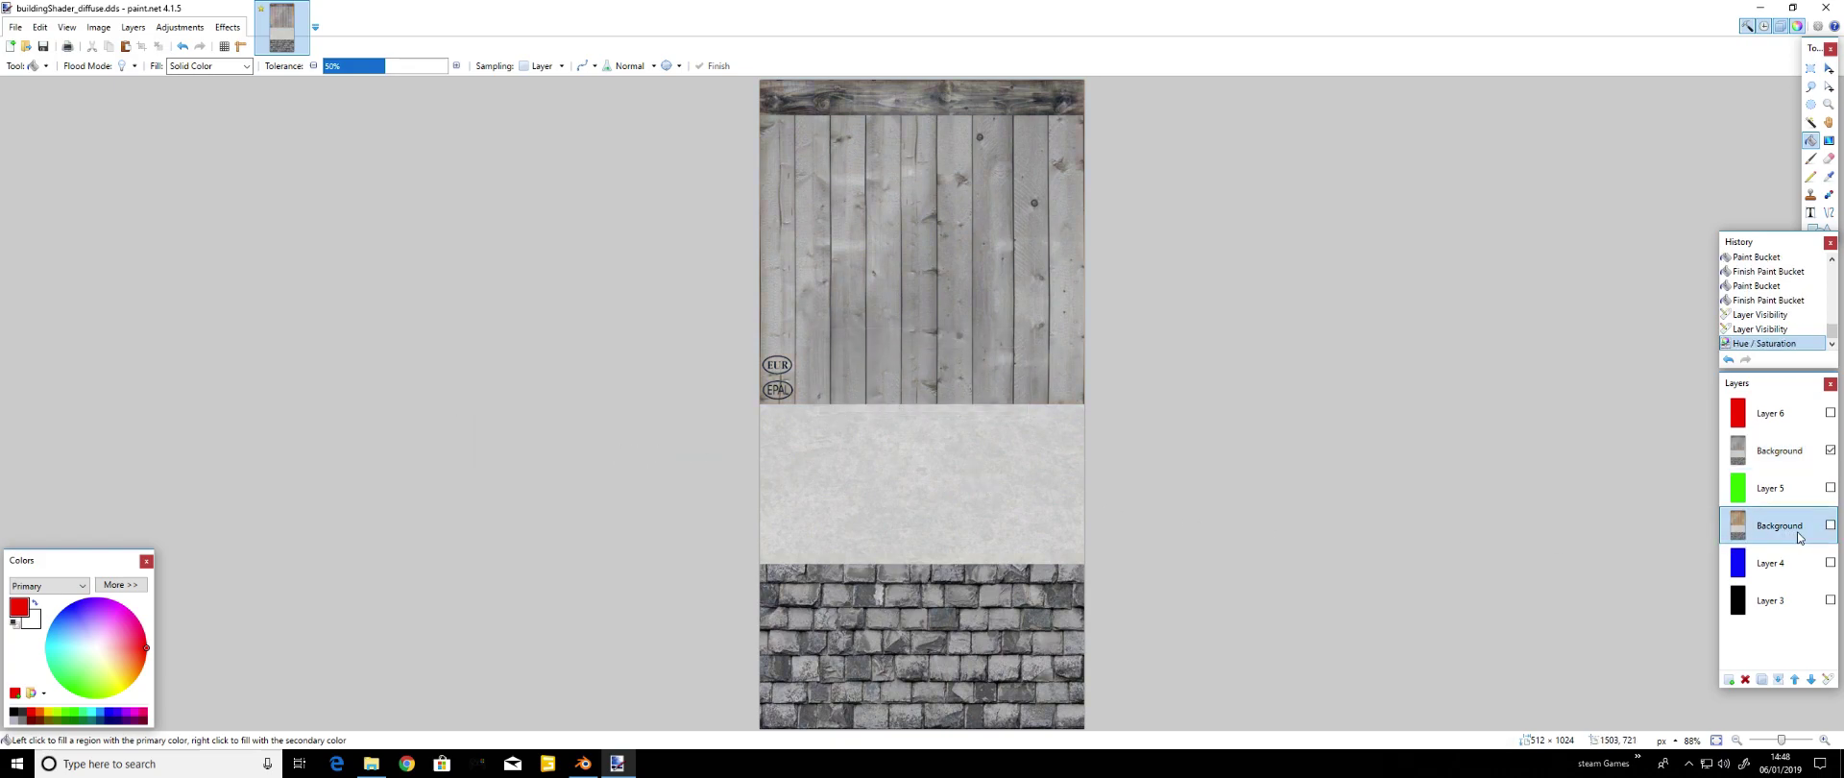
{"action": "left_click", "coordinate": [1830, 525]}
{"action": "left_click", "coordinate": [1830, 450]}
{"action": "left_click", "coordinate": [180, 27]}
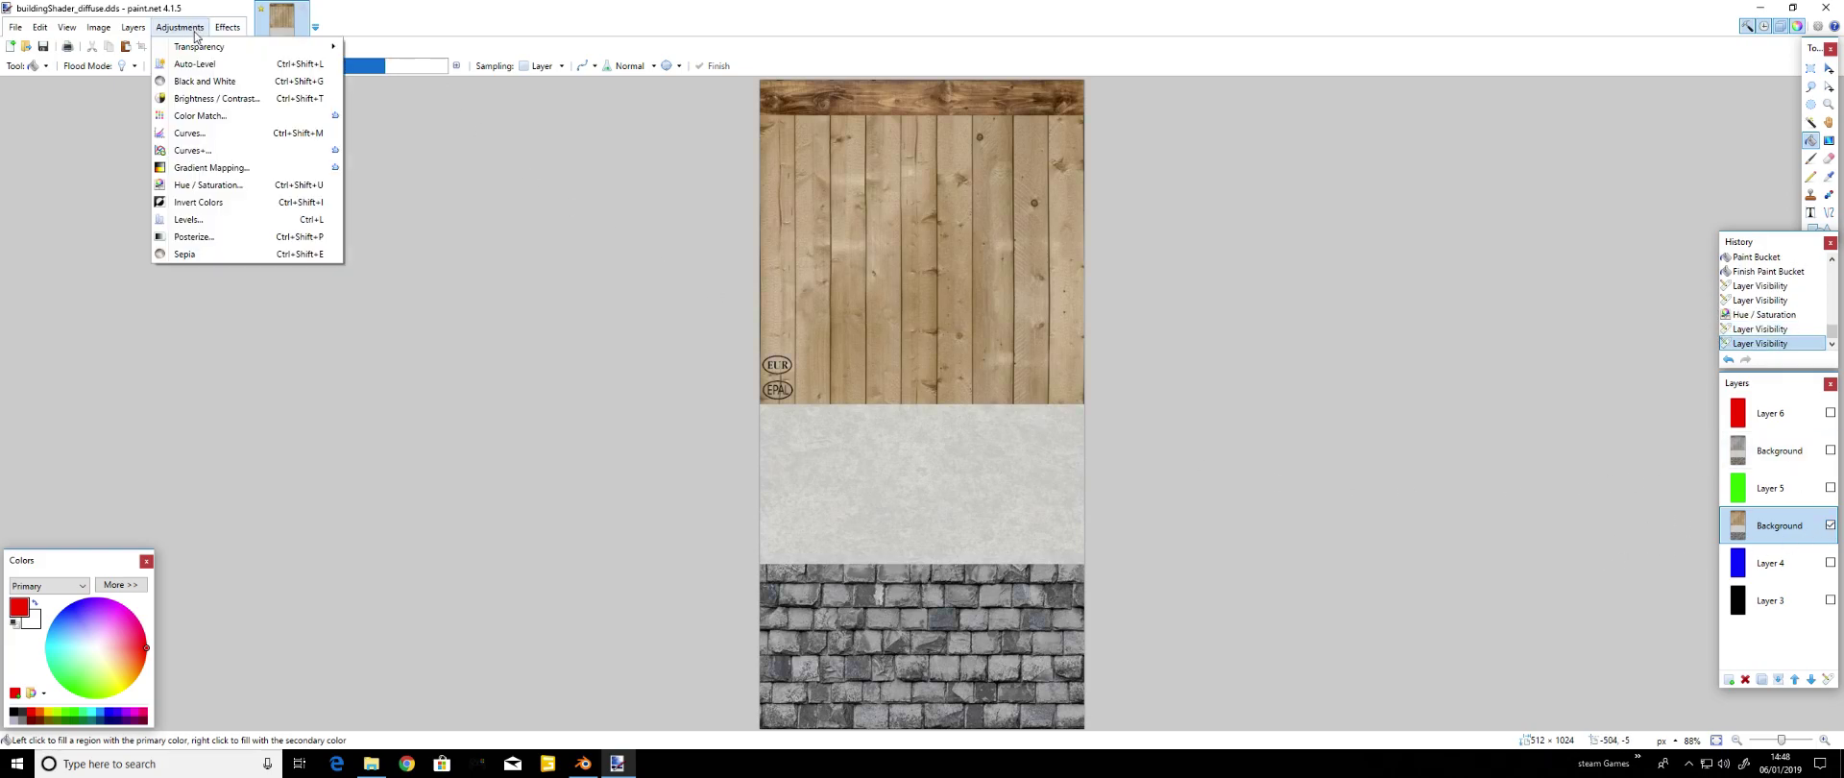
{"action": "left_click", "coordinate": [203, 183]}
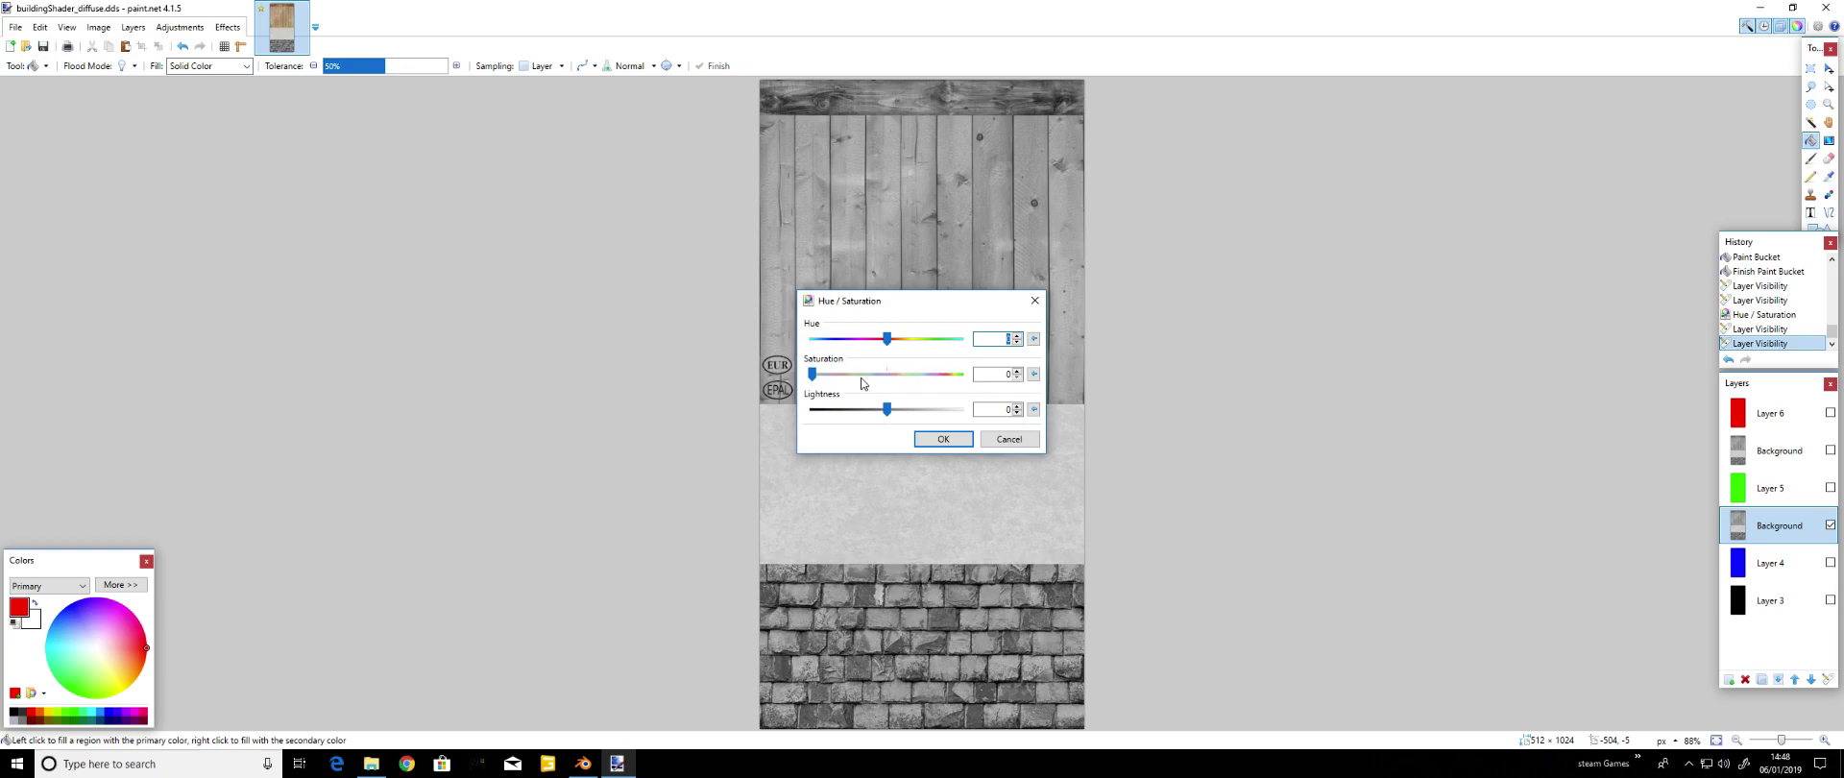
{"action": "left_click", "coordinate": [944, 439]}
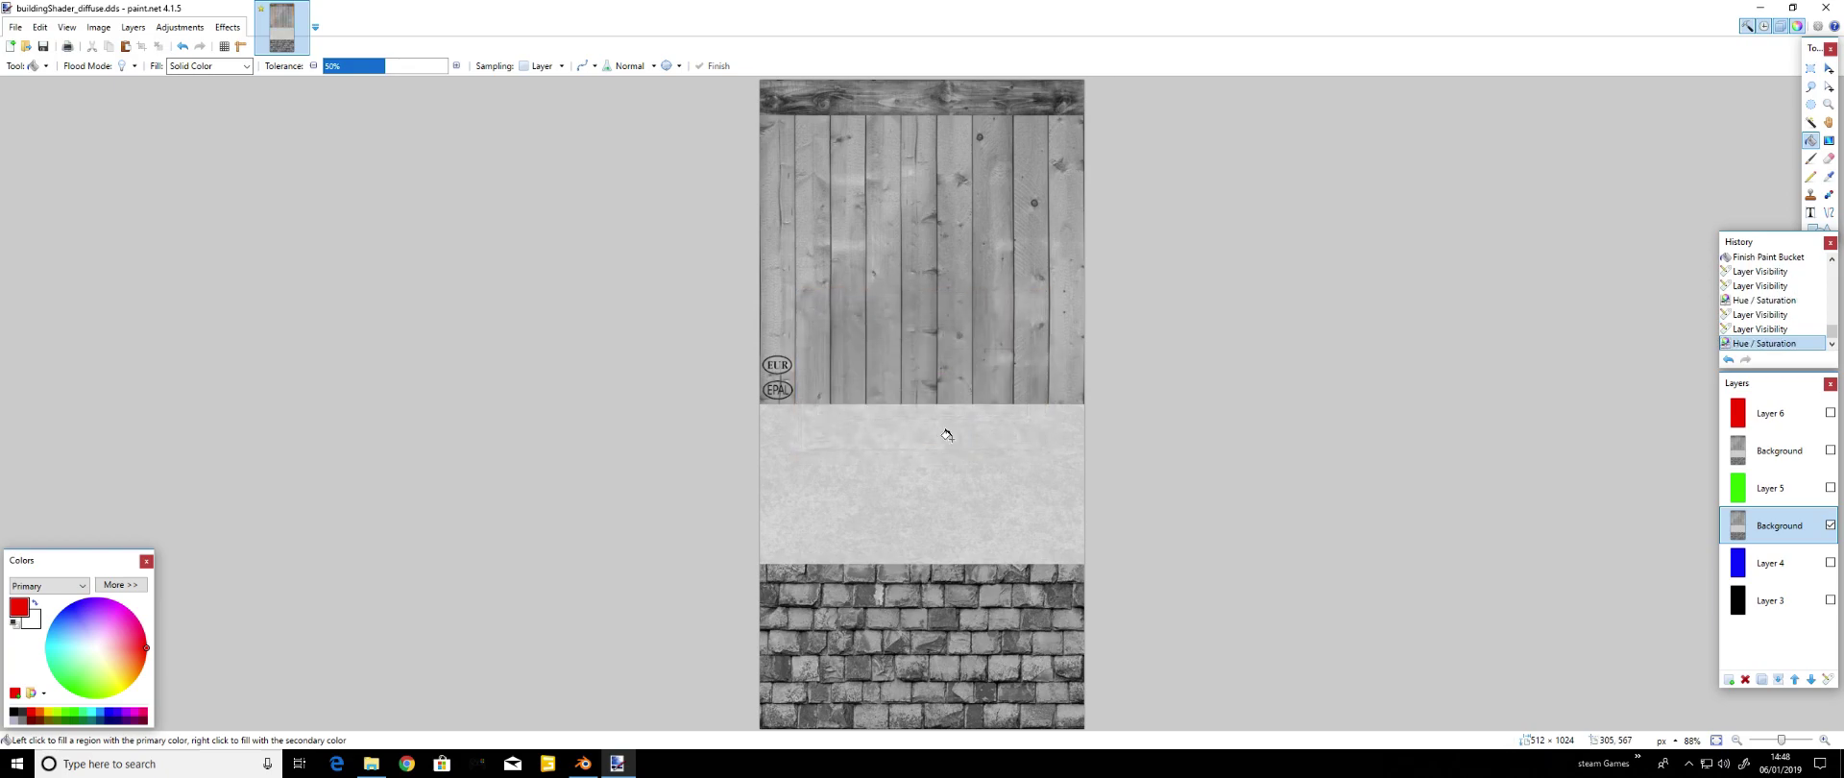
Darken the Background layer above Layer 4 with a Luminosity curve point at about (128, 98), and hide the layer
{"action": "left_click", "coordinate": [179, 27]}
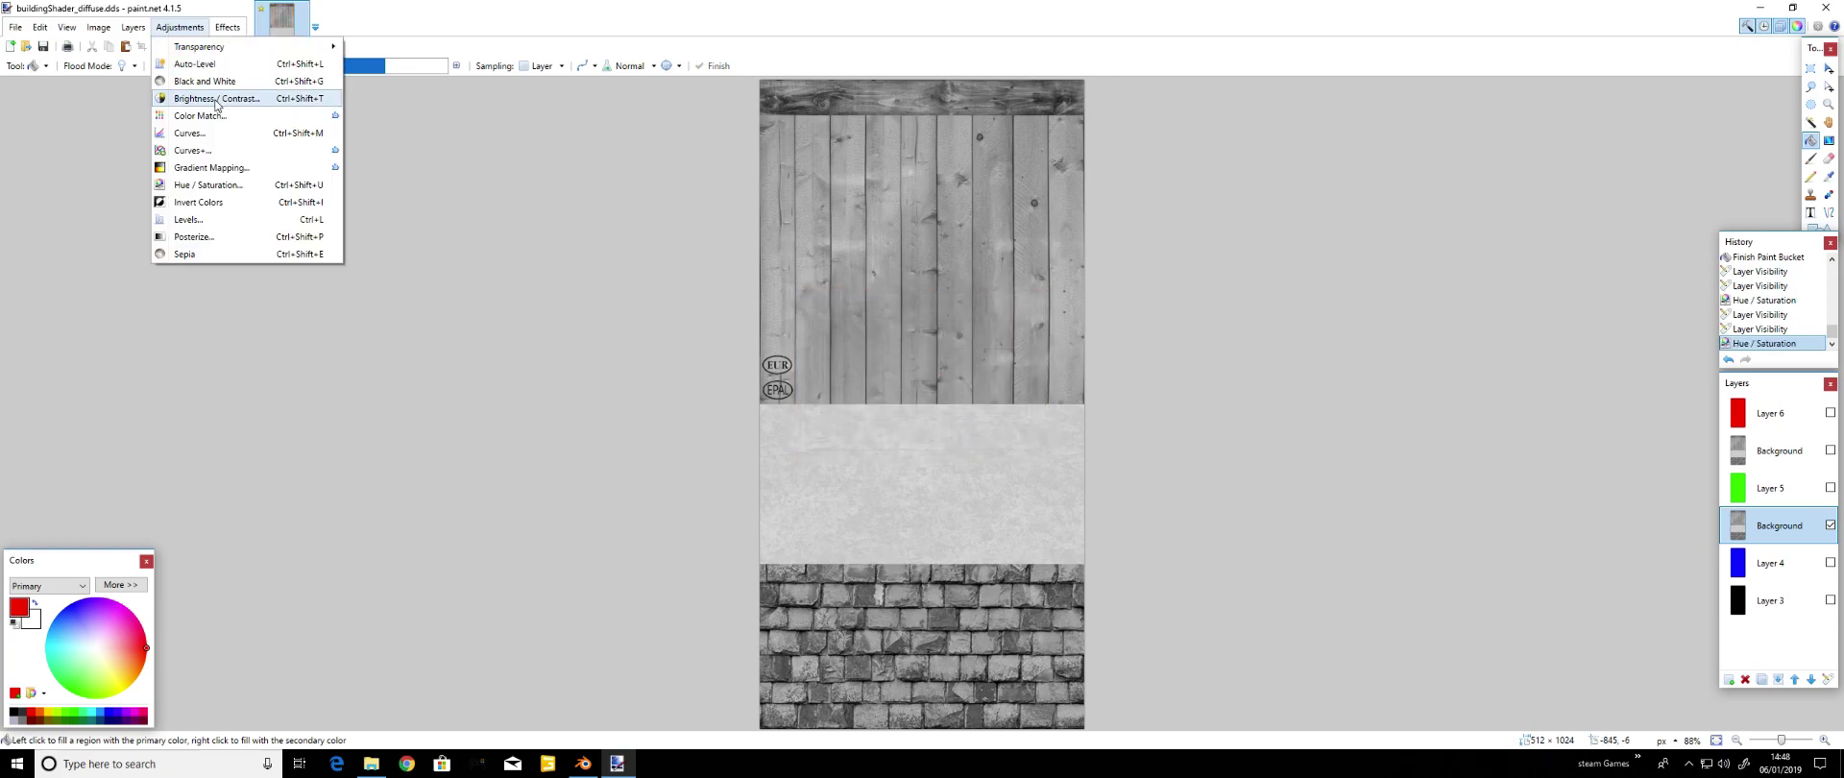
{"action": "left_click", "coordinate": [182, 132]}
{"action": "left_click_drag", "start_coordinate": [890, 223], "coordinate": [565, 228]}
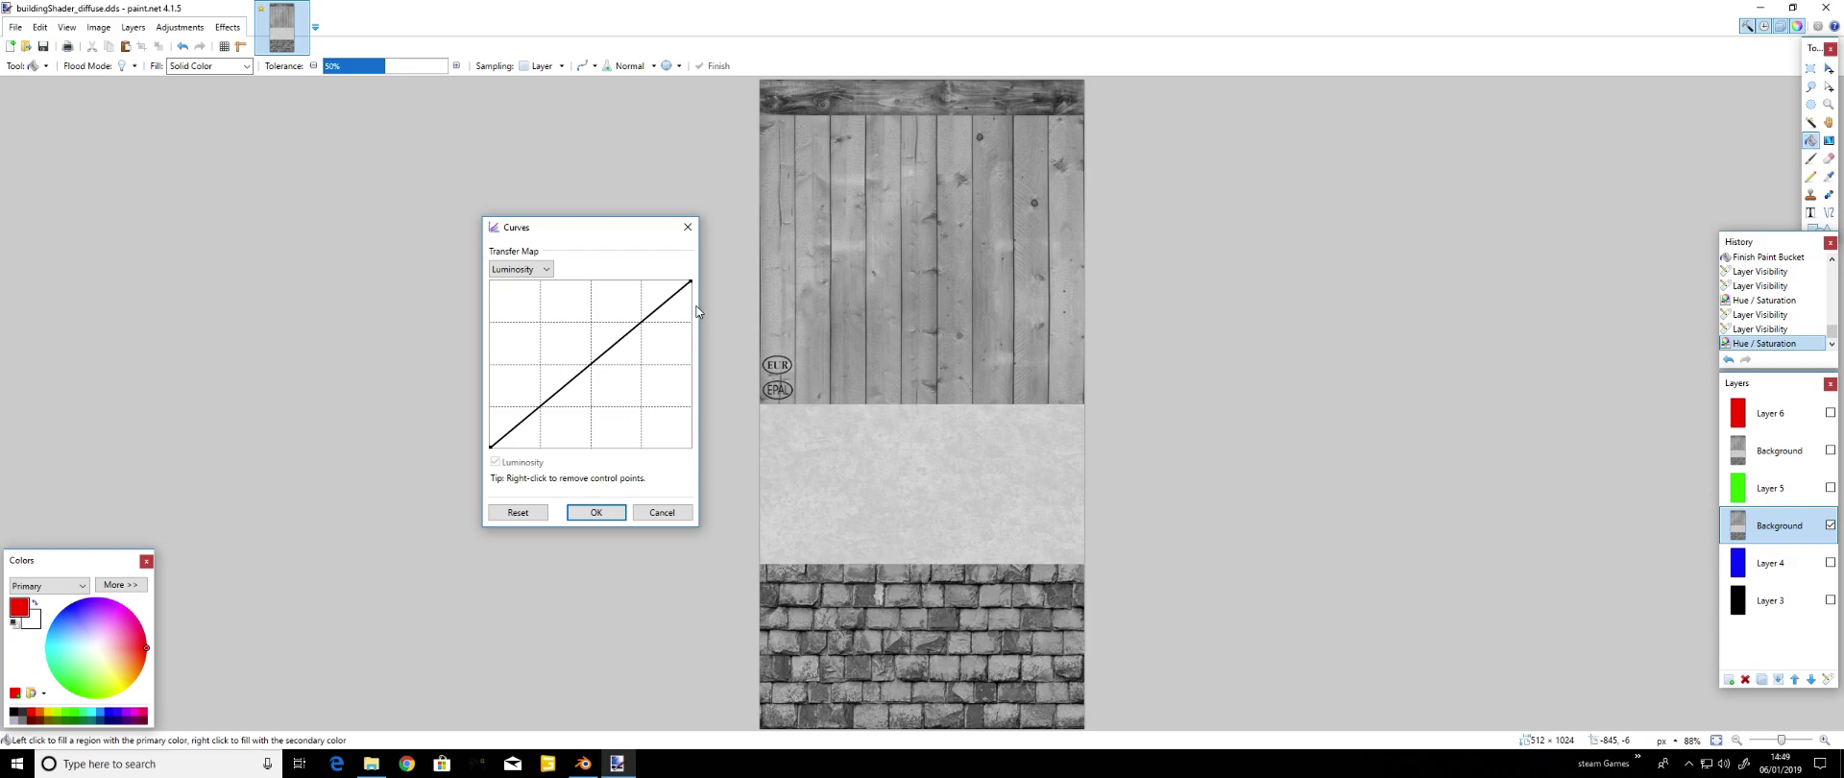
{"action": "left_click_drag", "start_coordinate": [620, 340], "coordinate": [592, 380]}
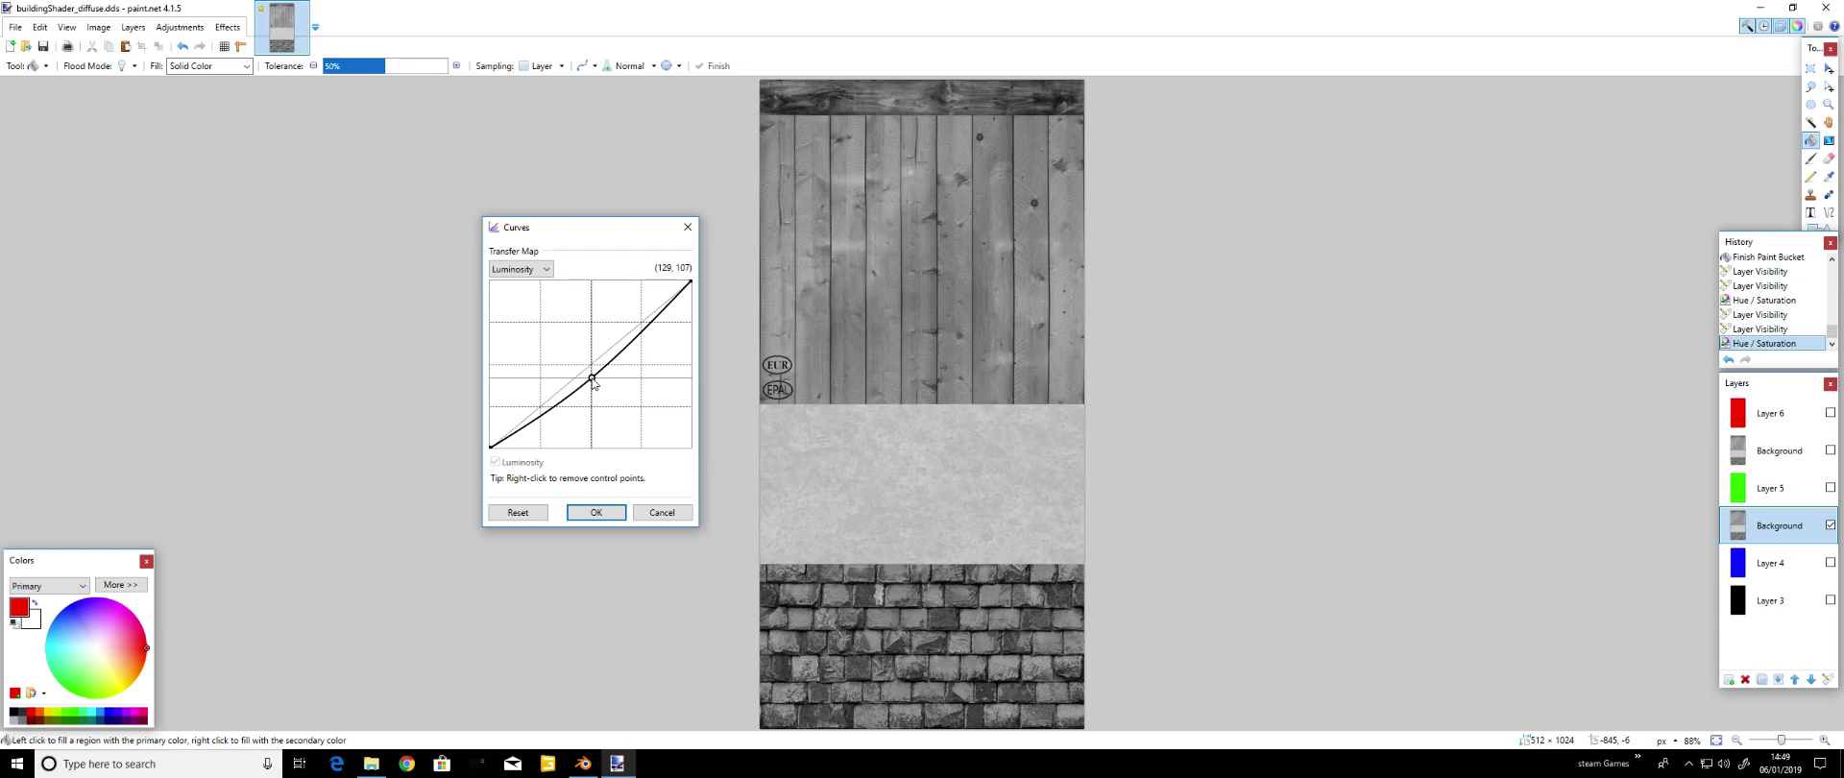
{"action": "mouse_move", "coordinate": [593, 380]}
{"action": "left_mouse_down"}
{"action": "mouse_move", "coordinate": [700, 478]}
{"action": "mouse_move", "coordinate": [596, 371]}
{"action": "mouse_move", "coordinate": [774, 383]}
{"action": "mouse_move", "coordinate": [763, 453]}
{"action": "mouse_move", "coordinate": [490, 273]}
{"action": "mouse_move", "coordinate": [593, 387]}
{"action": "left_mouse_up"}
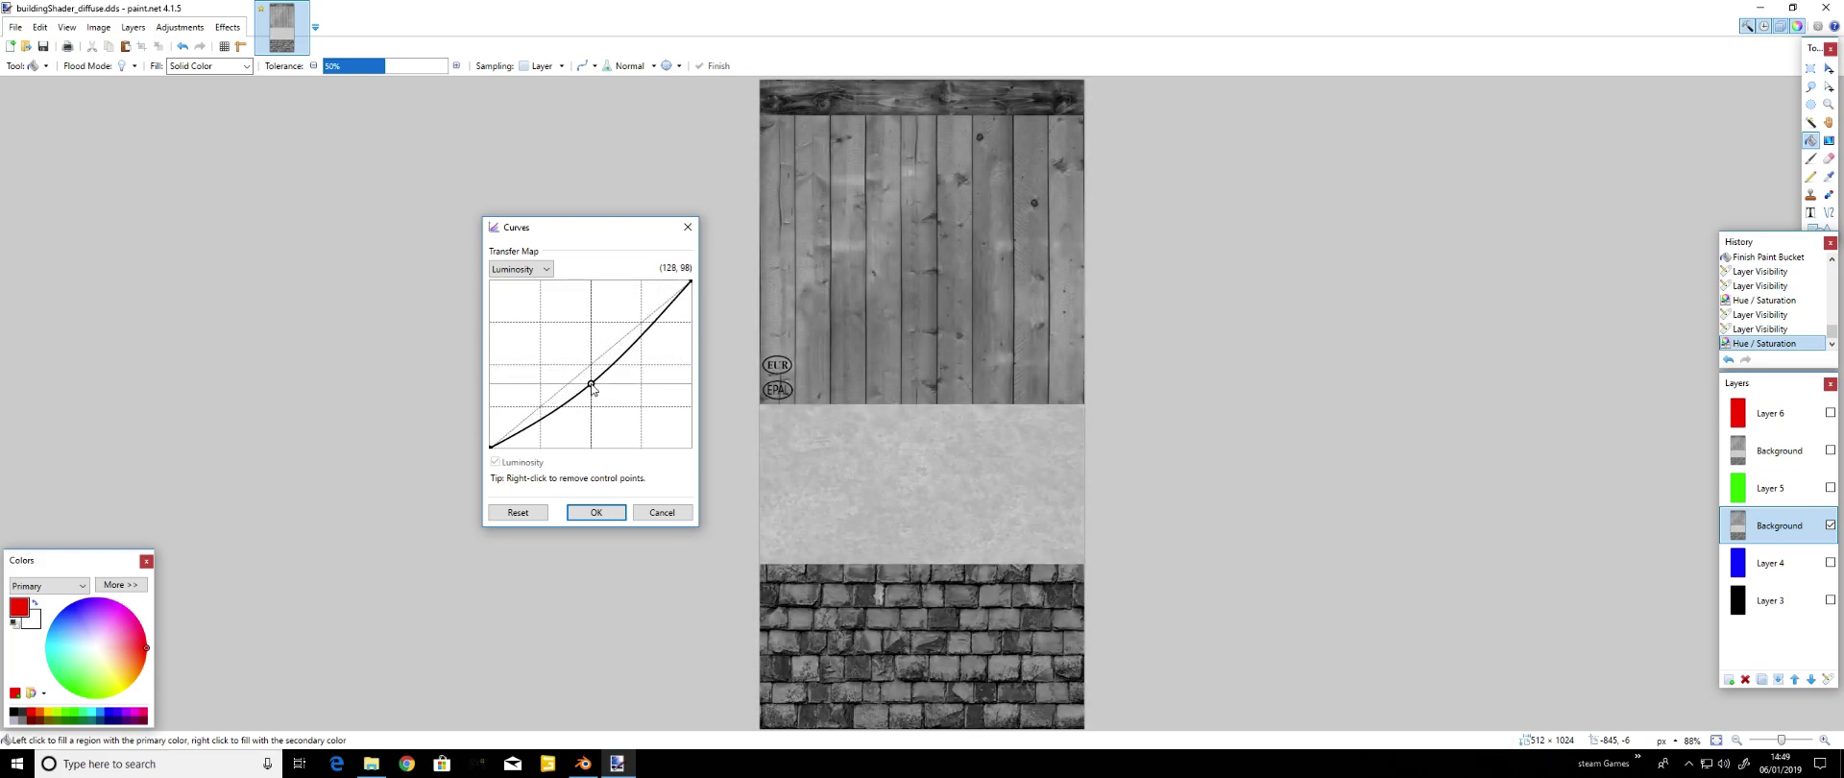
{"action": "left_click", "coordinate": [596, 512]}
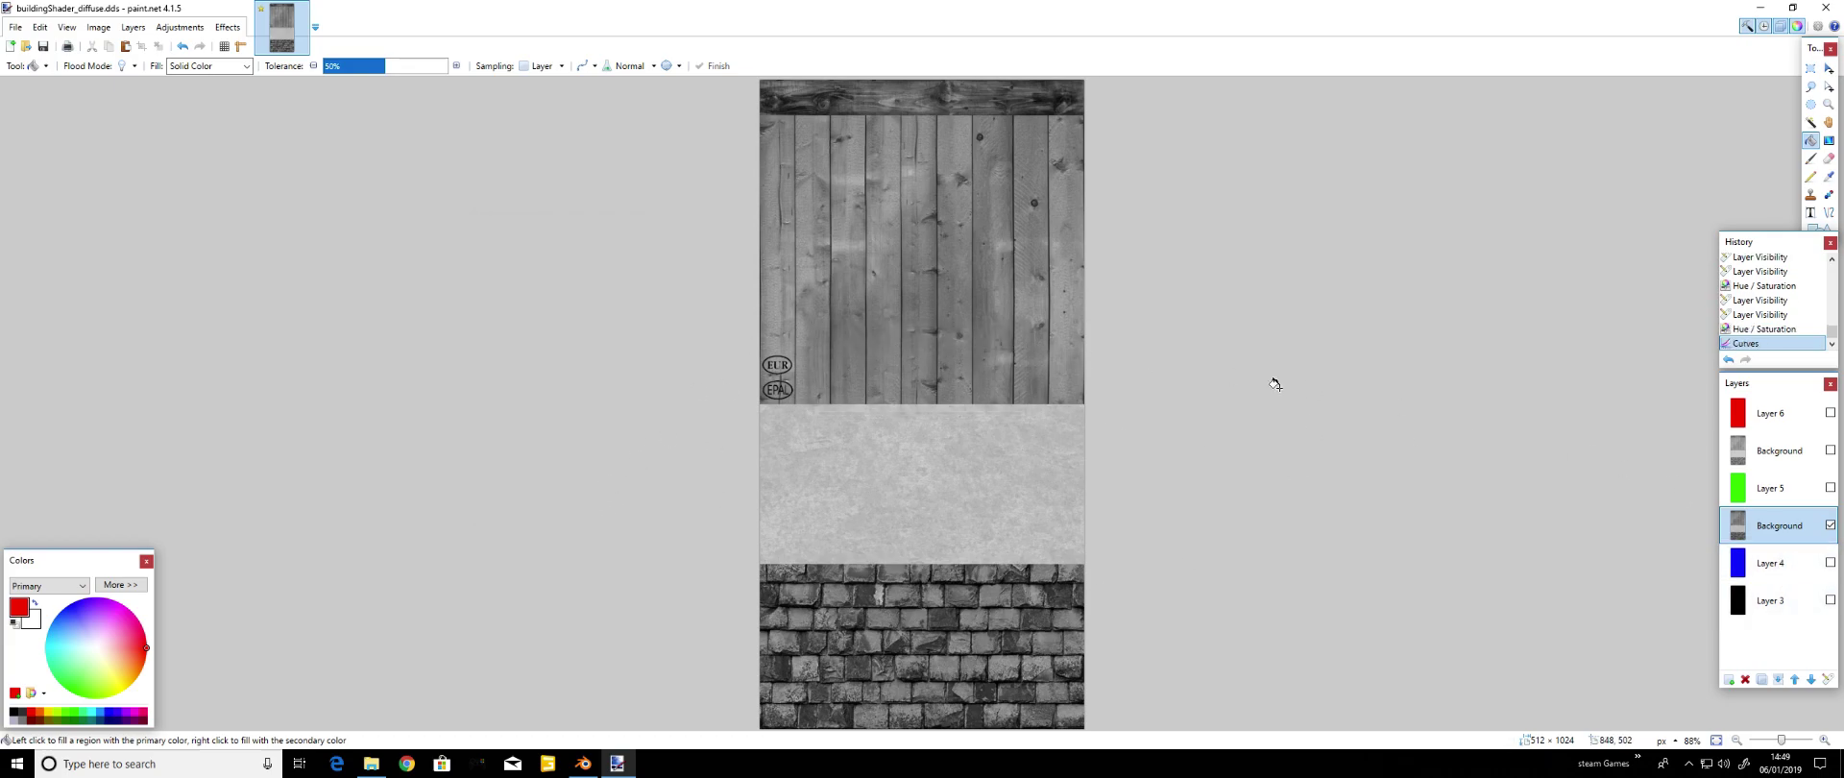
{"action": "left_click", "coordinate": [1829, 527]}
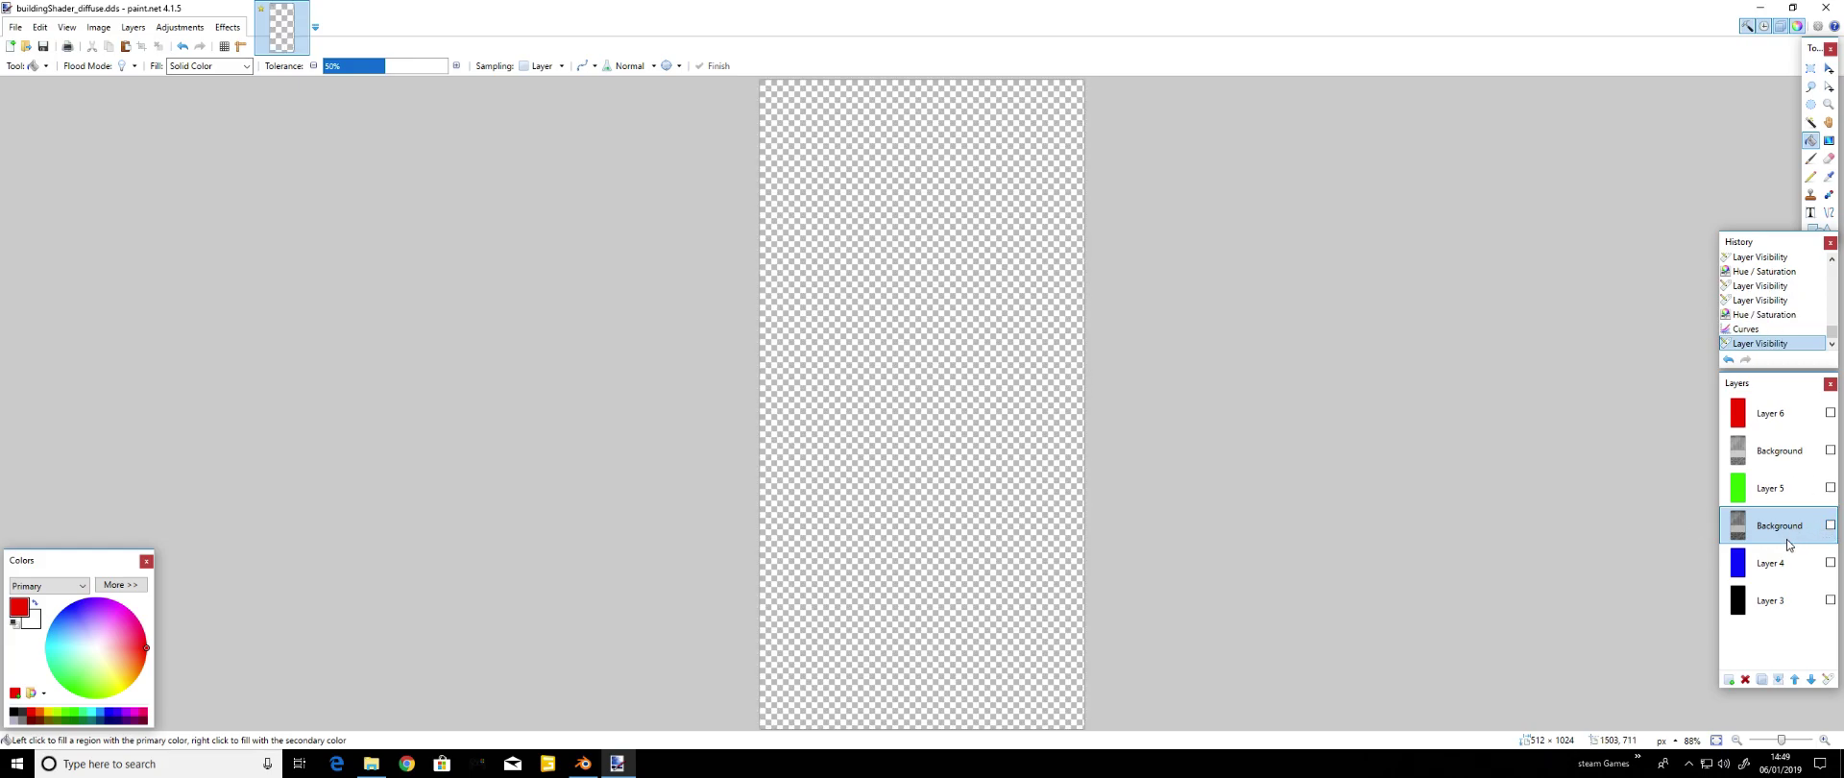
Show Layers 3 and 4, set Layer 4's blend mode to Multiply and merge it down into Layer 3
{"action": "left_click", "coordinate": [1830, 600]}
{"action": "left_click", "coordinate": [1830, 563]}
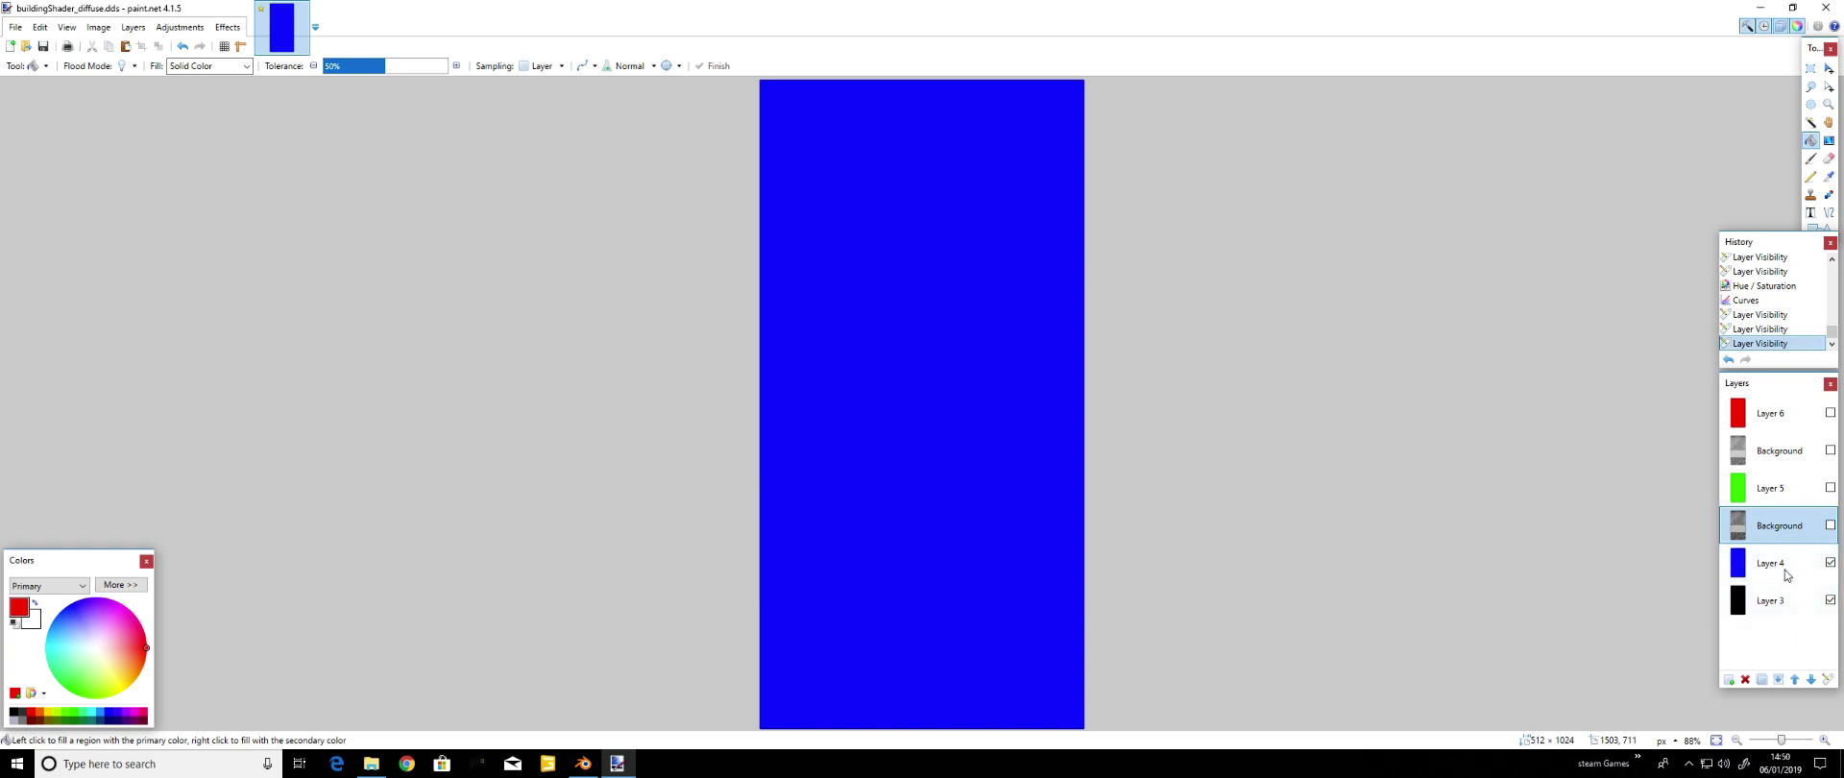
{"action": "left_click", "coordinate": [1786, 575]}
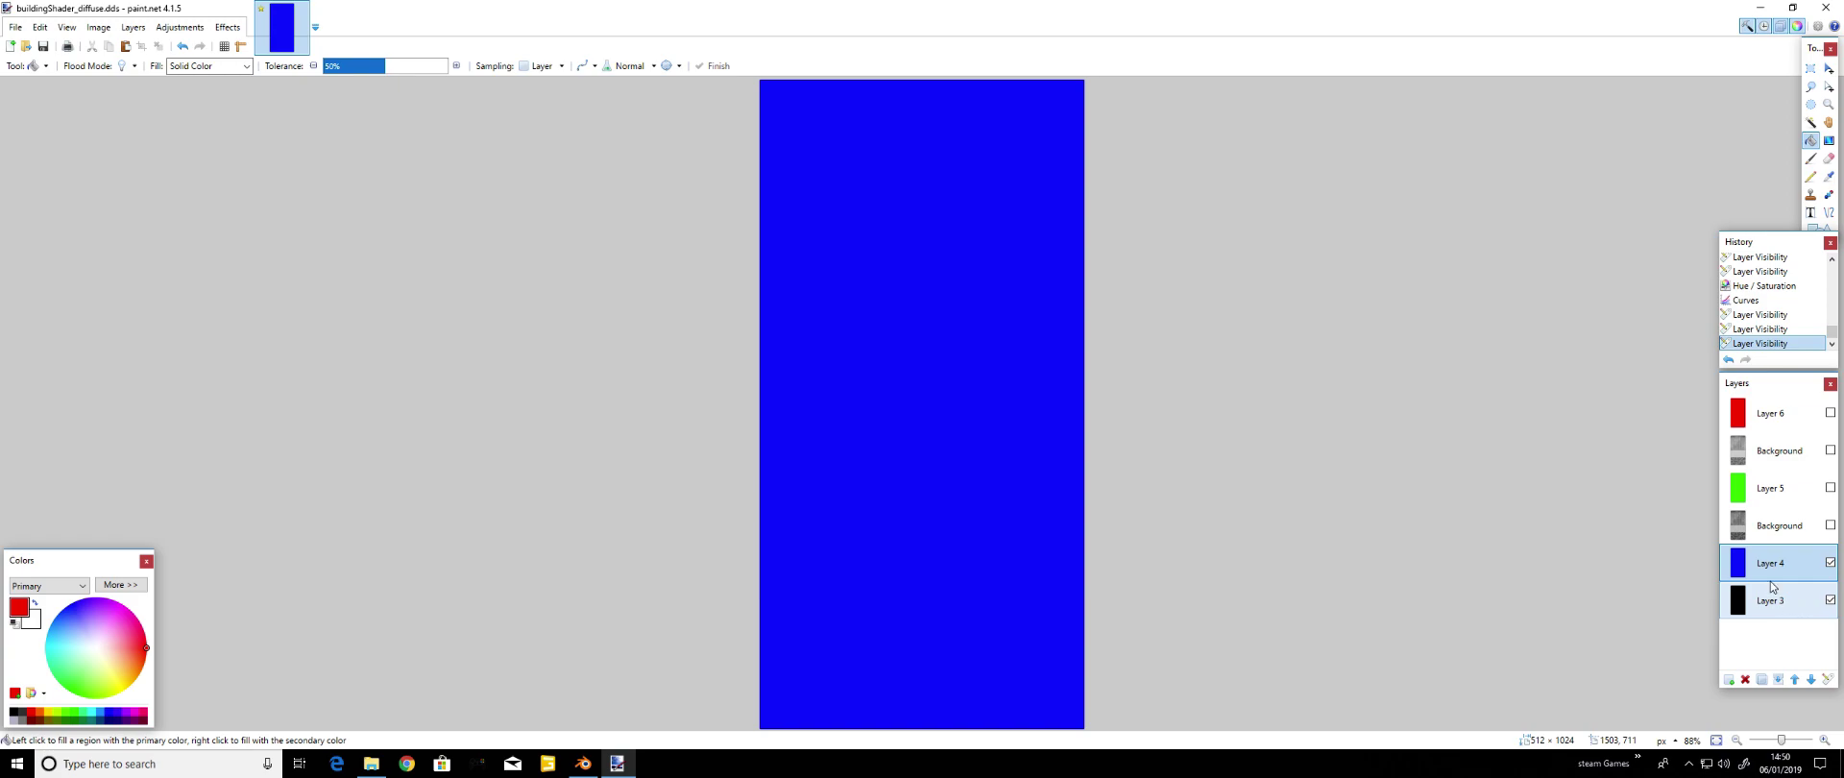
{"action": "double_click", "coordinate": [1784, 566]}
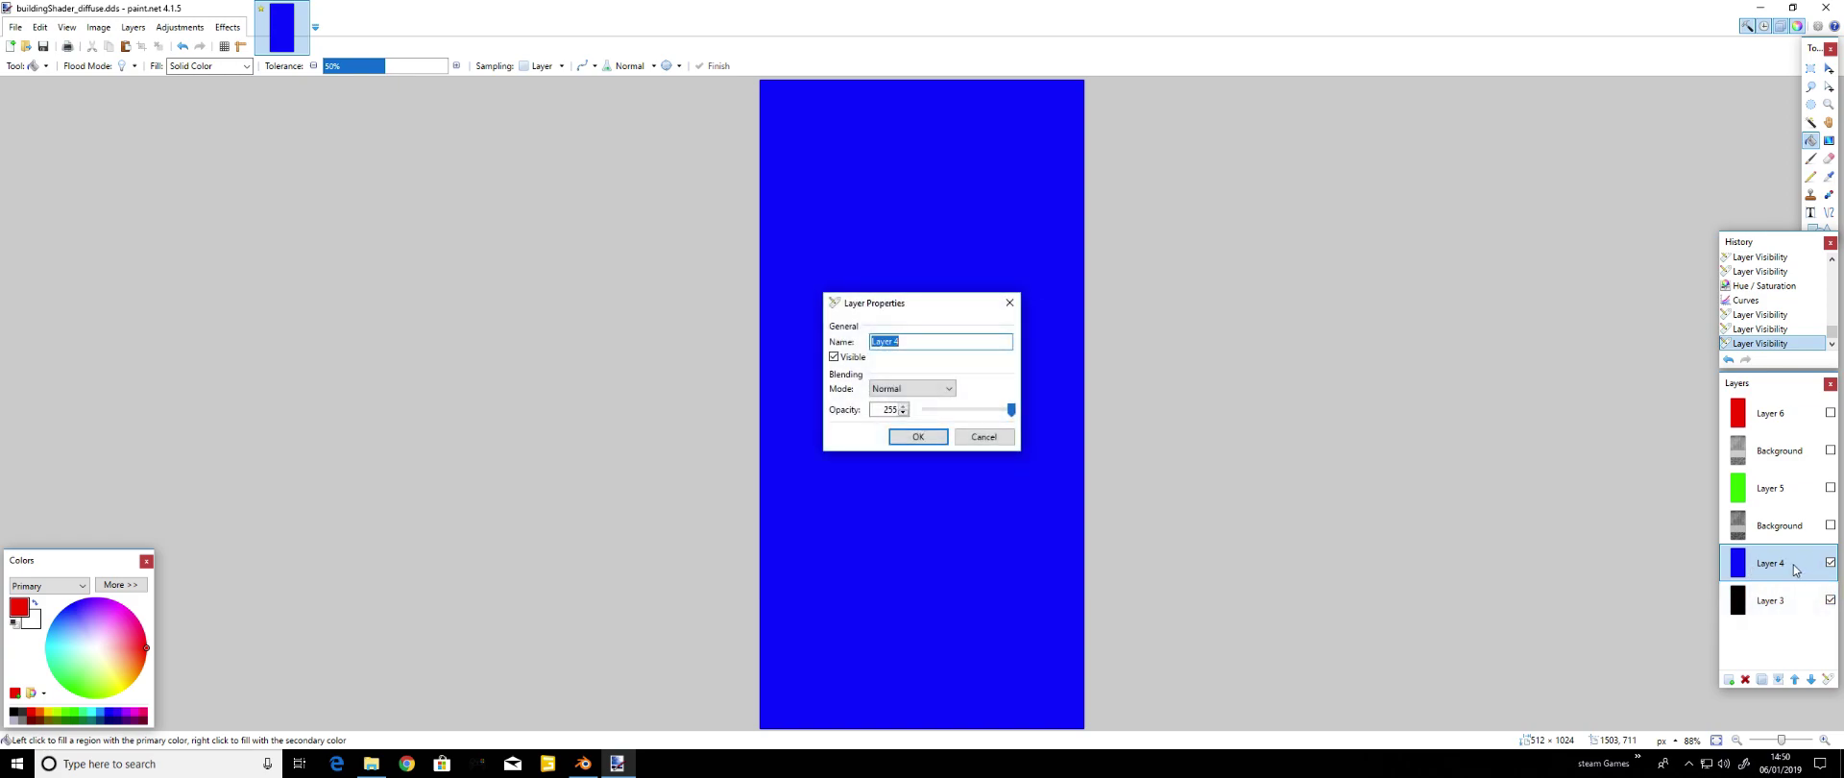
{"action": "left_click", "coordinate": [999, 302]}
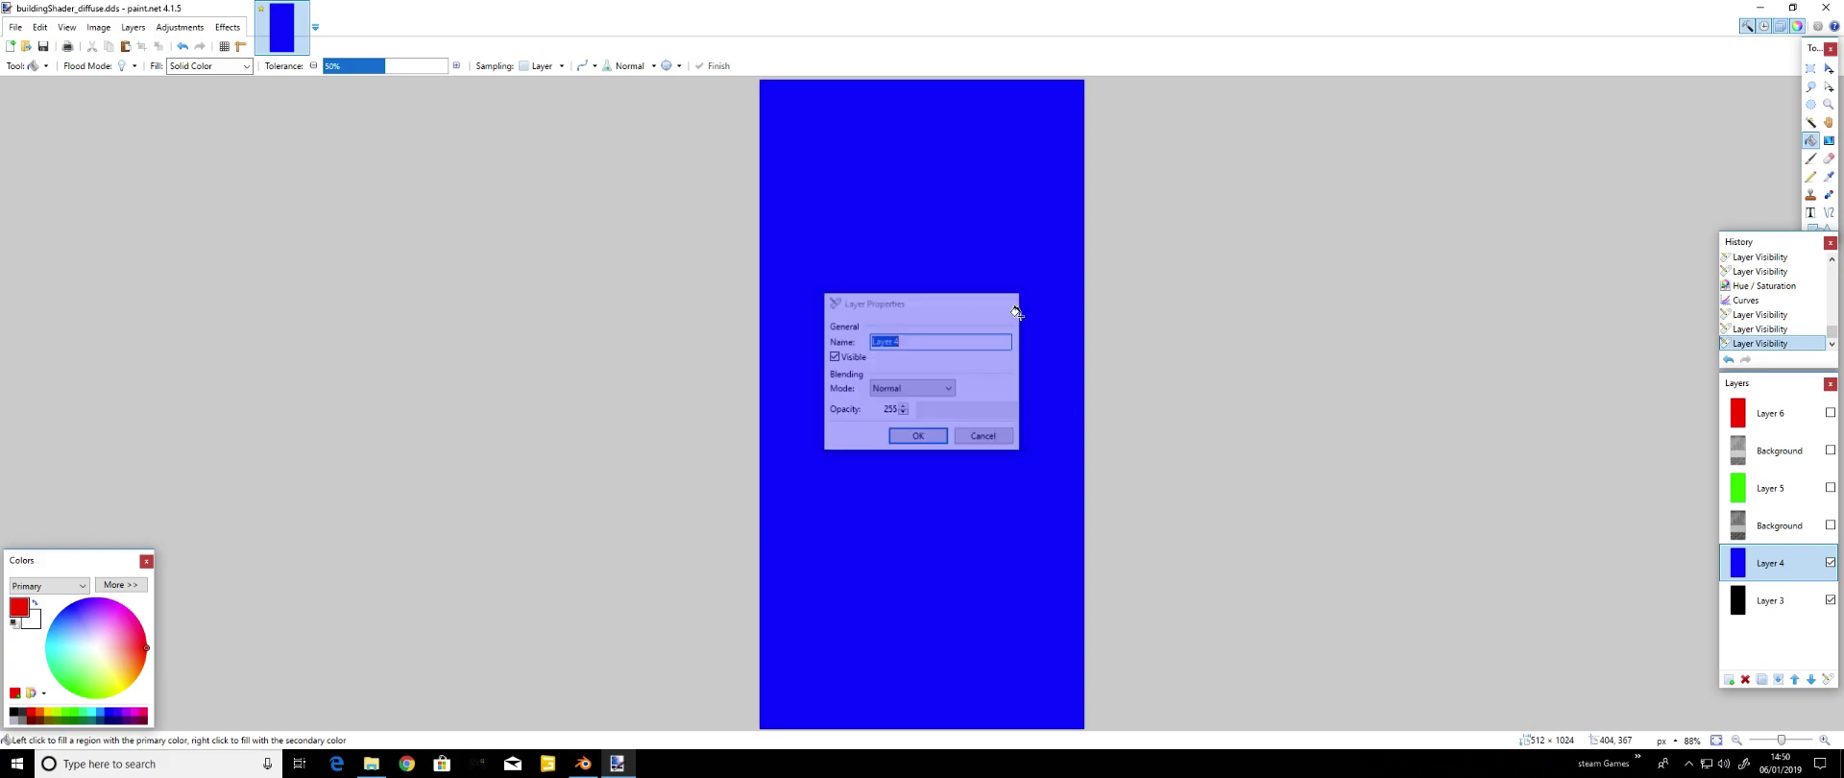
{"action": "left_click", "coordinate": [1828, 680]}
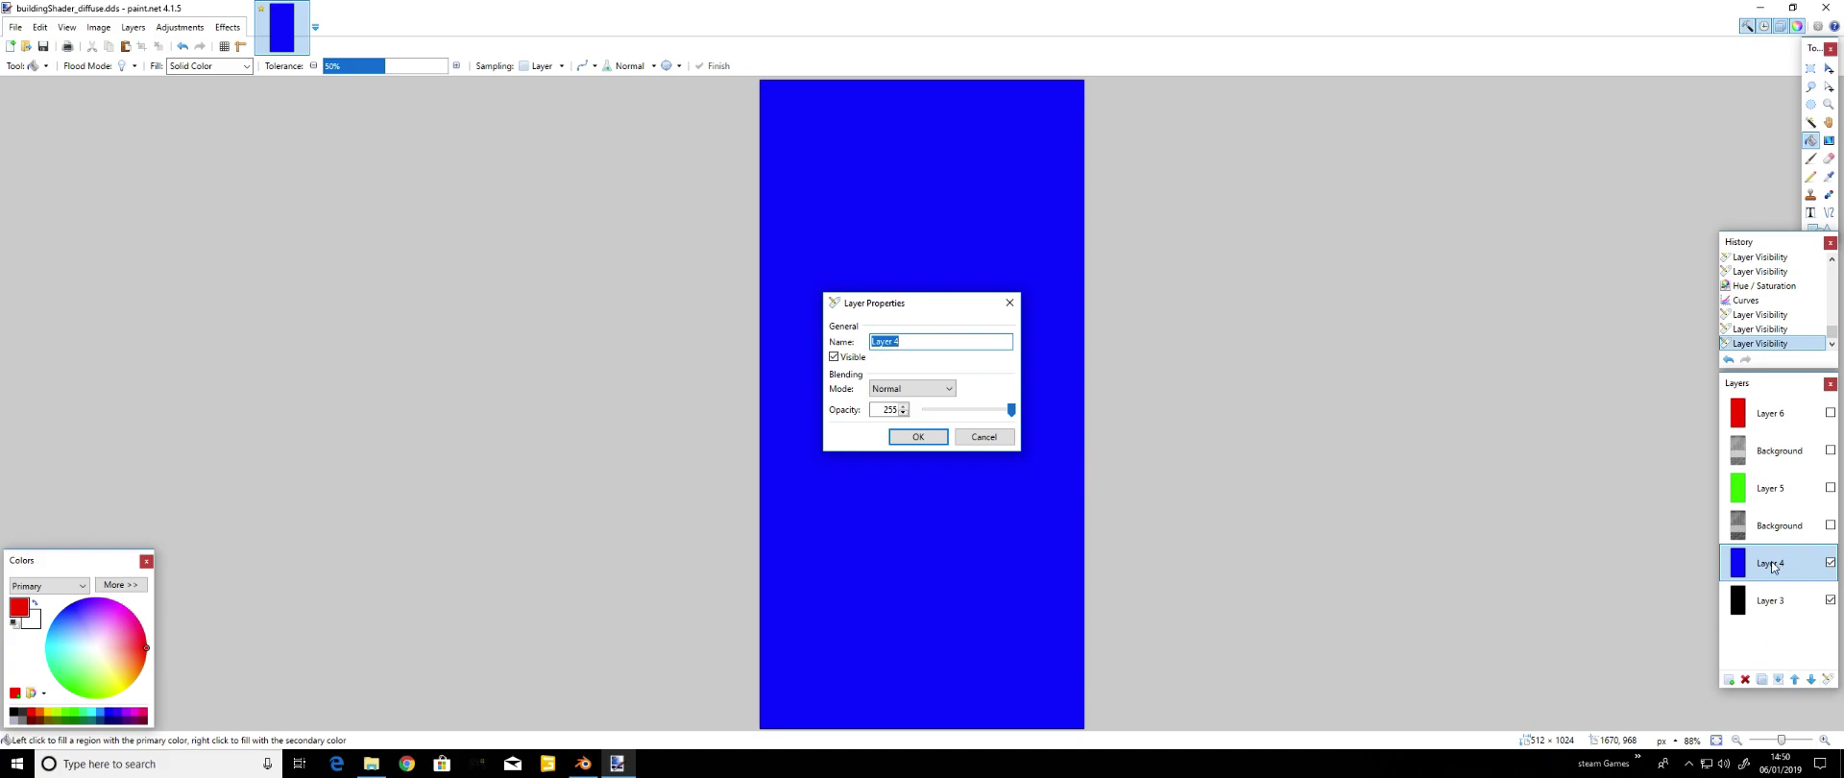
{"action": "left_click", "coordinate": [905, 390]}
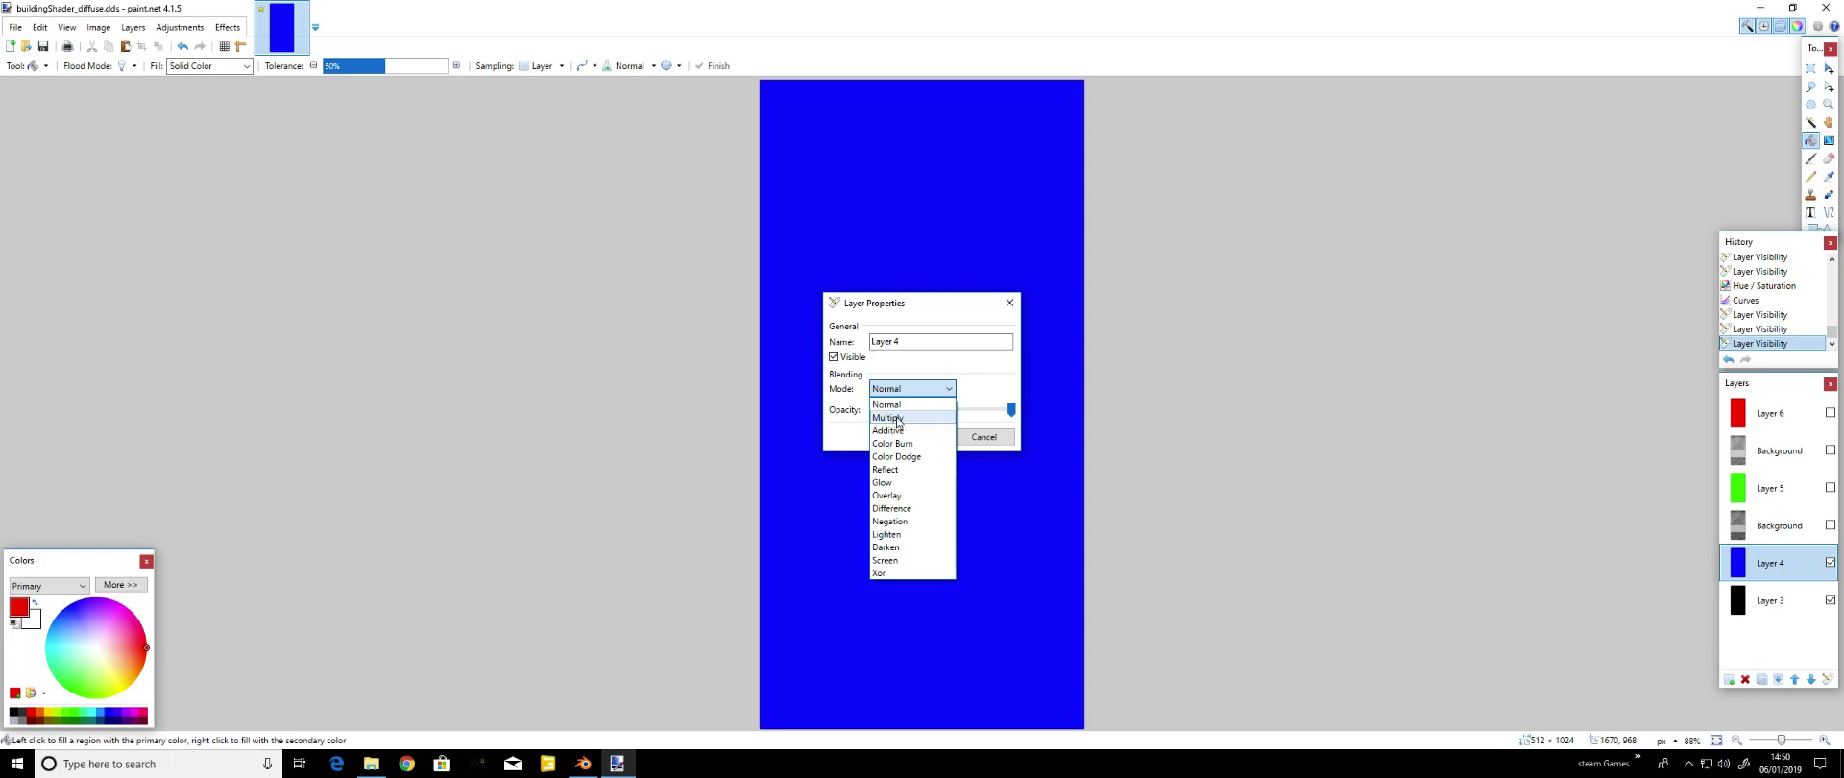
{"action": "left_click", "coordinate": [896, 418]}
{"action": "left_click", "coordinate": [922, 437]}
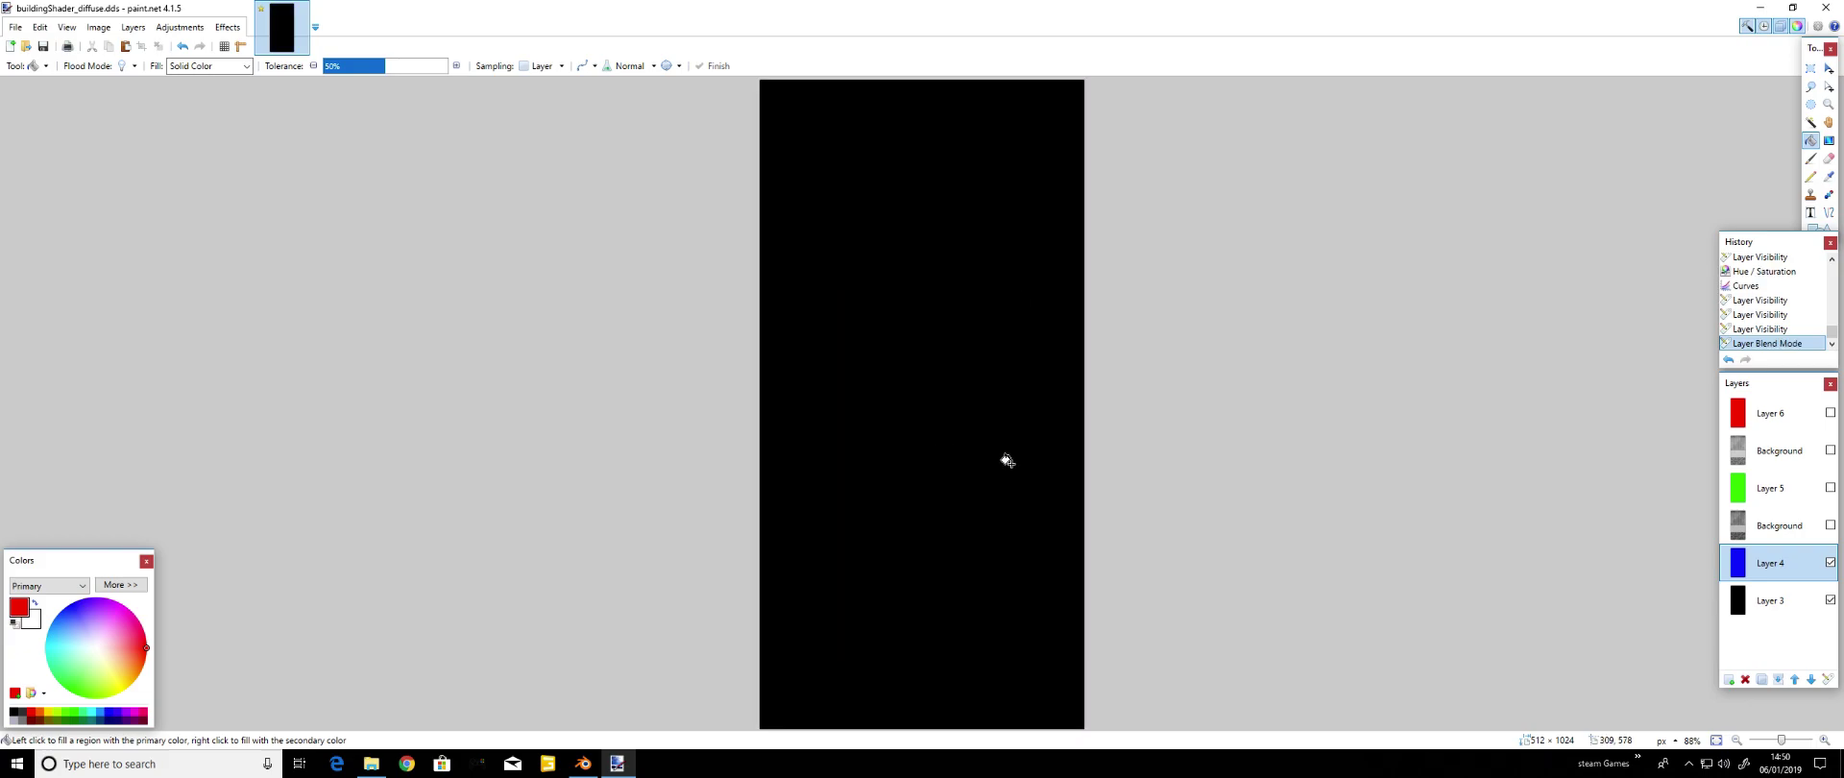
{"action": "left_click", "coordinate": [1779, 680]}
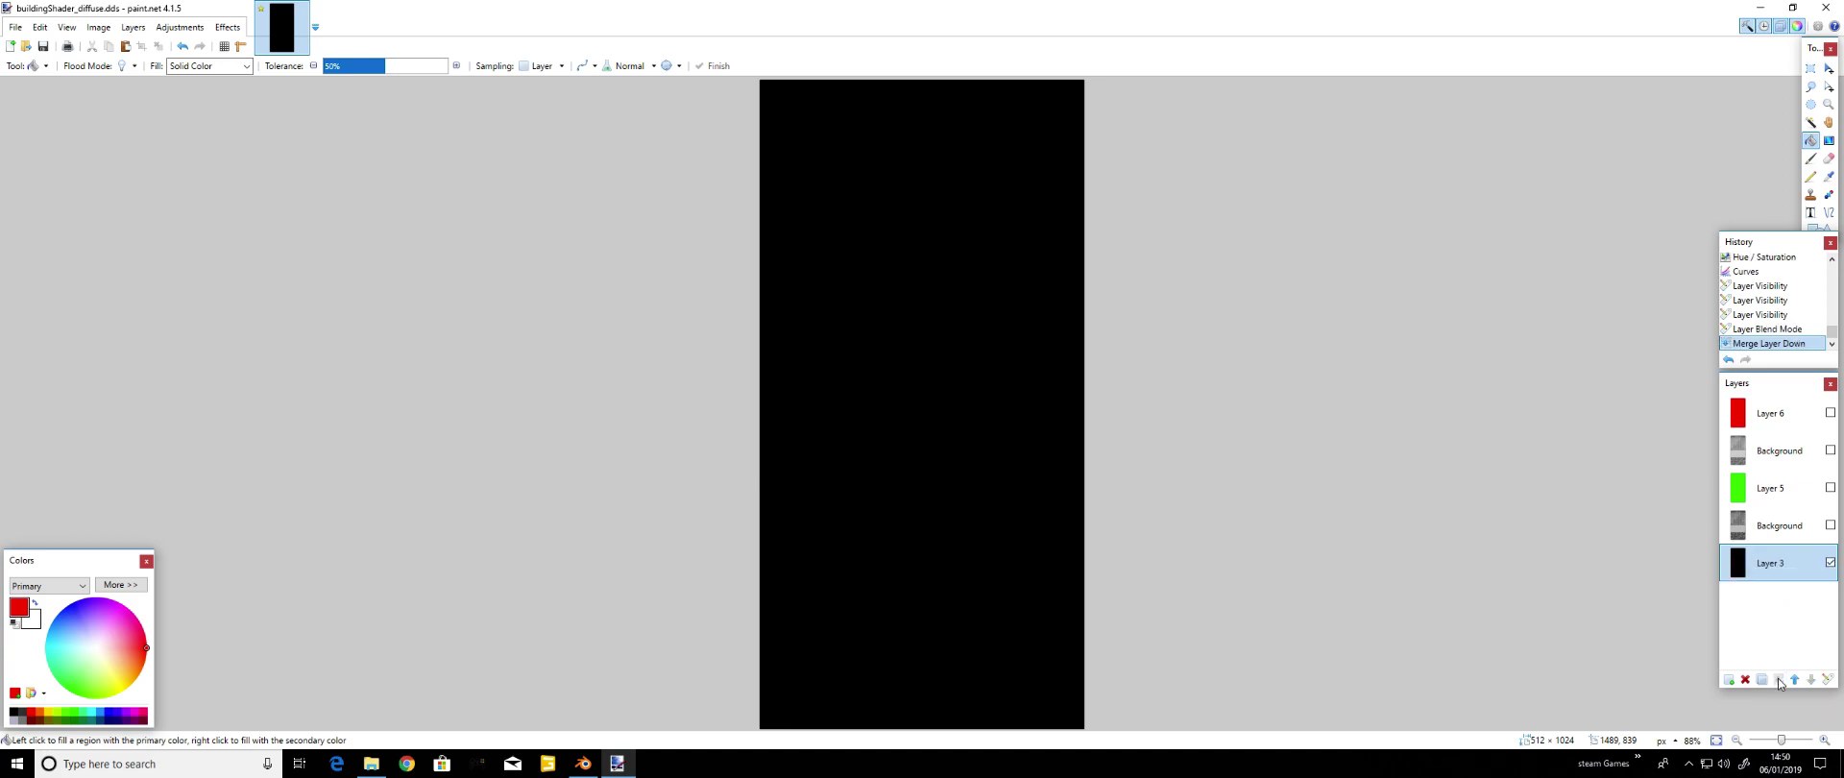
Show only Layer 5 and the Background layer below it, set Layer 5 to Multiply and merge it down
{"action": "left_click", "coordinate": [1830, 563]}
{"action": "left_click", "coordinate": [1830, 526]}
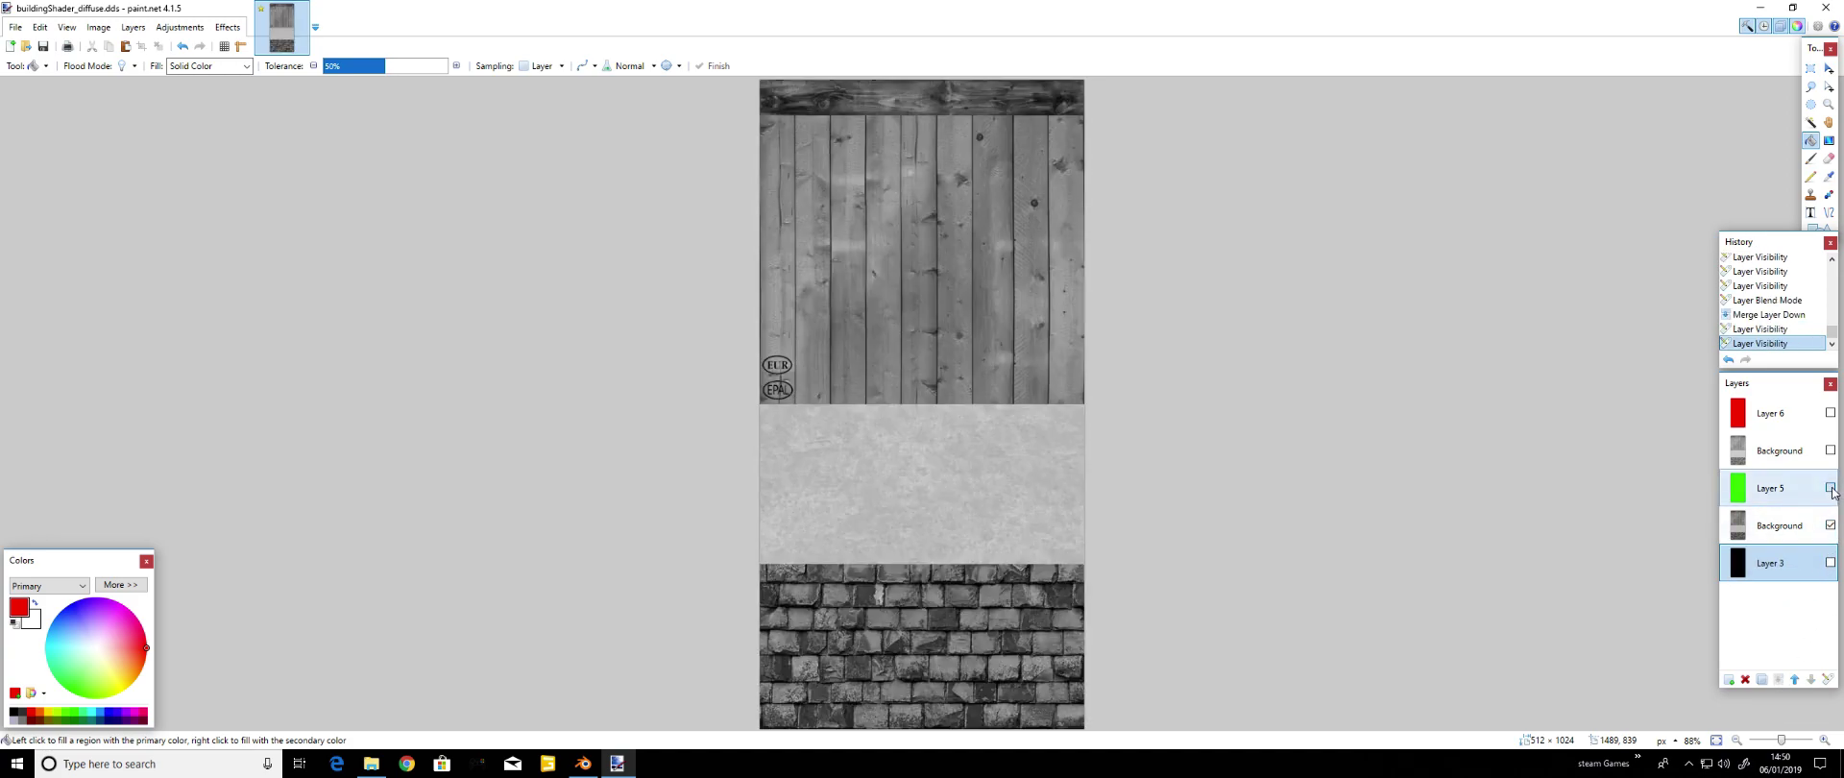
{"action": "left_click", "coordinate": [1829, 488]}
{"action": "left_click", "coordinate": [1811, 505]}
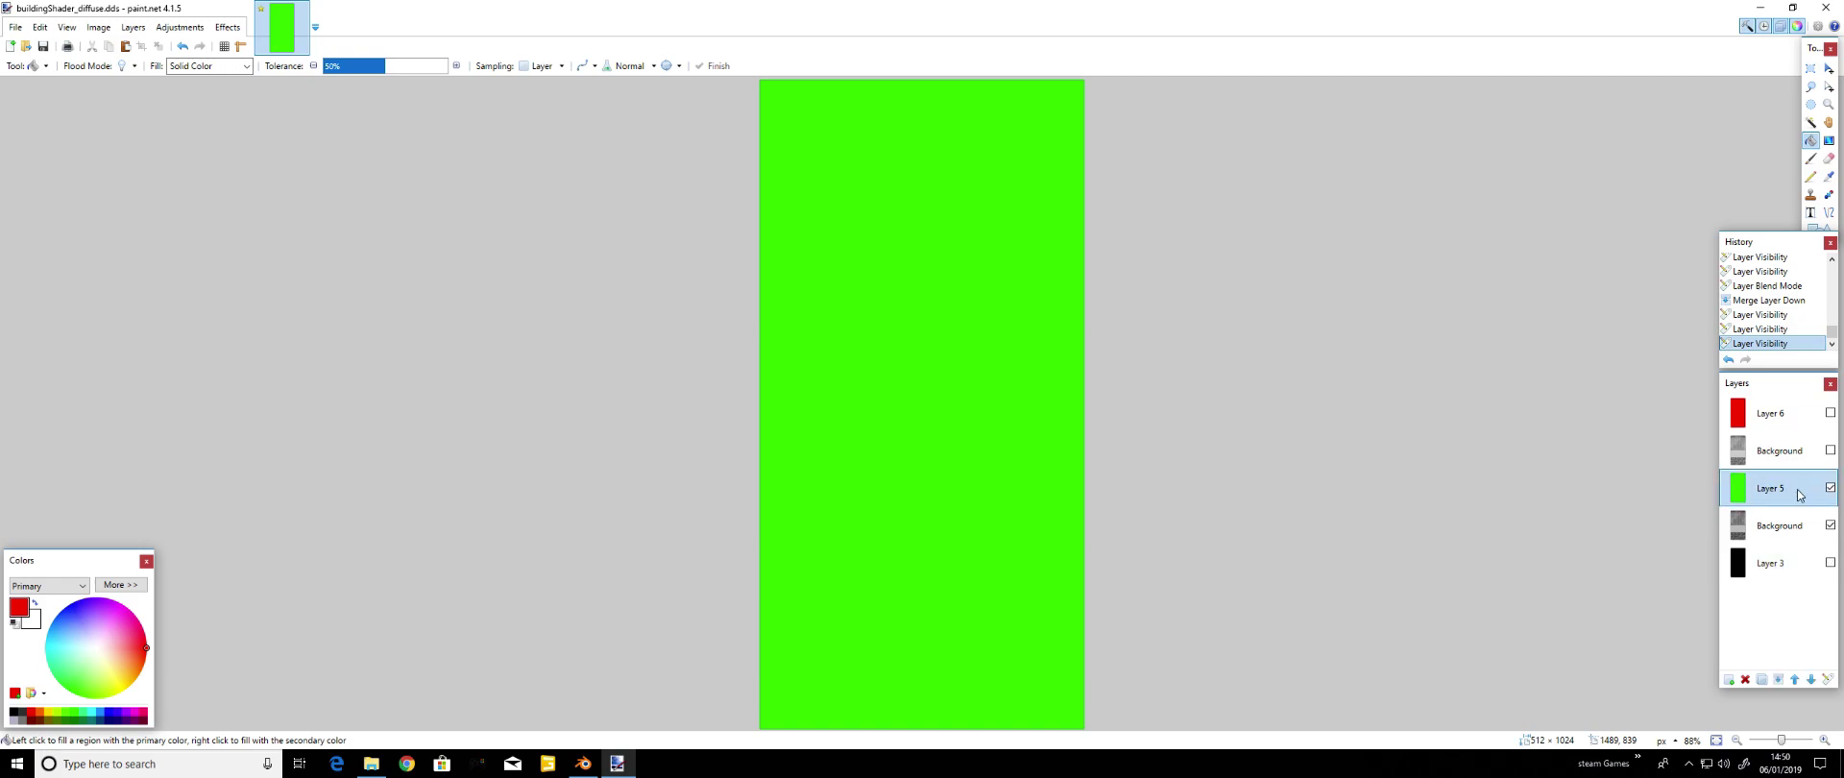
{"action": "double_click", "coordinate": [1795, 491]}
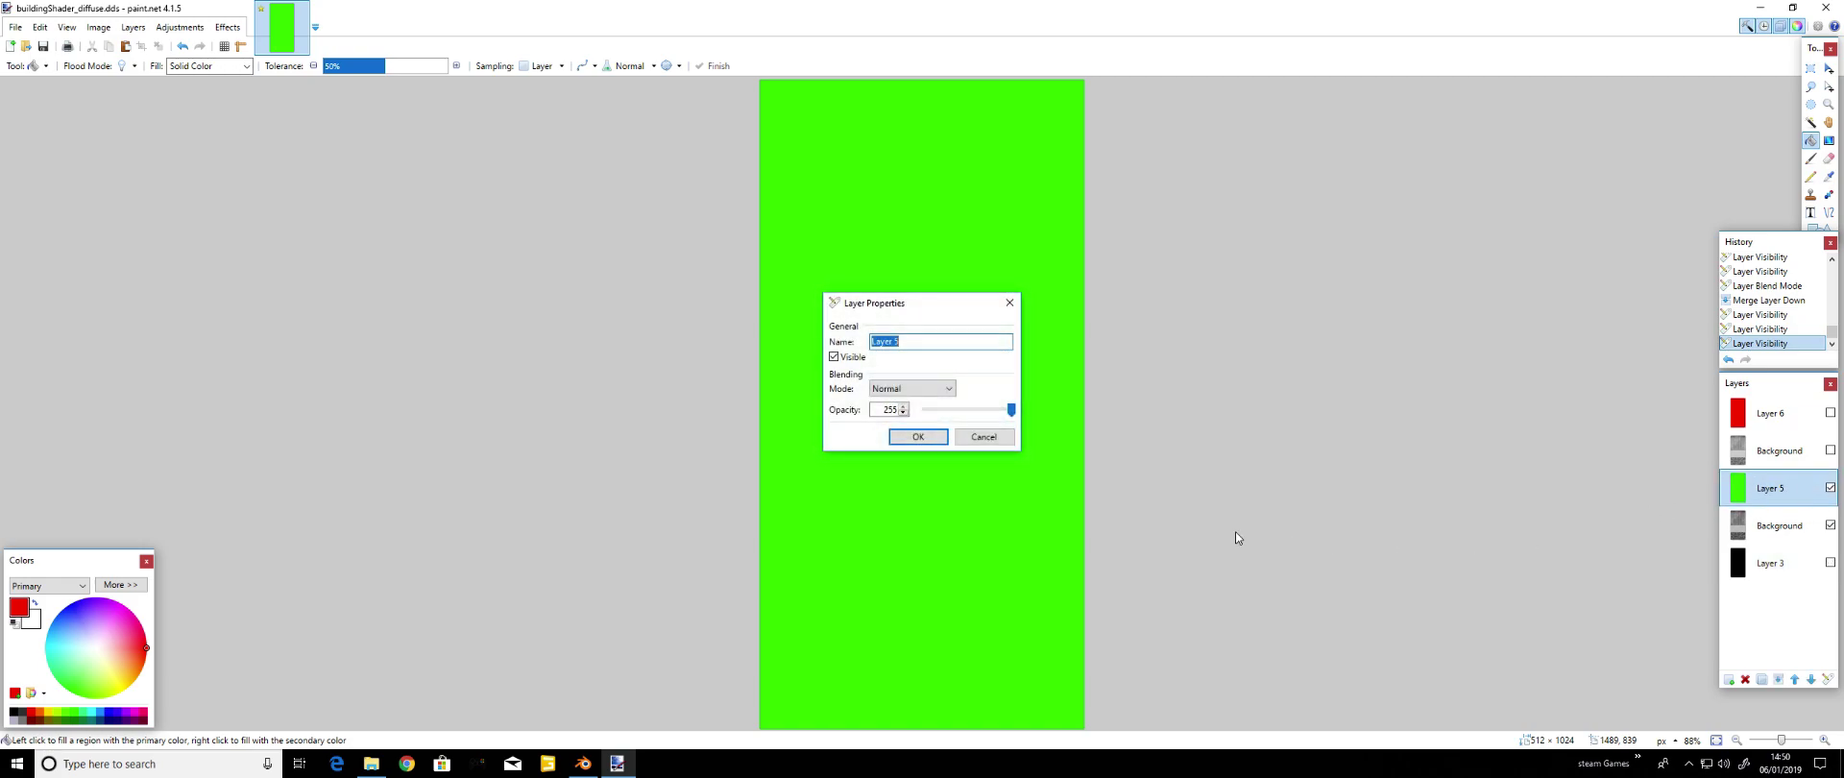
{"action": "left_click", "coordinate": [910, 388]}
{"action": "left_click", "coordinate": [898, 418]}
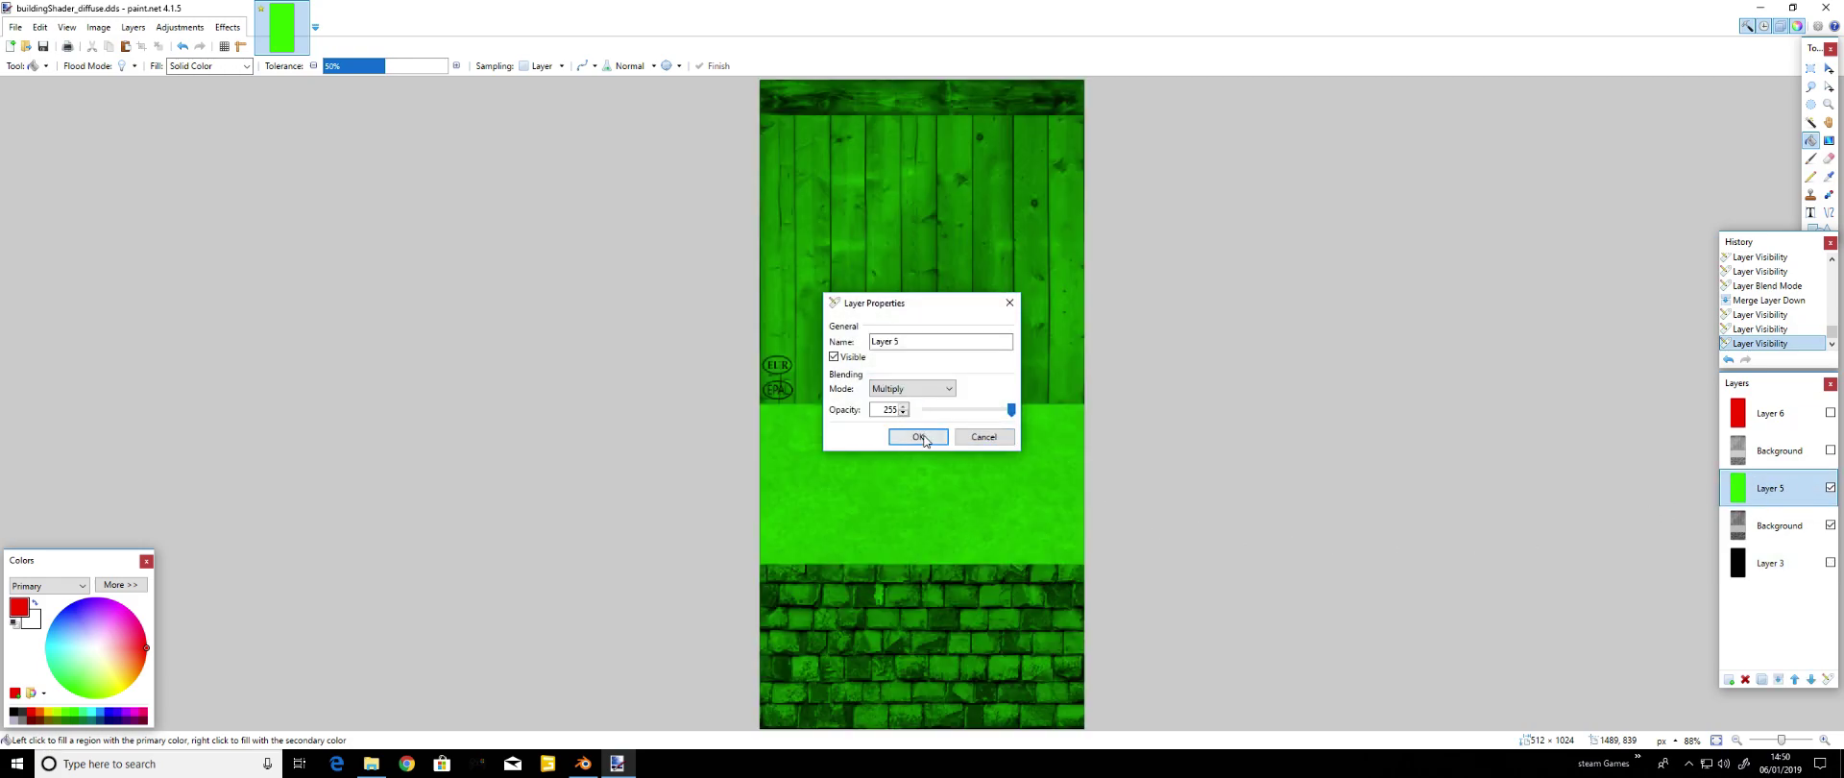
{"action": "left_click", "coordinate": [926, 437]}
{"action": "left_click", "coordinate": [1778, 679]}
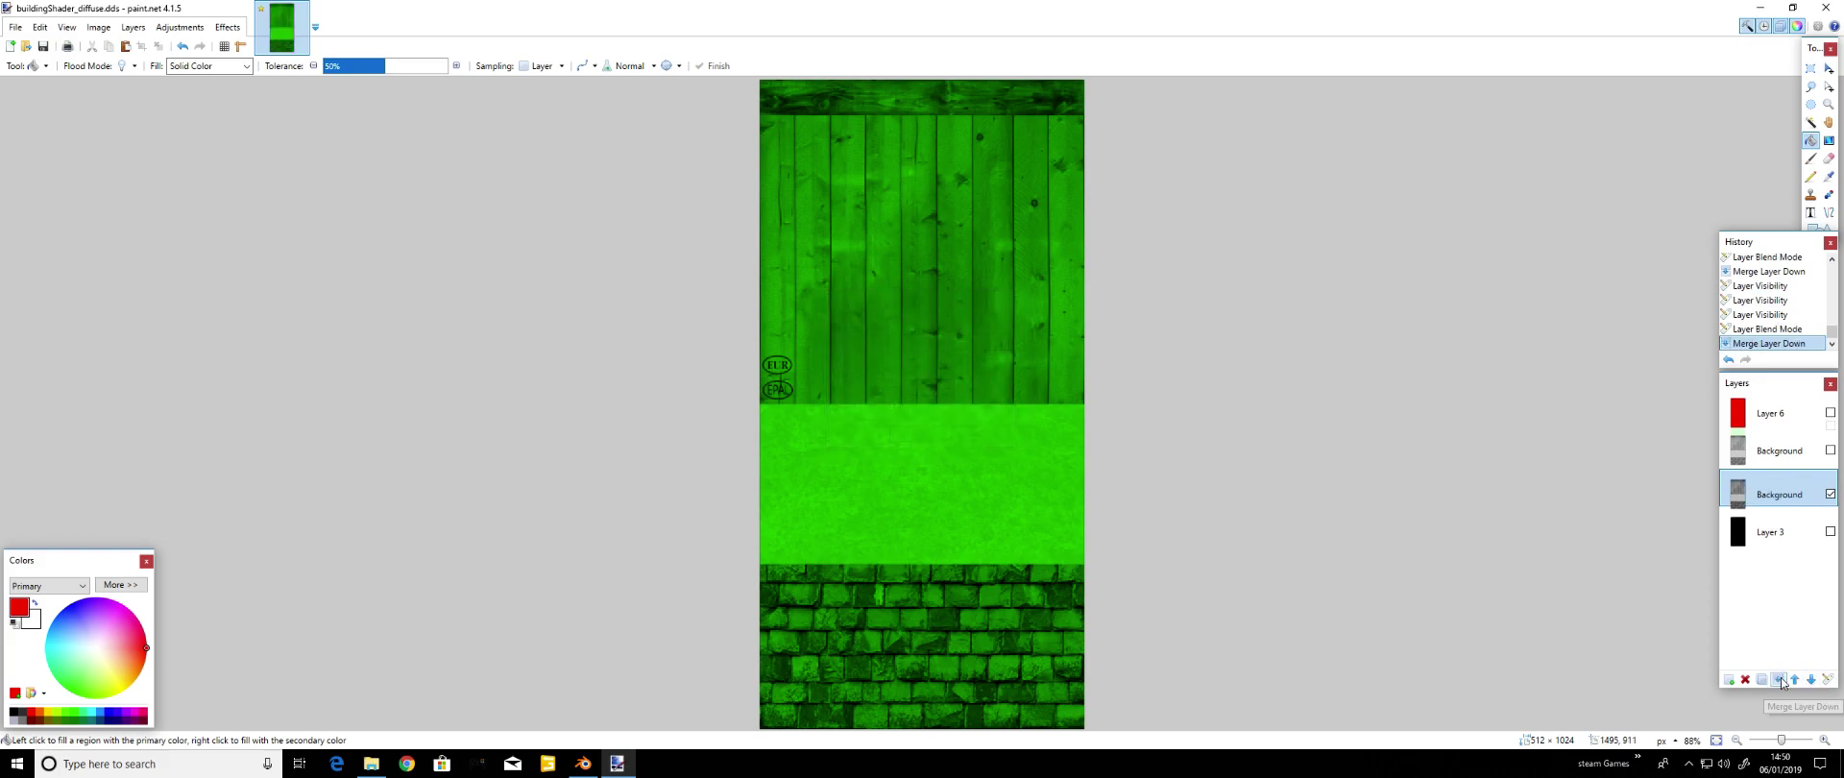
Show only Layer 6 and the grey Background layer below it, set Layer 6 to Multiply and merge it down
{"action": "left_click", "coordinate": [1831, 488]}
{"action": "left_click", "coordinate": [1830, 449]}
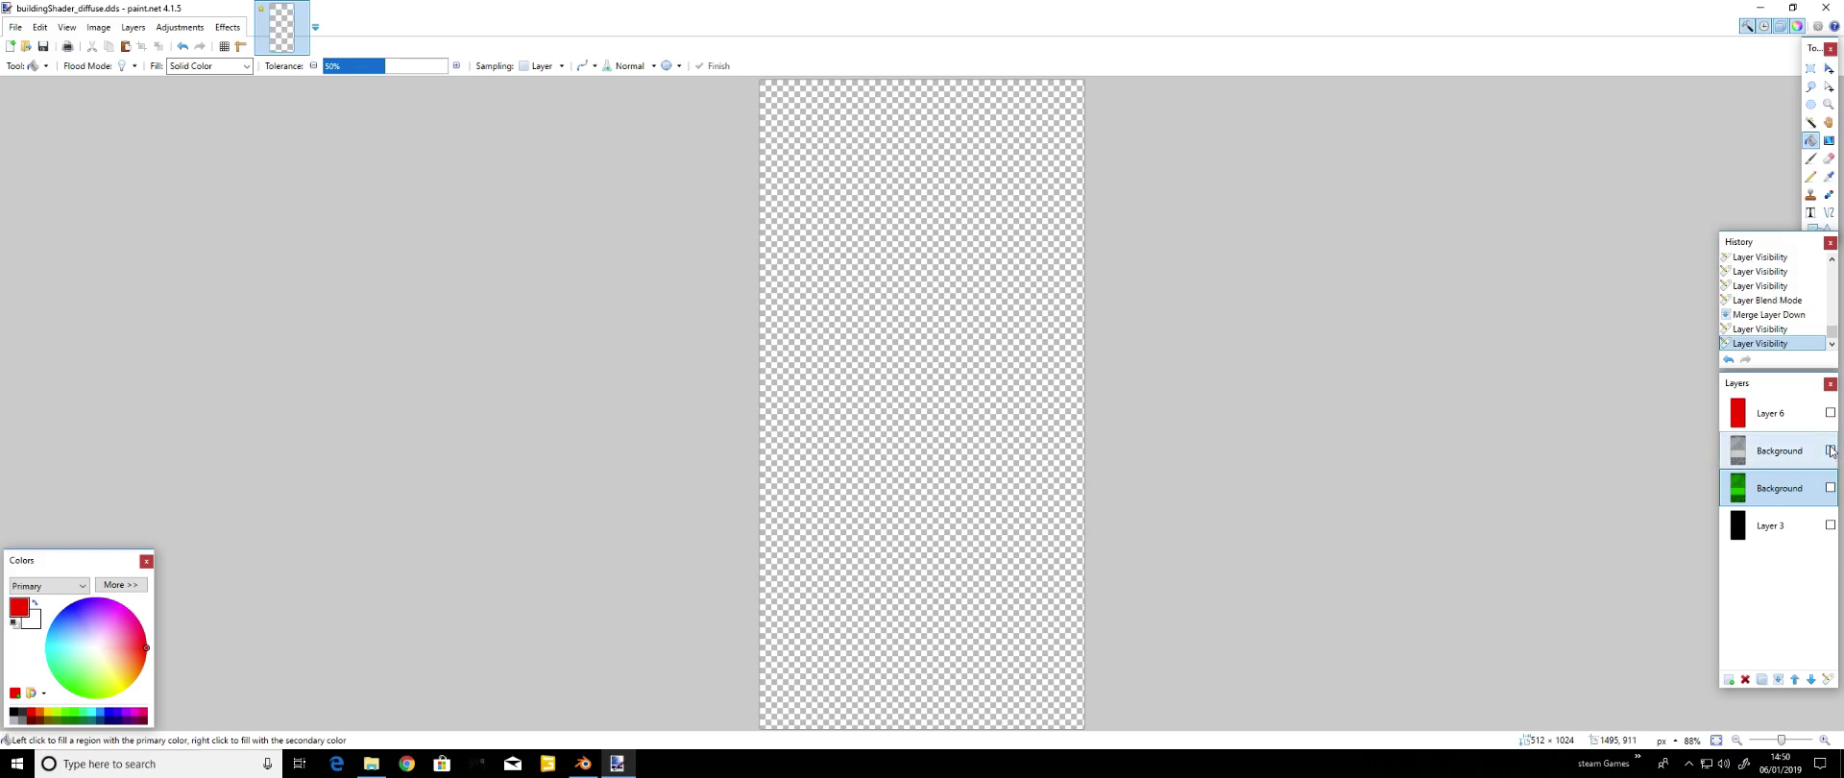
{"action": "left_click", "coordinate": [1830, 413]}
{"action": "left_click", "coordinate": [1799, 429]}
{"action": "double_click", "coordinate": [1784, 416]}
{"action": "left_click", "coordinate": [898, 389]}
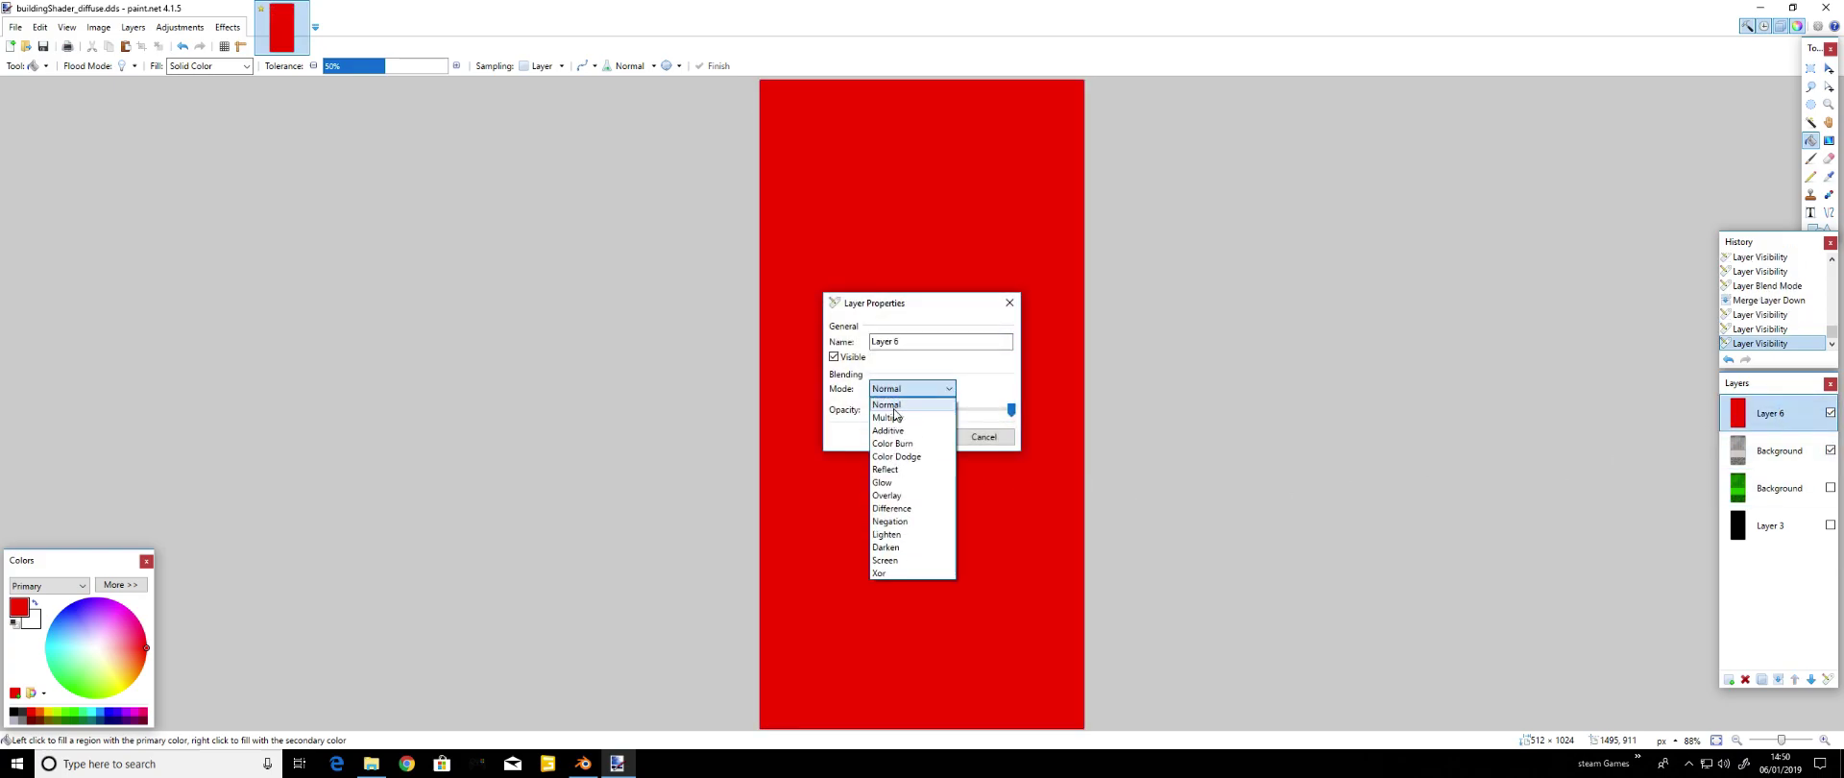
{"action": "left_click", "coordinate": [886, 416]}
{"action": "left_click", "coordinate": [937, 437]}
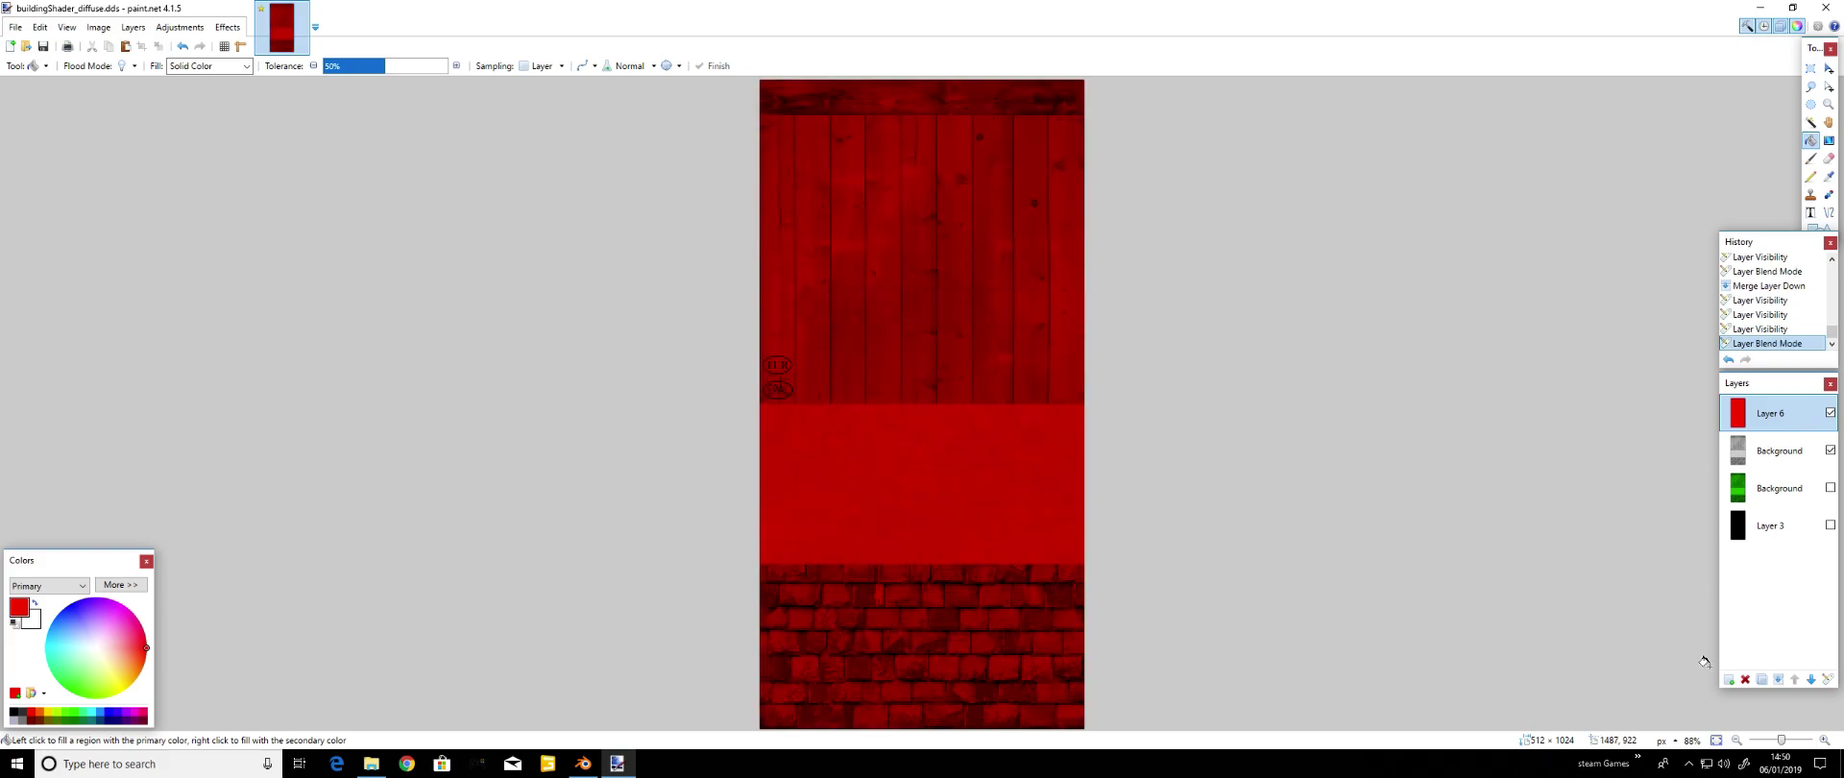
{"action": "left_click", "coordinate": [1778, 679]}
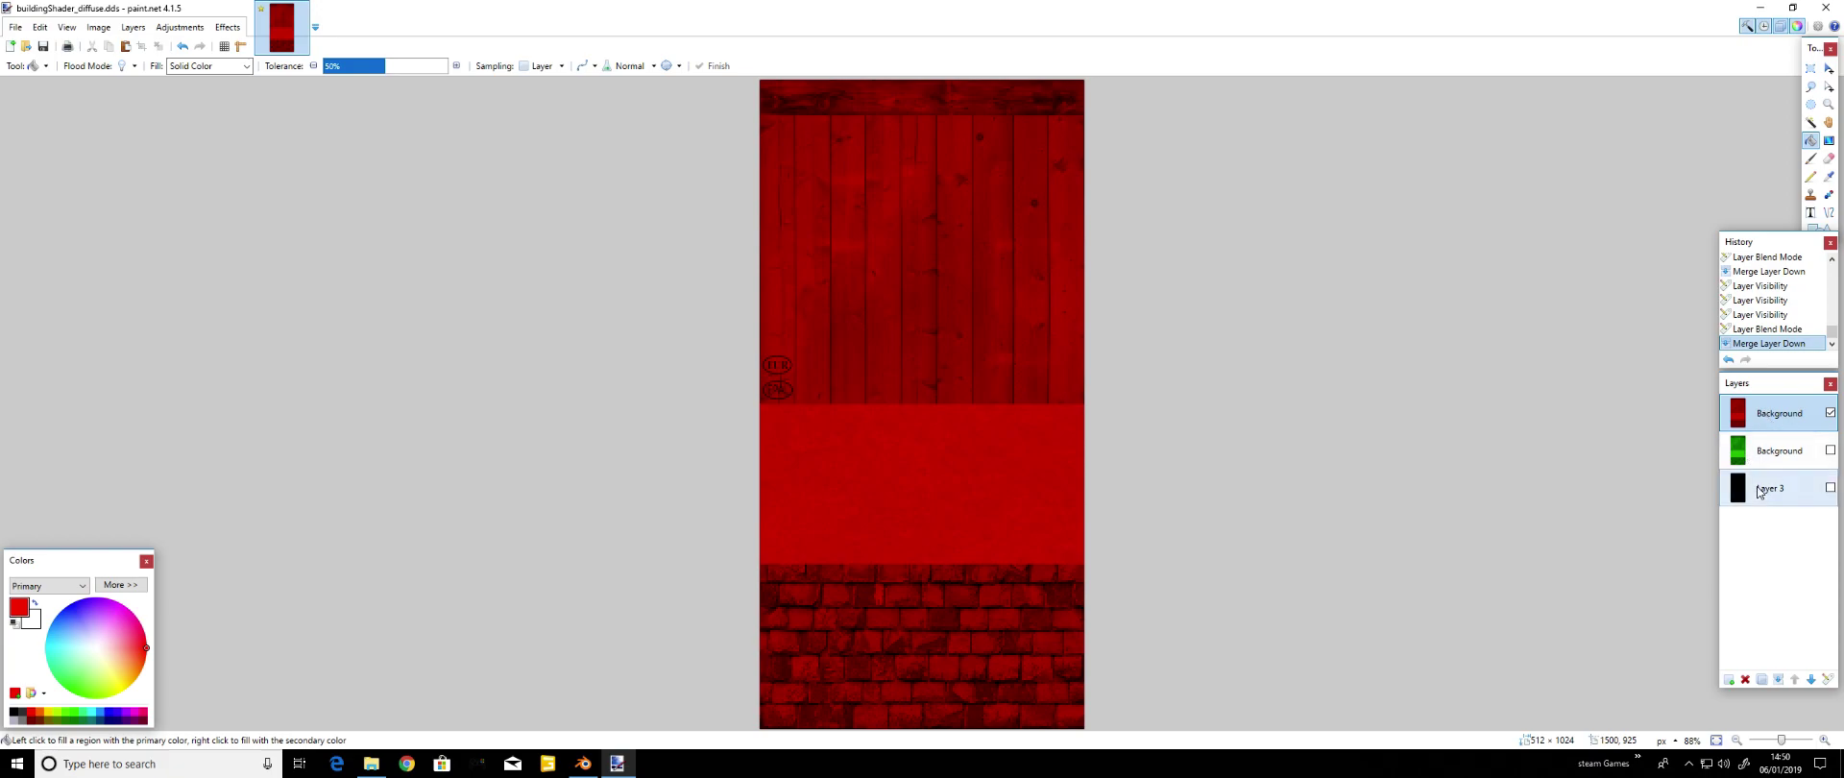
Show the green Background layer, set the red Background layer to Additive and merge it down into the green one
{"action": "left_click", "coordinate": [1830, 450]}
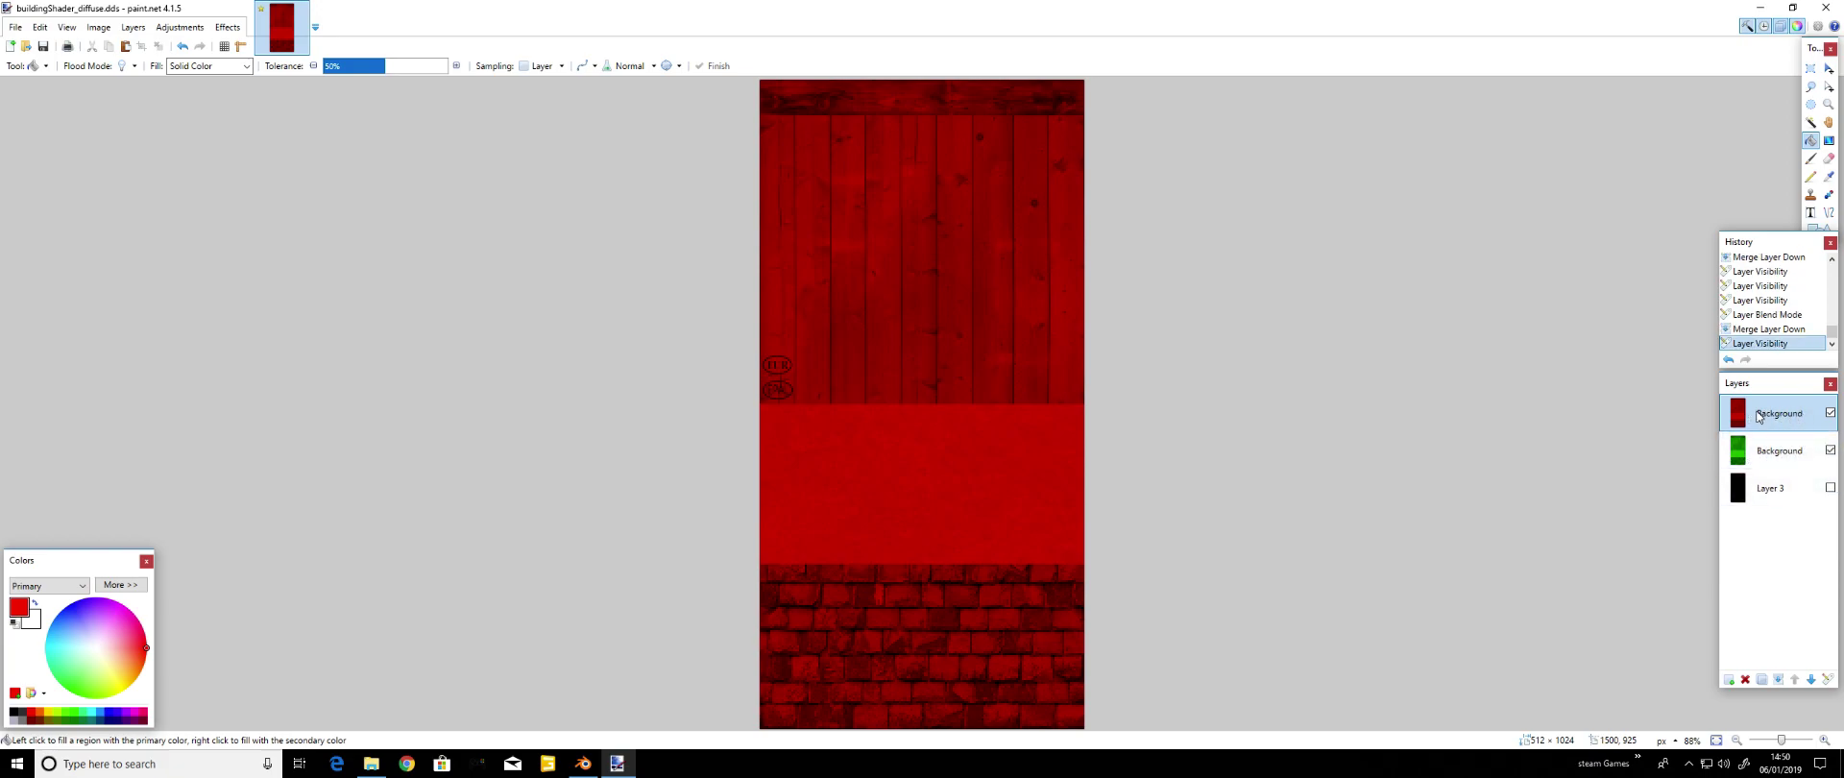
{"action": "double_click", "coordinate": [1791, 415]}
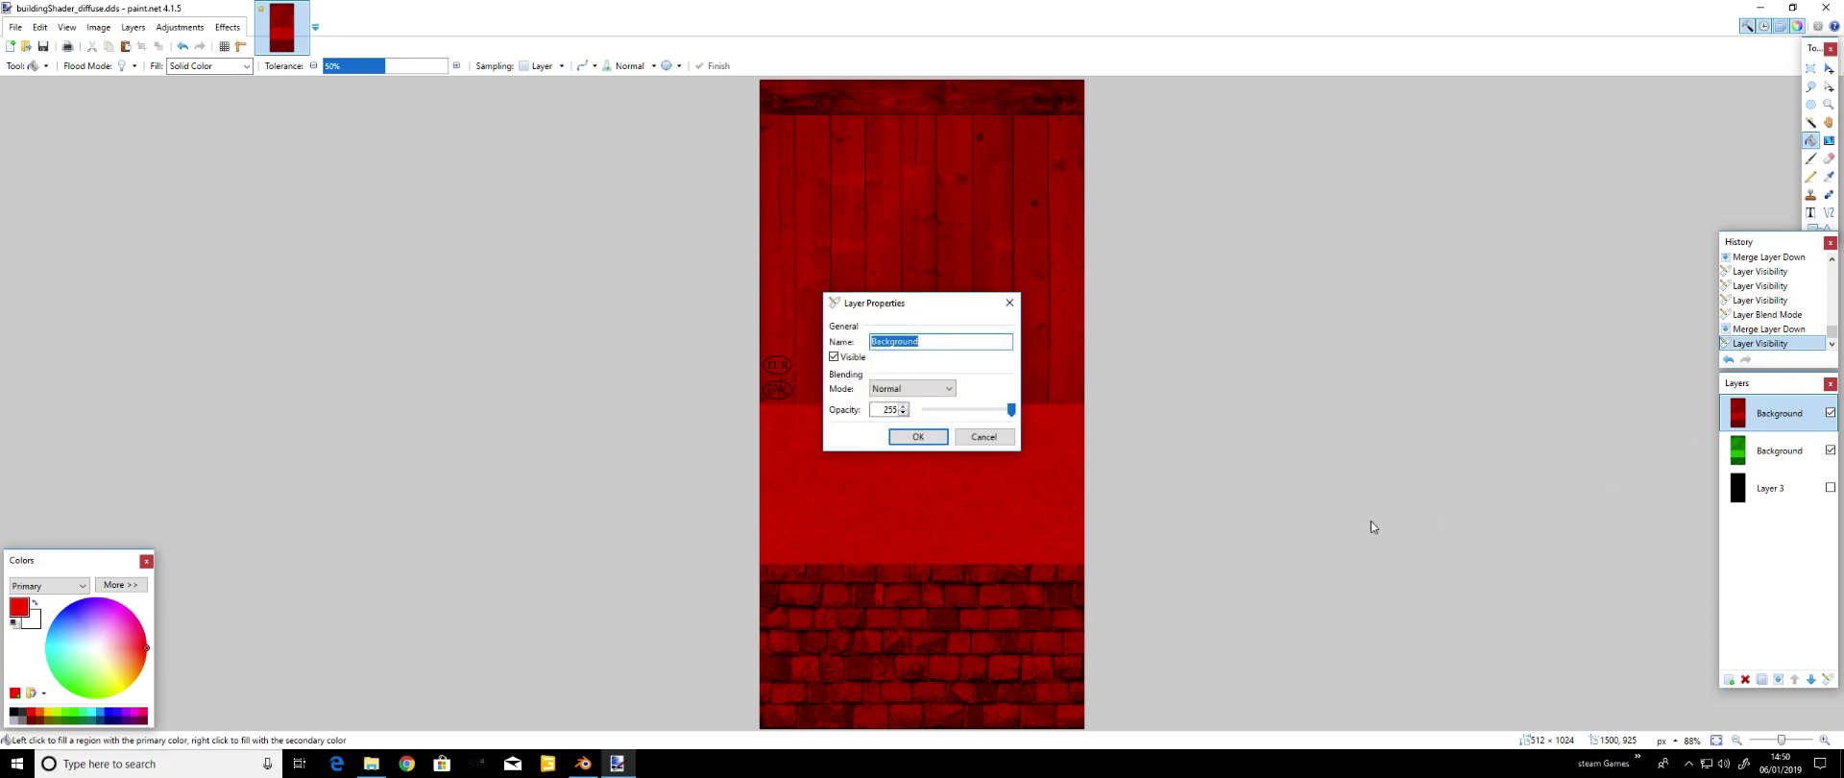
{"action": "left_click", "coordinate": [905, 390]}
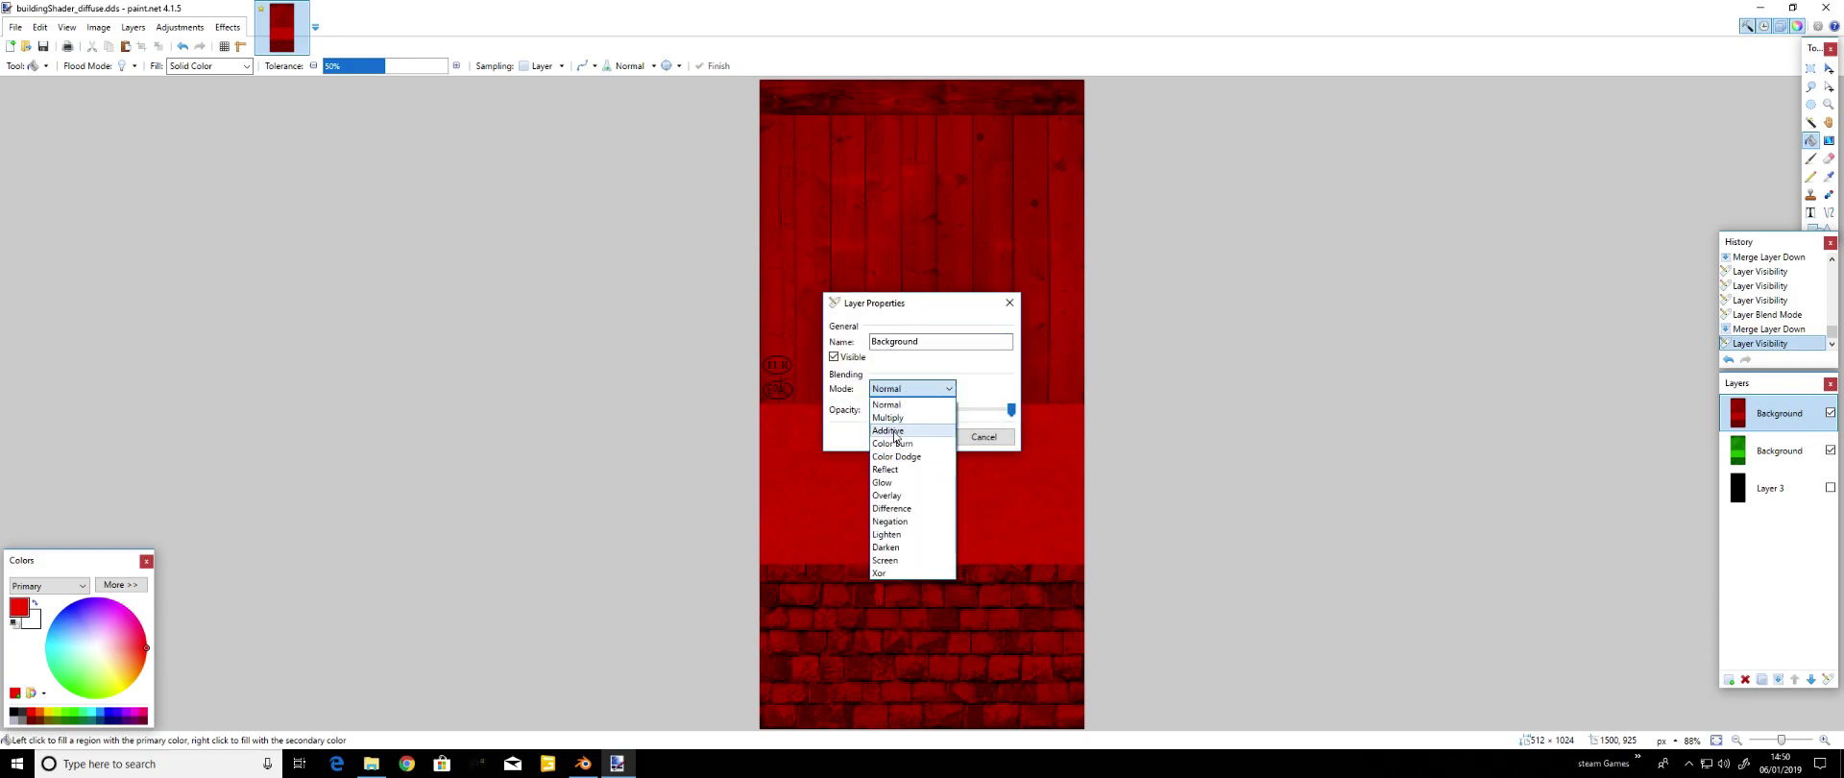
{"action": "left_click", "coordinate": [905, 430]}
{"action": "left_click", "coordinate": [930, 439]}
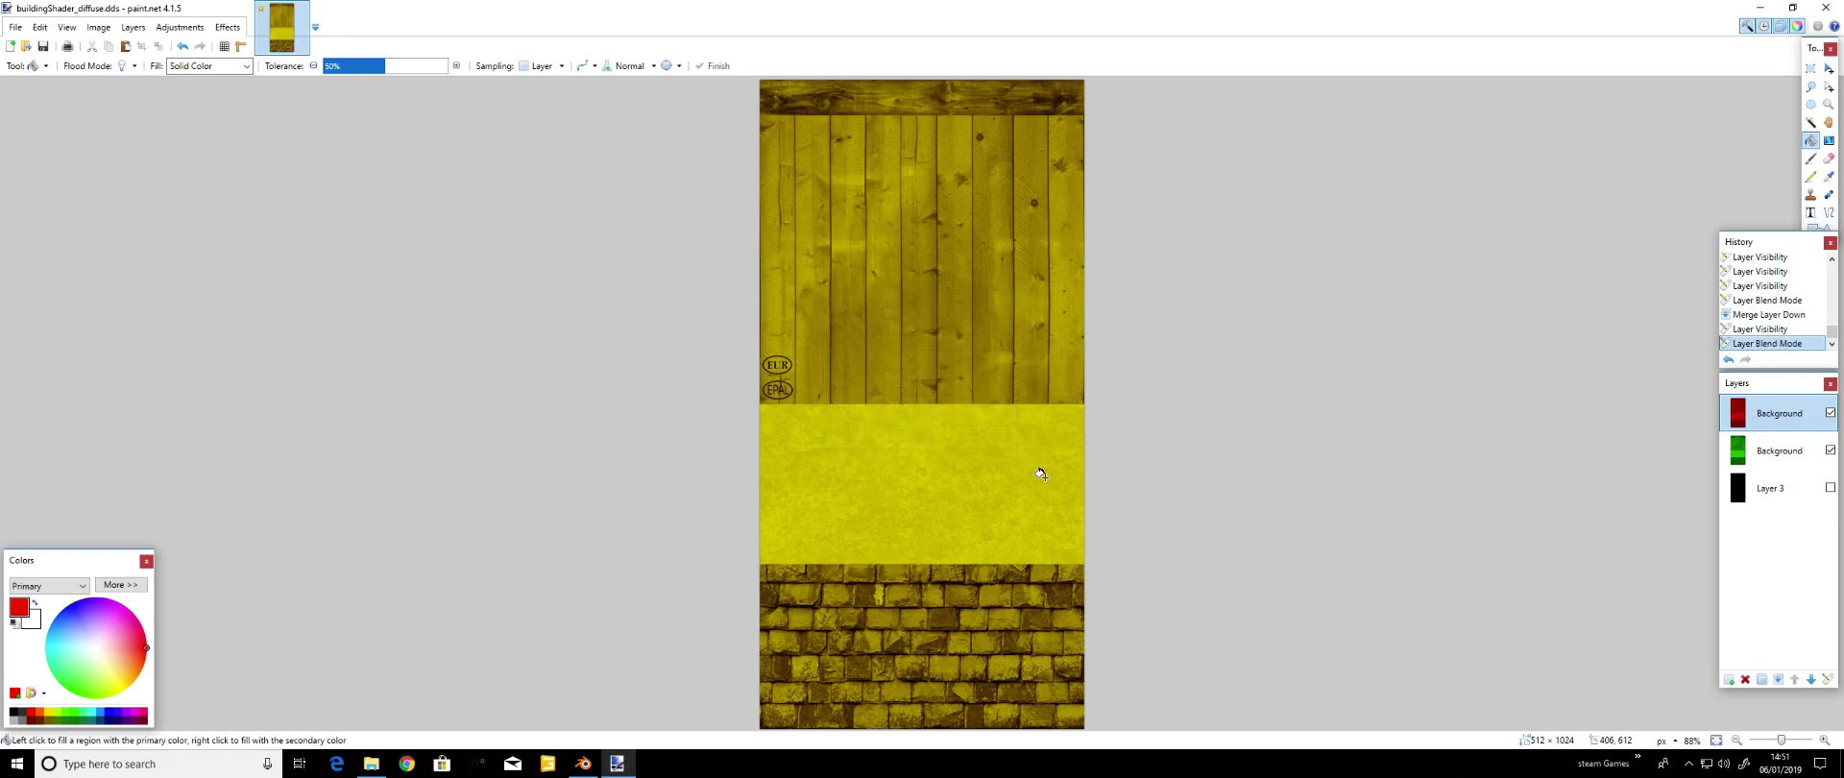
{"action": "left_click", "coordinate": [1779, 680]}
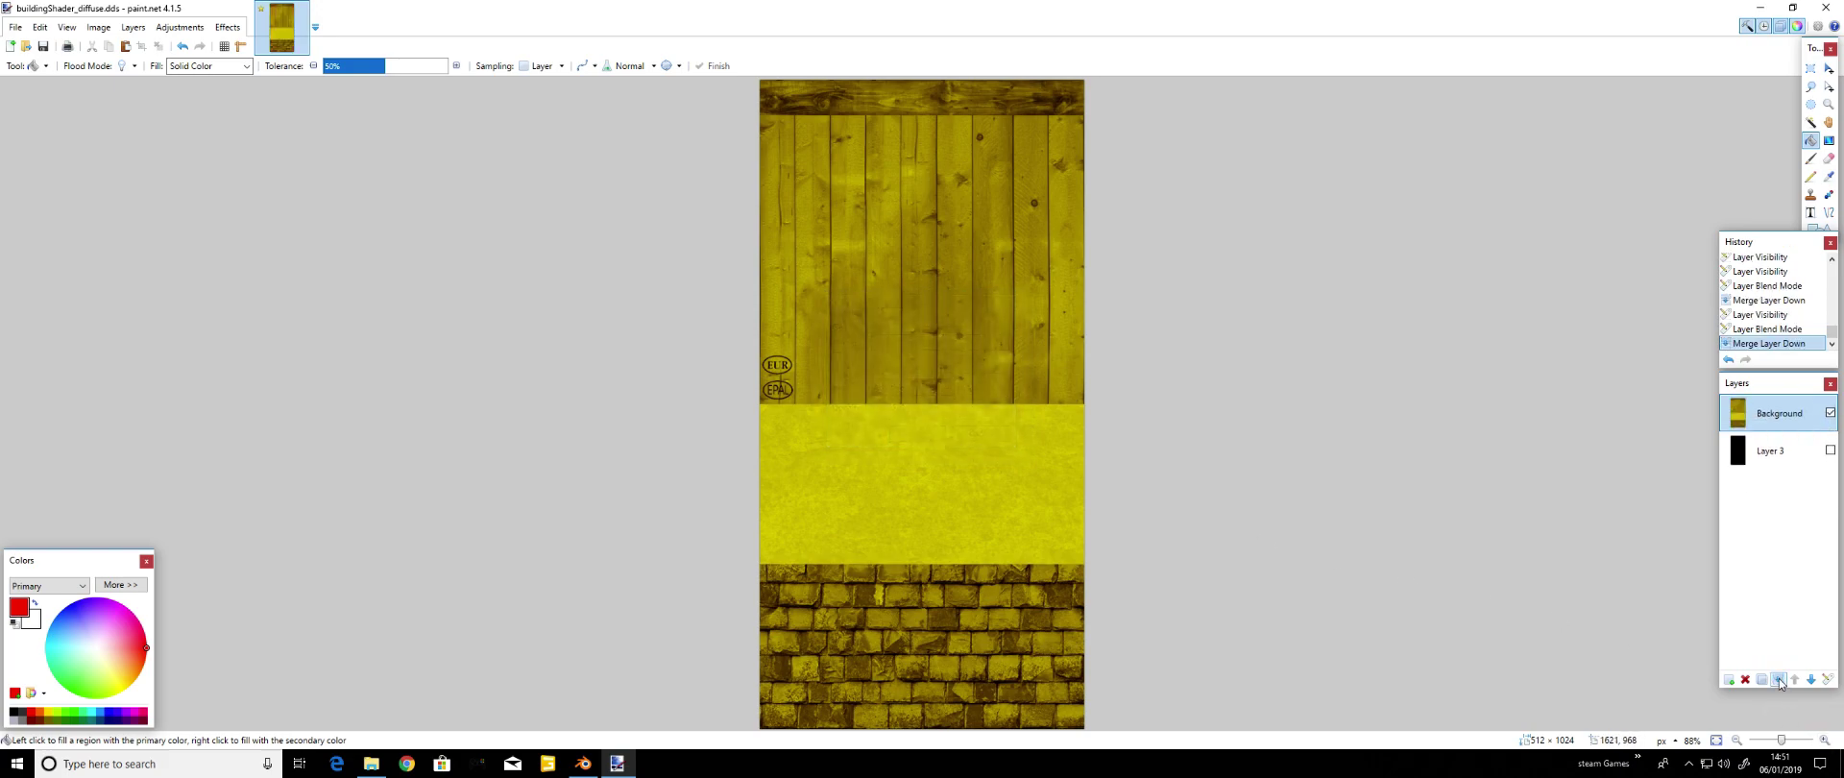
Show Layer 3, set the Background layer's blend mode to Multiply and merge it down into Layer 3
{"action": "left_click", "coordinate": [1830, 450]}
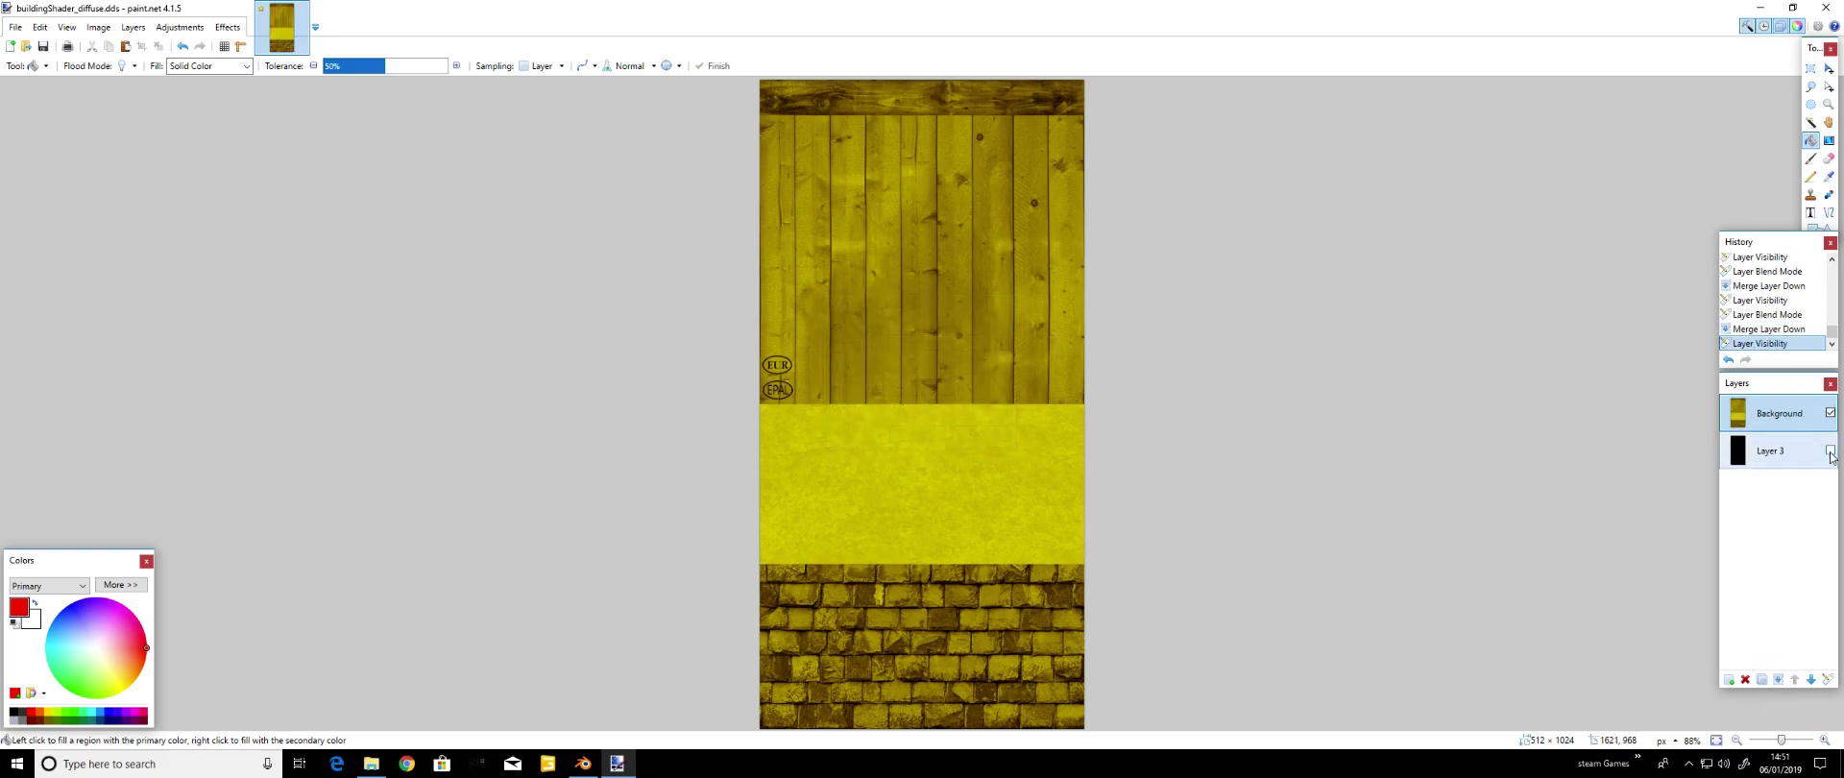
{"action": "double_click", "coordinate": [1792, 417]}
{"action": "left_click", "coordinate": [908, 389]}
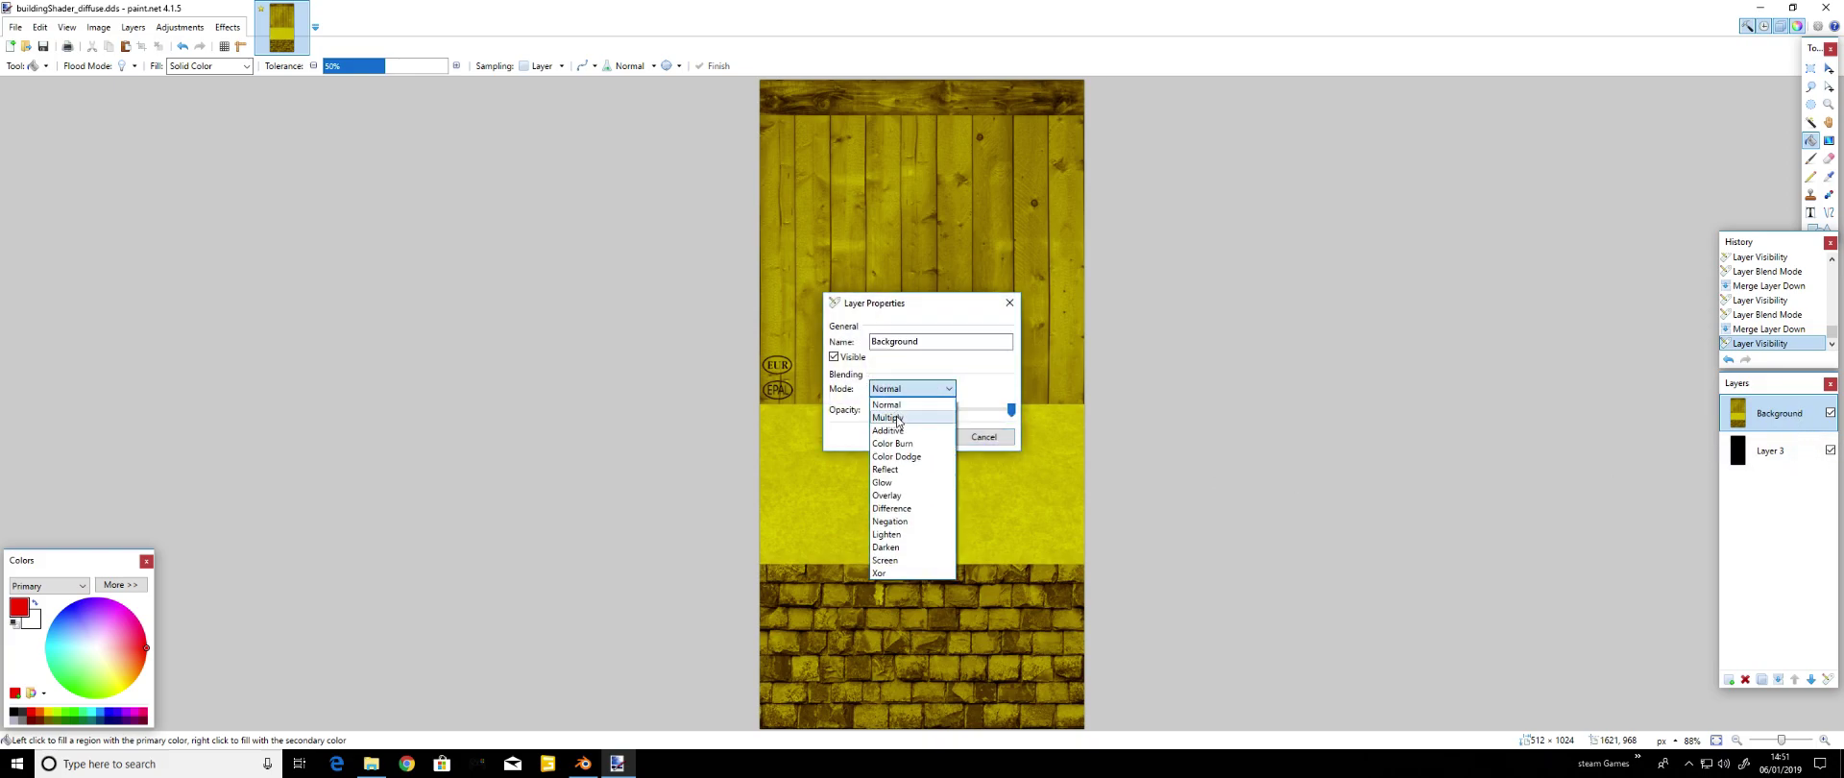
{"action": "left_click", "coordinate": [885, 418]}
{"action": "left_click", "coordinate": [922, 437]}
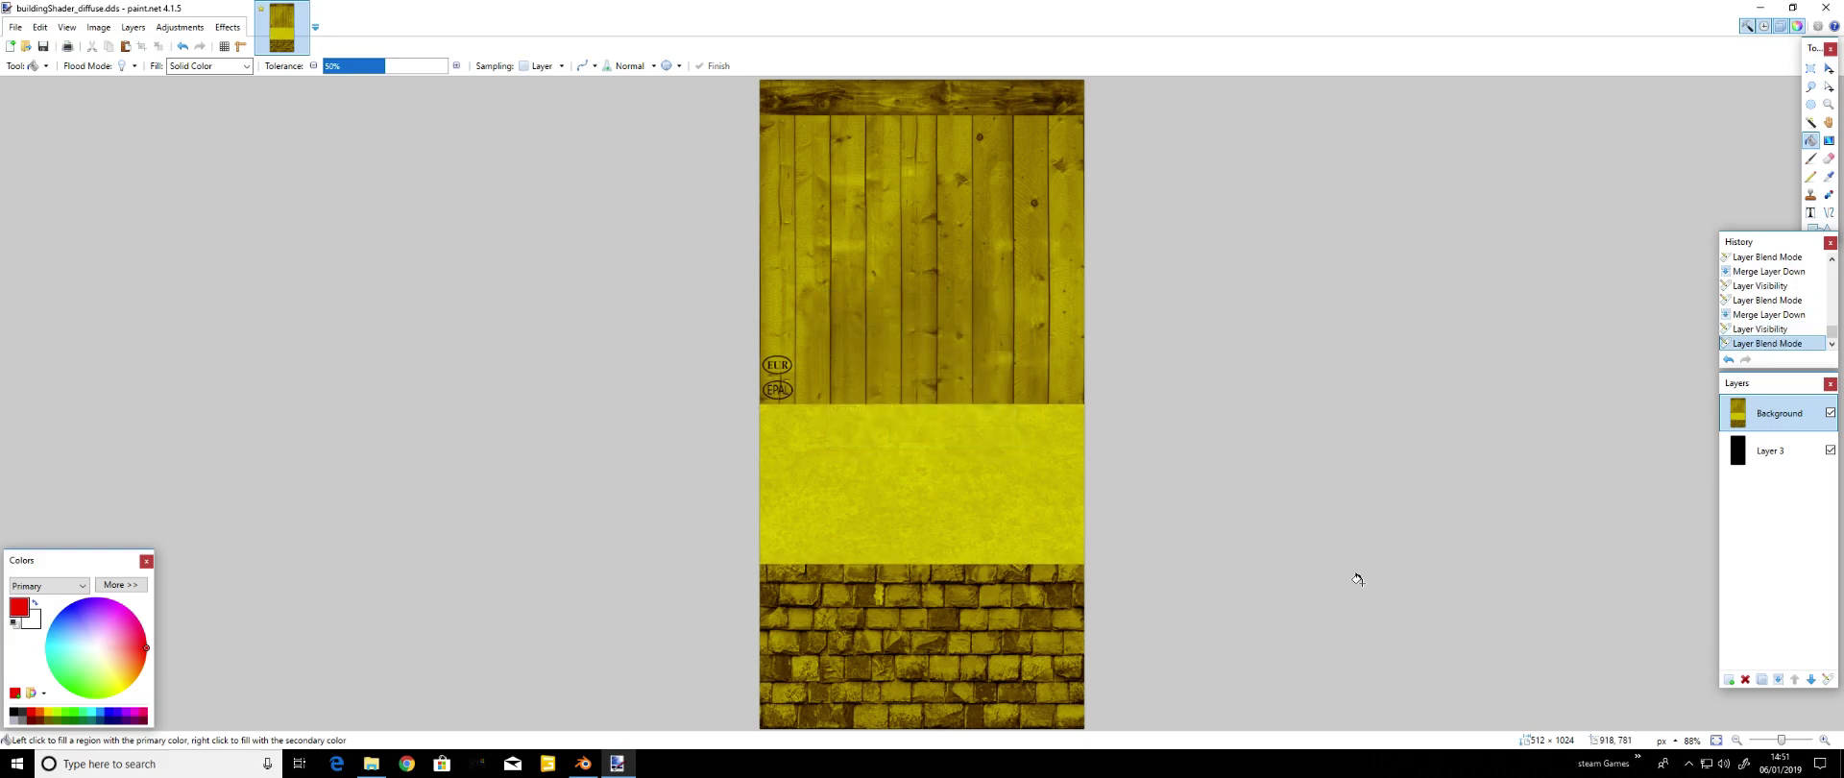
{"action": "left_click", "coordinate": [1784, 677]}
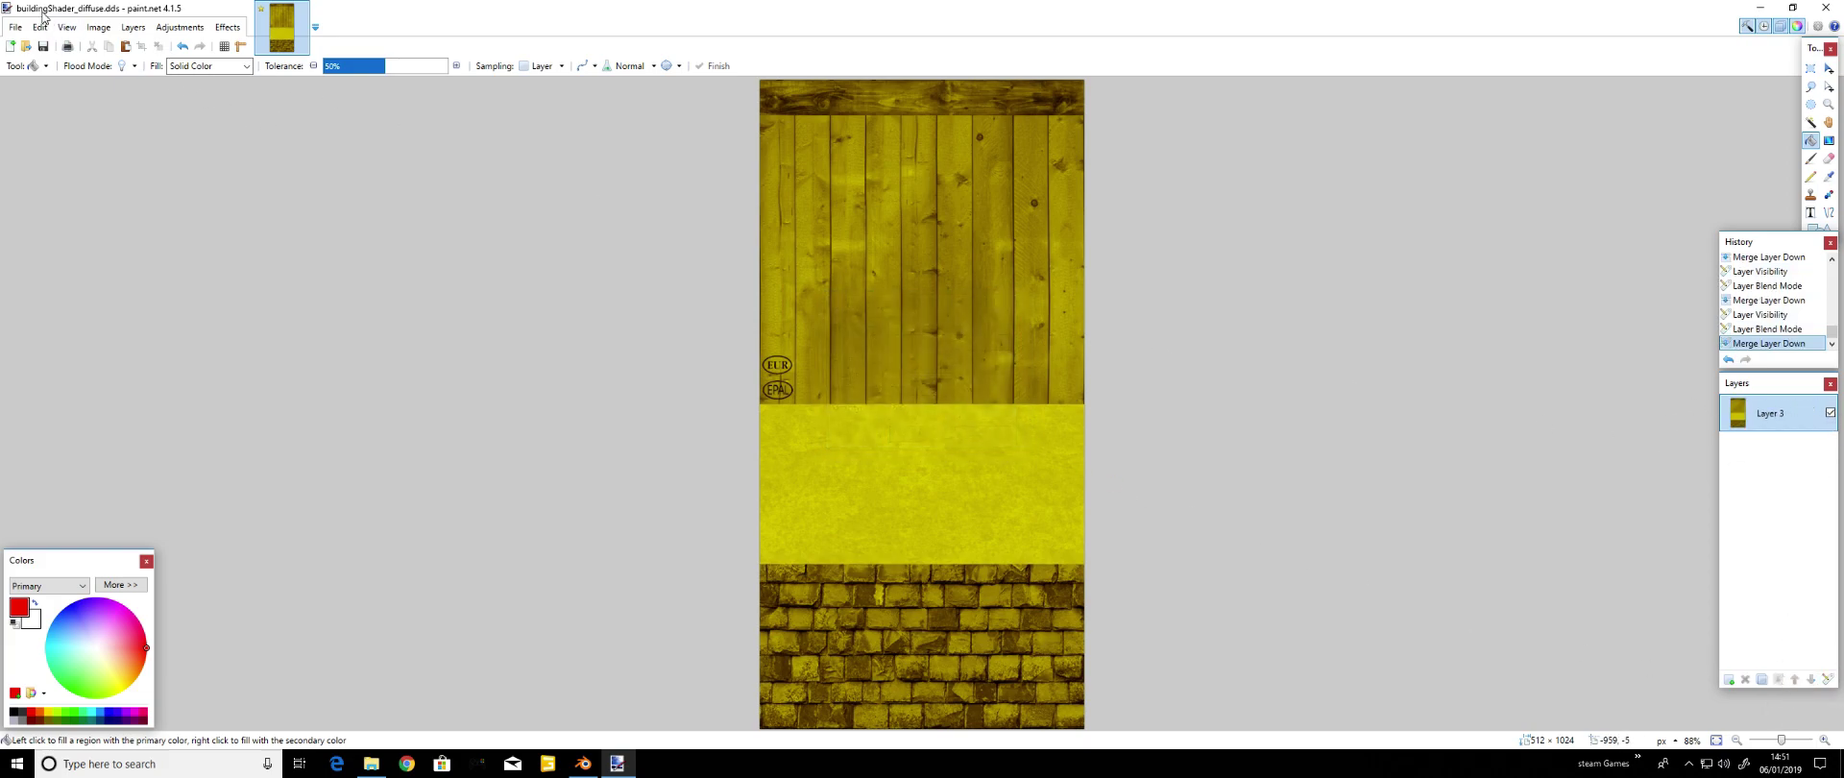
Save the image as buildingShader_specular.dds in the textures folder with DXT1 (Opaque/1-bit Alpha) and mip maps, and close the editor
{"action": "left_click", "coordinate": [15, 27]}
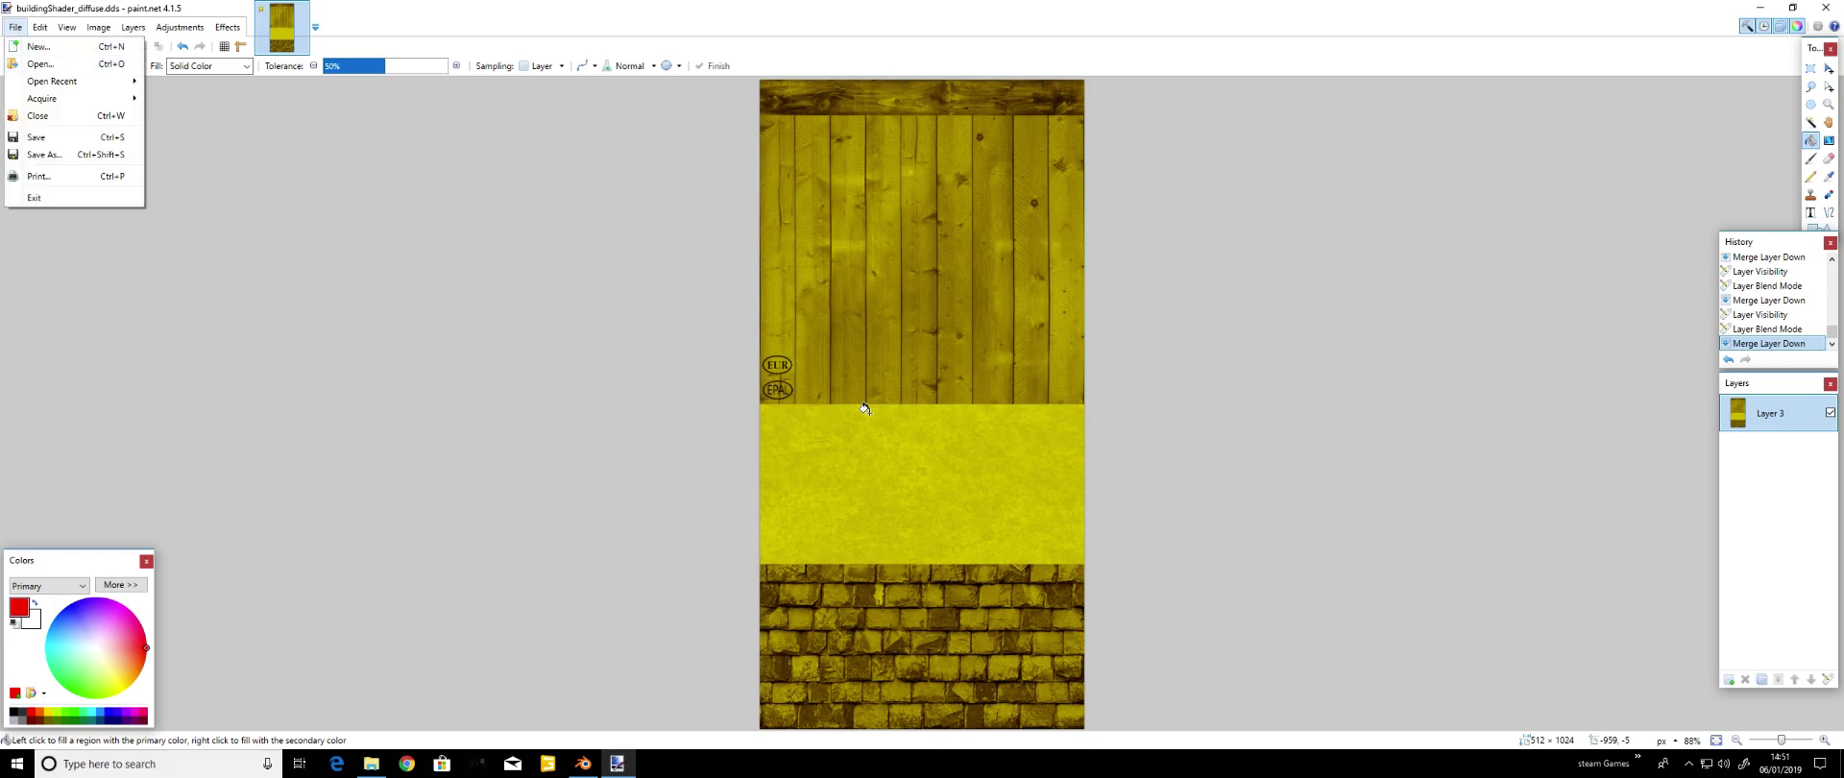
{"action": "left_click", "coordinate": [41, 155]}
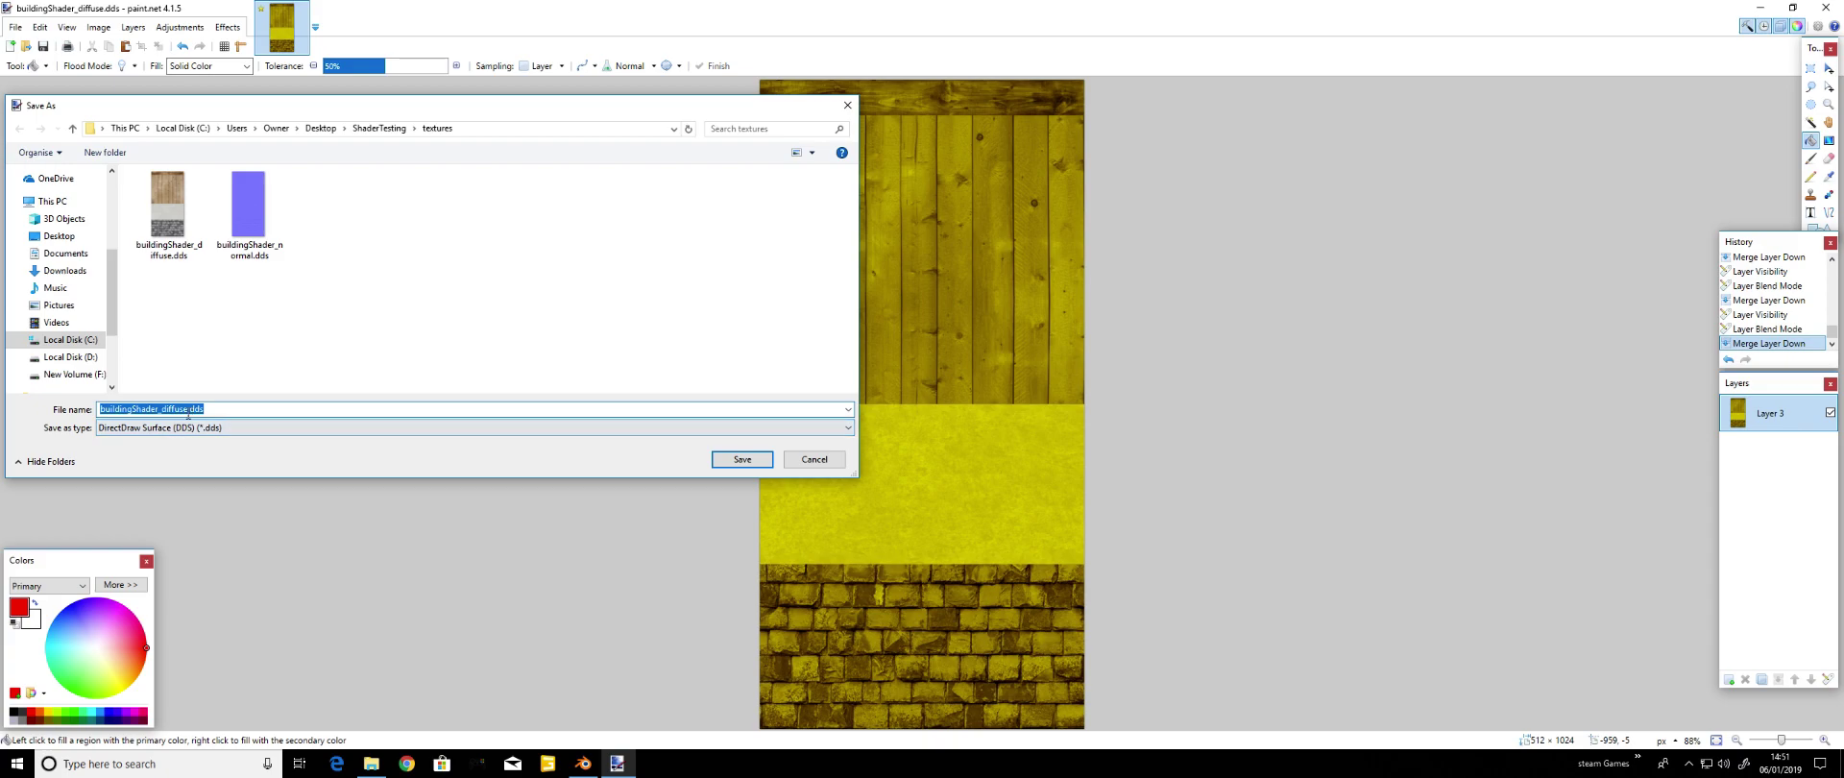
{"action": "left_click", "coordinate": [203, 409]}
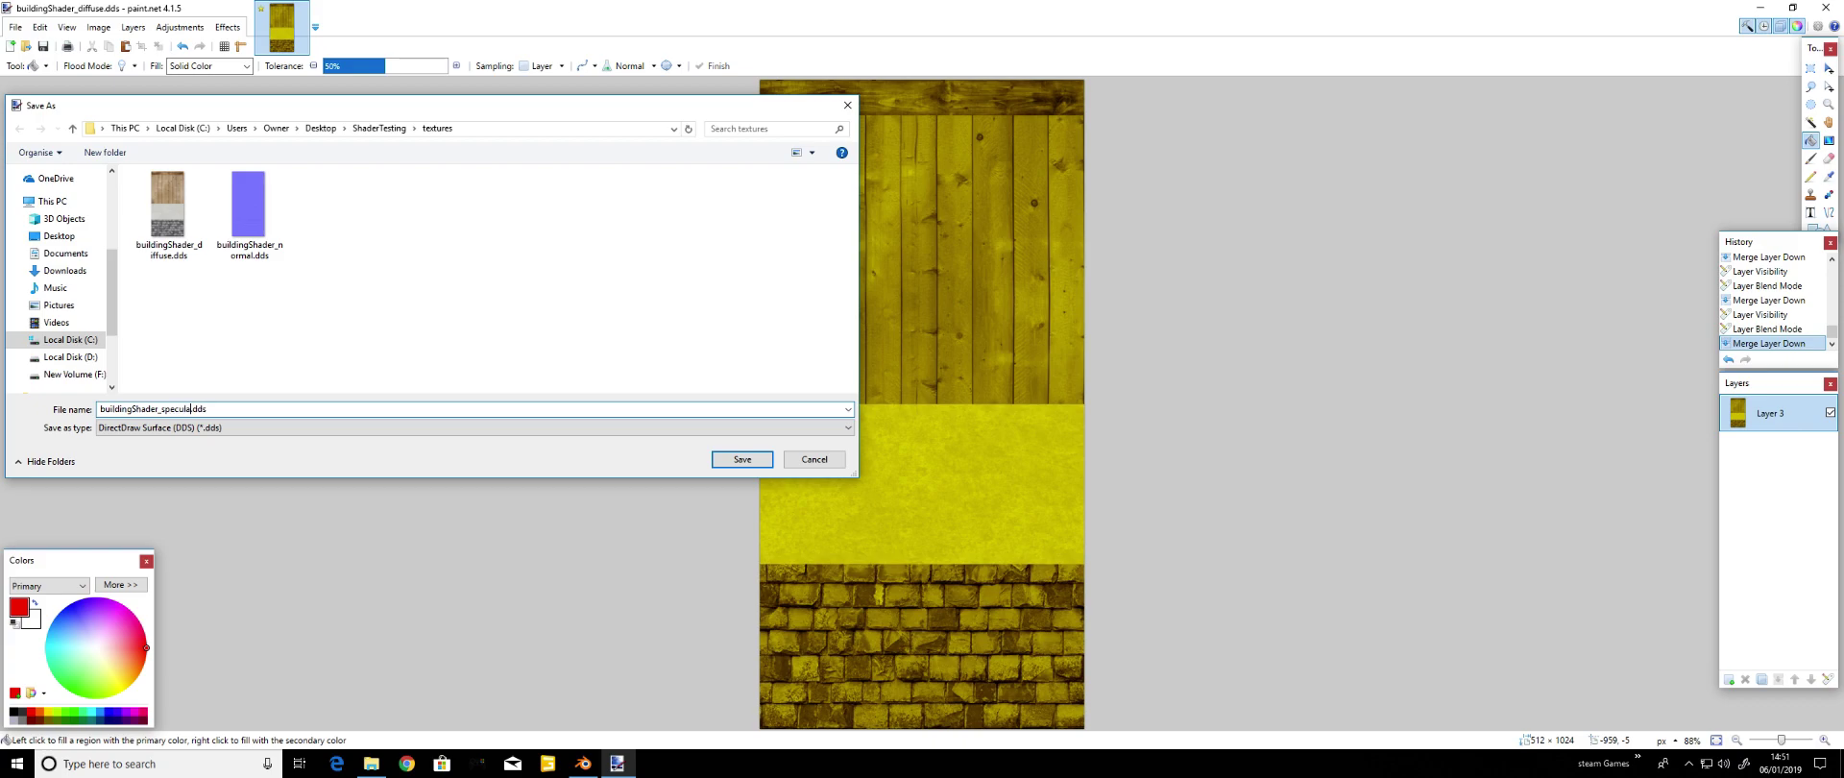
{"action": "type", "text": "r"}
{"action": "key", "text": "Return"}
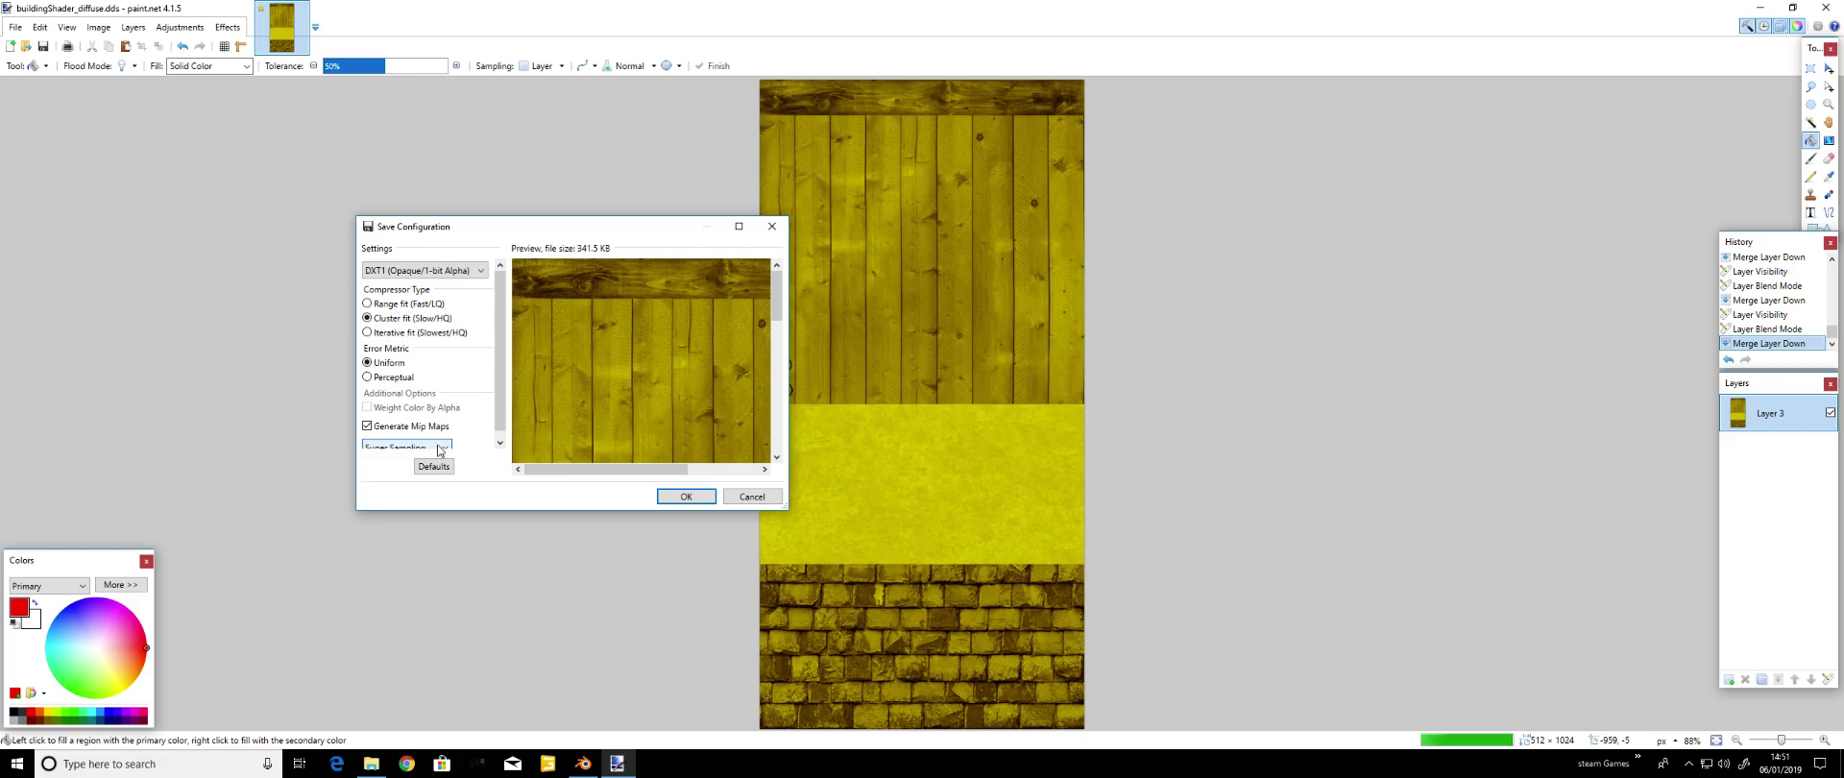
{"action": "left_click", "coordinate": [686, 496]}
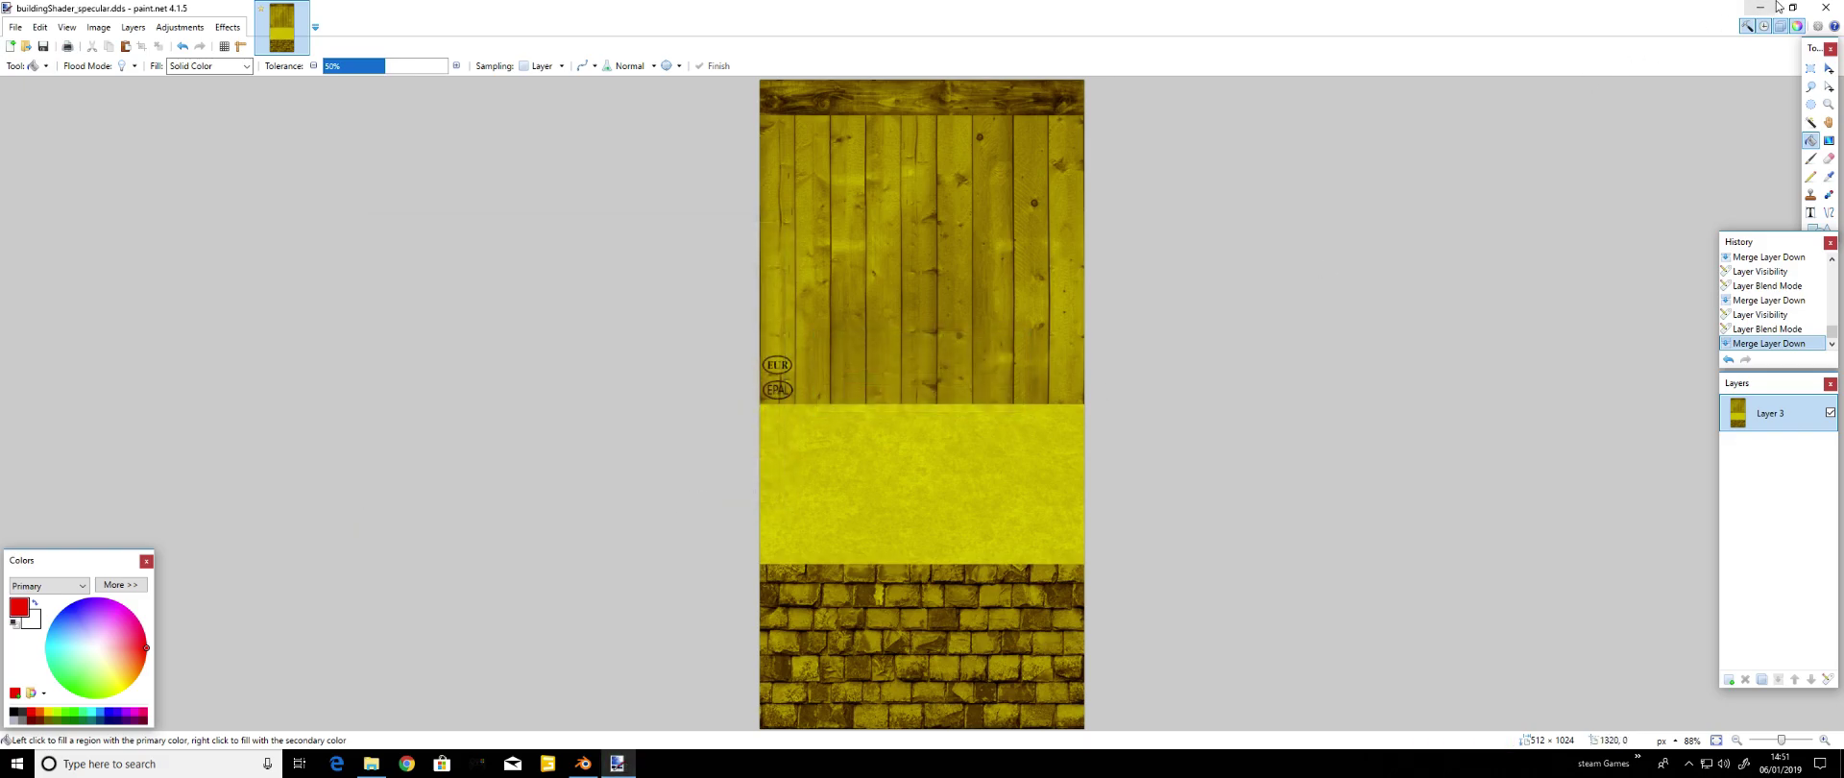
{"action": "left_click", "coordinate": [1825, 7]}
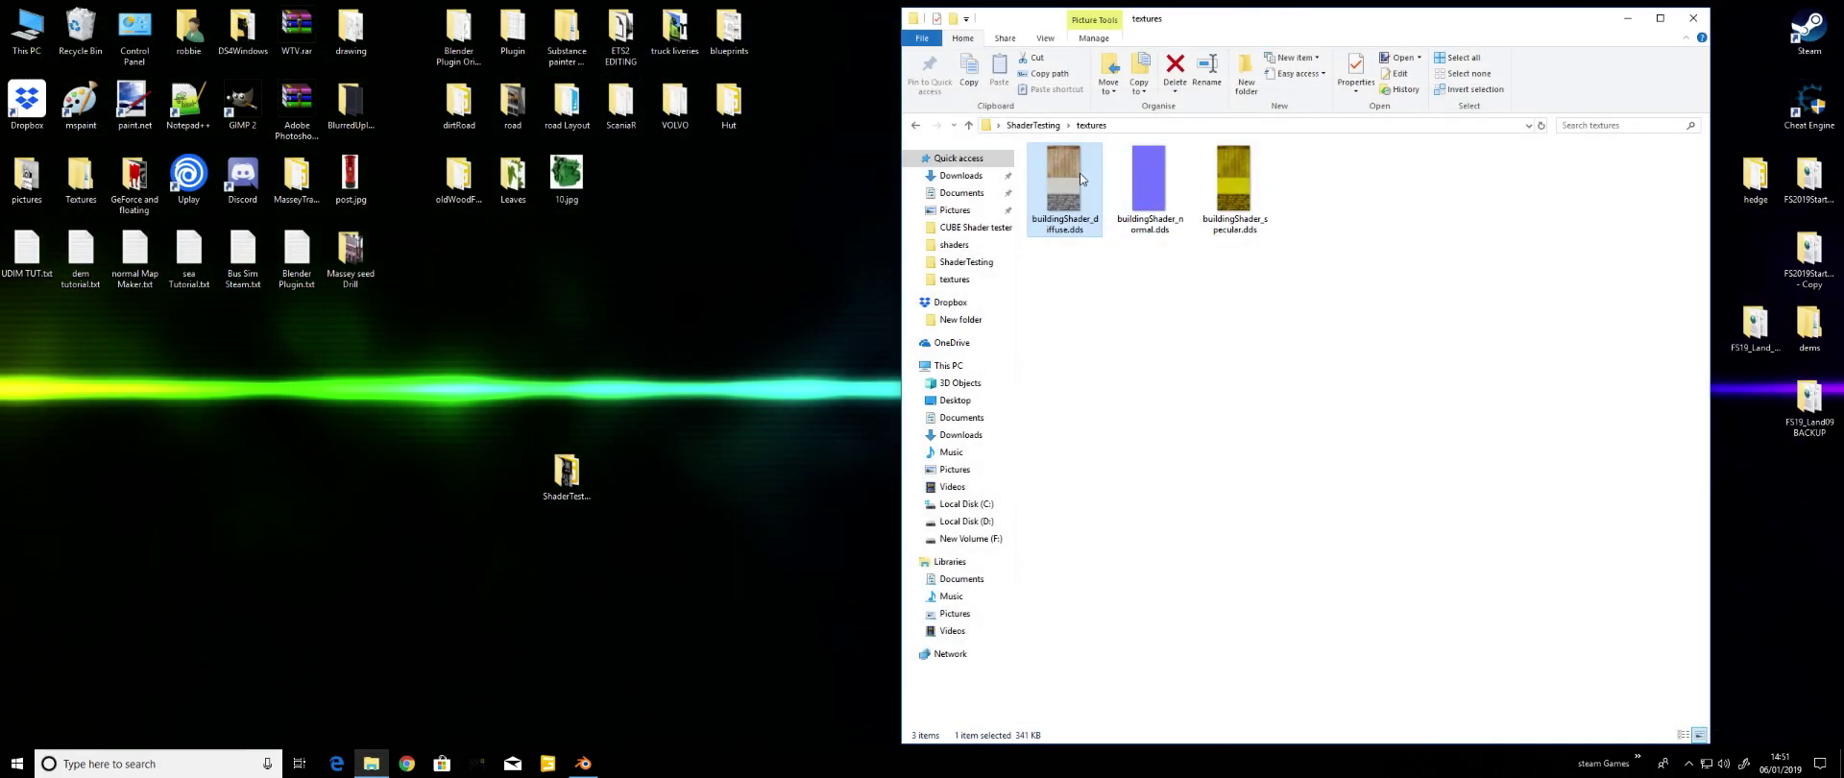
Open buildingShader_mask.001.png from the ShaderTesting folder in paint.net
{"action": "left_click", "coordinate": [915, 129]}
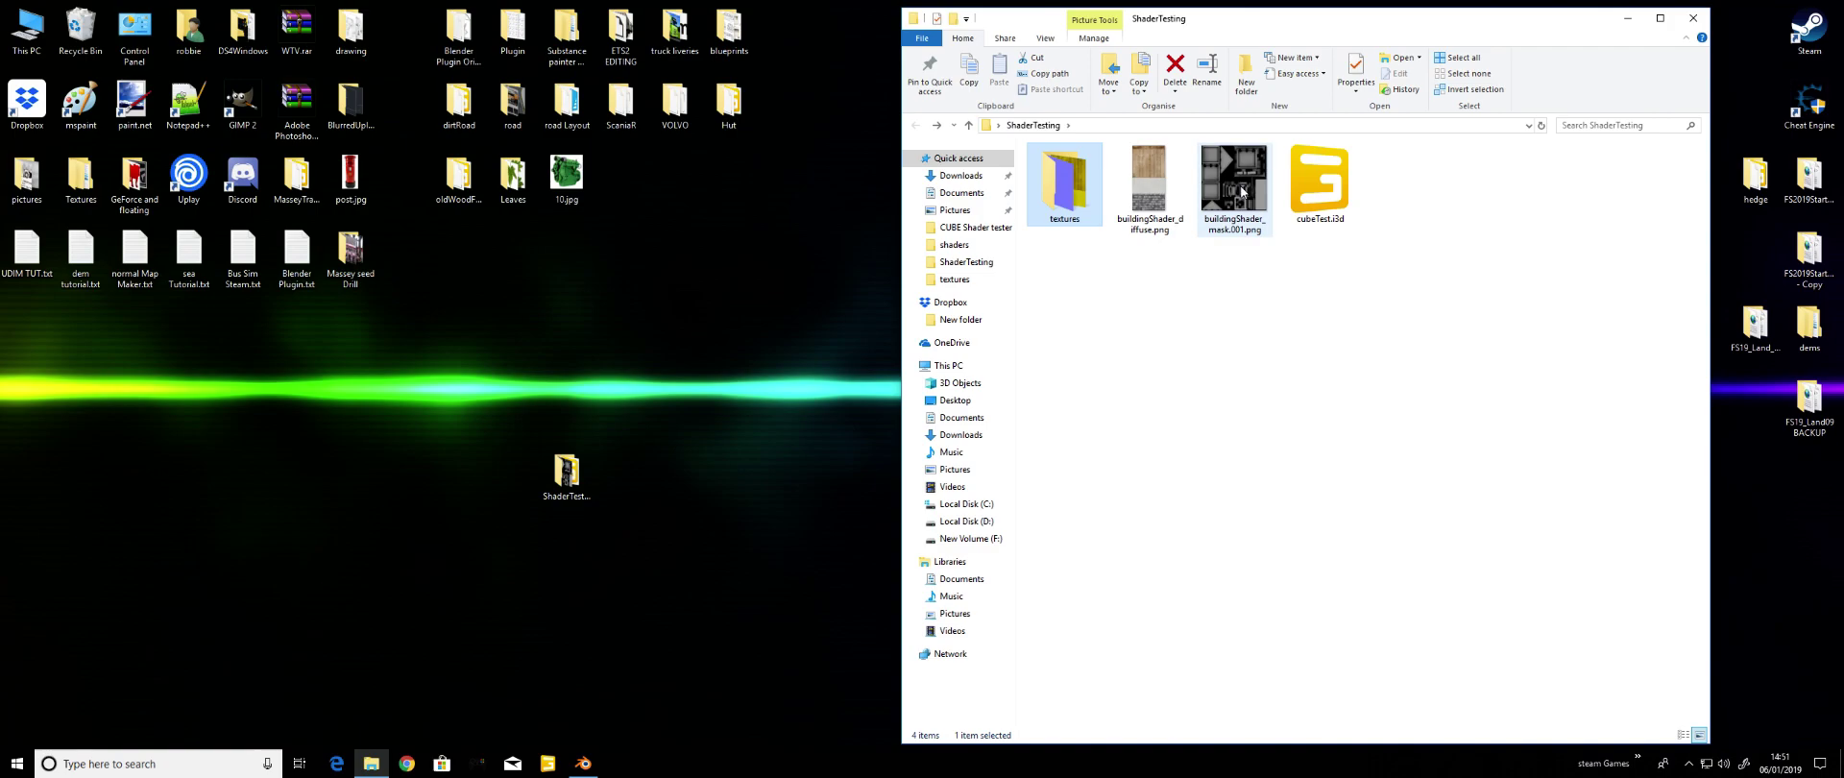
{"action": "left_click", "coordinate": [1234, 196]}
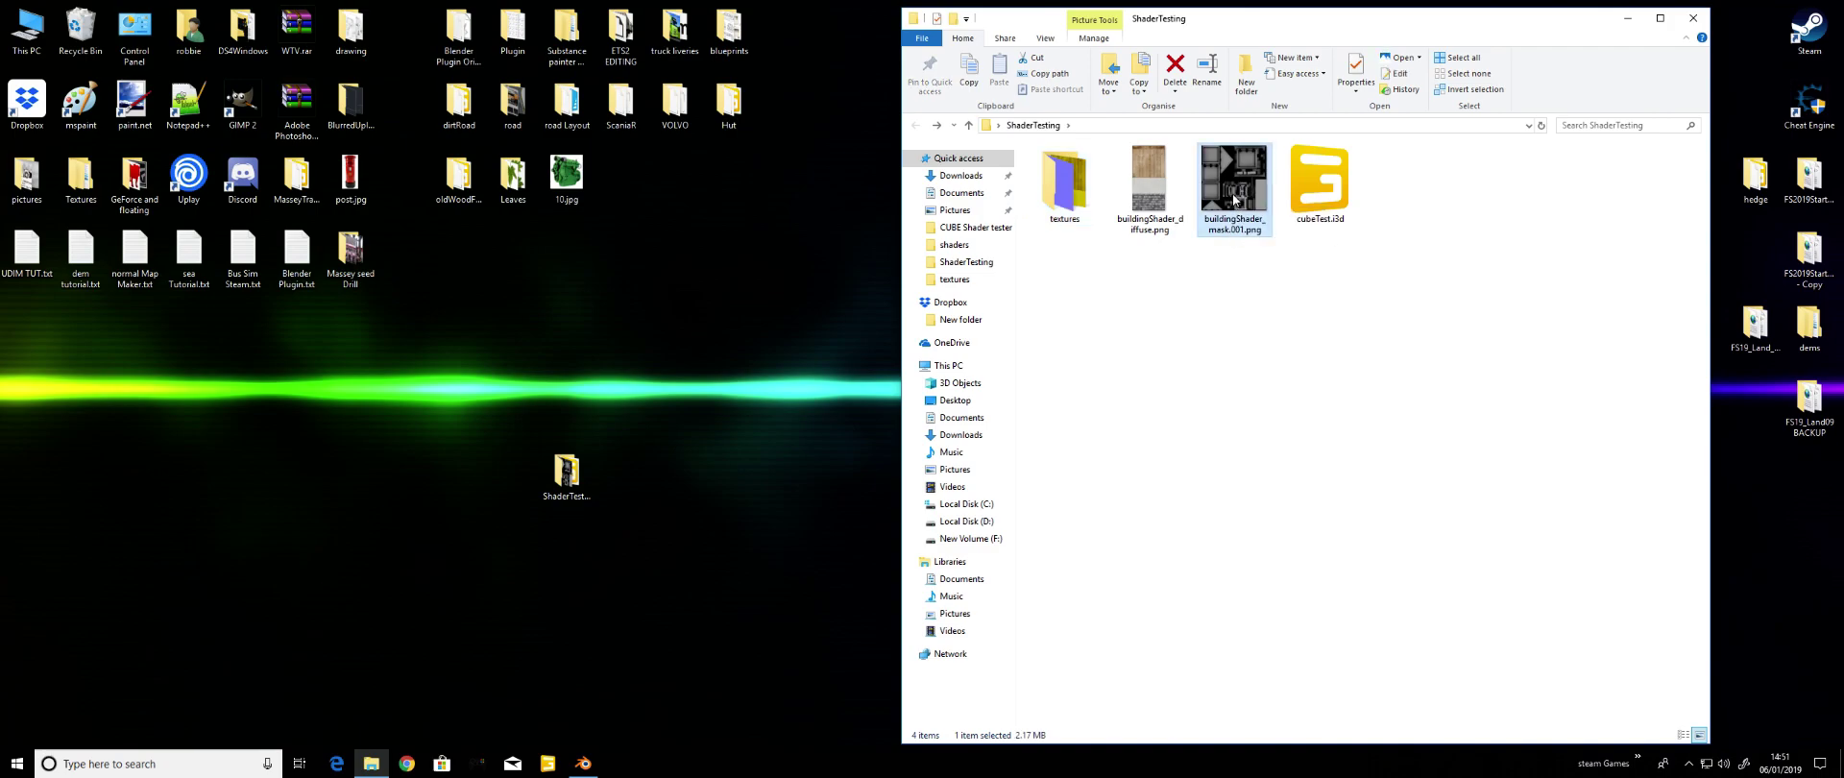
{"action": "right_click", "coordinate": [1234, 196]}
{"action": "mouse_move", "coordinate": [1292, 437]}
{"action": "left_click", "coordinate": [1554, 487]}
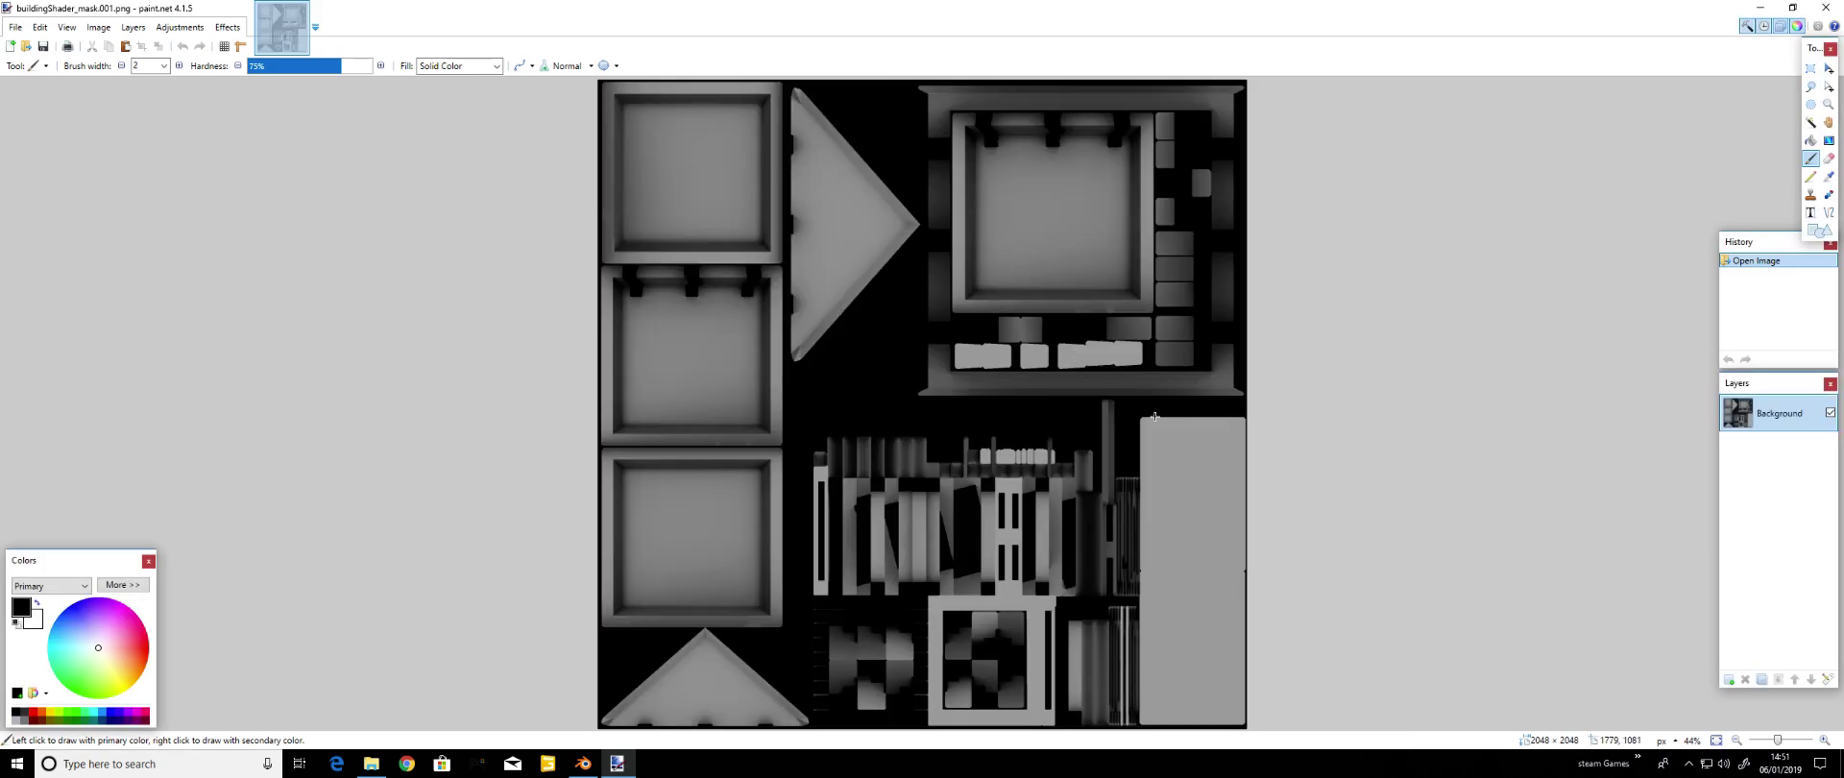
Duplicate the Background layer, add four new empty layers above it, and move the duplicate up above Layer 3
{"action": "left_click", "coordinate": [1761, 679]}
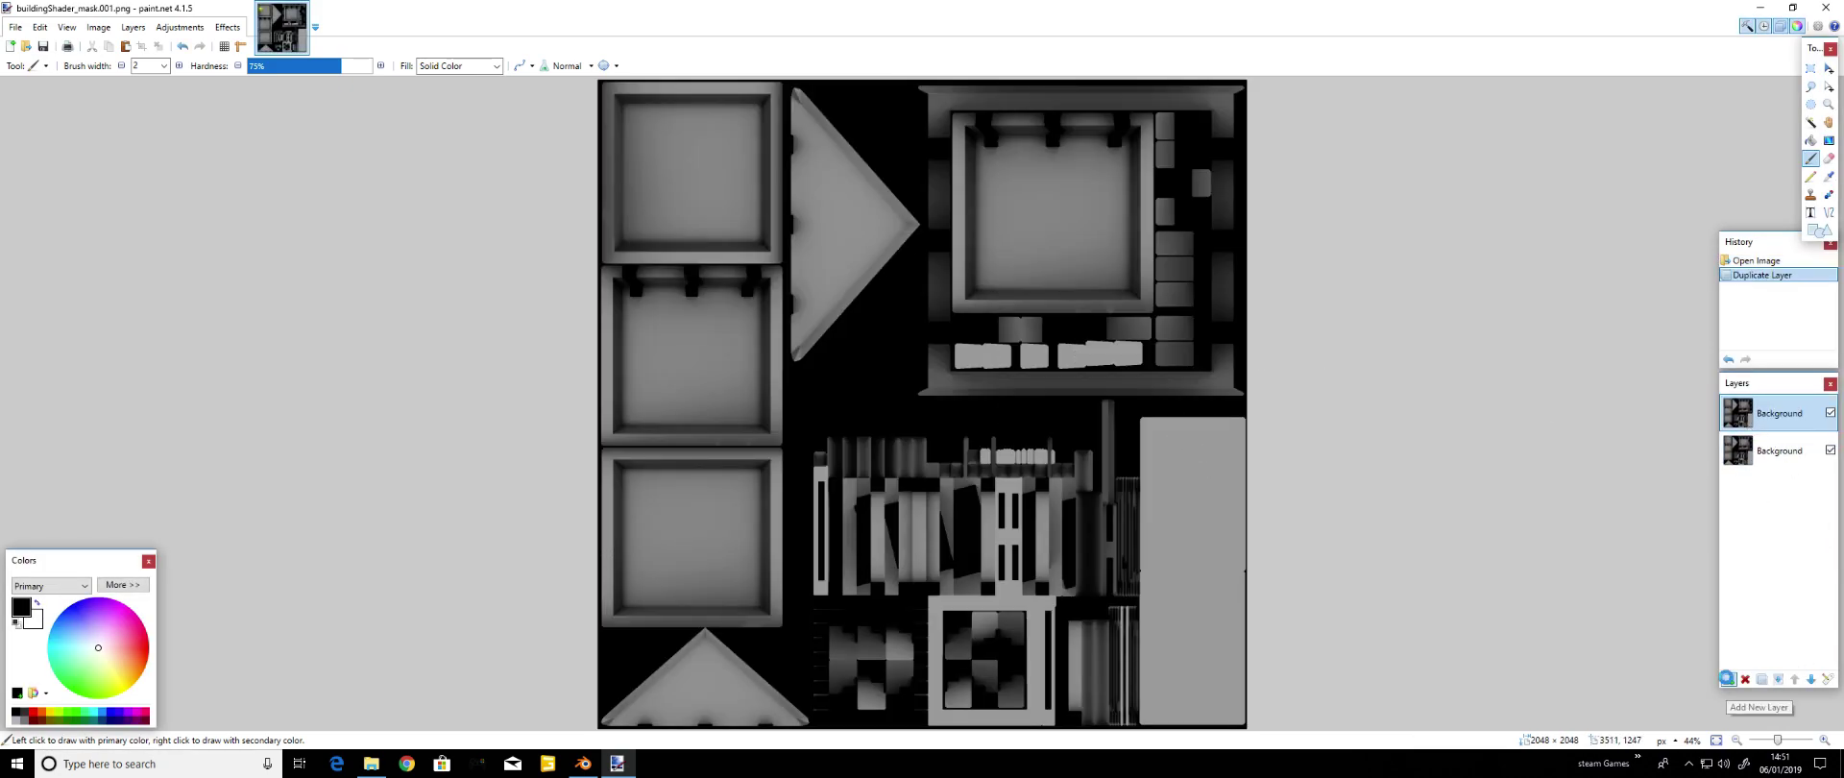
{"action": "left_click", "coordinate": [1729, 679]}
{"action": "left_click", "coordinate": [1729, 680]}
{"action": "left_click", "coordinate": [1729, 679]}
{"action": "left_click", "coordinate": [1730, 679]}
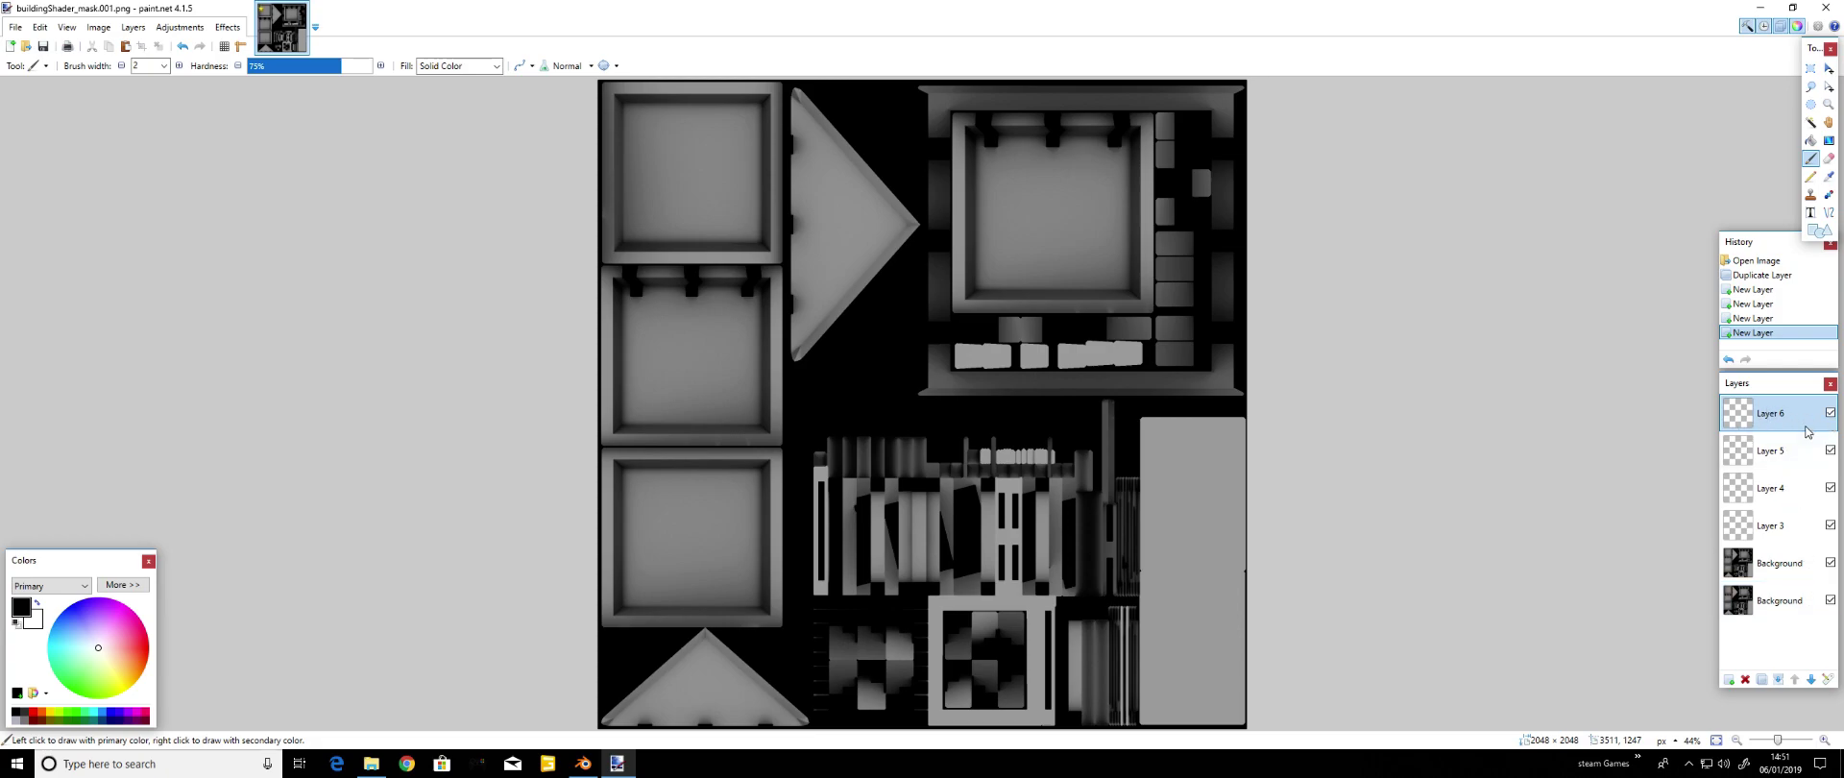
{"action": "left_click", "coordinate": [1801, 566]}
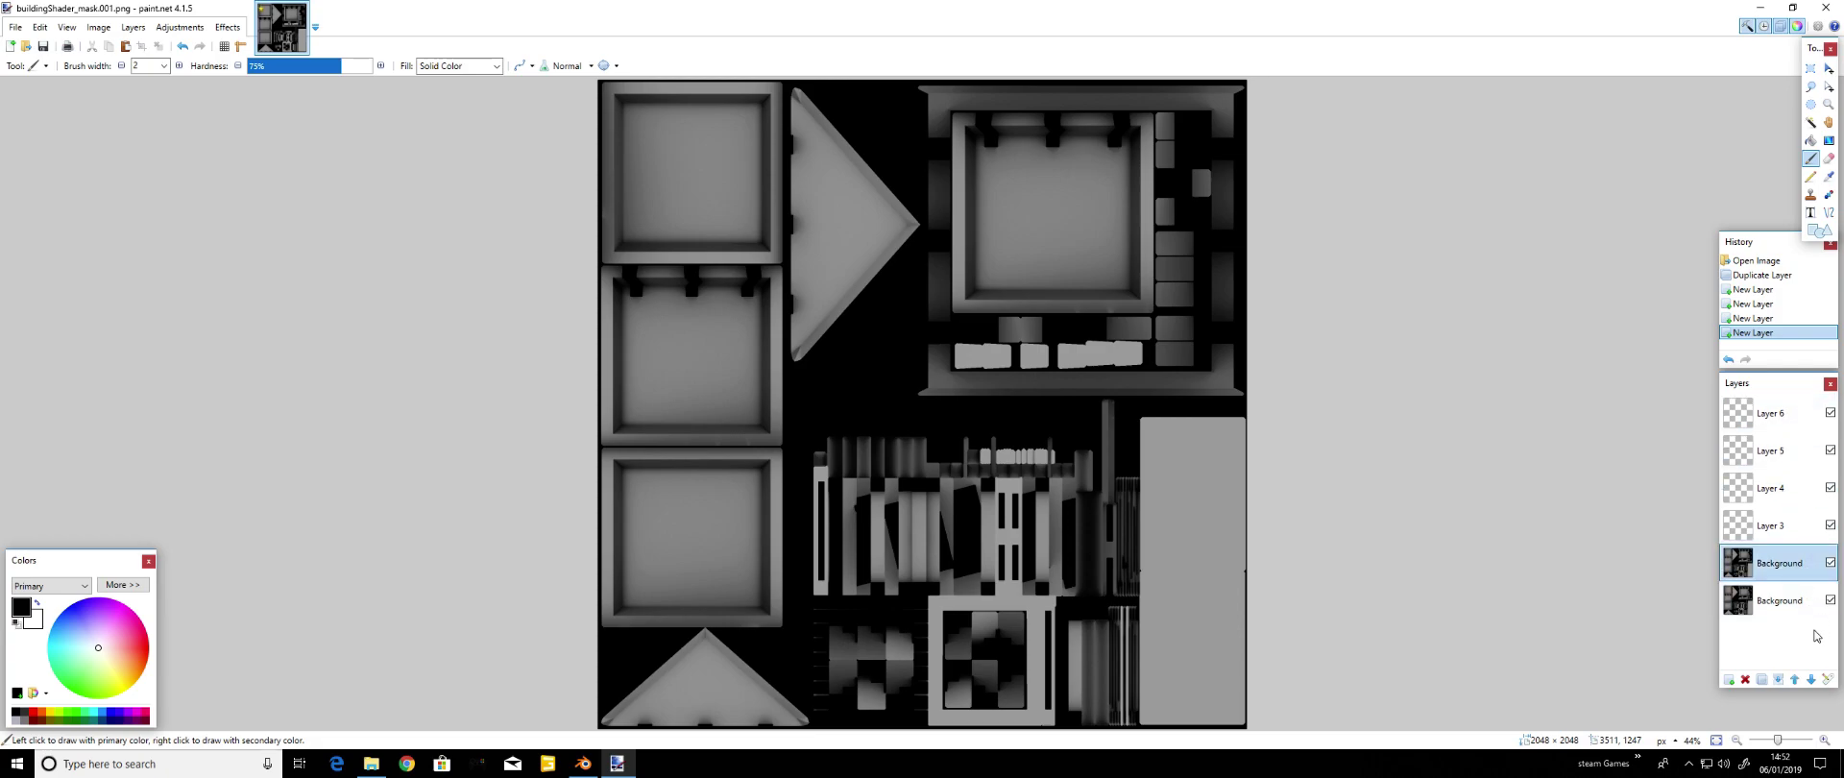
{"action": "left_click", "coordinate": [1792, 680]}
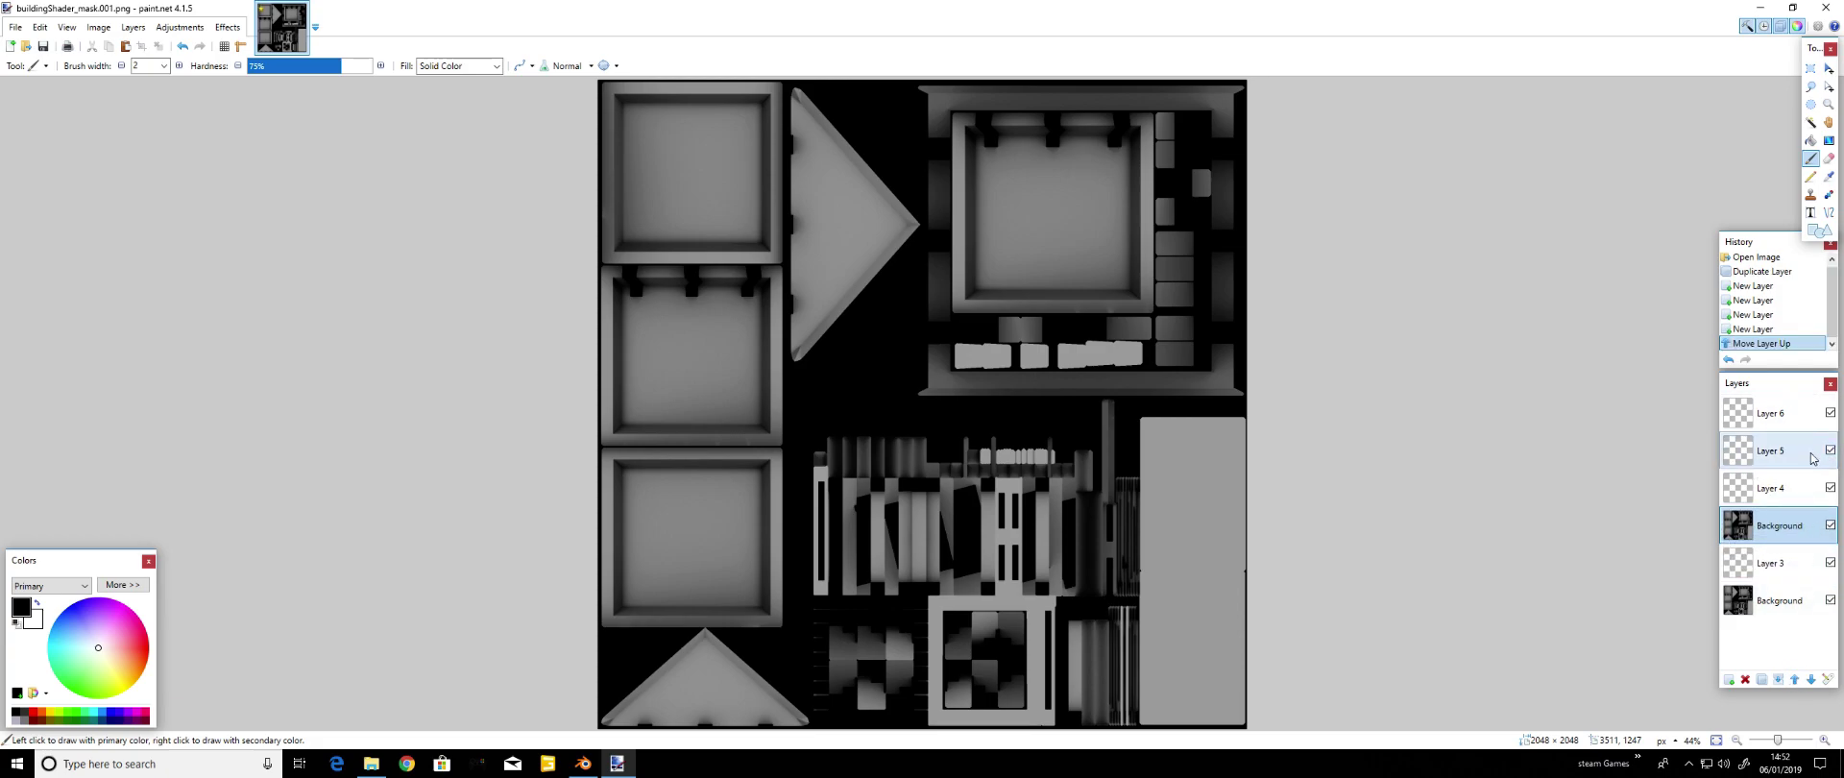
Hide all six layers of the mask image
{"action": "left_click", "coordinate": [1830, 599]}
{"action": "left_click", "coordinate": [1829, 562]}
{"action": "left_click", "coordinate": [1830, 524]}
{"action": "left_click", "coordinate": [1830, 487]}
{"action": "left_click", "coordinate": [1830, 449]}
{"action": "left_click", "coordinate": [1829, 412]}
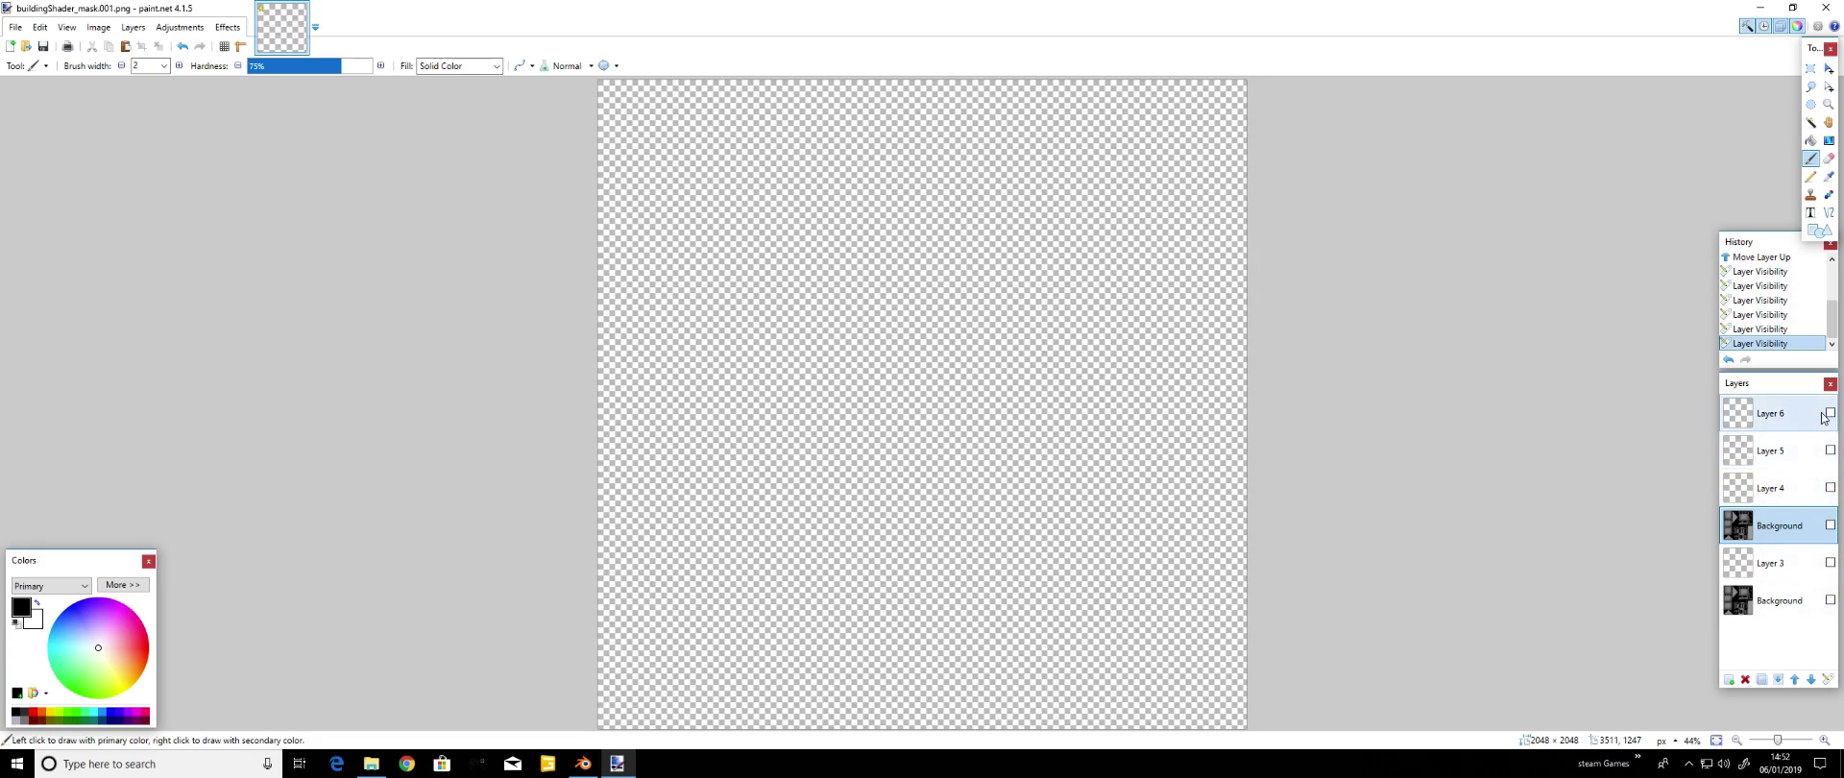
Show Layer 6 and fill it completely with red using the Paint Bucket, undoing the stray brush mark
{"action": "left_click", "coordinate": [1826, 417]}
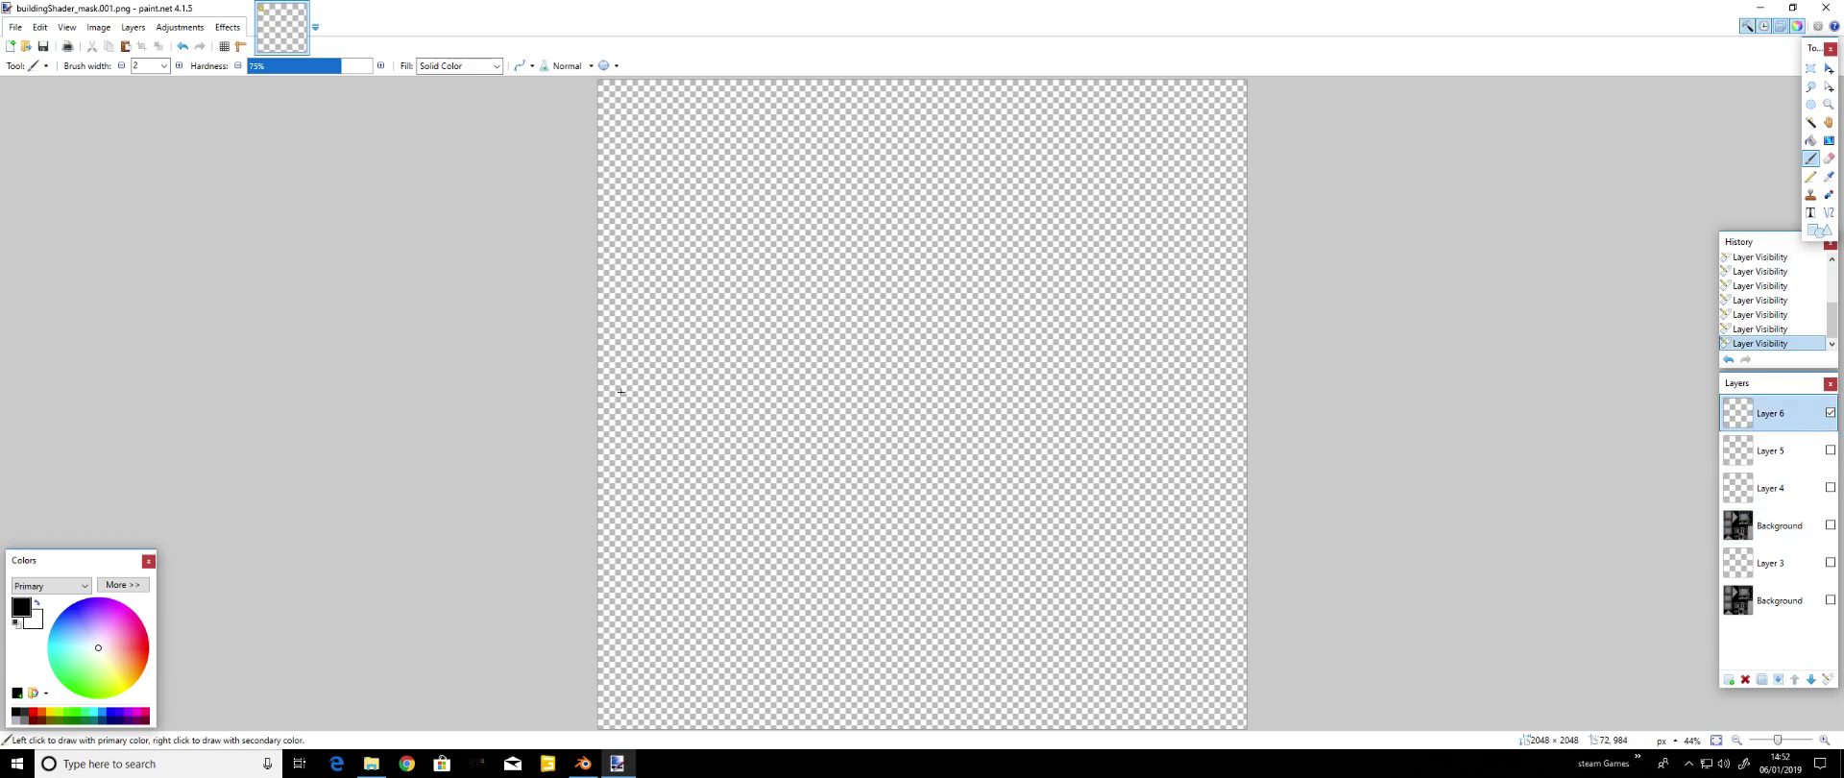
{"action": "left_click", "coordinate": [34, 712]}
{"action": "left_click", "coordinate": [1063, 514]}
{"action": "left_click", "coordinate": [1810, 140]}
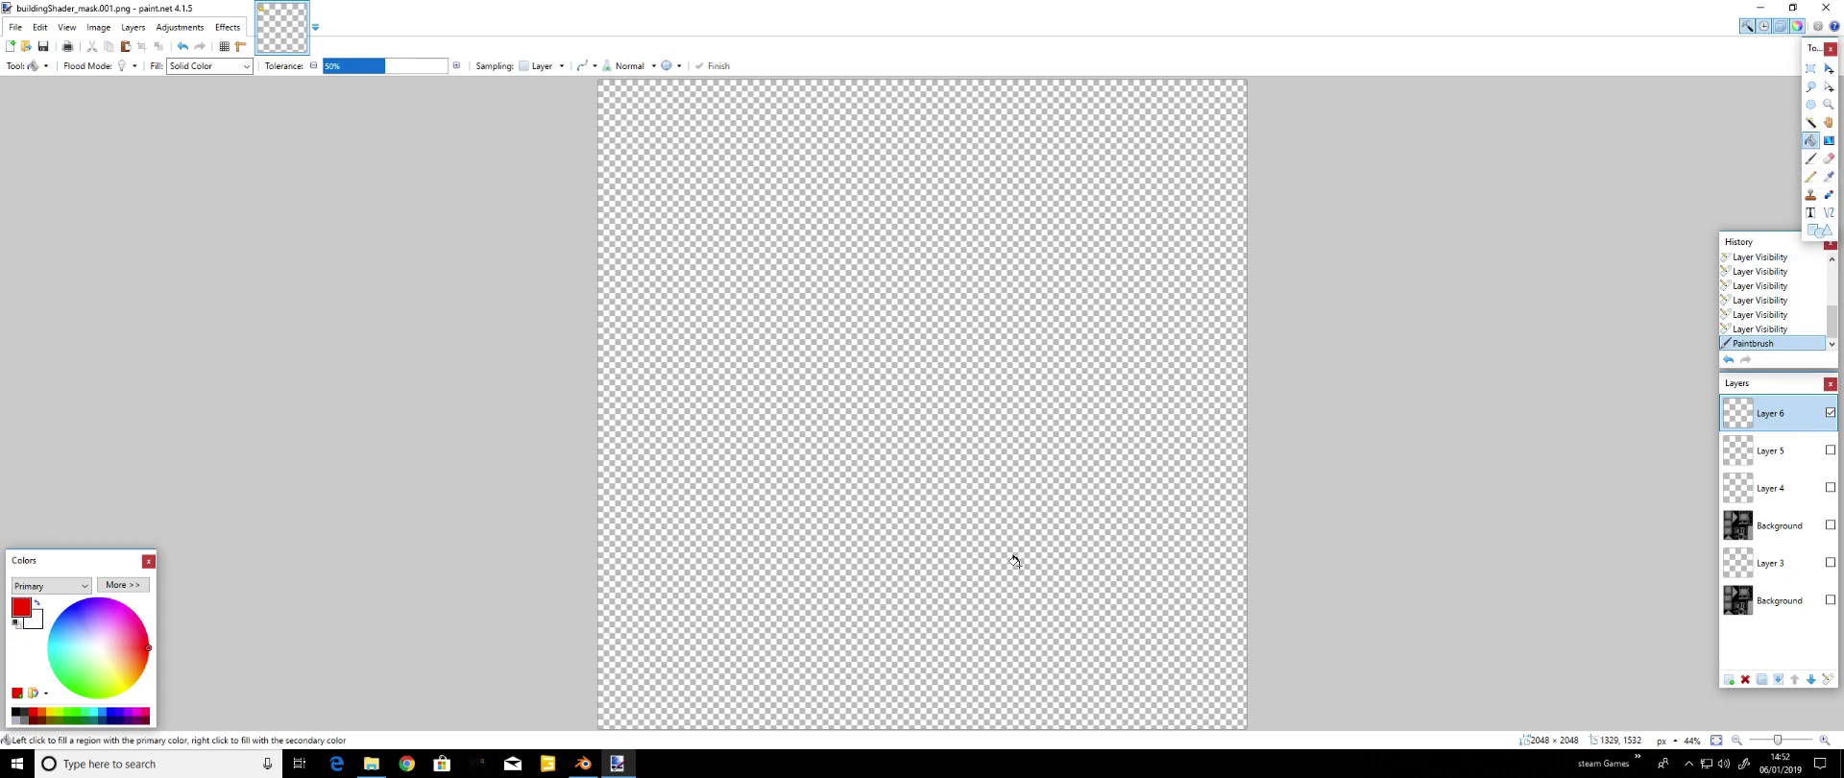
{"action": "key", "text": "ctrl+z"}
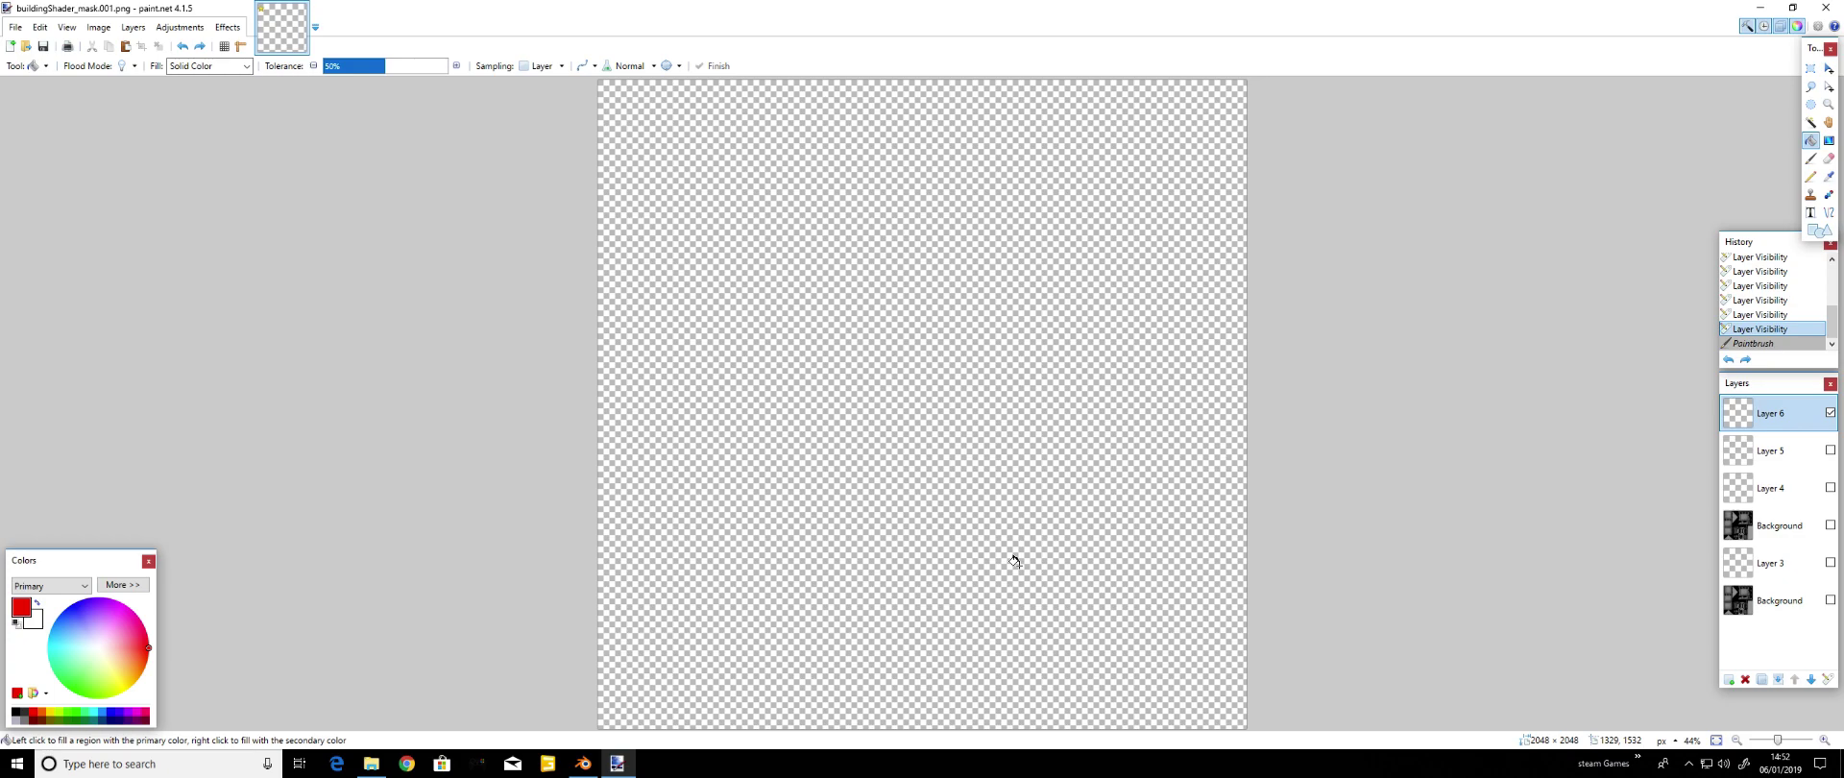
{"action": "left_click", "coordinate": [961, 502]}
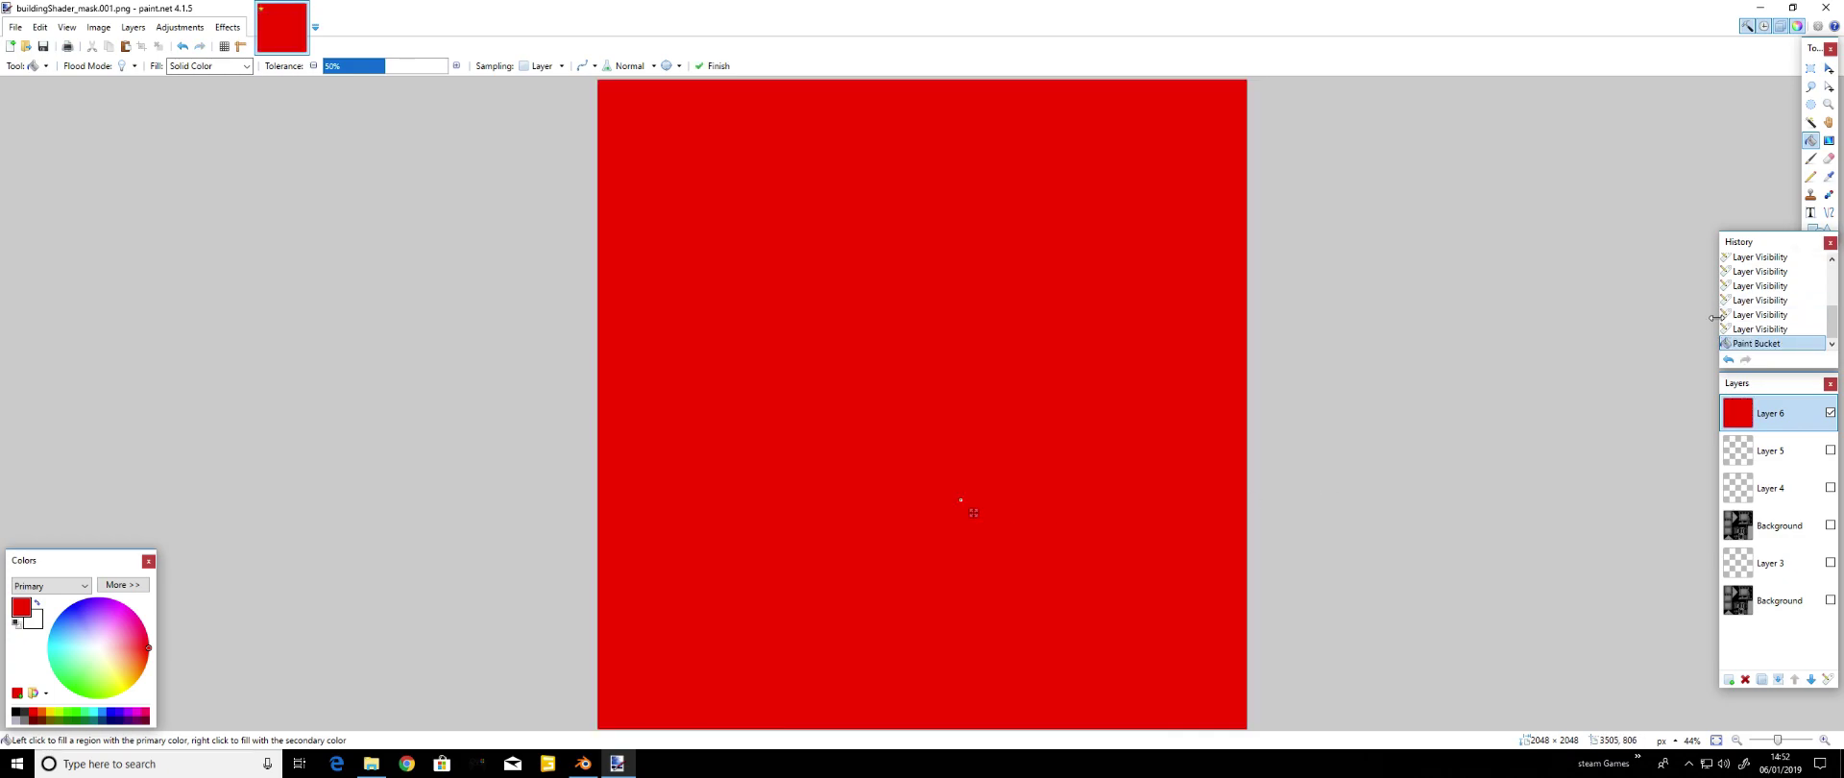
Show Layer 5 with Layer 6 hidden and fill it completely with black
{"action": "left_click", "coordinate": [1819, 457]}
{"action": "left_click", "coordinate": [1830, 450]}
{"action": "left_click", "coordinate": [1831, 413]}
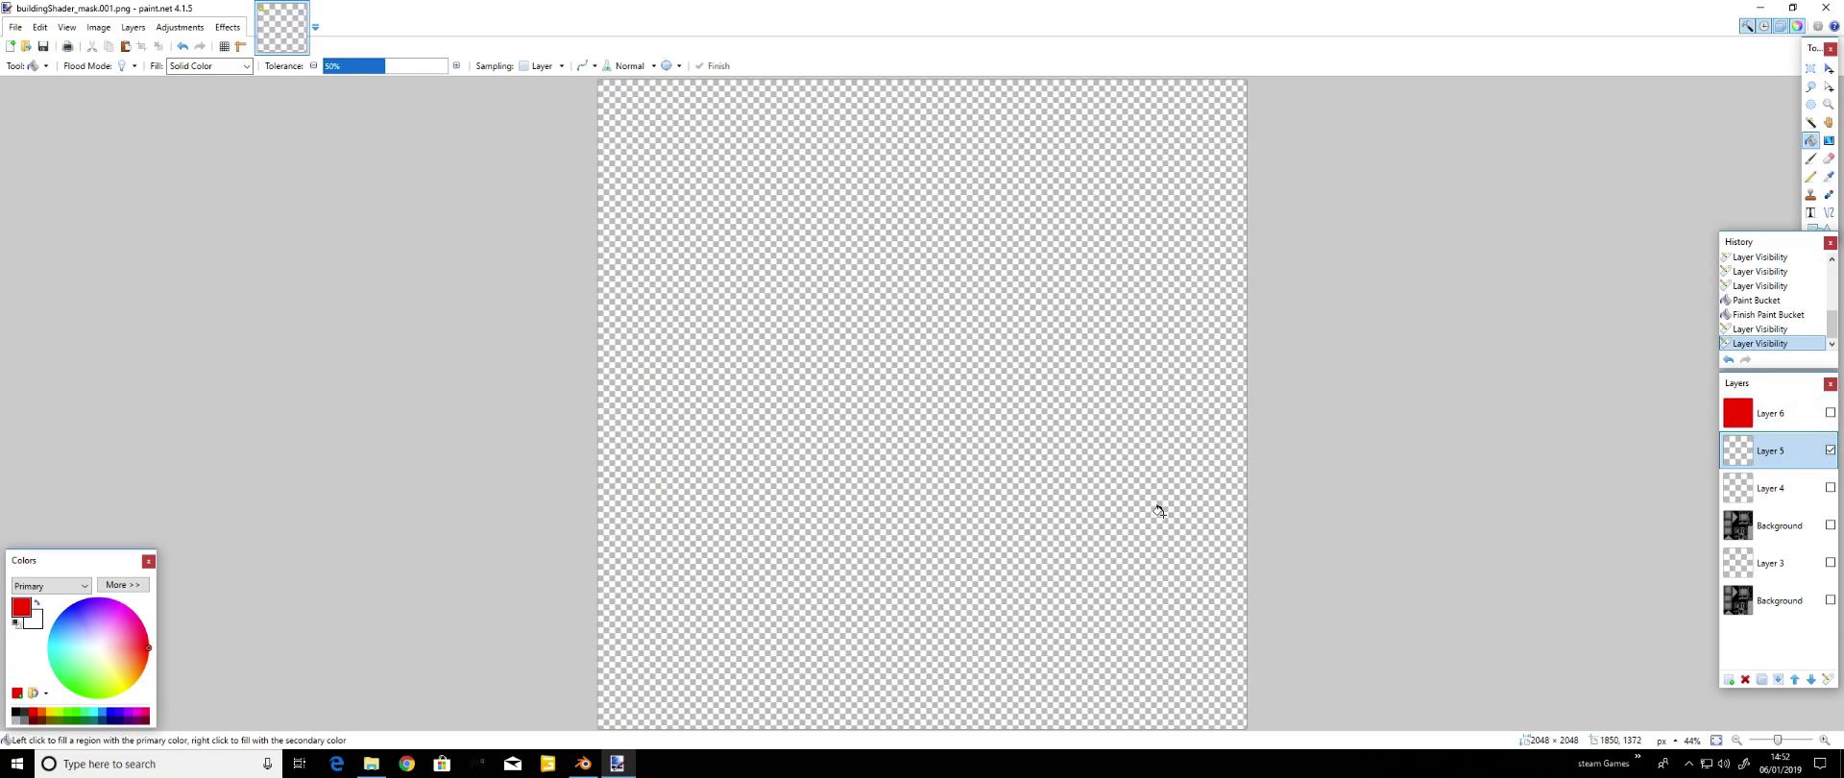
{"action": "left_click", "coordinate": [17, 713]}
{"action": "left_click", "coordinate": [907, 521]}
Show Layer 4 with Layer 5 hidden and fill it completely with green
{"action": "left_click", "coordinate": [1796, 494]}
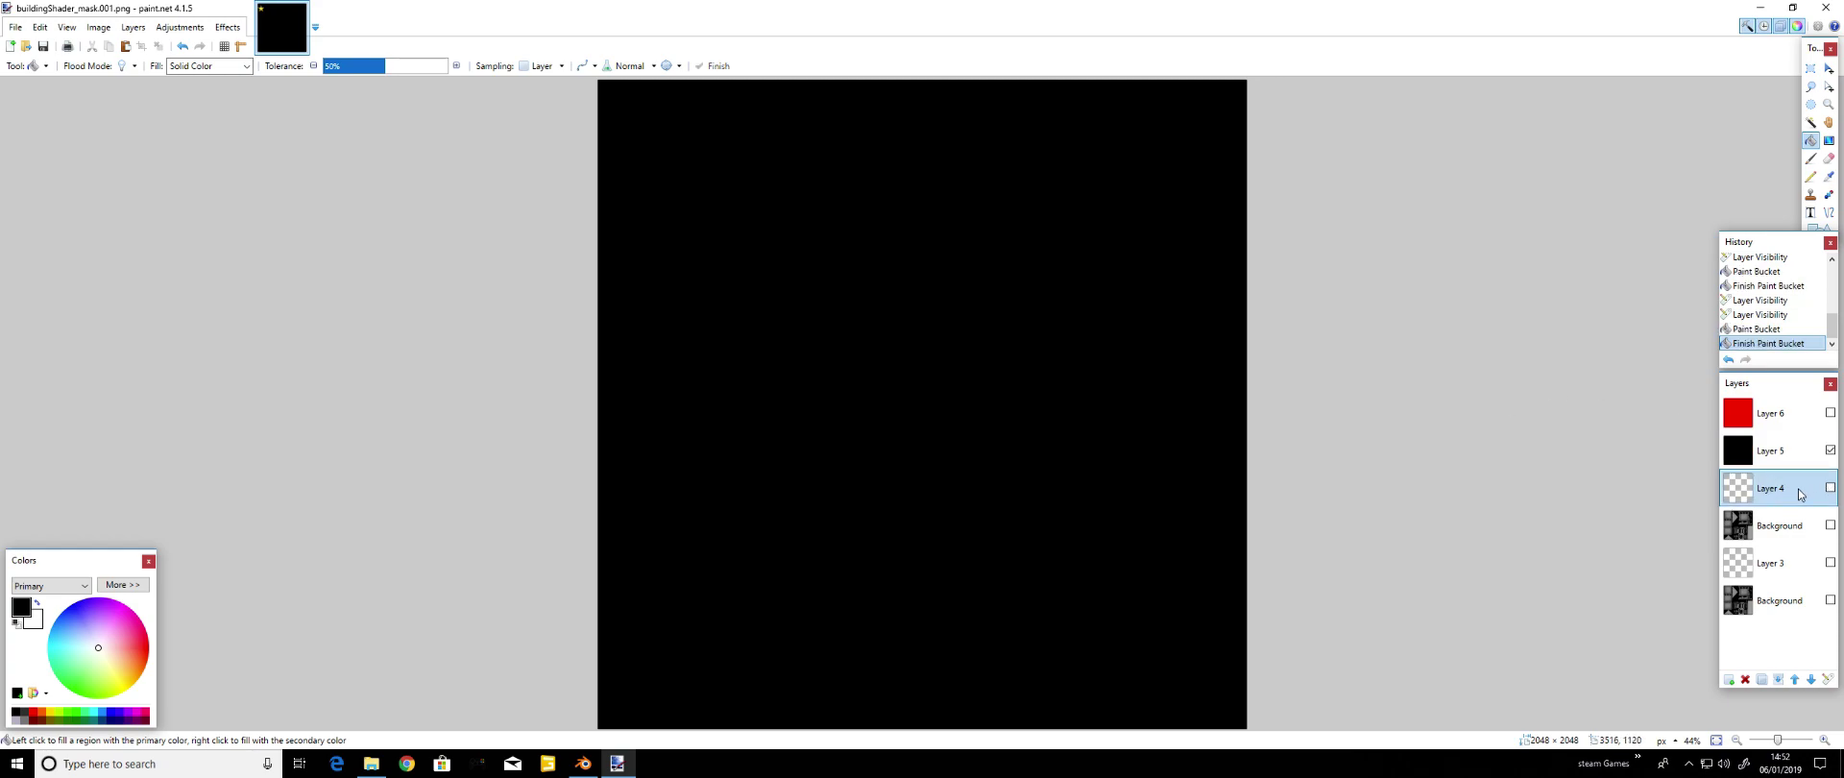
{"action": "left_click", "coordinate": [1831, 489]}
{"action": "left_click", "coordinate": [1831, 449]}
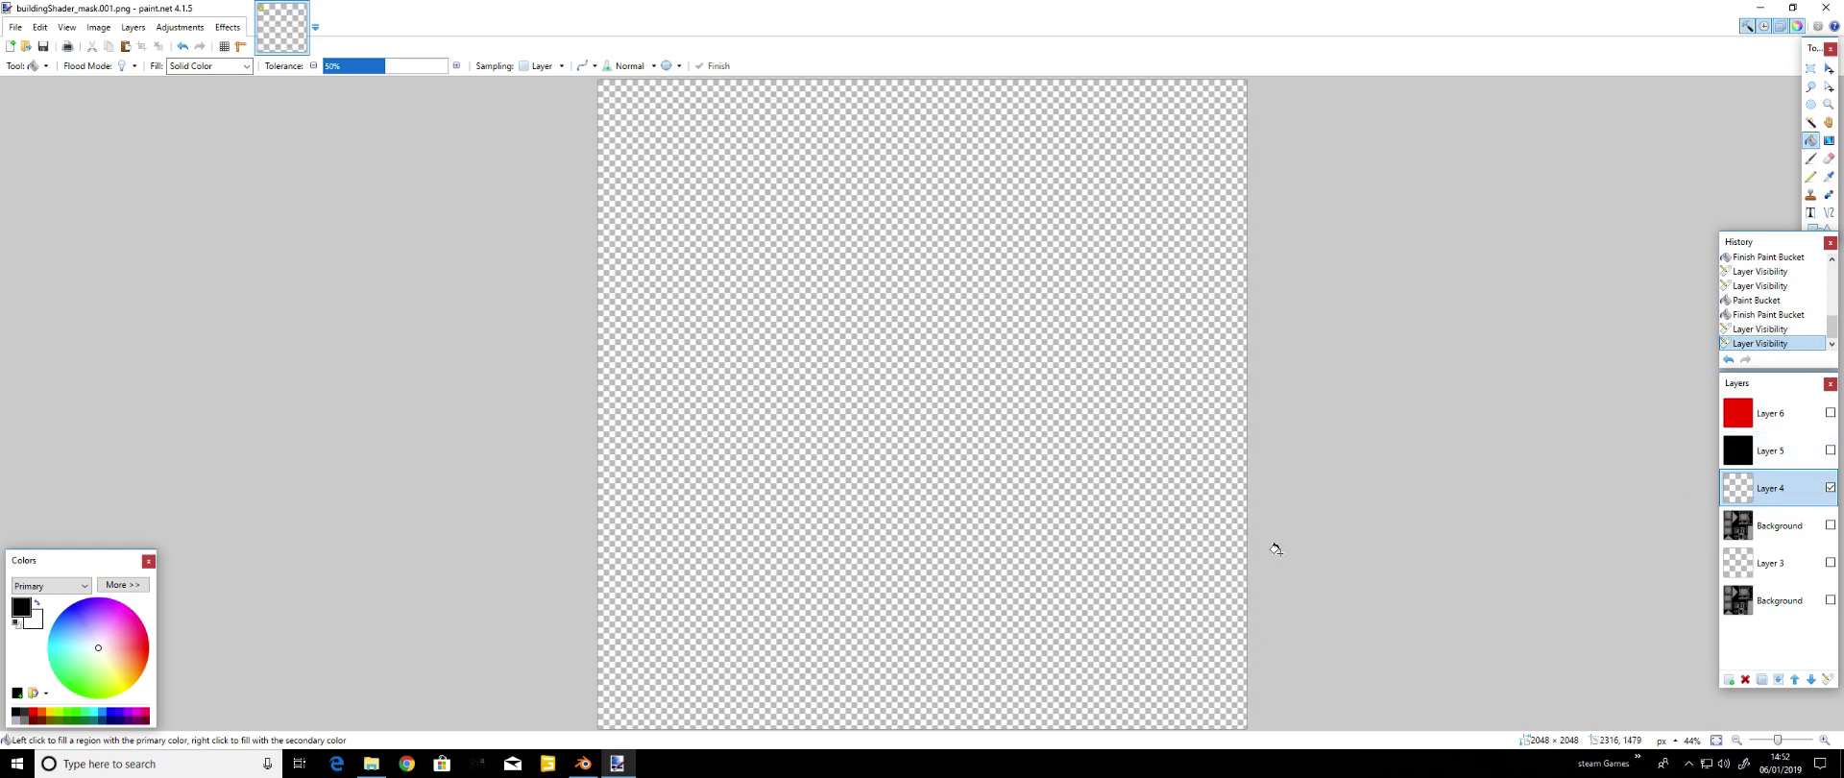
{"action": "left_click", "coordinate": [75, 716]}
{"action": "left_click", "coordinate": [1024, 486]}
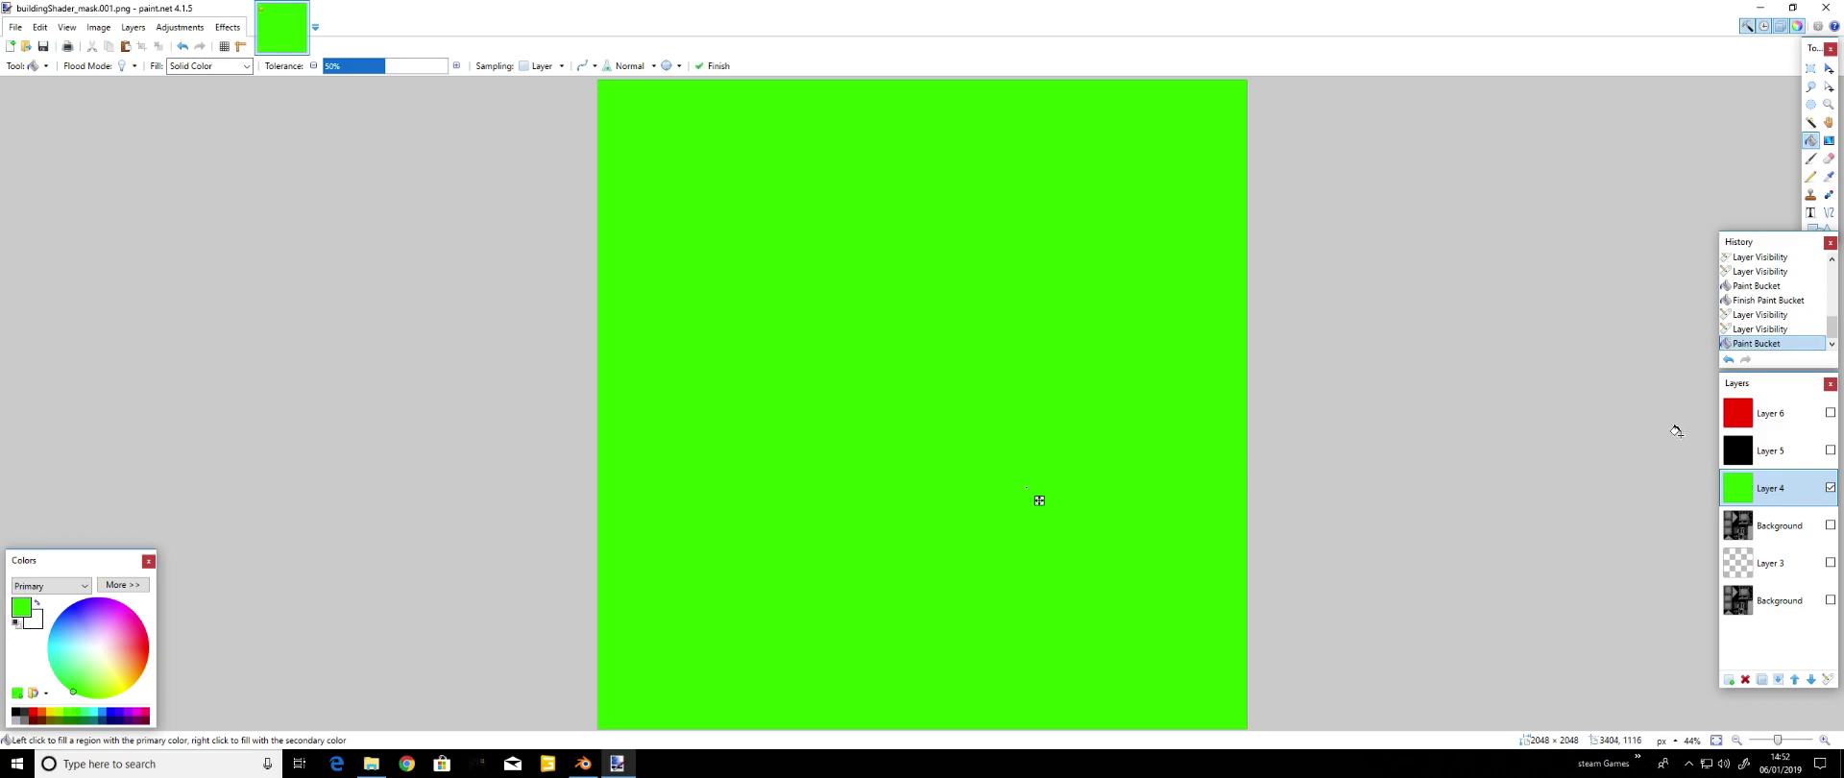
Show Layer 3 with Layer 4 hidden and fill it completely with blue
{"action": "left_click", "coordinate": [1830, 488]}
{"action": "left_click", "coordinate": [1831, 562]}
{"action": "left_click", "coordinate": [1804, 571]}
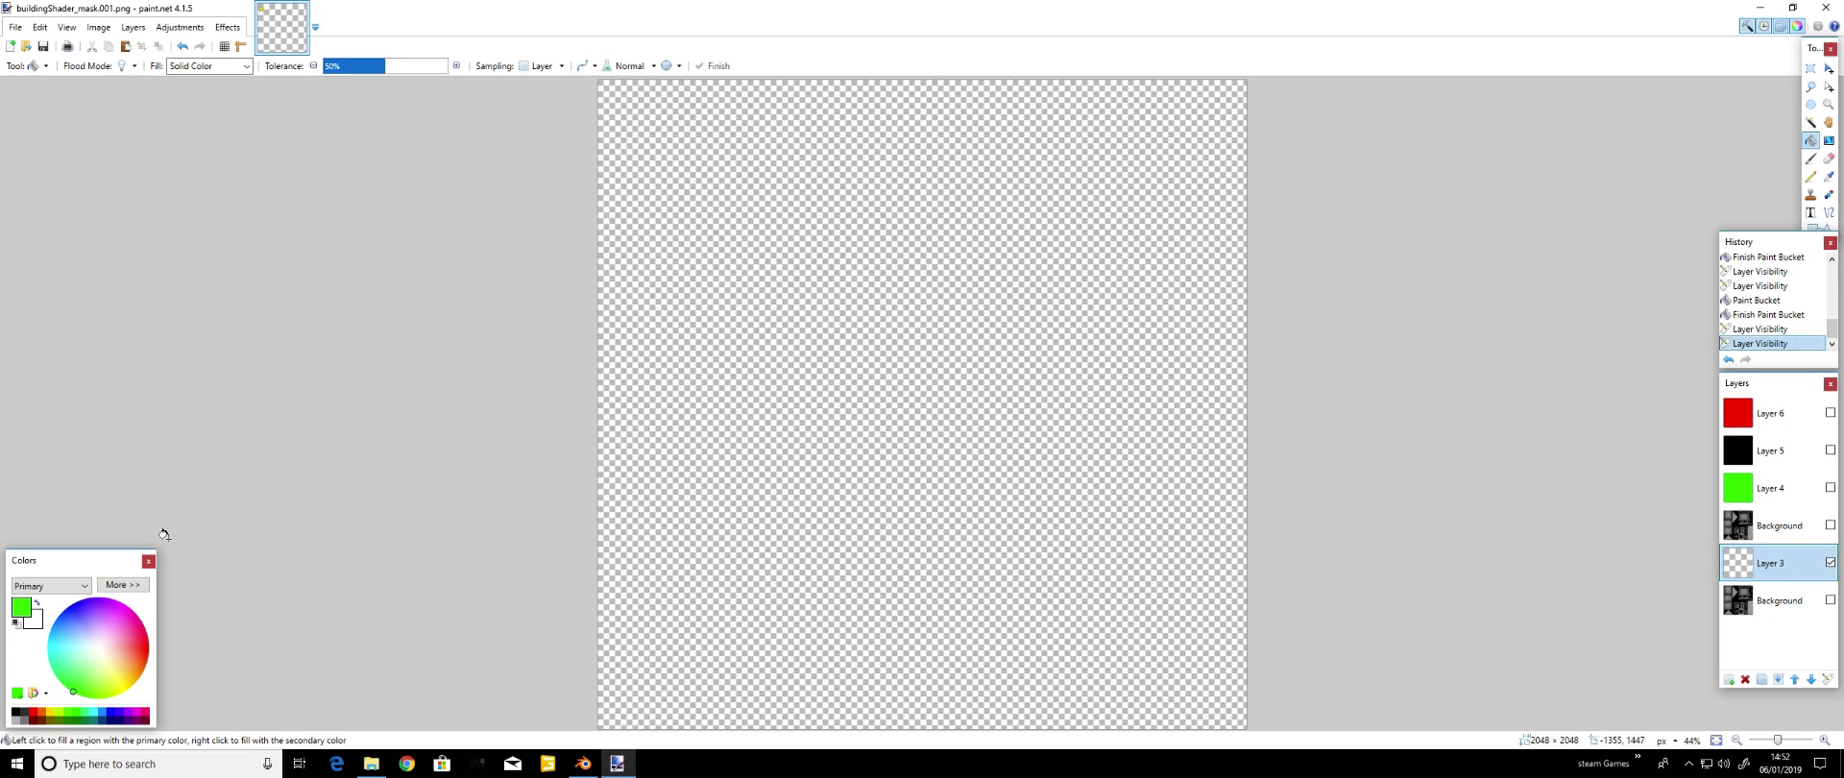
{"action": "left_click", "coordinate": [114, 716]}
{"action": "left_click", "coordinate": [993, 444]}
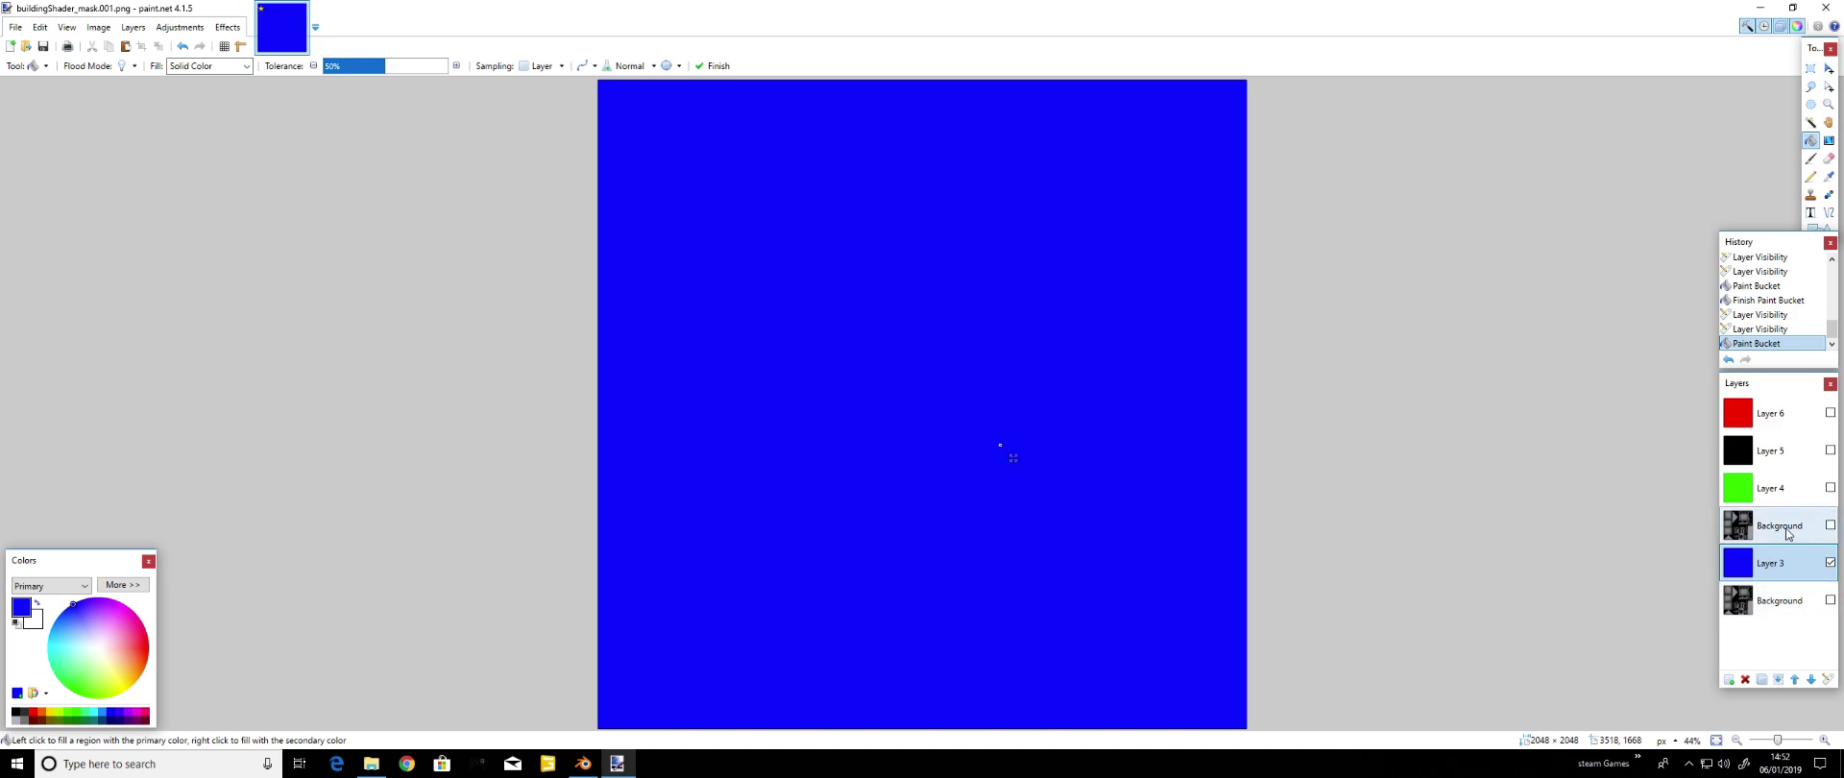
Hide Layer 3, show the upper Background layer and brighten it strongly with a raised Luminosity curve in Curves
{"action": "left_click", "coordinate": [1829, 563]}
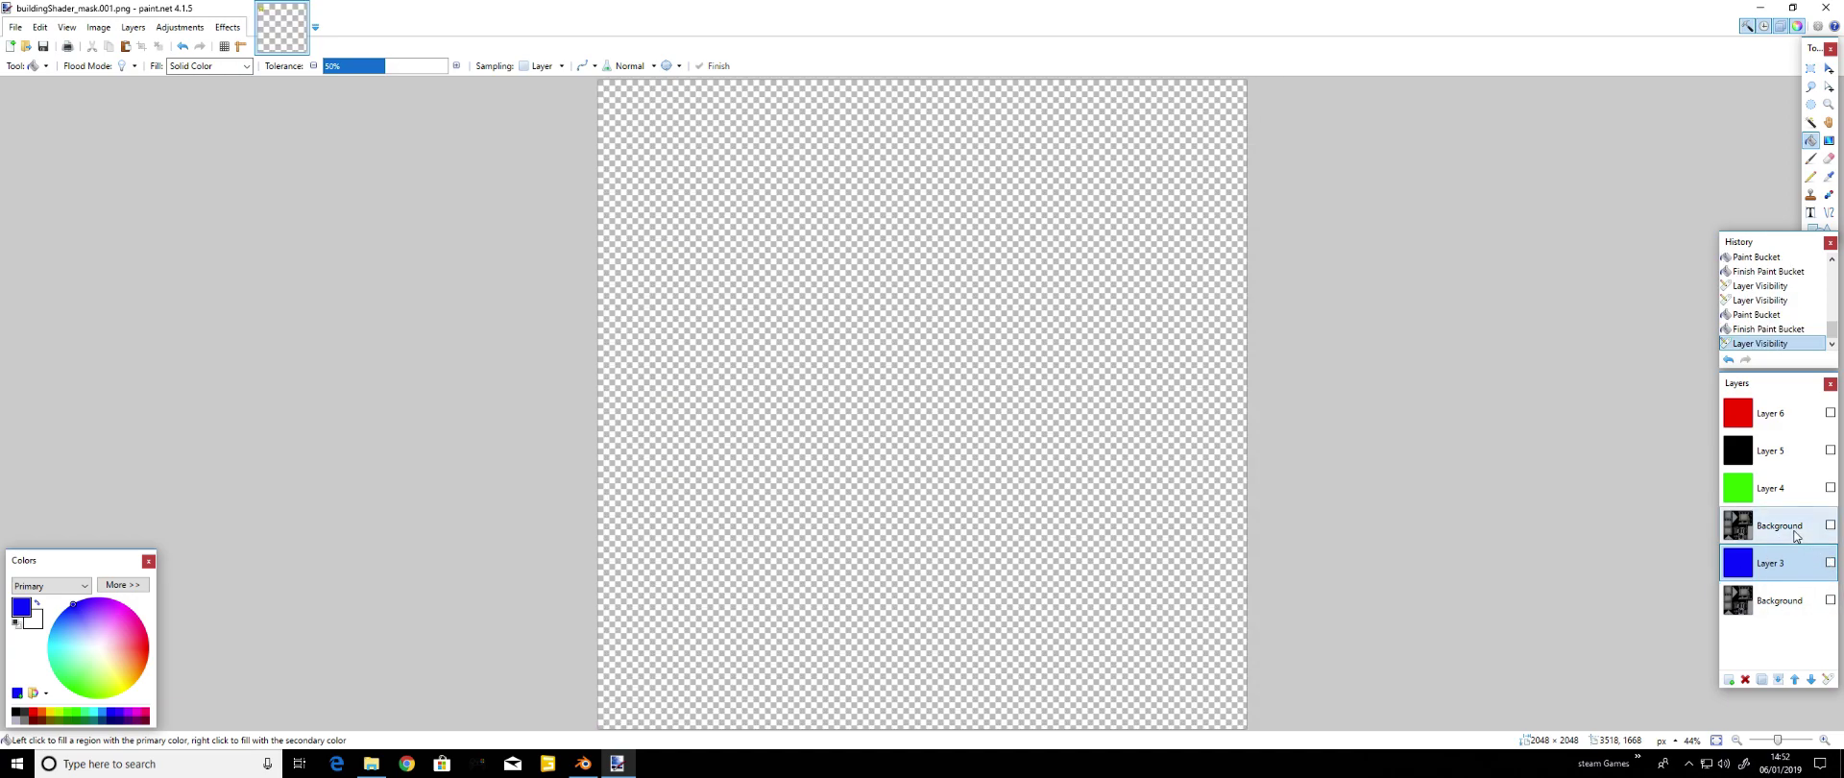
{"action": "left_click", "coordinate": [1830, 526]}
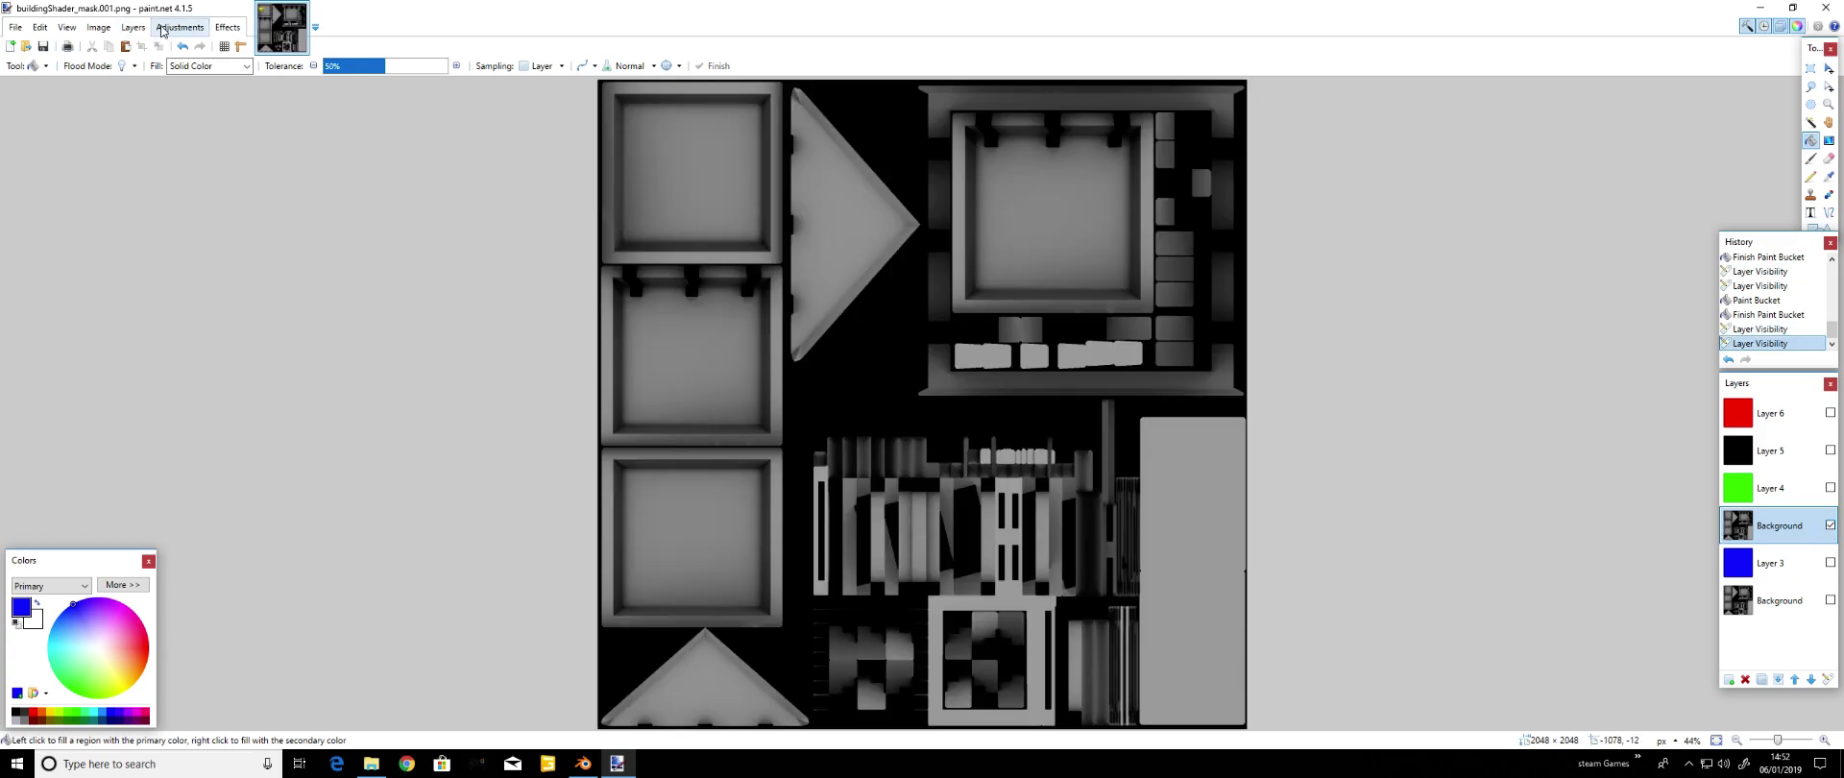
{"action": "left_click", "coordinate": [179, 27]}
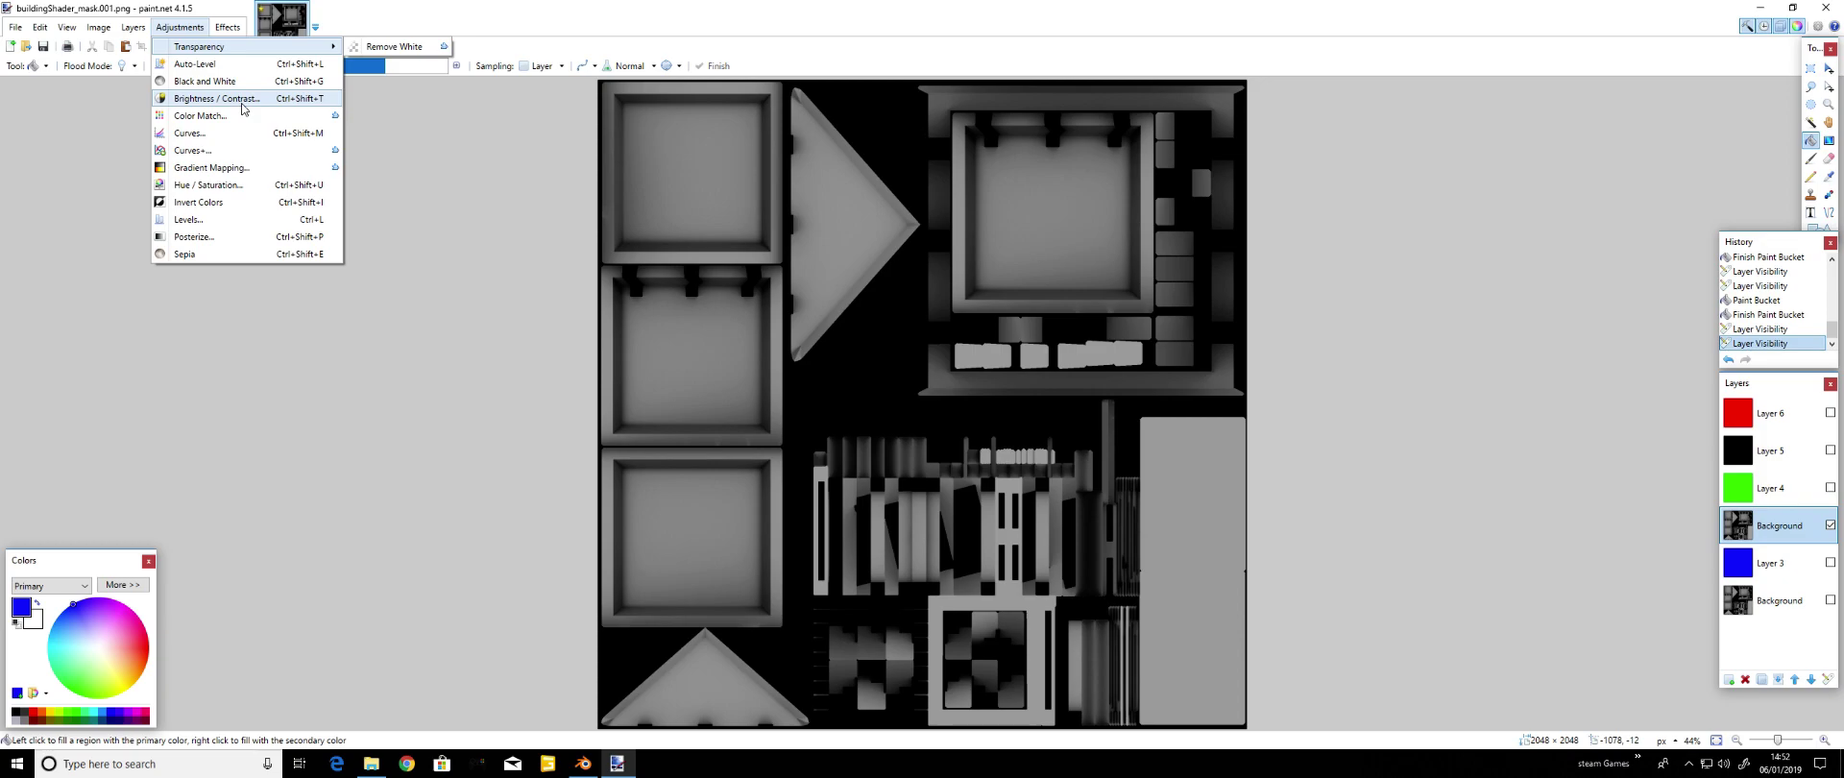
{"action": "left_click", "coordinate": [215, 134]}
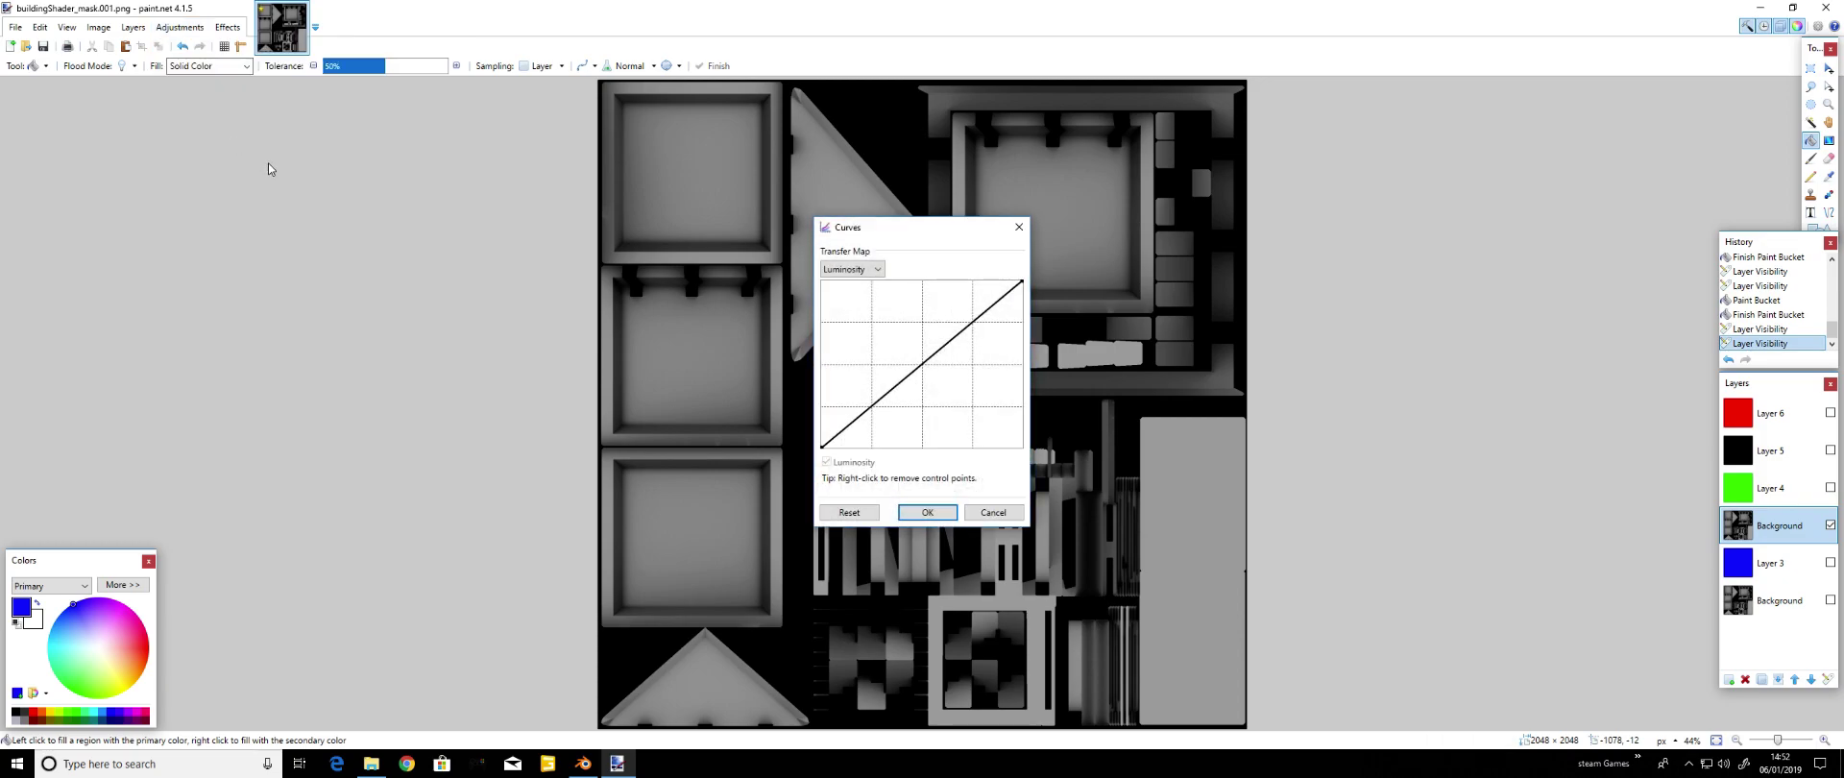
{"action": "left_click_drag", "start_coordinate": [927, 238], "coordinate": [416, 272]}
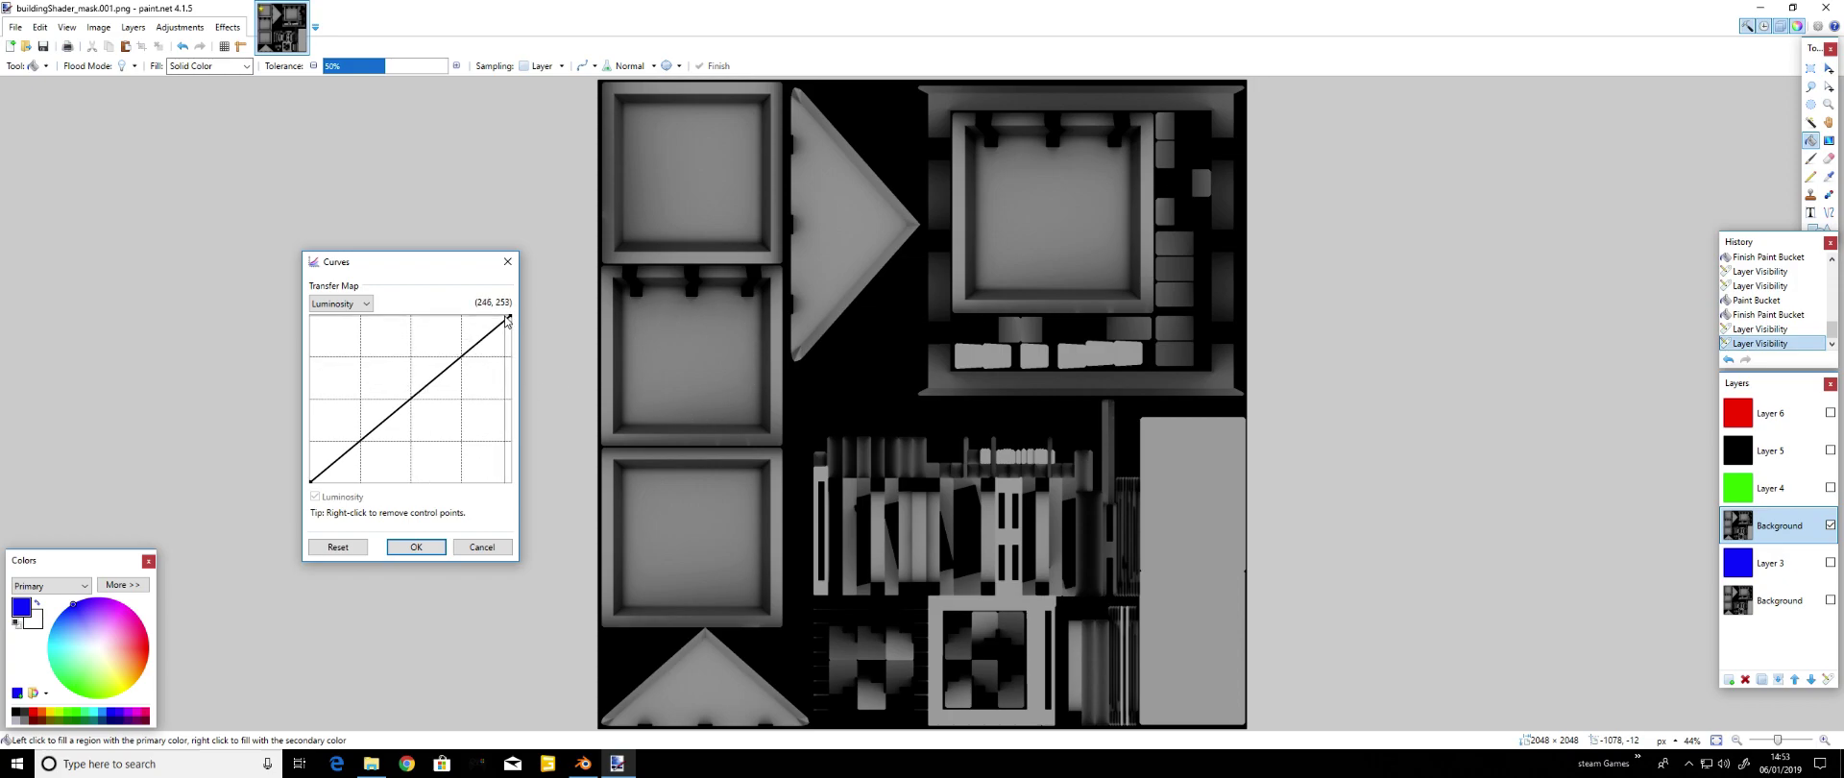
{"action": "left_click_drag", "start_coordinate": [470, 349], "coordinate": [372, 357]}
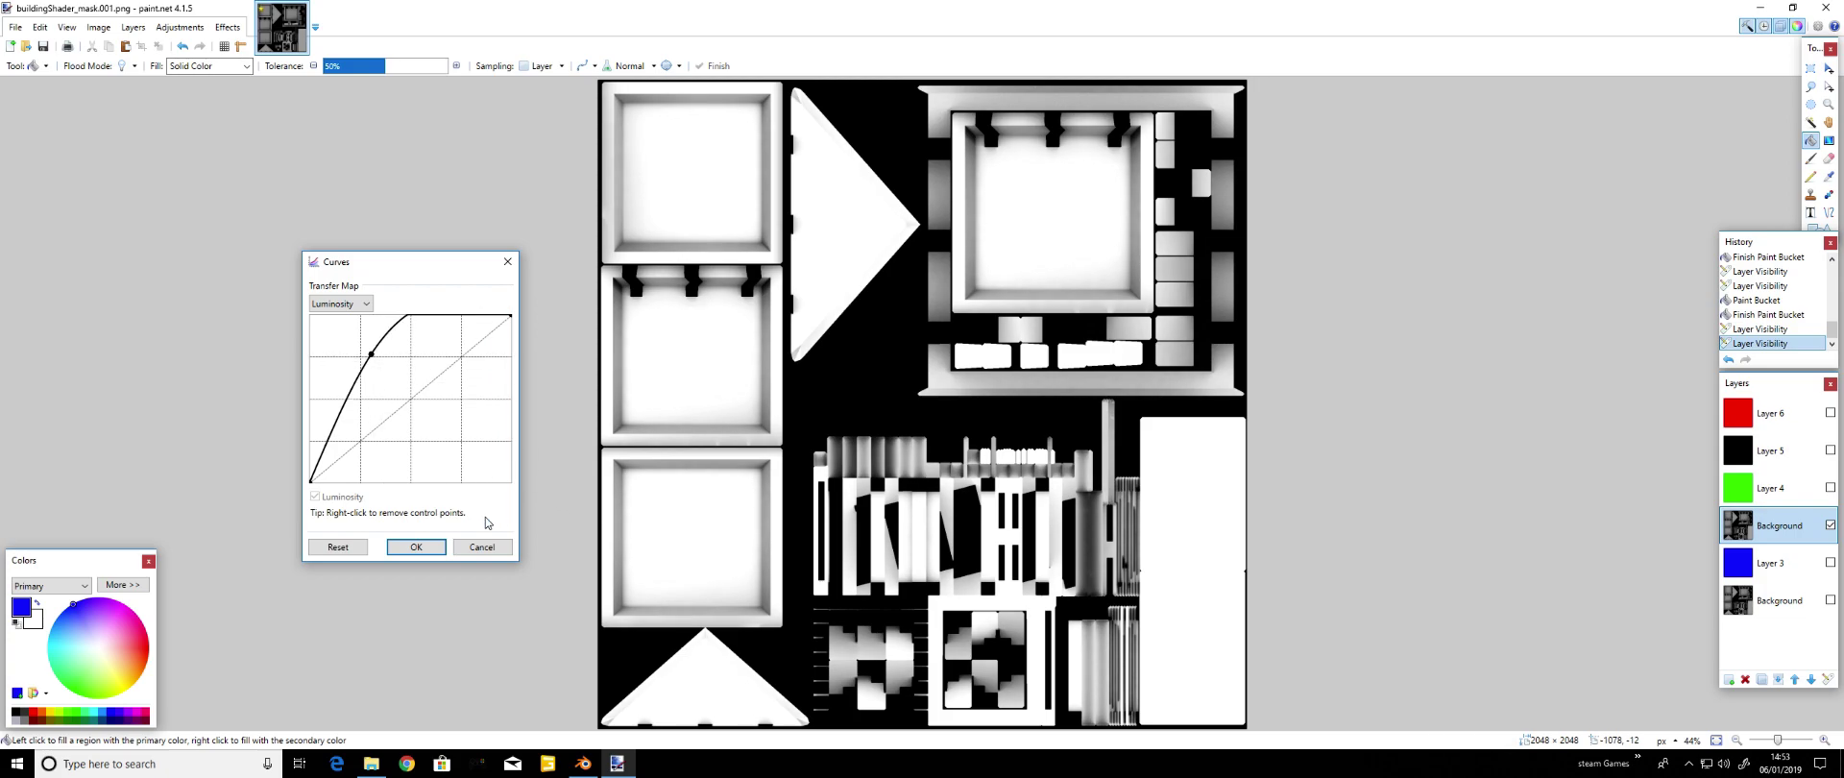
{"action": "left_click", "coordinate": [438, 545]}
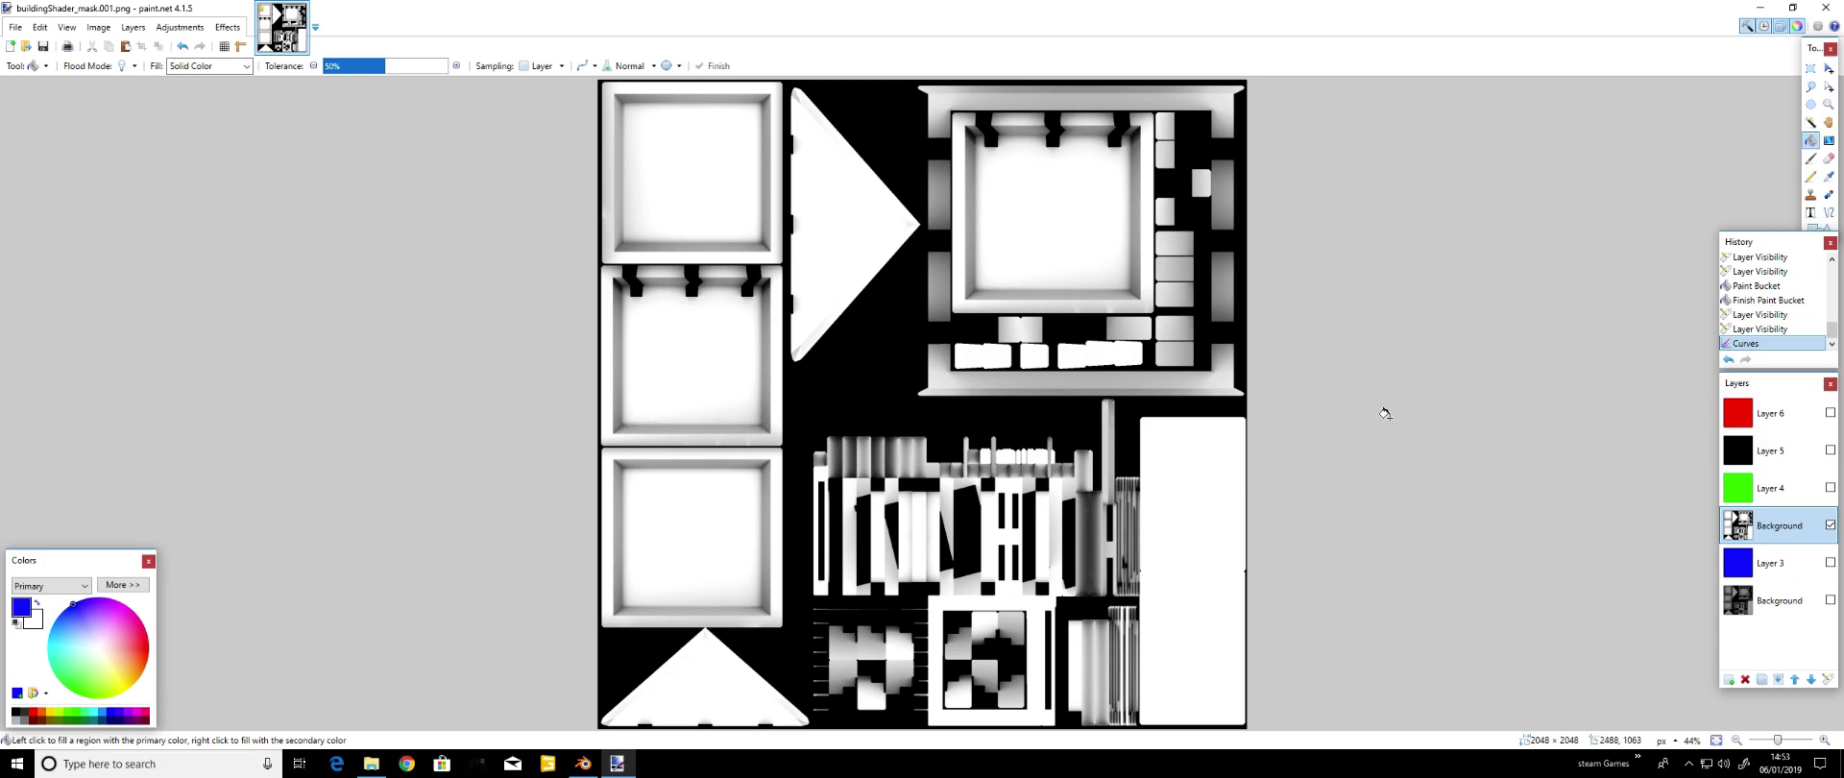
Show only the lowest Background layer and invert its colors
{"action": "left_click", "coordinate": [1779, 603]}
{"action": "left_click", "coordinate": [1830, 599]}
{"action": "left_click", "coordinate": [1830, 525]}
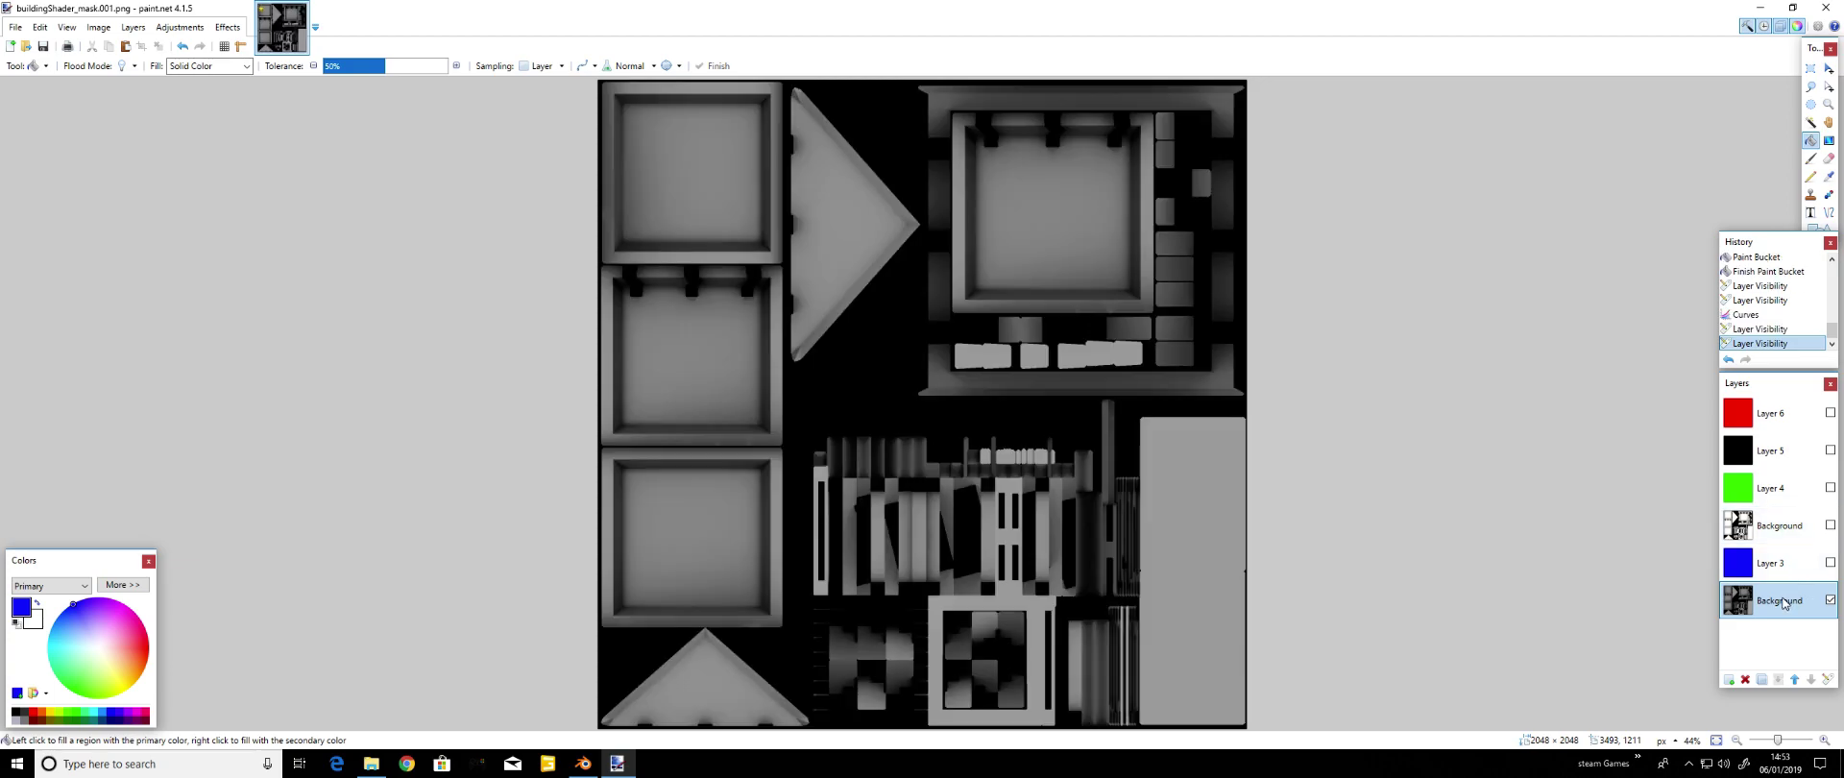
{"action": "left_click", "coordinate": [179, 26]}
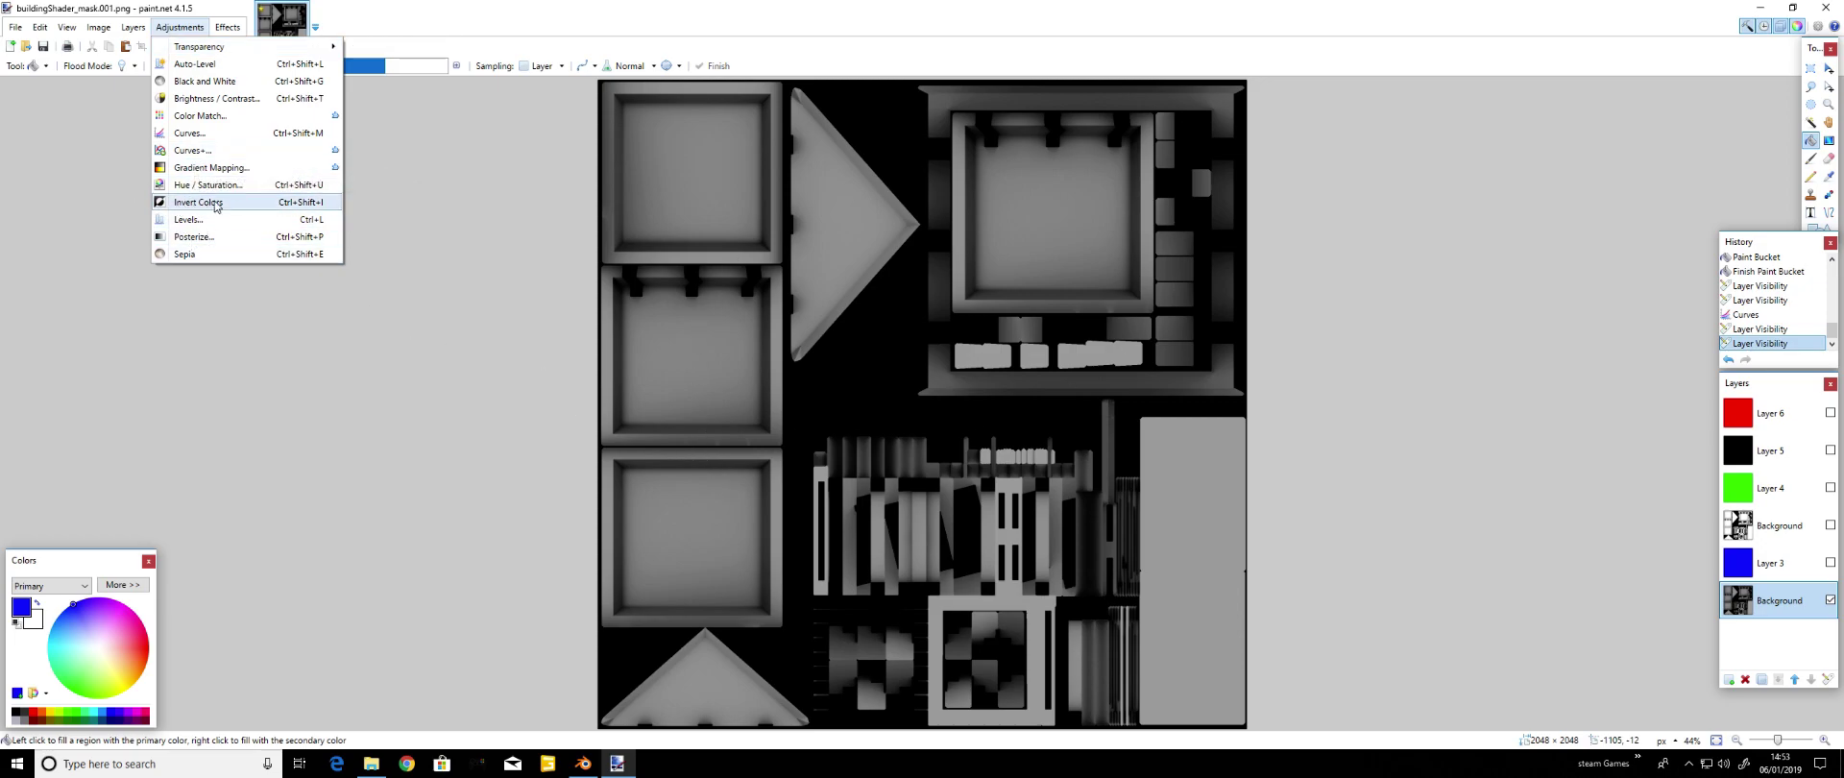
{"action": "left_click", "coordinate": [212, 203]}
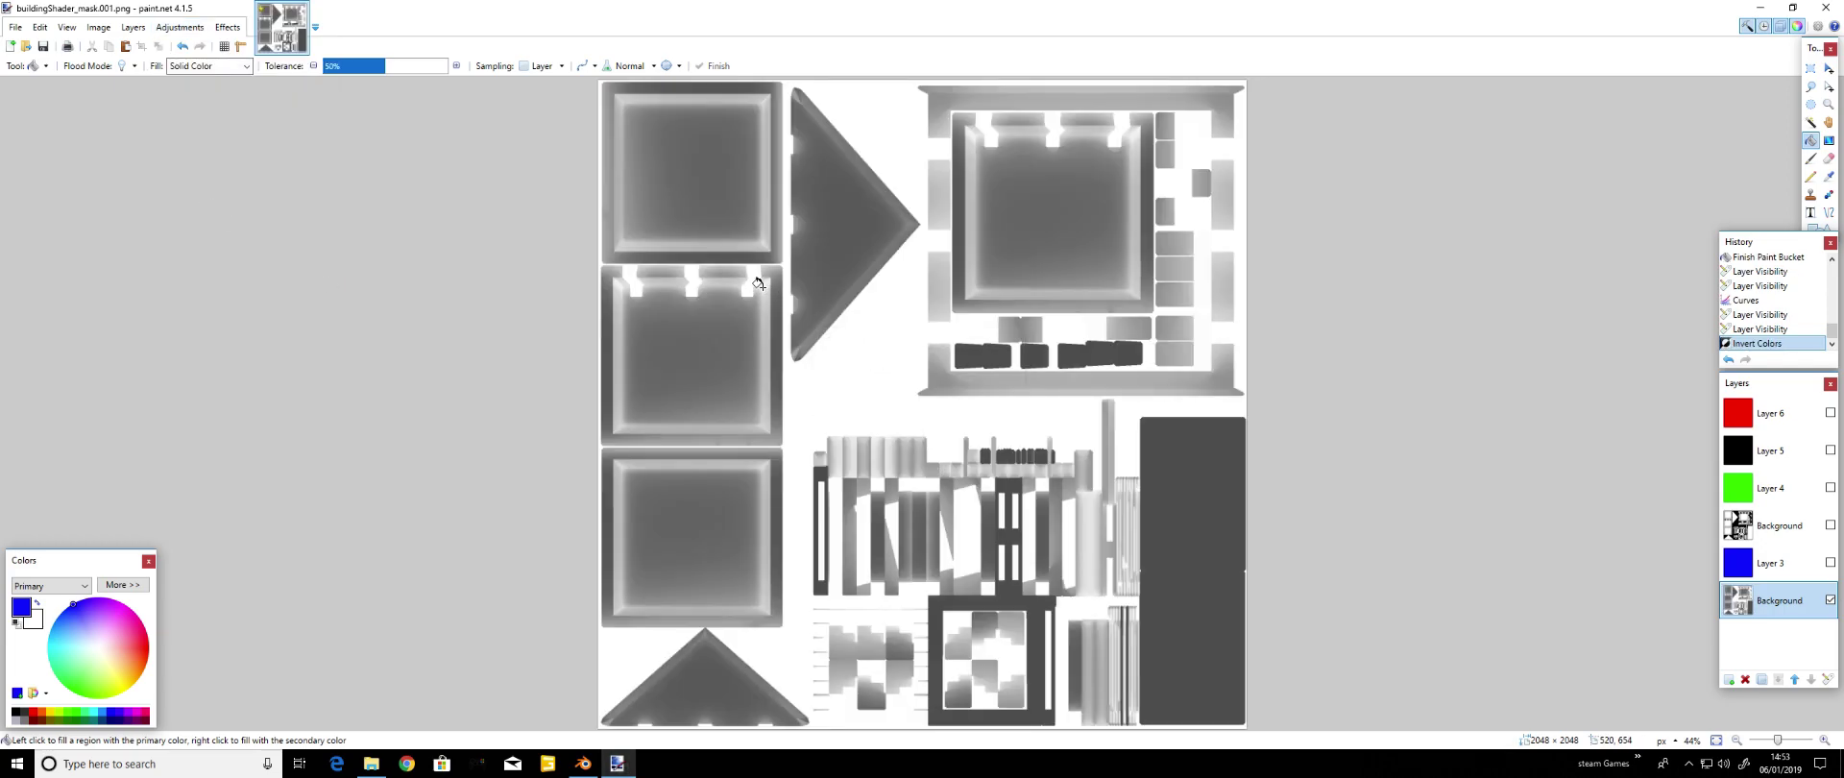
Set the inverted Background layer's brightness to -80 and contrast to 74
{"action": "left_click", "coordinate": [182, 27]}
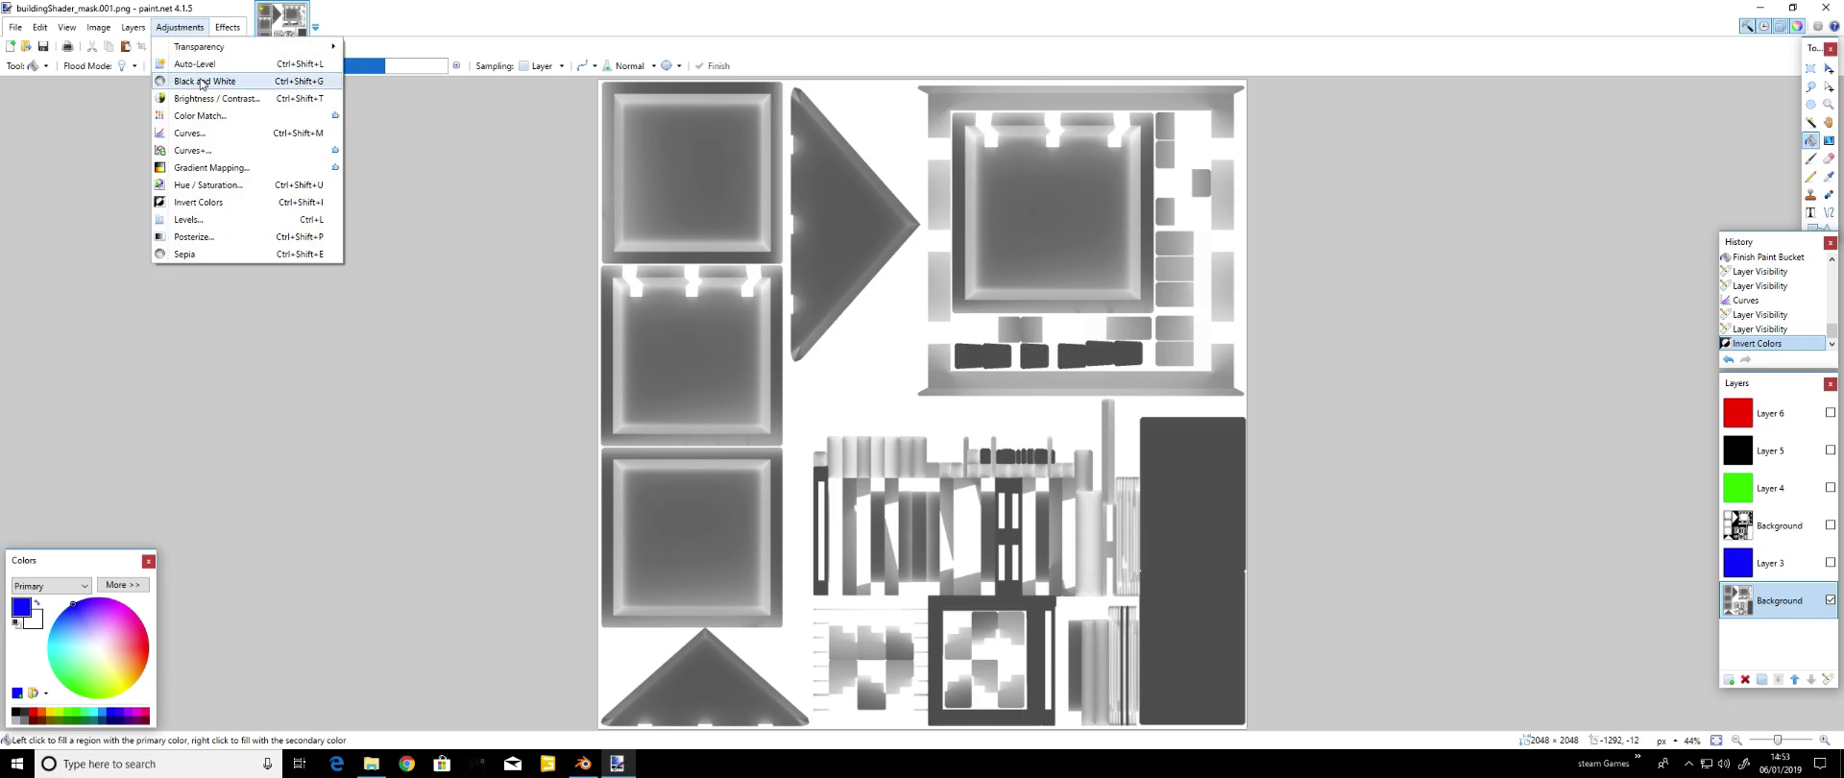
{"action": "left_click", "coordinate": [211, 98]}
{"action": "left_click_drag", "start_coordinate": [954, 319], "coordinate": [453, 274]}
{"action": "left_click_drag", "start_coordinate": [388, 313], "coordinate": [446, 352]}
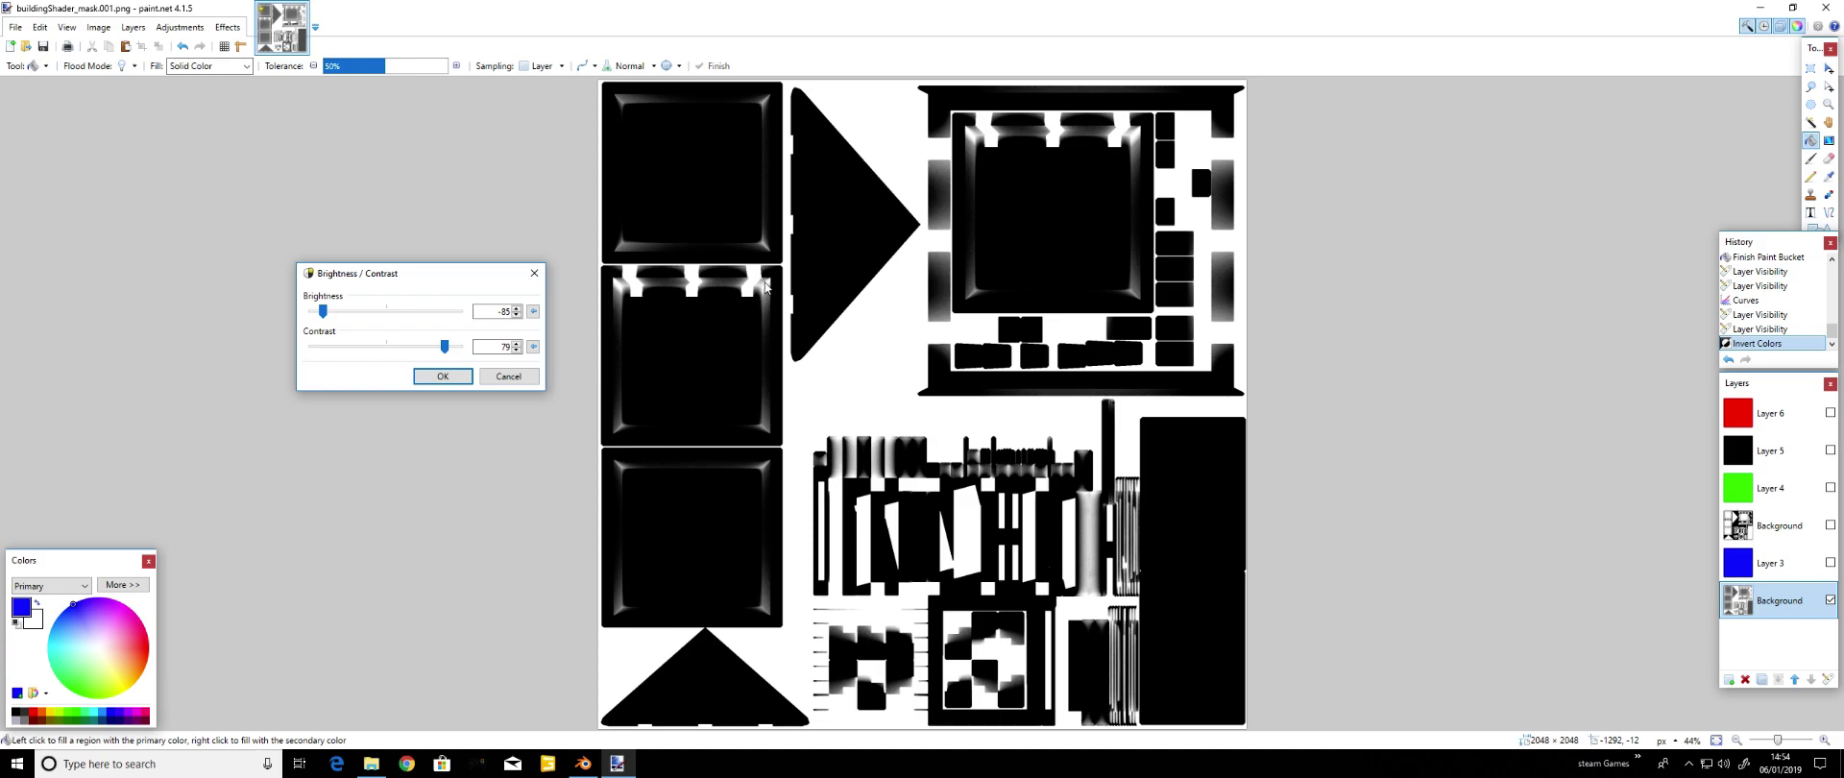
{"action": "left_click_drag", "start_coordinate": [328, 317], "coordinate": [331, 318]}
{"action": "left_click_drag", "start_coordinate": [444, 346], "coordinate": [443, 353]}
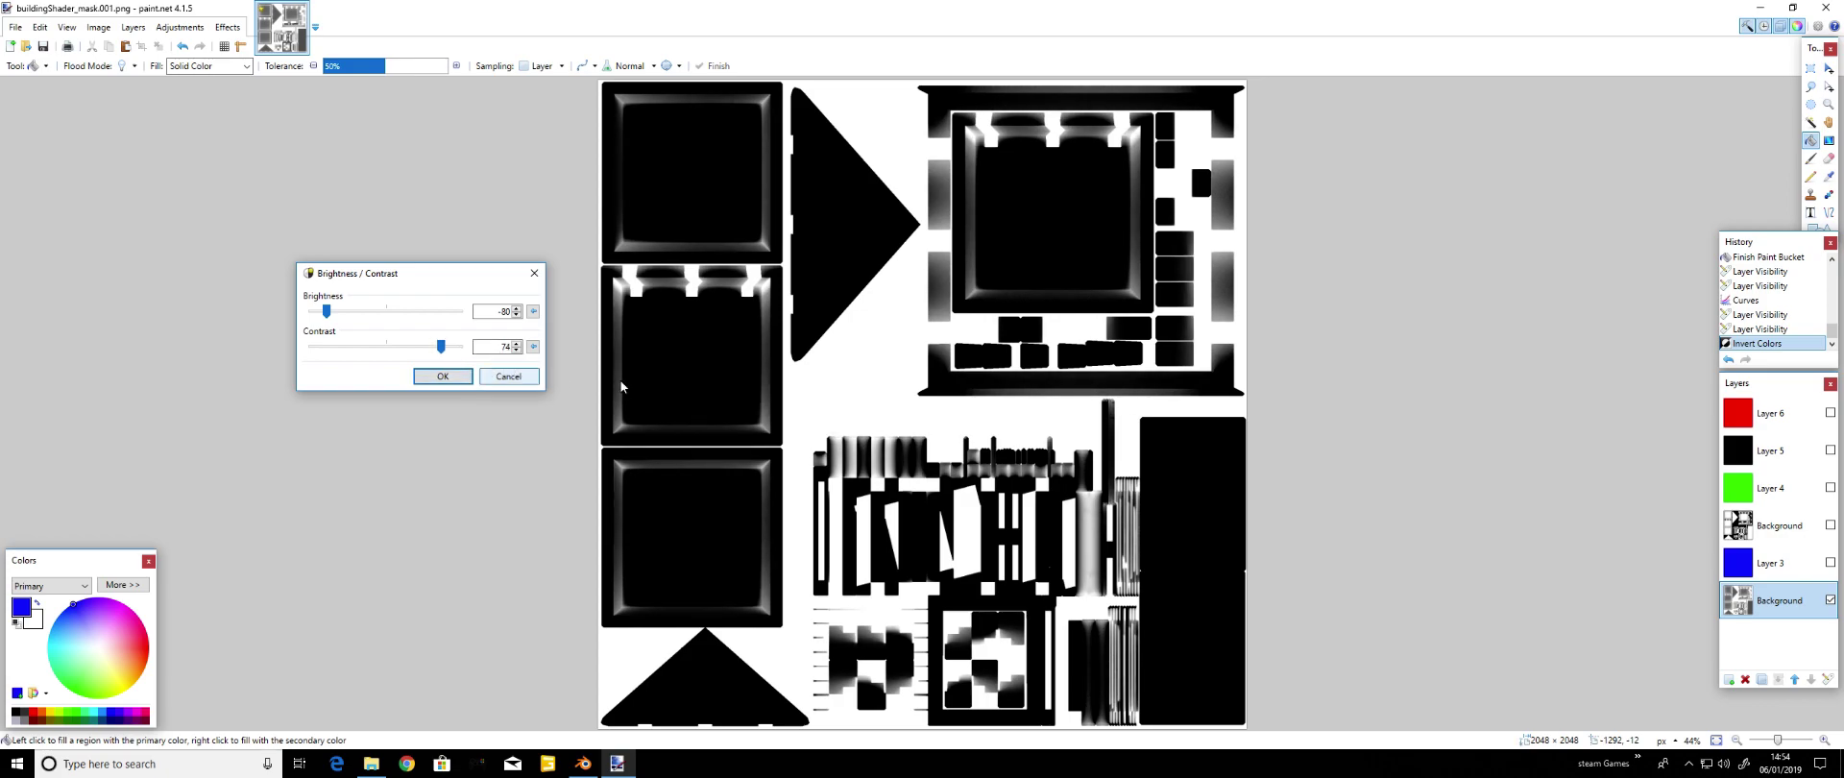
{"action": "left_click", "coordinate": [443, 375]}
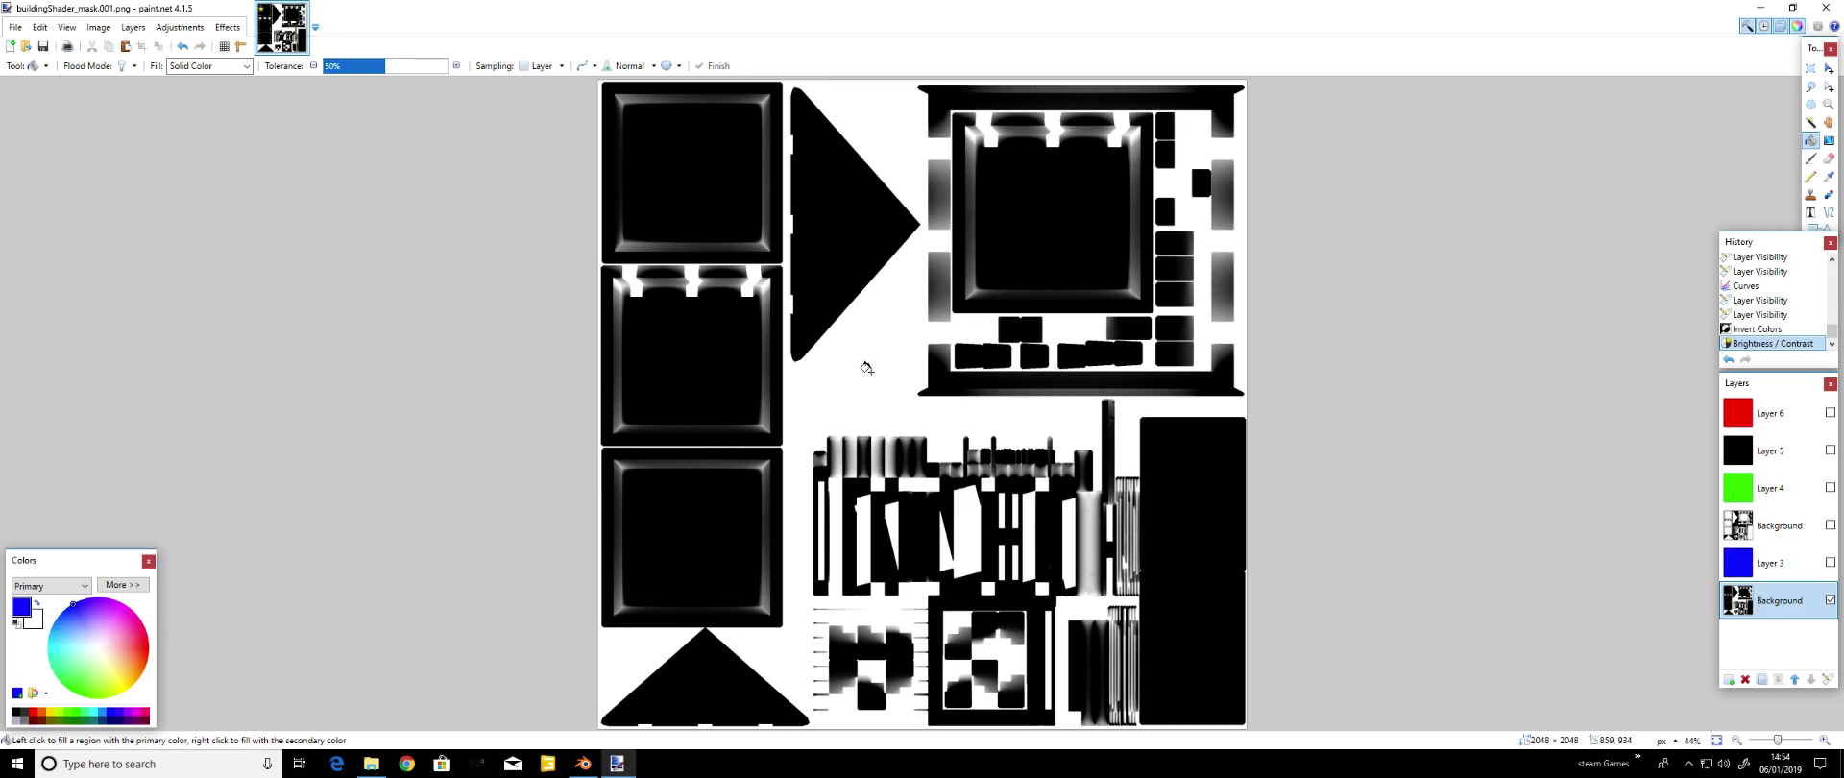
Fill the white backdrop and the large white strips in the lower middle of the inverted Background layer with black
{"action": "left_click", "coordinate": [15, 711]}
{"action": "left_click", "coordinate": [845, 394]}
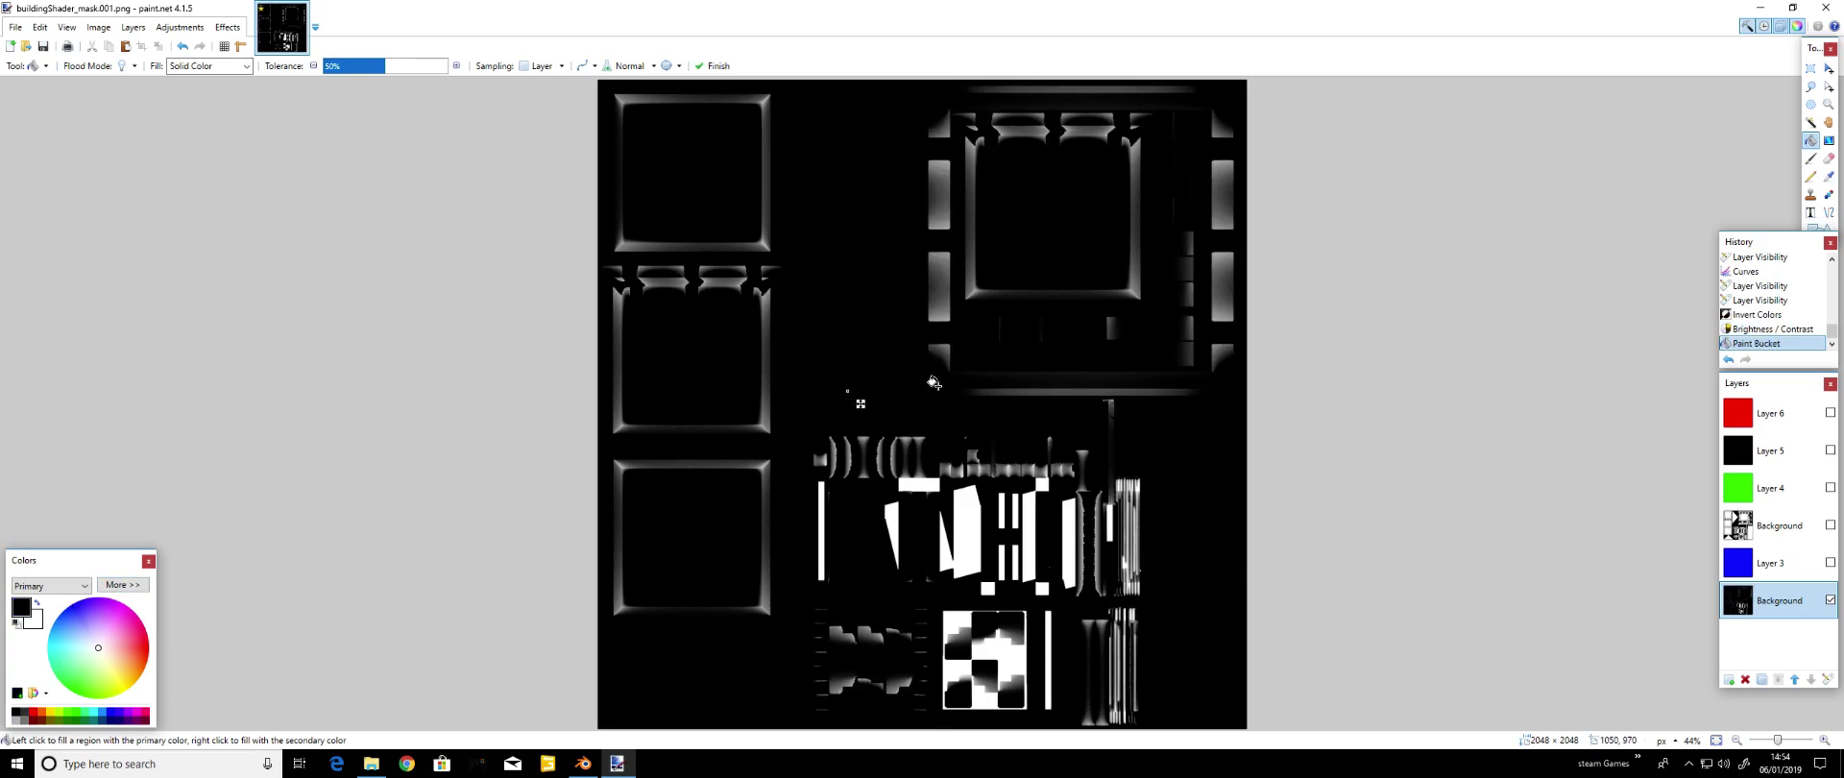
{"action": "left_click", "coordinate": [934, 496]}
{"action": "left_click", "coordinate": [965, 520]}
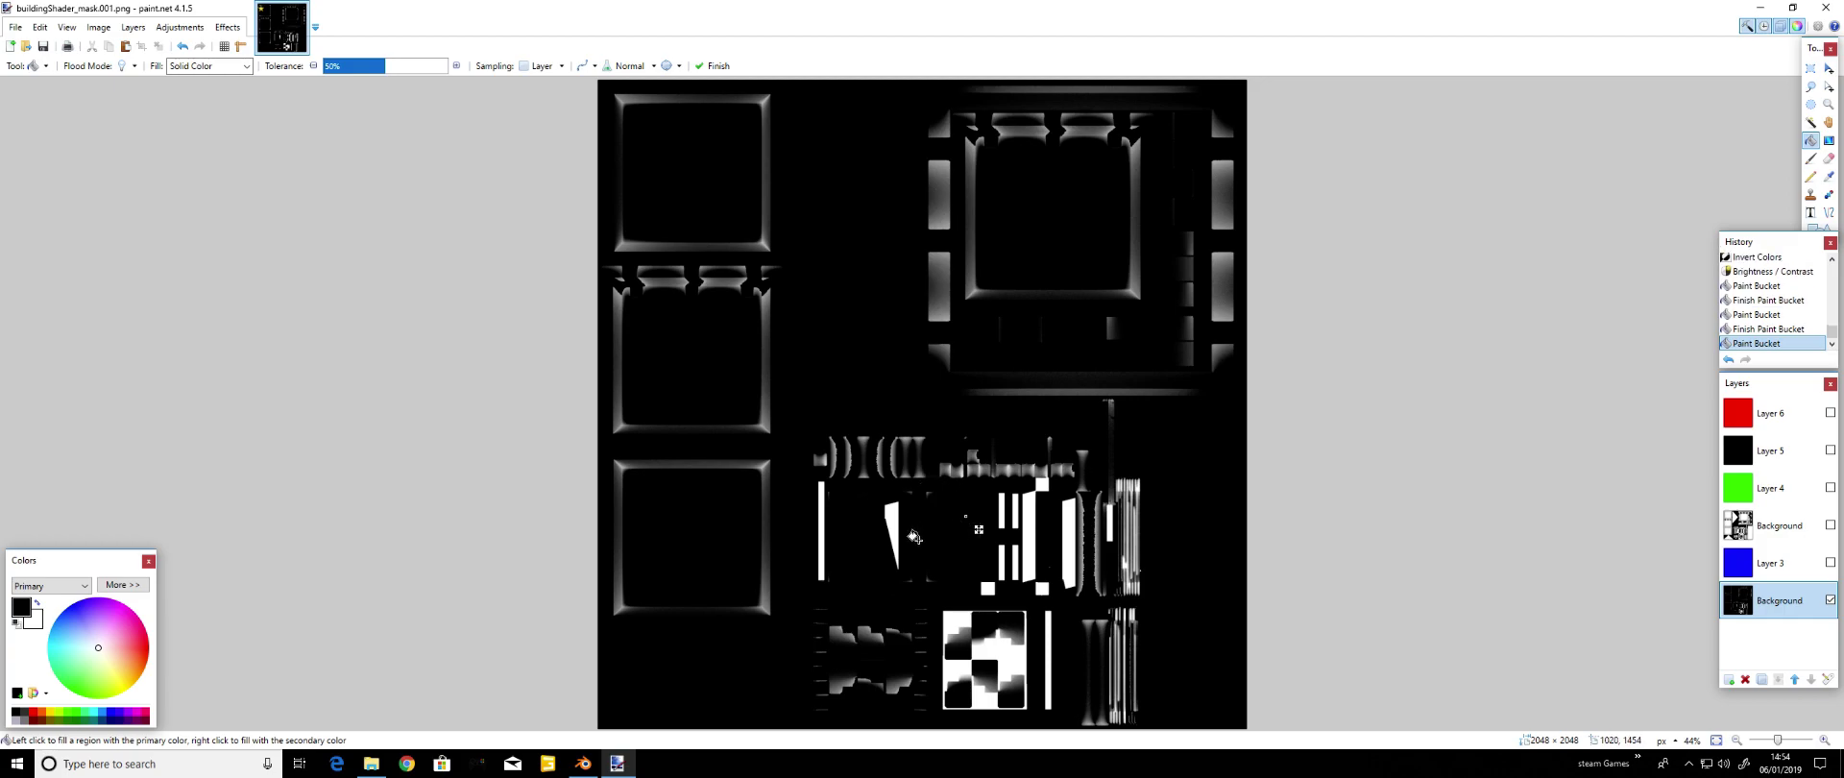
{"action": "left_click", "coordinate": [901, 536]}
{"action": "left_click", "coordinate": [824, 519]}
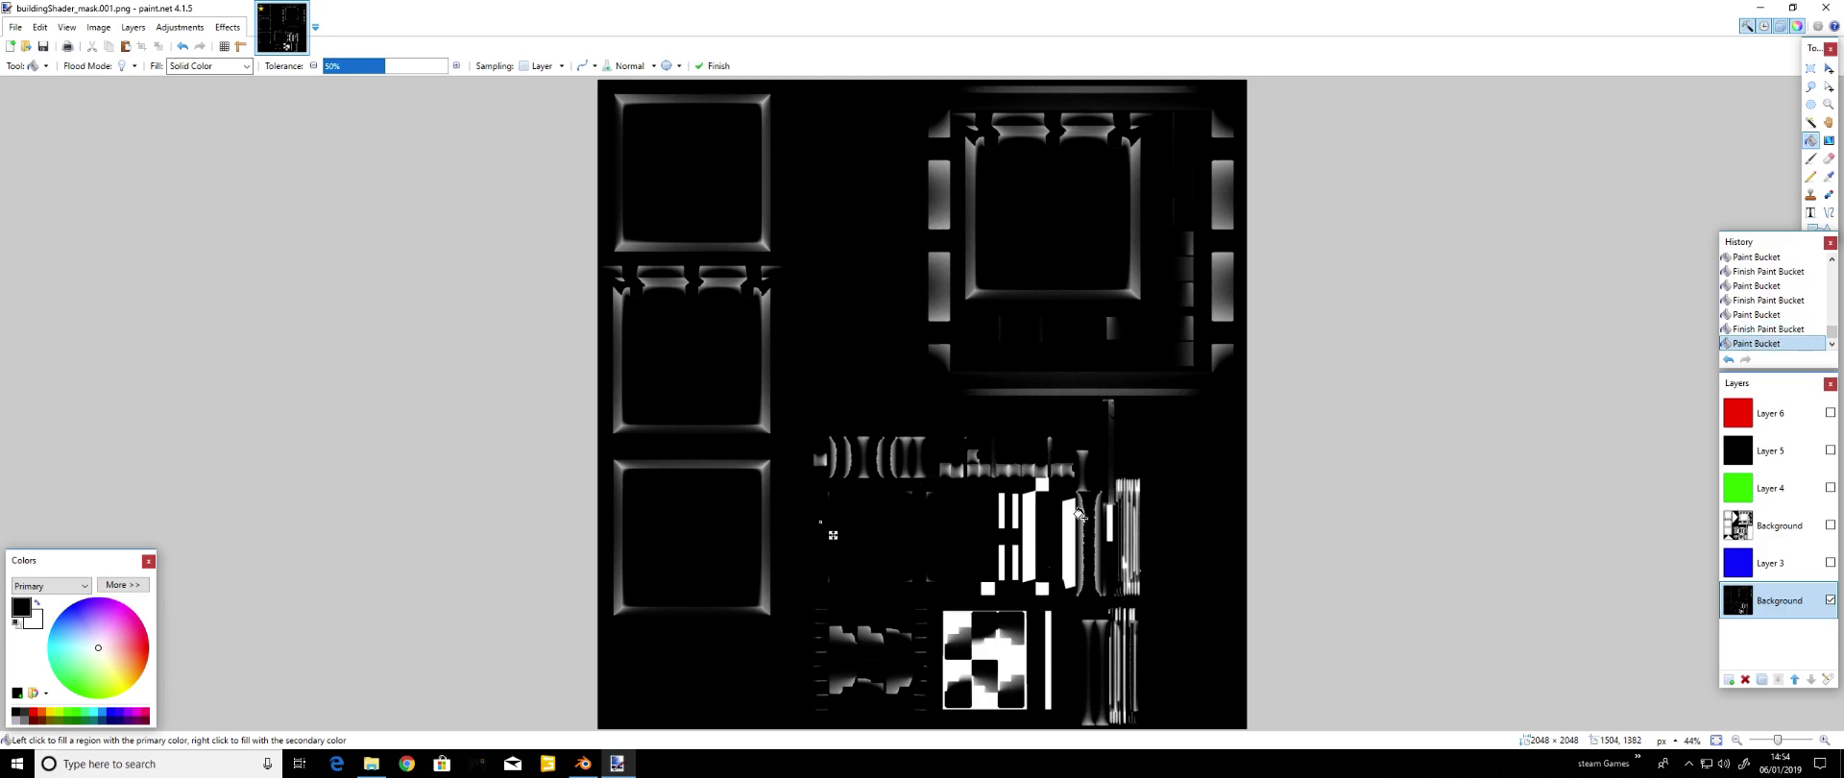
{"action": "left_click", "coordinate": [1034, 529]}
{"action": "left_click", "coordinate": [1064, 528]}
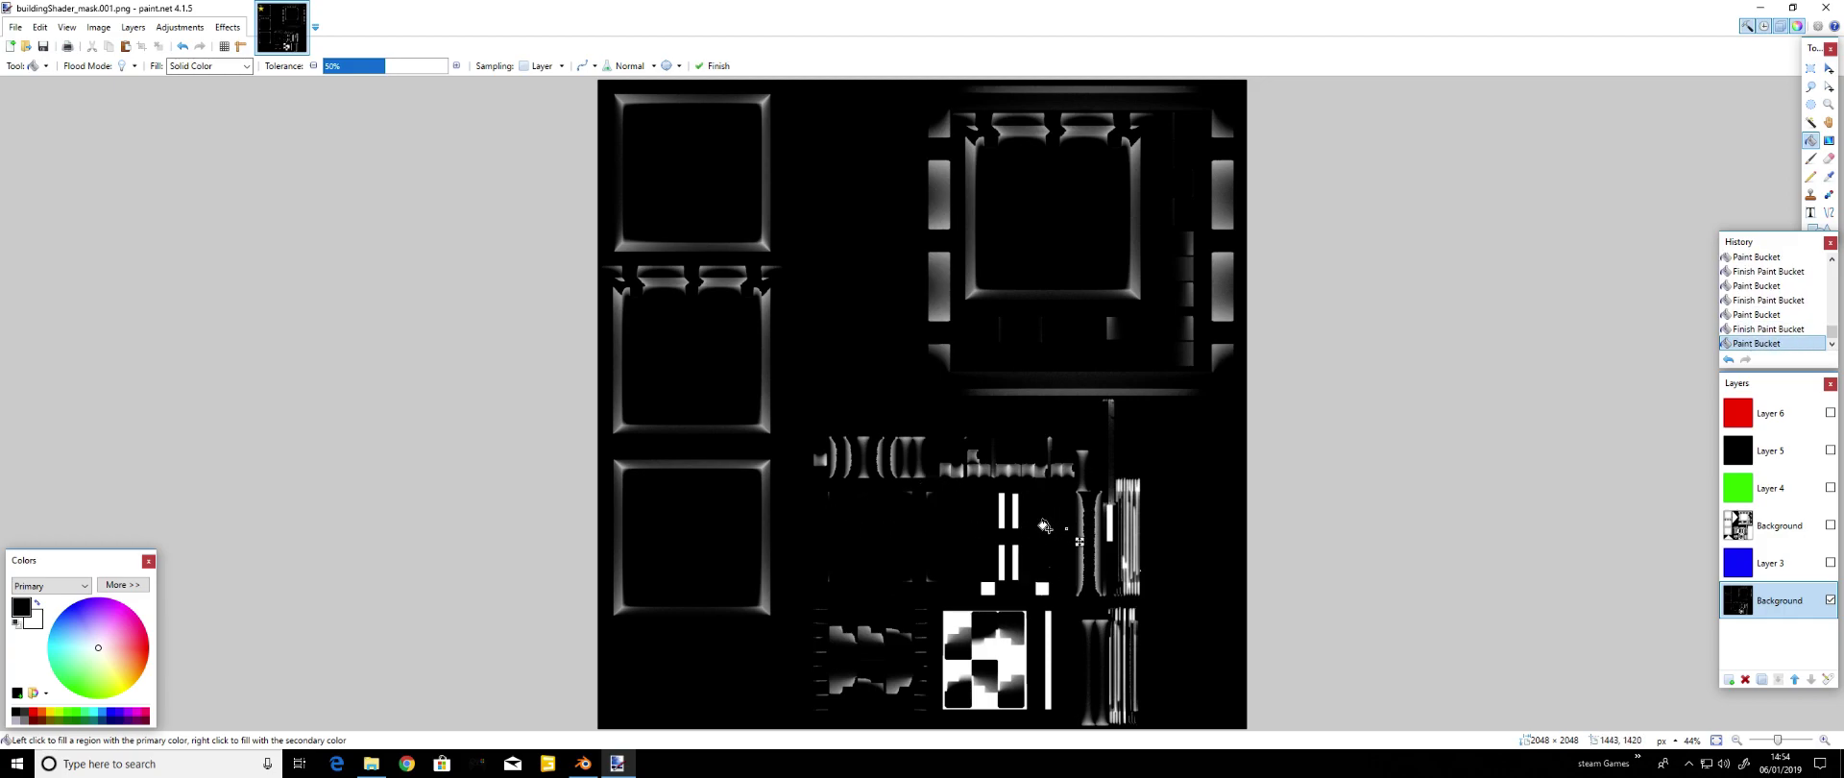
Fill the four narrow white bars, the checkered block's white area, the tall strip beside it and two small white squares with black
{"action": "left_click", "coordinate": [1001, 507]}
{"action": "left_click", "coordinate": [1013, 504]}
{"action": "left_click", "coordinate": [1002, 552]}
{"action": "left_click", "coordinate": [1015, 562]}
{"action": "left_click", "coordinate": [951, 628]}
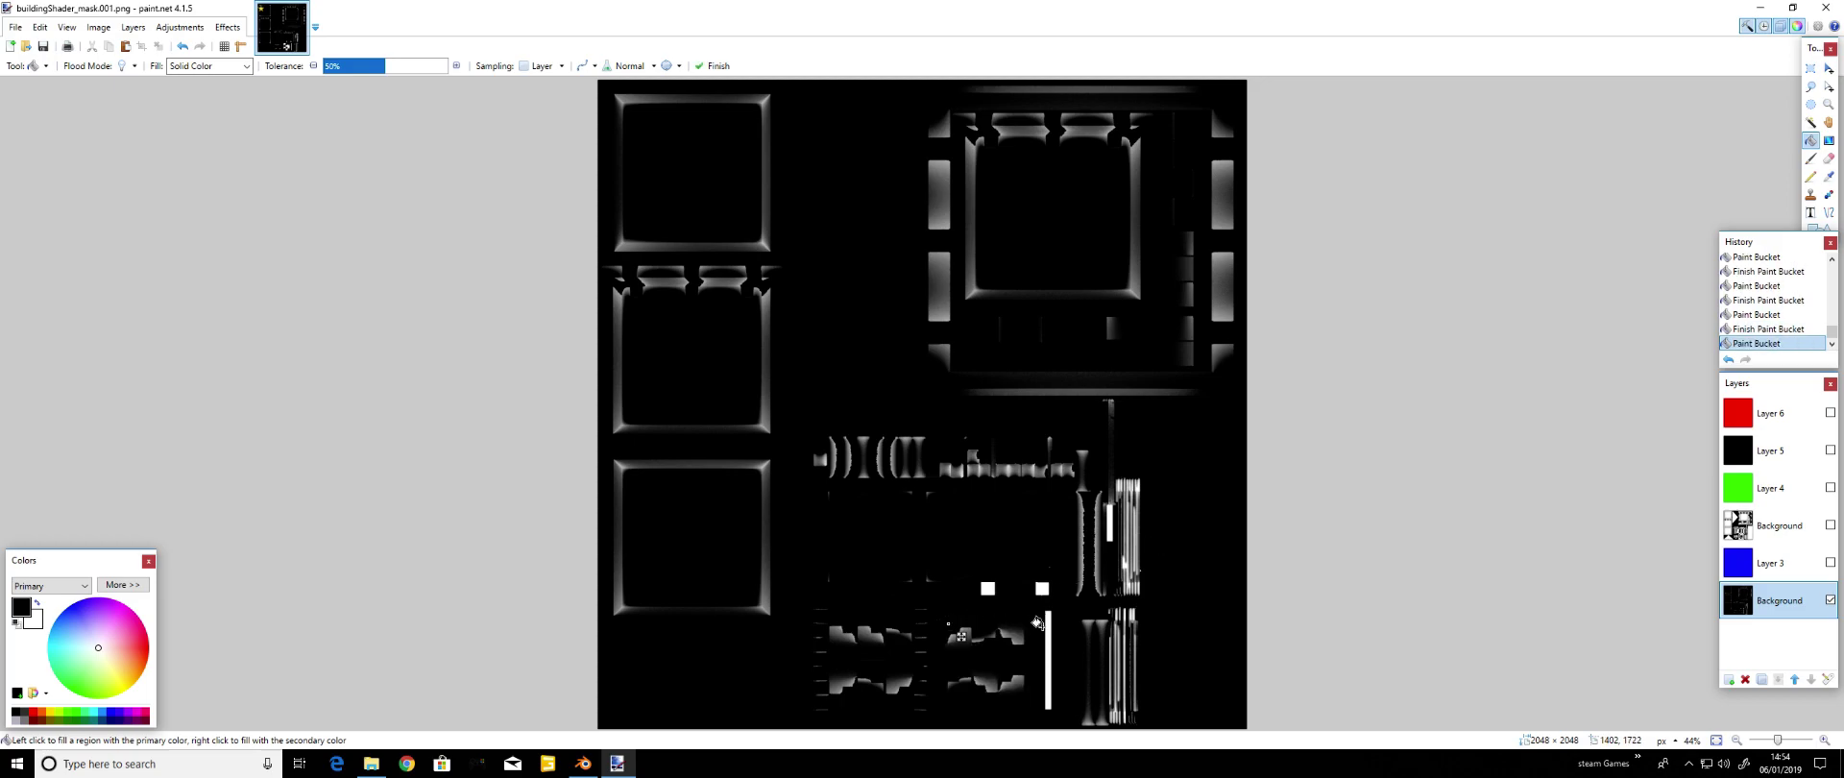
{"action": "left_click", "coordinate": [1047, 630]}
{"action": "left_click", "coordinate": [988, 588]}
{"action": "left_click", "coordinate": [1043, 588]}
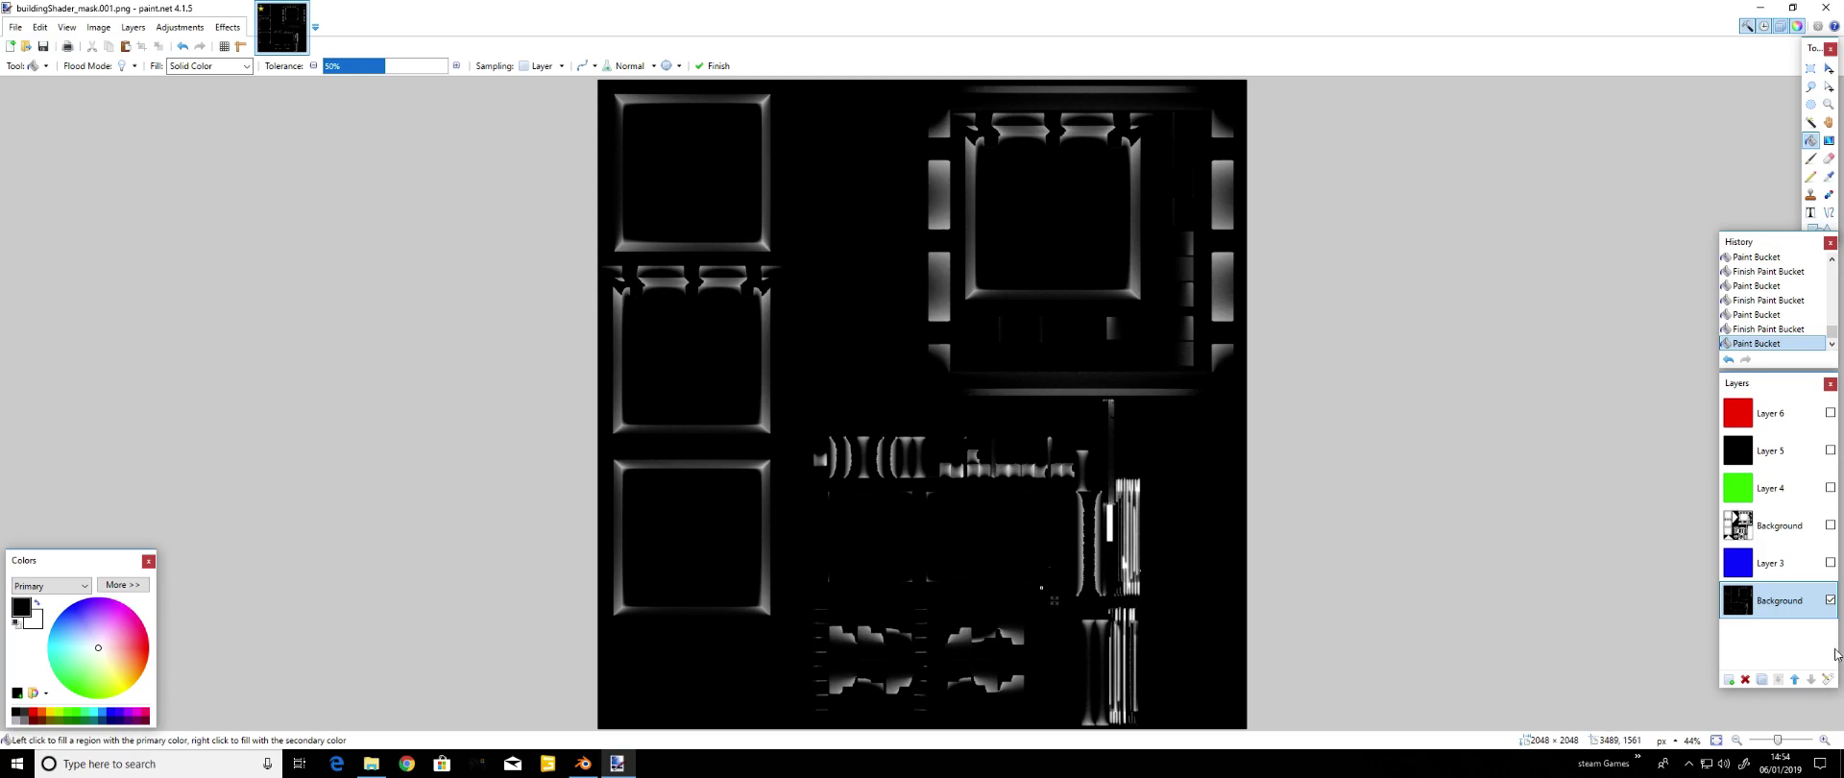
Show only Layer 5 and the upper Background layer, and lower Layer 5's opacity to about one third
{"action": "left_click", "coordinate": [1830, 601]}
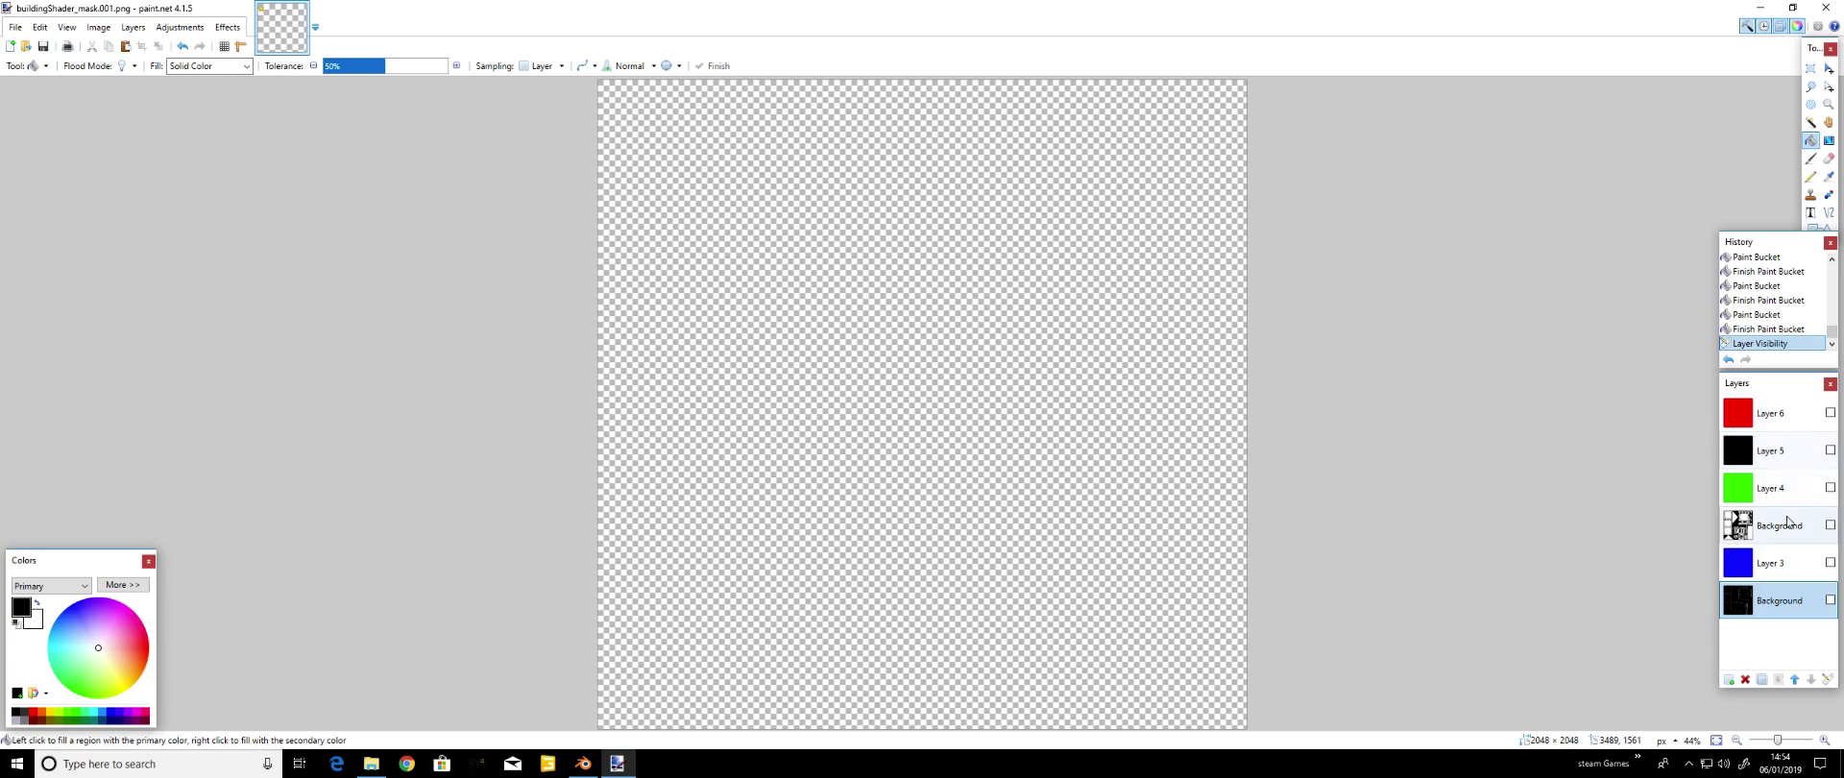
{"action": "left_click", "coordinate": [1786, 458]}
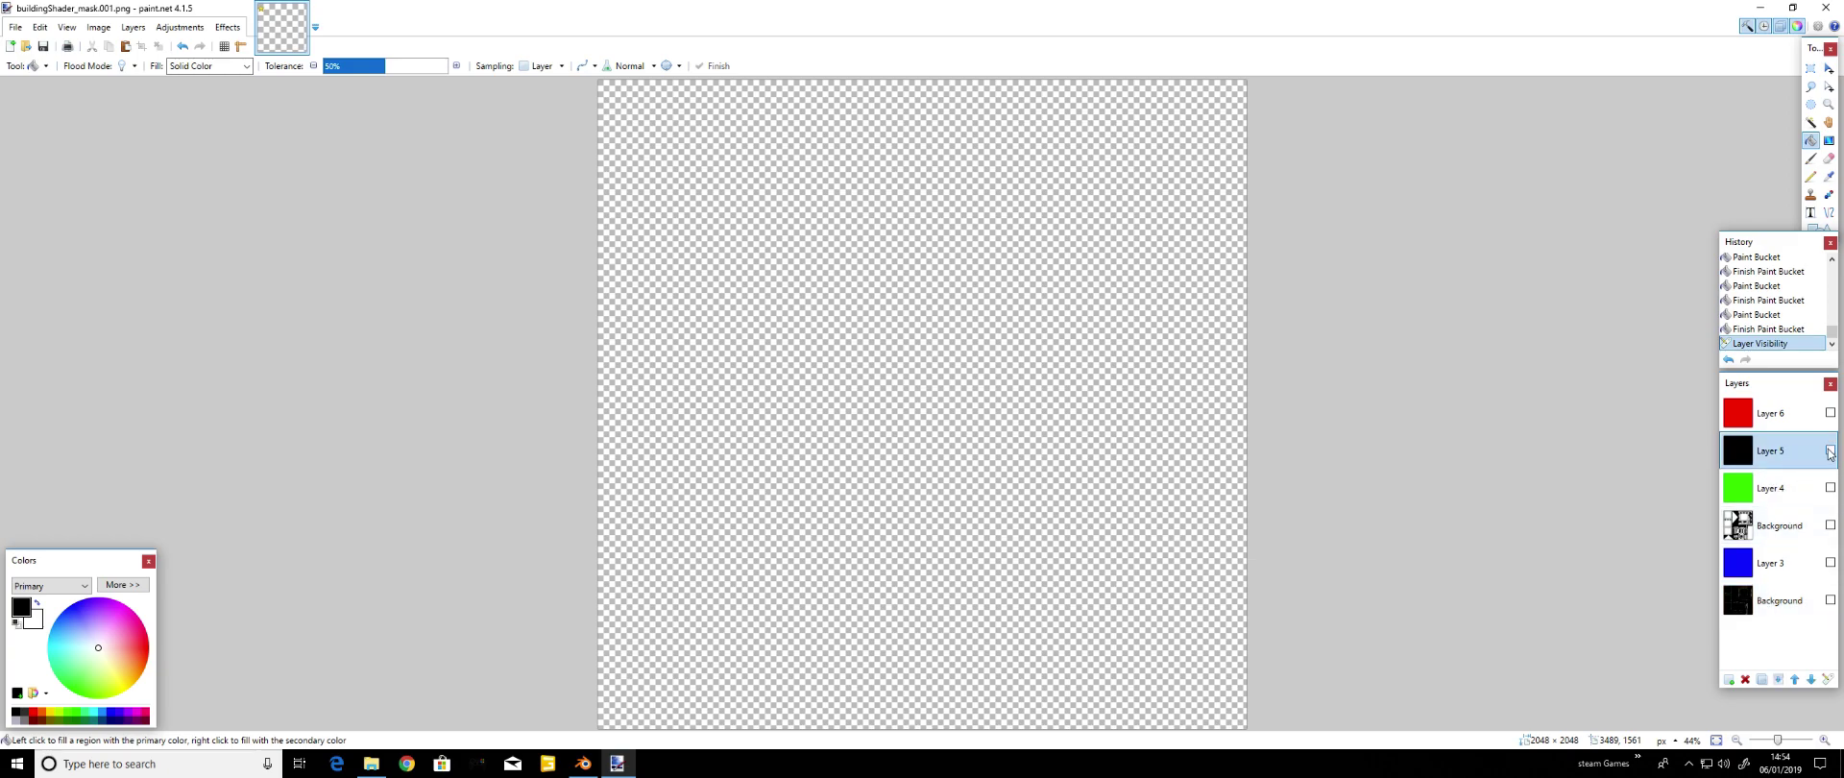
{"action": "left_click", "coordinate": [1830, 451]}
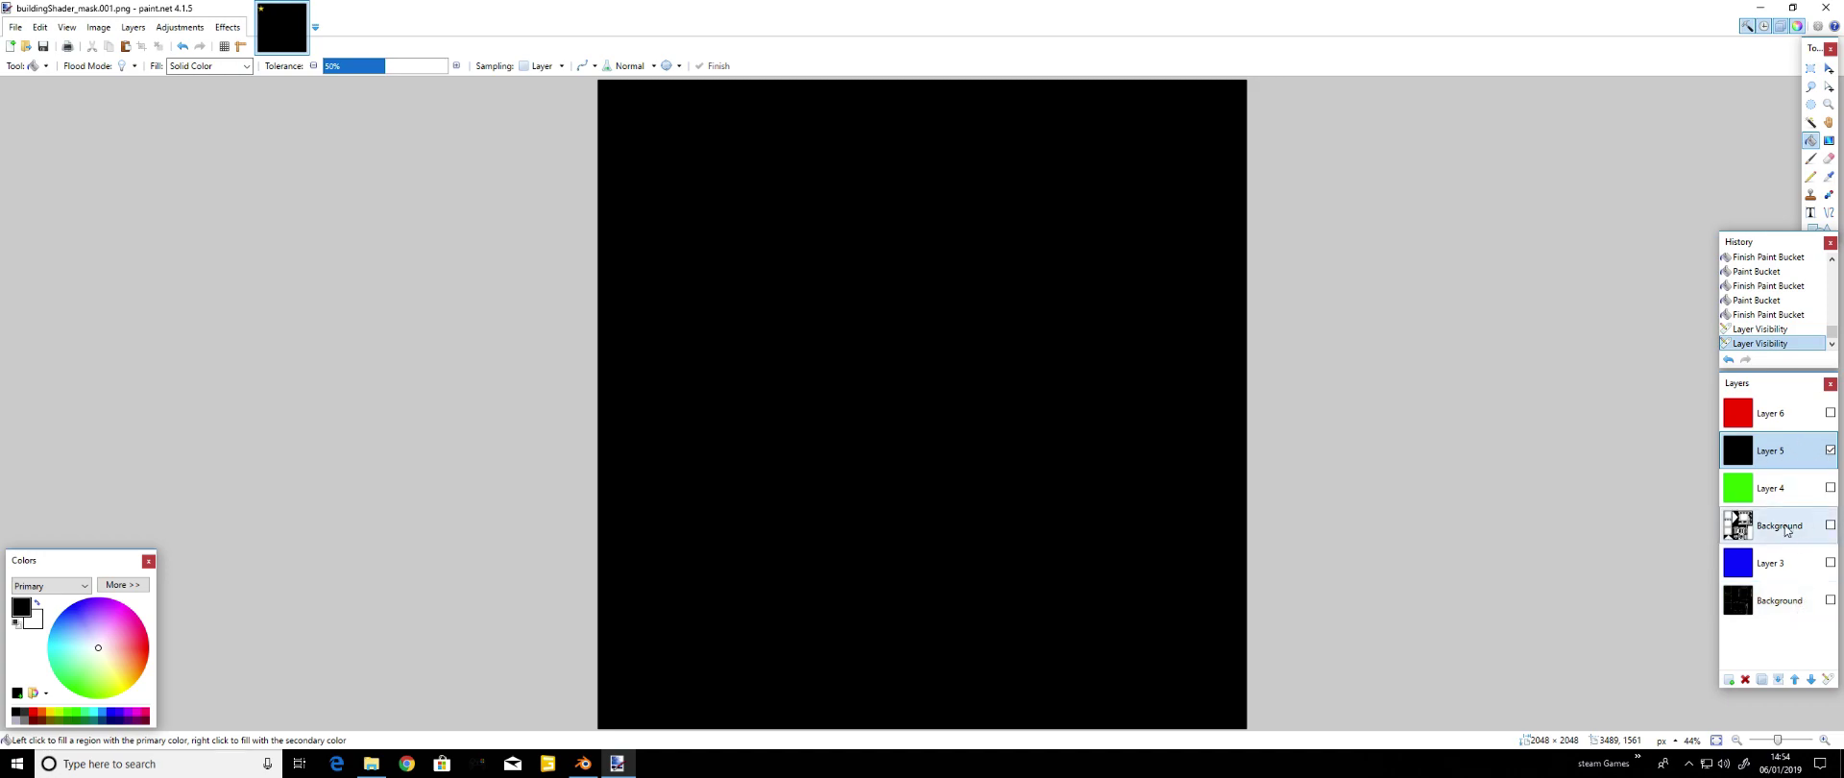
{"action": "left_click", "coordinate": [1782, 527]}
{"action": "left_click", "coordinate": [1830, 525]}
{"action": "double_click", "coordinate": [1784, 444]}
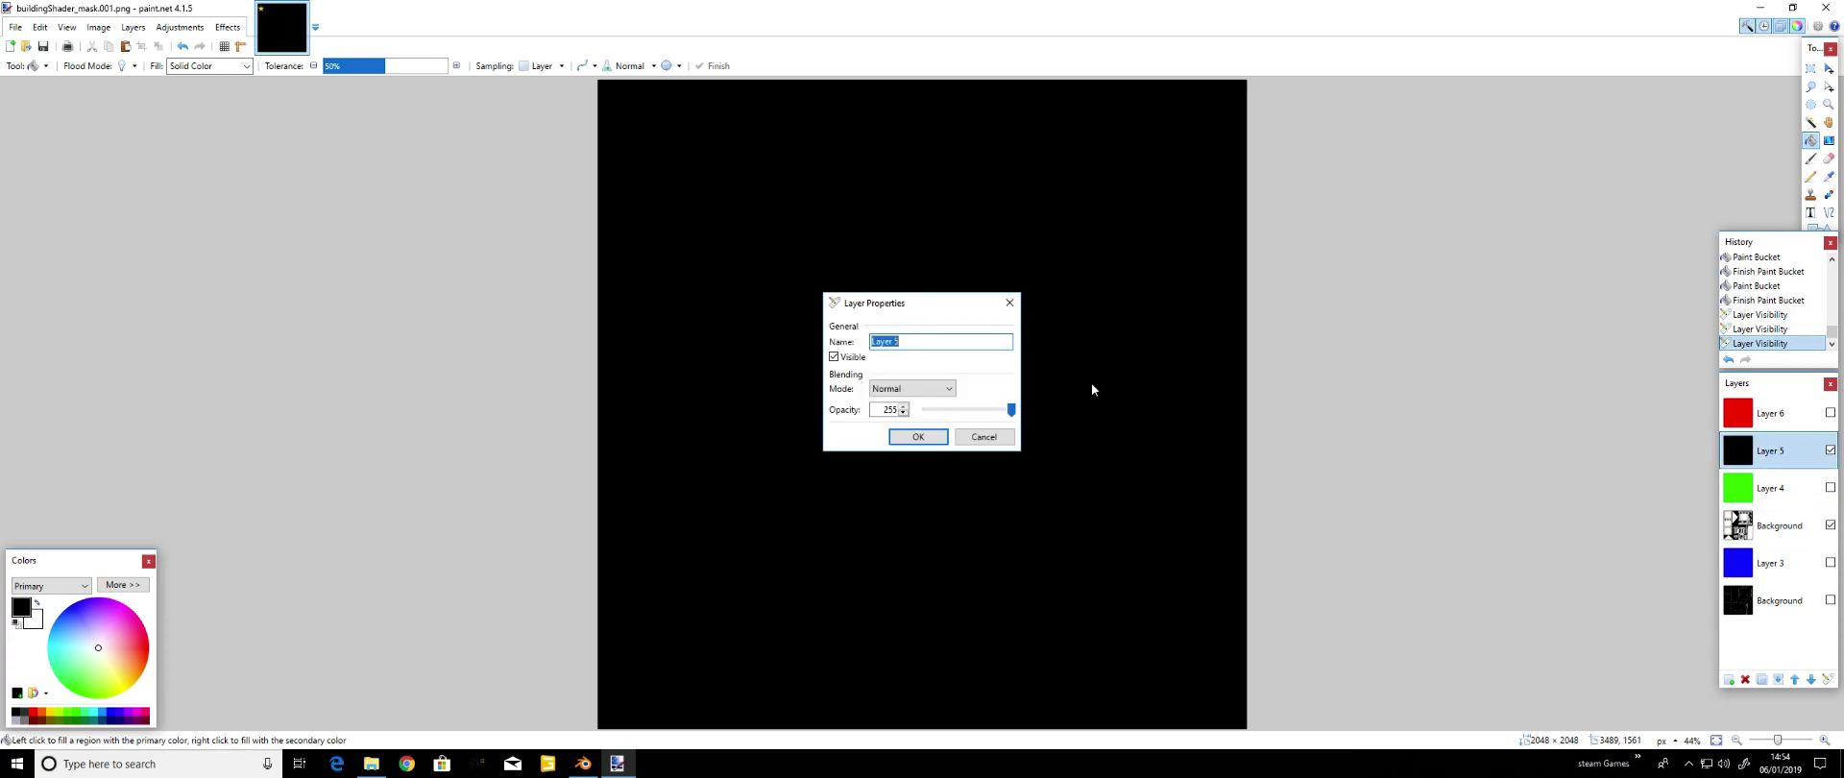
{"action": "left_click", "coordinate": [1011, 412]}
{"action": "left_click_drag", "start_coordinate": [1012, 412], "coordinate": [954, 412]}
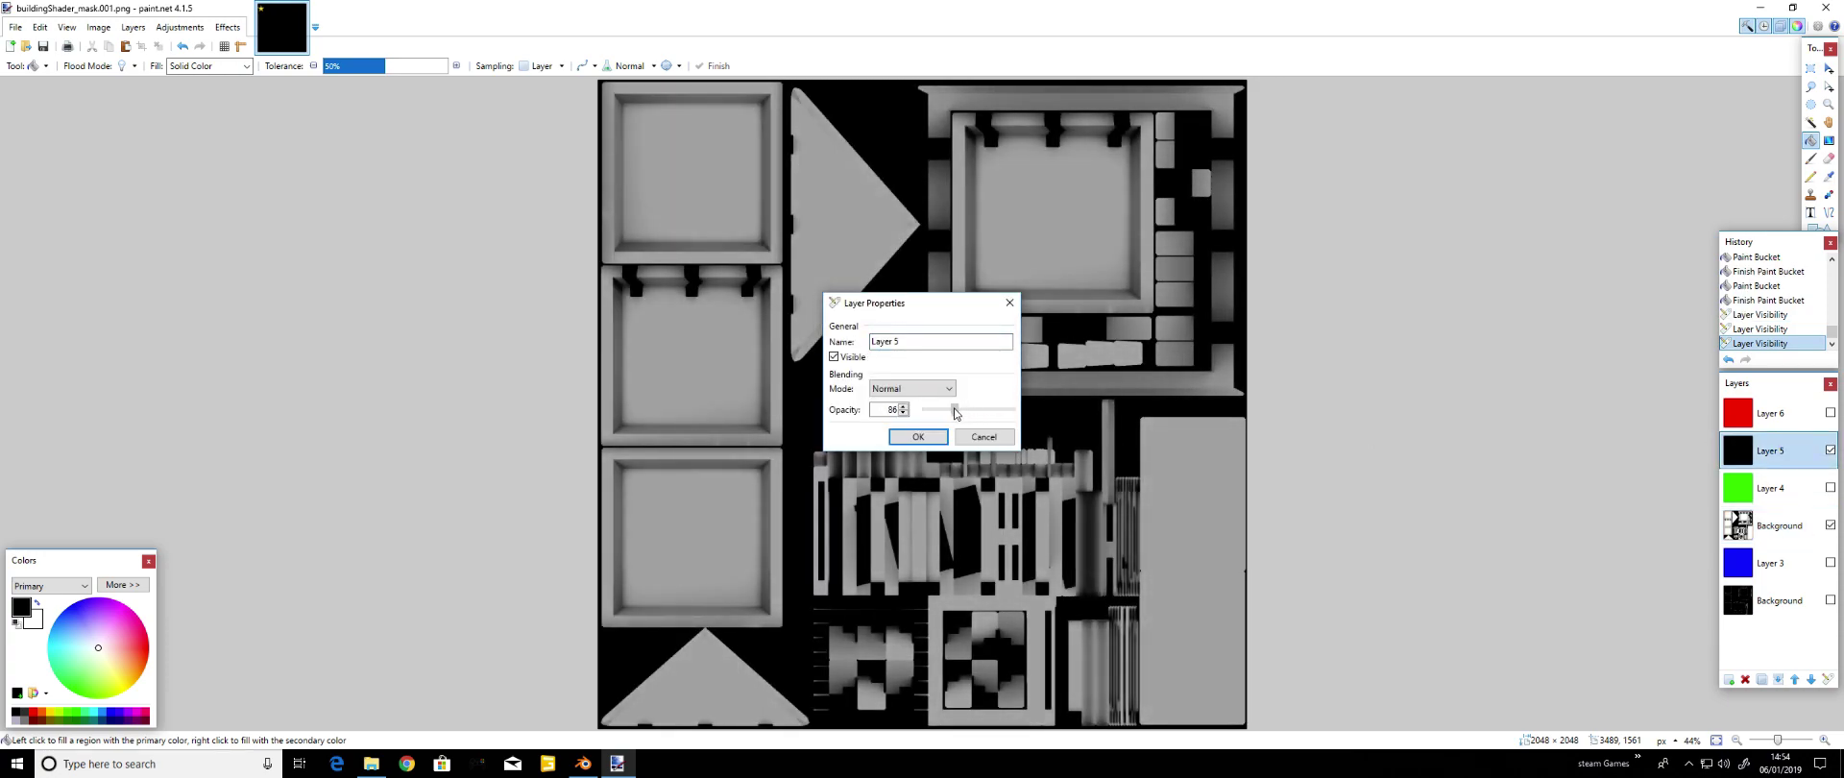
{"action": "left_click", "coordinate": [918, 437]}
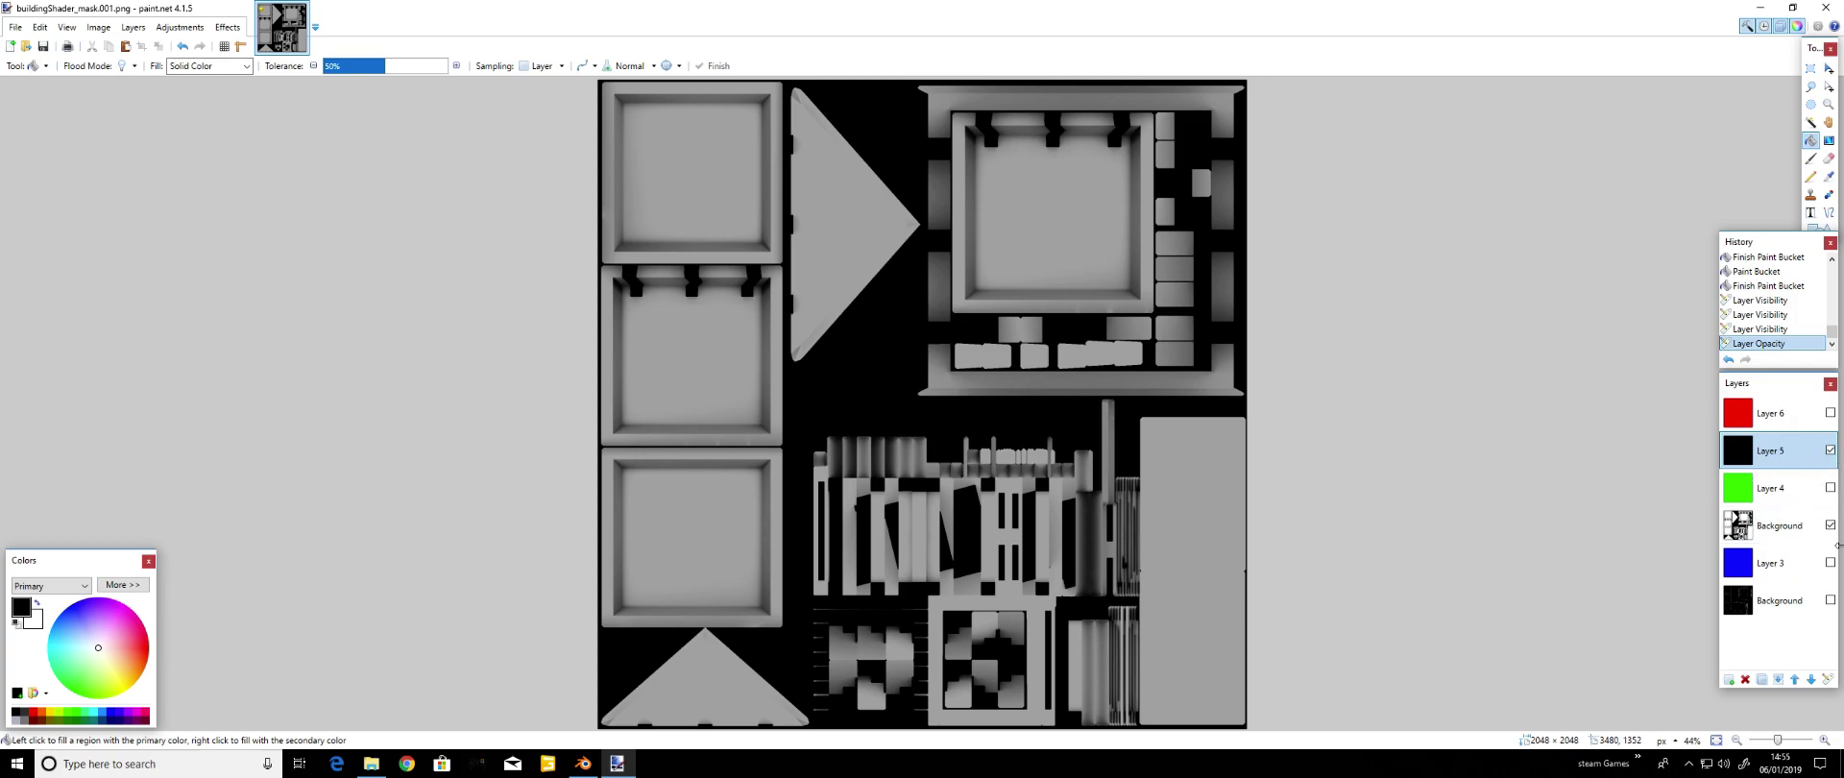
{"action": "left_click", "coordinate": [1830, 525]}
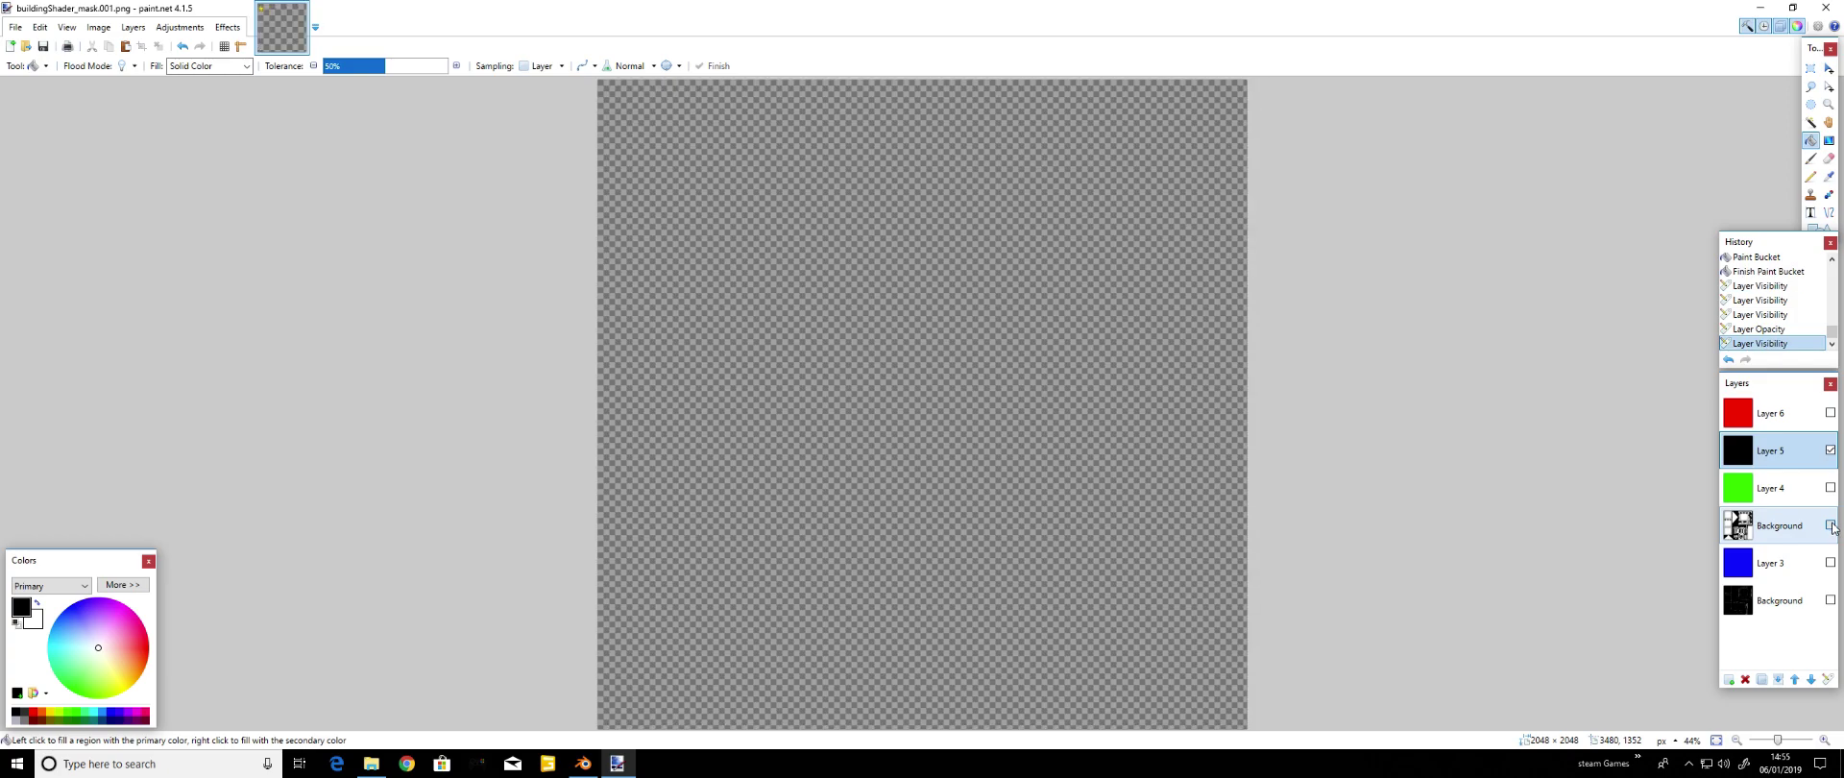
{"action": "left_click", "coordinate": [1830, 525]}
{"action": "double_click", "coordinate": [1770, 450]}
{"action": "left_click", "coordinate": [1009, 304]}
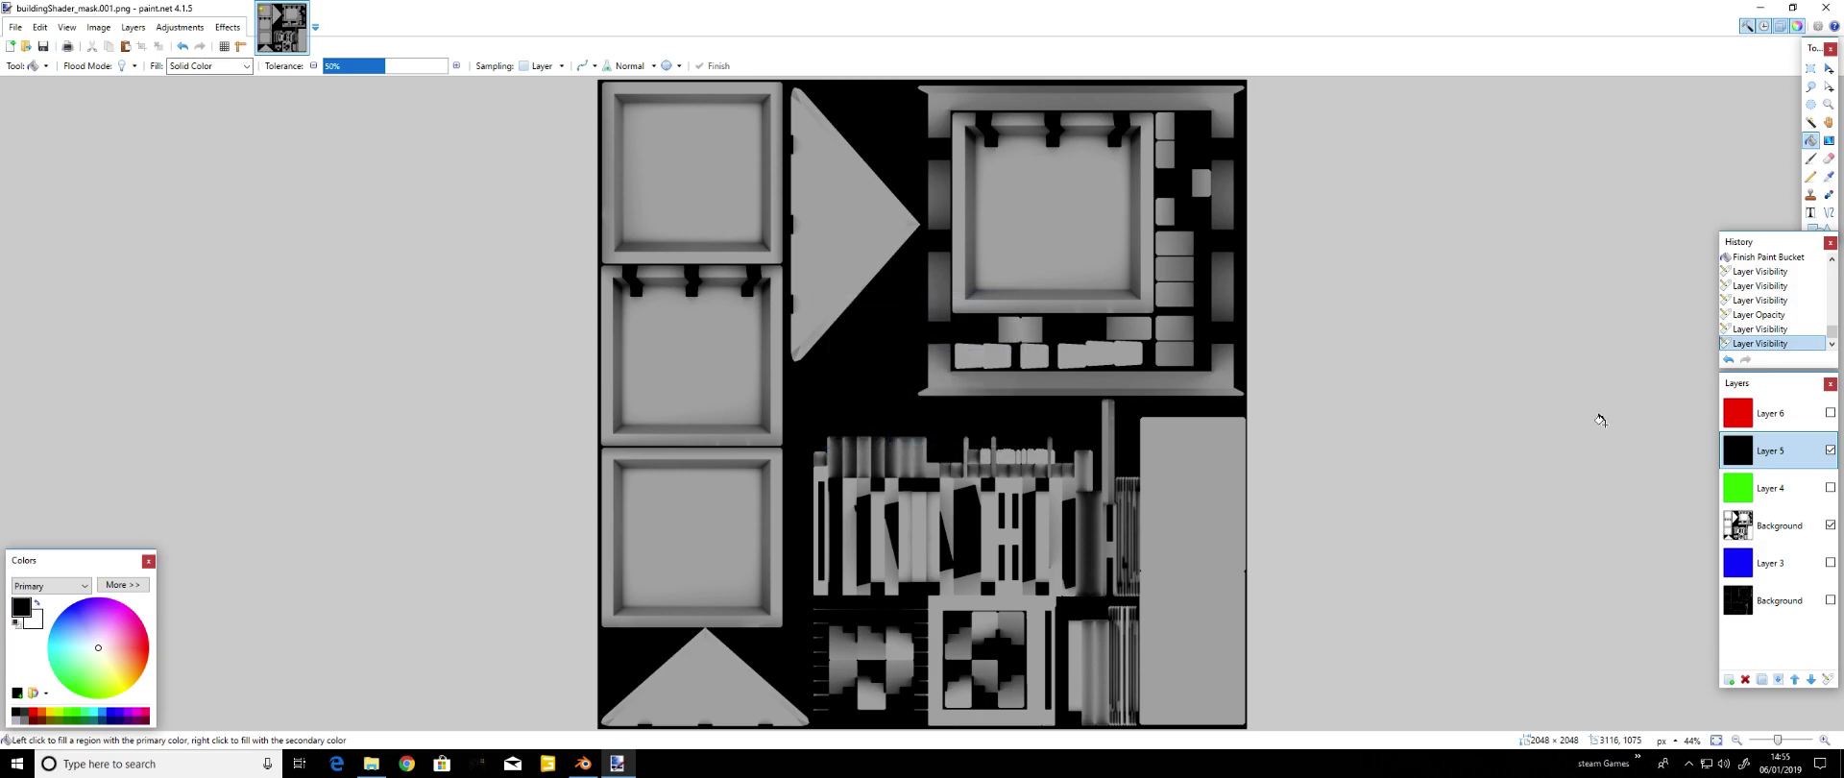
Choose the Paintbrush tool and set its brush width to 9
{"action": "left_click", "coordinate": [1812, 178]}
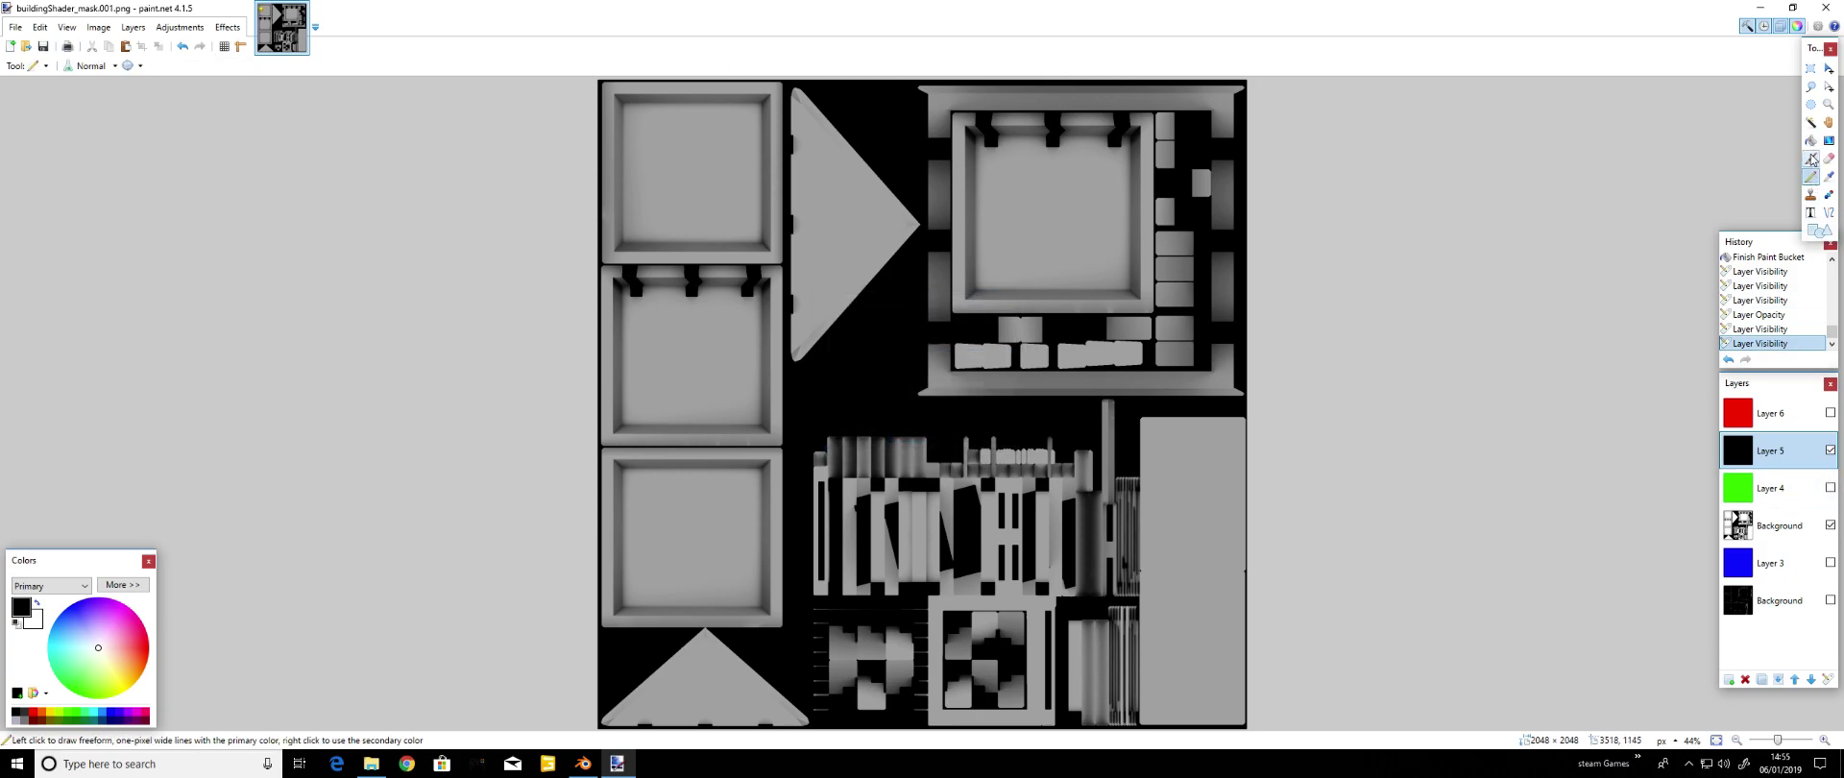
{"action": "left_click", "coordinate": [1810, 158]}
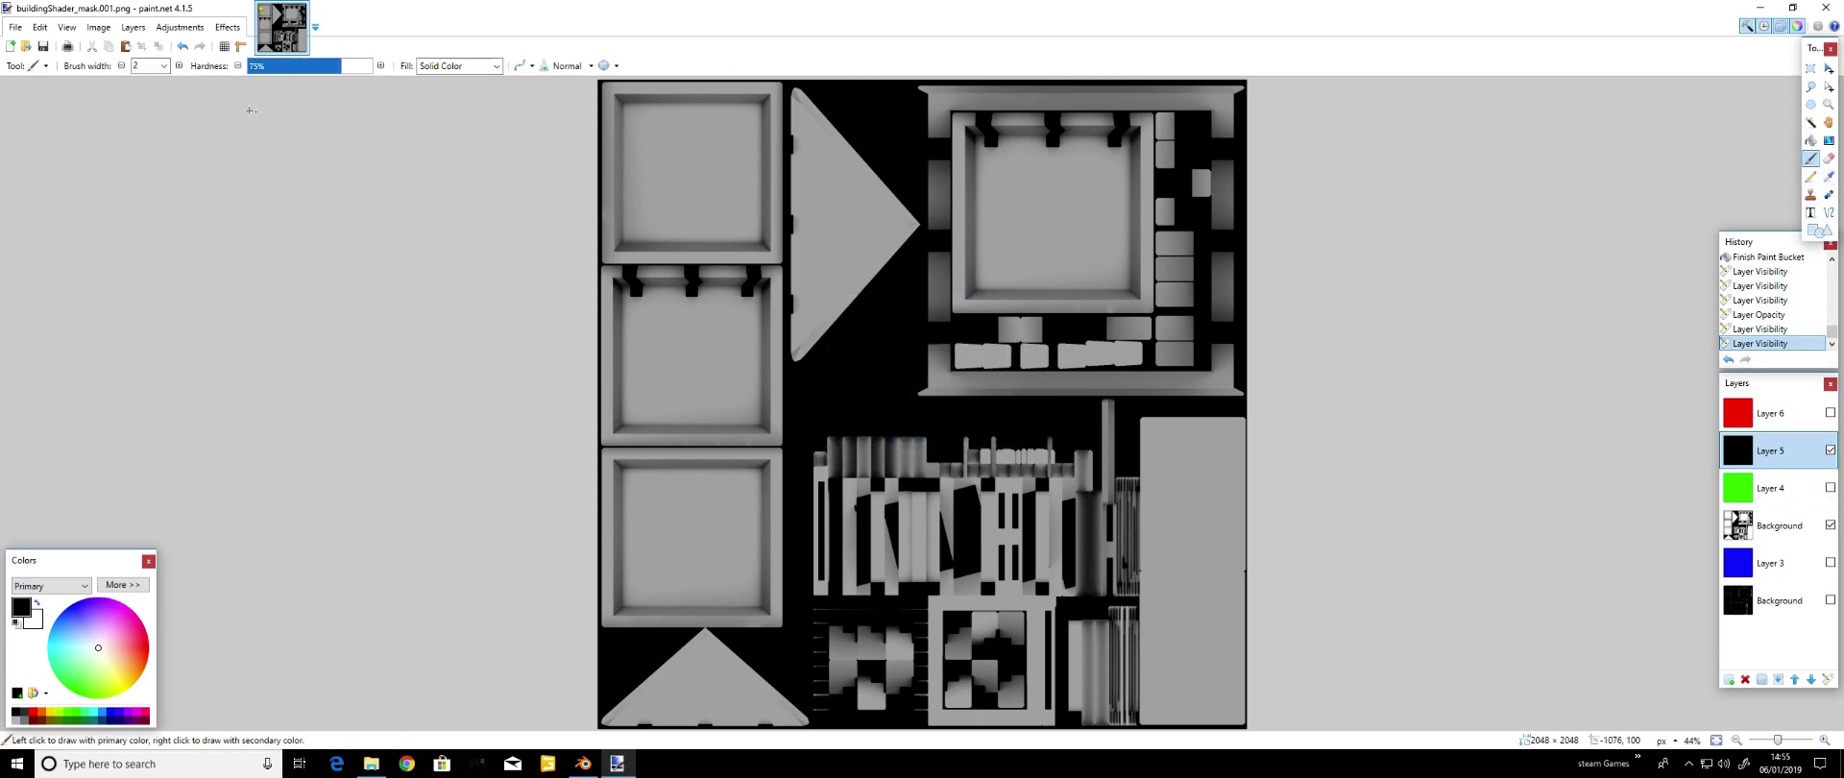
{"action": "left_click", "coordinate": [164, 66]}
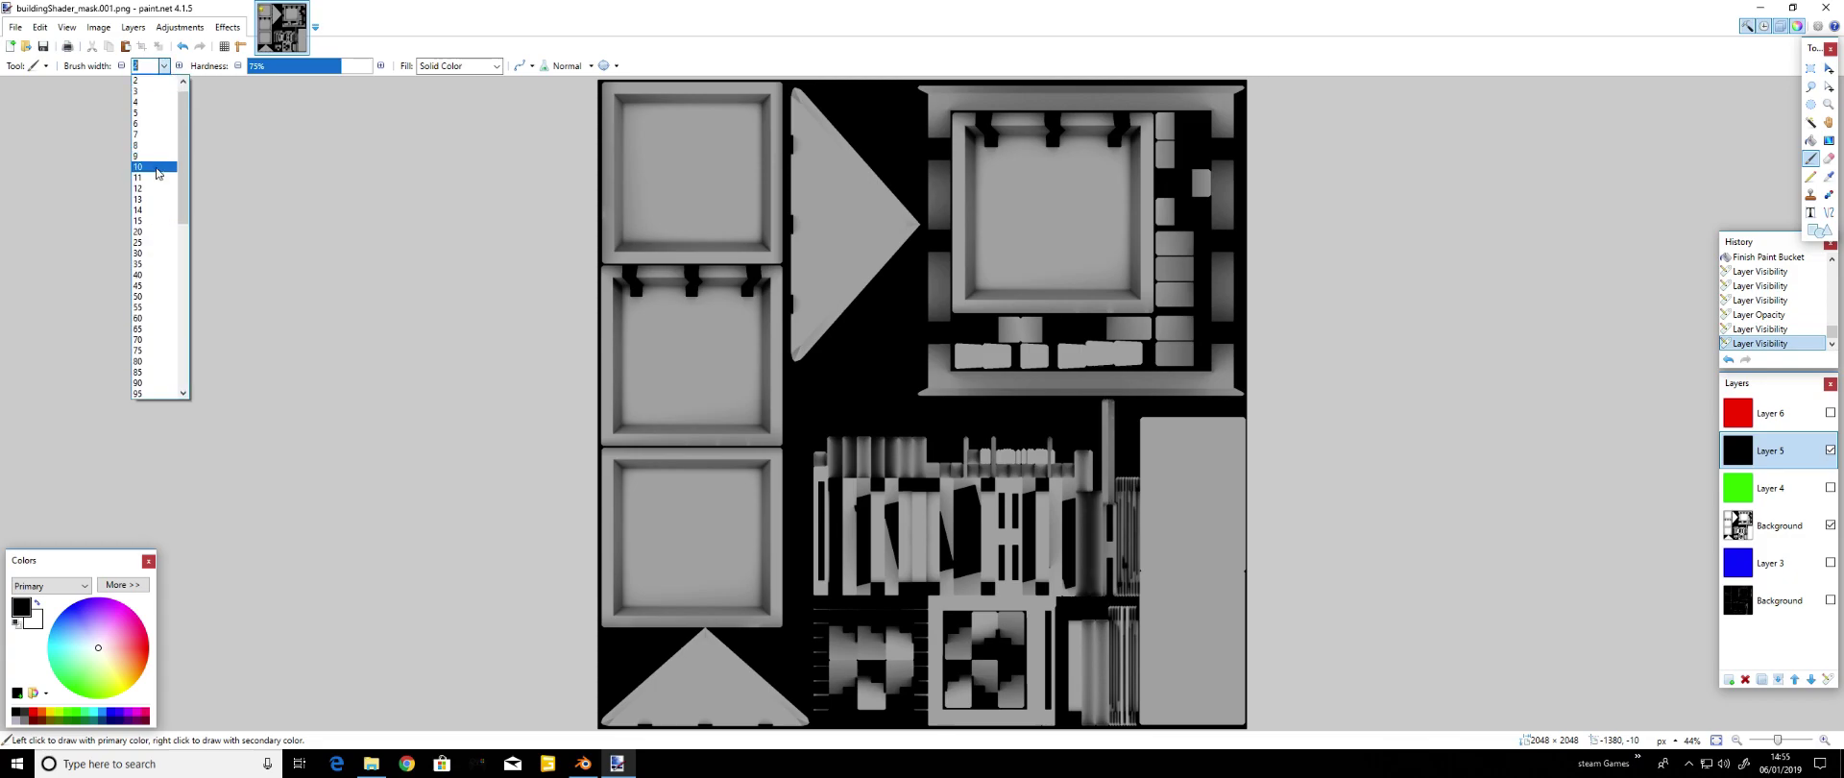
{"action": "left_click", "coordinate": [149, 209]}
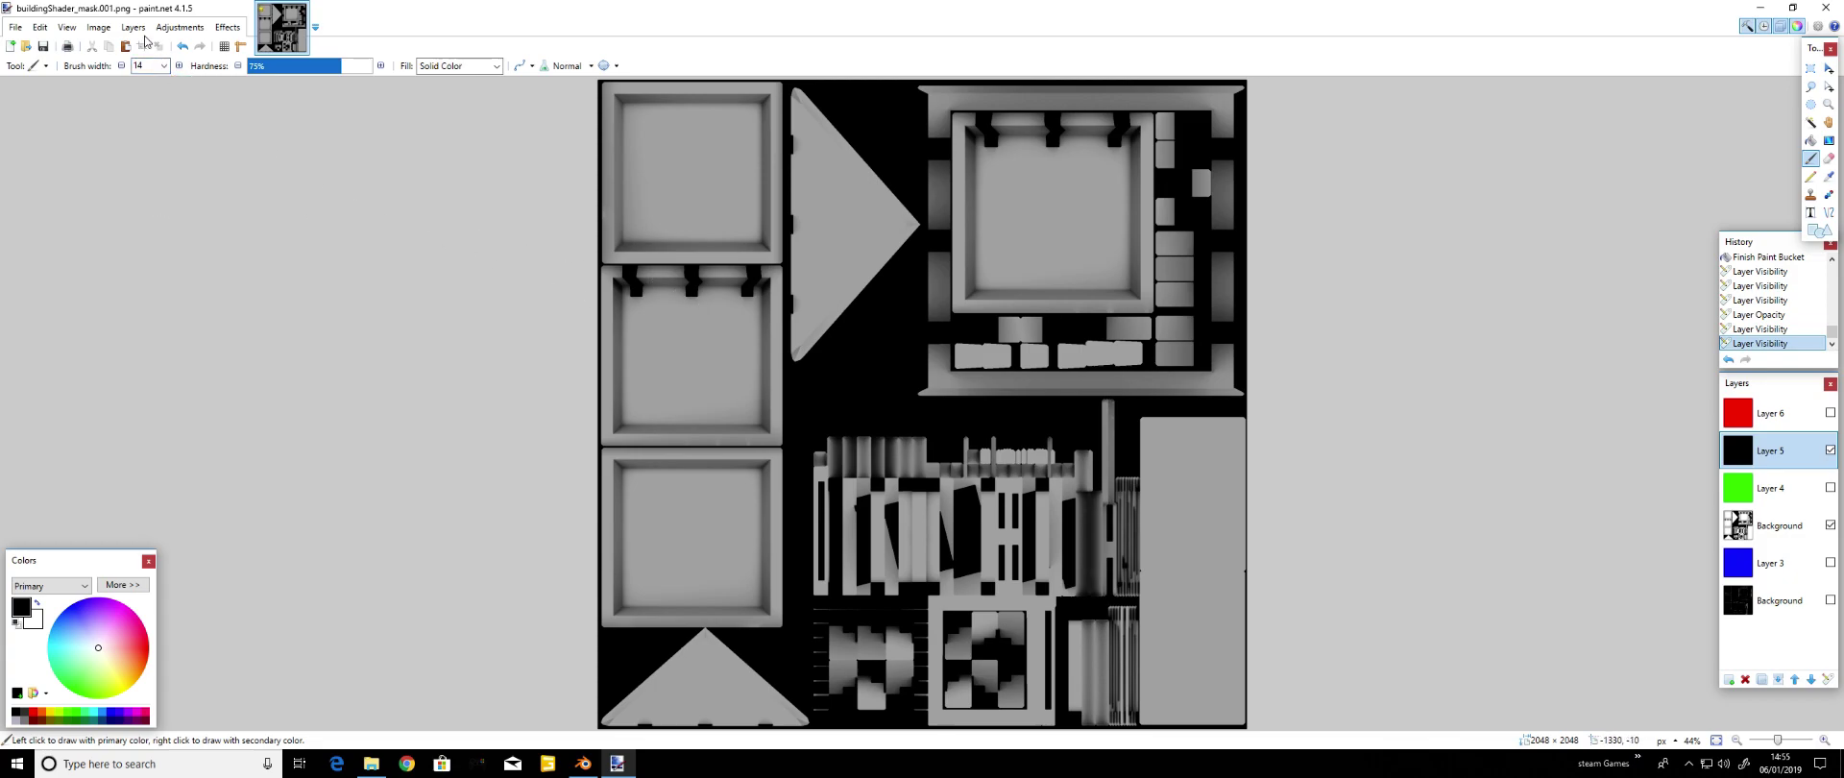
{"action": "left_click", "coordinate": [163, 66]}
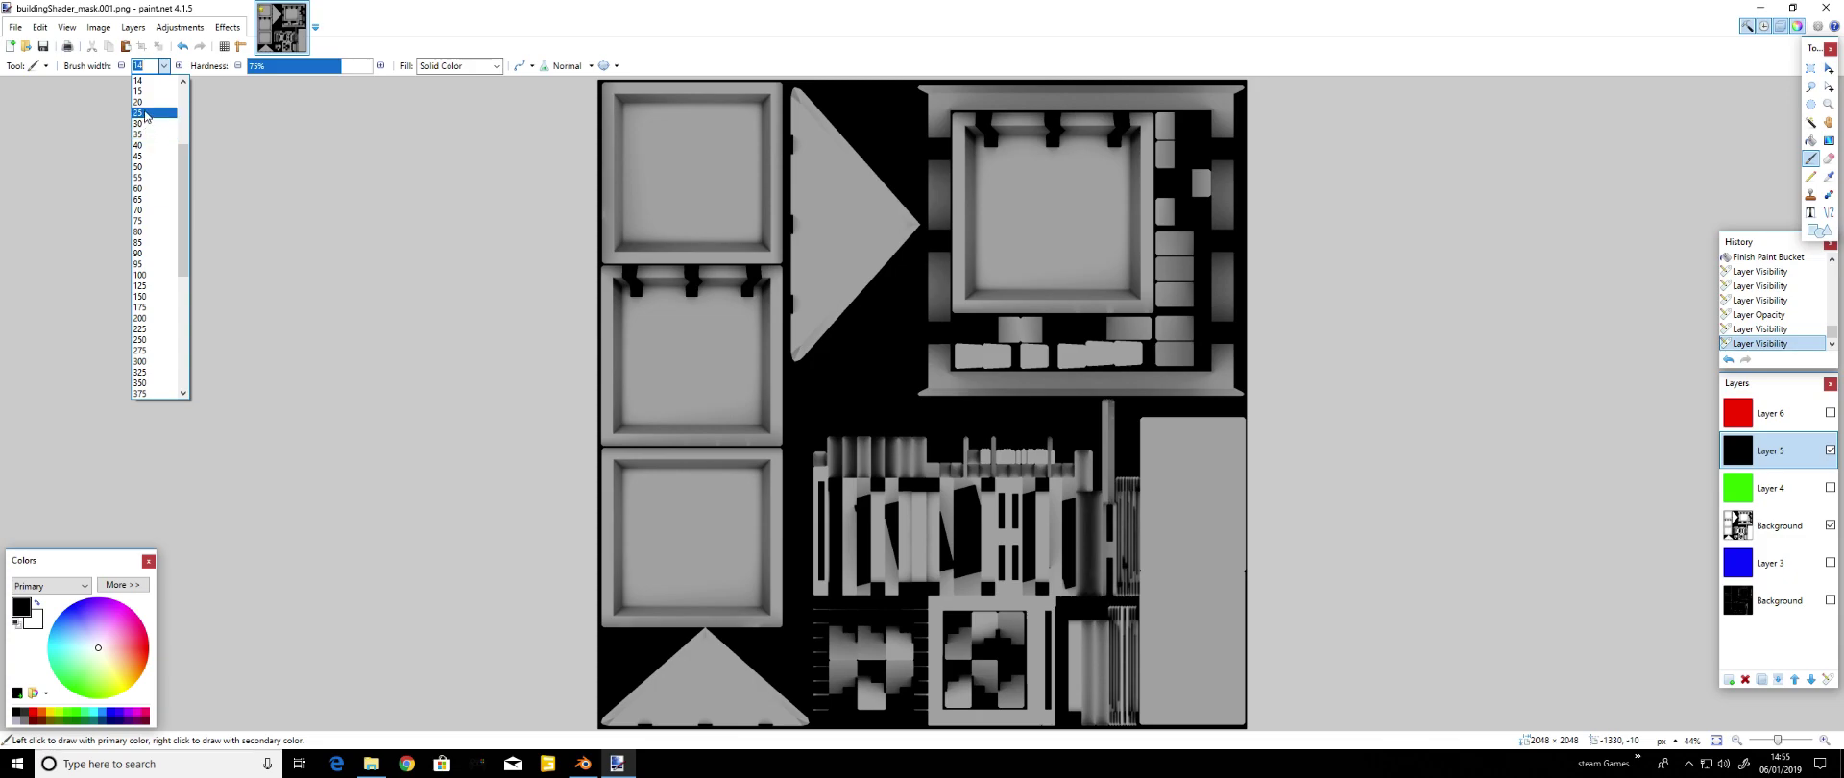
{"action": "scroll", "coordinate": [149, 123], "scroll_direction": "up", "scroll_amount": 2}
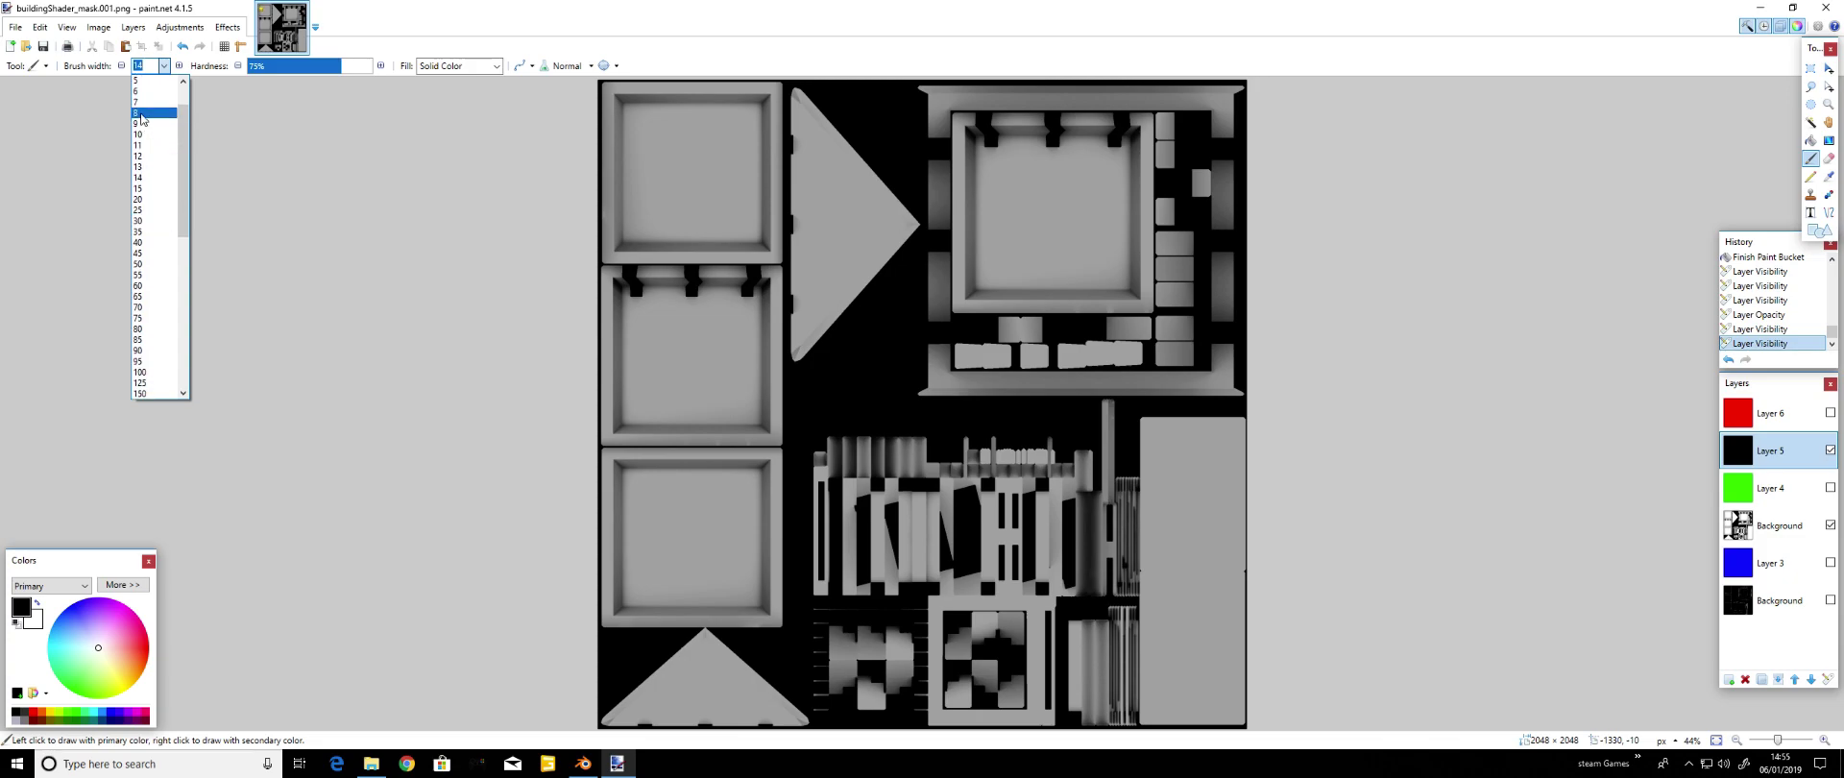
{"action": "left_click", "coordinate": [140, 123]}
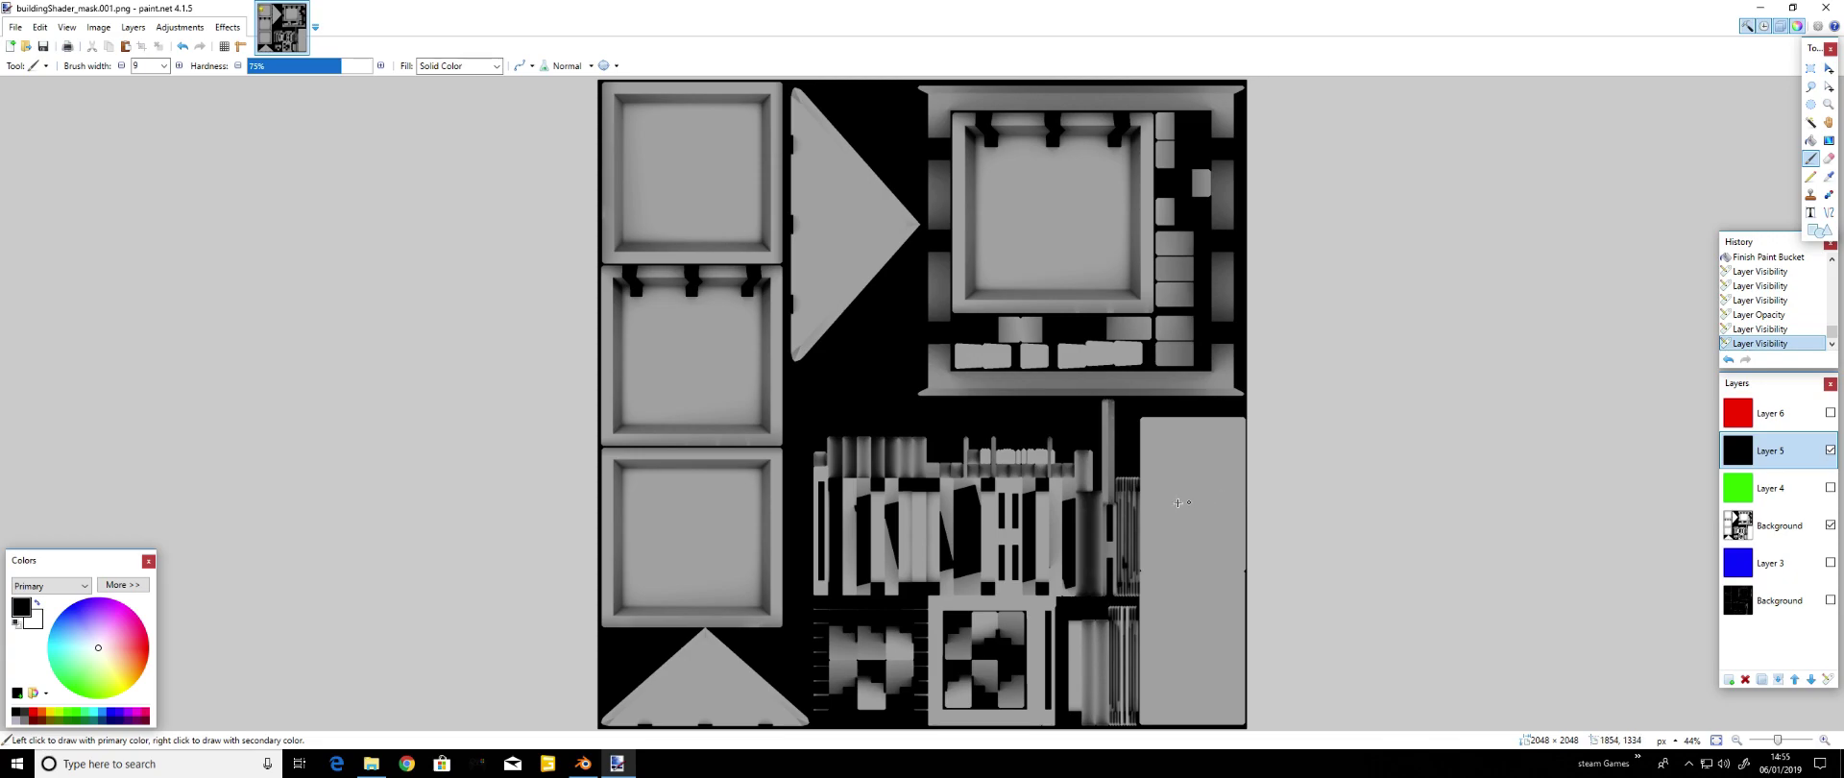
With white as the primary color, handwrite "Bubble" on Layer 5 over the middle wall square and "Roof" twice along the tall roof rectangle, in opposite directions
{"action": "key", "text": "ctrl+z"}
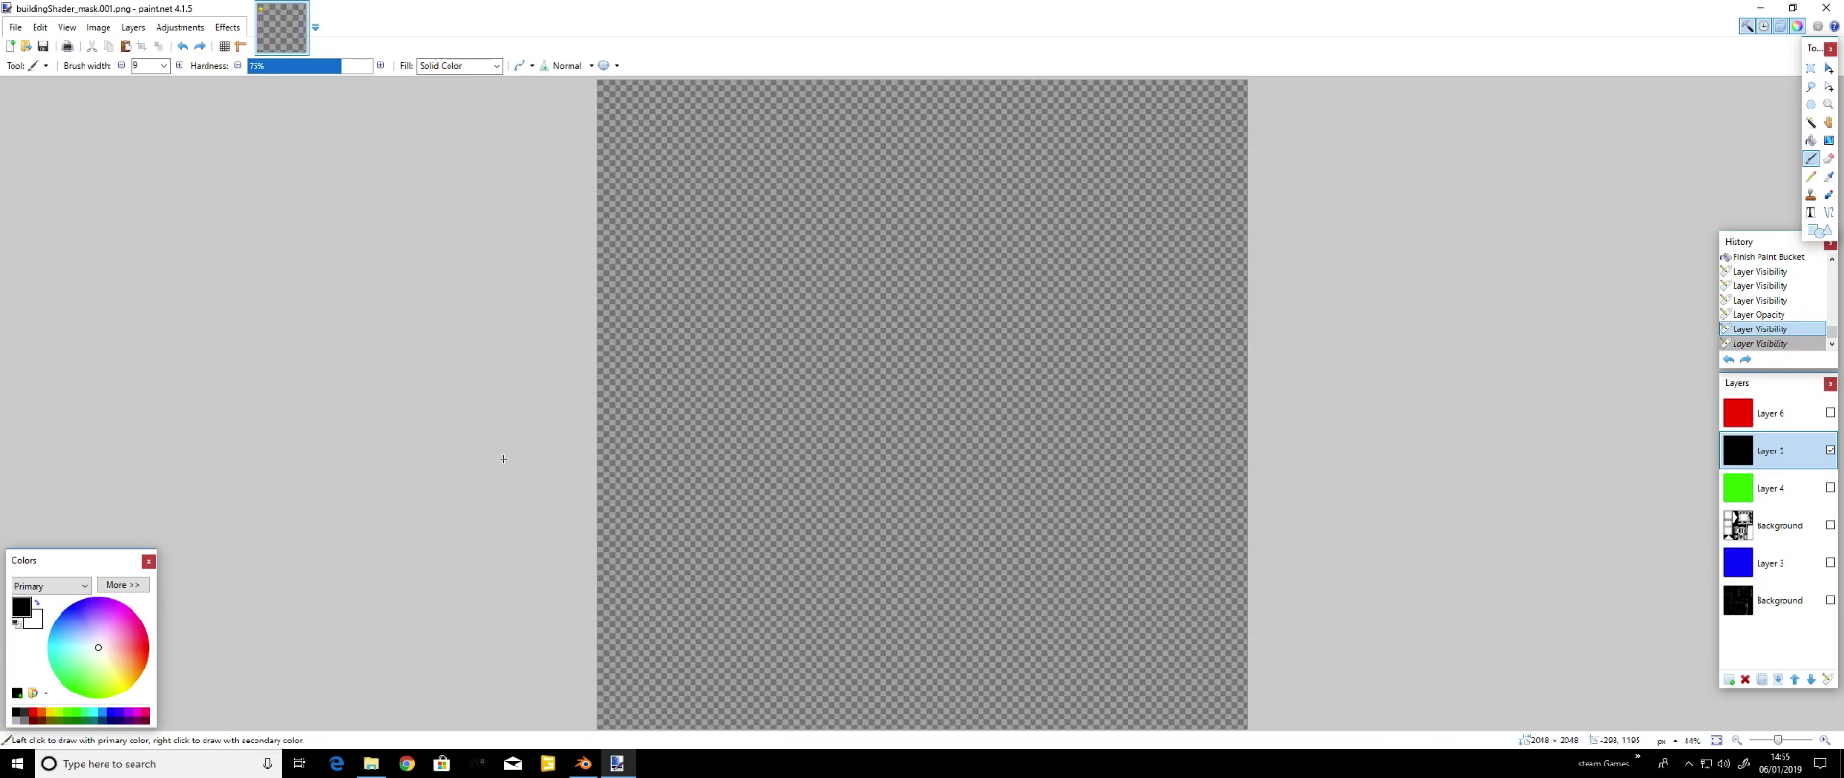
{"action": "left_click", "coordinate": [1830, 526]}
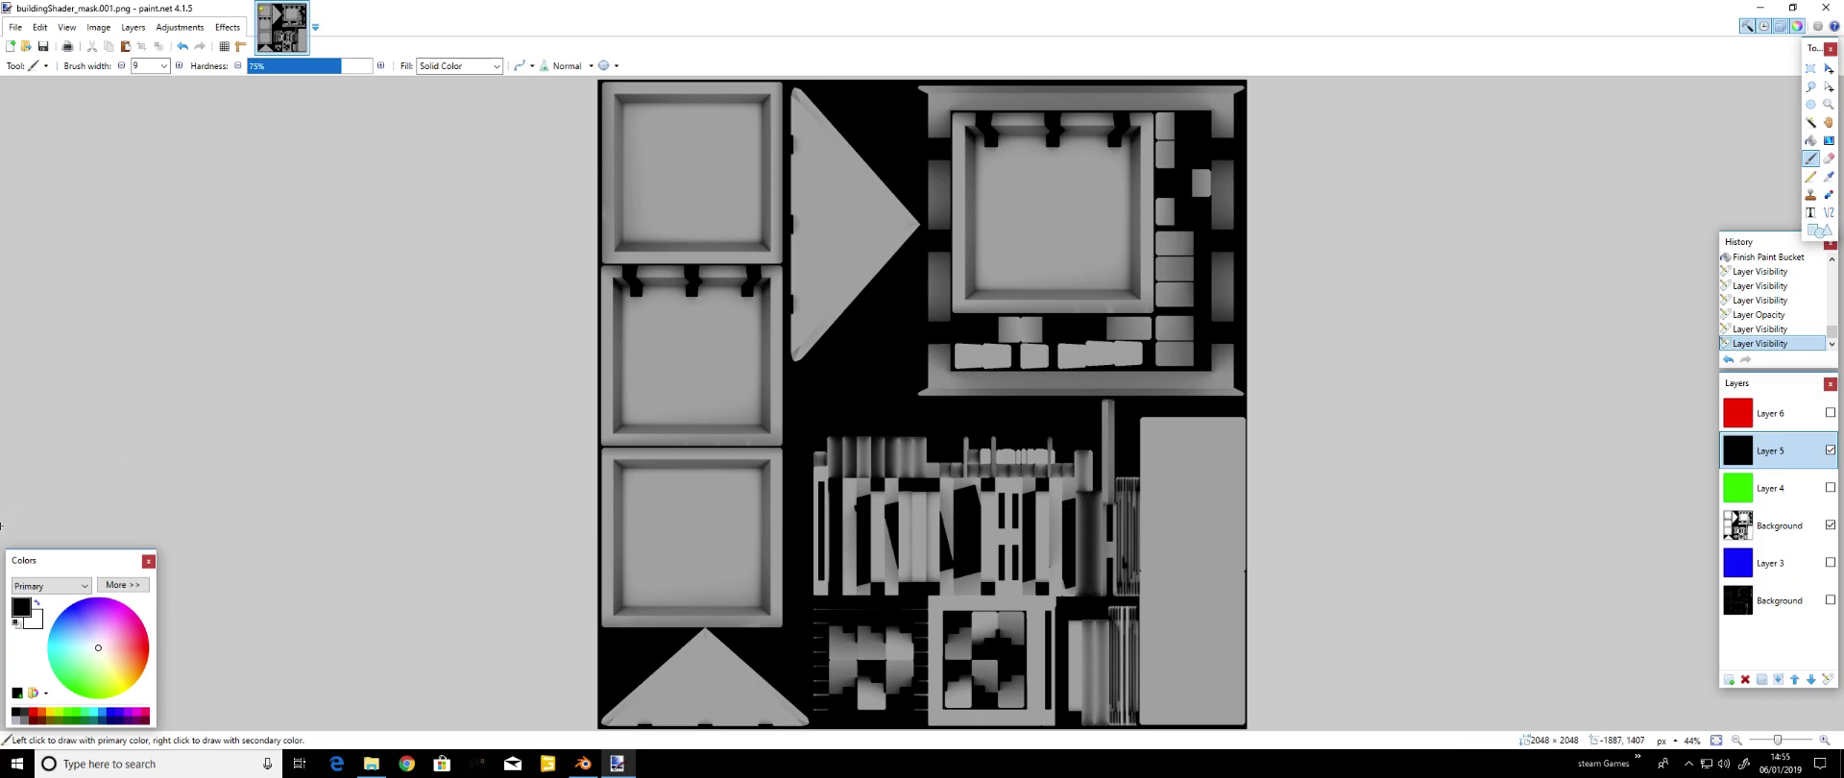
{"action": "left_click", "coordinate": [36, 601]}
{"action": "mouse_move", "coordinate": [630, 362]}
{"action": "left_mouse_down"}
{"action": "mouse_move", "coordinate": [676, 340]}
{"action": "mouse_move", "coordinate": [747, 359]}
{"action": "left_mouse_up"}
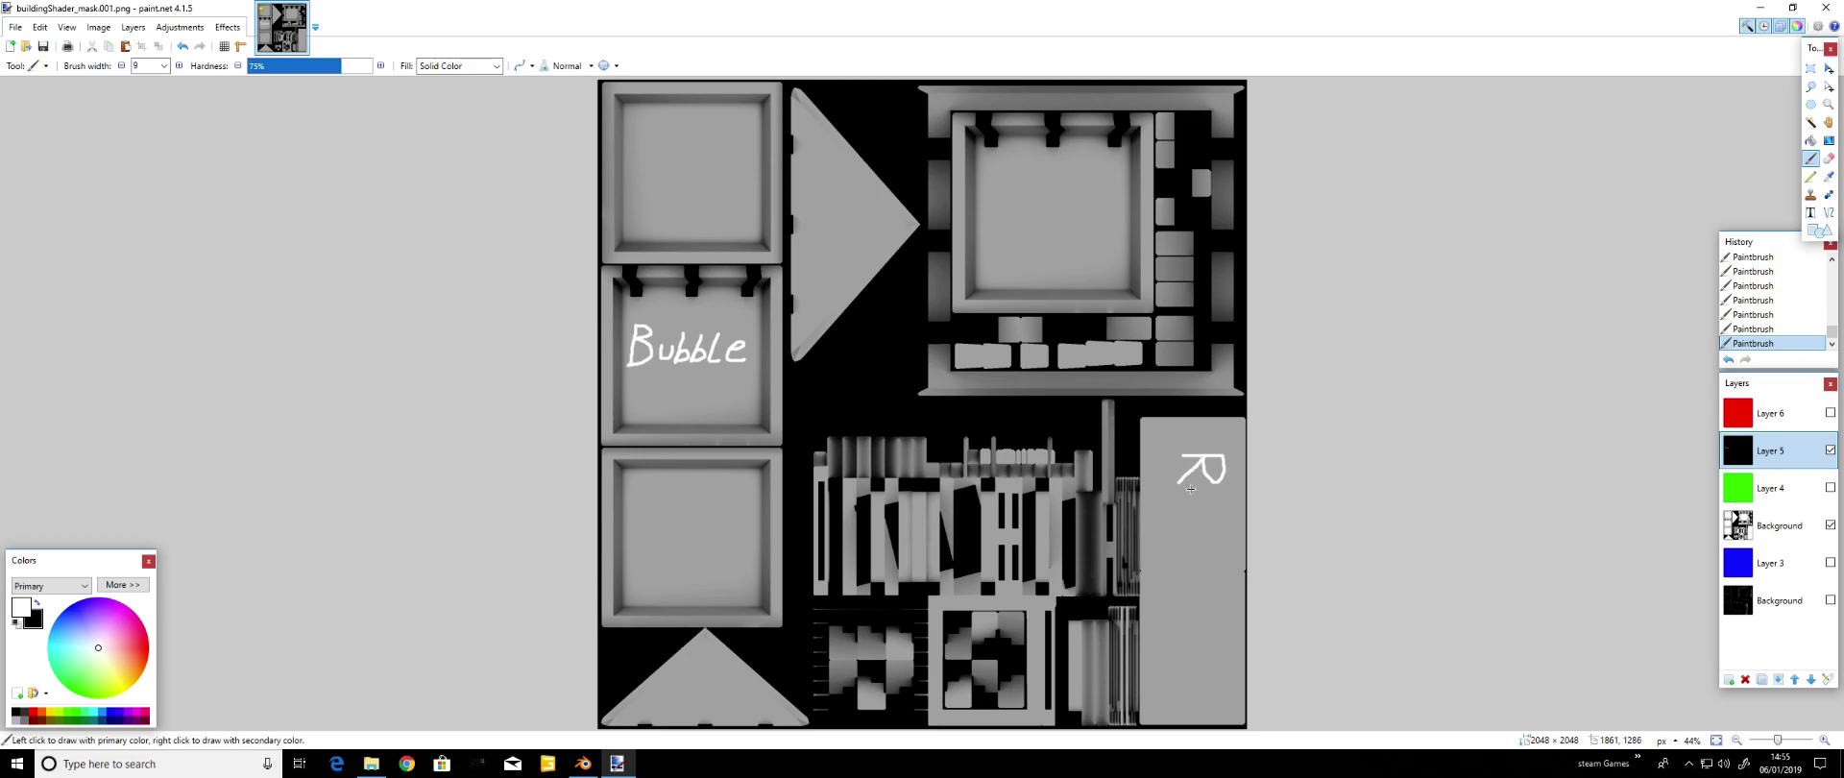
{"action": "left_click_drag", "start_coordinate": [1204, 518], "coordinate": [1197, 542]}
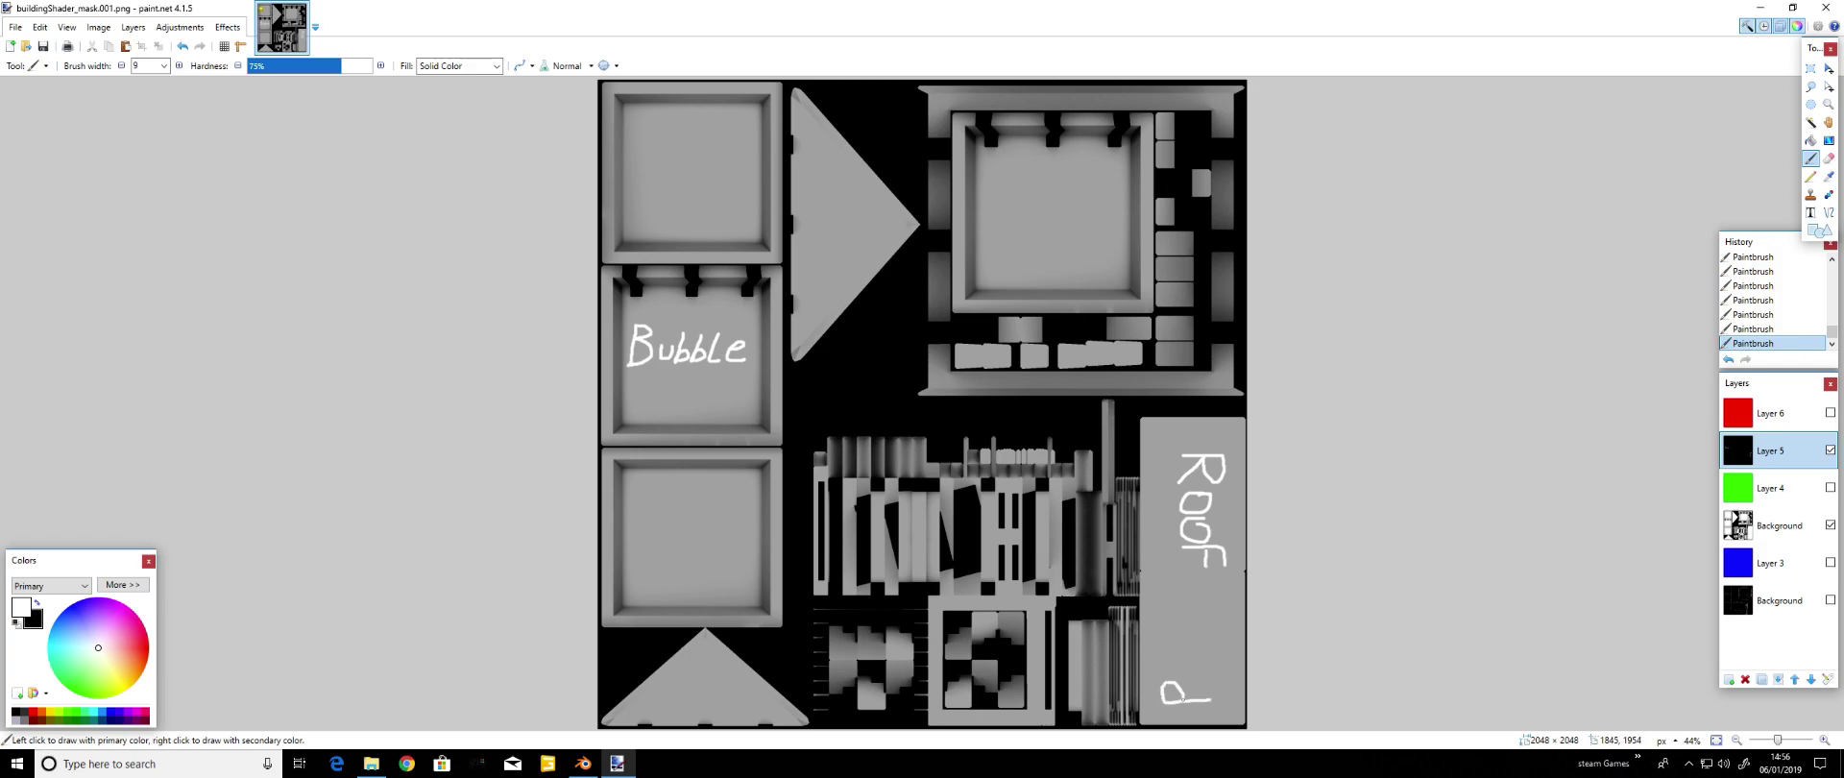
{"action": "left_click_drag", "start_coordinate": [1181, 662], "coordinate": [1190, 631]}
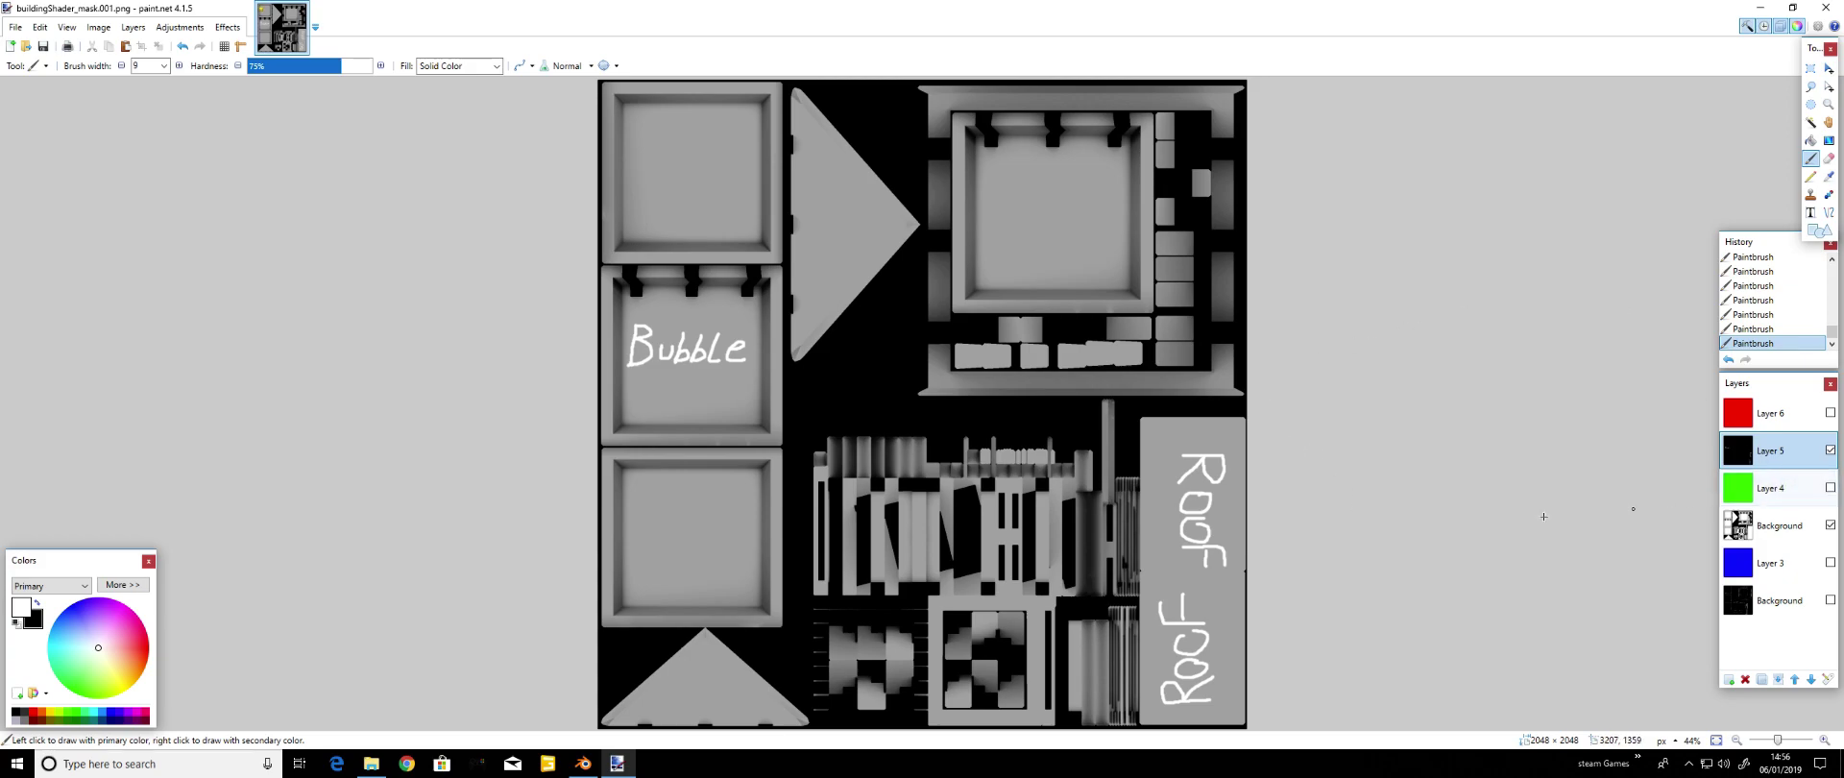
Restore Layer 5 to full opacity, and hide both it and the upper Background layer
{"action": "double_click", "coordinate": [1779, 455]}
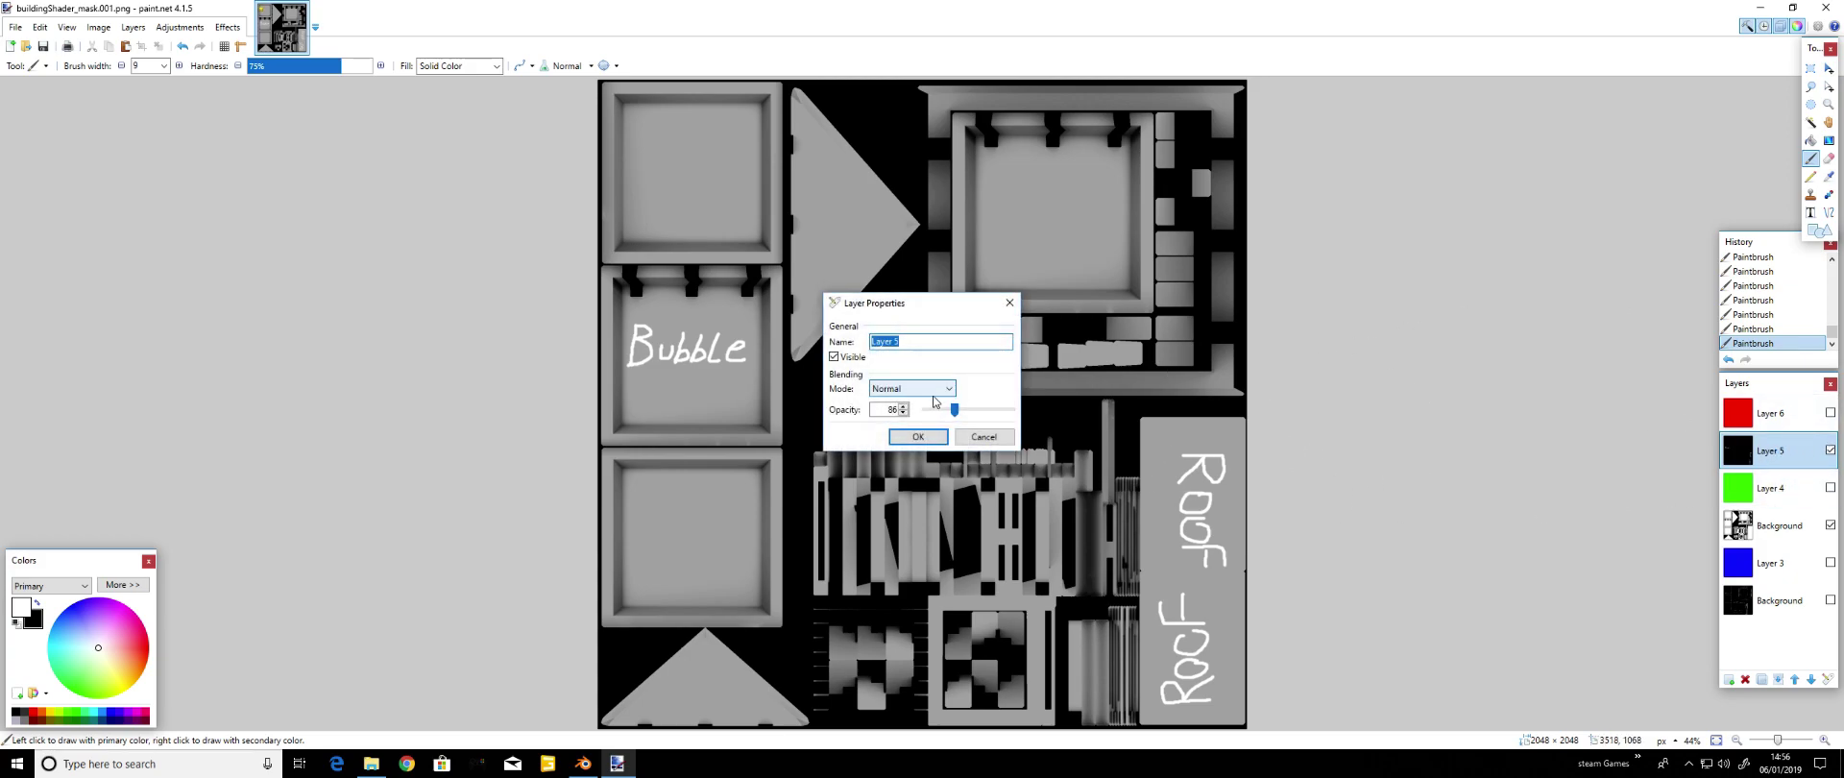
{"action": "left_click_drag", "start_coordinate": [954, 409], "coordinate": [1016, 413]}
{"action": "left_click", "coordinate": [935, 436]}
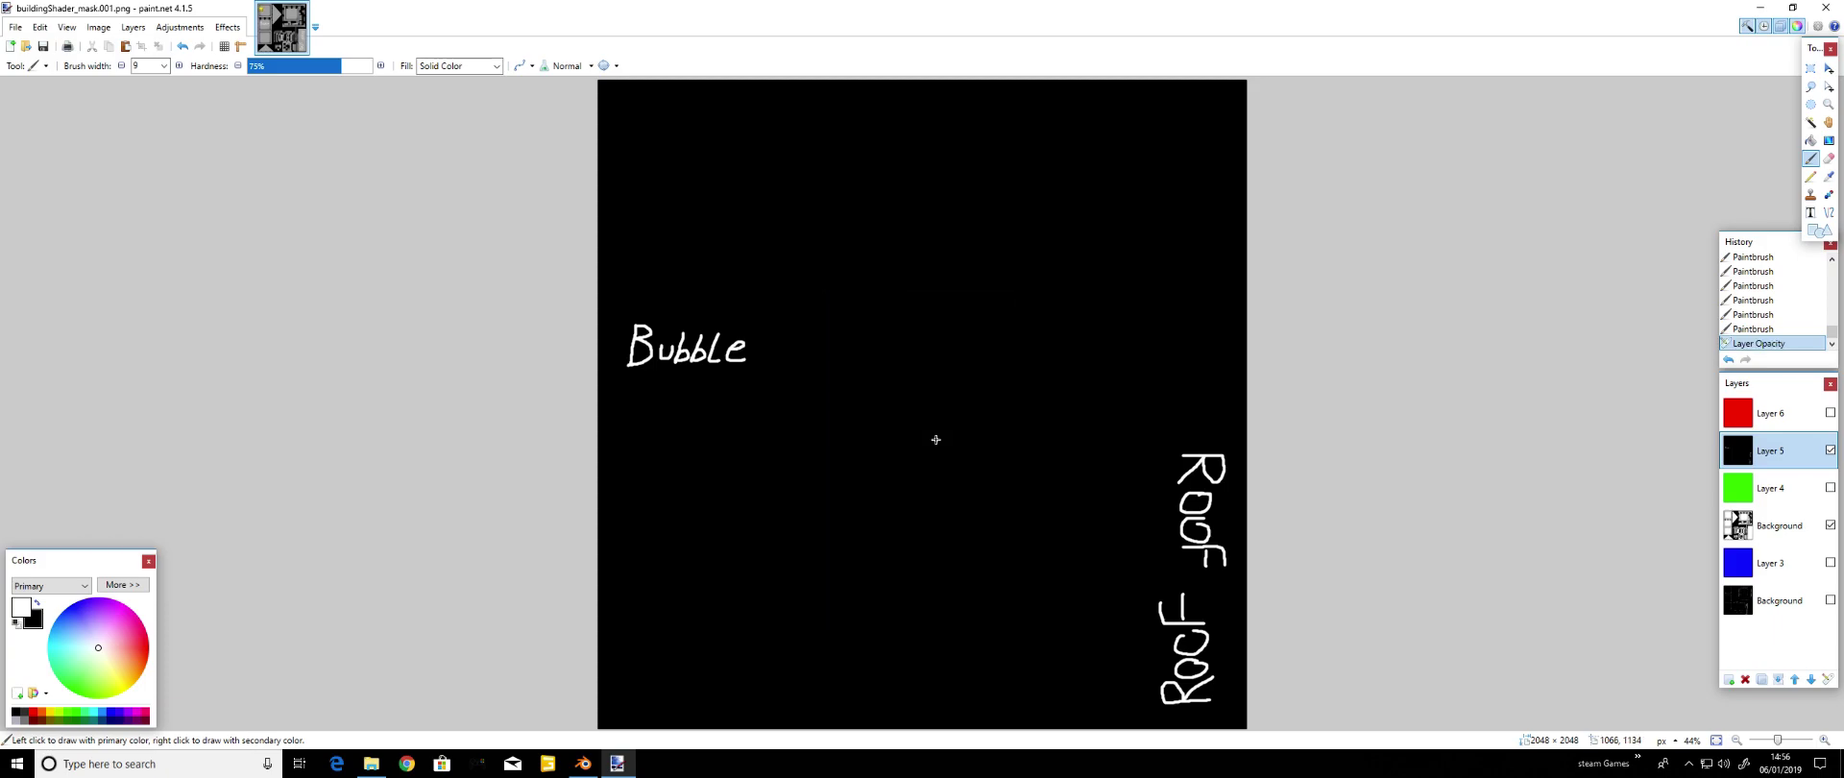
{"action": "left_click", "coordinate": [1831, 450]}
{"action": "left_click", "coordinate": [1831, 525]}
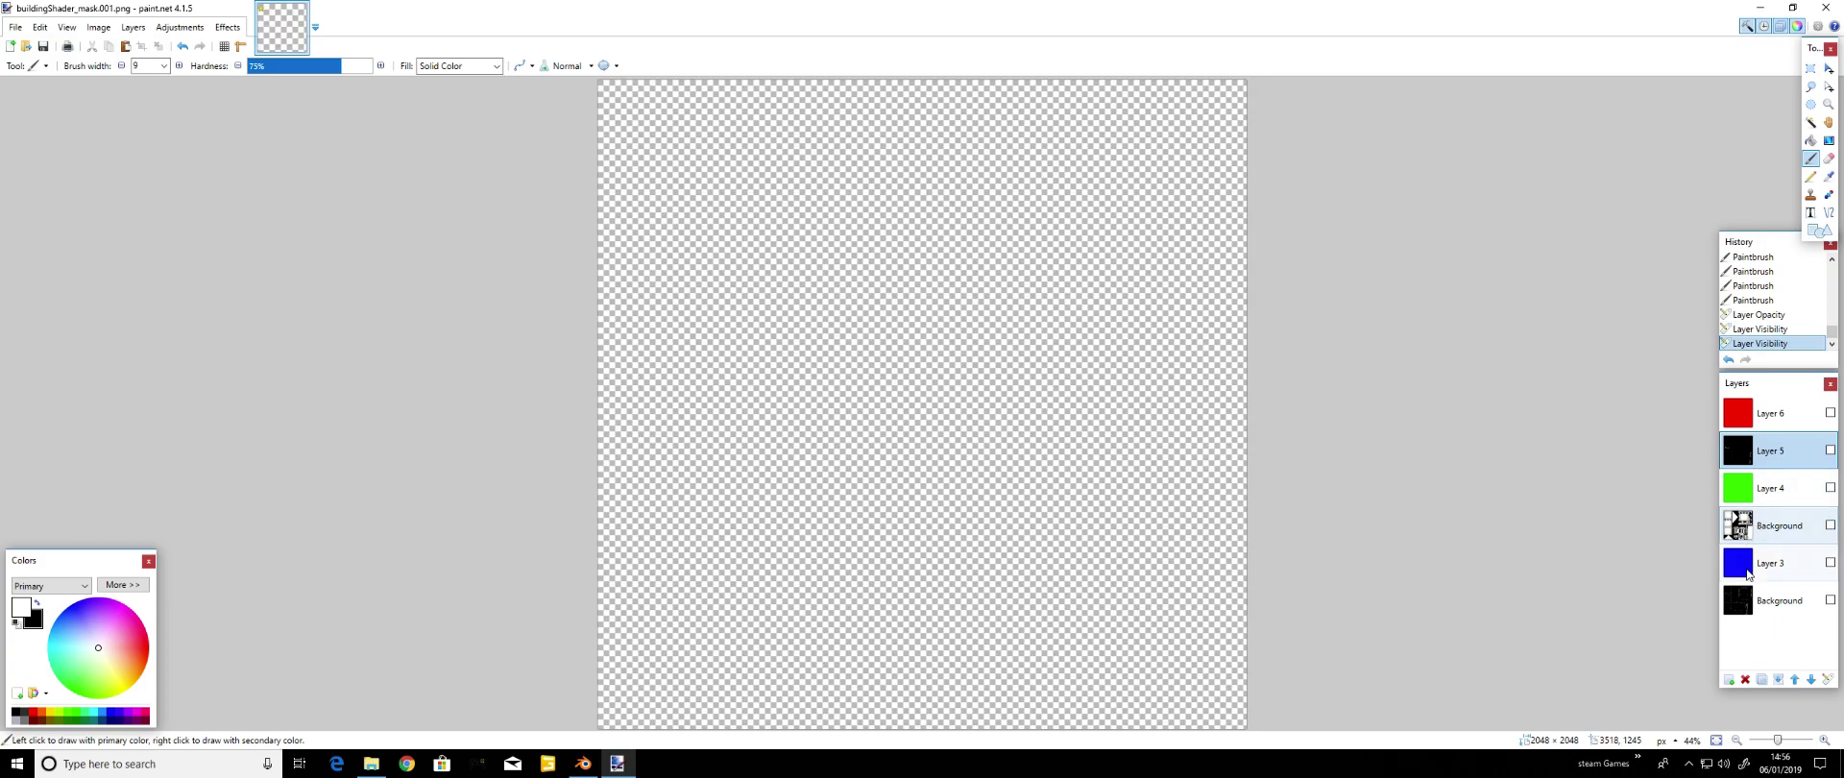
Show the blue Layer 3 and the lowest Background layer, set Layer 3's blend mode to Multiply and merge it down
{"action": "left_click", "coordinate": [1825, 573]}
{"action": "left_click", "coordinate": [1825, 590]}
{"action": "left_click", "coordinate": [1831, 562]}
{"action": "left_click", "coordinate": [1831, 600]}
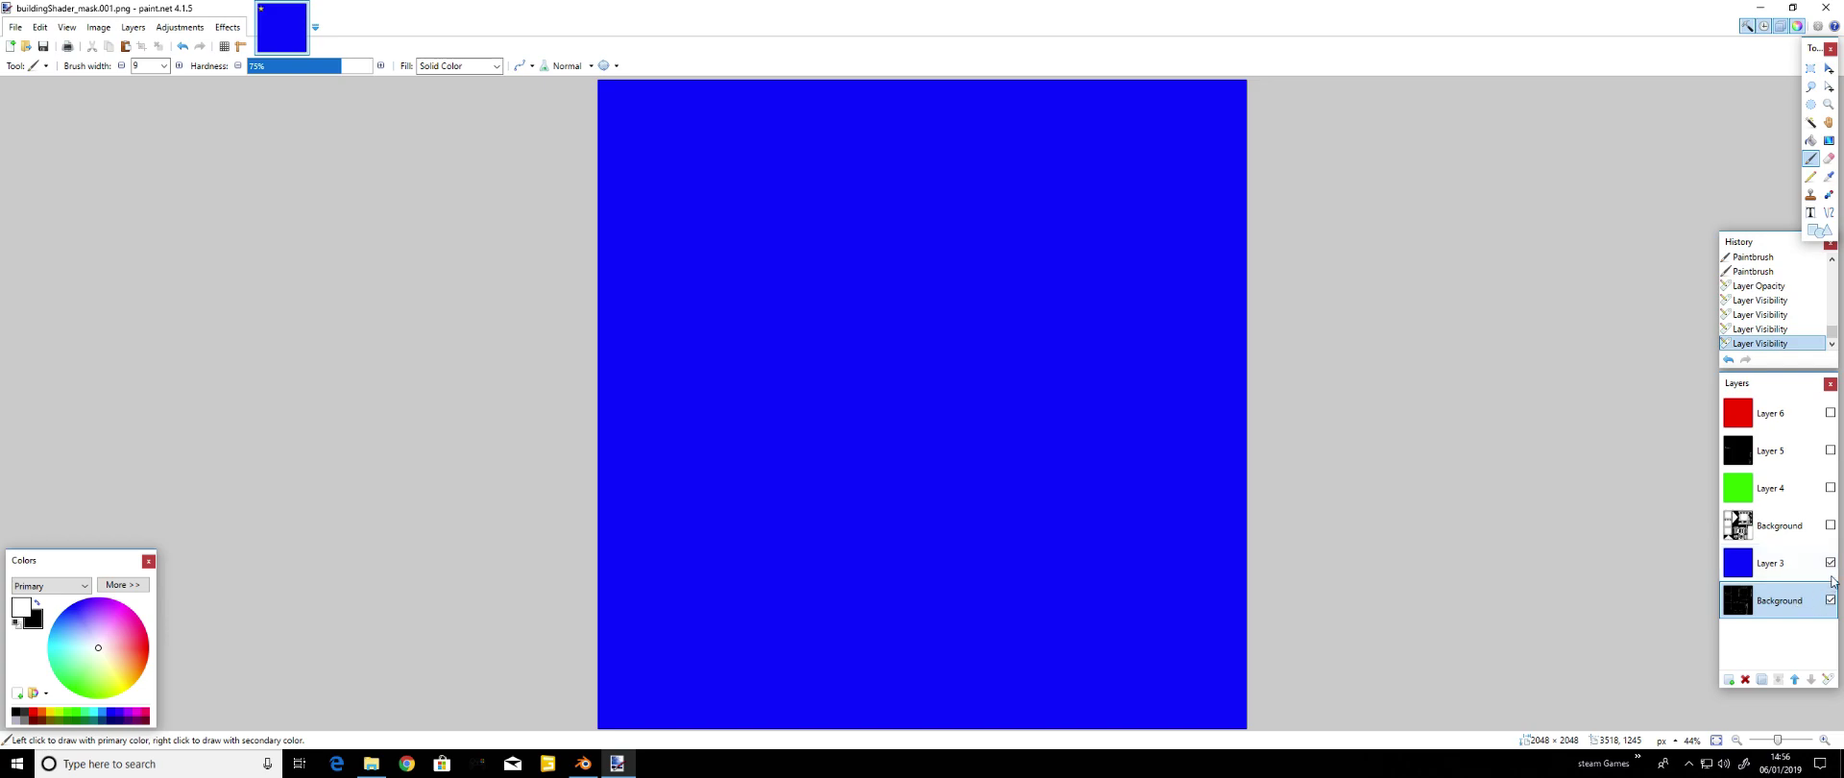
{"action": "left_click", "coordinate": [1801, 568]}
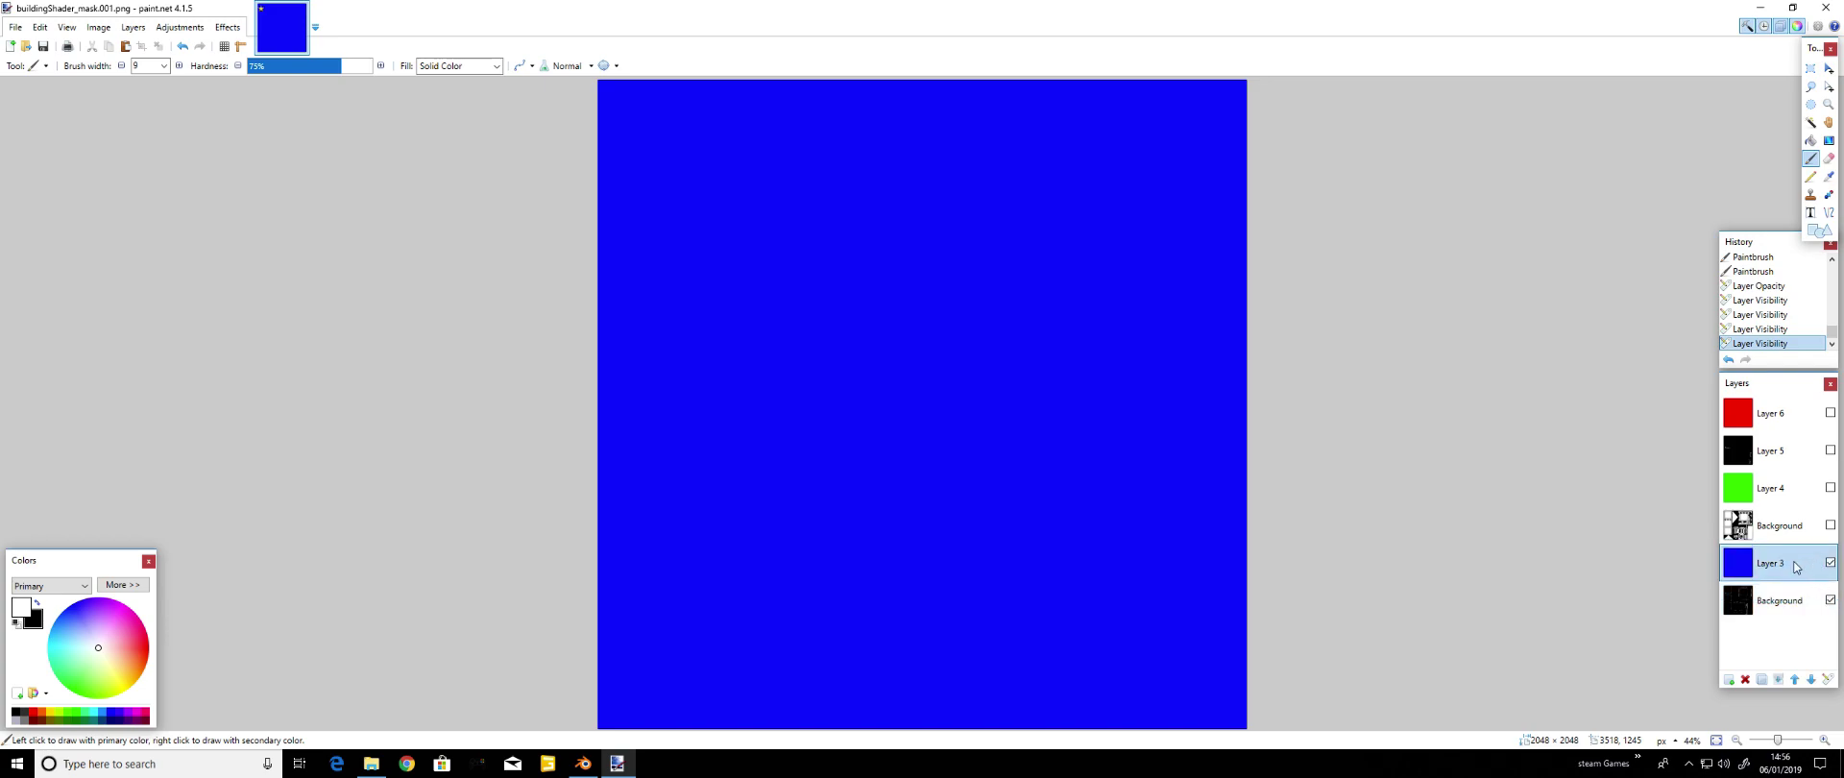
{"action": "double_click", "coordinate": [1792, 573]}
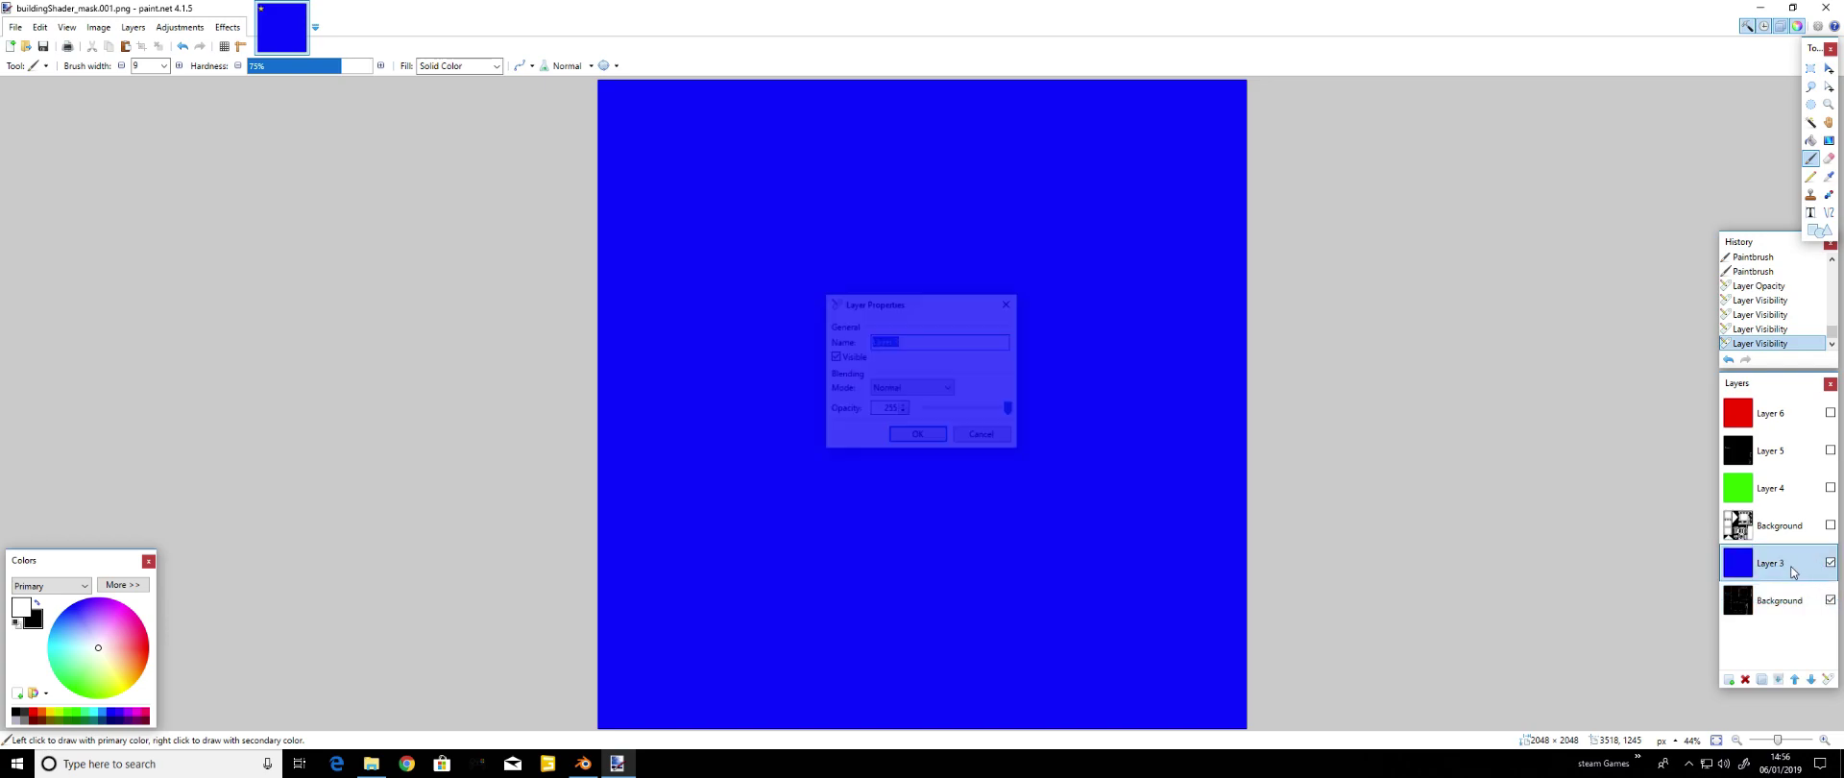
{"action": "left_click", "coordinate": [903, 389]}
{"action": "left_click", "coordinate": [905, 418]}
{"action": "left_click", "coordinate": [918, 436]}
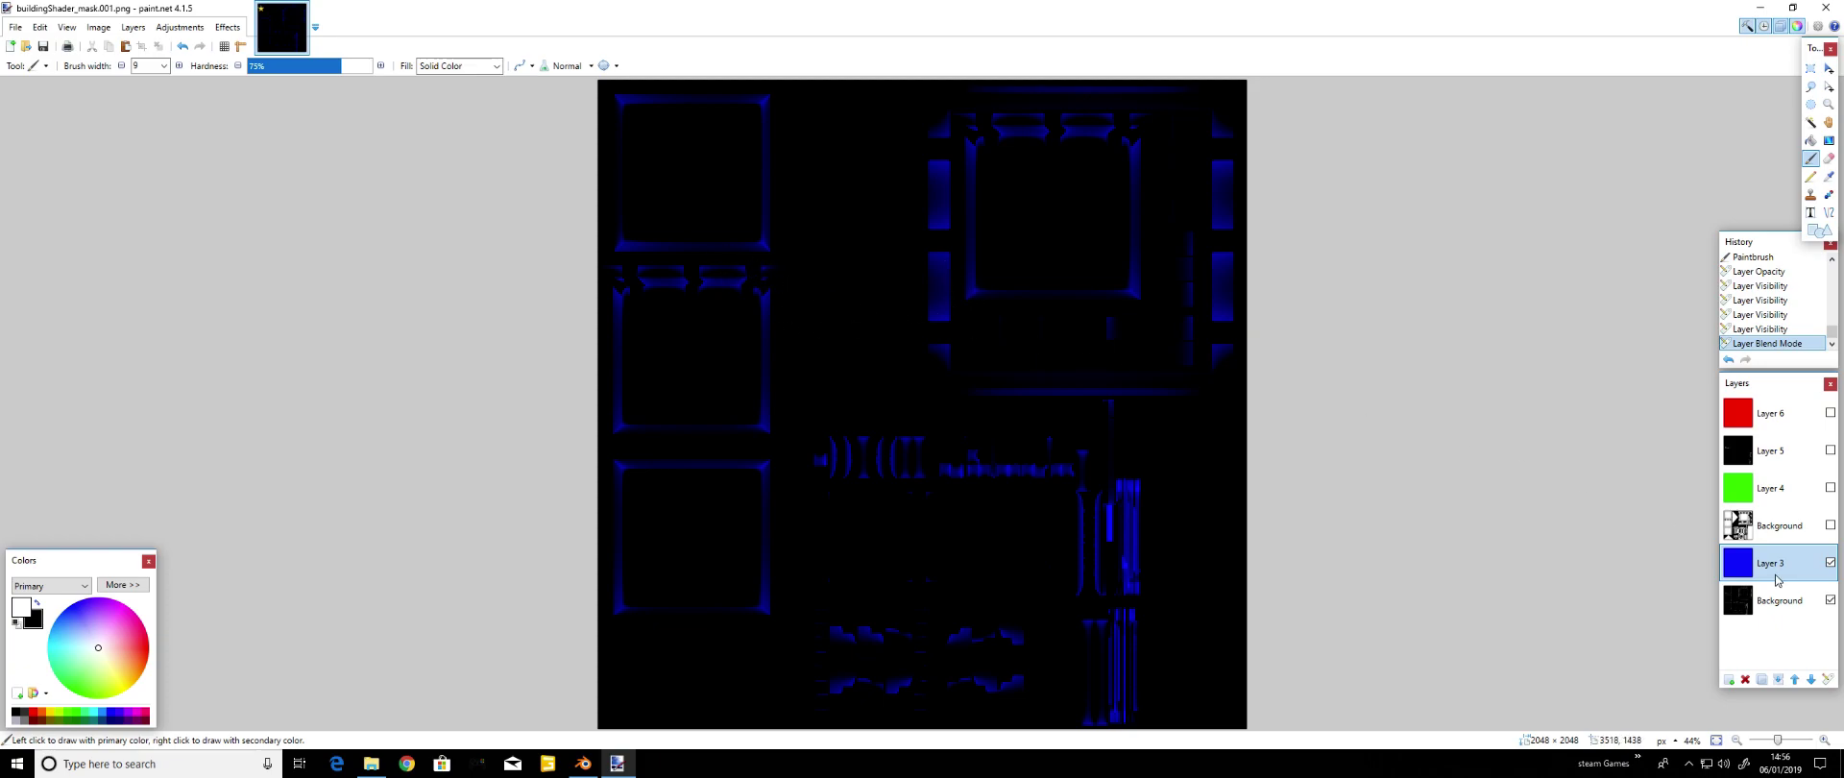
{"action": "left_click", "coordinate": [1778, 679]}
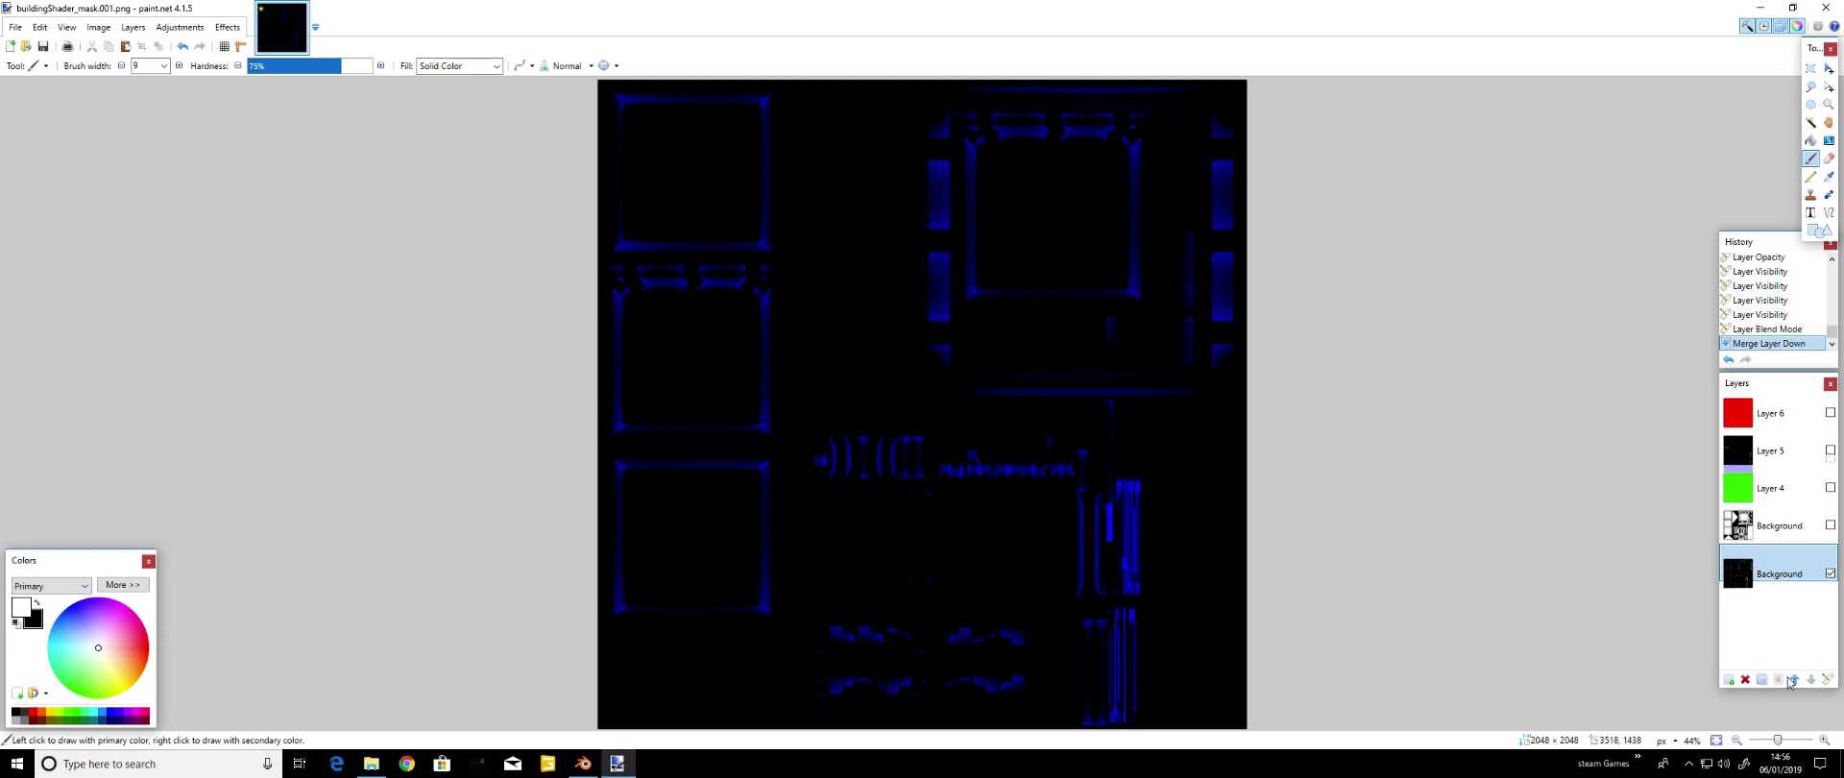
Hide the merged blue layer, set the green Layer 4 to Multiply over the upper Background layer and merge it down
{"action": "left_click", "coordinate": [1830, 563]}
{"action": "left_click", "coordinate": [1829, 526]}
{"action": "left_click", "coordinate": [1830, 487]}
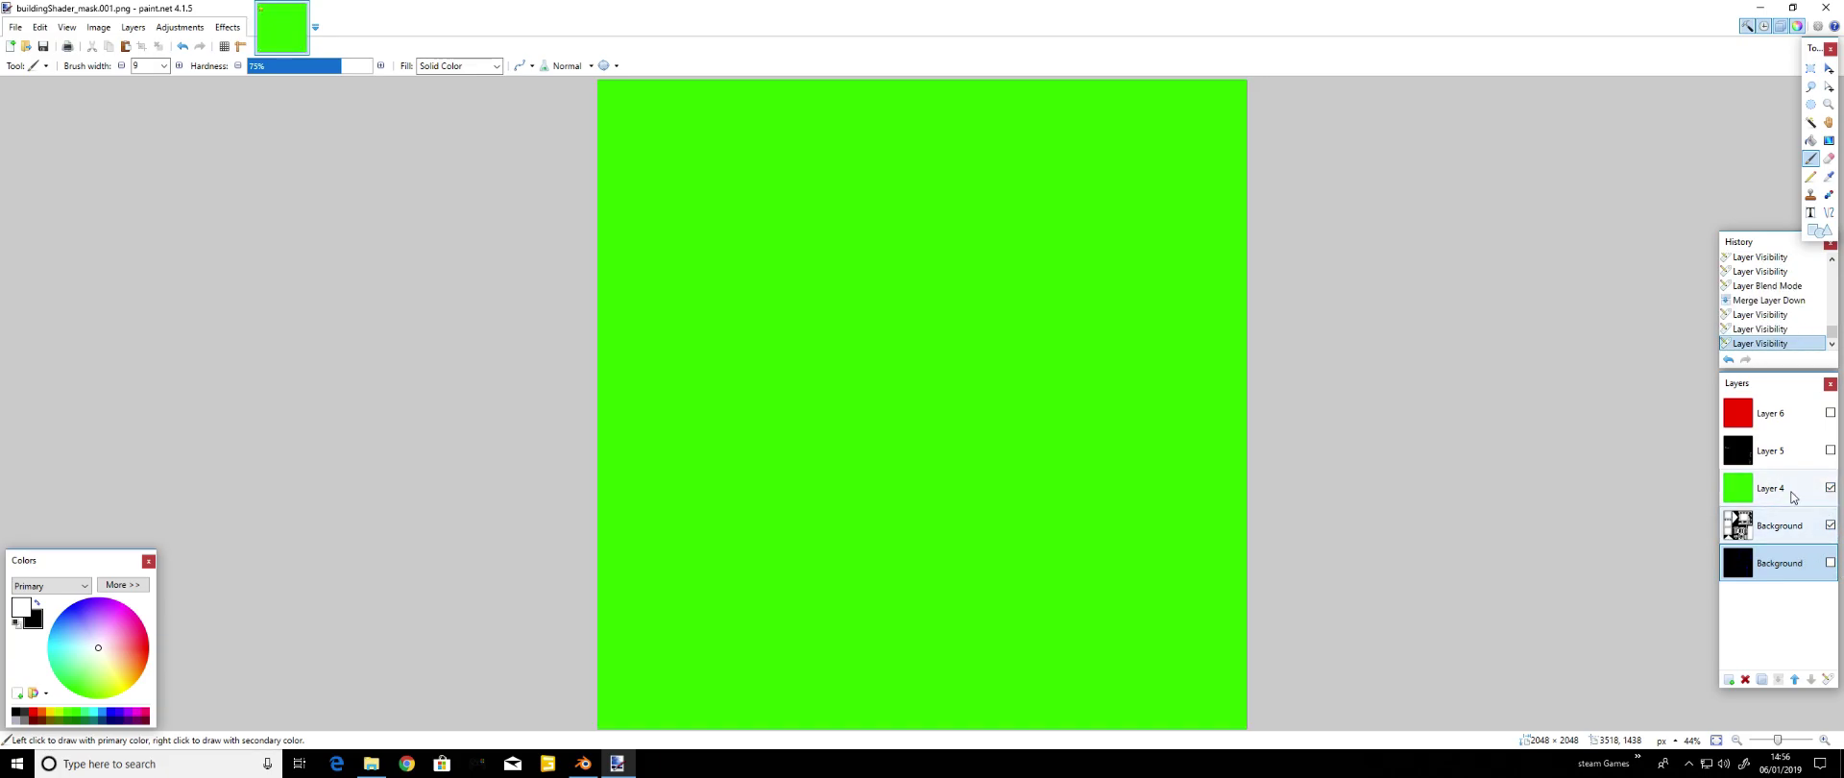
{"action": "double_click", "coordinate": [1796, 492]}
{"action": "left_click", "coordinate": [924, 388]}
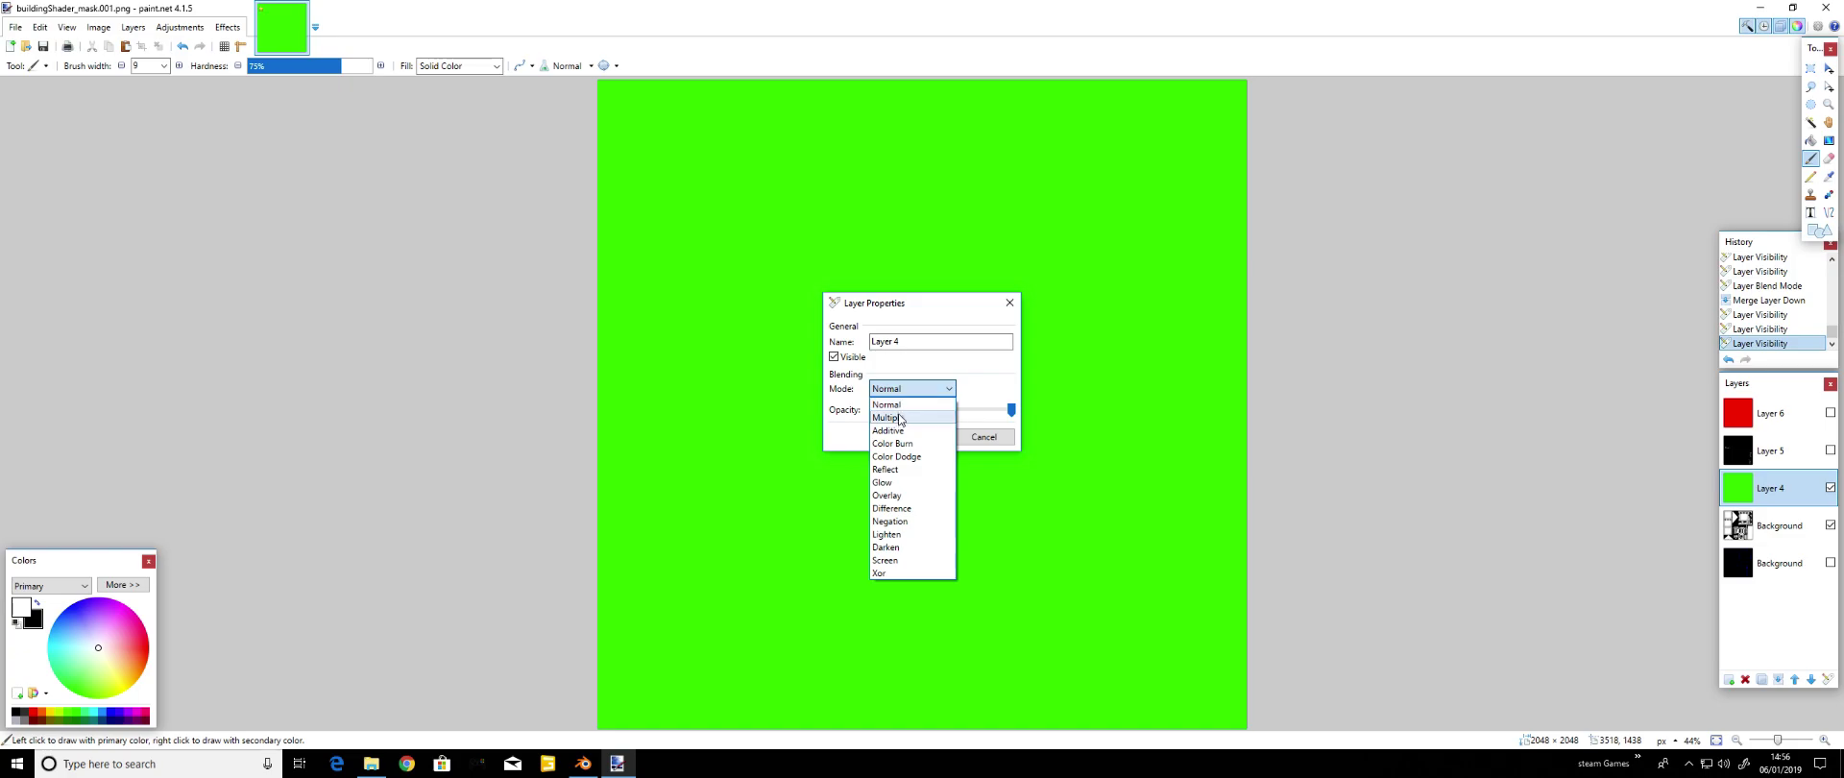
{"action": "left_click", "coordinate": [895, 401]}
{"action": "left_click", "coordinate": [917, 436]}
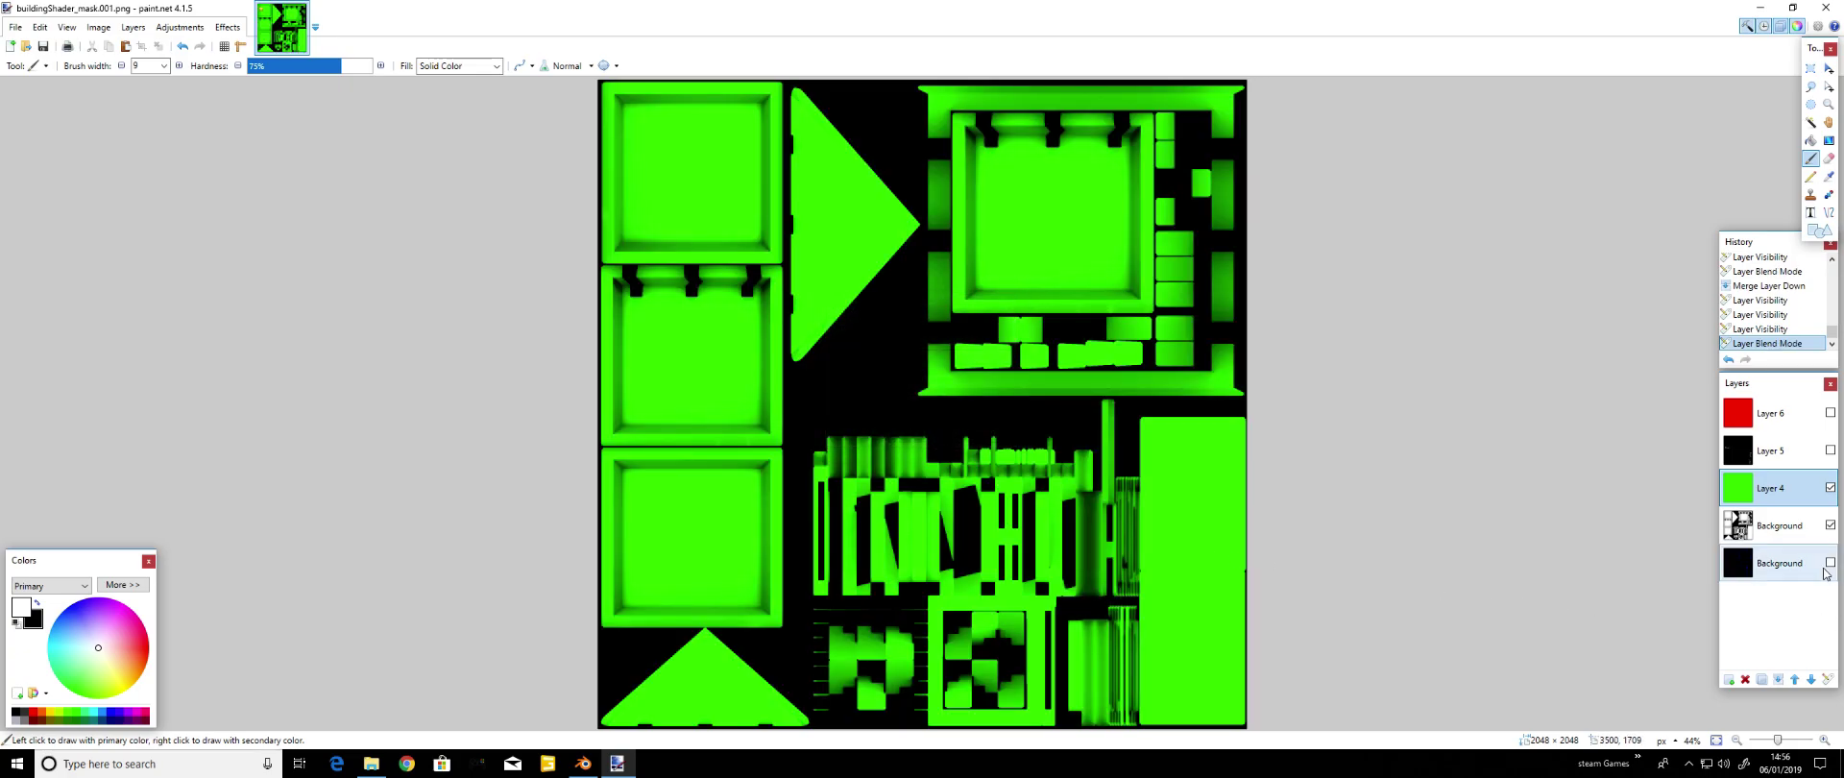
{"action": "left_click", "coordinate": [1793, 679]}
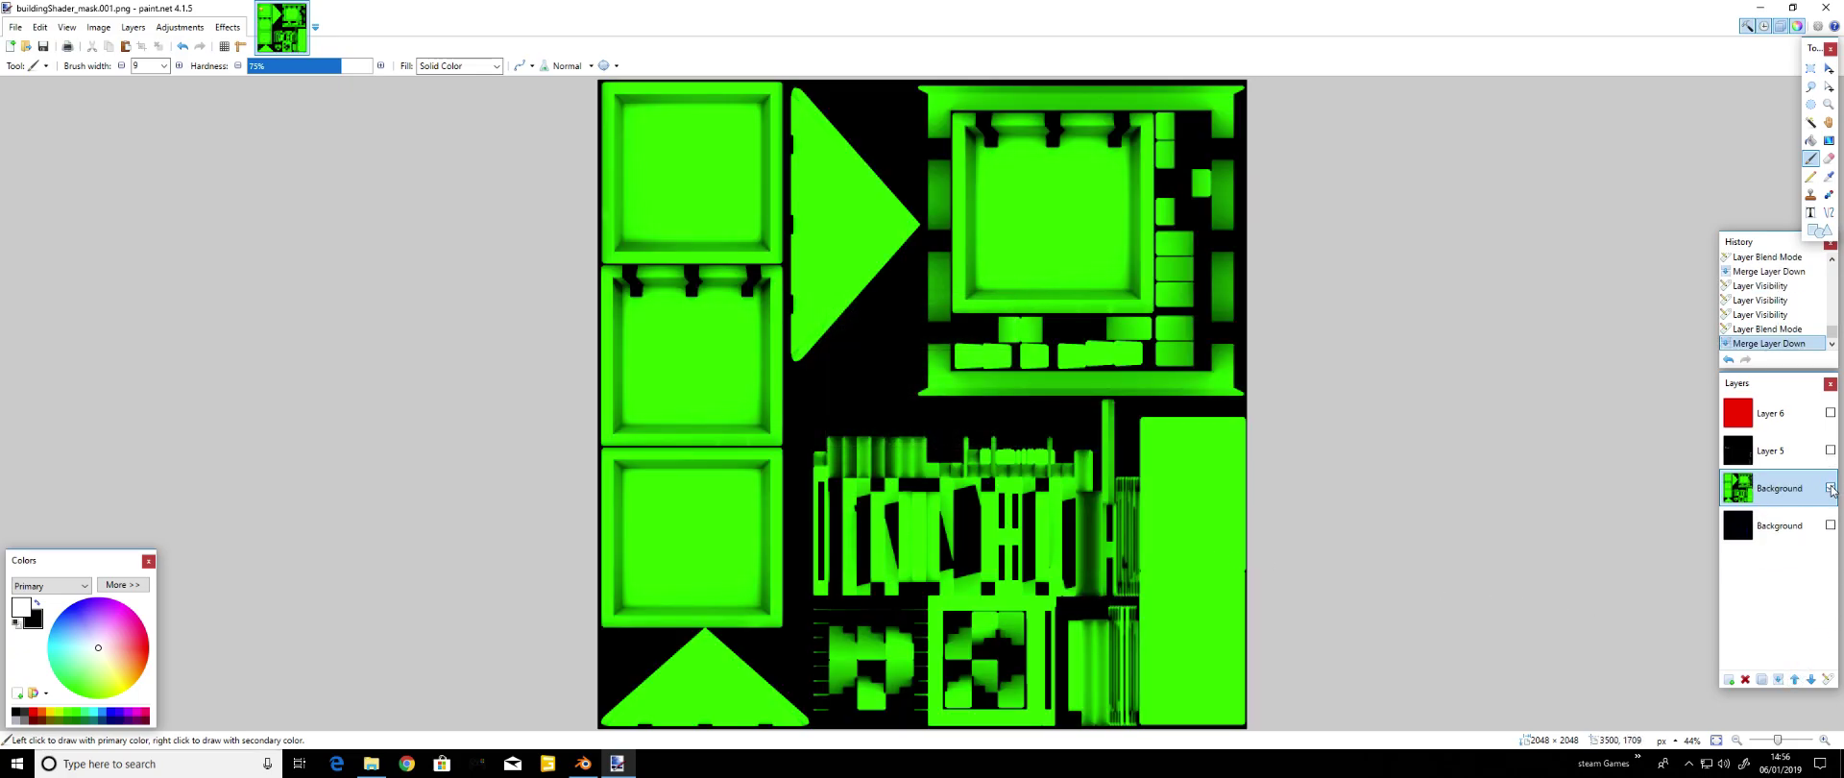
Hide the merged green layer, show Layers 5 and 6, and set the red Layer 6's blend mode to Multiply
{"action": "left_click", "coordinate": [1831, 488]}
{"action": "left_click", "coordinate": [1830, 449]}
{"action": "left_click", "coordinate": [1830, 412]}
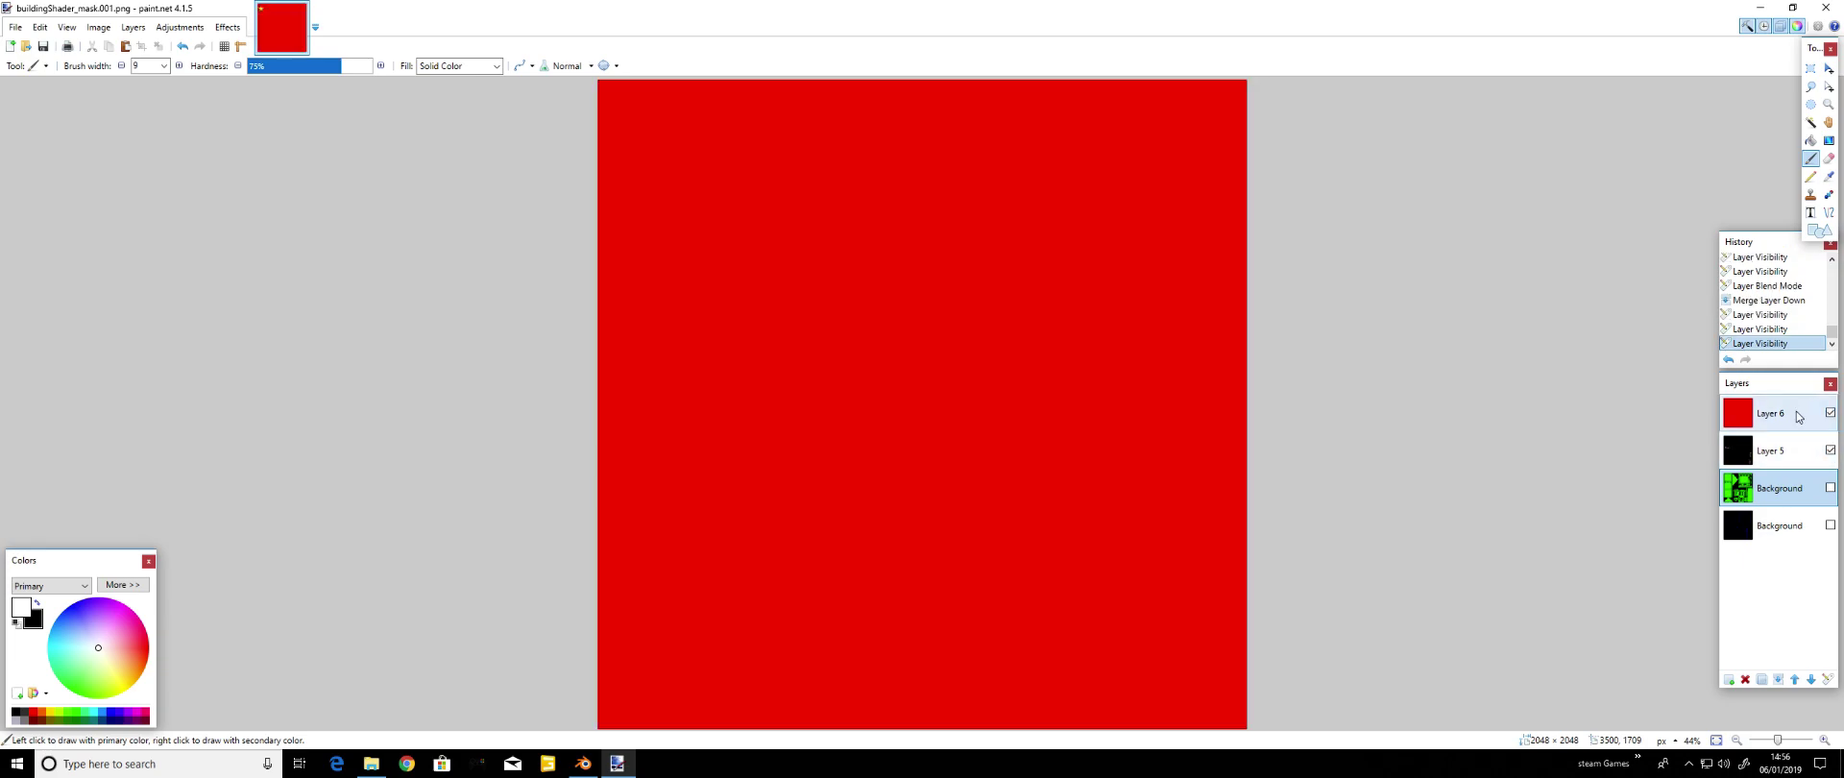
{"action": "double_click", "coordinate": [1772, 413]}
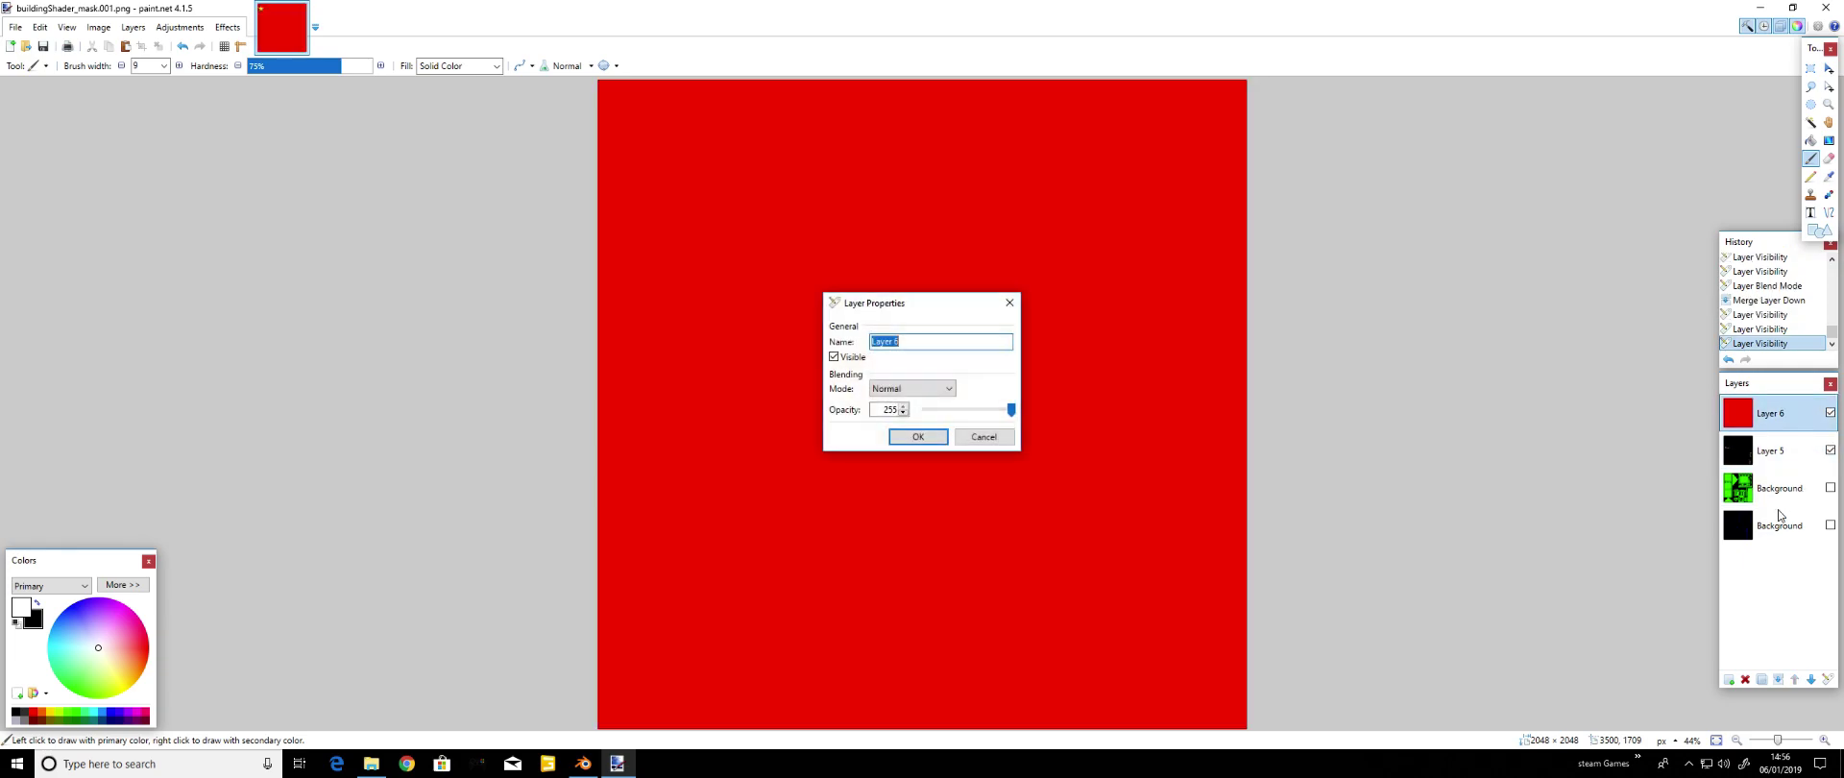
{"action": "left_click", "coordinate": [904, 388]}
{"action": "left_click", "coordinate": [888, 414]}
{"action": "left_click", "coordinate": [918, 437]}
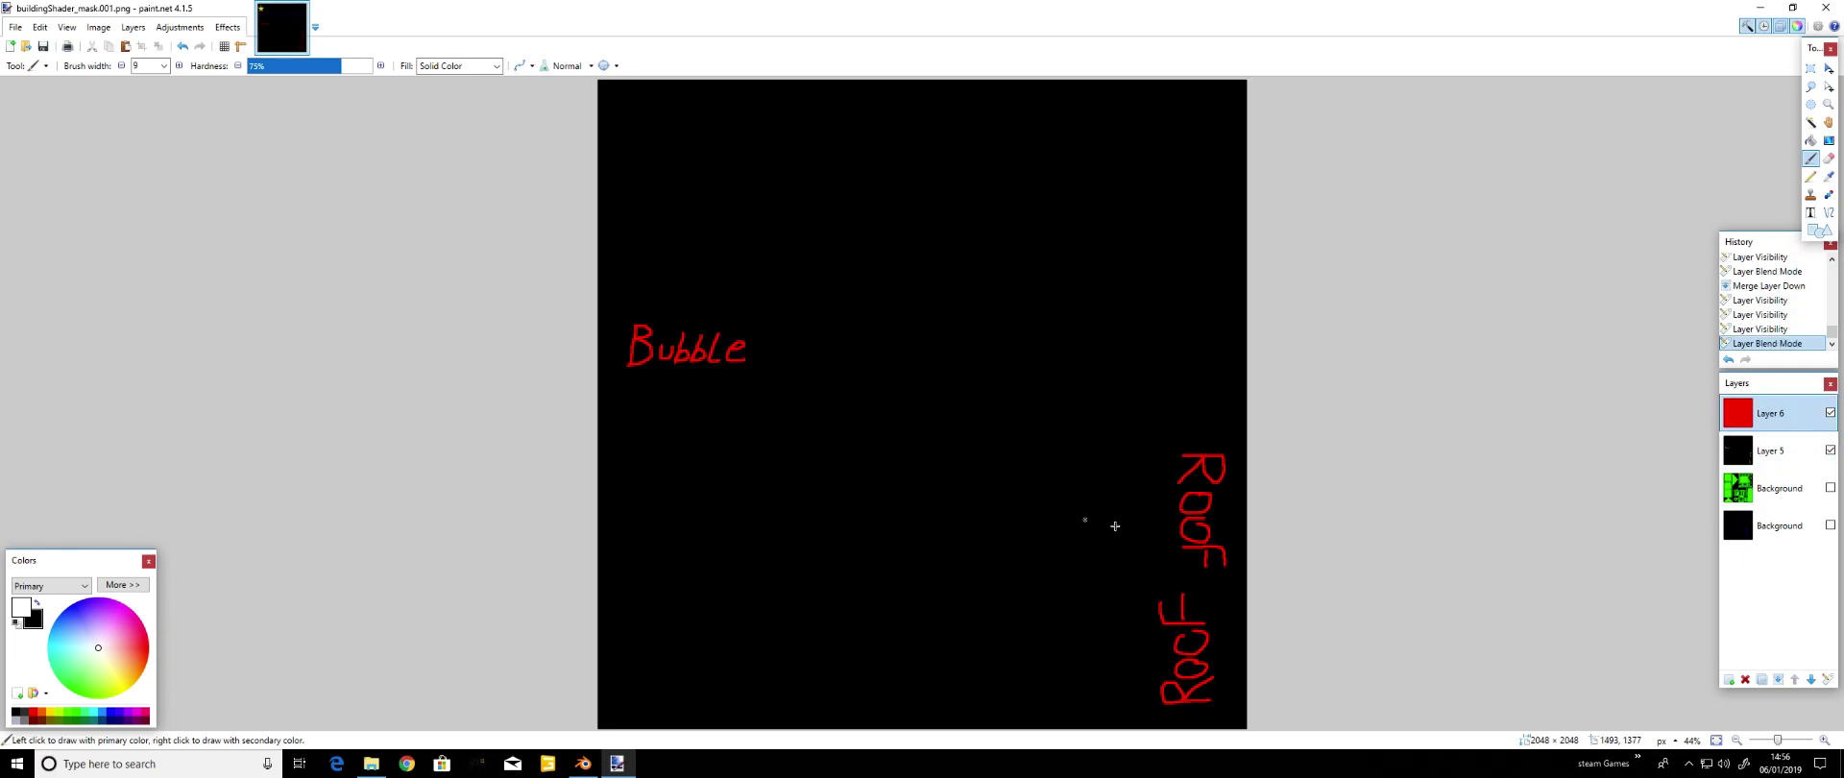
Merge the red Layer 6 into Layer 5 and set Layer 5's blend mode to Additive over the visible green Background layer
{"action": "left_click", "coordinate": [1779, 679]}
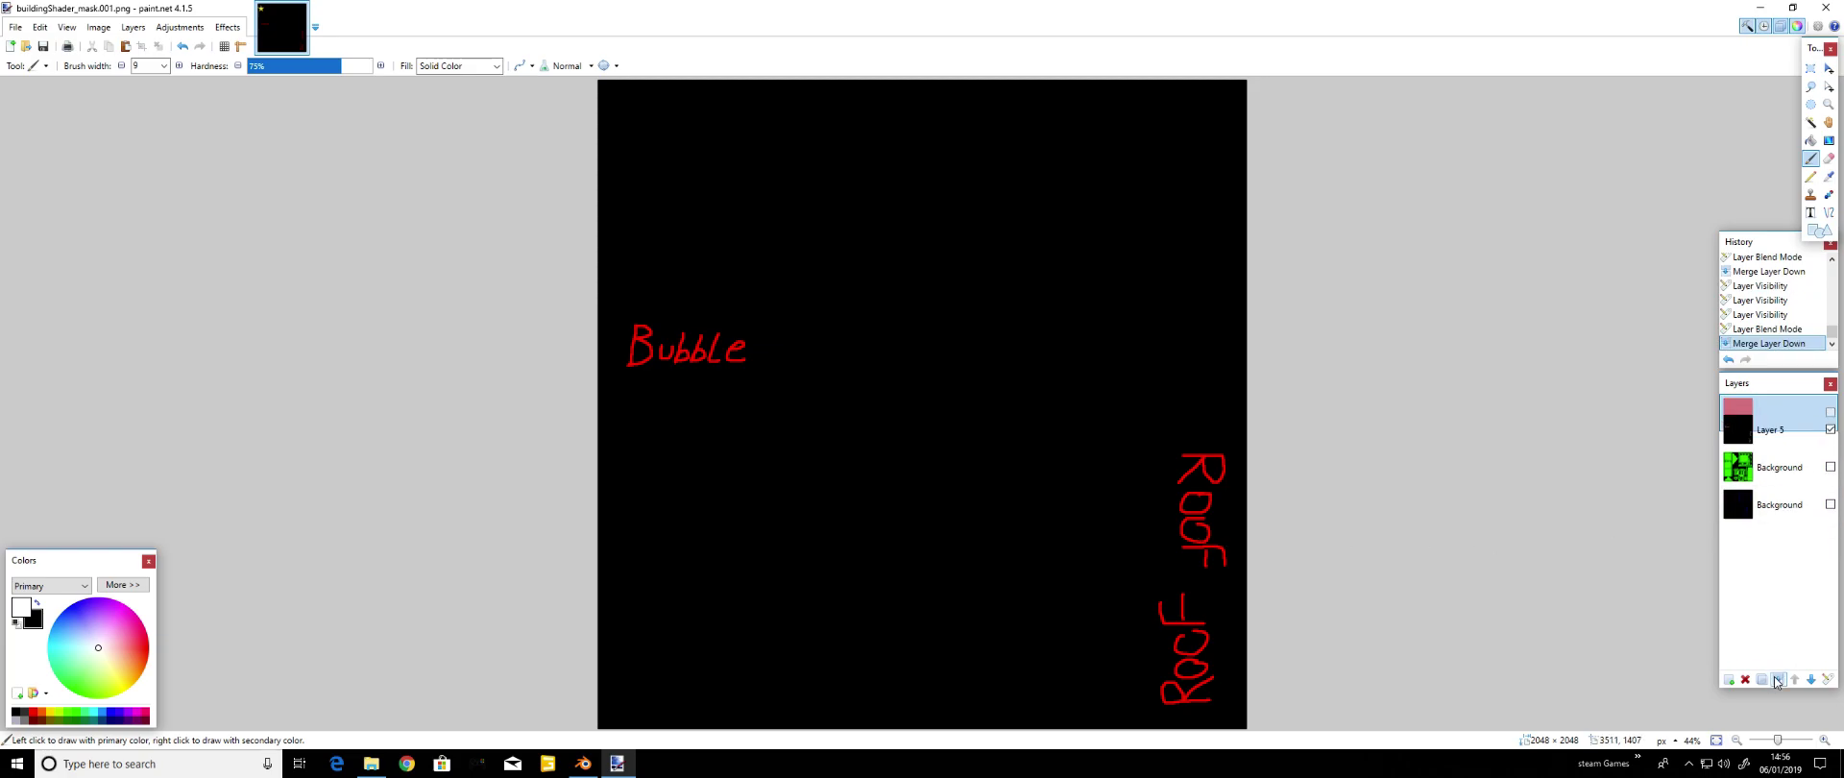
{"action": "left_click", "coordinate": [1830, 449]}
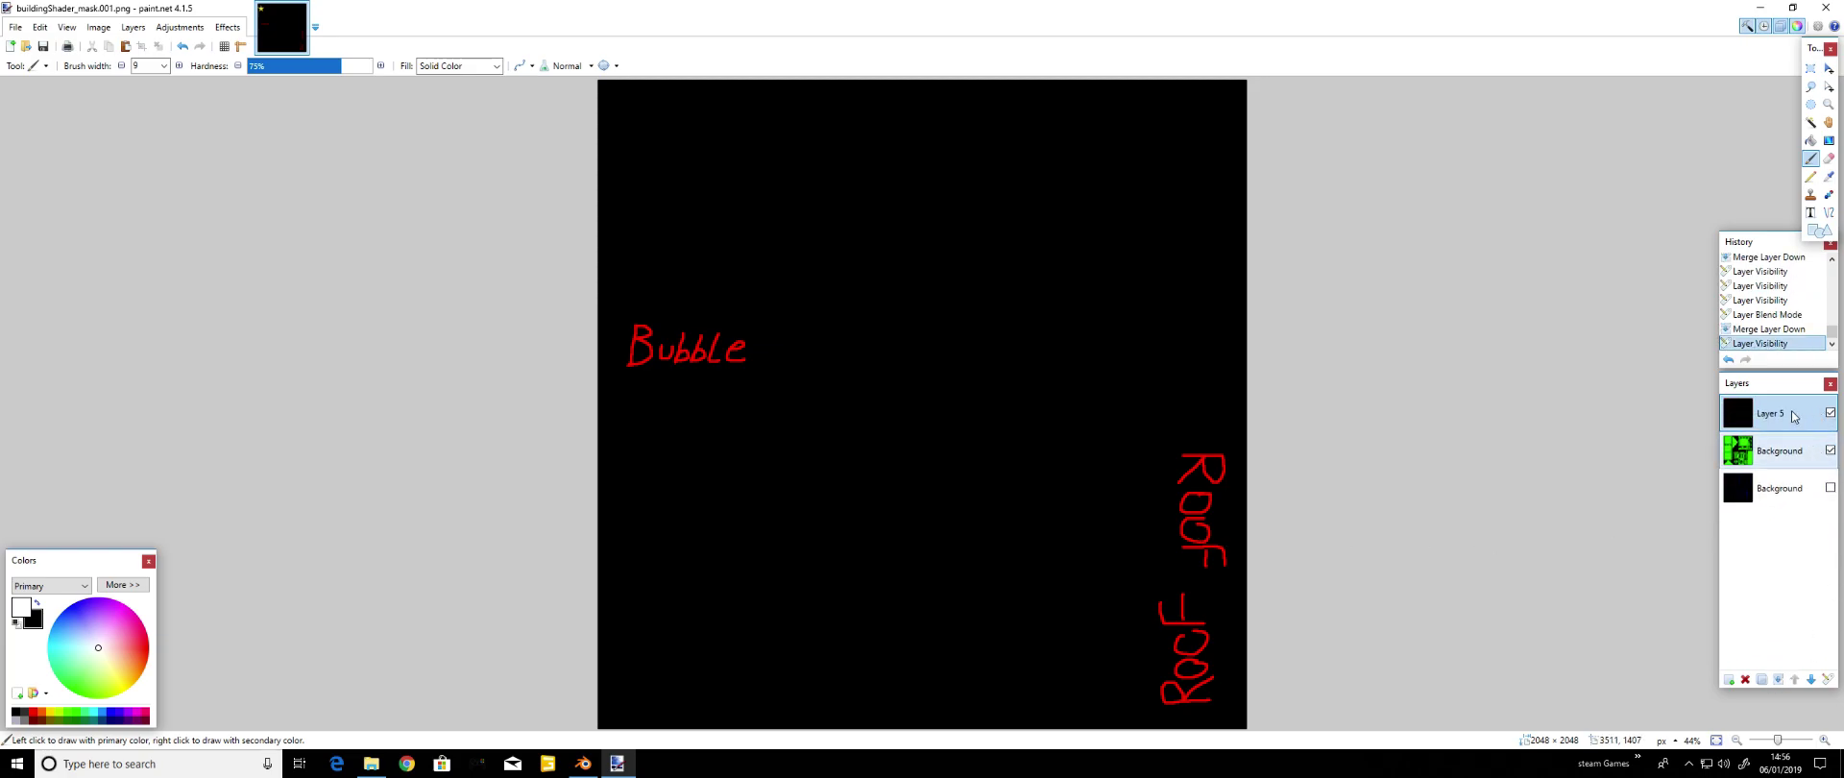
{"action": "double_click", "coordinate": [1796, 415]}
{"action": "left_click", "coordinate": [908, 388]}
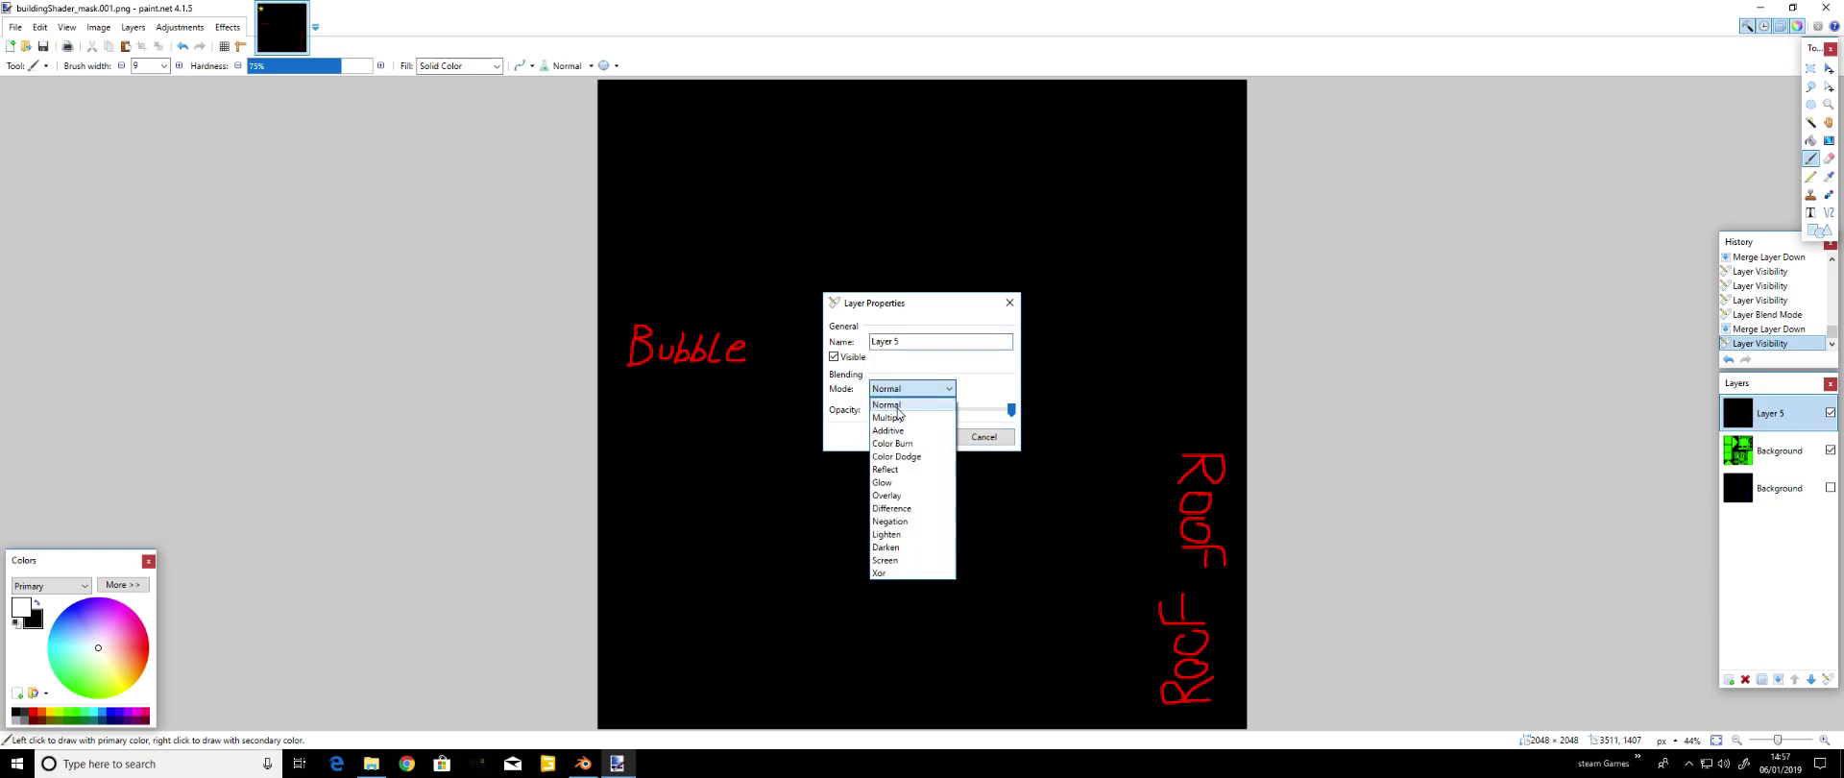
{"action": "left_click", "coordinate": [898, 429]}
{"action": "left_click", "coordinate": [917, 436]}
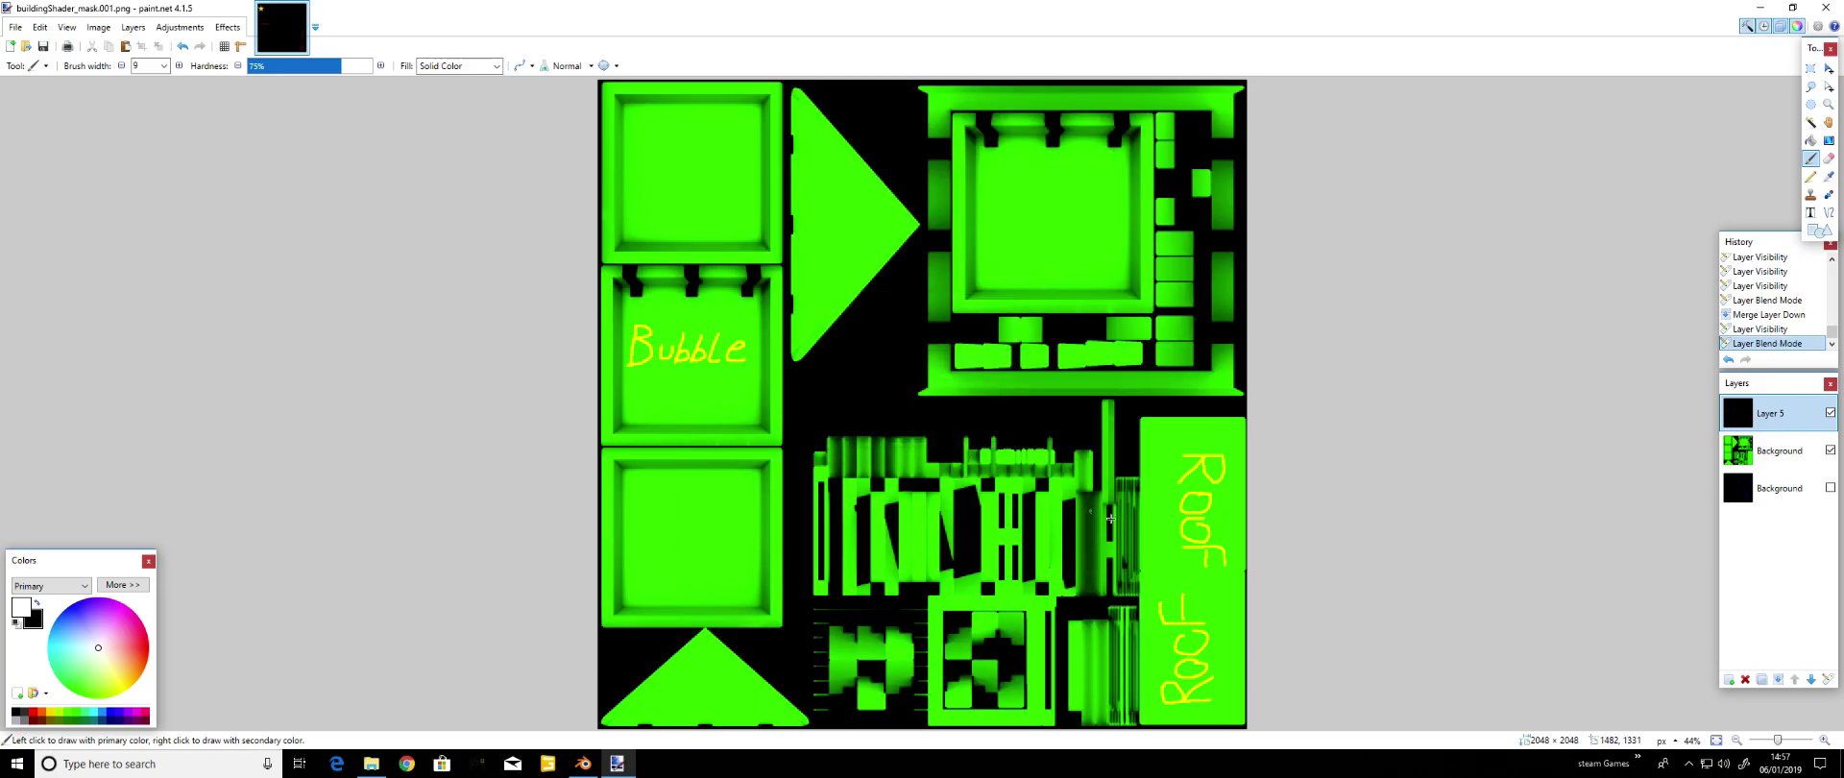
Merge Layer 5 into the green Background layer and set that layer to Additive over the visible lowest Background layer
{"action": "left_click", "coordinate": [1779, 679]}
{"action": "left_click", "coordinate": [1830, 450]}
{"action": "double_click", "coordinate": [1786, 413]}
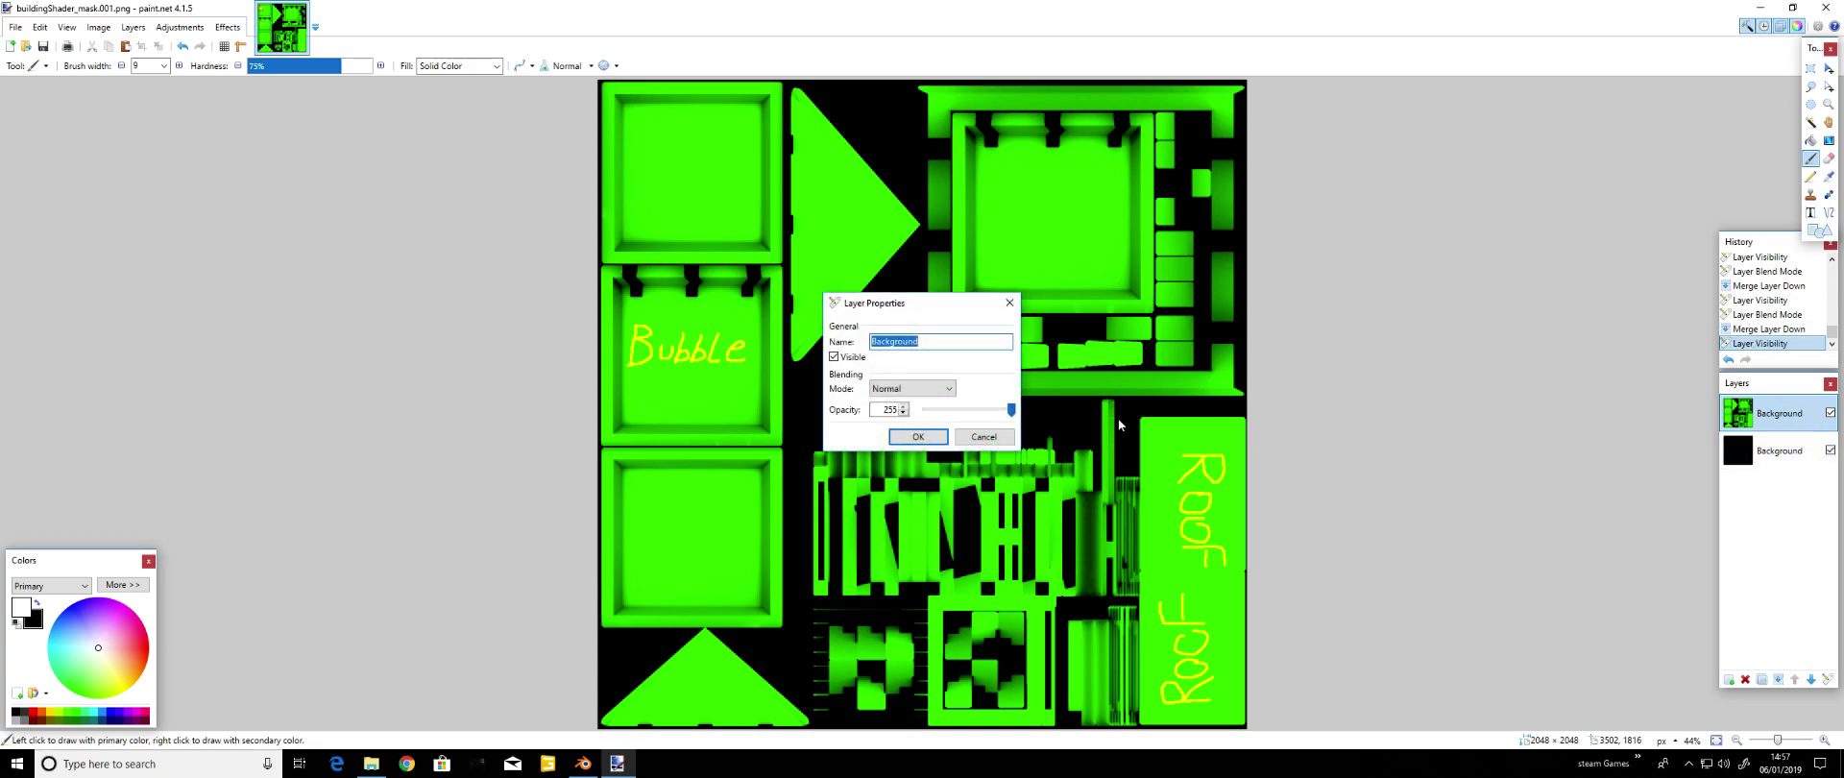
{"action": "left_click", "coordinate": [910, 388]}
{"action": "left_click", "coordinate": [899, 418]}
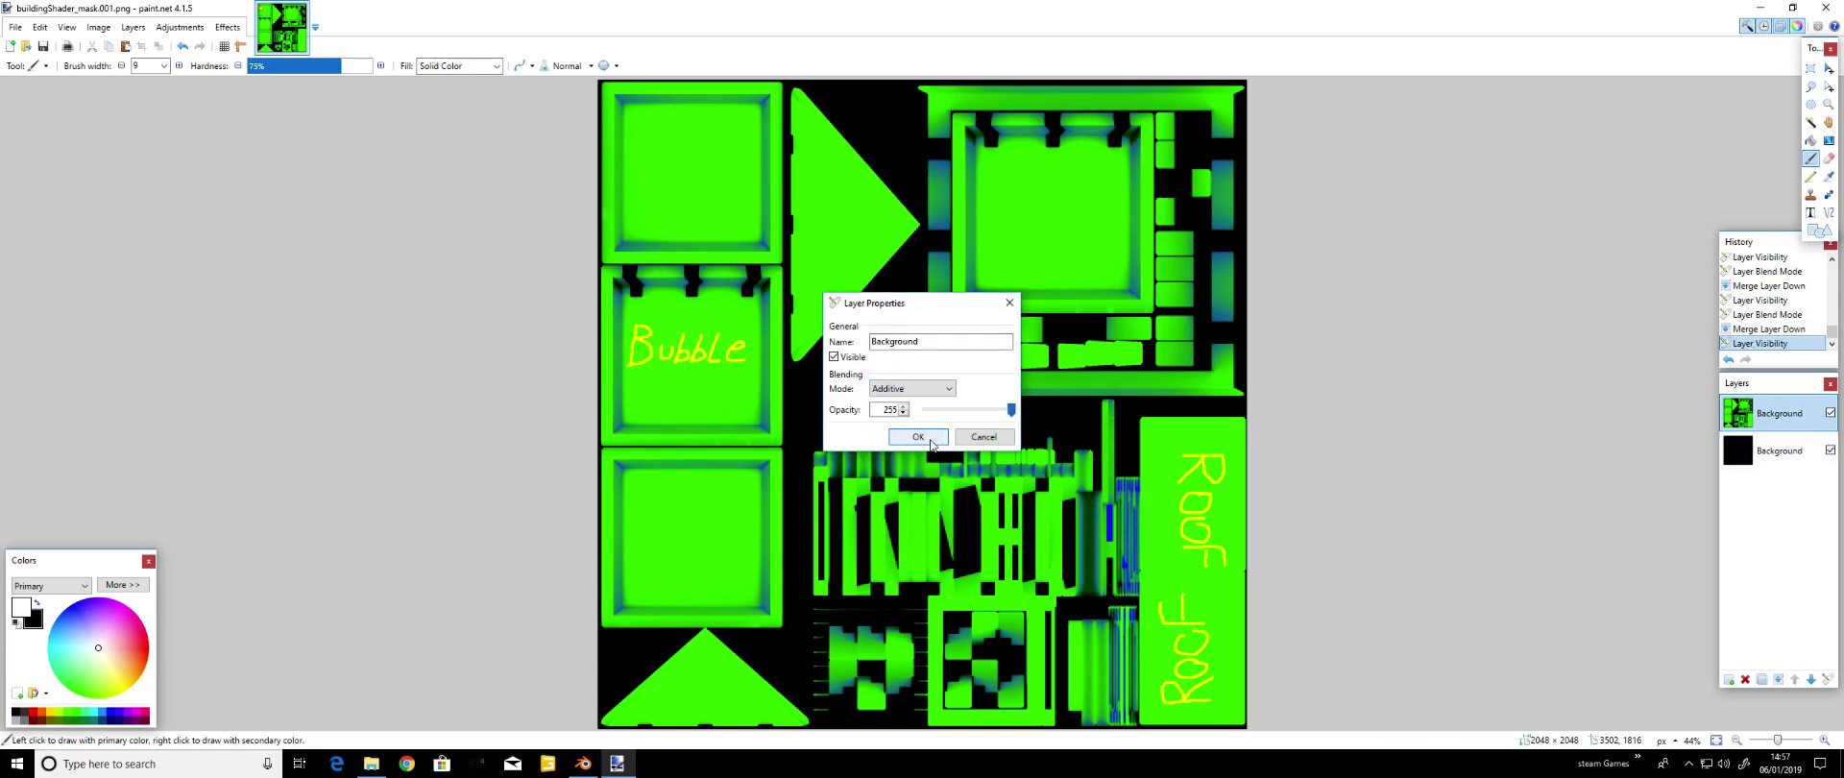
{"action": "left_click", "coordinate": [920, 436]}
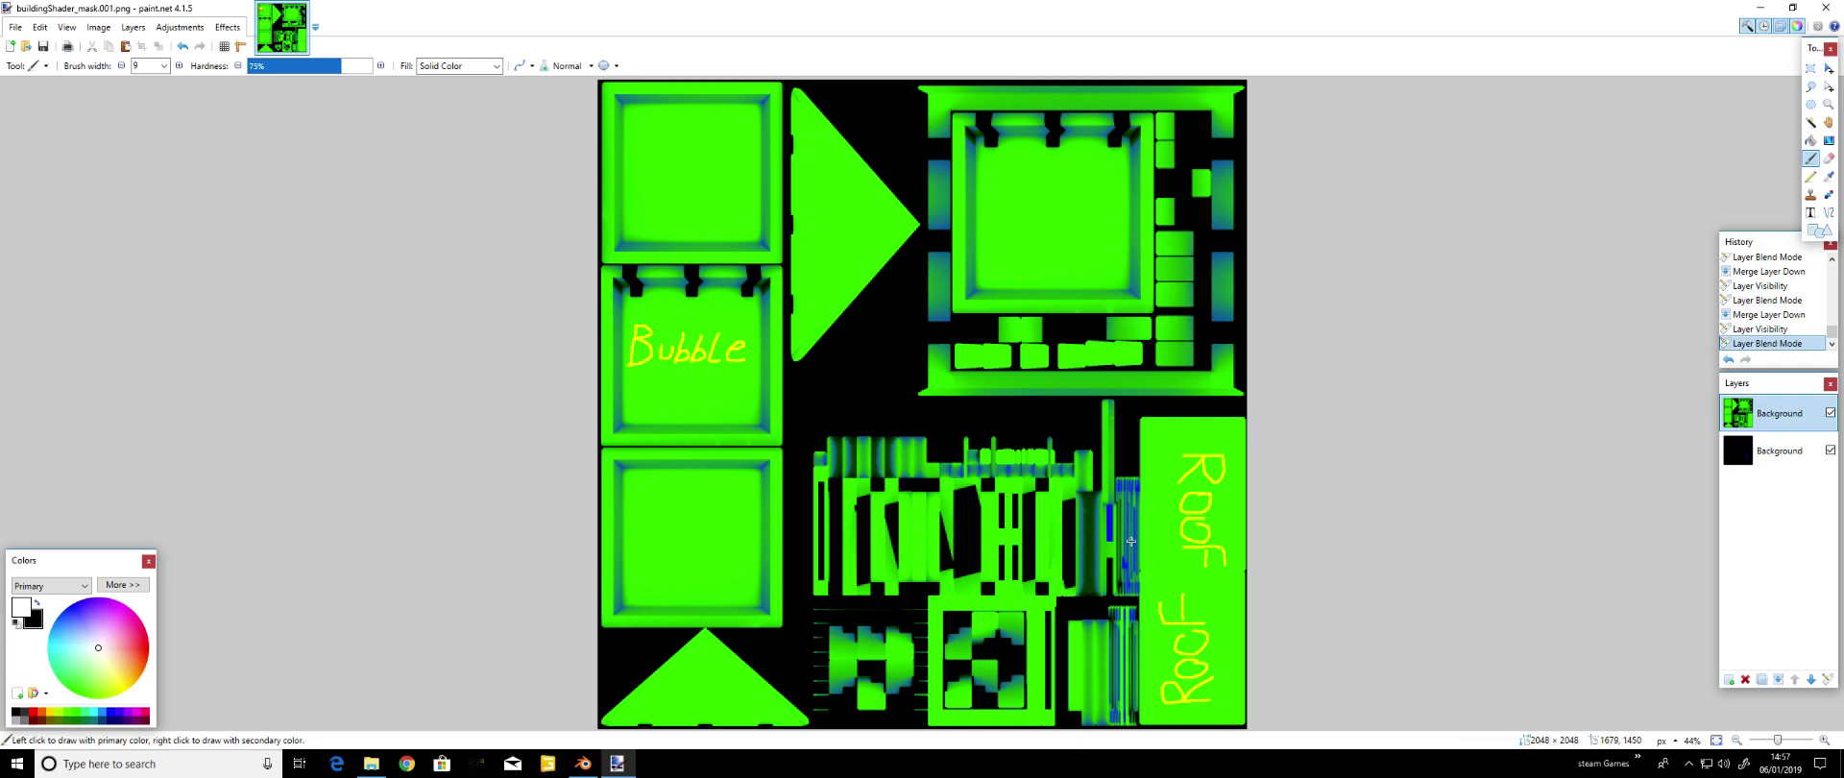
{"action": "left_click", "coordinate": [14, 26]}
{"action": "left_click", "coordinate": [48, 156]}
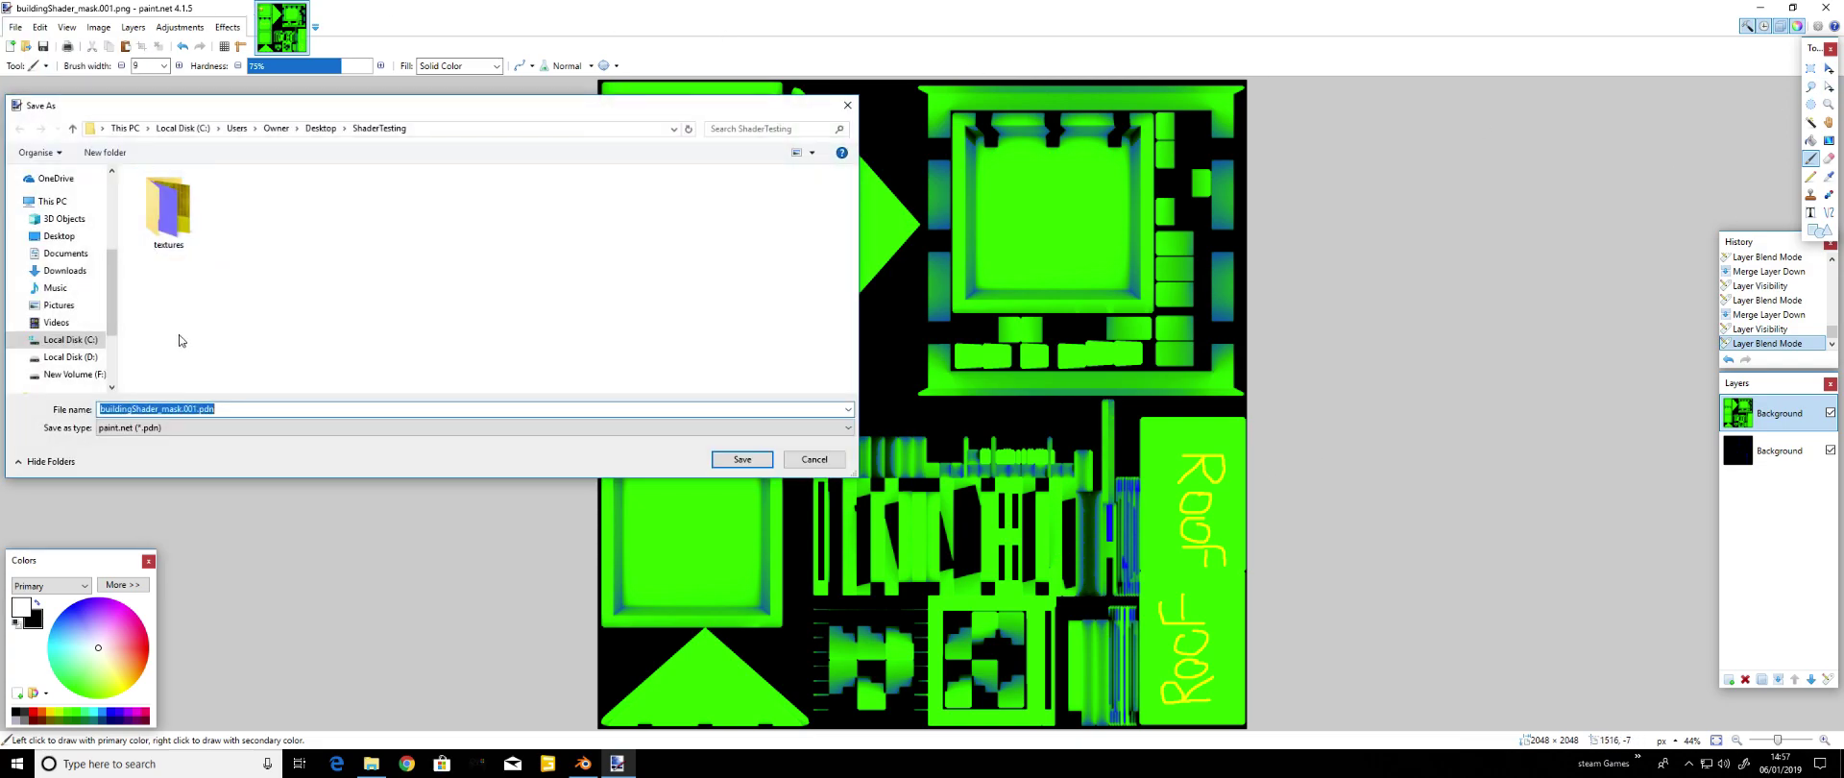
{"action": "left_click", "coordinate": [202, 430]}
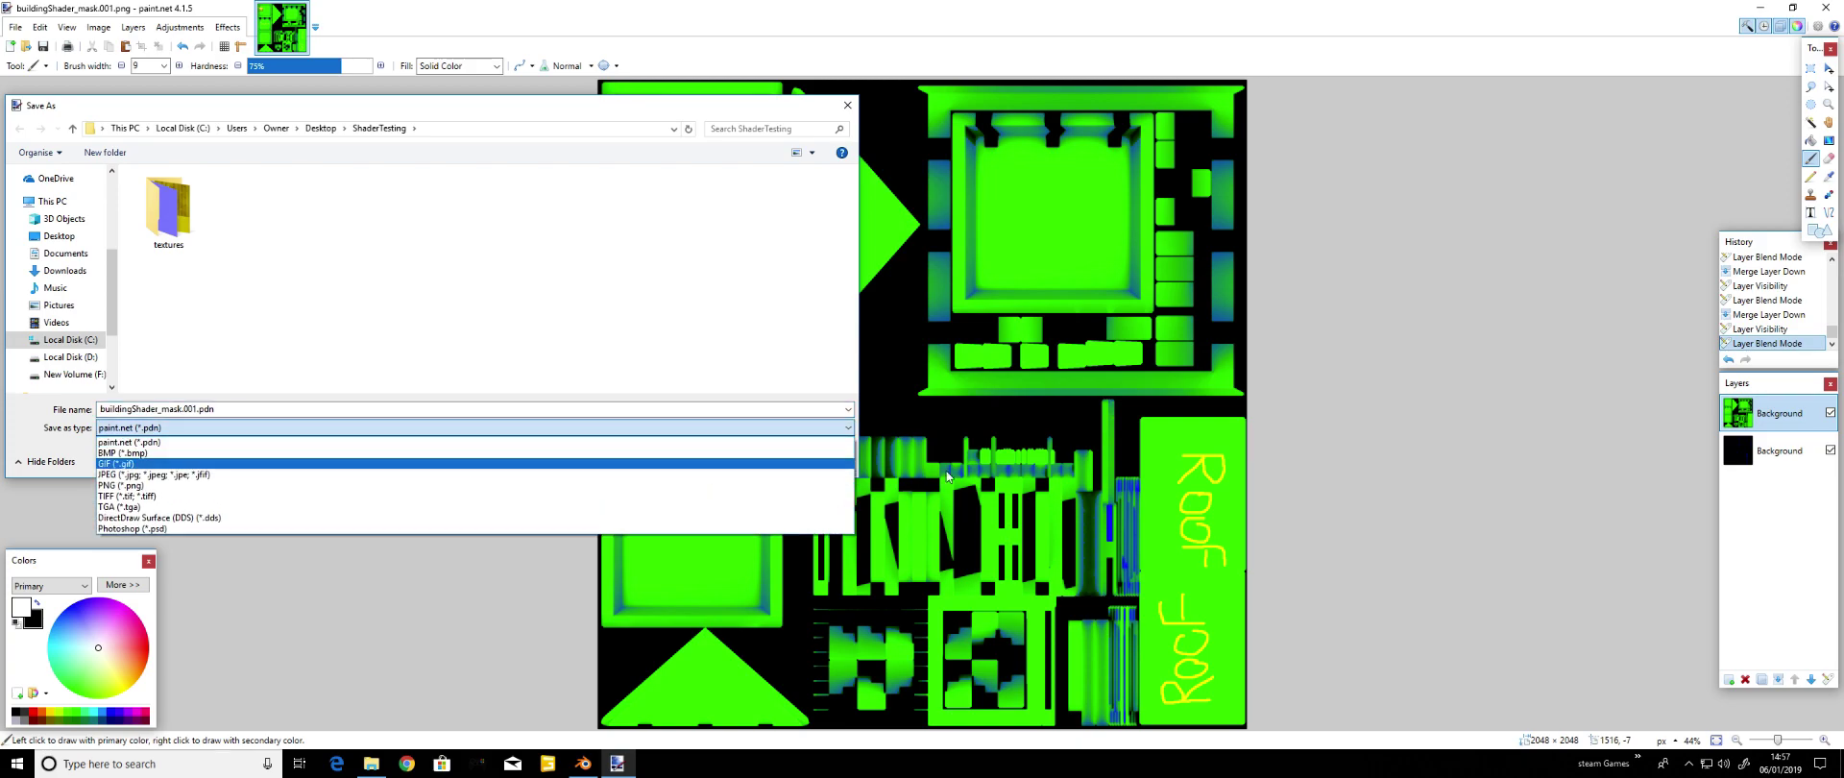
{"action": "left_click", "coordinate": [842, 106]}
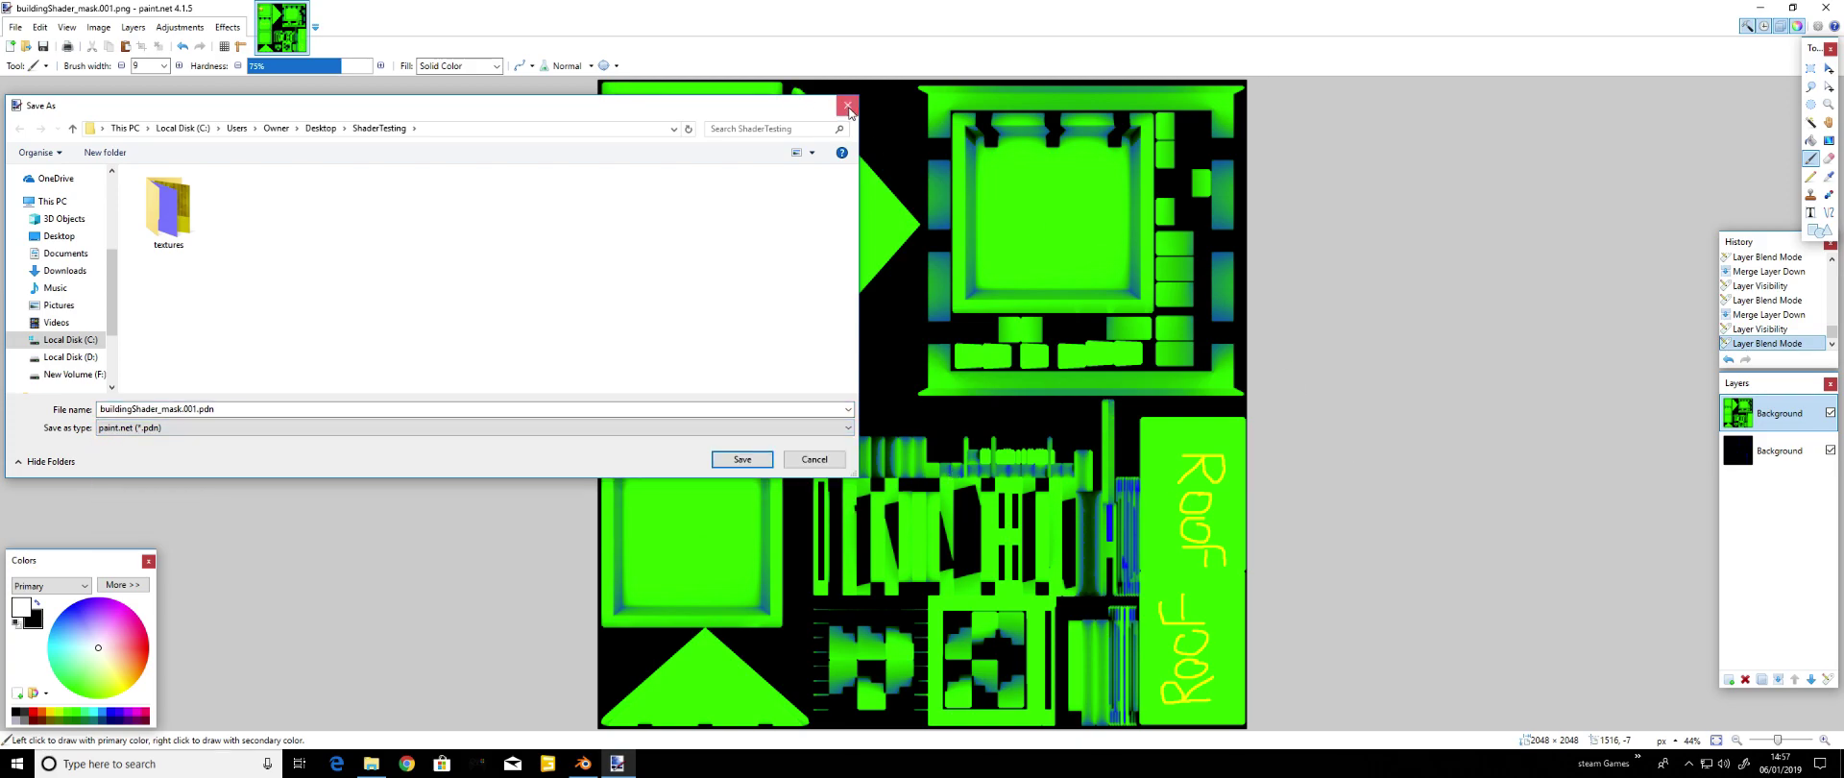
{"action": "left_click", "coordinate": [845, 106]}
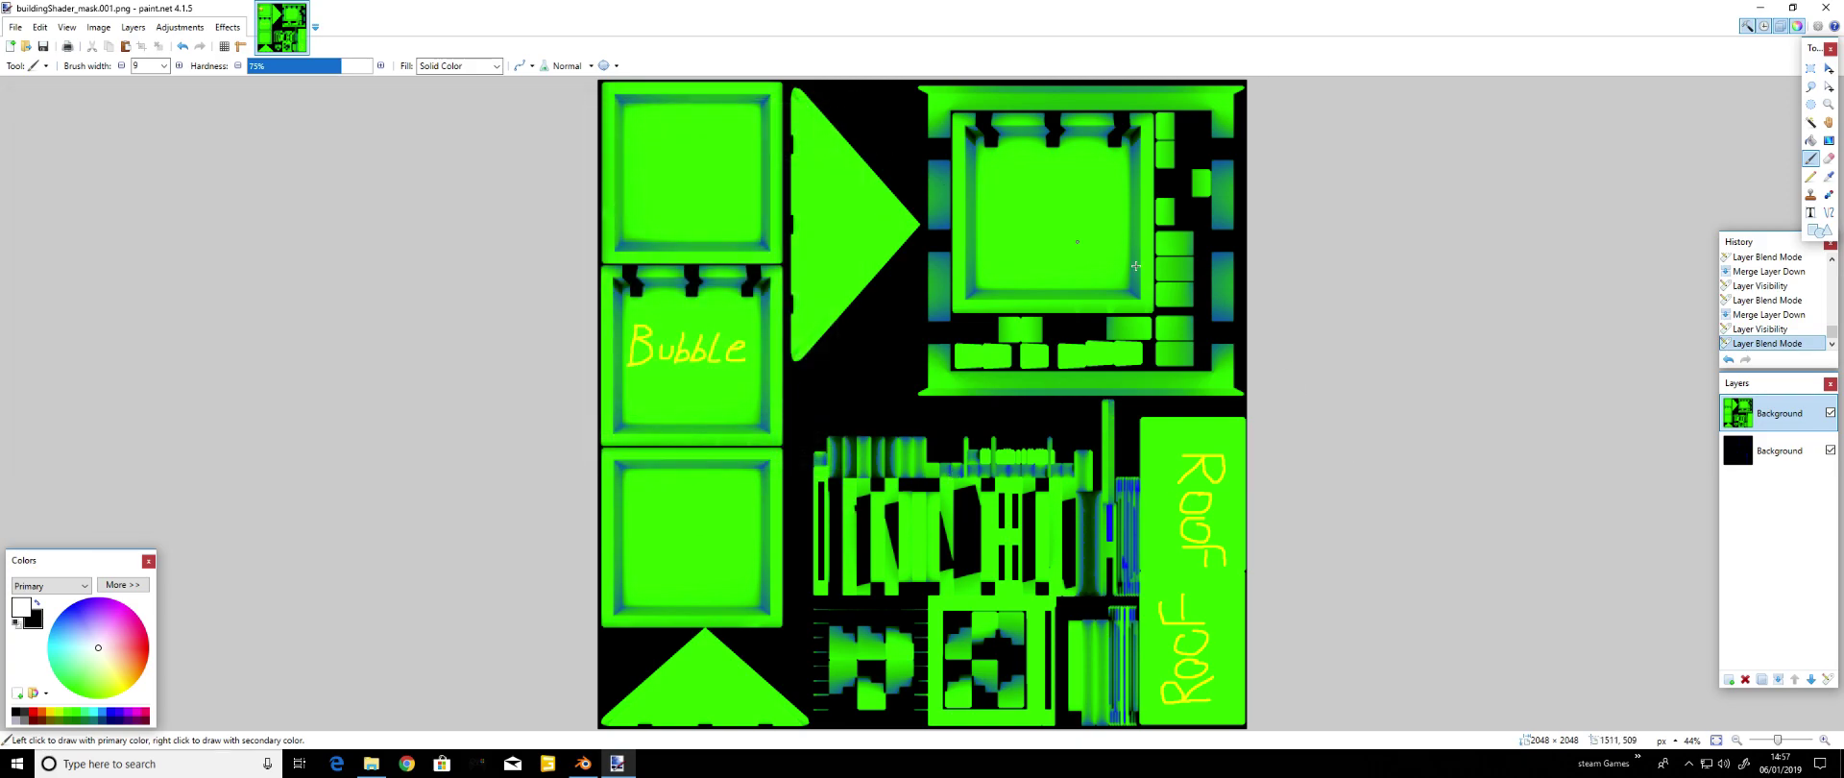
Merge the two Background layers and save the image as buildingShader_mask.dds in the textures folder, using DXT1 with mip maps
{"action": "left_click", "coordinate": [1778, 679]}
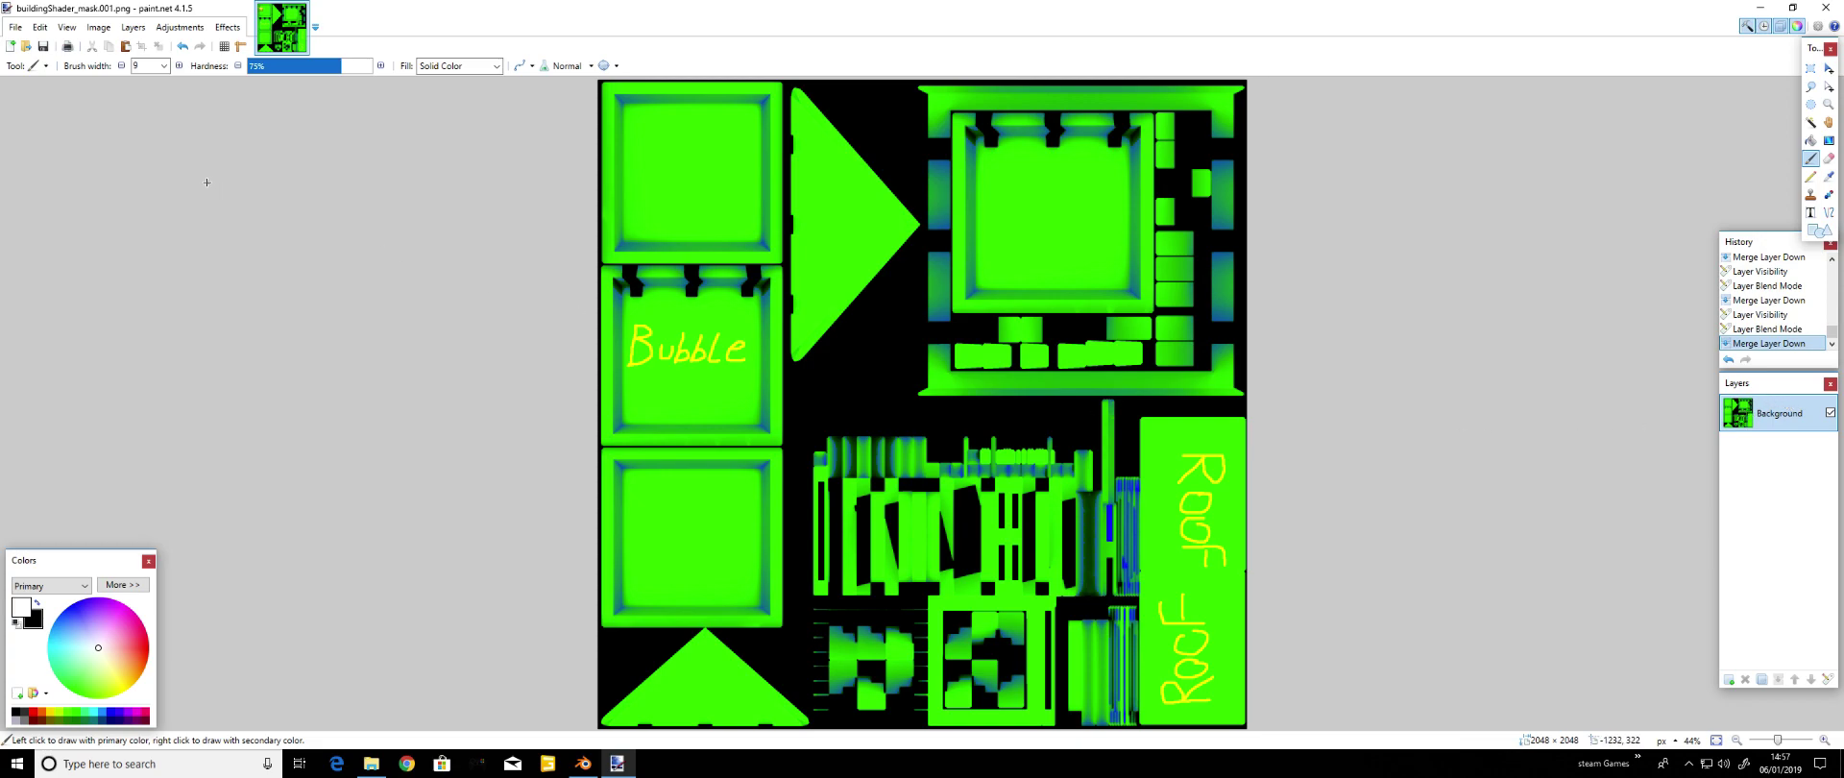
{"action": "left_click", "coordinate": [16, 27]}
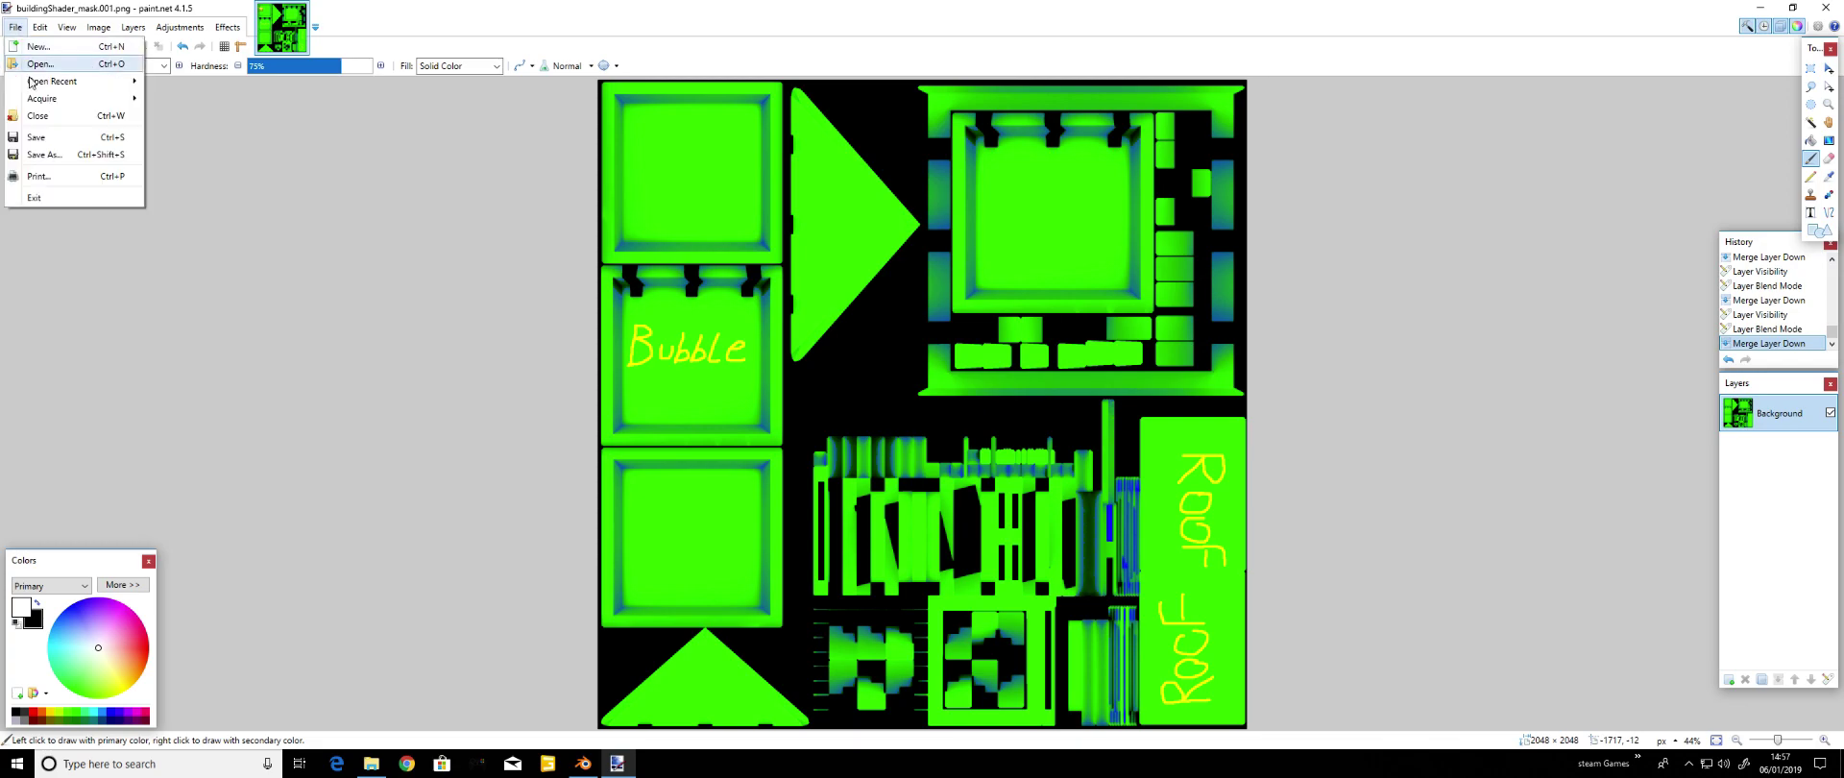
{"action": "left_click", "coordinate": [43, 156]}
{"action": "left_click", "coordinate": [225, 428]}
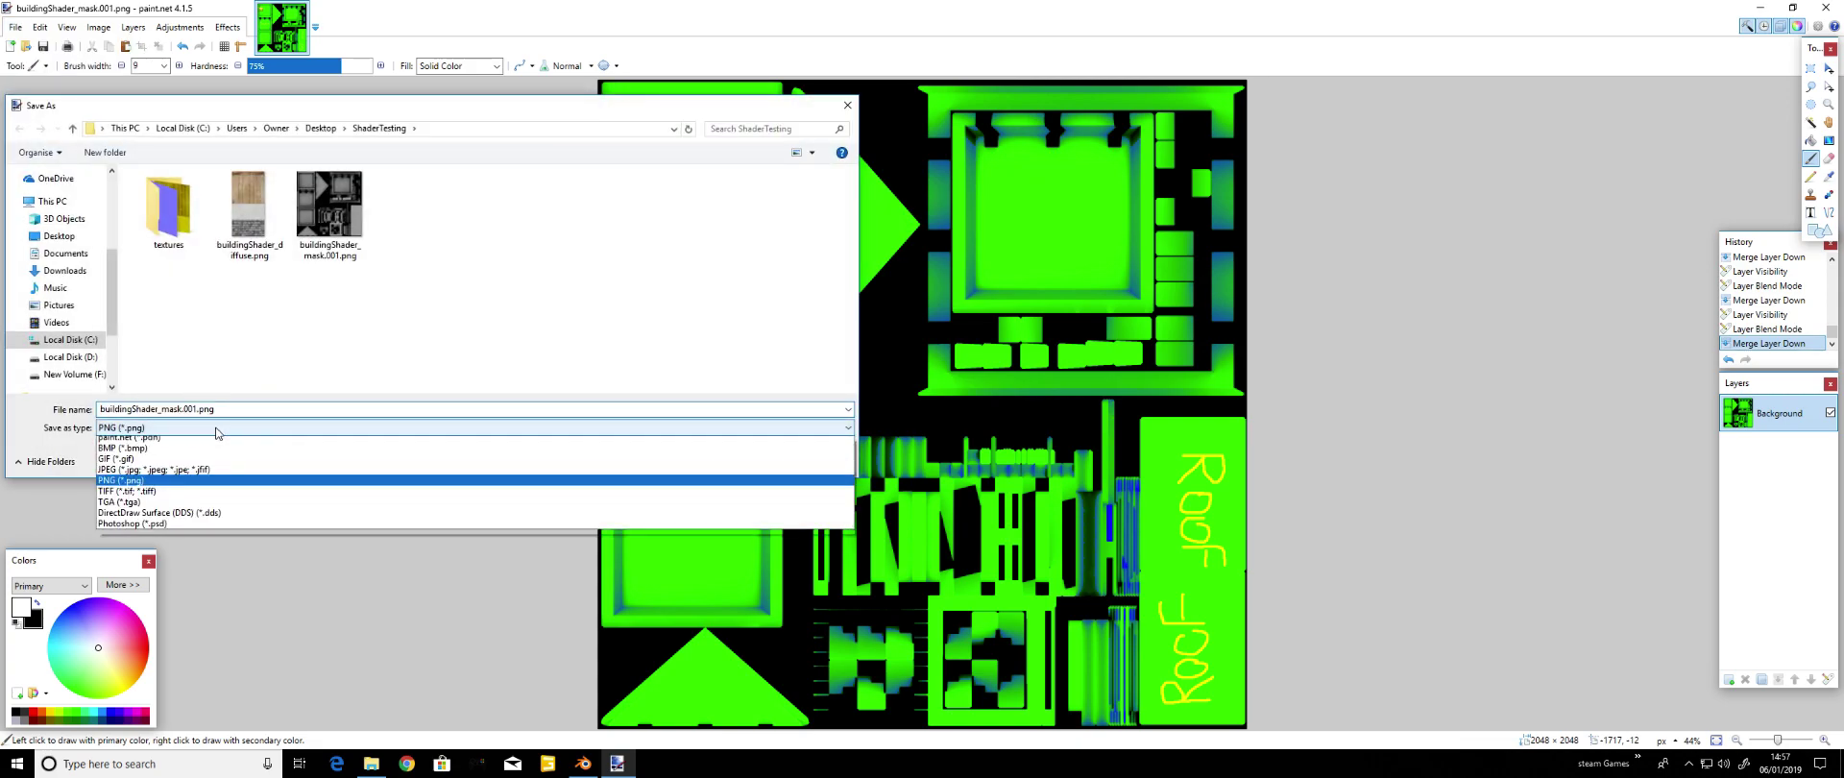
{"action": "left_click", "coordinate": [184, 518]}
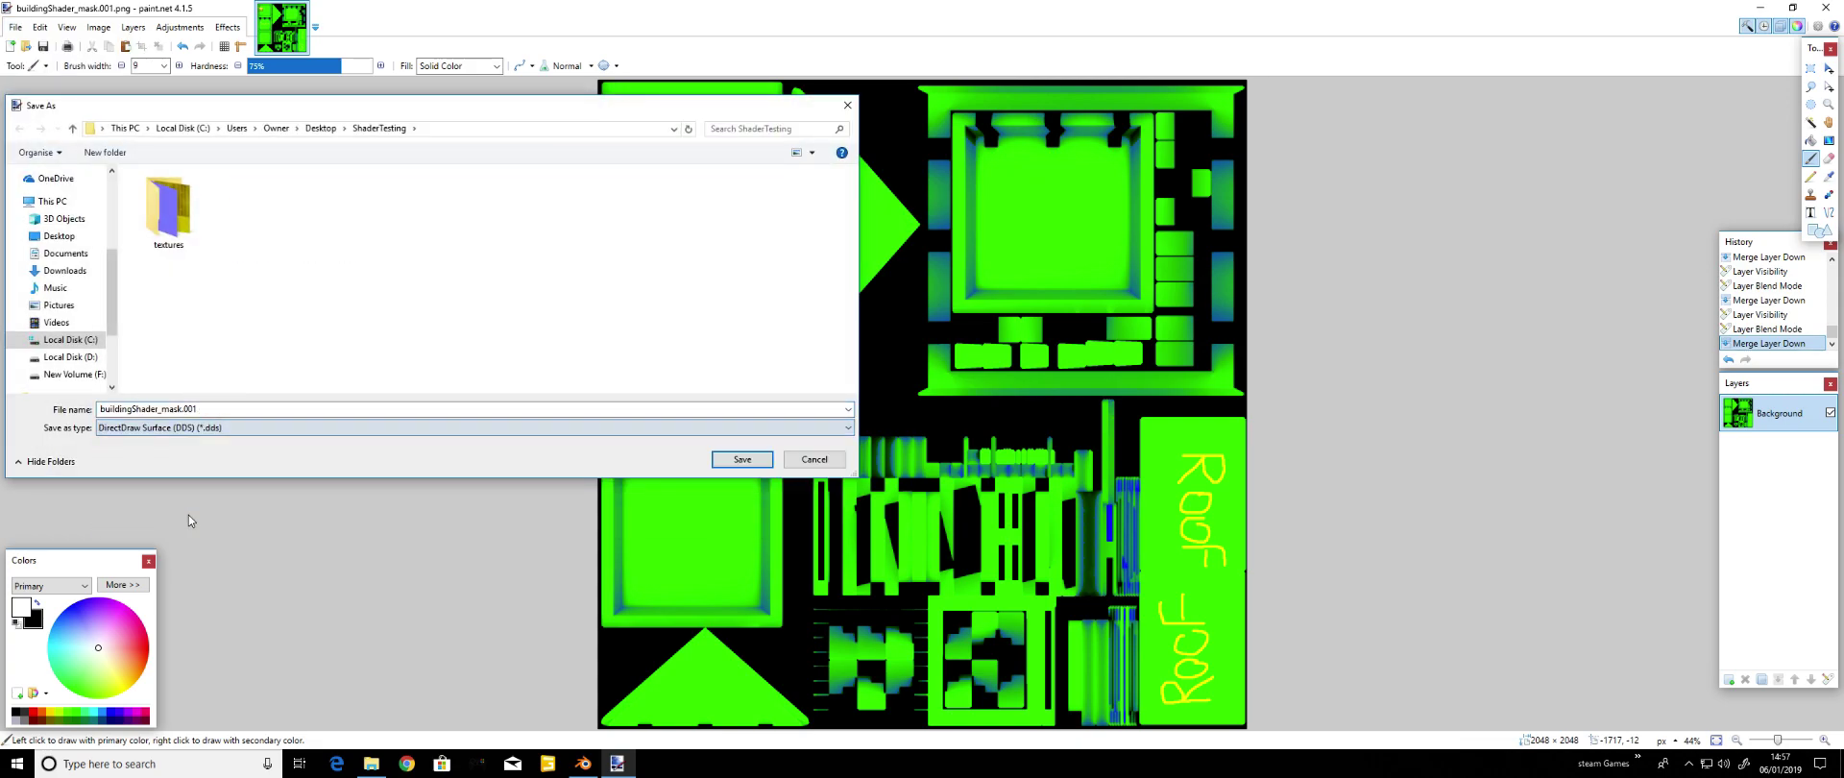
{"action": "left_click", "coordinate": [145, 410]}
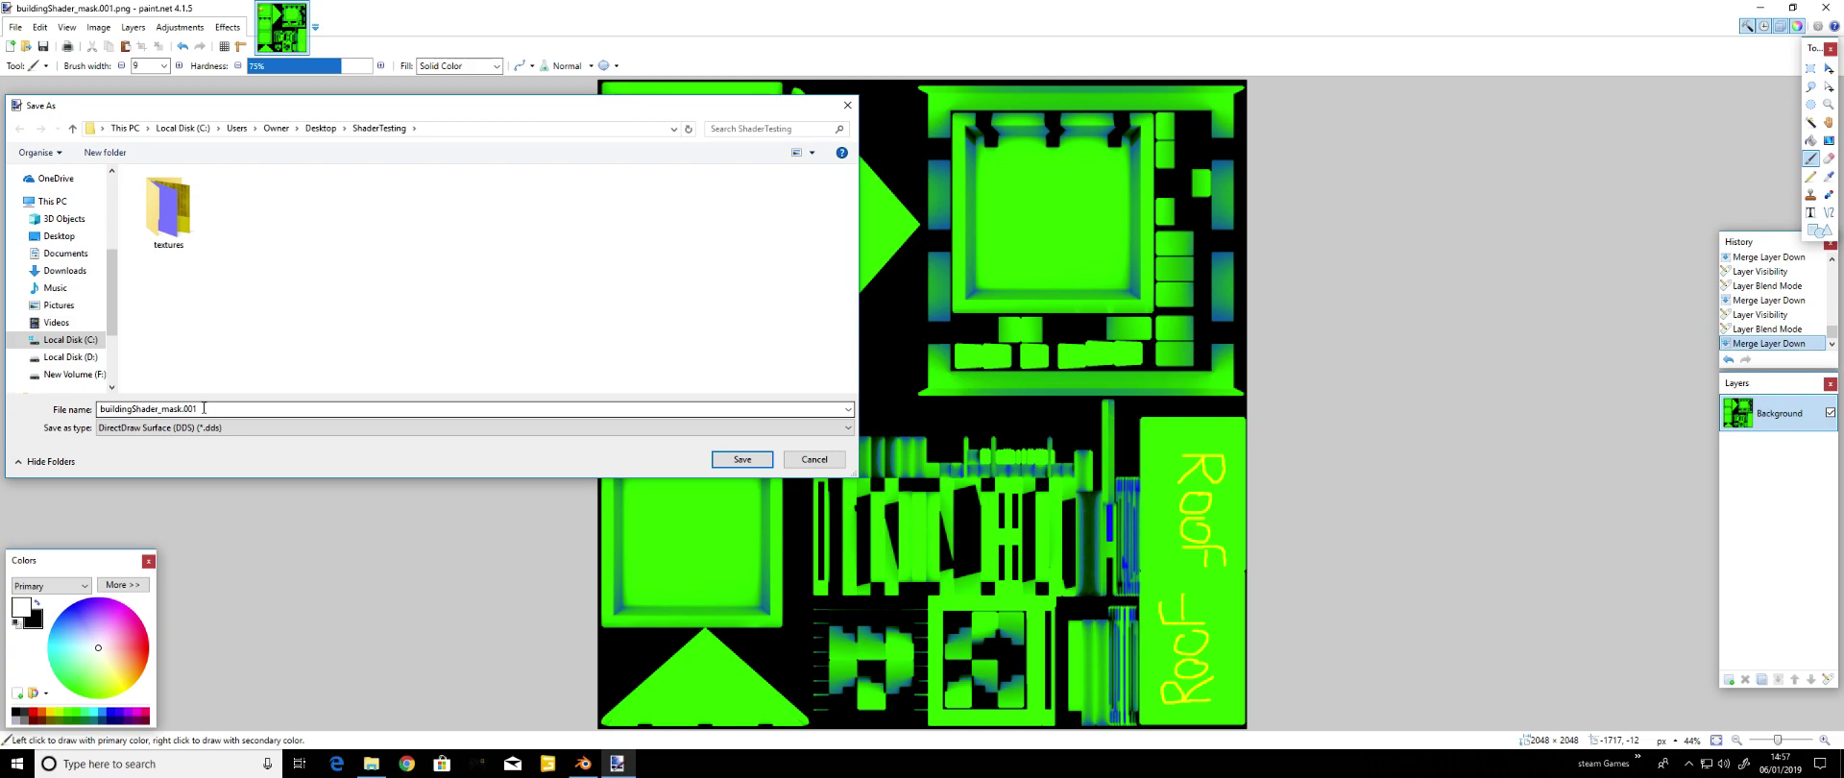
{"action": "double_click", "coordinate": [165, 215]}
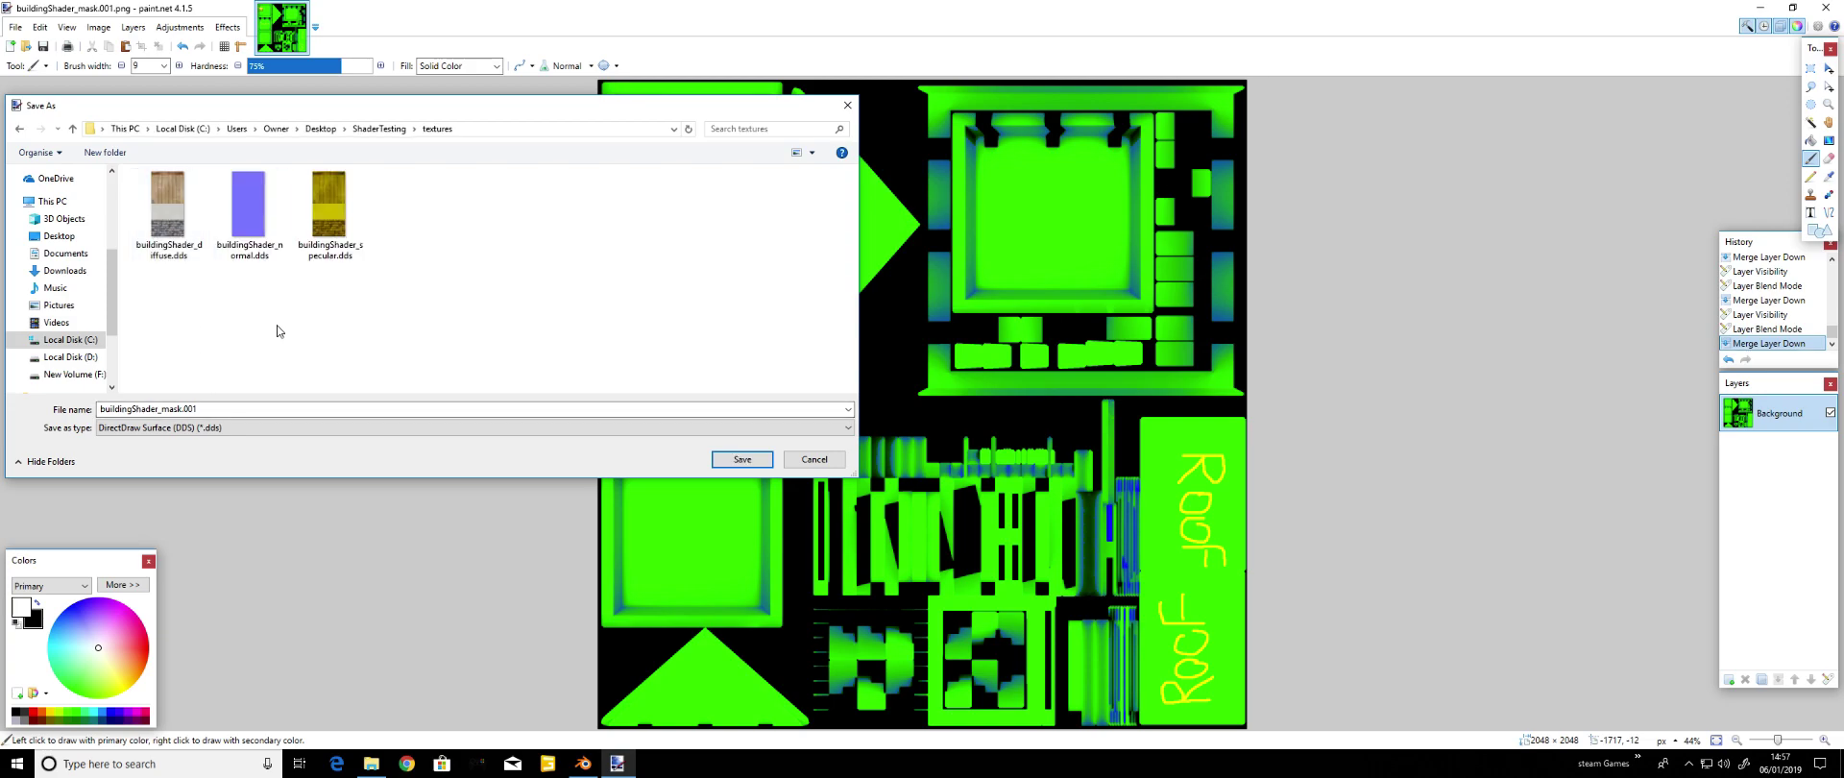
{"action": "left_click", "coordinate": [222, 410]}
{"action": "key", "text": "Return"}
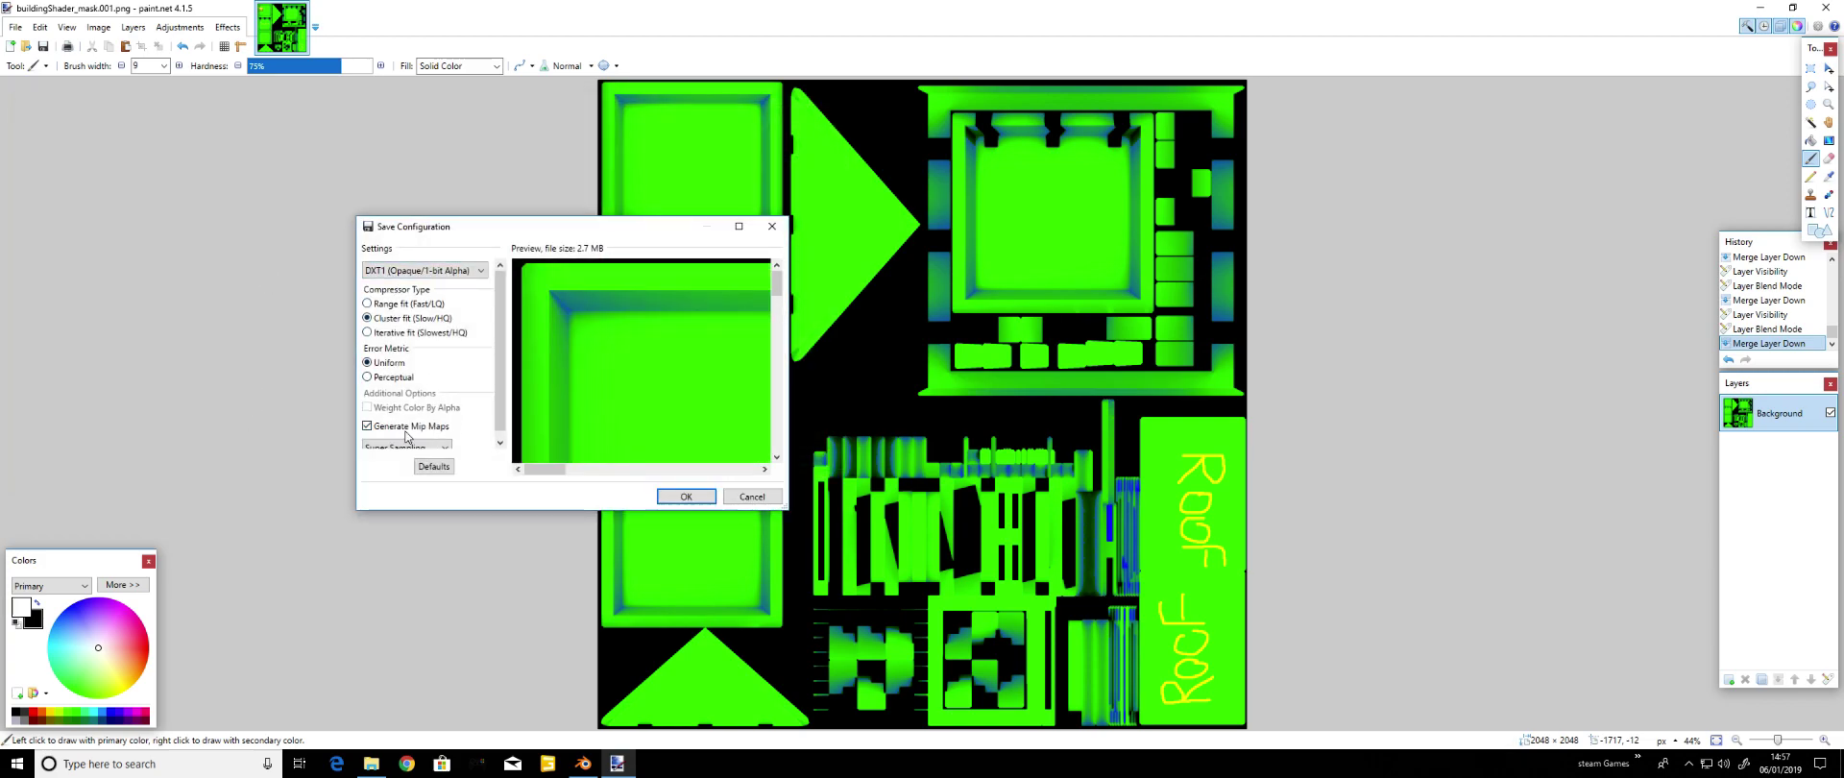
{"action": "left_click", "coordinate": [689, 498]}
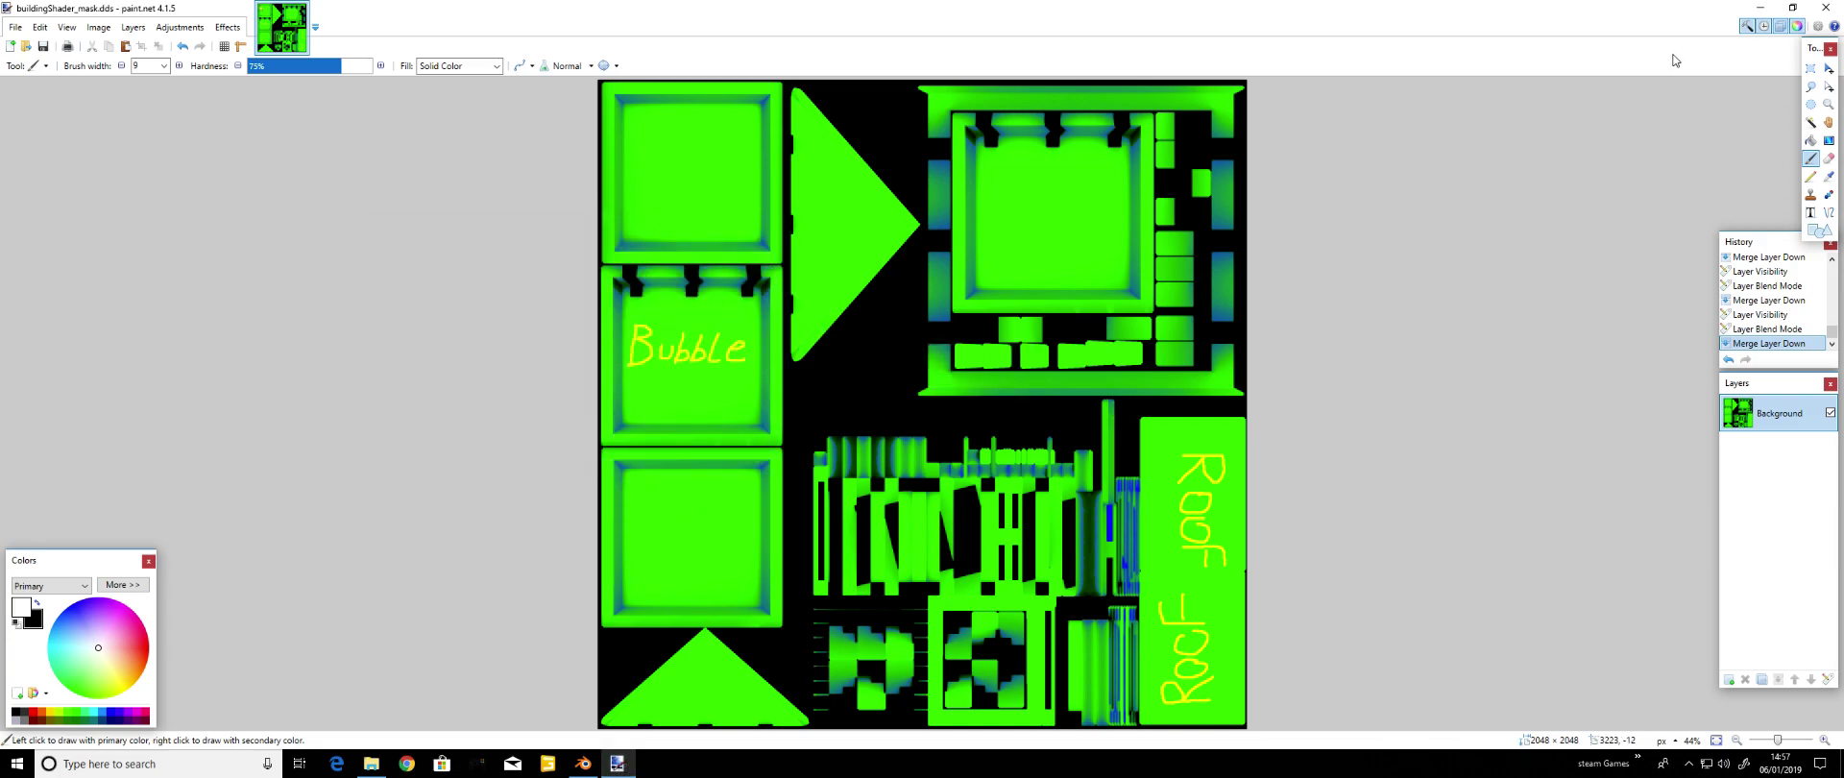
Close paint.net, check the DDS files in the textures folder, and open cubeTest.i3d in GIANTS Editor
{"action": "left_click", "coordinate": [1832, 10]}
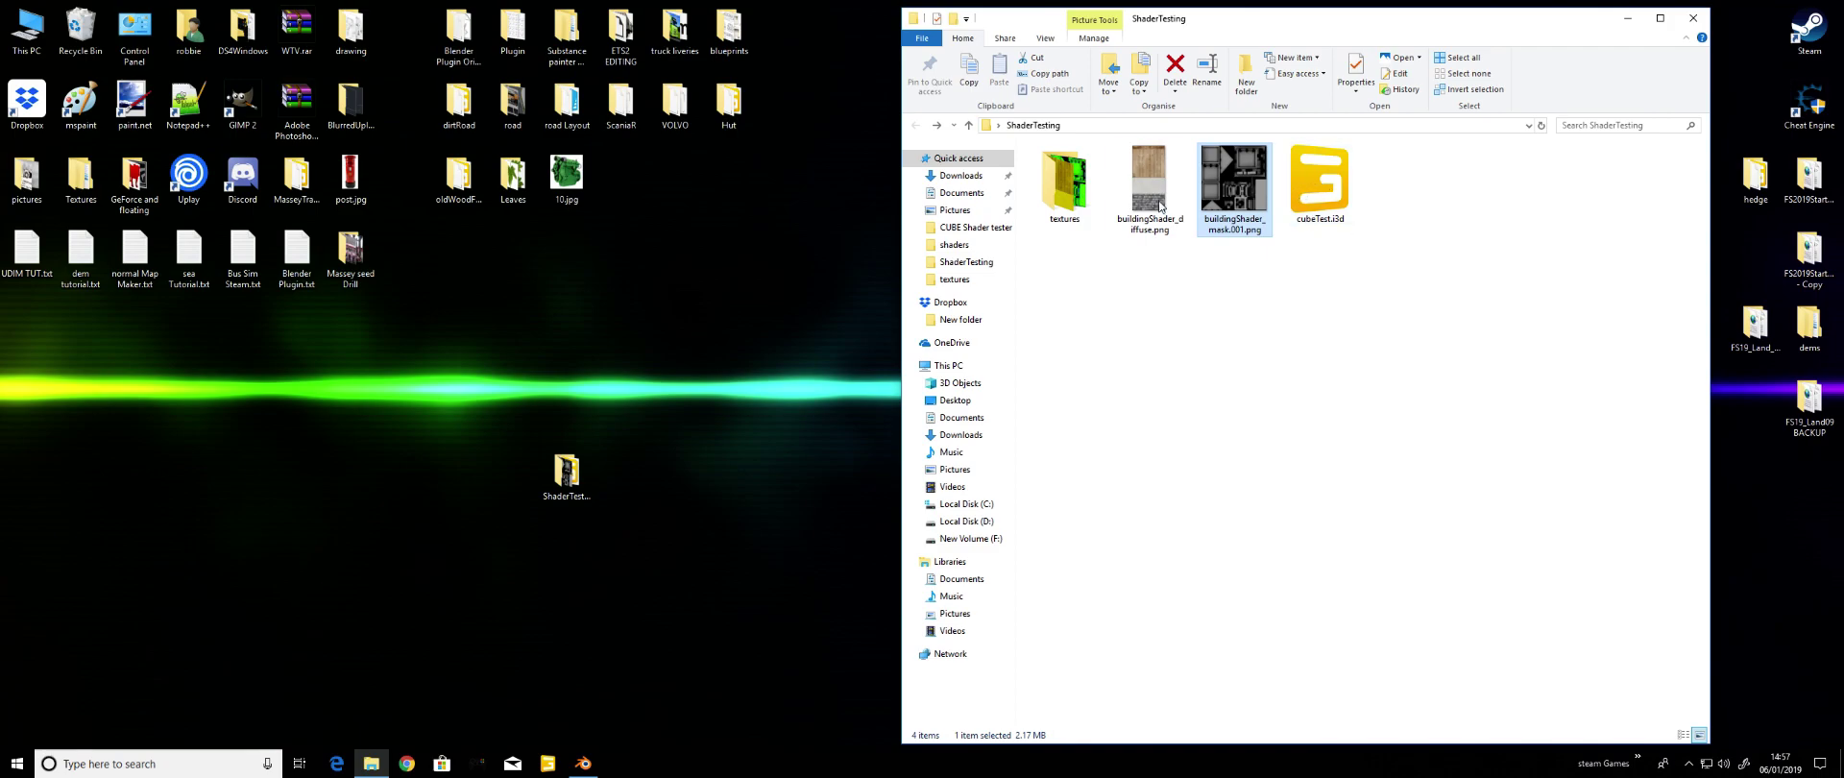
{"action": "double_click", "coordinate": [1064, 182]}
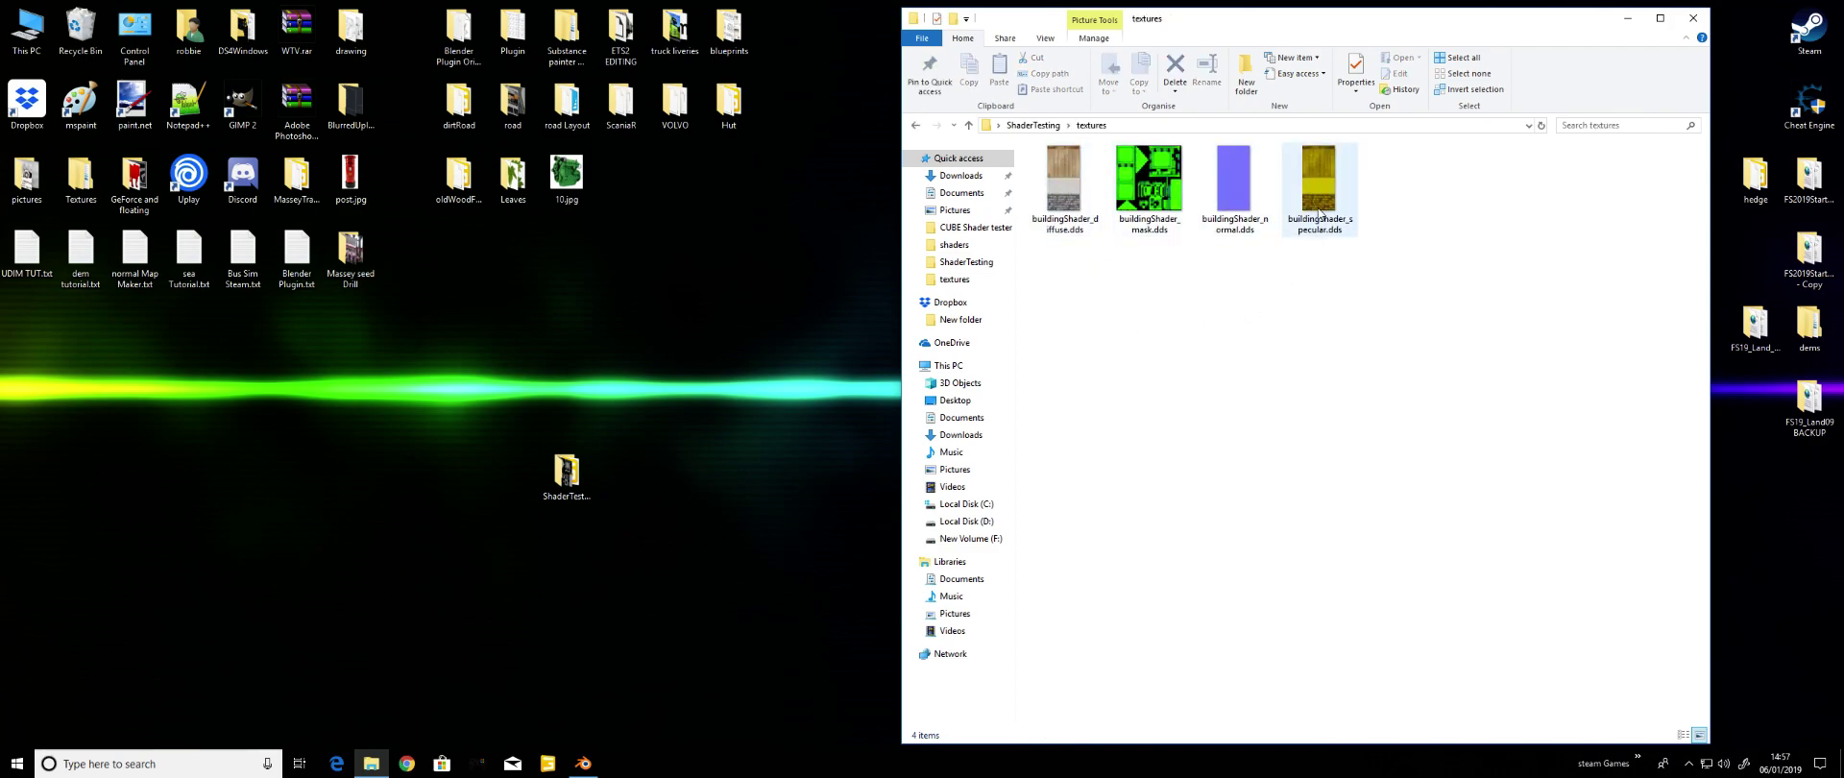
{"action": "key", "text": "alt+Left"}
{"action": "double_click", "coordinate": [1338, 204]}
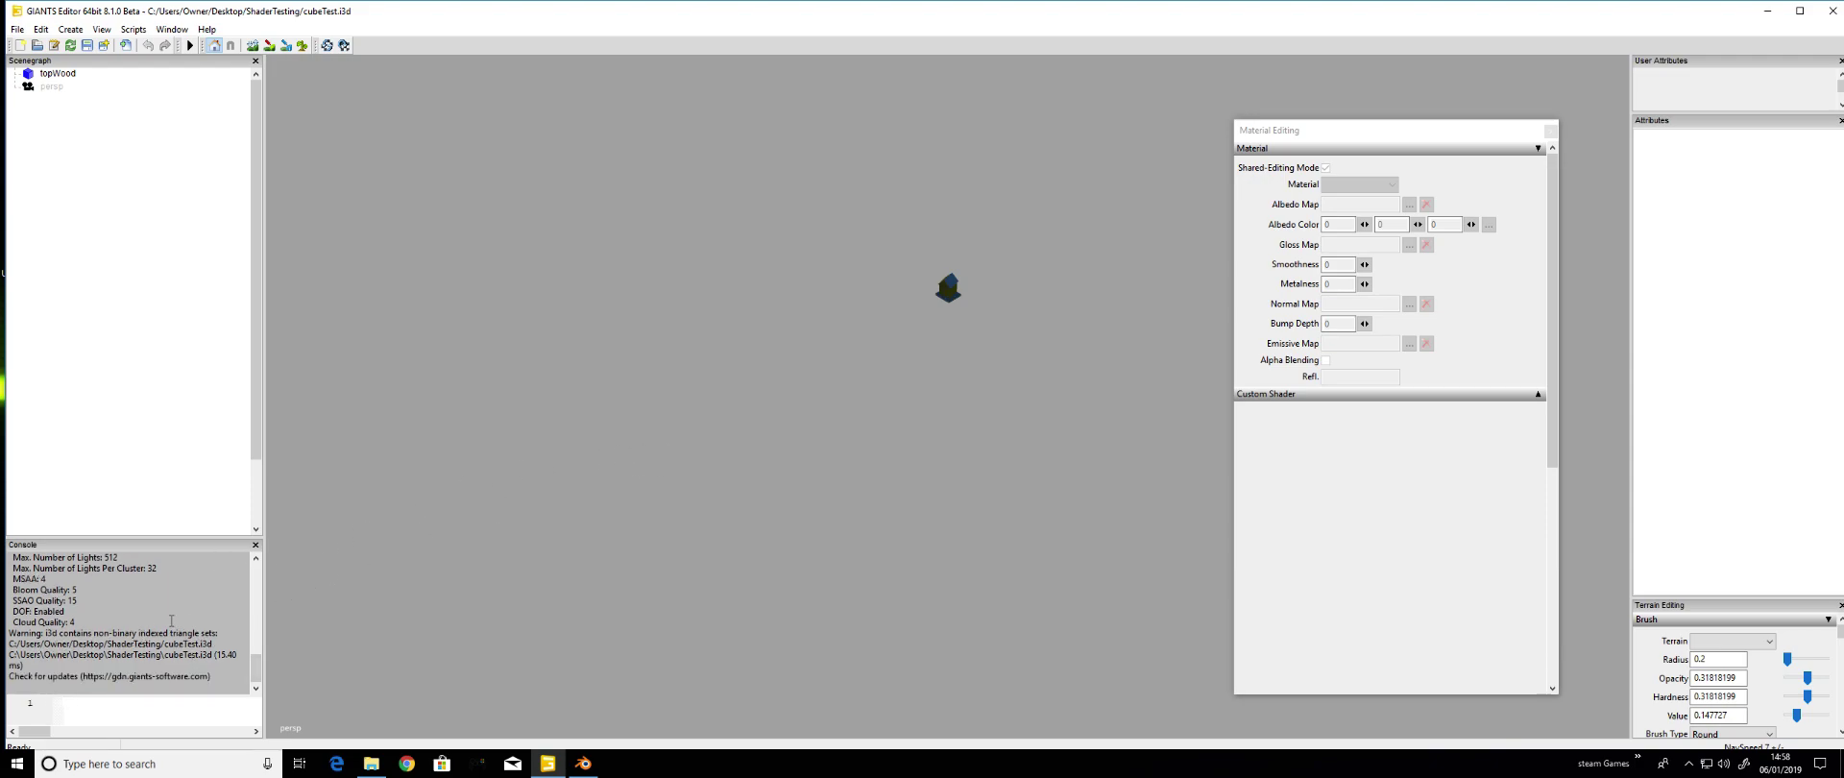
{"action": "left_click", "coordinate": [17, 29]}
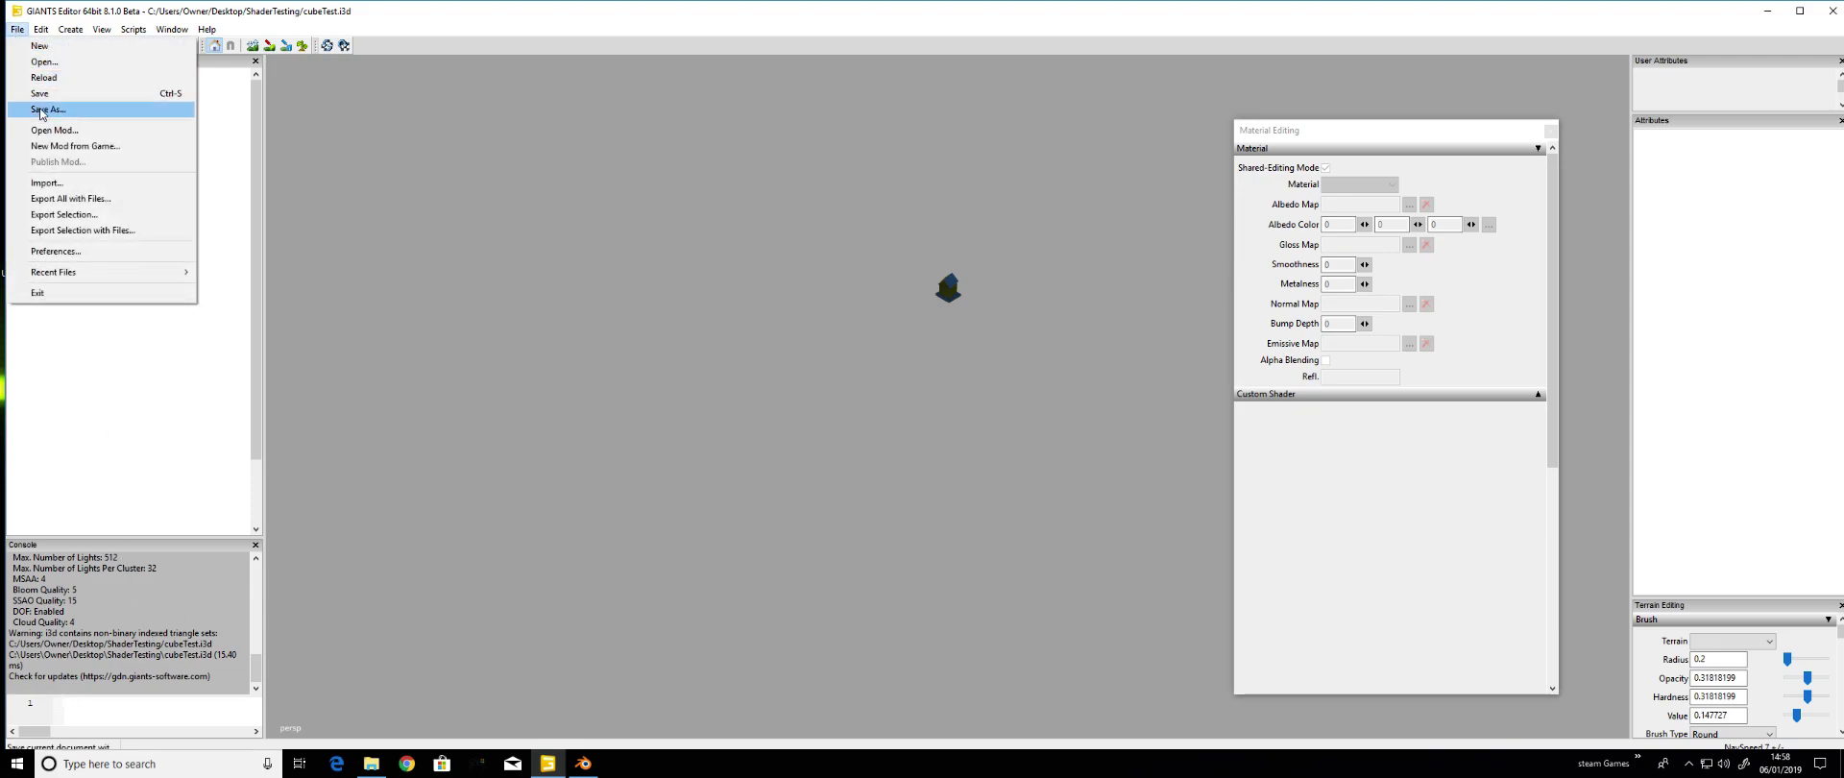
{"action": "left_click", "coordinate": [42, 112]}
{"action": "left_click", "coordinate": [165, 548]}
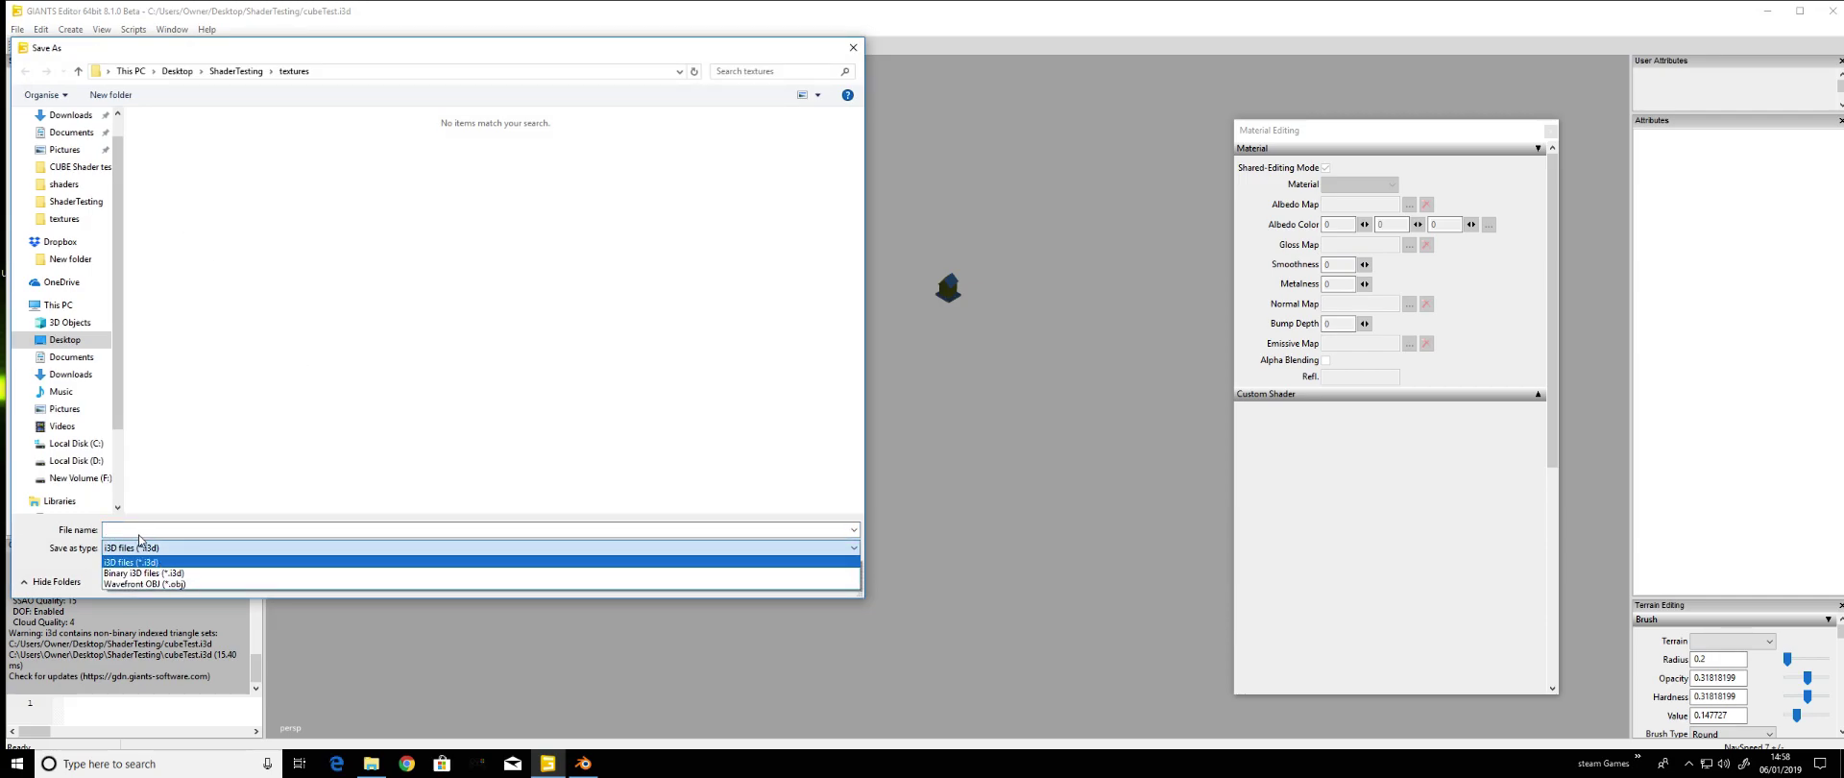
{"action": "left_click", "coordinate": [851, 48]}
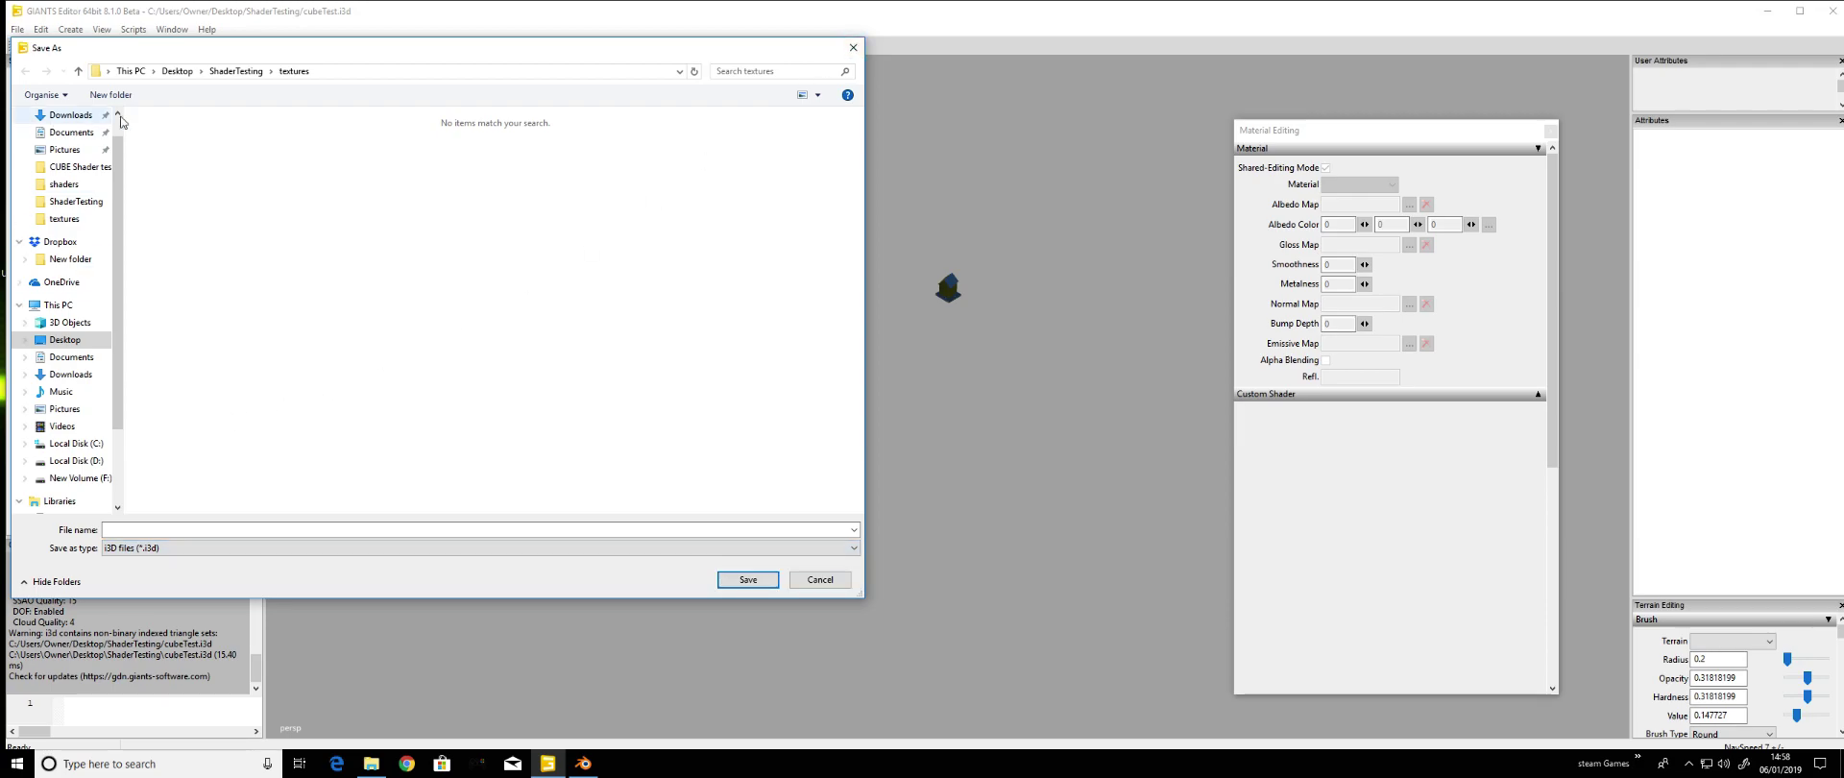
{"action": "left_click", "coordinate": [86, 340]}
{"action": "scroll", "coordinate": [266, 354], "scroll_direction": "down", "scroll_amount": 4}
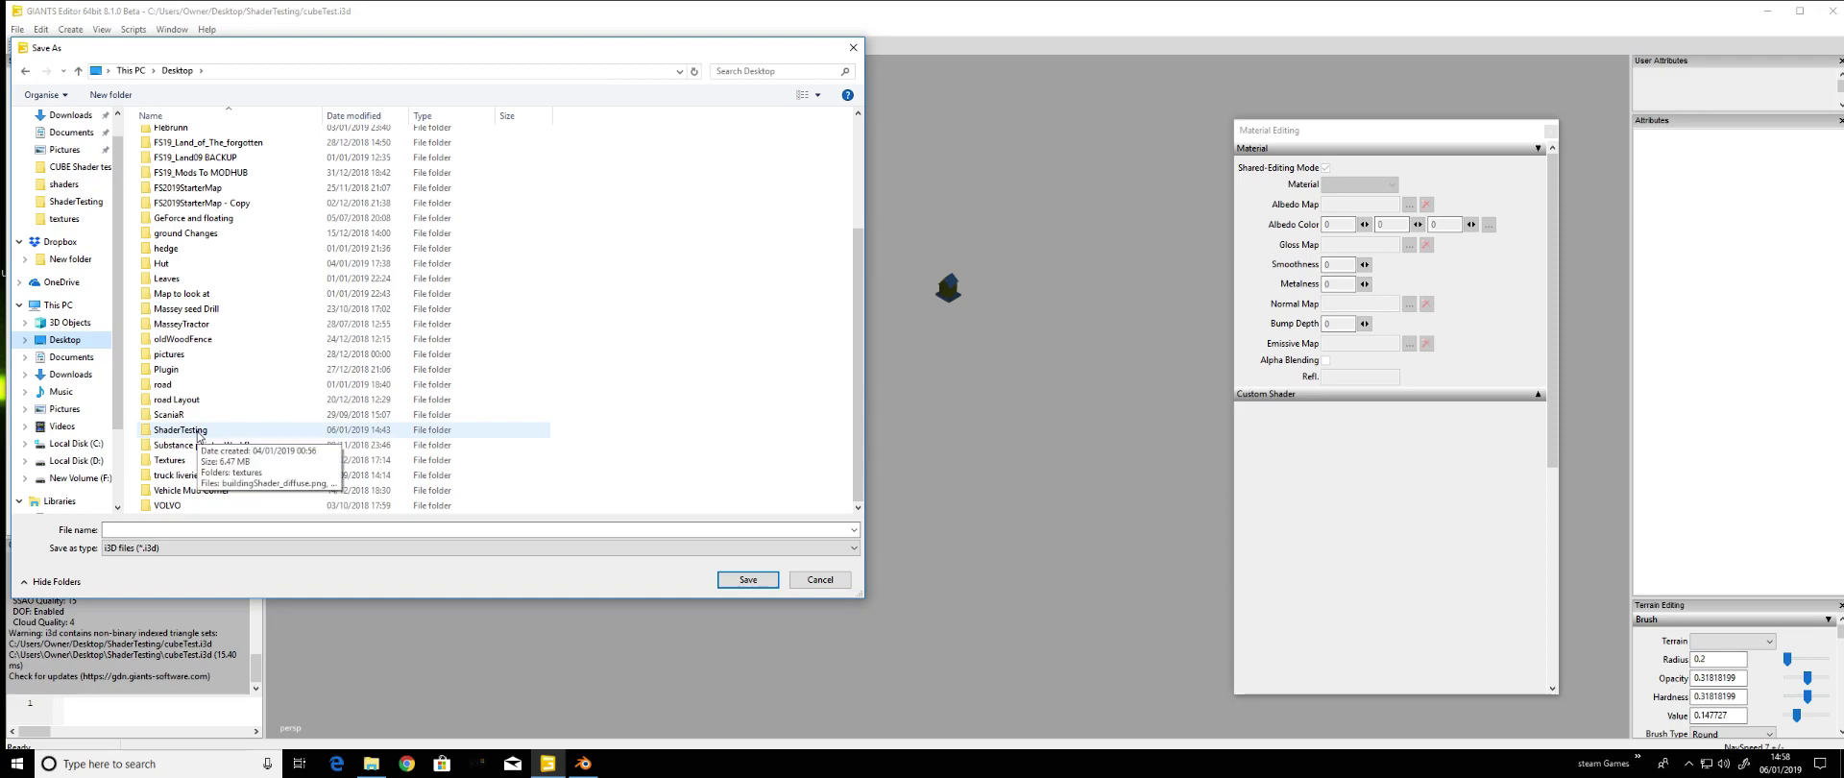
{"action": "double_click", "coordinate": [199, 435]}
{"action": "left_click", "coordinate": [257, 163]}
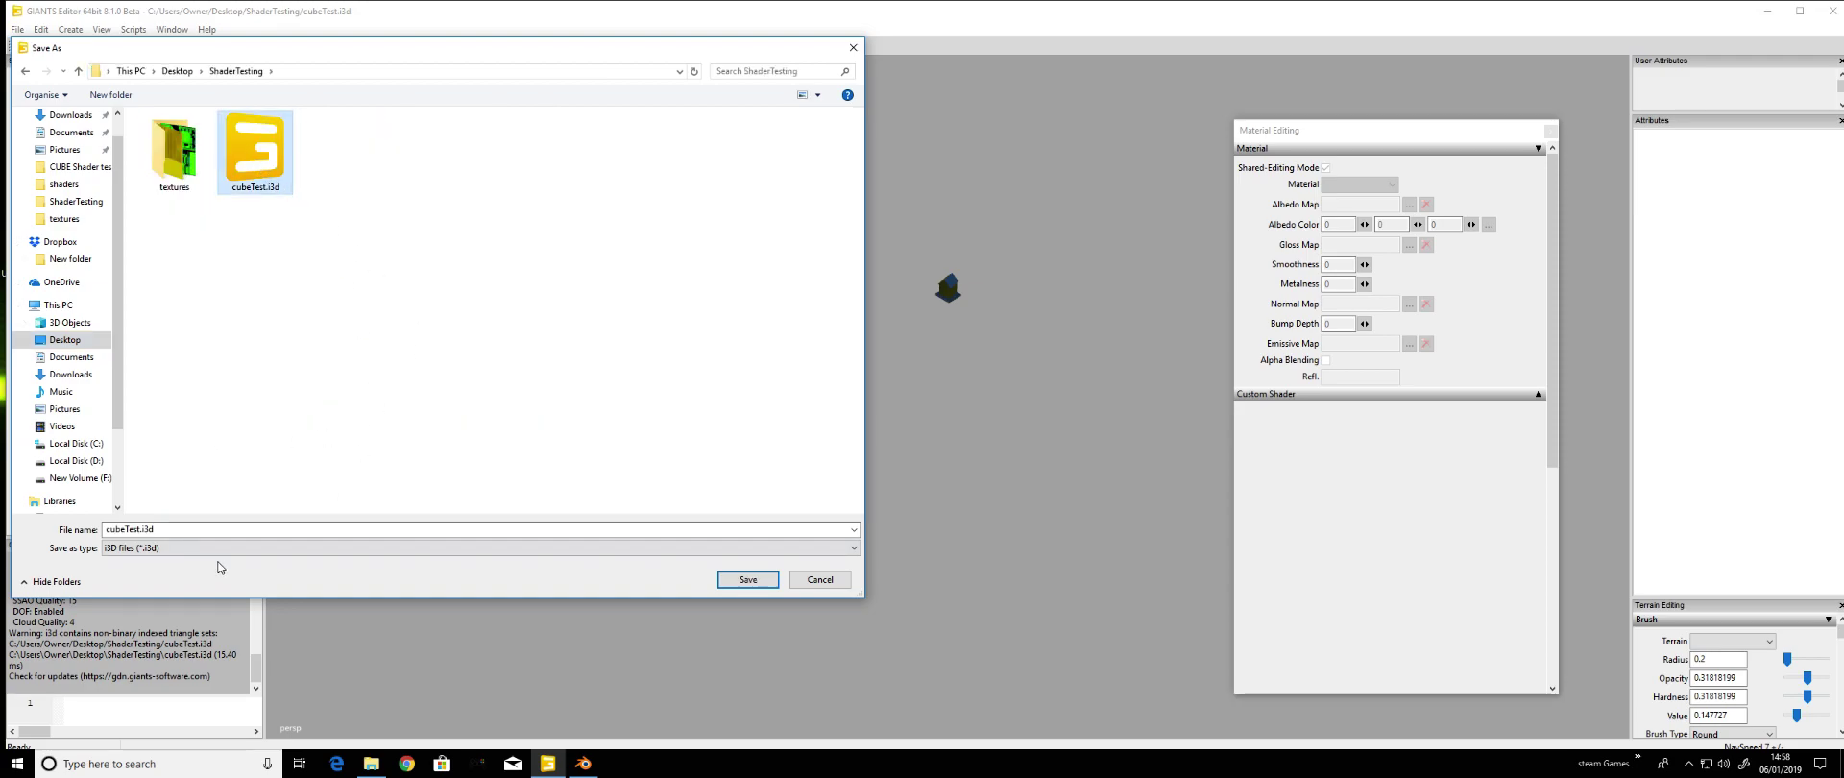
{"action": "left_click", "coordinate": [193, 551]}
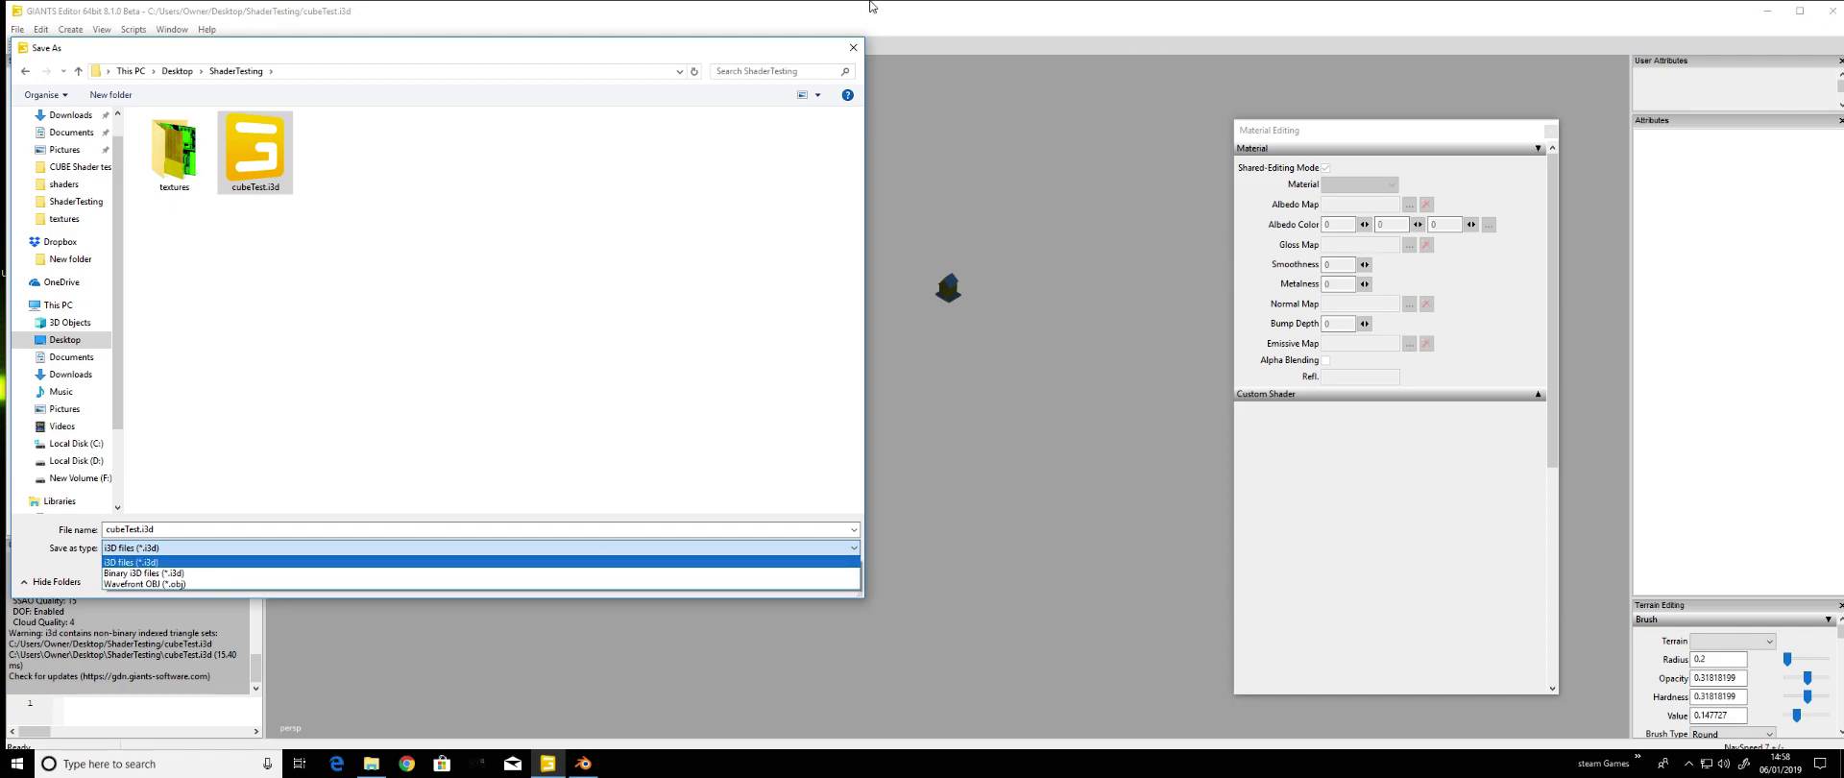
{"action": "left_click", "coordinate": [853, 48]}
{"action": "left_click", "coordinate": [853, 48]}
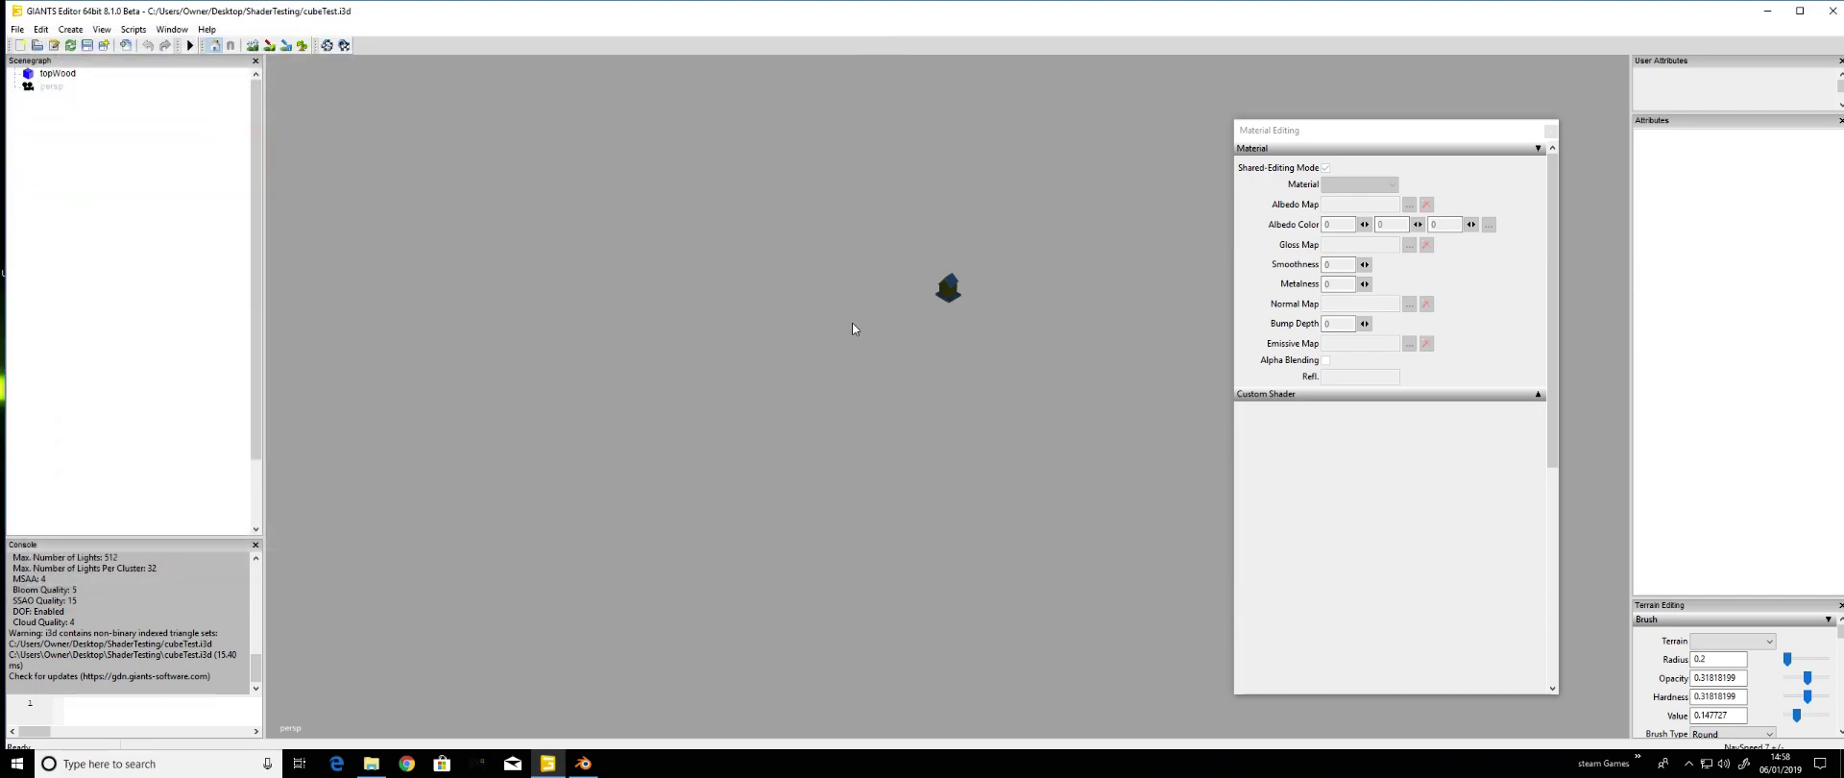
Add a light to the birdhouse scene
{"action": "scroll", "coordinate": [874, 334], "scroll_direction": "up", "scroll_amount": 5}
{"action": "middle_click_drag", "start_coordinate": [932, 134], "coordinate": [942, 224], "text": "alt"}
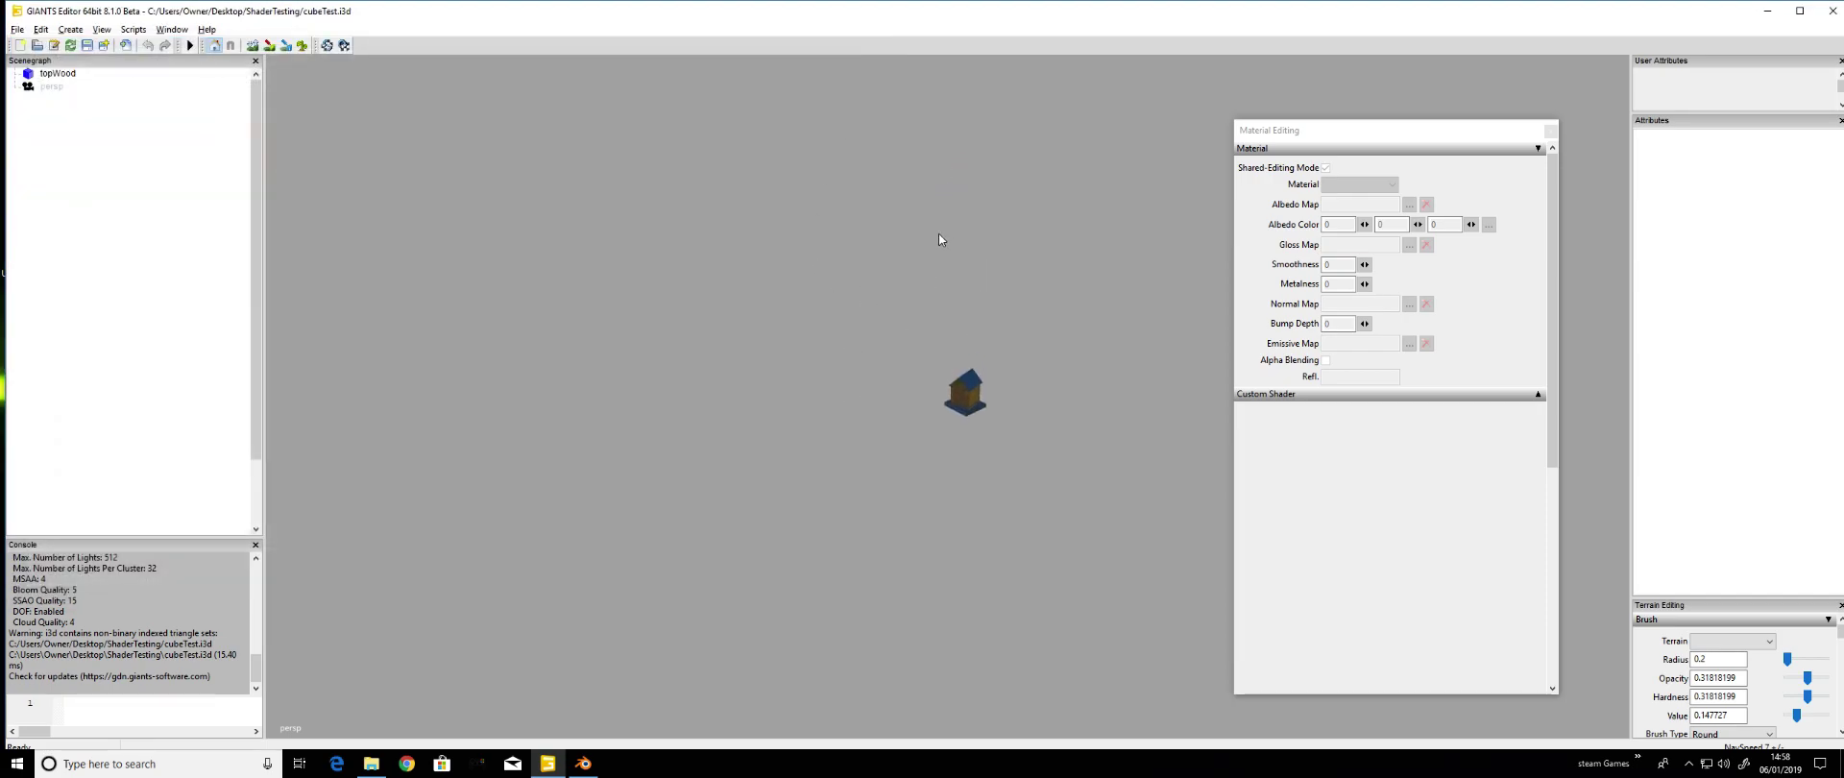
{"action": "scroll", "coordinate": [993, 290], "scroll_direction": "up", "scroll_amount": 5}
{"action": "middle_click_drag", "start_coordinate": [1104, 227], "coordinate": [1013, 235], "text": "alt"}
{"action": "scroll", "coordinate": [932, 288], "scroll_direction": "up", "scroll_amount": 10}
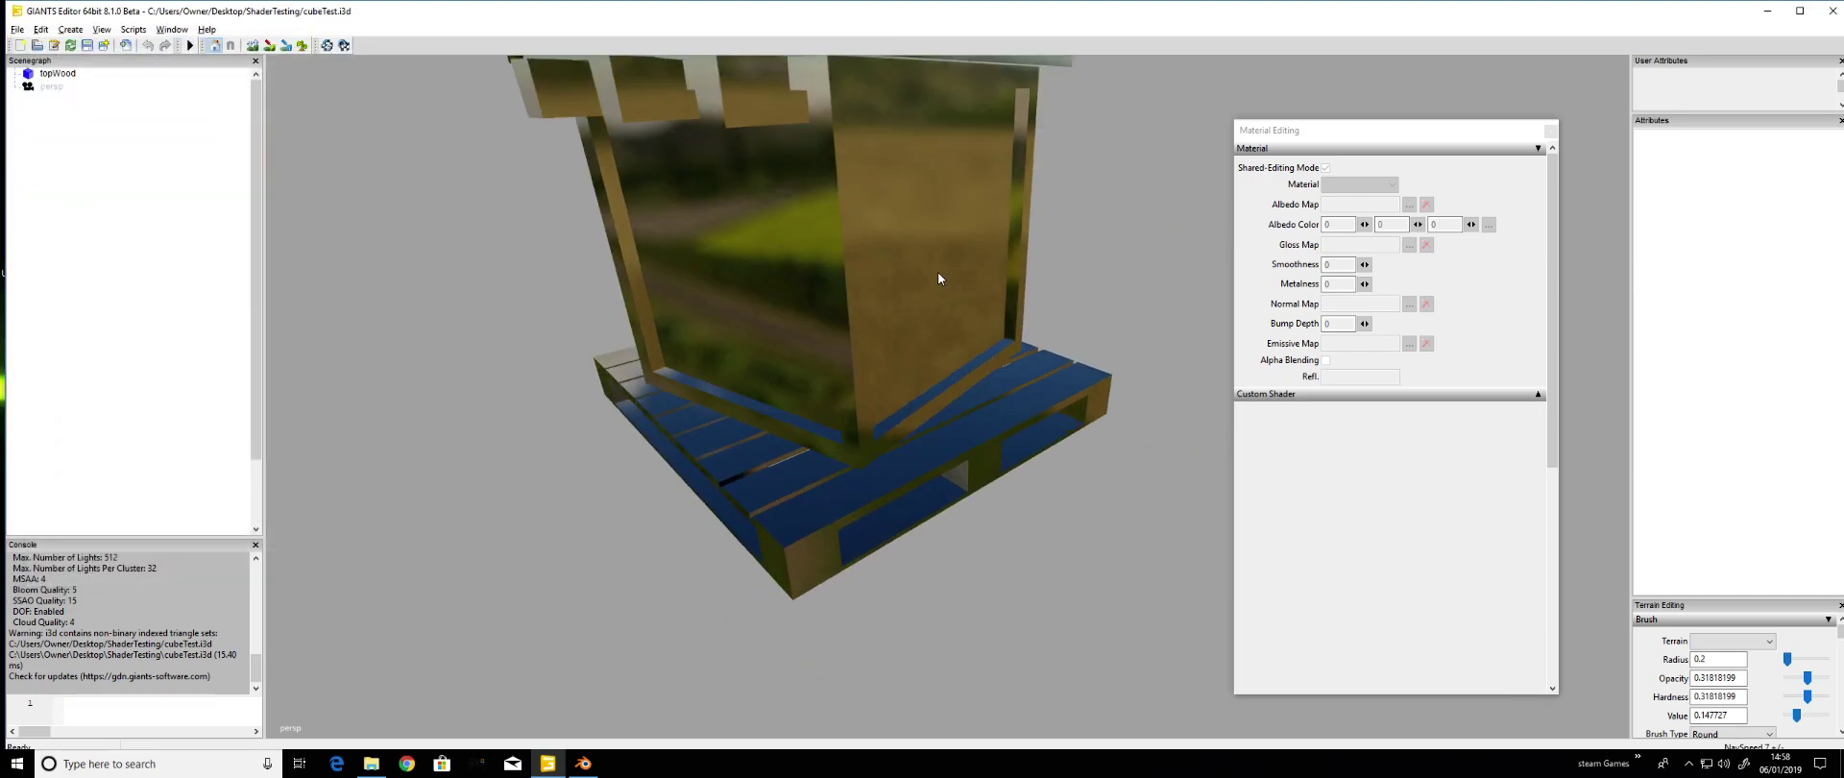
{"action": "scroll", "coordinate": [934, 290], "scroll_direction": "down", "scroll_amount": 3}
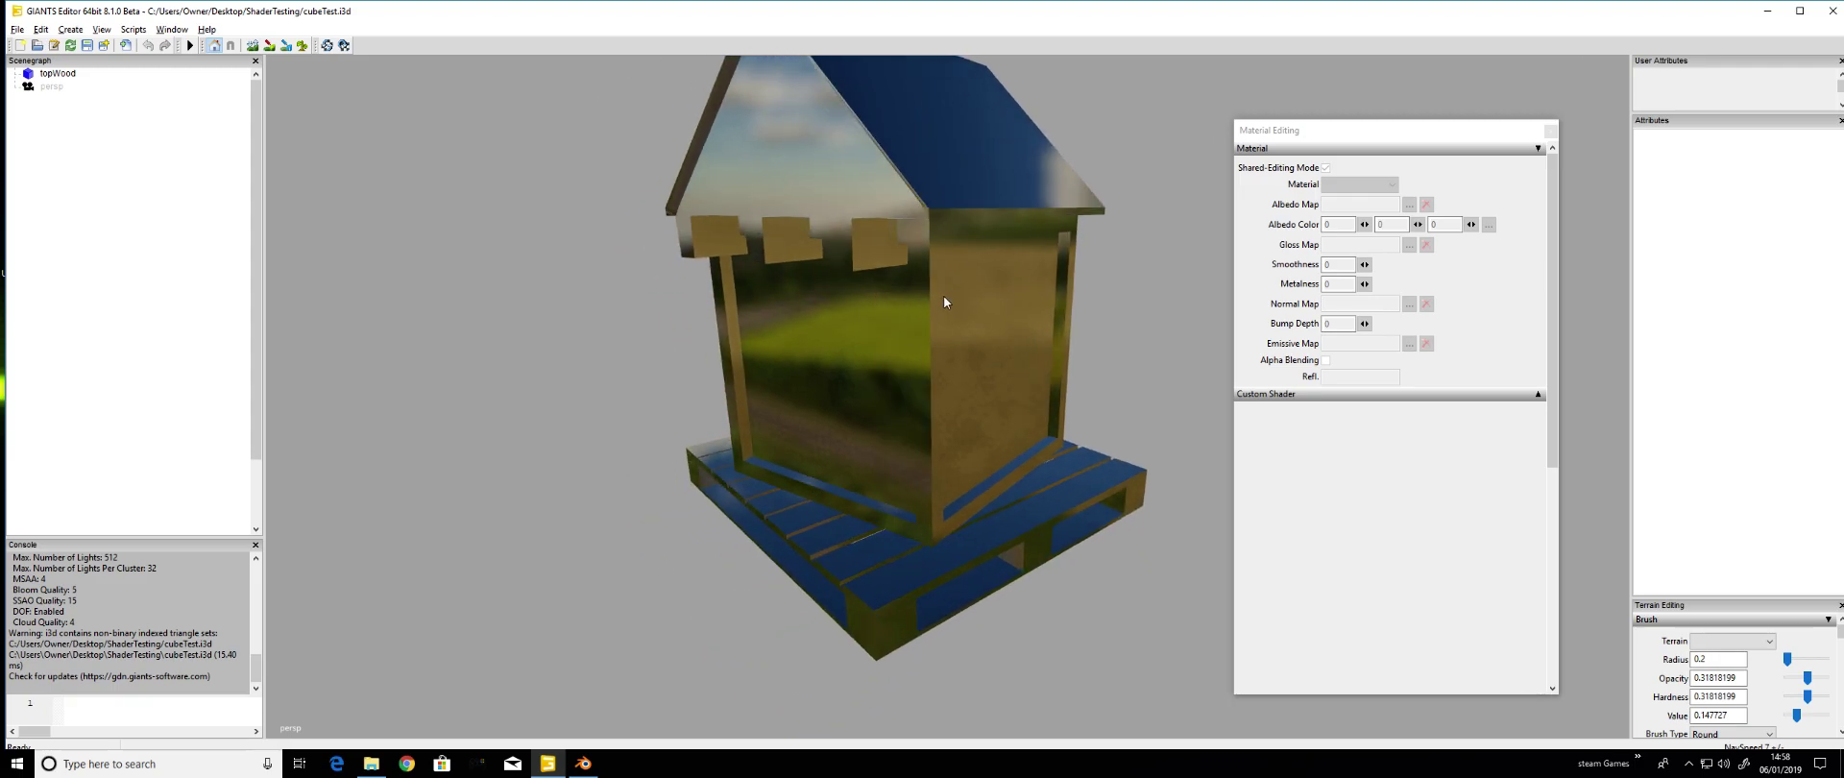
{"action": "left_click", "coordinate": [70, 29]}
{"action": "left_click", "coordinate": [85, 61]}
{"action": "left_click", "coordinate": [50, 99]}
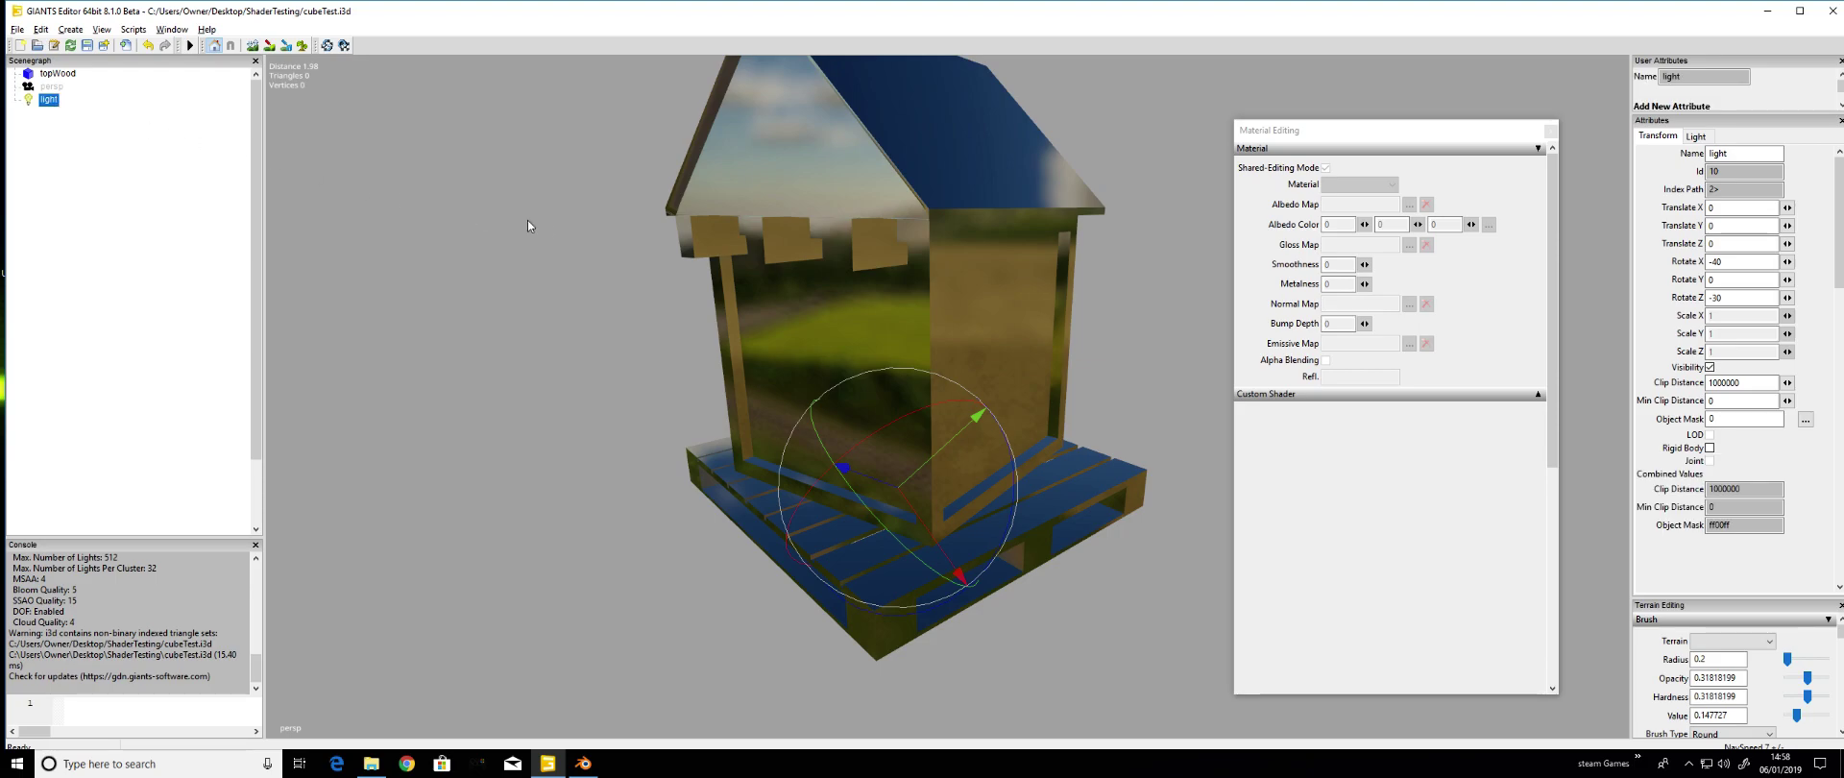
Assign buildingShader_diffuse.dds as the albedo map of topWood's buildingShader material
{"action": "left_click", "coordinate": [59, 74]}
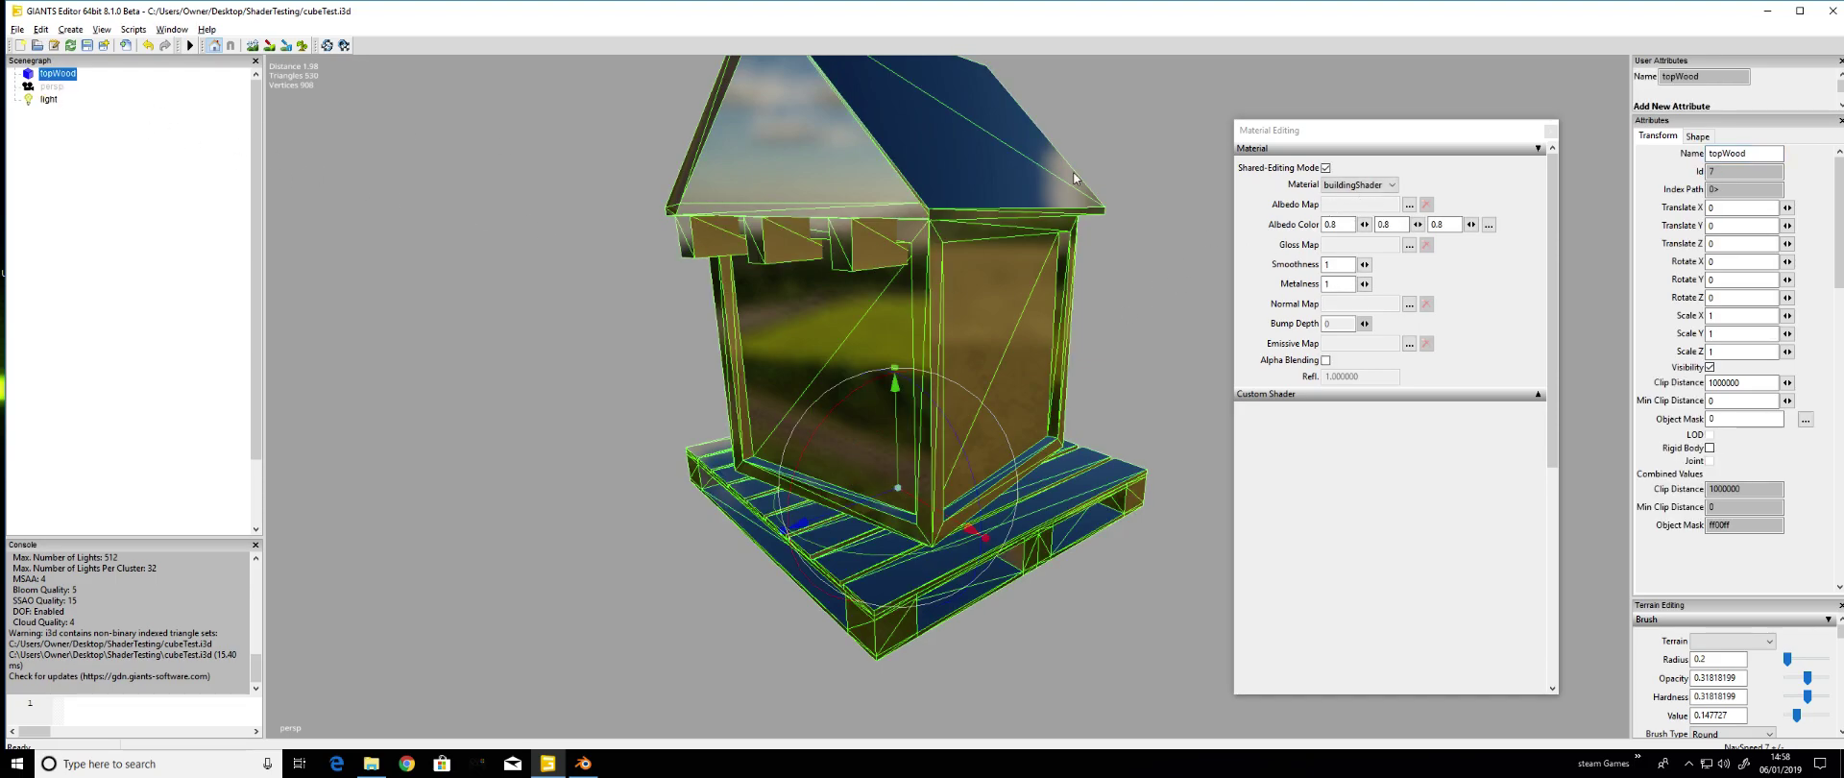
{"action": "left_click", "coordinate": [1409, 205]}
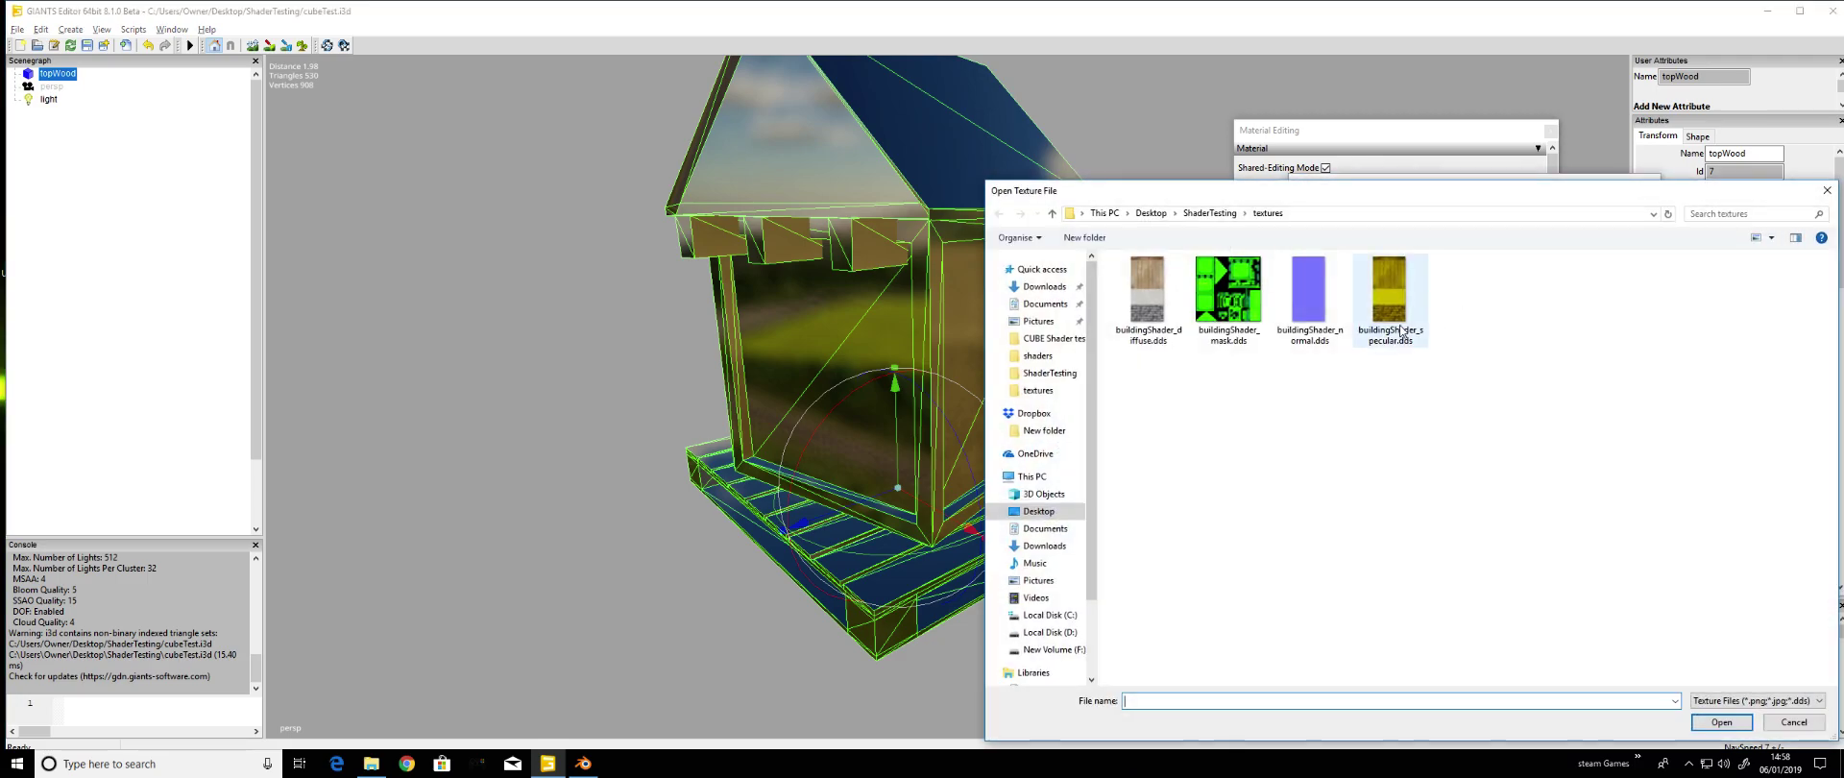
{"action": "double_click", "coordinate": [1153, 305]}
{"action": "left_click", "coordinate": [1649, 183]}
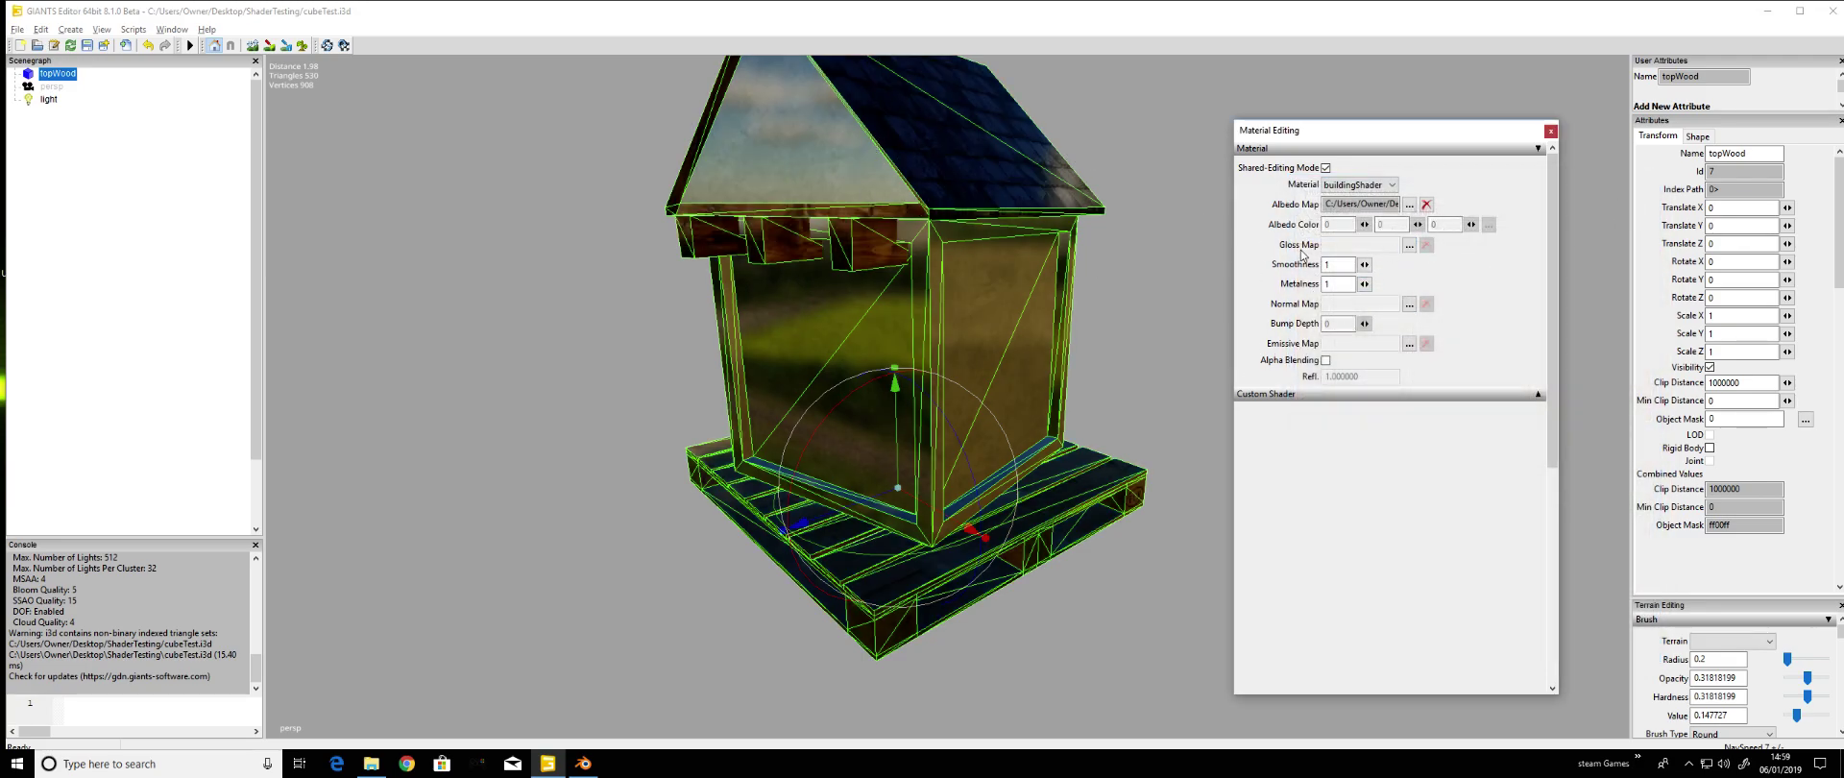
Assign buildingShader_specular.dds as the gloss map of the buildingShader material
{"action": "left_click", "coordinate": [1409, 246]}
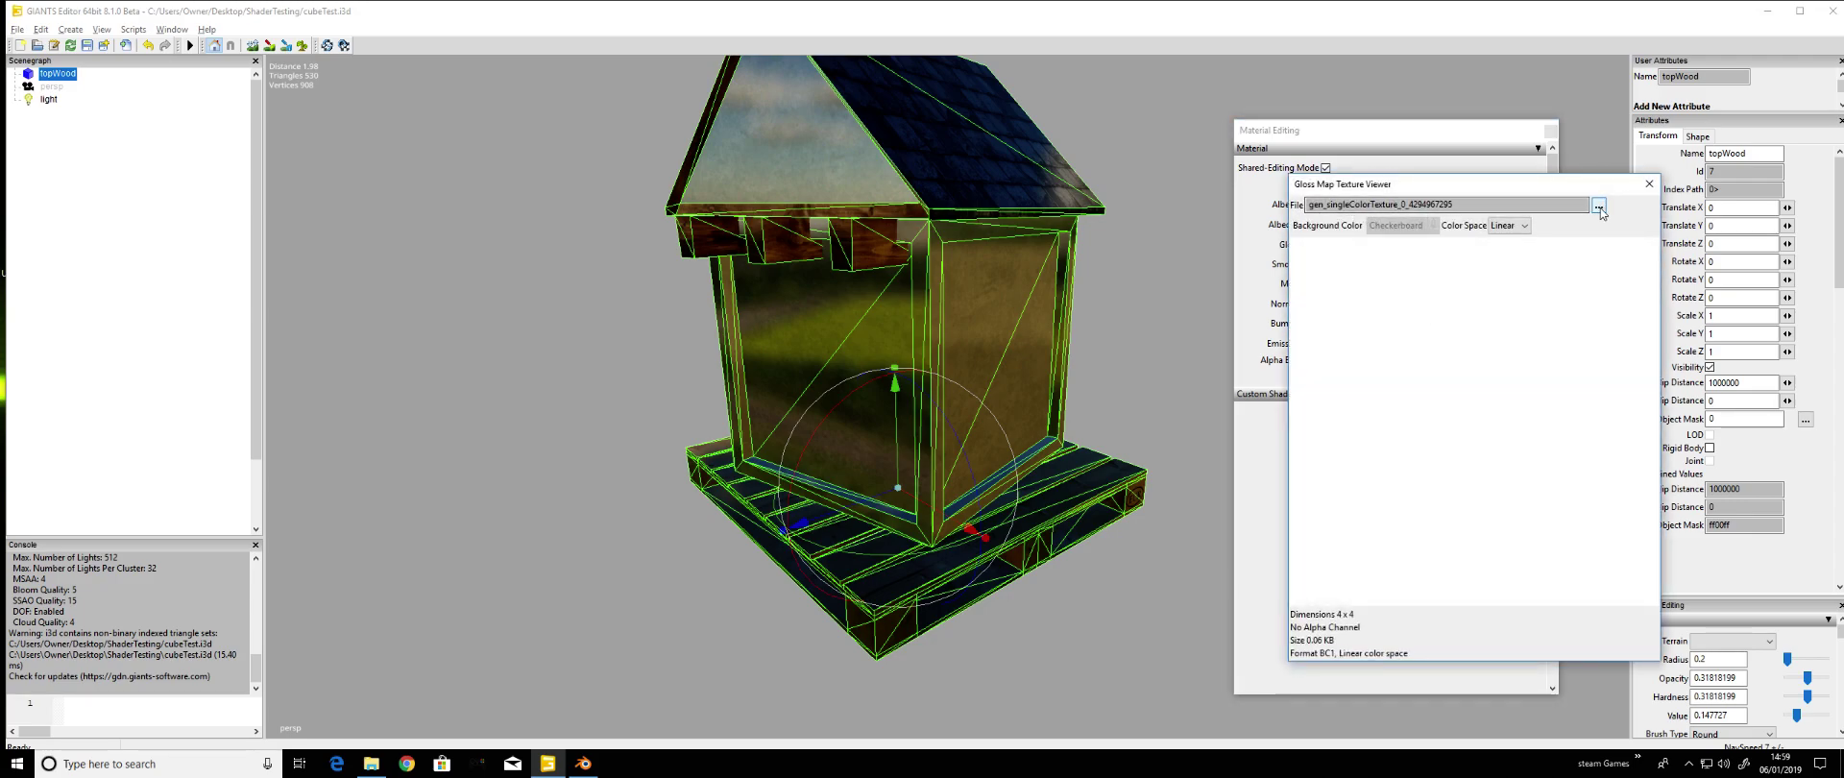
{"action": "double_click", "coordinate": [1395, 300]}
{"action": "left_click", "coordinate": [1650, 184]}
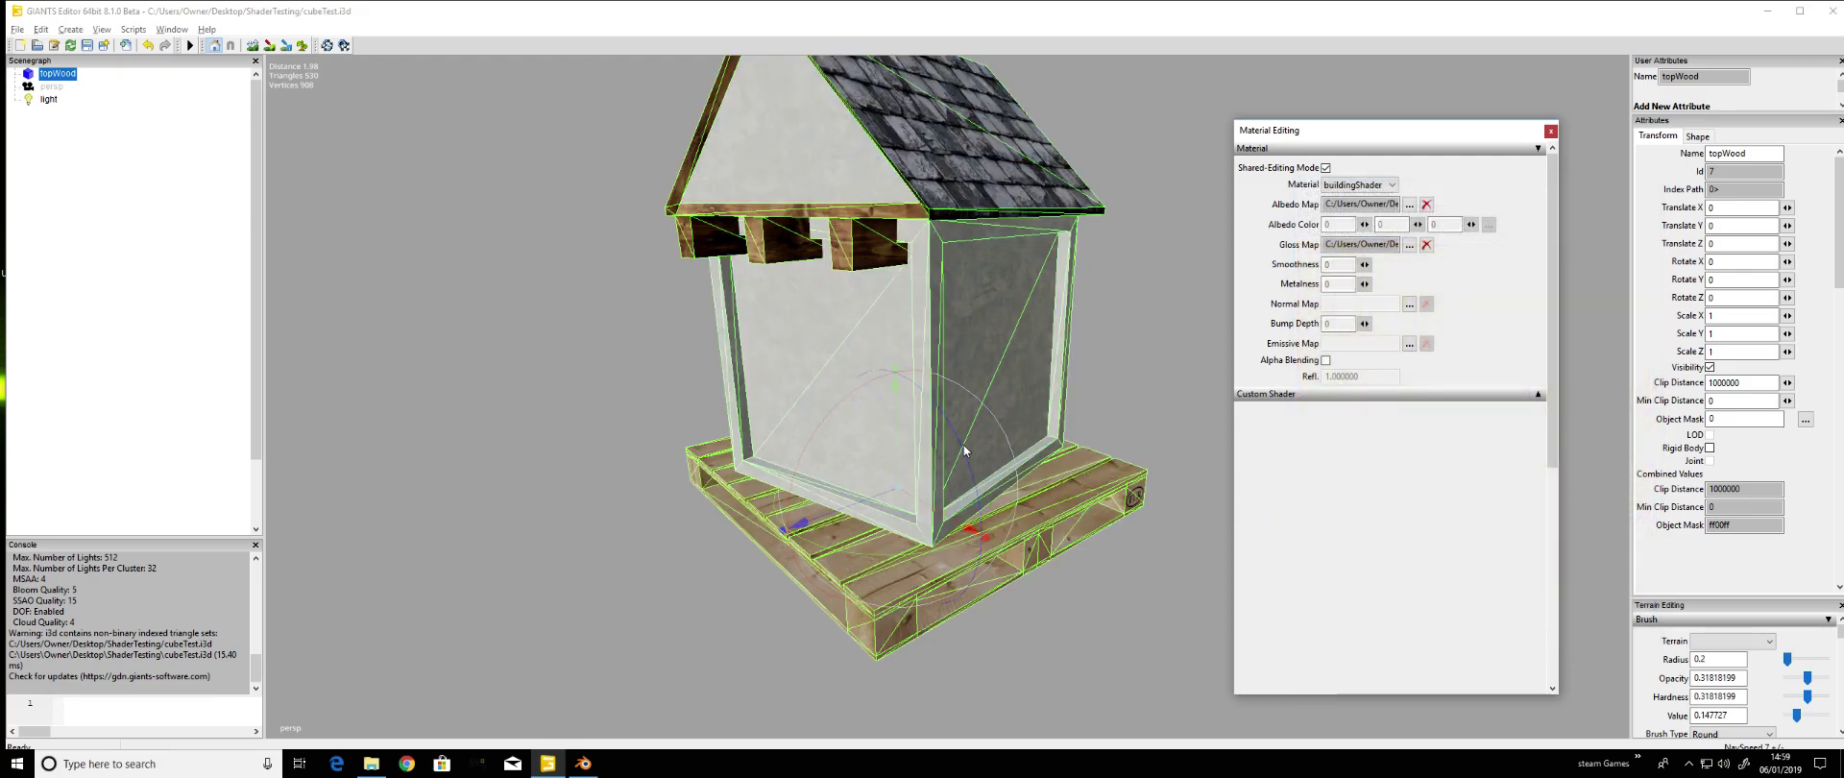
Assign buildingShader_normal.dds as the normal map of the buildingShader material
{"action": "left_click_drag", "start_coordinate": [1032, 309], "coordinate": [721, 363], "text": "alt"}
{"action": "scroll", "coordinate": [720, 361], "scroll_direction": "up", "scroll_amount": 5}
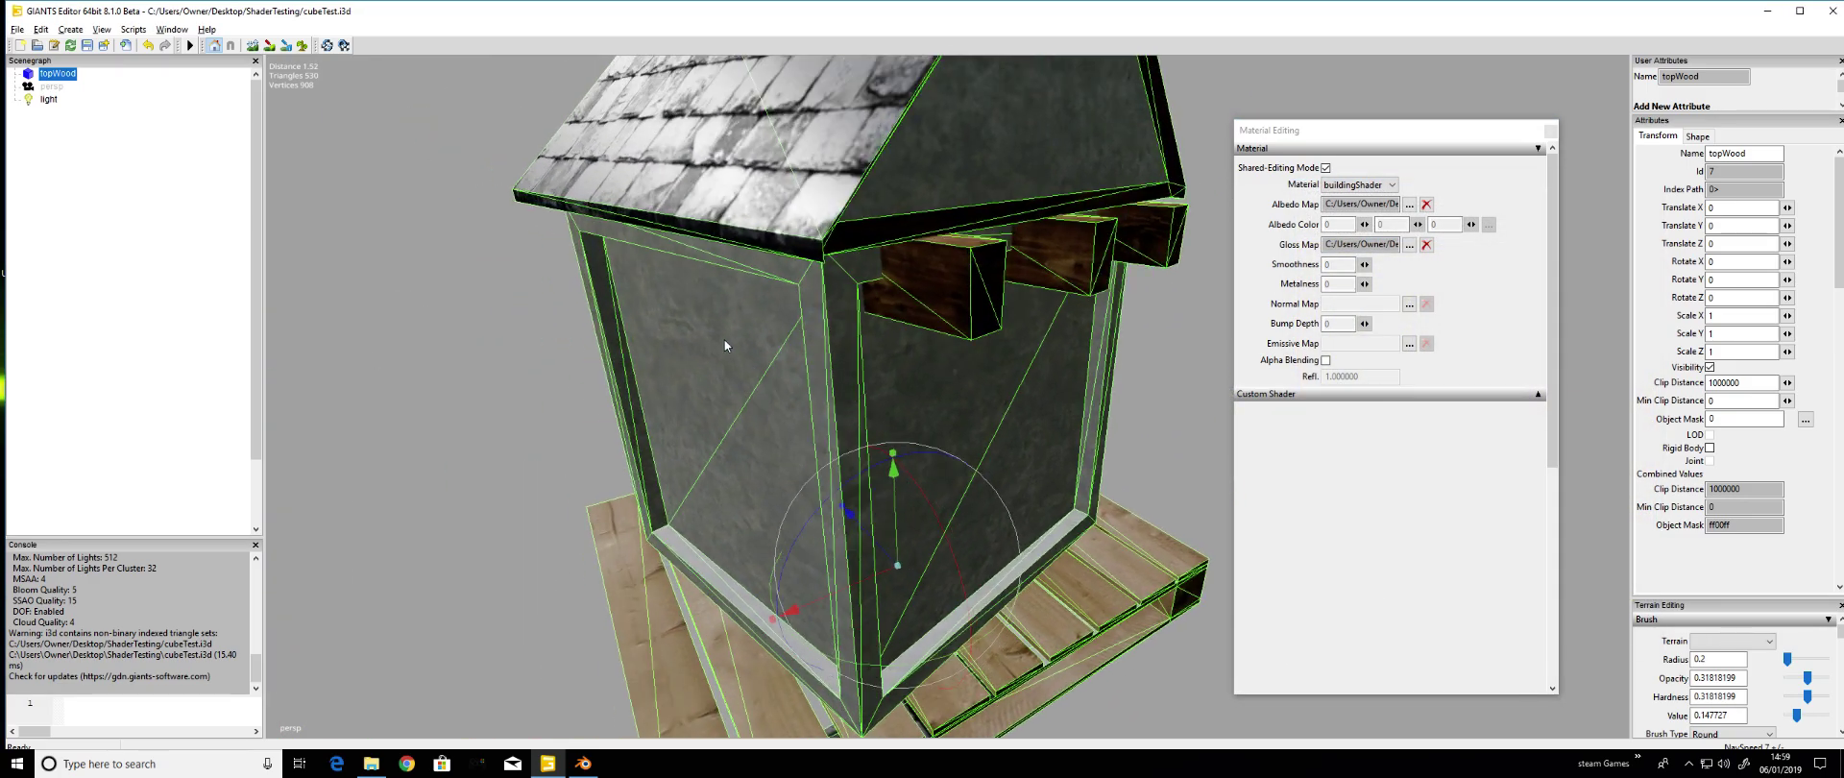
{"action": "scroll", "coordinate": [738, 311], "scroll_direction": "down", "scroll_amount": 3}
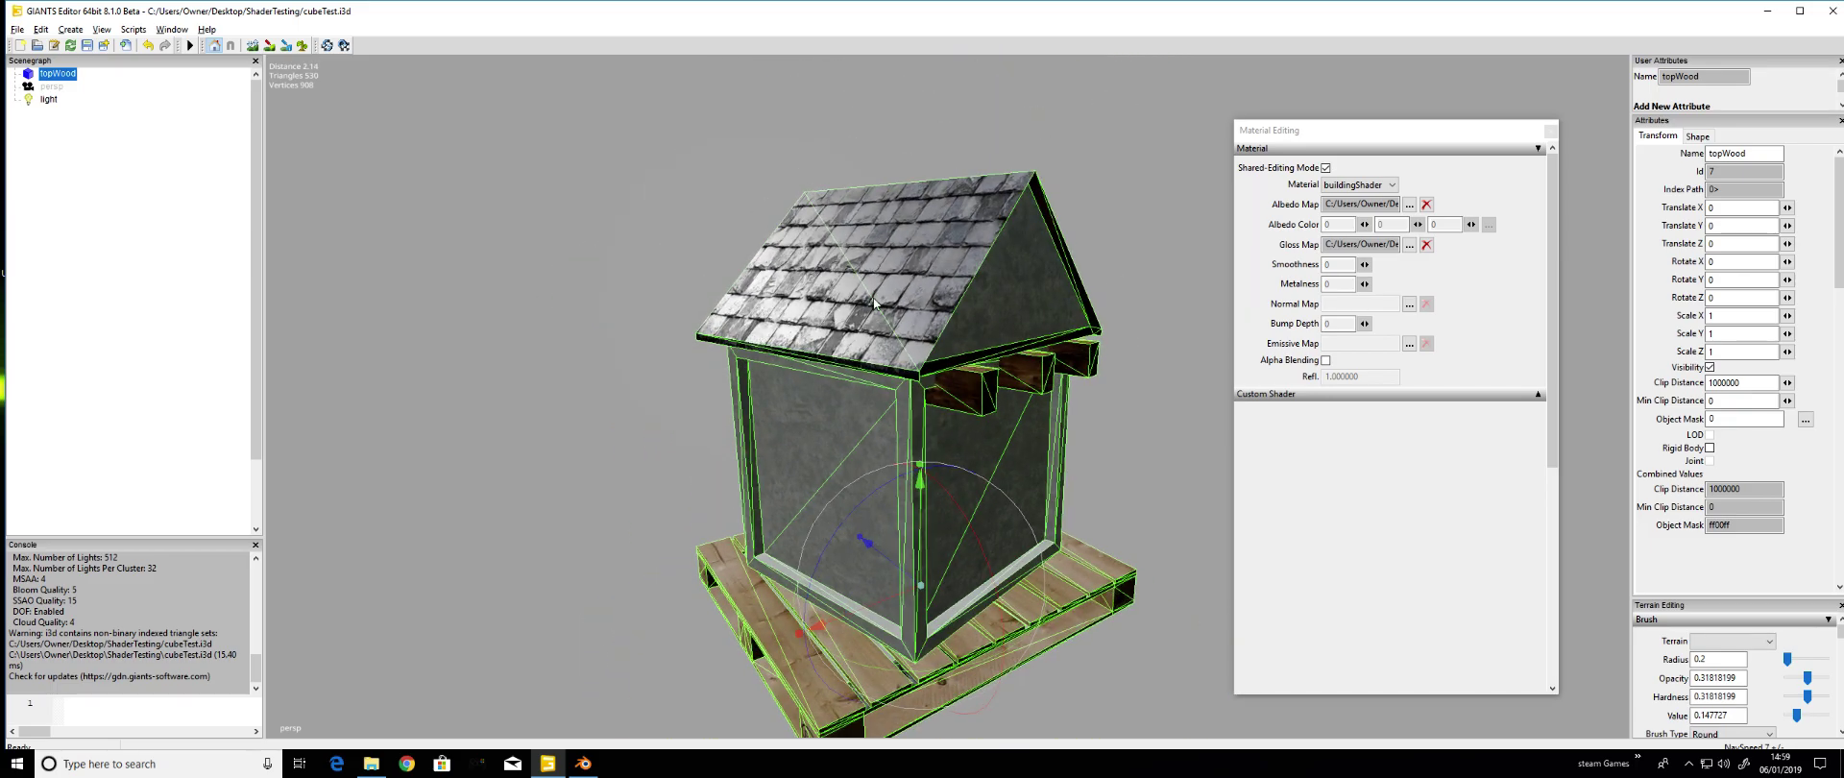
{"action": "scroll", "coordinate": [828, 354], "scroll_direction": "up", "scroll_amount": 3}
{"action": "middle_click_drag", "start_coordinate": [888, 298], "coordinate": [818, 302]}
{"action": "left_click_drag", "start_coordinate": [819, 303], "coordinate": [935, 458], "text": "alt"}
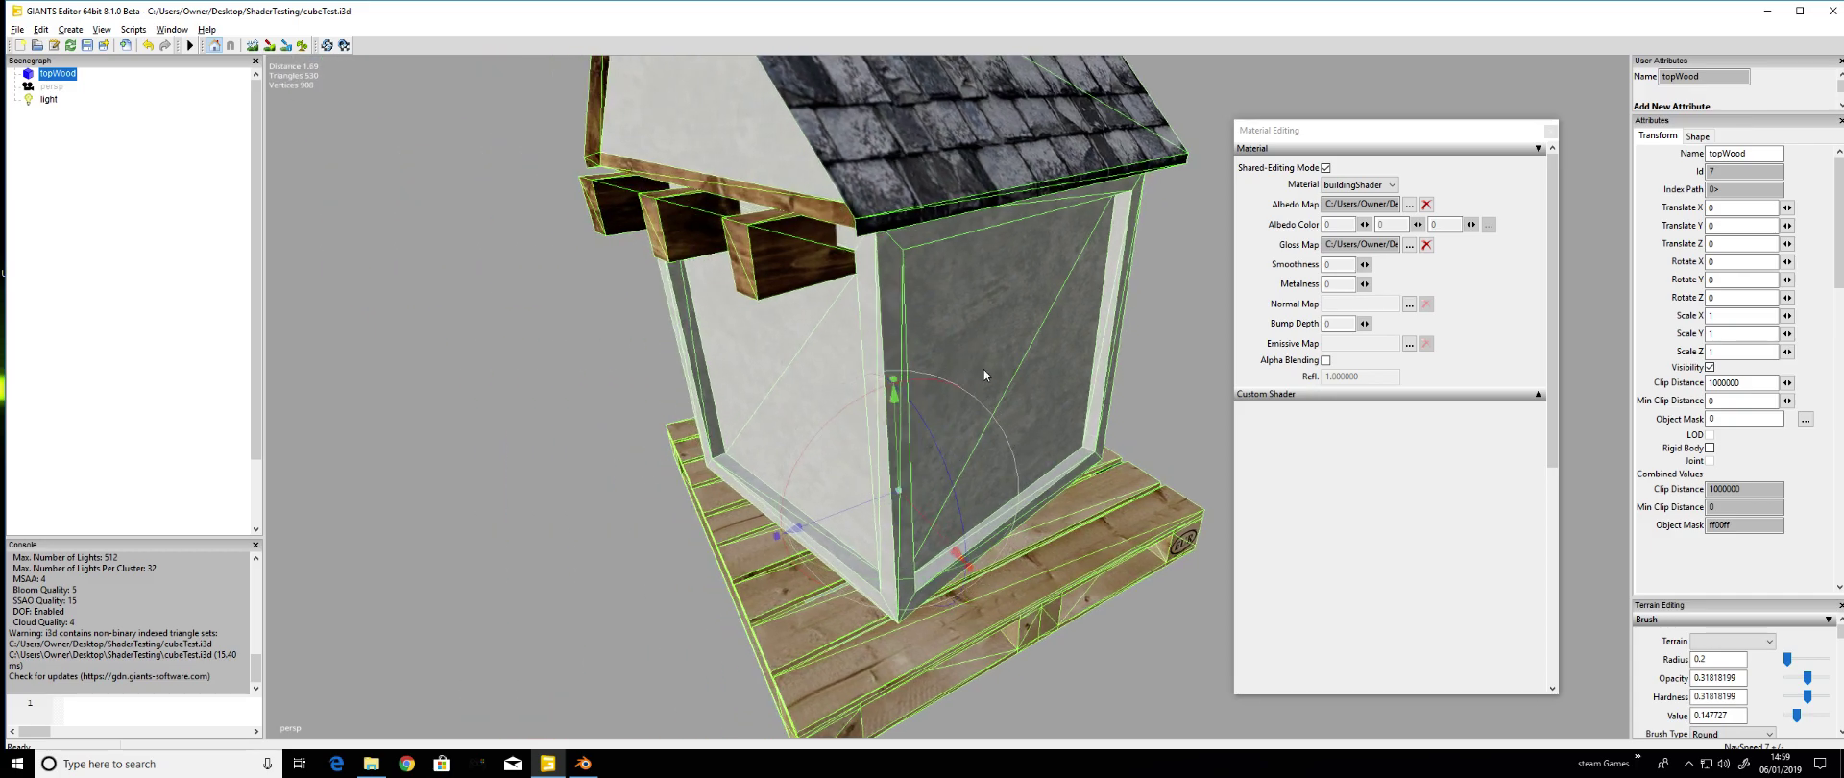
{"action": "left_click", "coordinate": [1409, 304]}
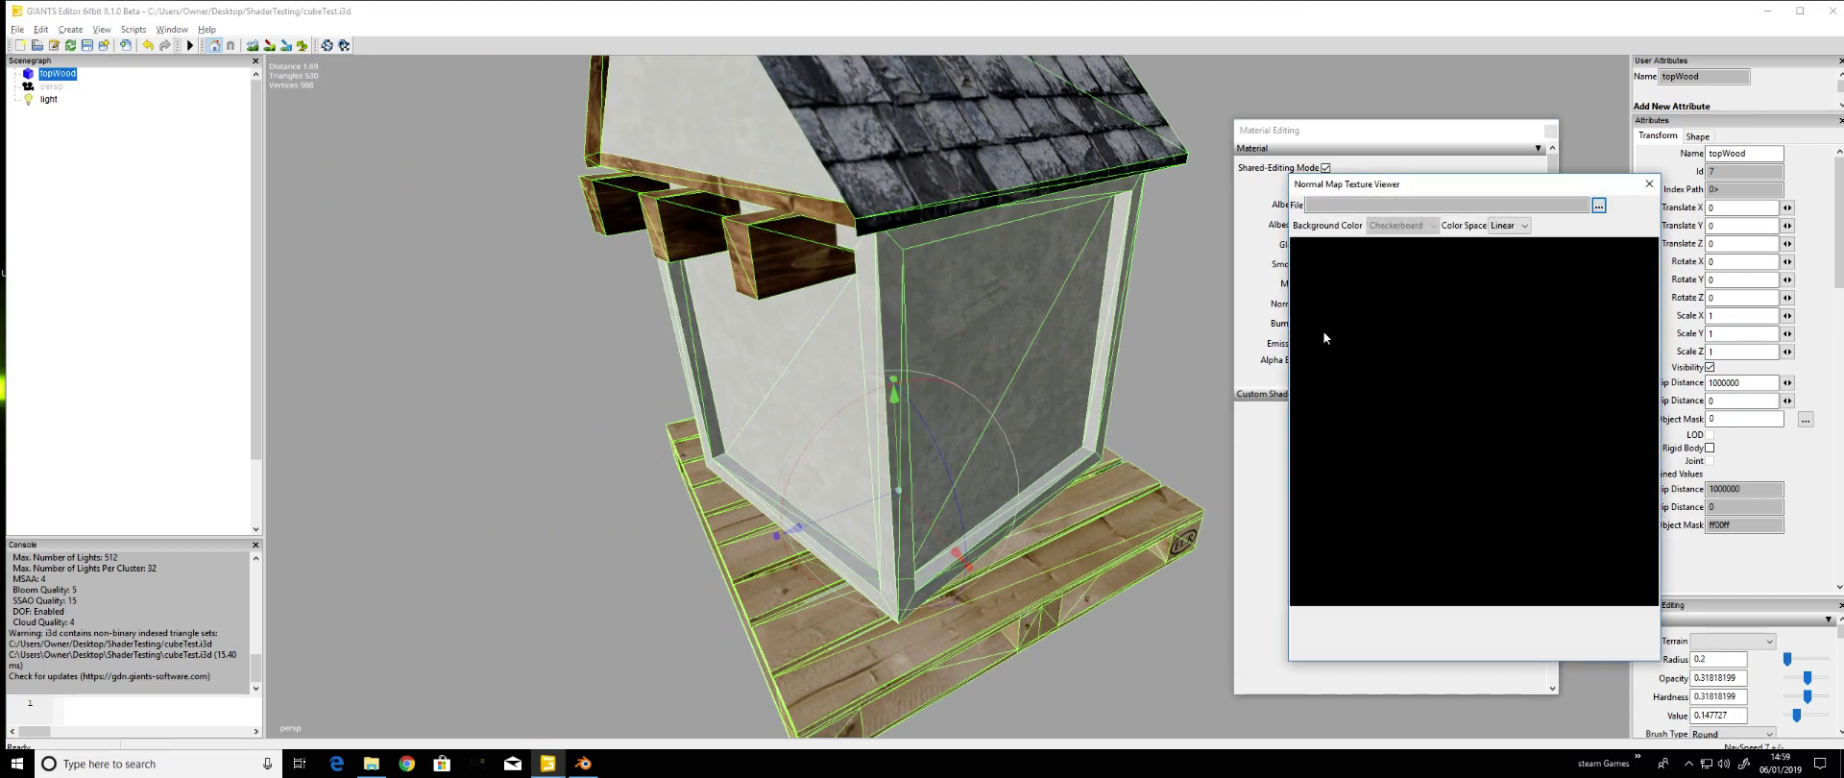
{"action": "left_click", "coordinate": [1599, 206]}
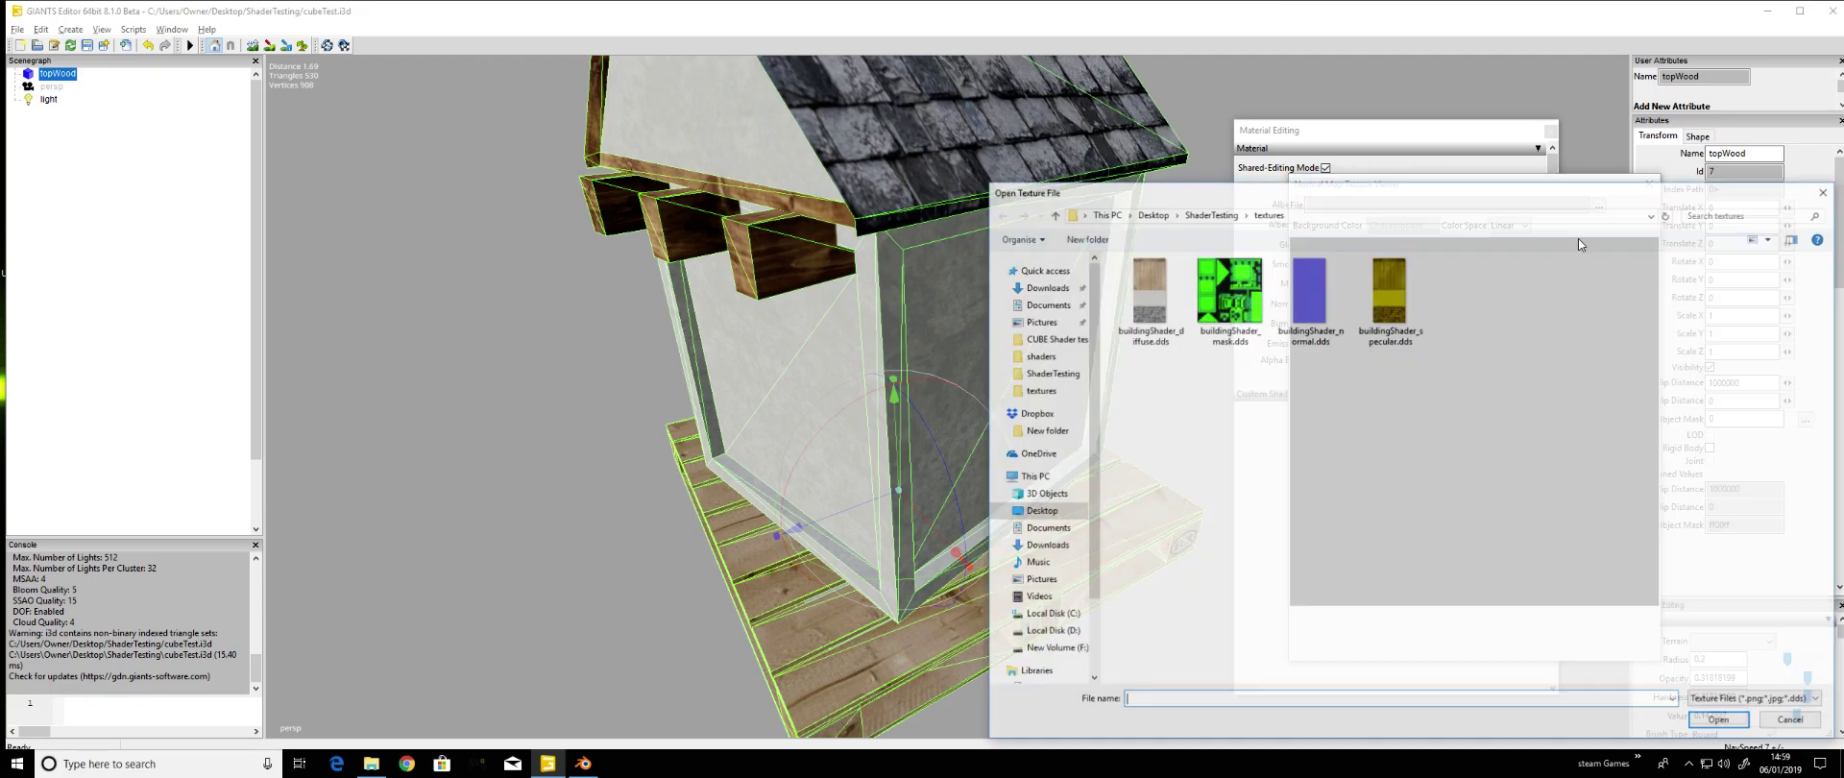
{"action": "double_click", "coordinate": [1309, 290]}
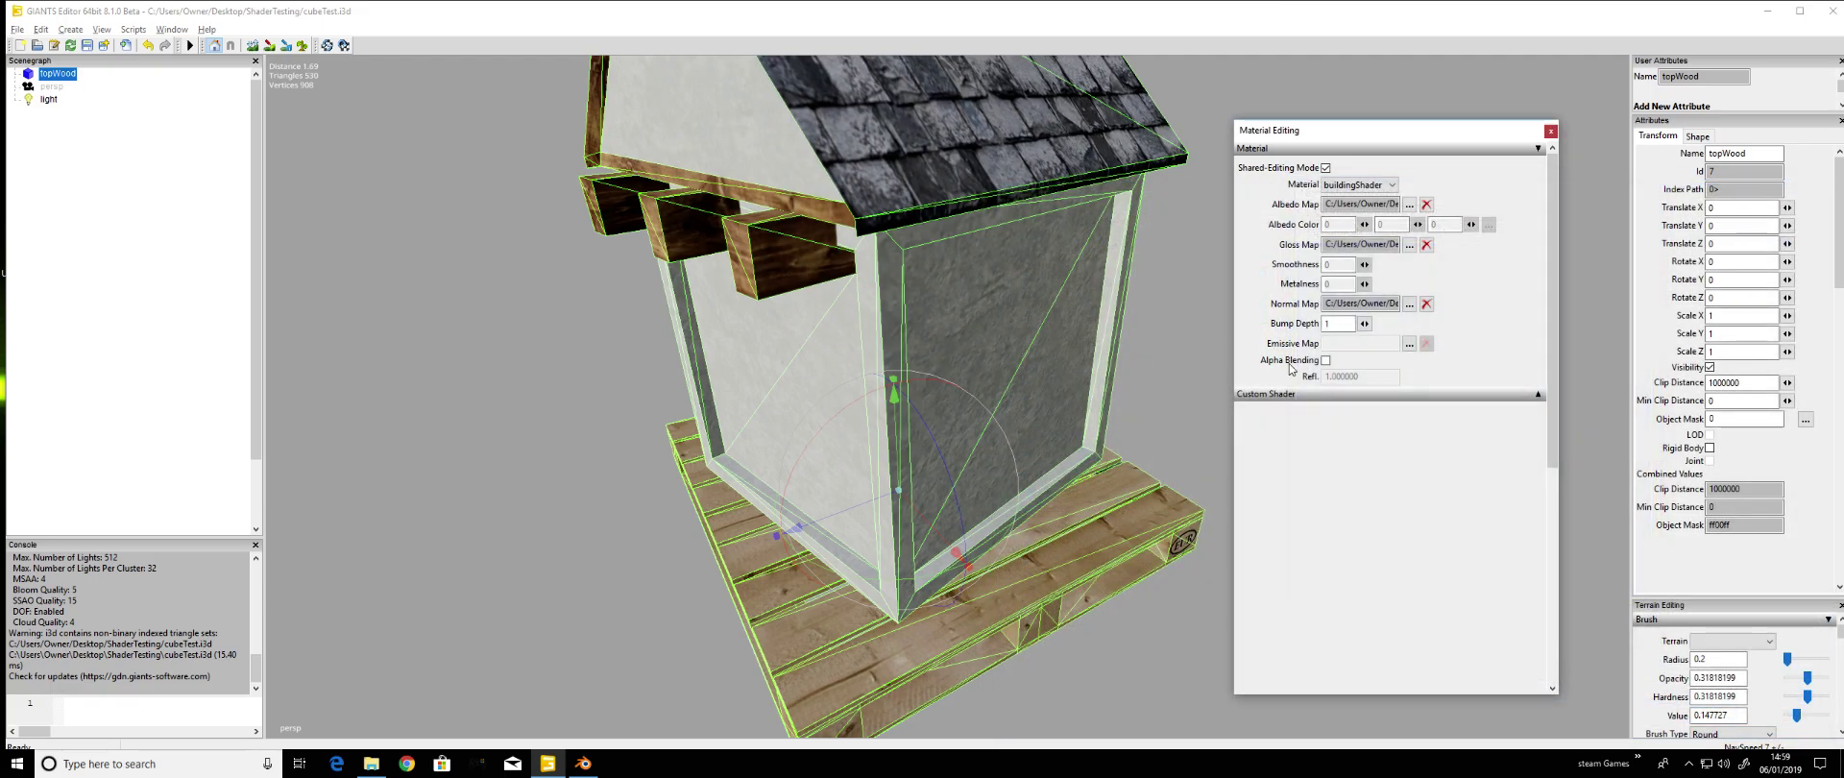
Make topWood a rigid body and enable Cast Shadowmap and Receive Shadowmap for its shape
{"action": "left_click", "coordinate": [104, 97]}
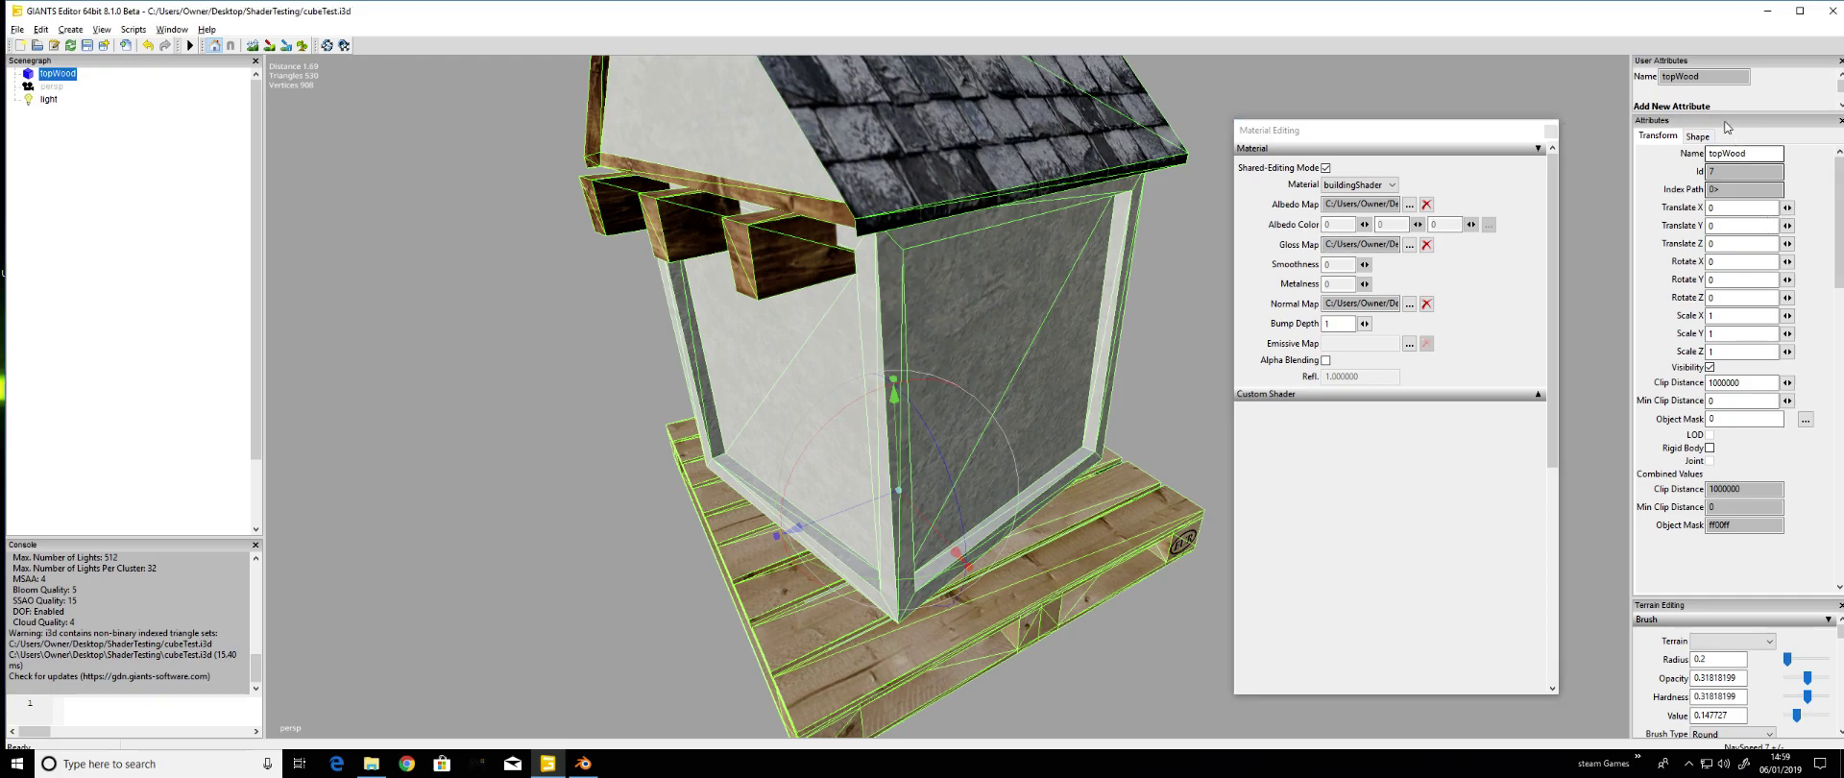
{"action": "left_click", "coordinate": [1711, 449]}
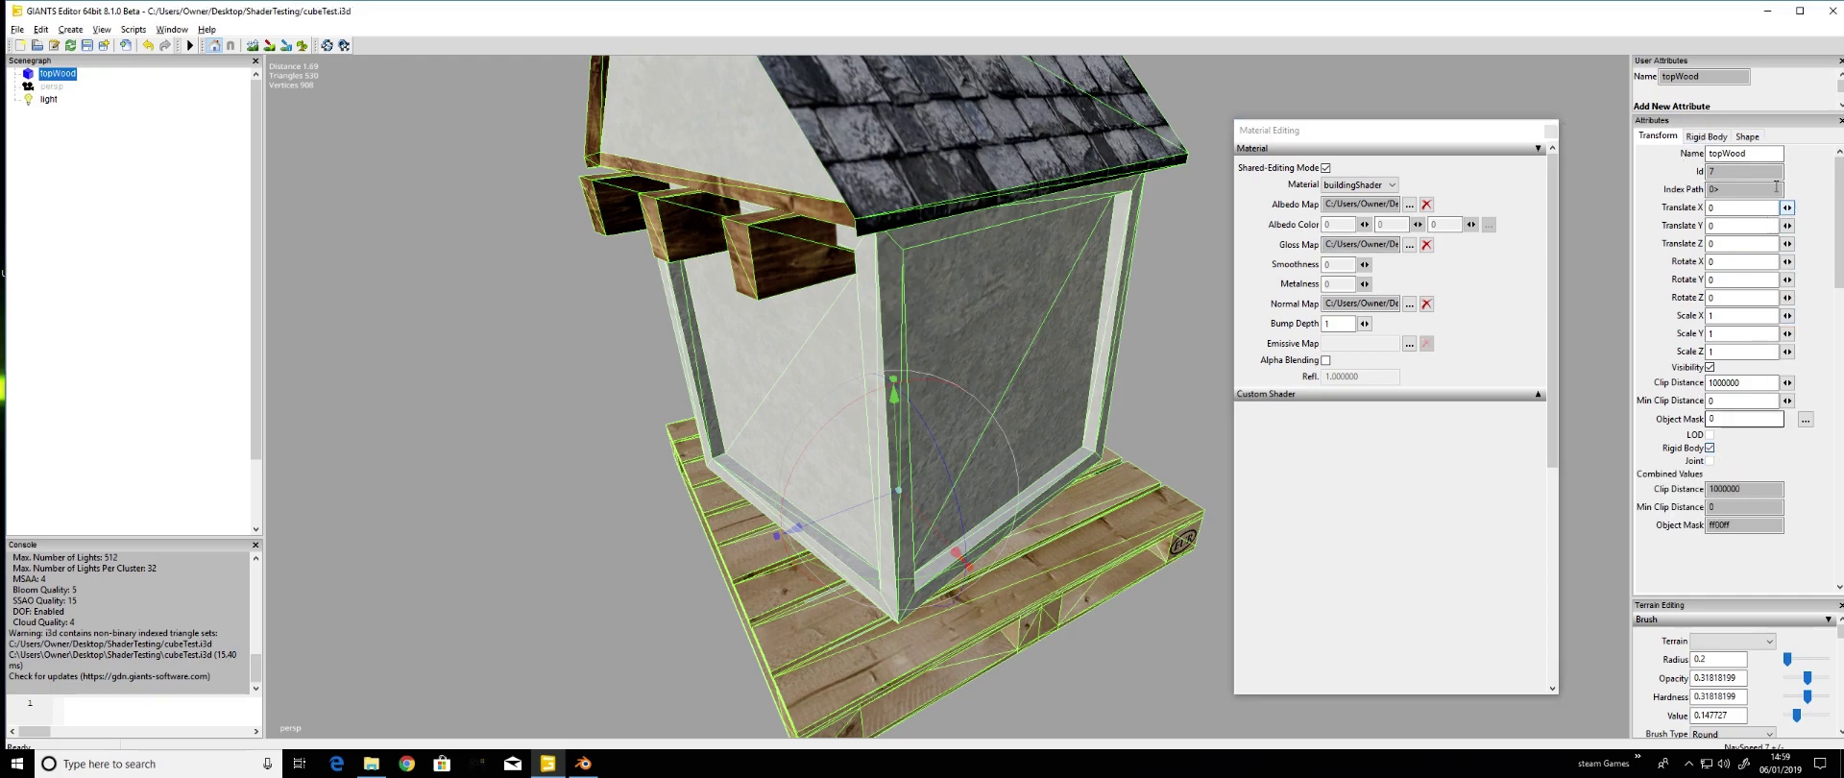
{"action": "left_click", "coordinate": [1747, 136]}
{"action": "left_click", "coordinate": [1725, 200]}
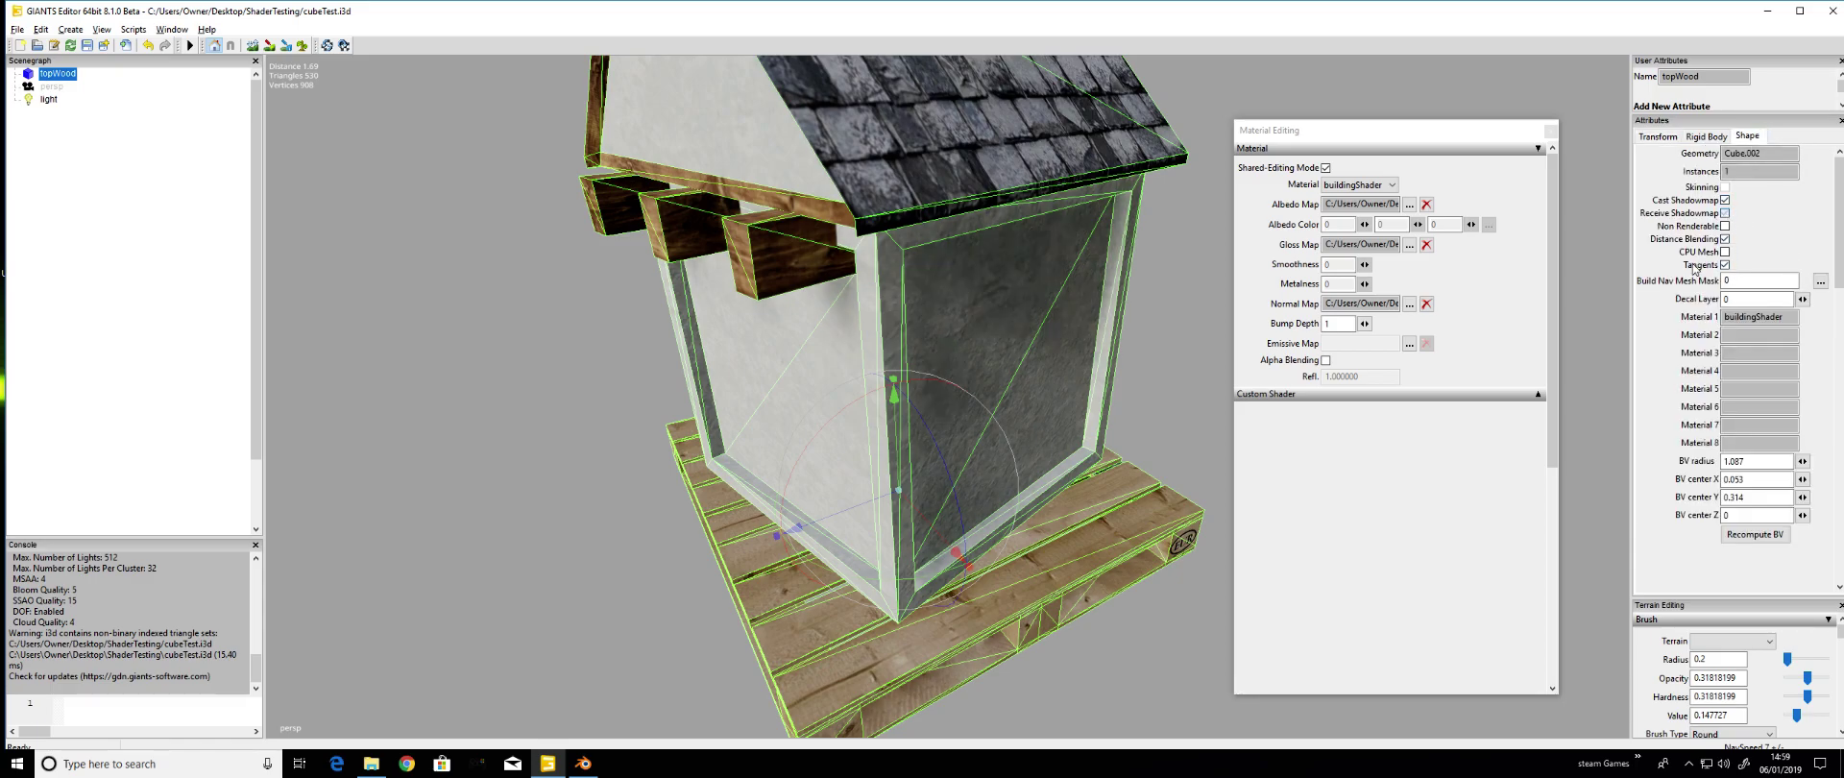
Load the building shader from Farming Simulator 2019's data/shaders folder as the material's custom shader
{"action": "middle_click_drag", "start_coordinate": [1104, 357], "coordinate": [902, 413]}
{"action": "scroll", "coordinate": [705, 340], "scroll_direction": "up", "scroll_amount": 5}
{"action": "scroll", "coordinate": [723, 367], "scroll_direction": "down", "scroll_amount": 3}
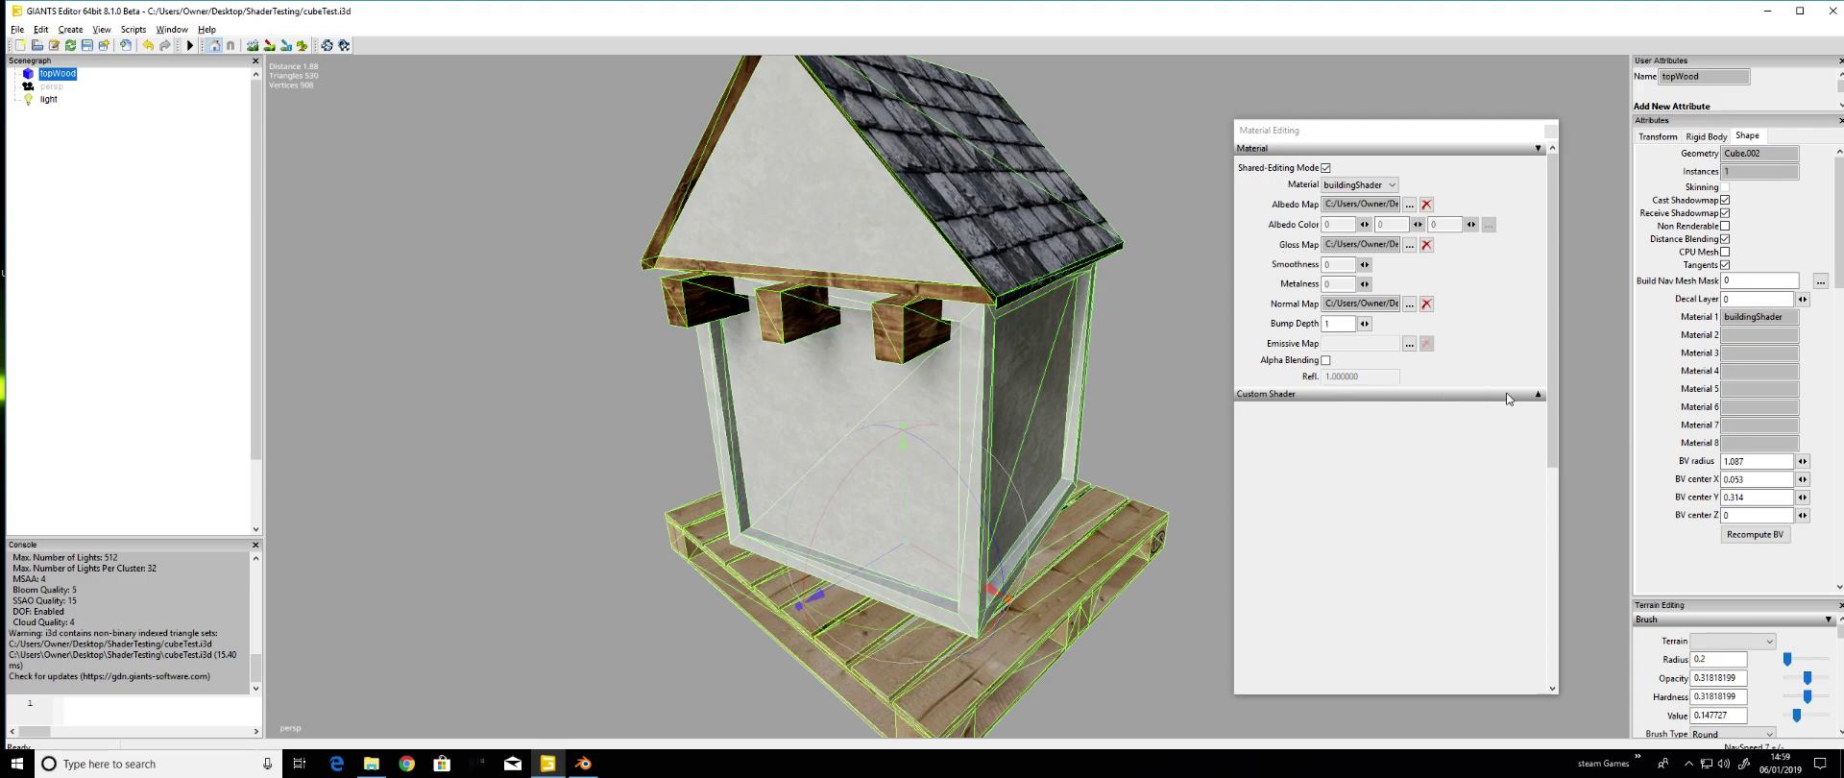
{"action": "left_click", "coordinate": [1536, 395]}
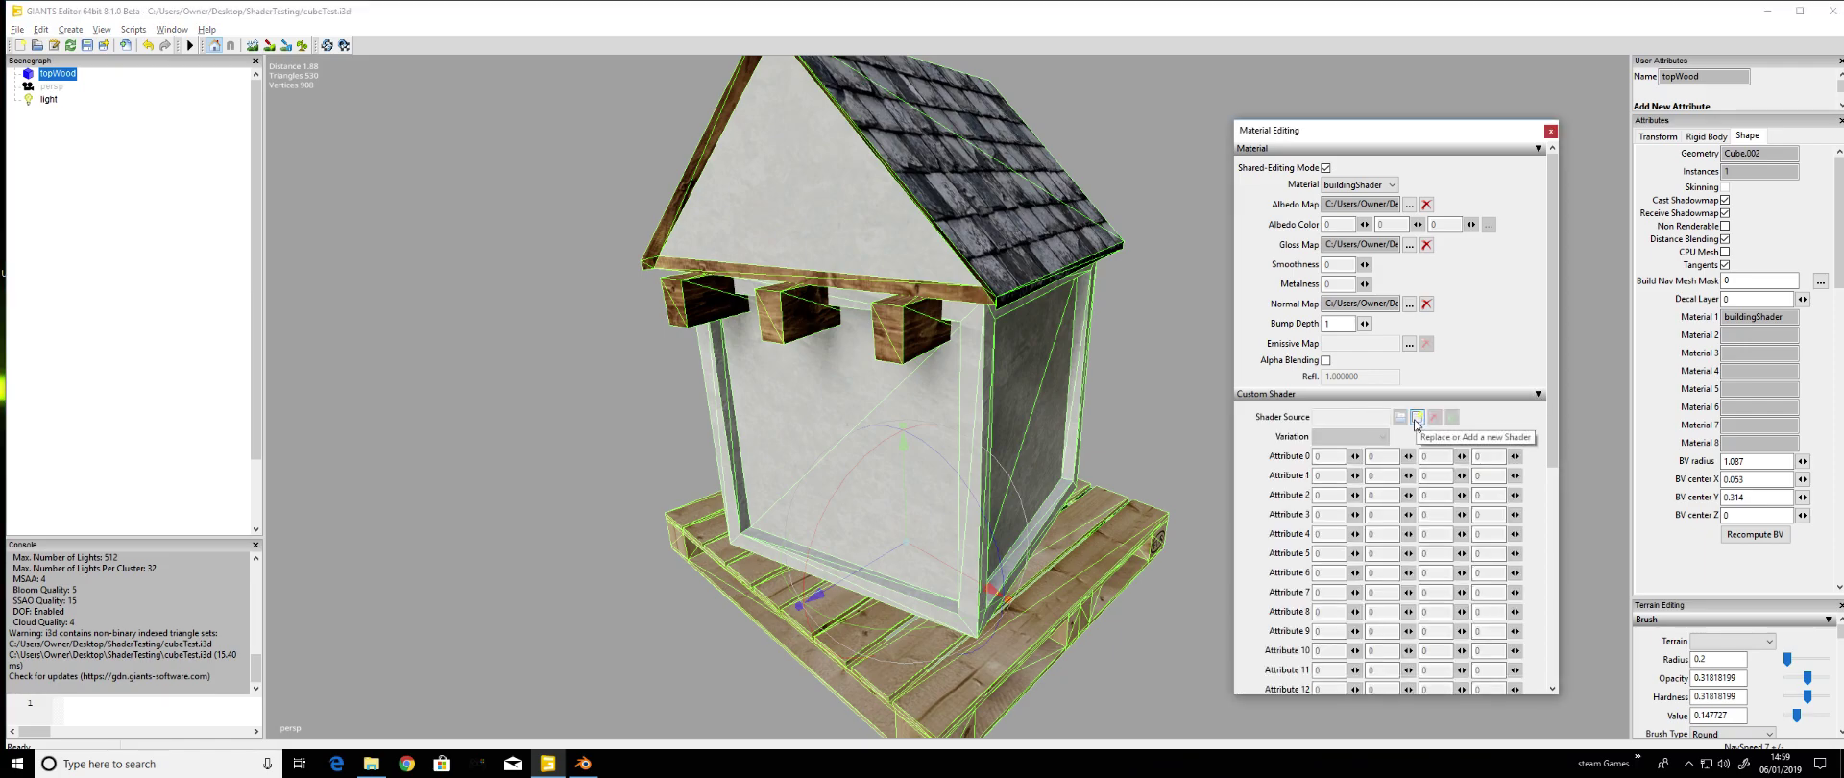
{"action": "left_click", "coordinate": [1417, 417]}
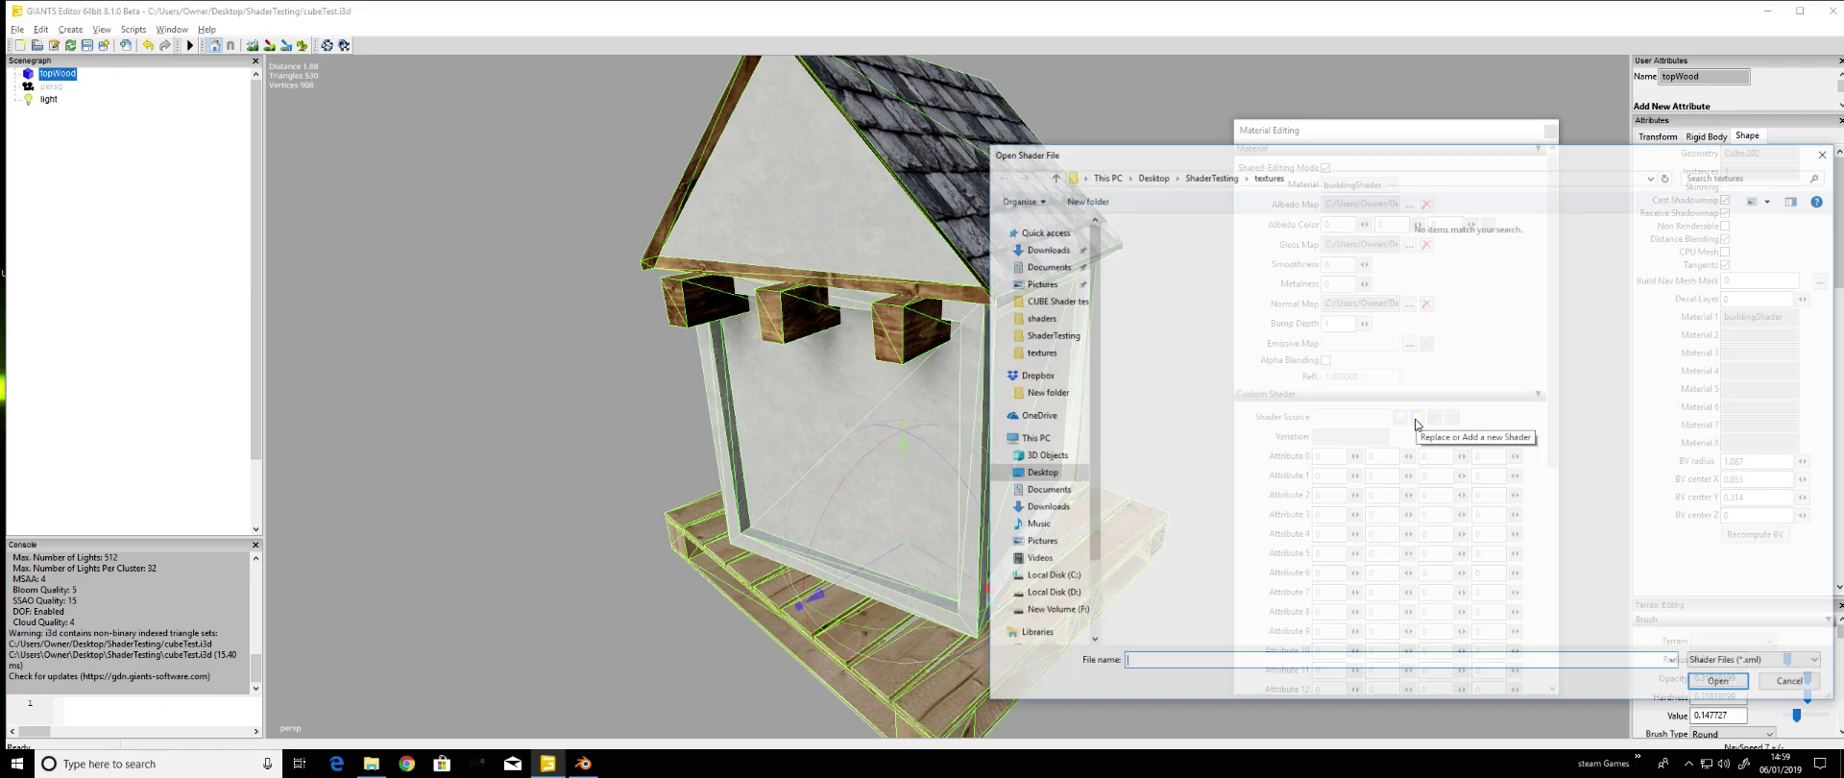
{"action": "left_click", "coordinate": [1047, 578]}
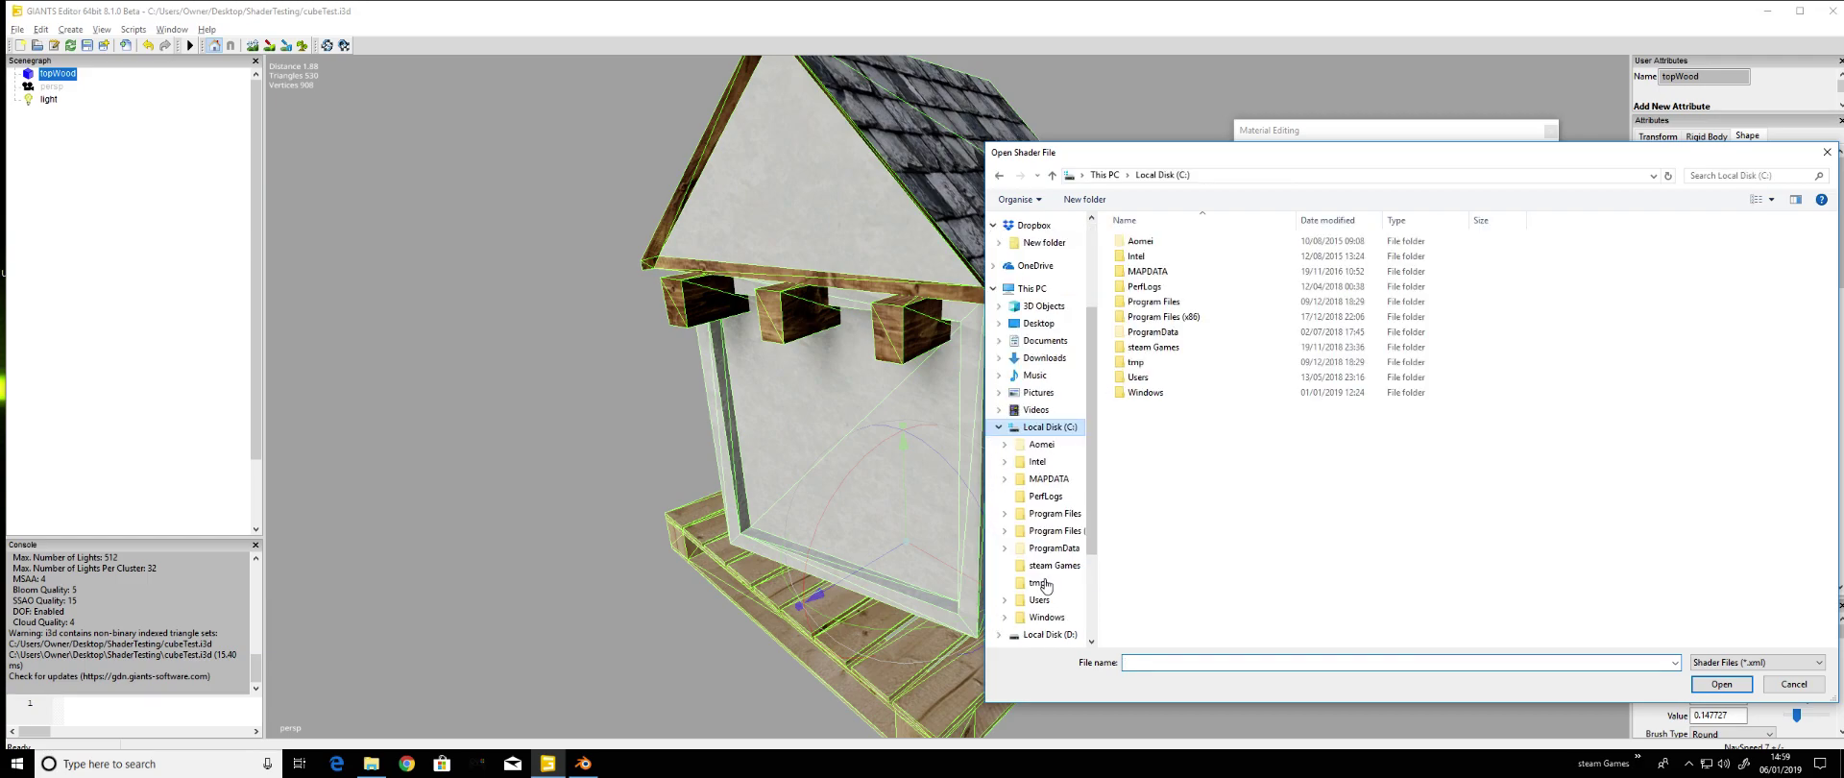
{"action": "double_click", "coordinate": [1162, 317]}
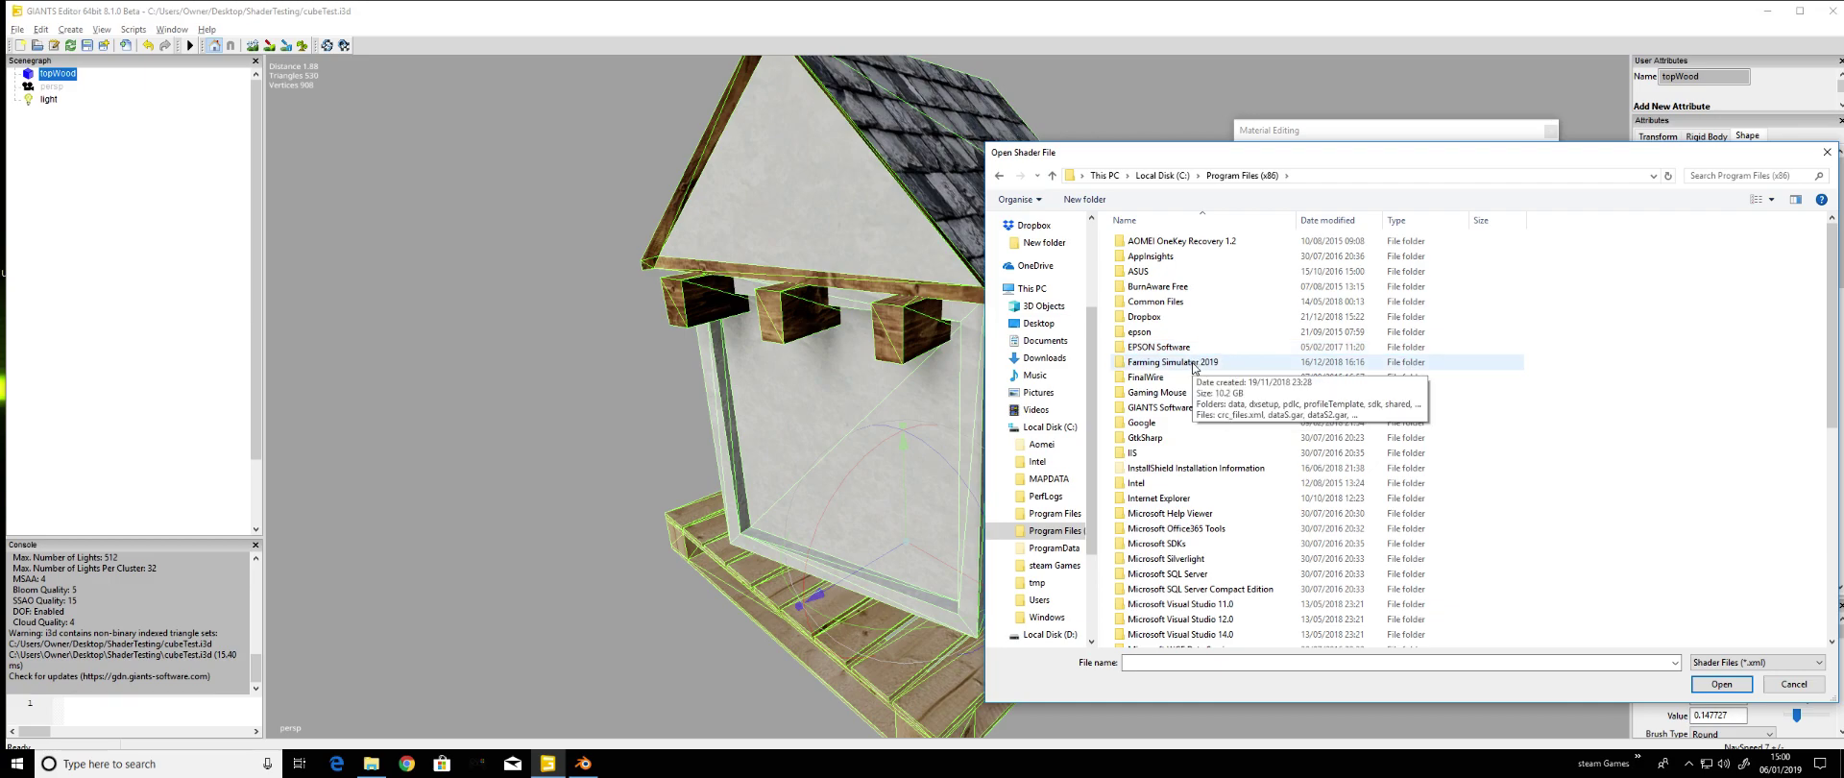
{"action": "double_click", "coordinate": [1194, 365]}
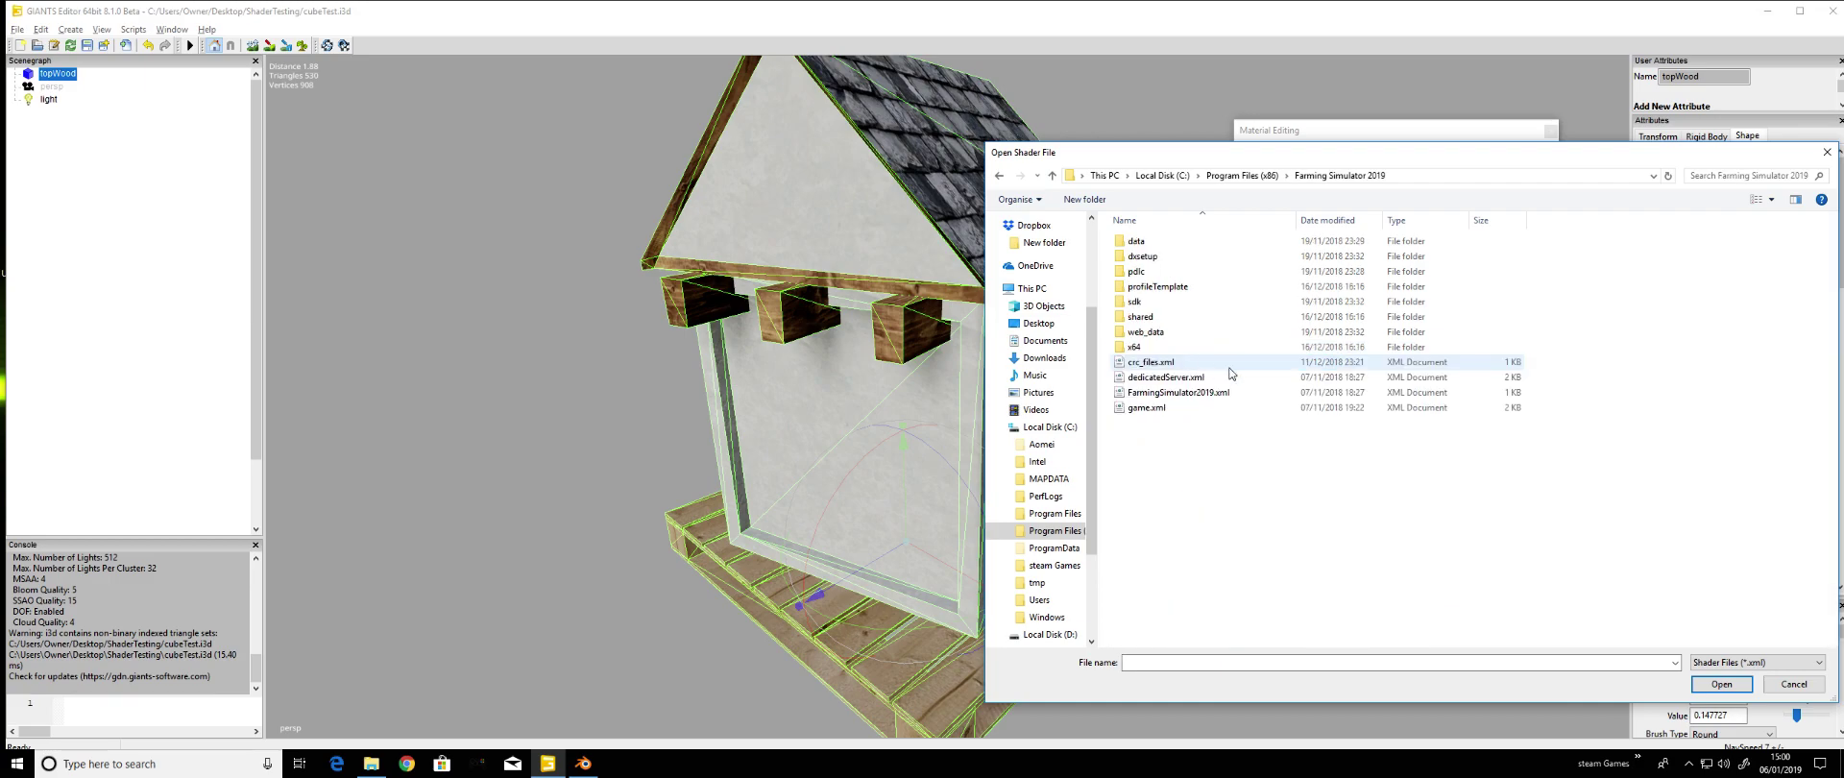
{"action": "double_click", "coordinate": [1142, 246]}
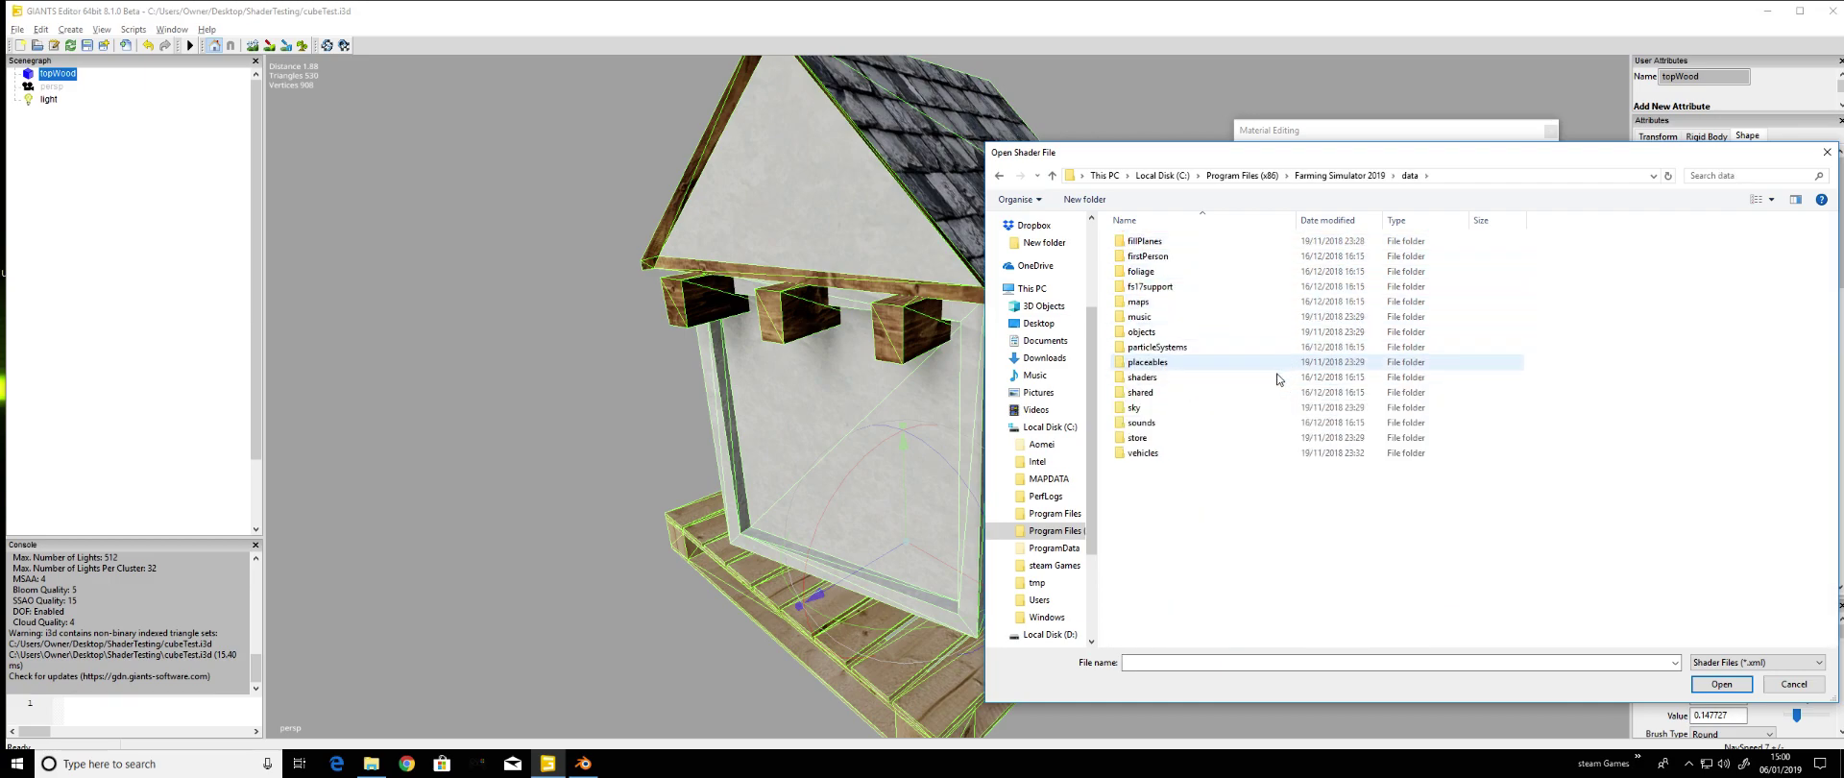
{"action": "double_click", "coordinate": [1155, 370]}
{"action": "double_click", "coordinate": [1164, 318]}
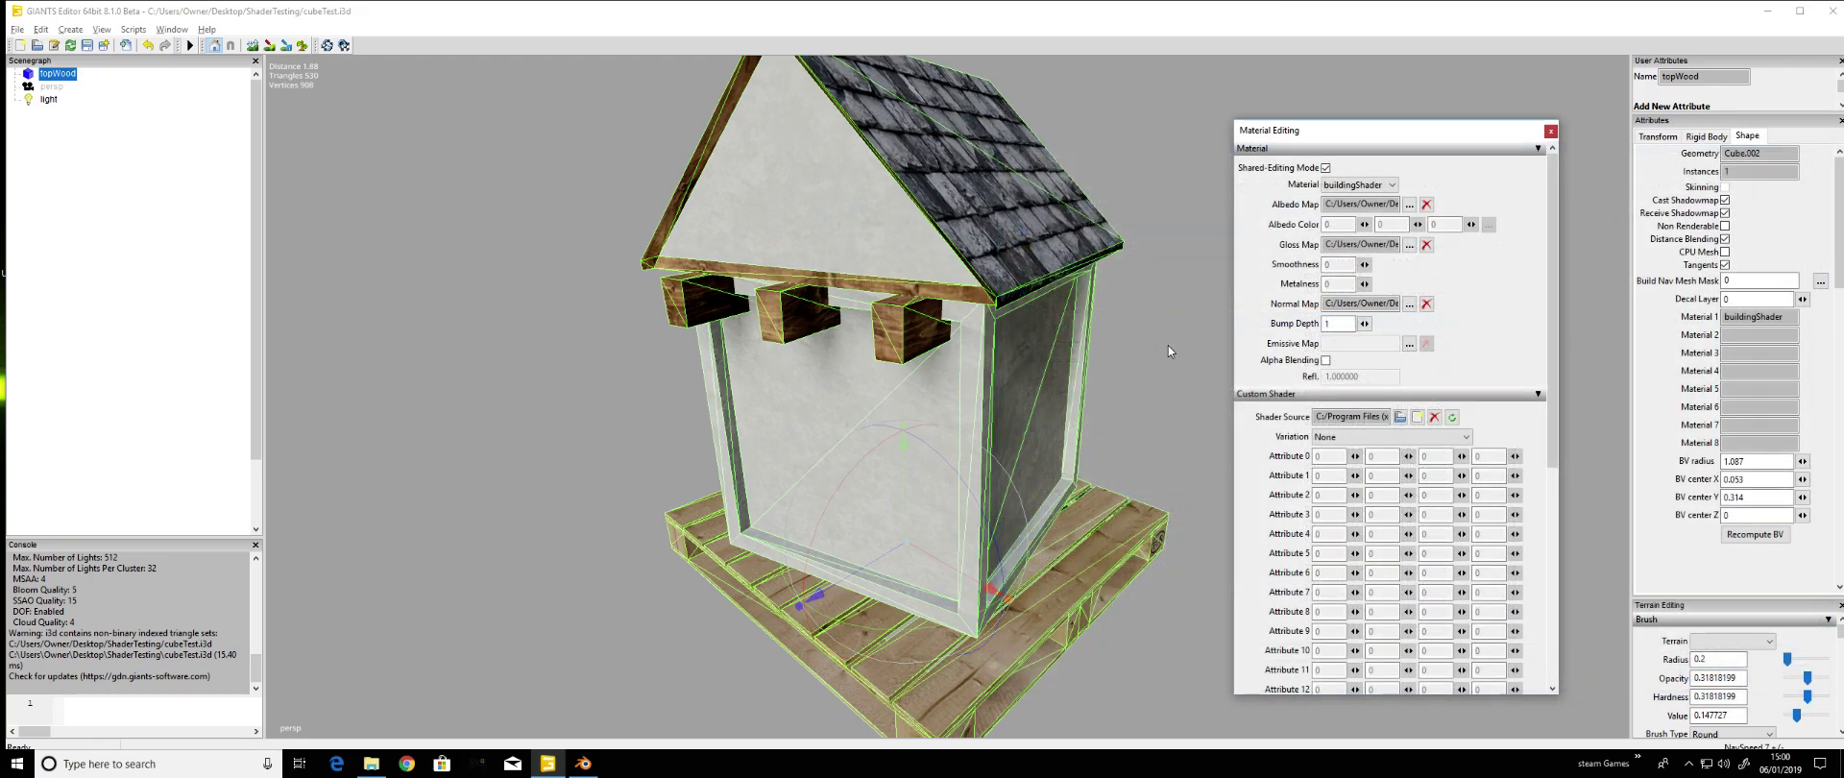
Set the custom shader's variation to COLOR_MASK
{"action": "left_click", "coordinate": [1369, 438]}
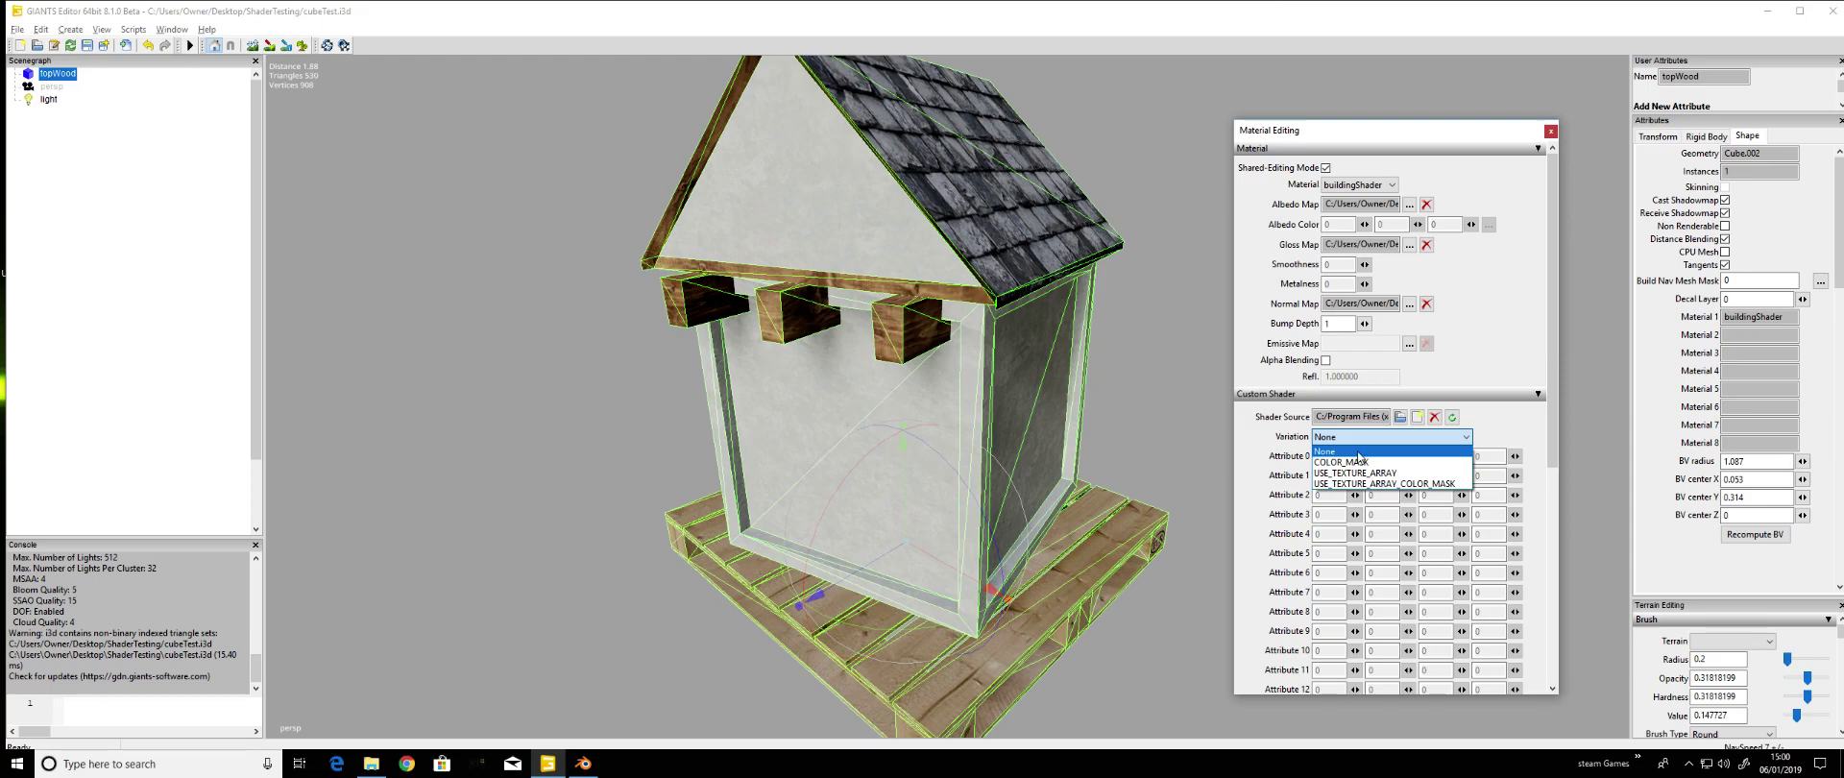
{"action": "left_click", "coordinate": [1356, 435]}
{"action": "scroll", "coordinate": [1376, 435], "scroll_direction": "down", "scroll_amount": 2}
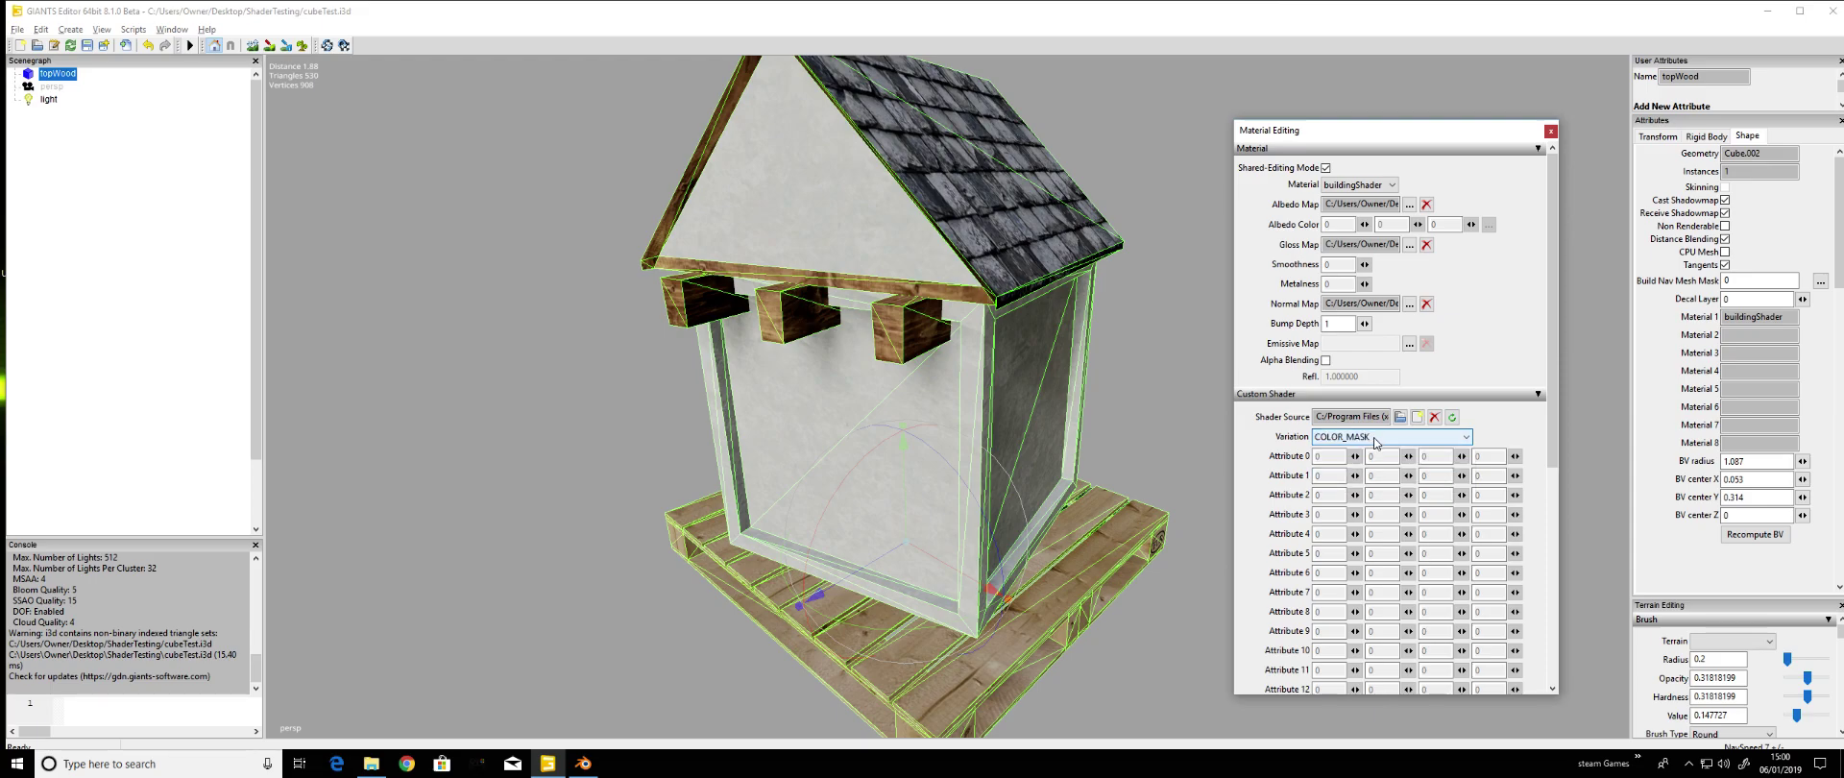
{"action": "scroll", "coordinate": [1375, 441], "scroll_direction": "up", "scroll_amount": 2}
Assign buildingShader_mask.dds from the ShaderTesting textures folder to Custom Texture 0, the mask map
{"action": "scroll", "coordinate": [1489, 494], "scroll_direction": "down", "scroll_amount": 6}
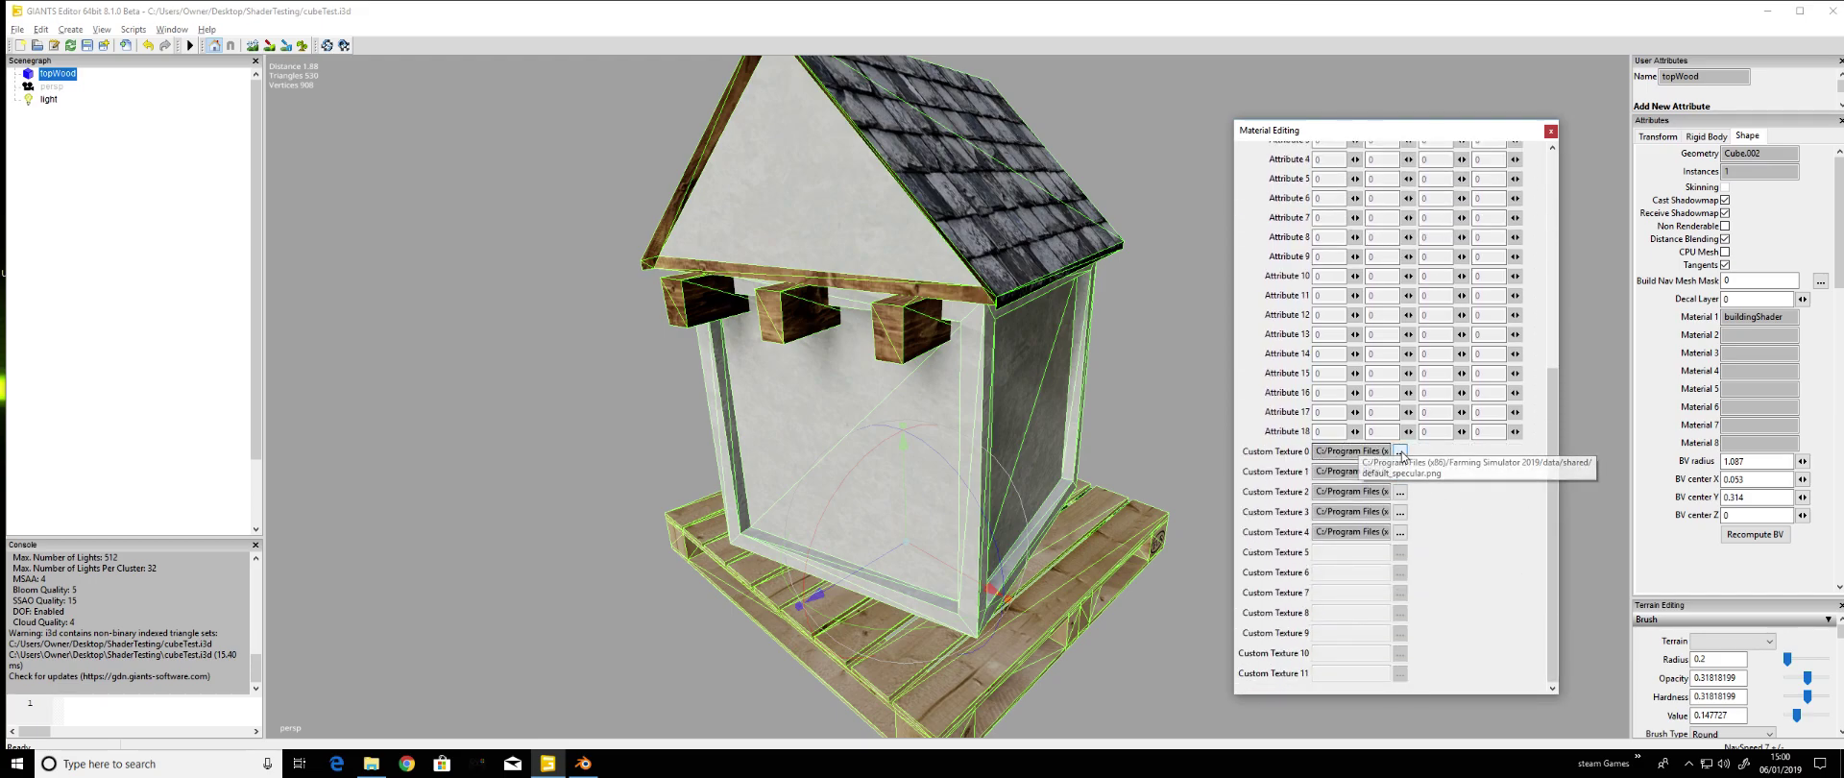
{"action": "left_click", "coordinate": [1400, 451]}
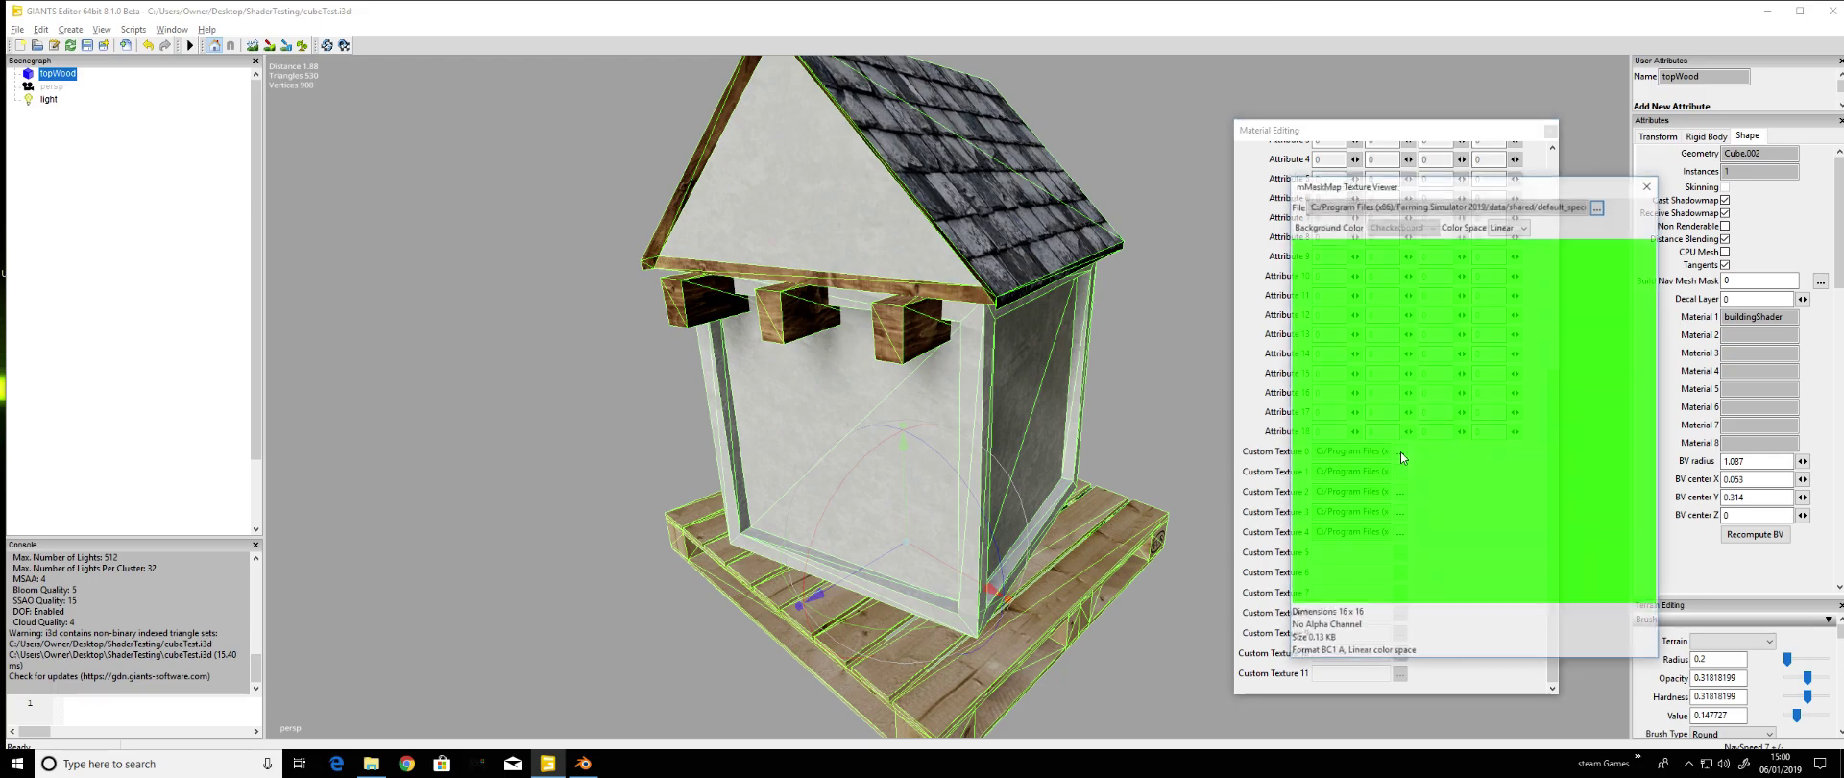
{"action": "left_click", "coordinate": [1599, 207]}
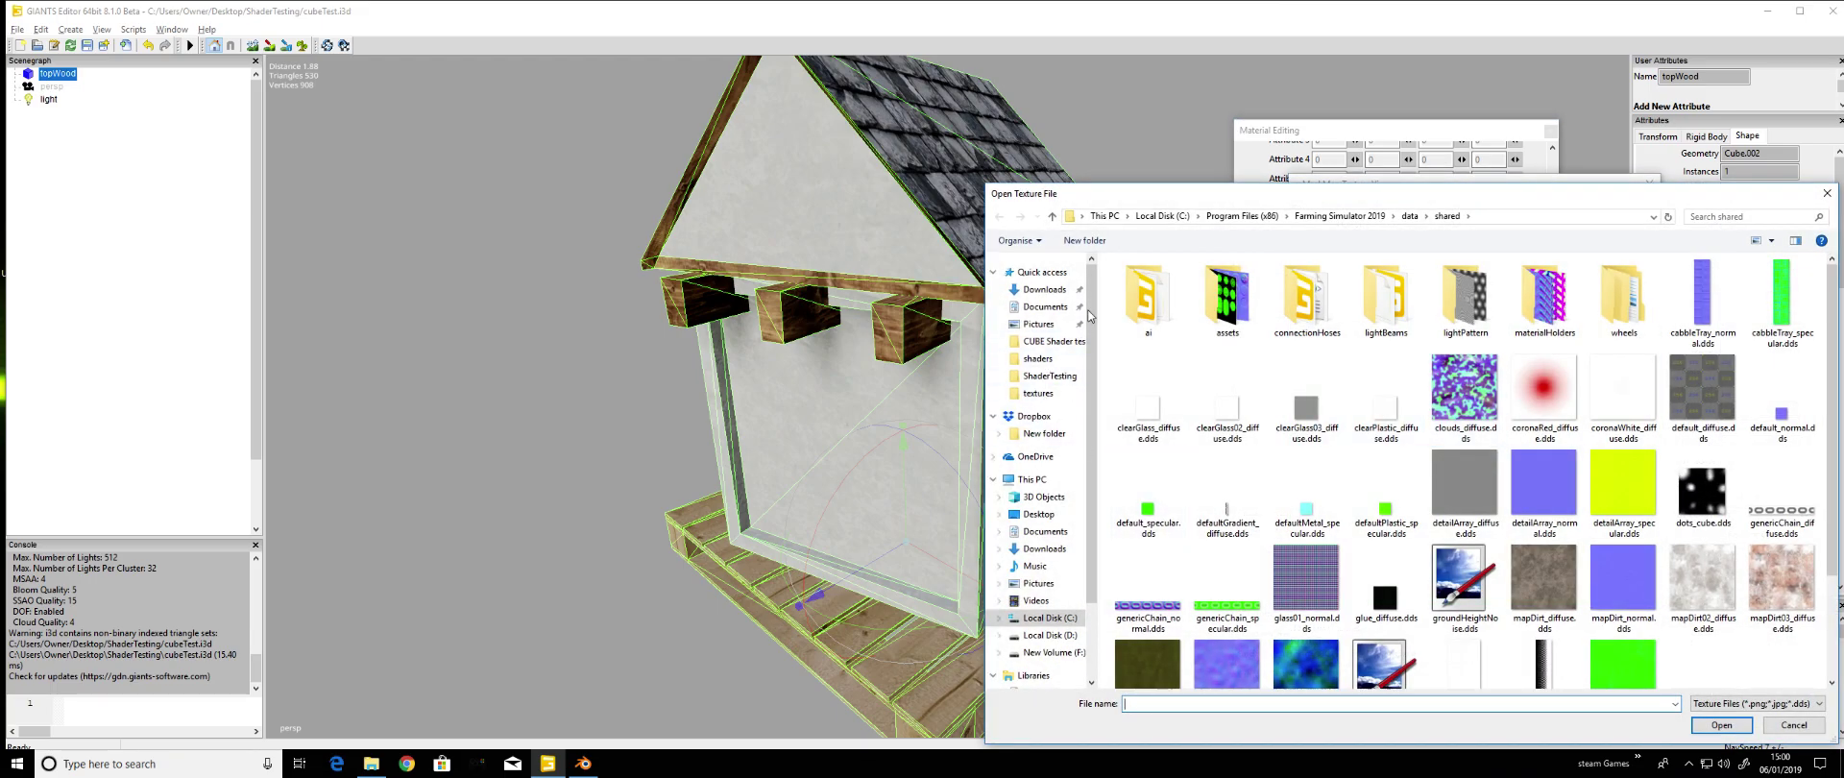
{"action": "left_click", "coordinate": [1039, 515]}
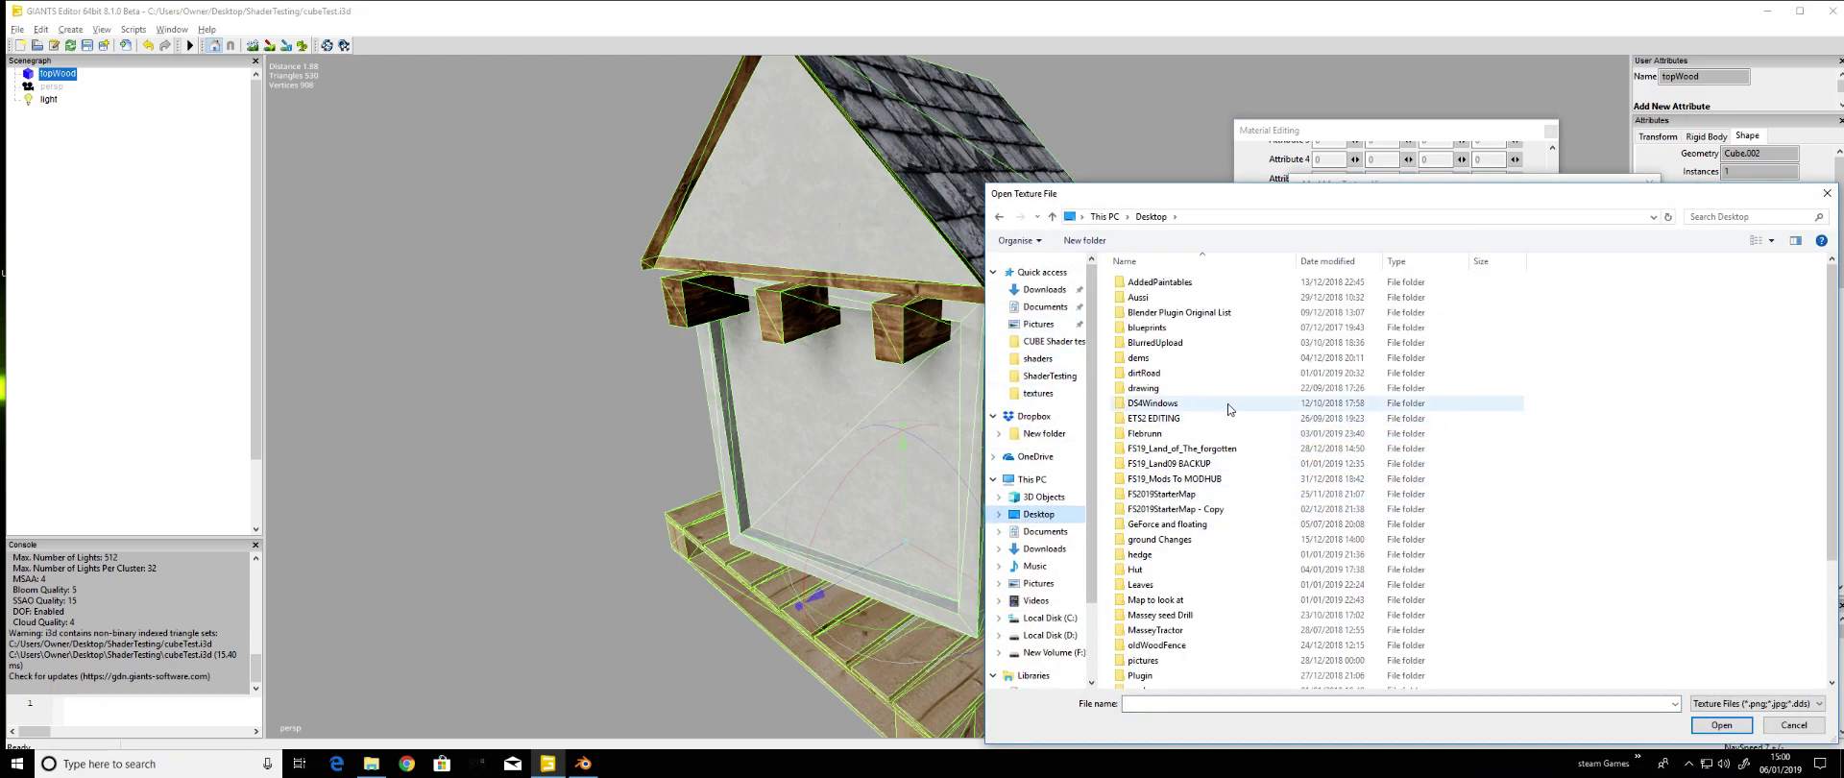
{"action": "scroll", "coordinate": [1176, 596], "scroll_direction": "down", "scroll_amount": 5}
{"action": "double_click", "coordinate": [1154, 574]}
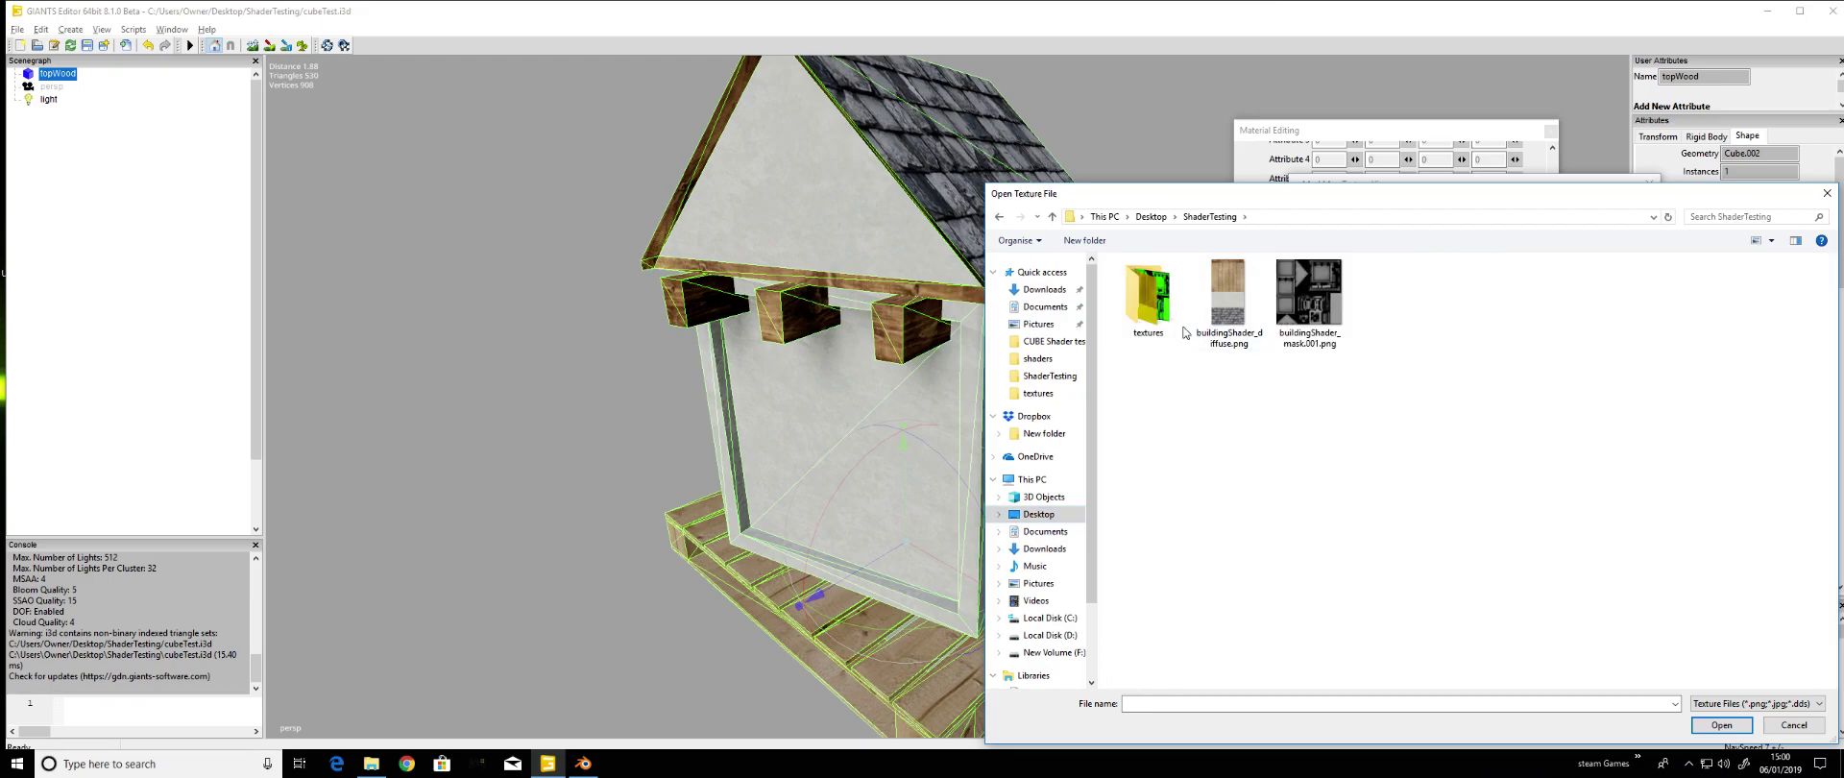
{"action": "double_click", "coordinate": [1228, 298]}
{"action": "double_click", "coordinate": [1229, 297]}
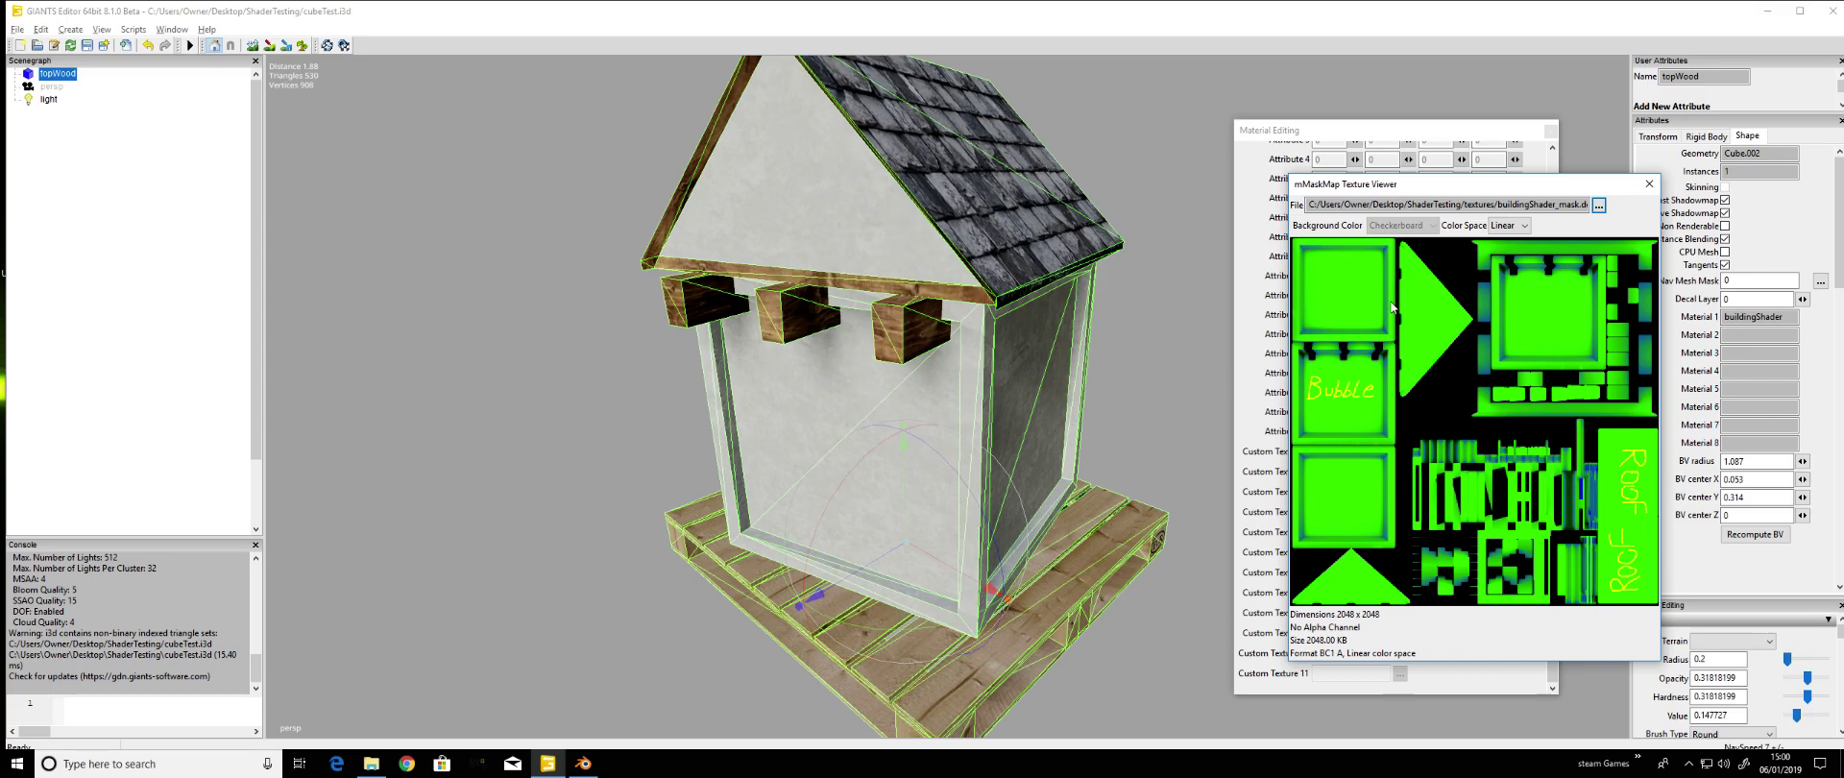
{"action": "left_click", "coordinate": [1649, 183]}
Examine the mask's effect on the birdhouse roof, then on the walls and pallet up close with topWood deselected
{"action": "middle_click_drag", "start_coordinate": [1200, 401], "coordinate": [838, 444]}
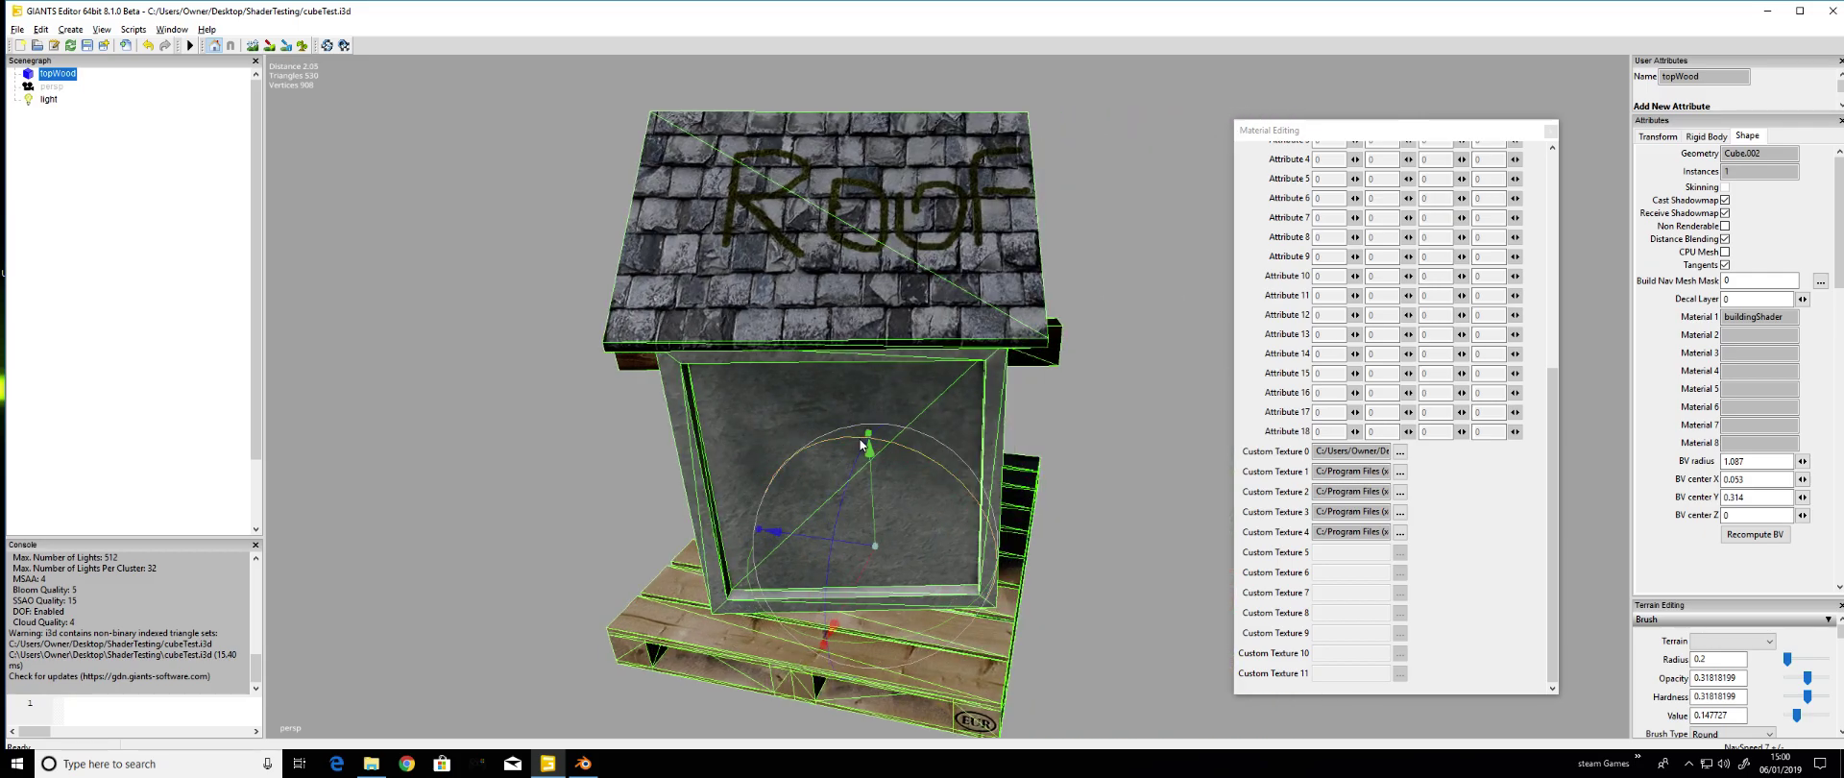
{"action": "scroll", "coordinate": [857, 436], "scroll_direction": "down", "scroll_amount": 6}
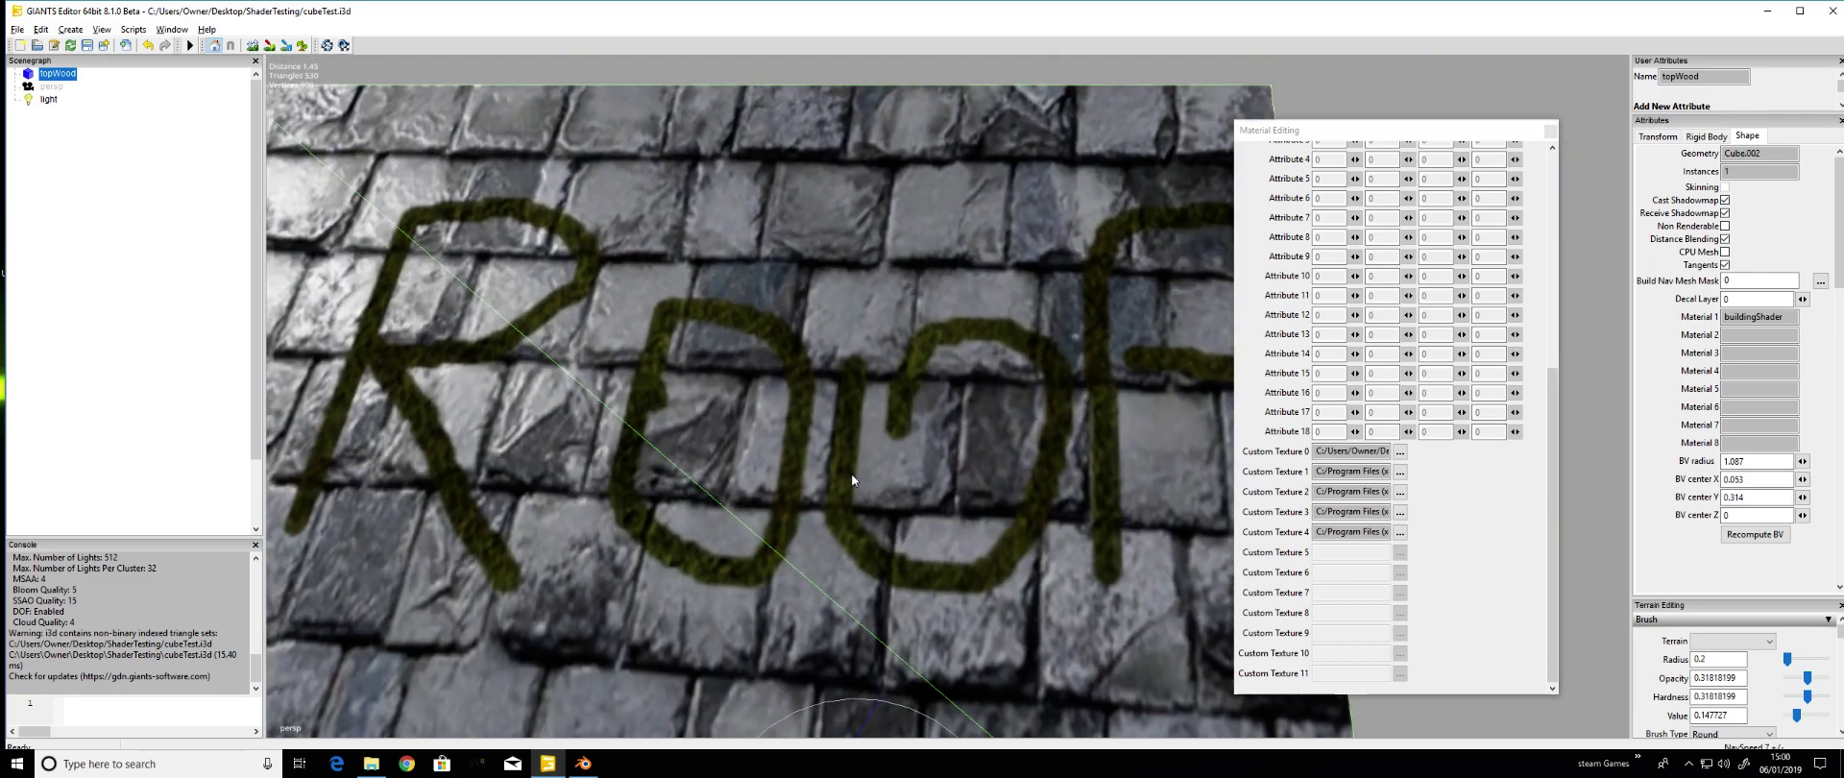
{"action": "middle_click_drag", "start_coordinate": [851, 474], "coordinate": [873, 456]}
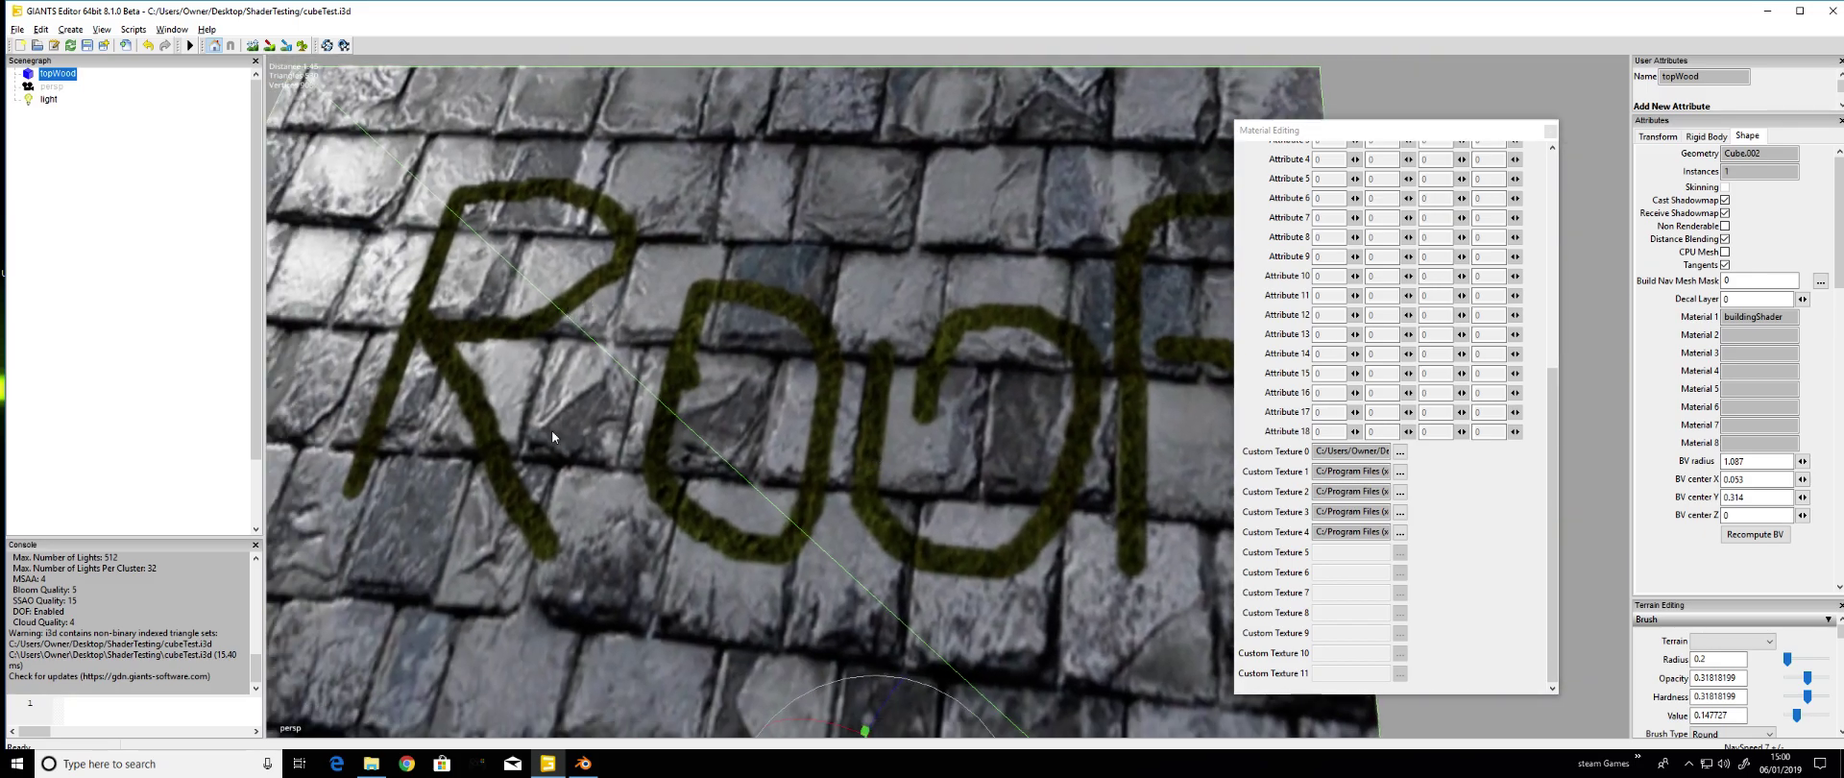
{"action": "scroll", "coordinate": [539, 426], "scroll_direction": "up", "scroll_amount": 6}
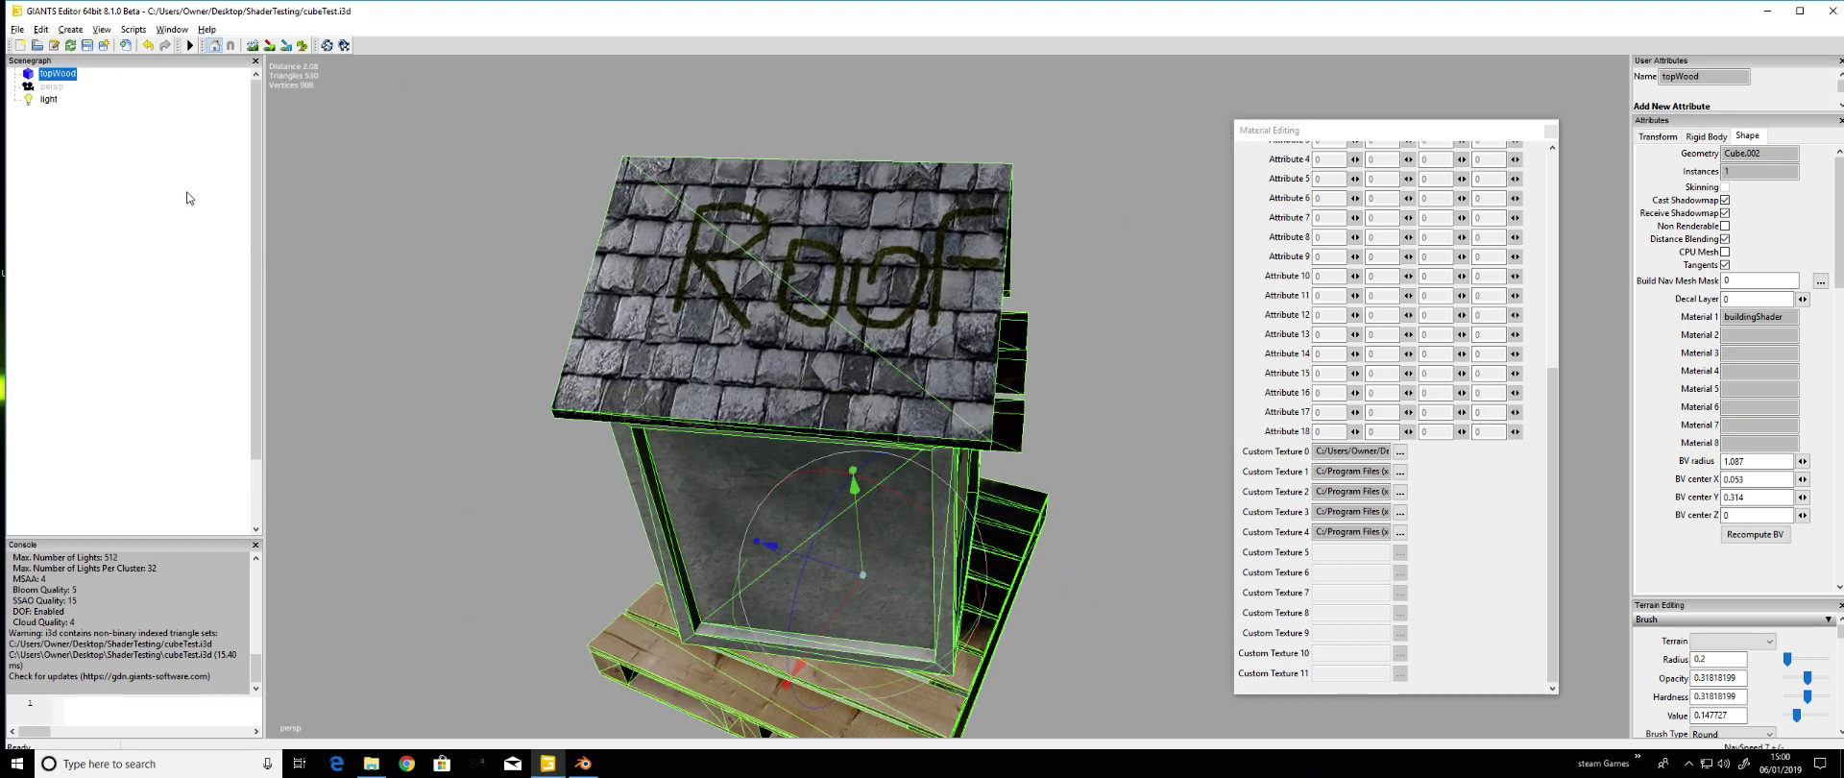
{"action": "left_click", "coordinate": [55, 89]}
{"action": "left_click_drag", "start_coordinate": [792, 562], "coordinate": [851, 516], "text": "alt"}
{"action": "scroll", "coordinate": [772, 423], "scroll_direction": "up", "scroll_amount": 5}
{"action": "scroll", "coordinate": [830, 522], "scroll_direction": "up", "scroll_amount": 5}
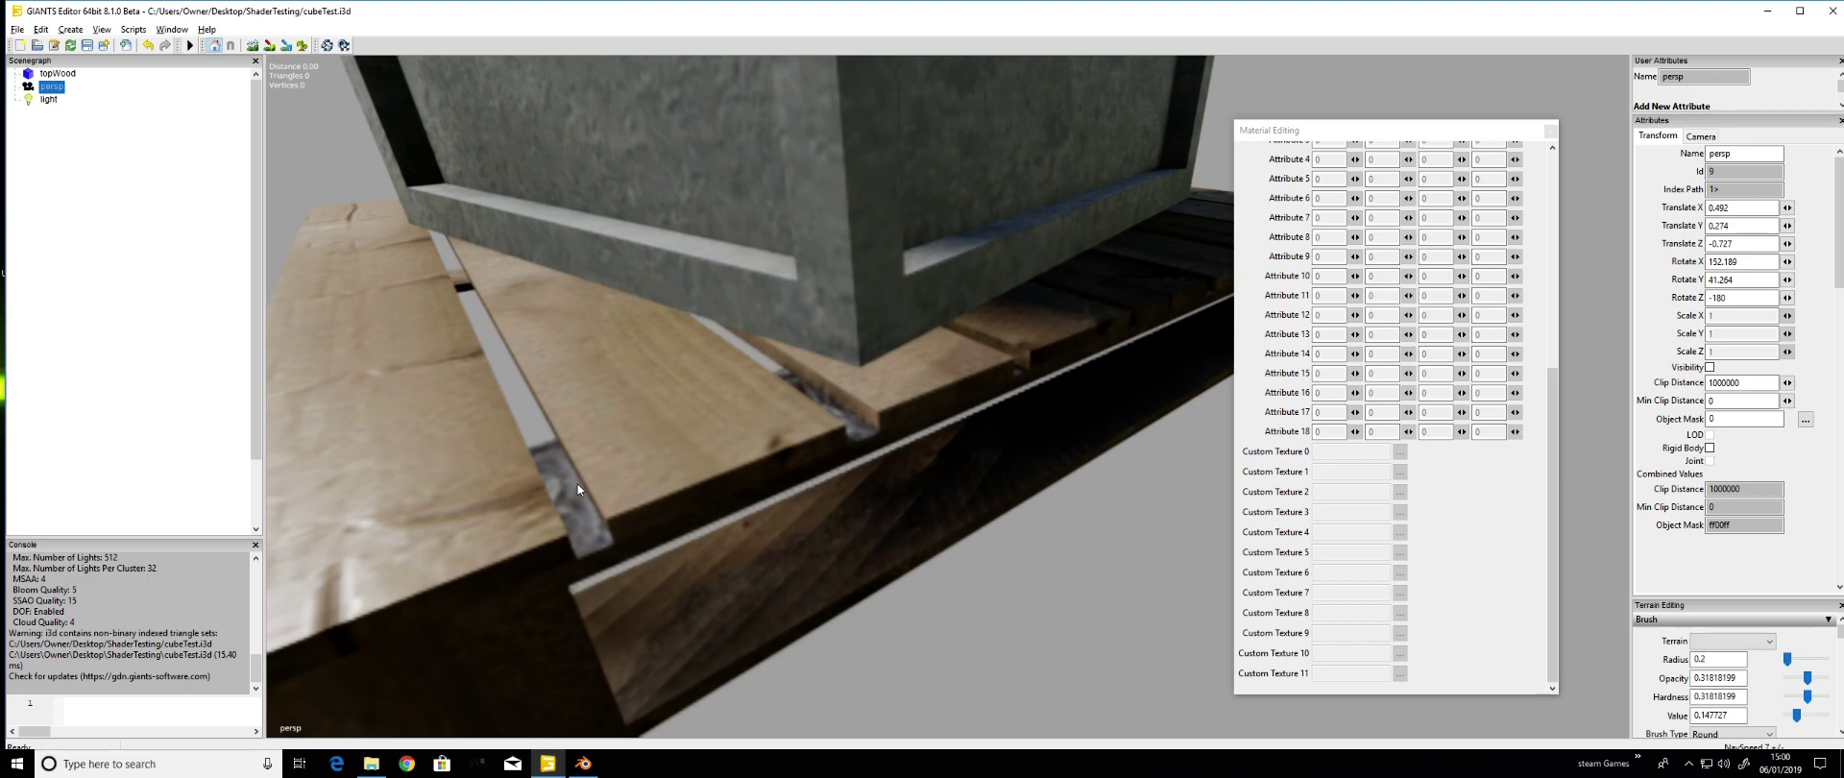
Examine the wood texture and dirt on the pallet's planks, blocks and lower boards from several sides
{"action": "scroll", "coordinate": [856, 442], "scroll_direction": "down", "scroll_amount": 5}
{"action": "left_click_drag", "start_coordinate": [857, 469], "coordinate": [999, 507], "text": "alt"}
{"action": "scroll", "coordinate": [922, 494], "scroll_direction": "up", "scroll_amount": 5}
{"action": "scroll", "coordinate": [962, 507], "scroll_direction": "up", "scroll_amount": 4}
{"action": "scroll", "coordinate": [966, 493], "scroll_direction": "down", "scroll_amount": 4}
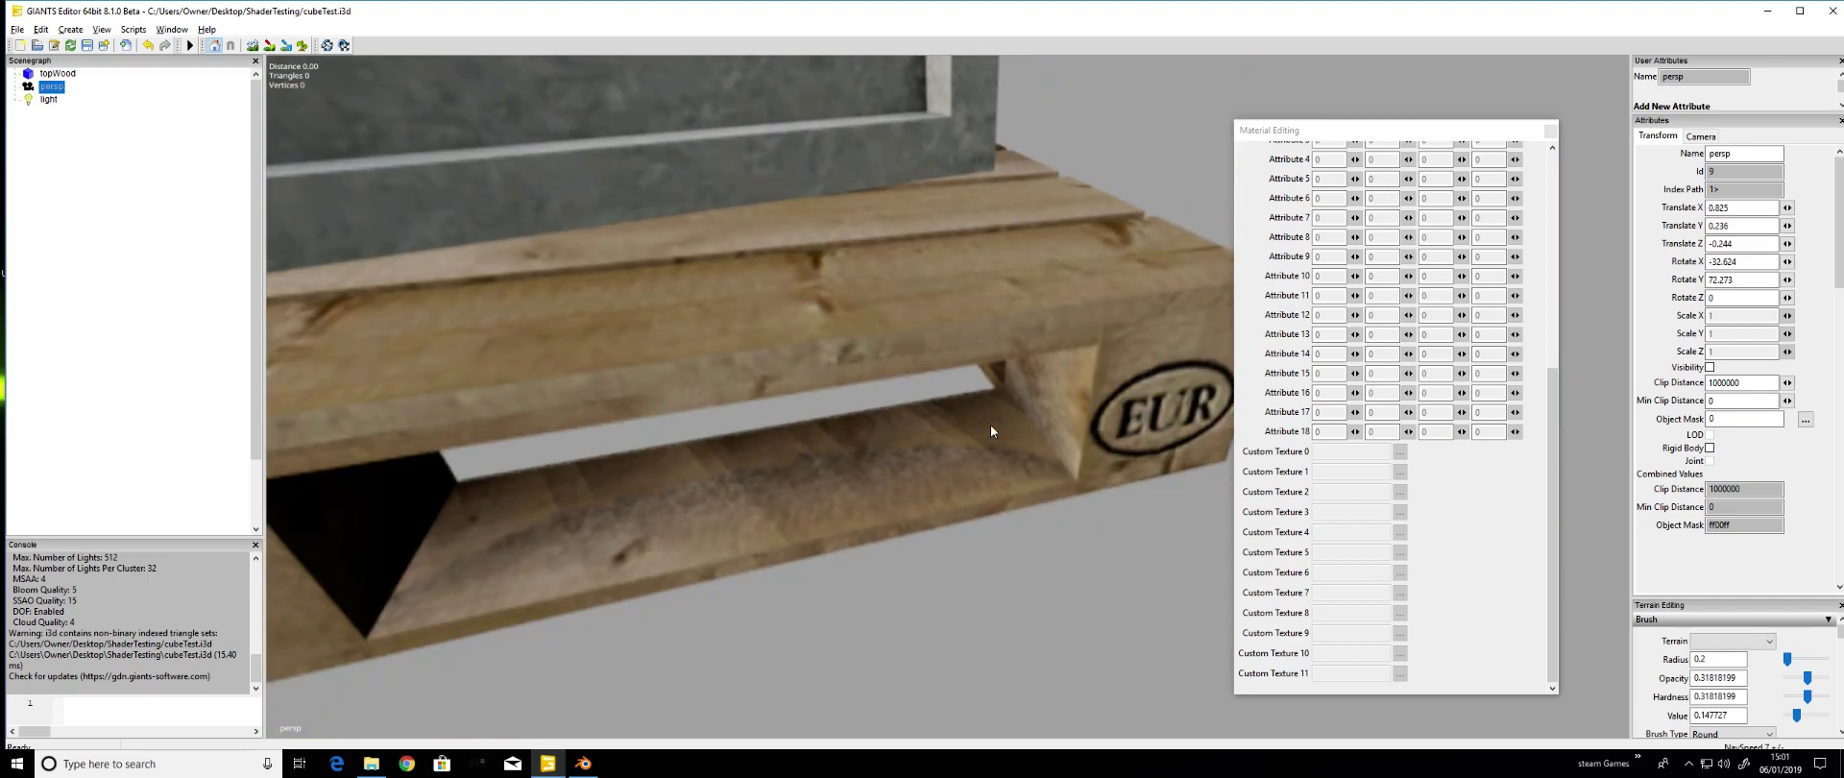
{"action": "mouse_move", "coordinate": [1041, 397]}
{"action": "left_mouse_down", "text": "alt"}
{"action": "mouse_move", "coordinate": [1020, 415]}
{"action": "mouse_move", "coordinate": [1086, 395]}
{"action": "mouse_move", "coordinate": [1014, 411]}
{"action": "left_mouse_up", "text": "alt"}
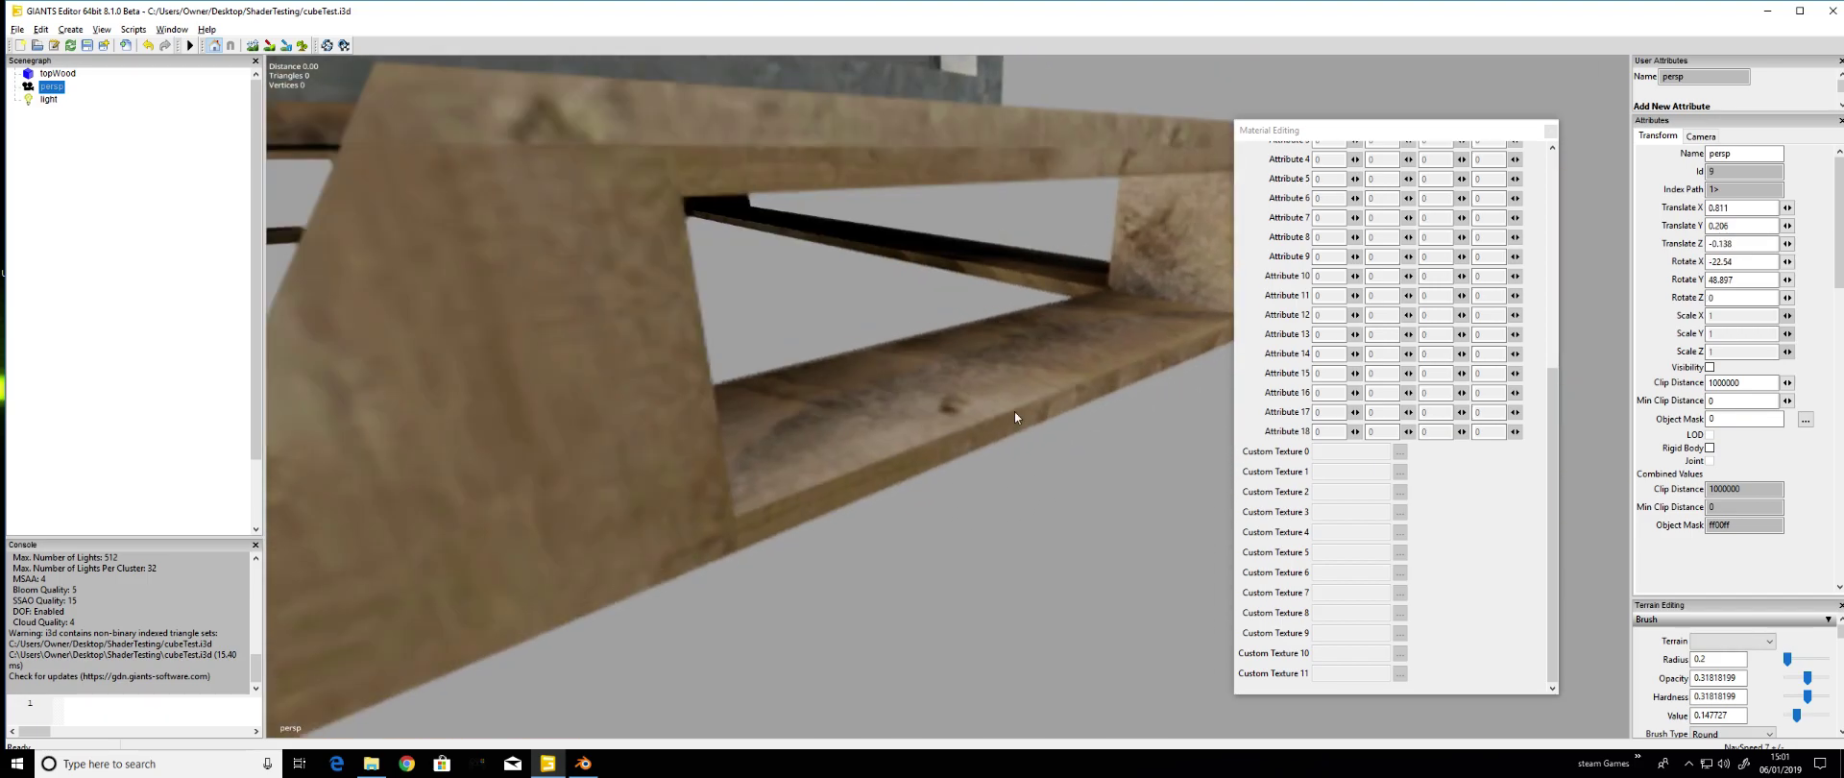
{"action": "scroll", "coordinate": [1010, 411], "scroll_direction": "down", "scroll_amount": 4}
{"action": "key", "text": "Left"}
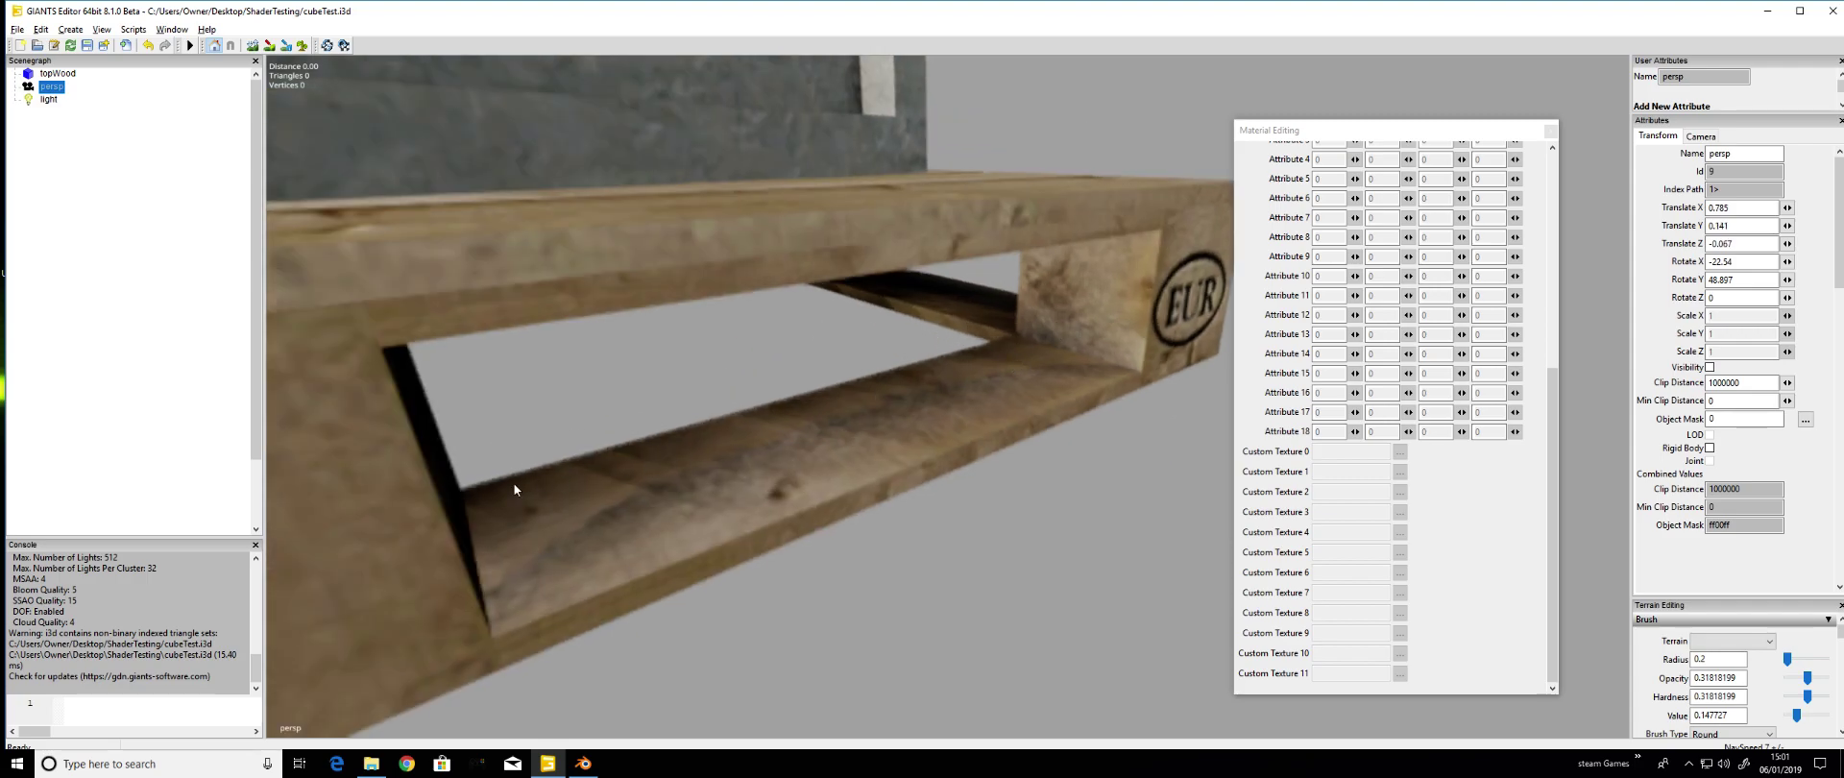
{"action": "scroll", "coordinate": [1047, 346], "scroll_direction": "down", "scroll_amount": 5}
{"action": "middle_click_drag", "start_coordinate": [913, 369], "coordinate": [972, 407], "text": "alt"}
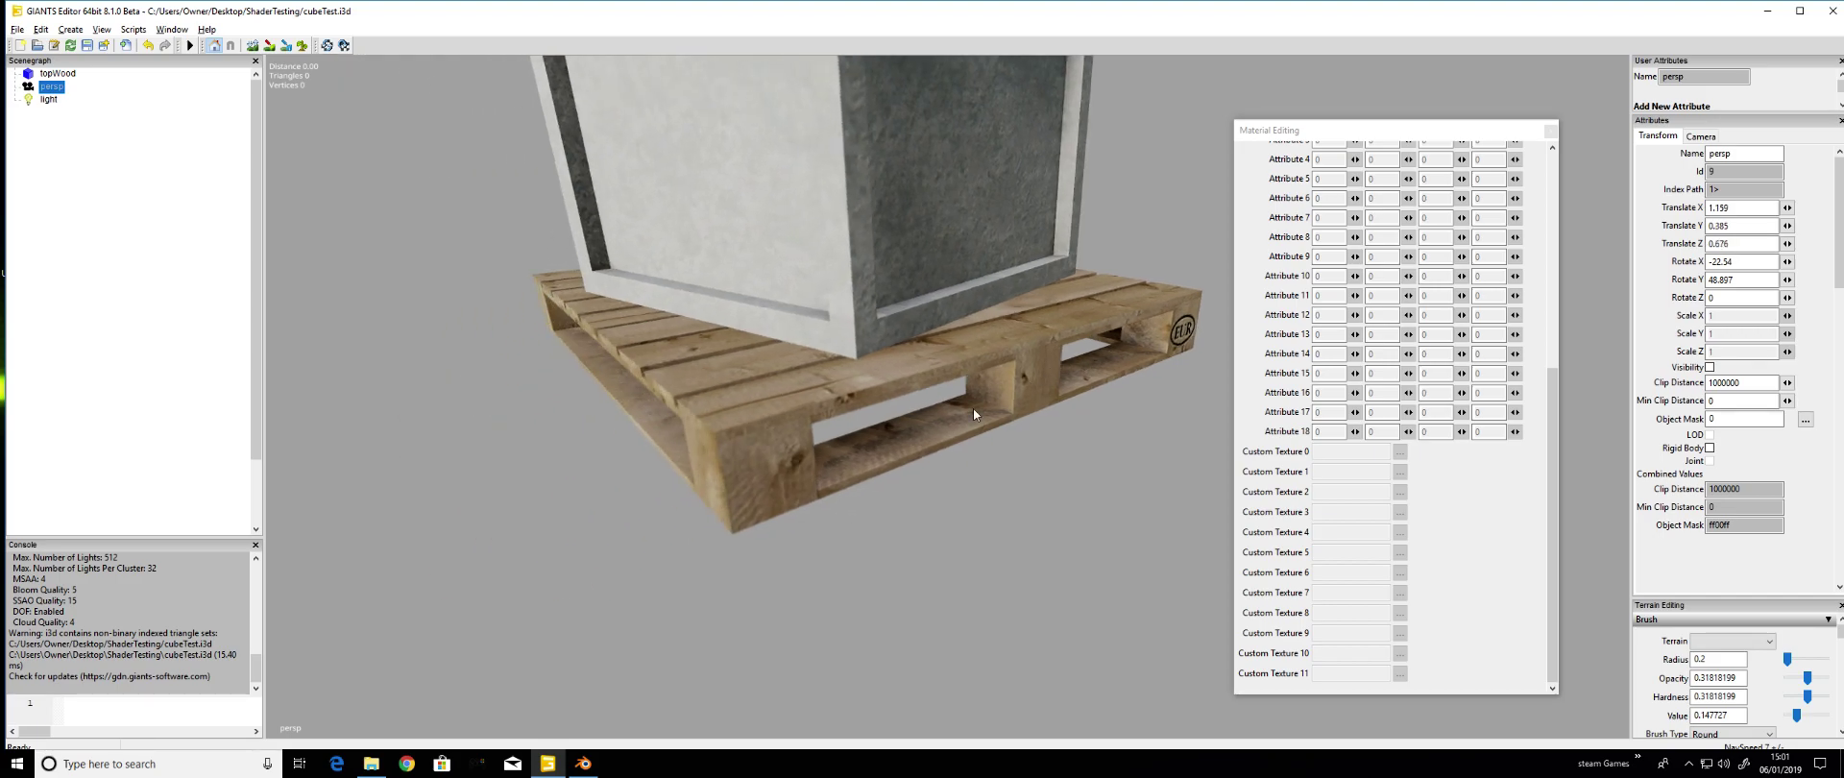
{"action": "scroll", "coordinate": [976, 405], "scroll_direction": "up", "scroll_amount": 4}
{"action": "middle_click_drag", "start_coordinate": [538, 364], "coordinate": [696, 371], "text": "alt"}
{"action": "left_click_drag", "start_coordinate": [696, 371], "coordinate": [707, 417], "text": "alt"}
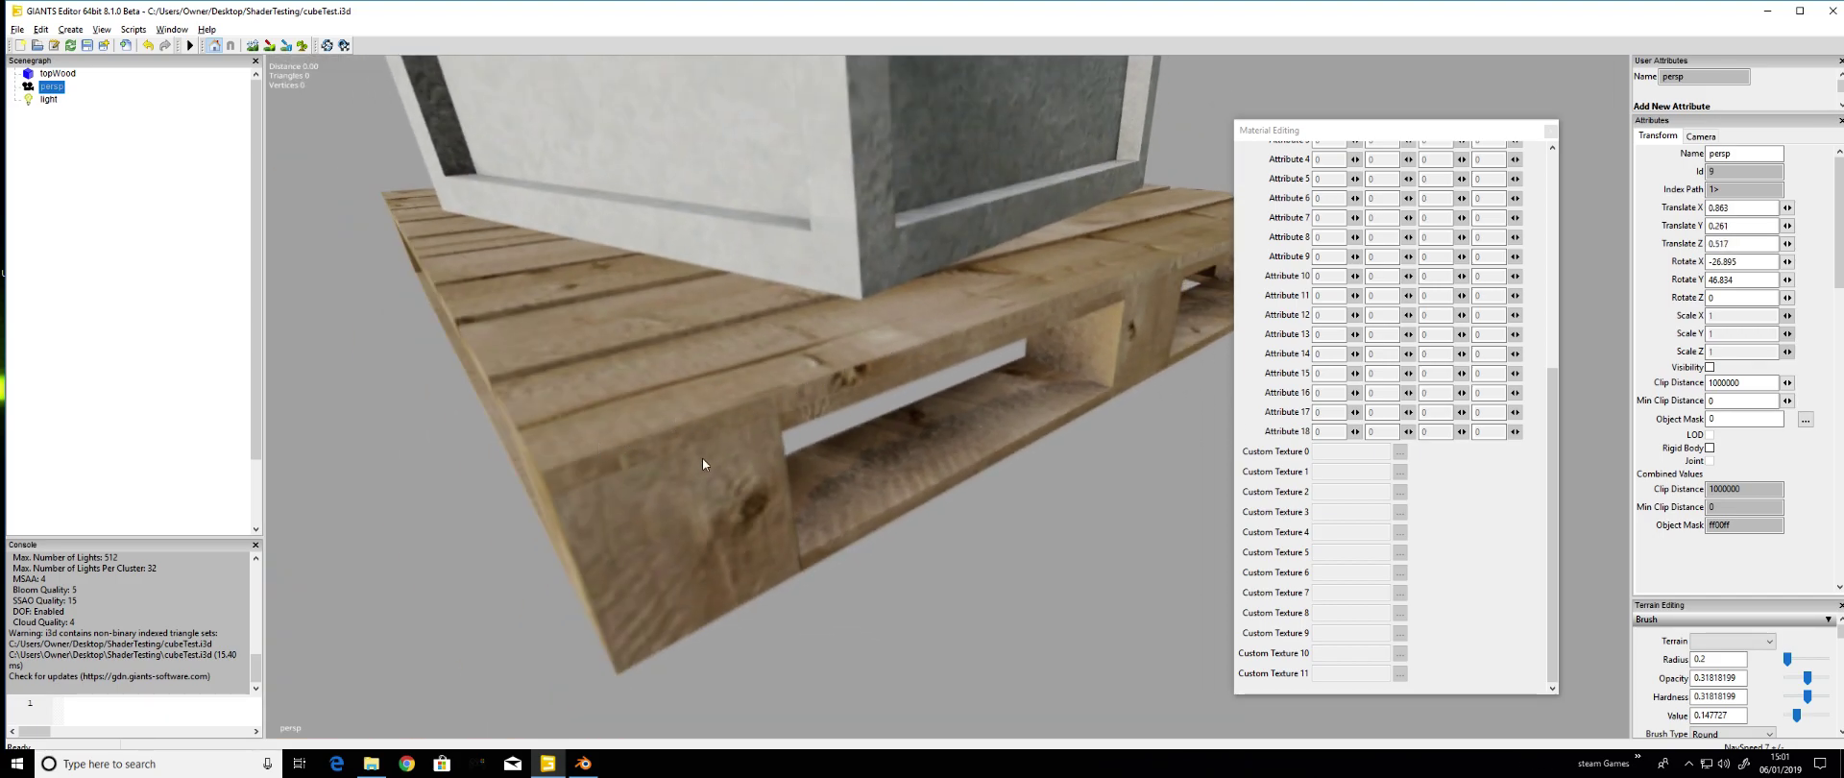
{"action": "left_click_drag", "start_coordinate": [949, 430], "coordinate": [811, 450], "text": "alt"}
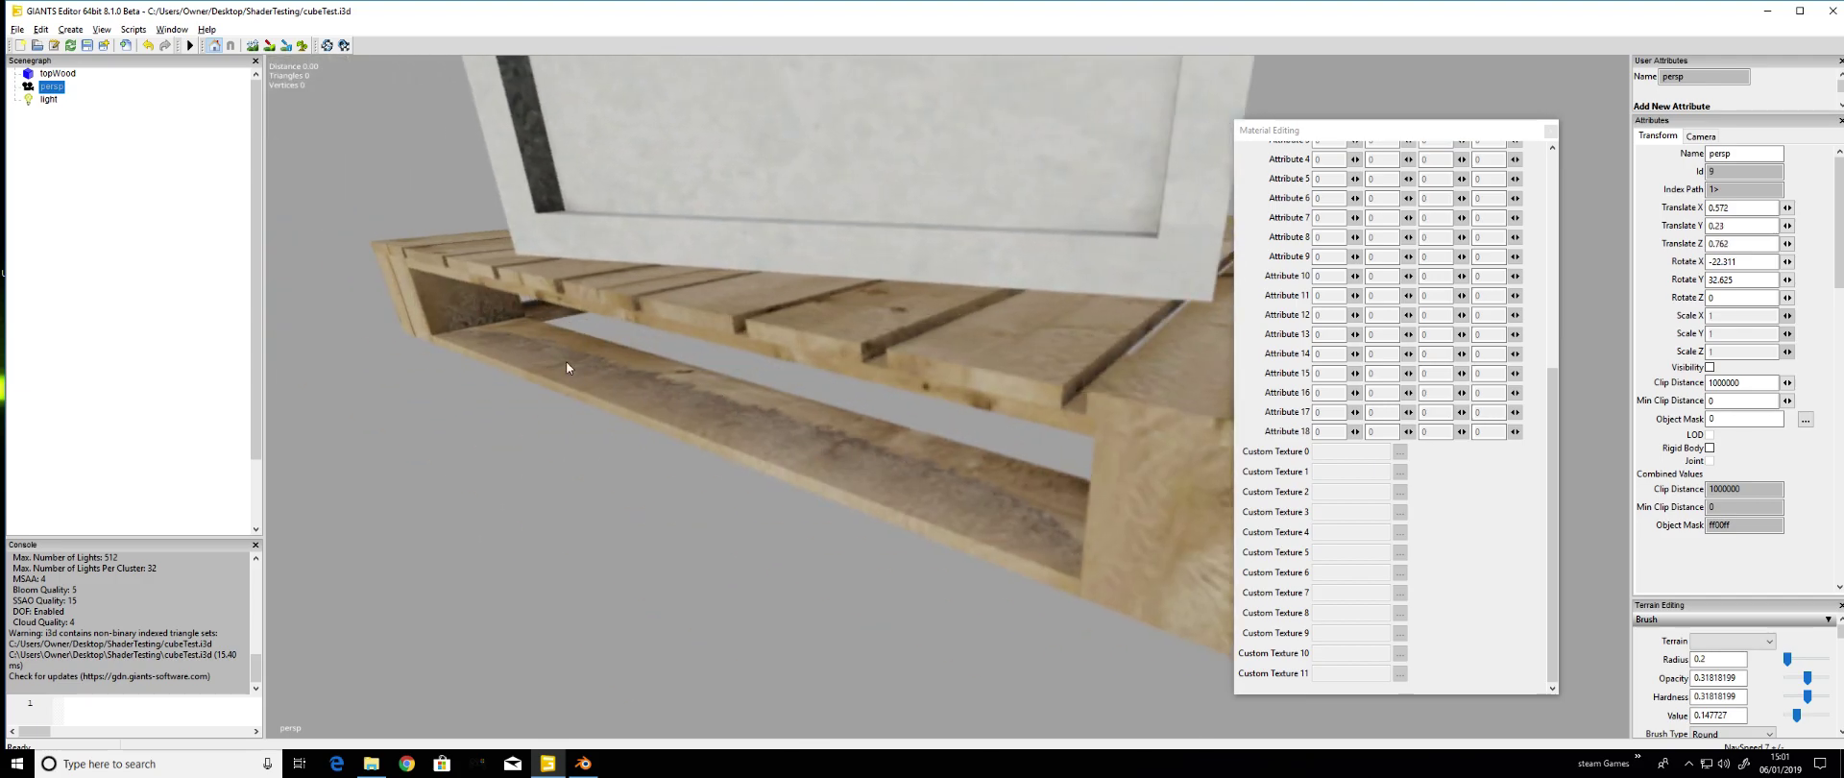
{"action": "left_click_drag", "start_coordinate": [580, 374], "coordinate": [580, 353], "text": "alt"}
Examine the shading under the wooden beams and the surface of the light gable-end wall and its frame
{"action": "left_click_drag", "start_coordinate": [721, 436], "coordinate": [960, 330], "text": "alt"}
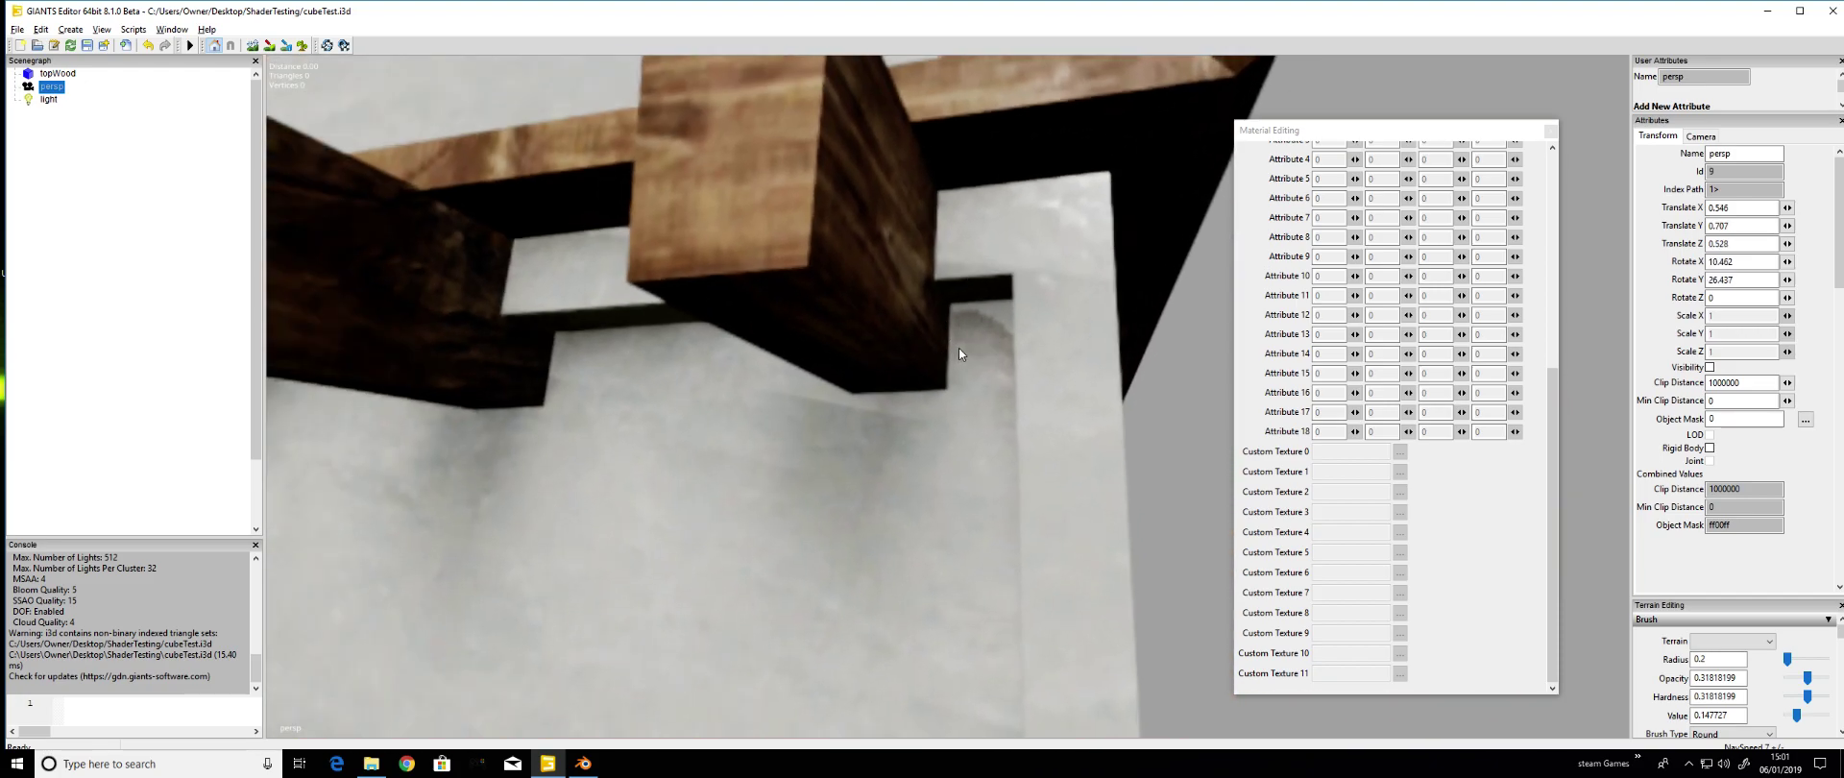
{"action": "scroll", "coordinate": [958, 355], "scroll_direction": "down", "scroll_amount": 2}
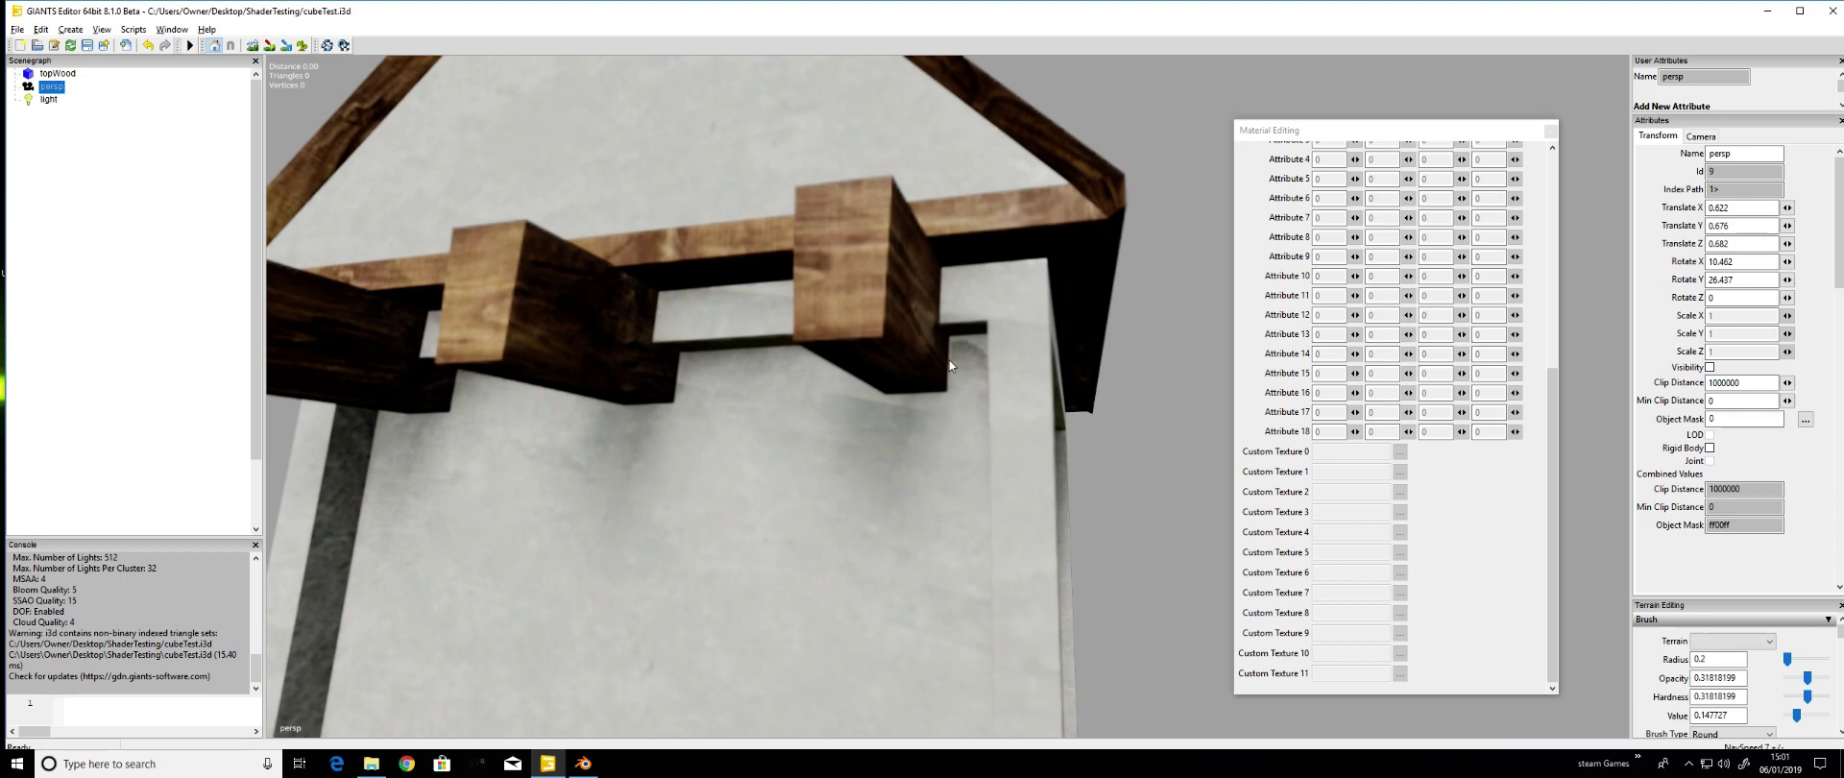
{"action": "left_click_drag", "start_coordinate": [949, 353], "coordinate": [780, 550], "text": "alt"}
{"action": "middle_click_drag", "start_coordinate": [936, 371], "coordinate": [922, 400], "text": "alt"}
{"action": "scroll", "coordinate": [884, 396], "scroll_direction": "down", "scroll_amount": 4}
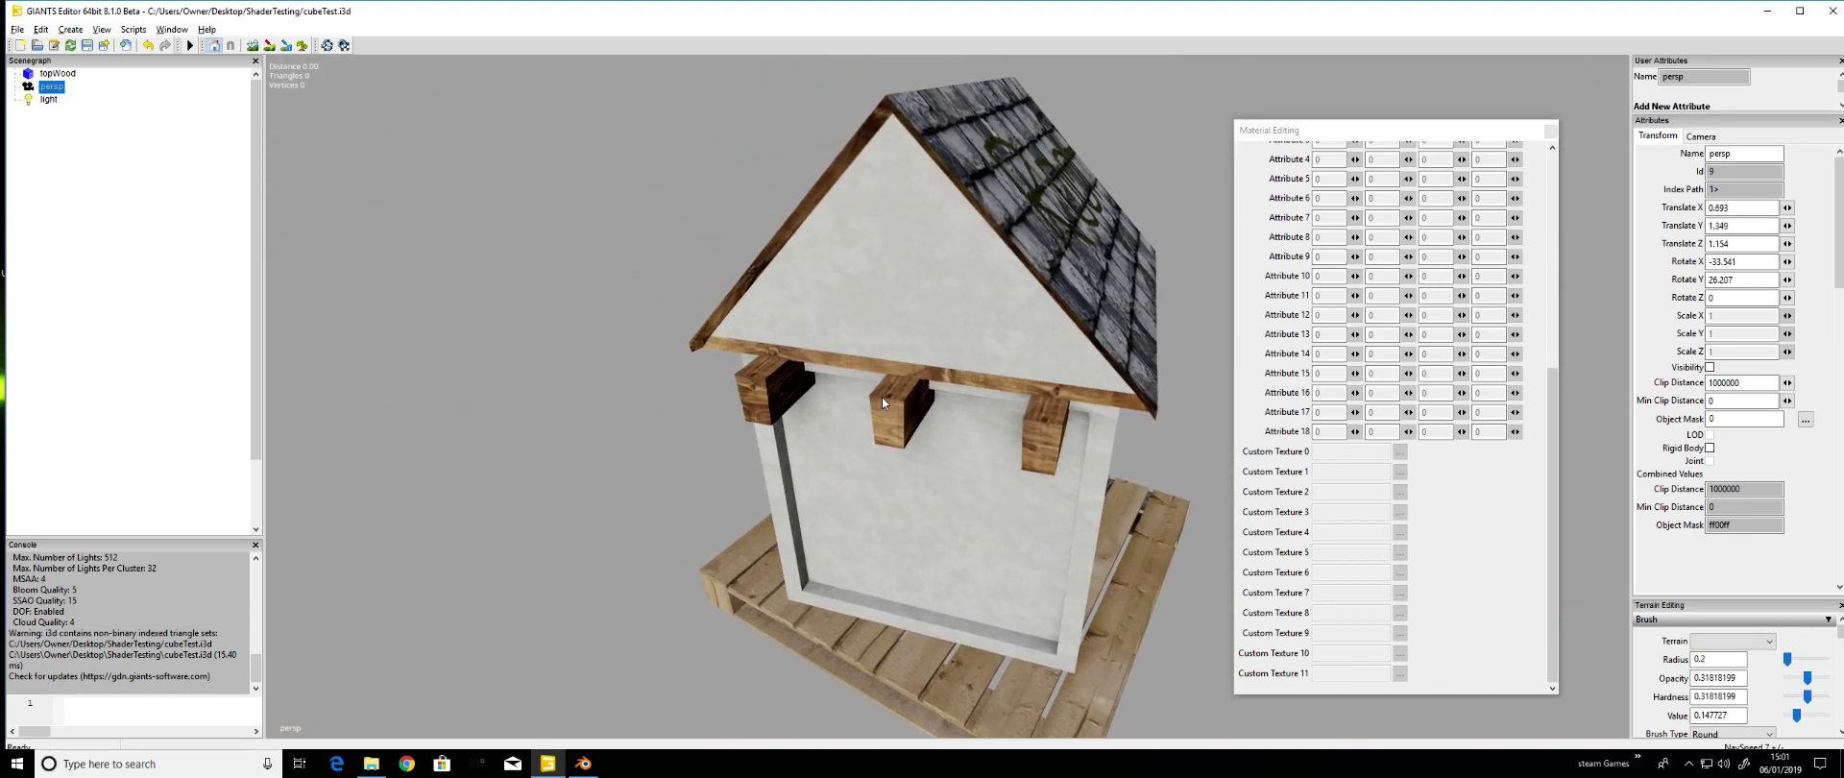
{"action": "scroll", "coordinate": [874, 394], "scroll_direction": "up", "scroll_amount": 8}
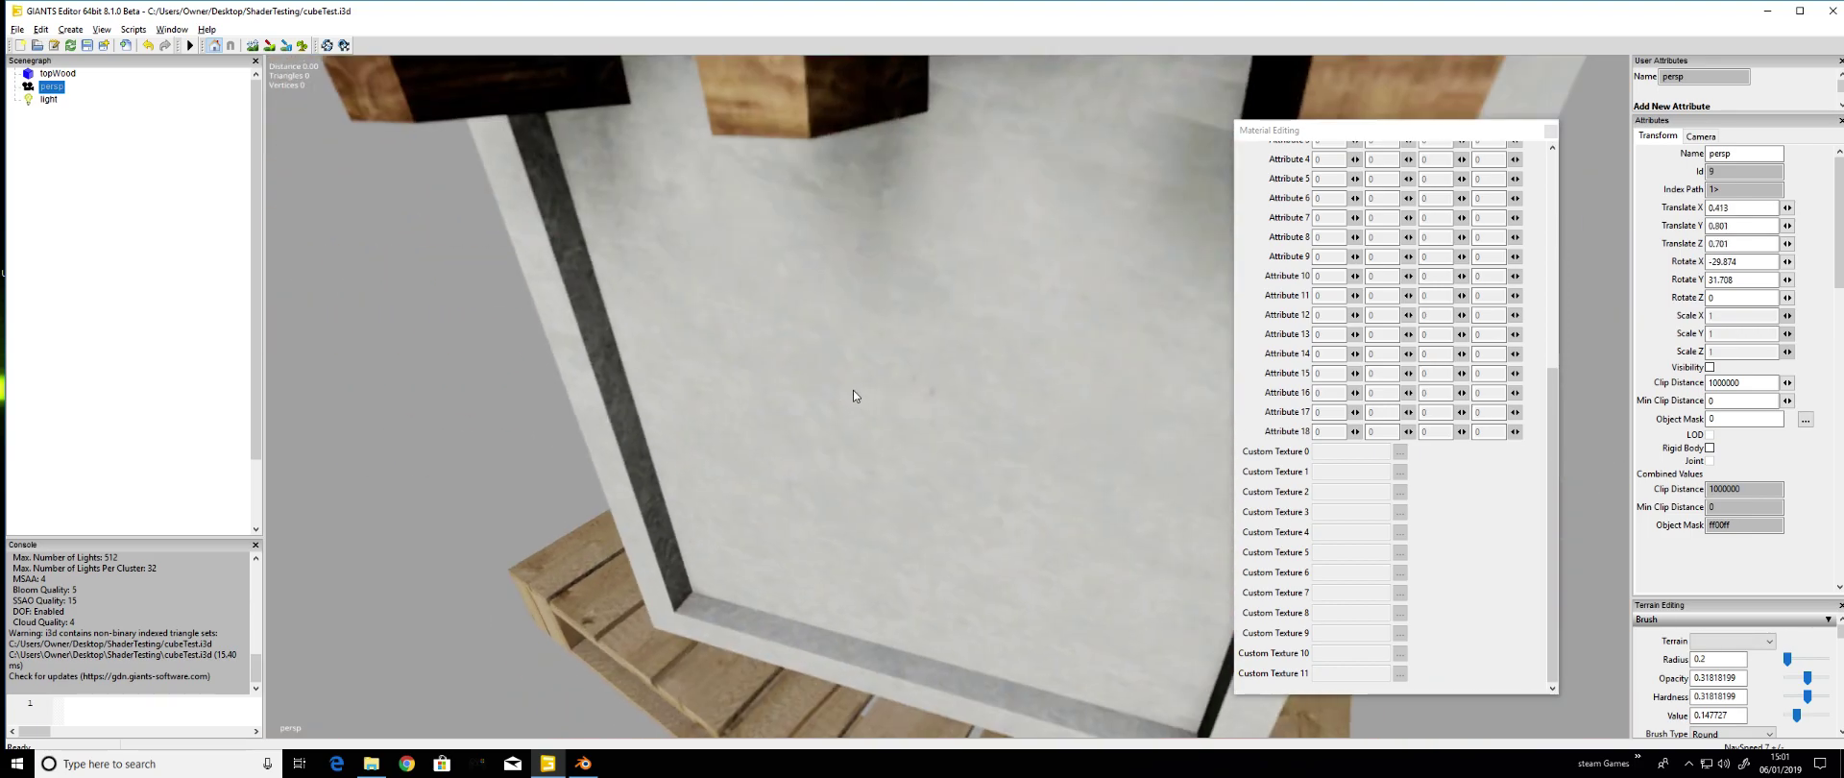
{"action": "left_click_drag", "start_coordinate": [853, 394], "coordinate": [781, 361], "text": "alt"}
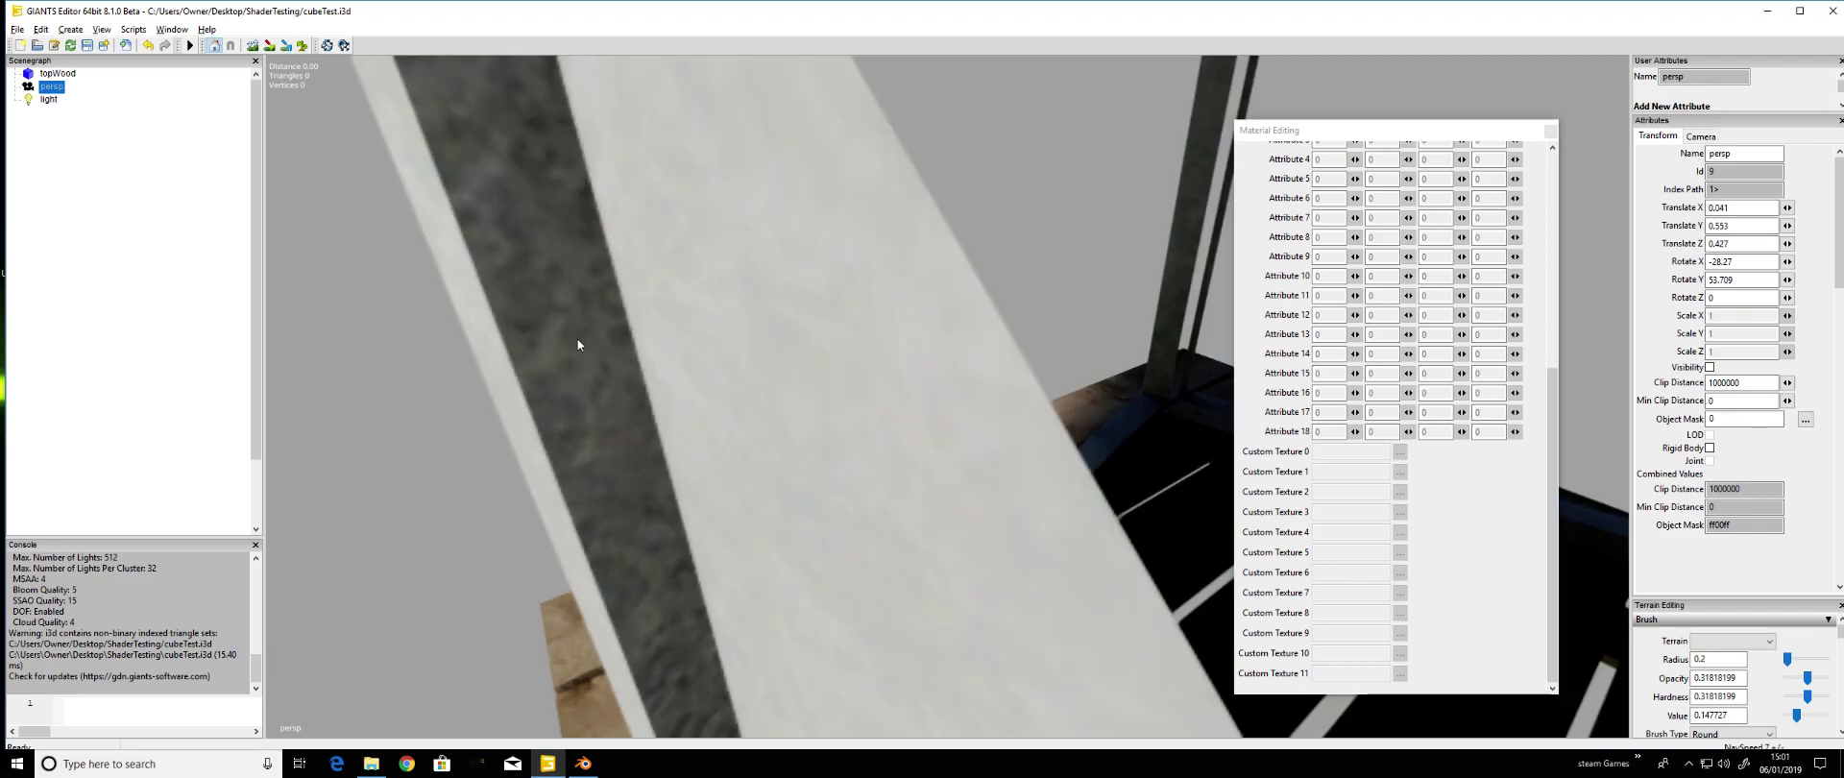
{"action": "scroll", "coordinate": [683, 421], "scroll_direction": "down", "scroll_amount": 8}
{"action": "left_click_drag", "start_coordinate": [683, 421], "coordinate": [987, 448], "text": "alt"}
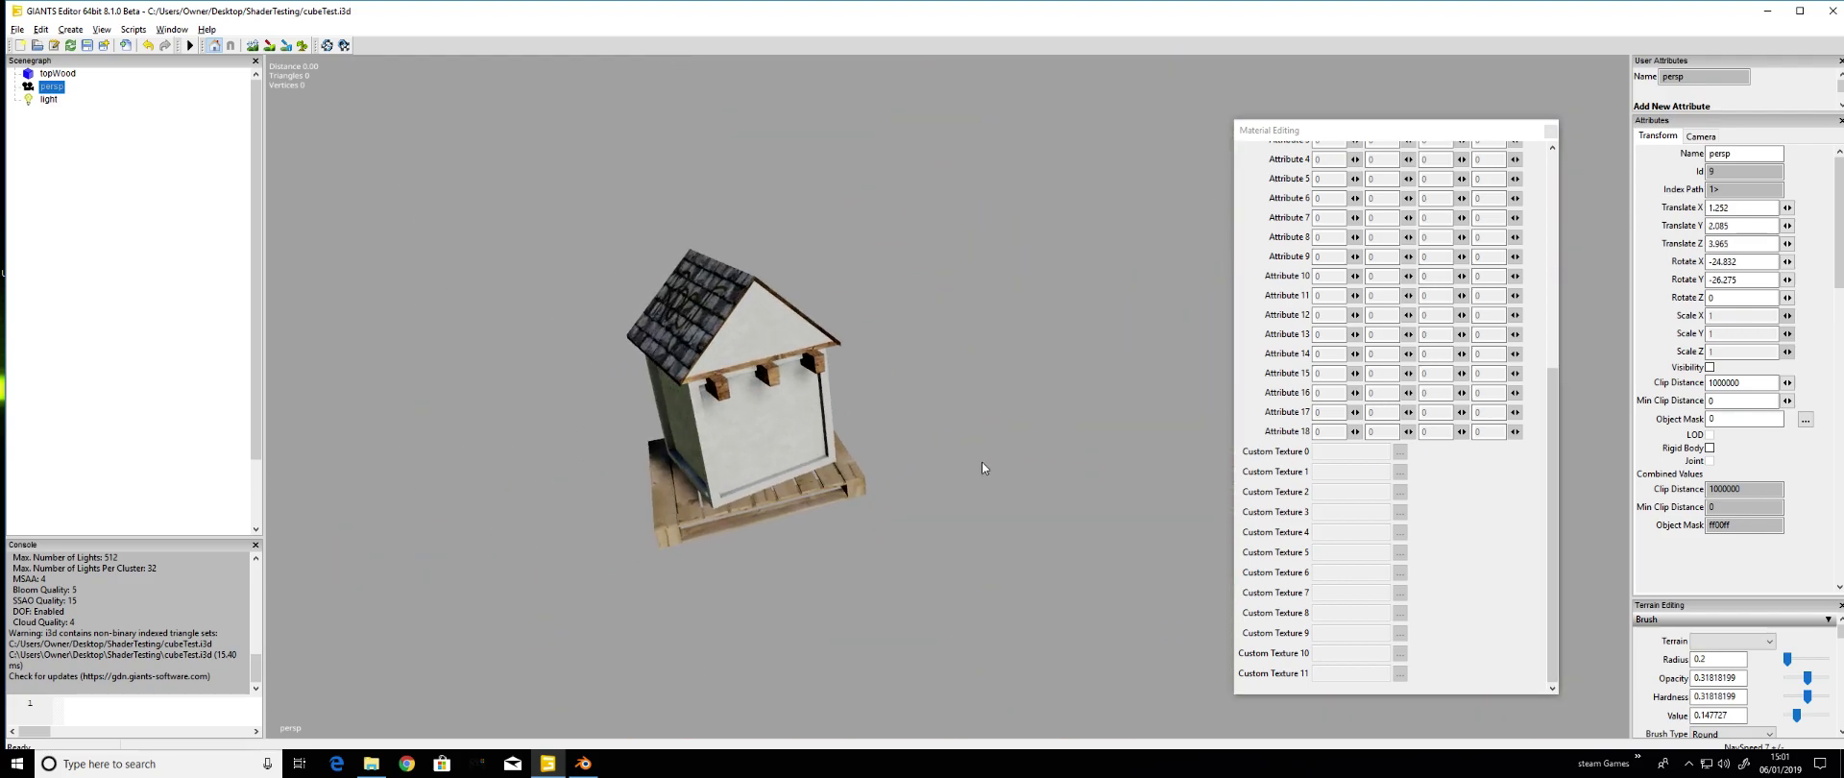
Inspect the whole birdhouse from the side, including the slate roof and its painted lettering
{"action": "scroll", "coordinate": [987, 448], "scroll_direction": "up", "scroll_amount": 6}
{"action": "middle_click_drag", "start_coordinate": [1143, 317], "coordinate": [1083, 373], "text": "alt"}
{"action": "left_click_drag", "start_coordinate": [1083, 372], "coordinate": [1097, 356], "text": "alt"}
{"action": "middle_click_drag", "start_coordinate": [1097, 355], "coordinate": [1035, 419], "text": "alt"}
{"action": "scroll", "coordinate": [1035, 419], "scroll_direction": "down", "scroll_amount": 3}
{"action": "left_click_drag", "start_coordinate": [1011, 431], "coordinate": [914, 281], "text": "alt"}
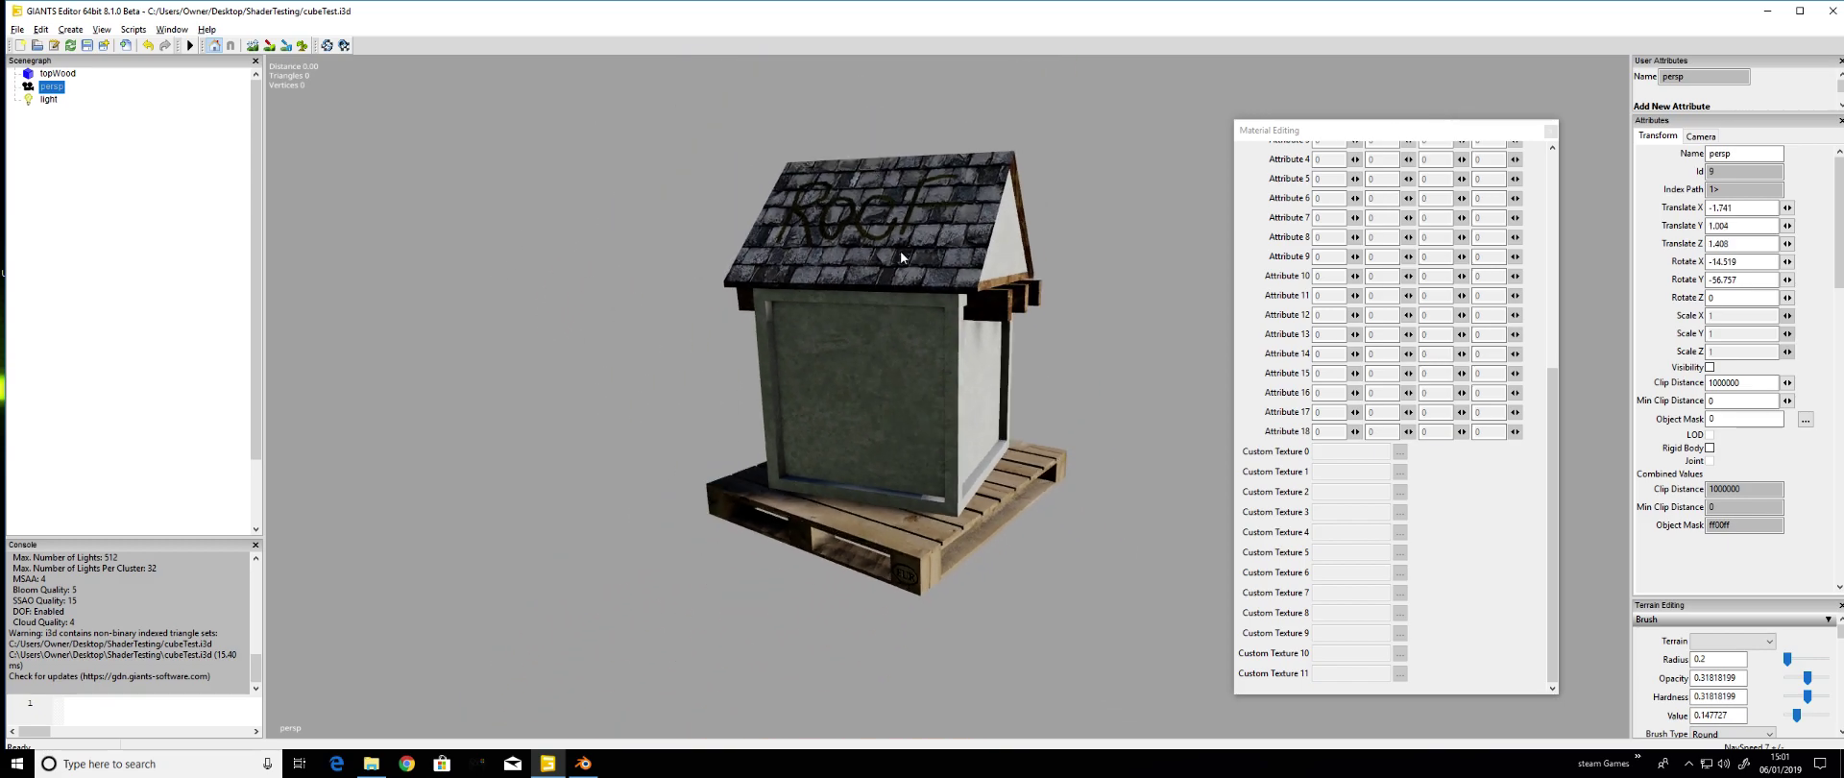
{"action": "scroll", "coordinate": [913, 275], "scroll_direction": "up", "scroll_amount": 4}
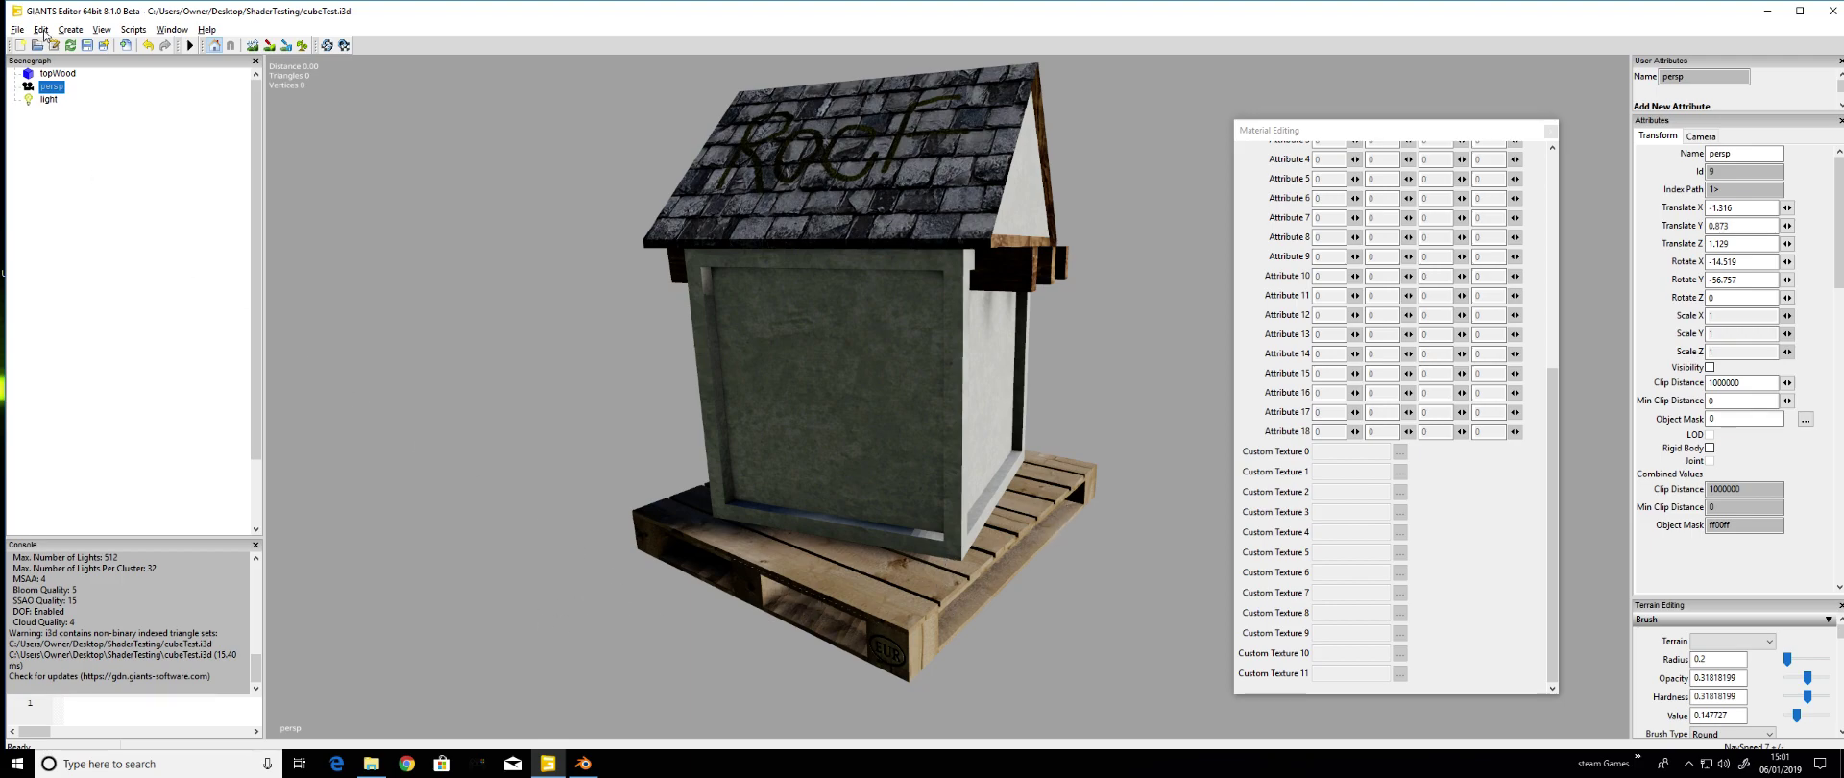
Rotate topWood about its Y axis to about -25.9 degrees, then select the persp camera to view the birdhouse without its wireframe
{"action": "left_click", "coordinate": [59, 75]}
{"action": "left_click_drag", "start_coordinate": [885, 593], "coordinate": [1123, 238]}
{"action": "scroll", "coordinate": [1068, 320], "scroll_direction": "up", "scroll_amount": 4}
{"action": "left_click_drag", "start_coordinate": [1022, 352], "coordinate": [981, 396], "text": "alt"}
{"action": "scroll", "coordinate": [981, 396], "scroll_direction": "down", "scroll_amount": 4}
{"action": "scroll", "coordinate": [896, 405], "scroll_direction": "up", "scroll_amount": 3}
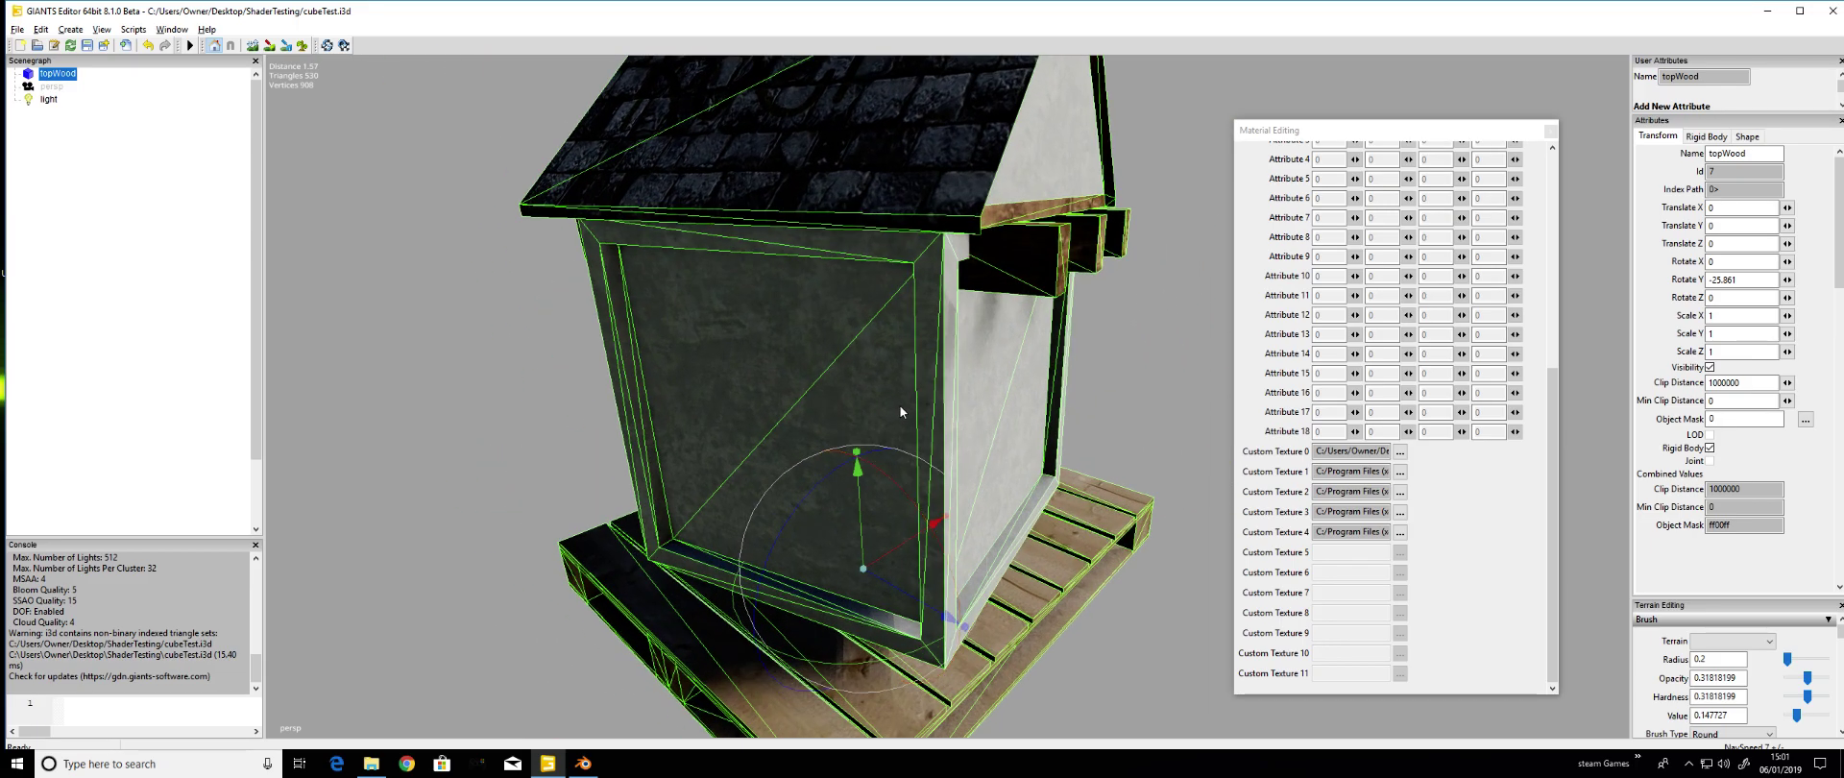
{"action": "scroll", "coordinate": [900, 406], "scroll_direction": "down", "scroll_amount": 3}
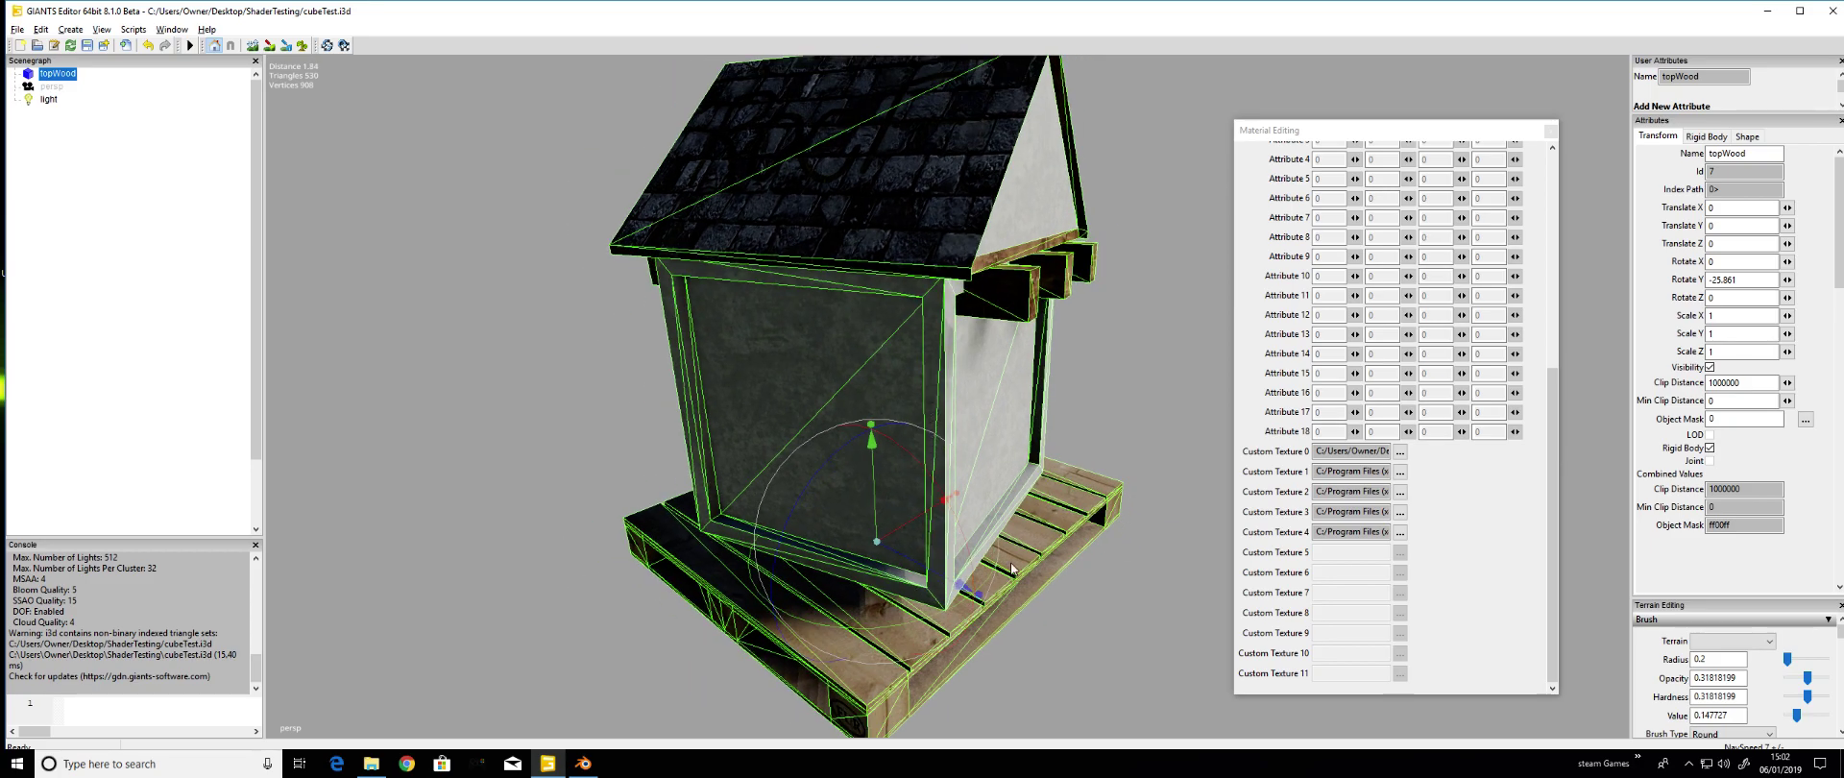
{"action": "scroll", "coordinate": [1020, 545], "scroll_direction": "down", "scroll_amount": 3}
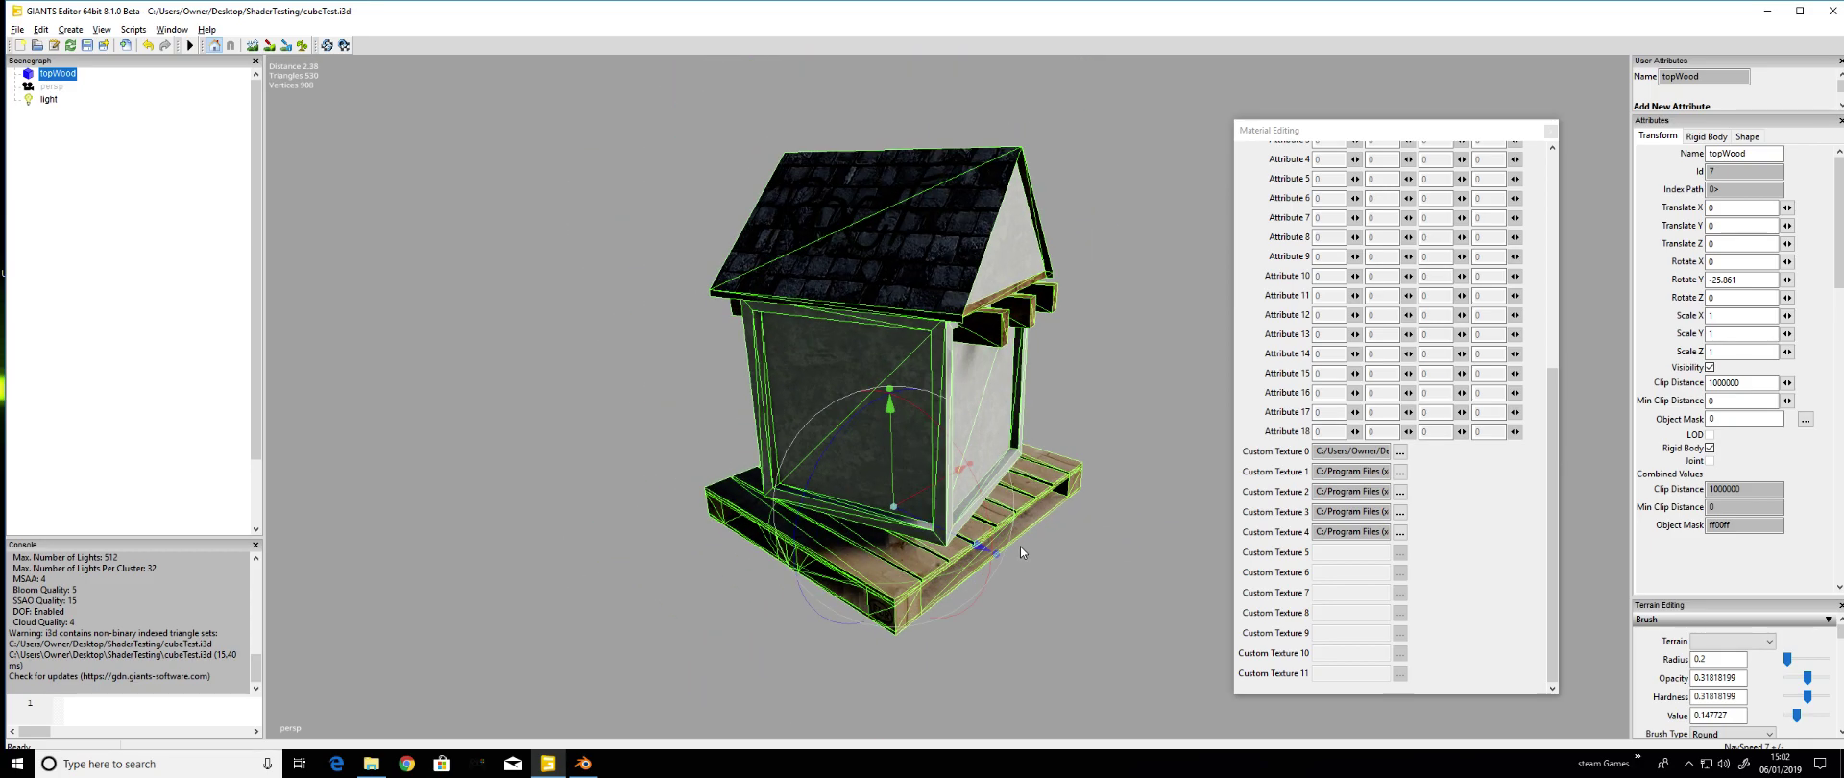
{"action": "left_click", "coordinate": [52, 87]}
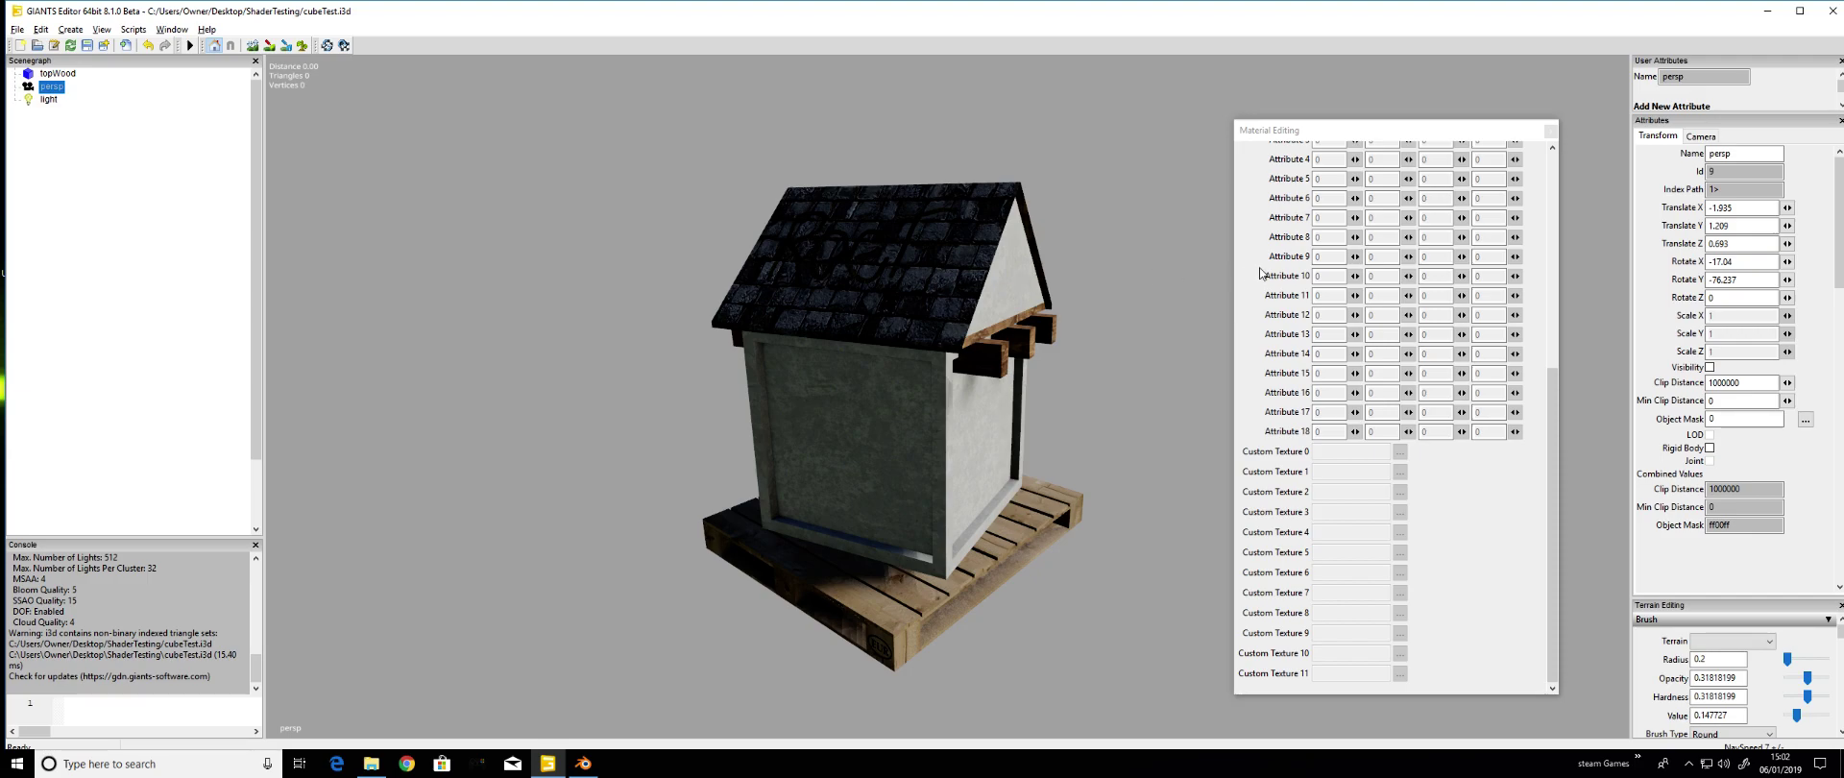